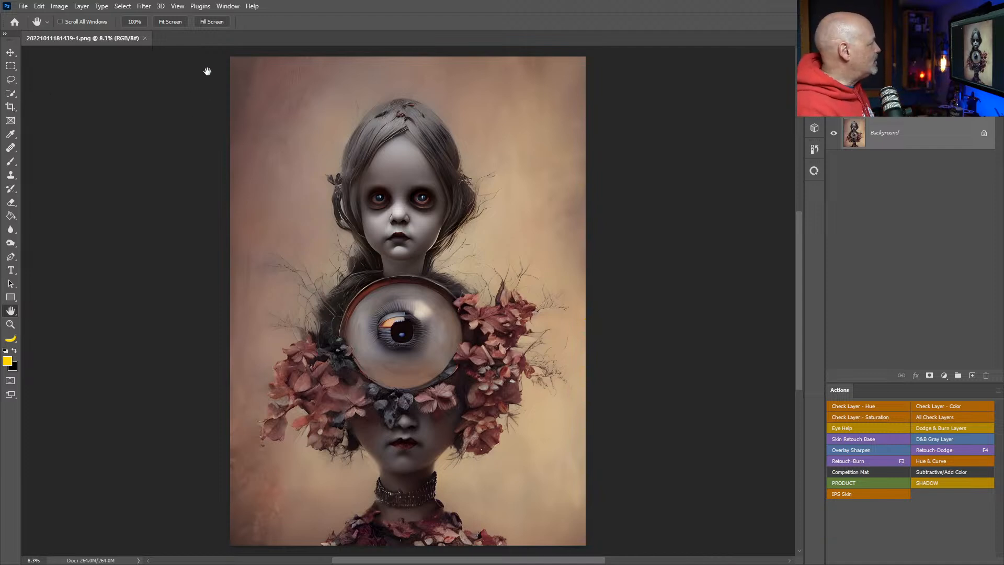
- Crop the image to a 1:1 square framing the large eye, the flowers, the lower face and the necklace
click(11, 107)
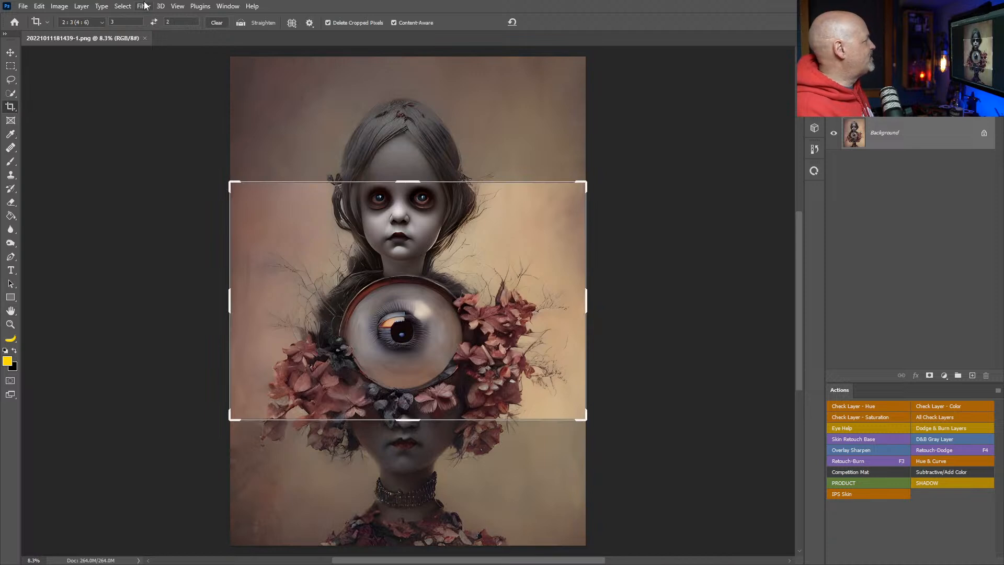
click(100, 21)
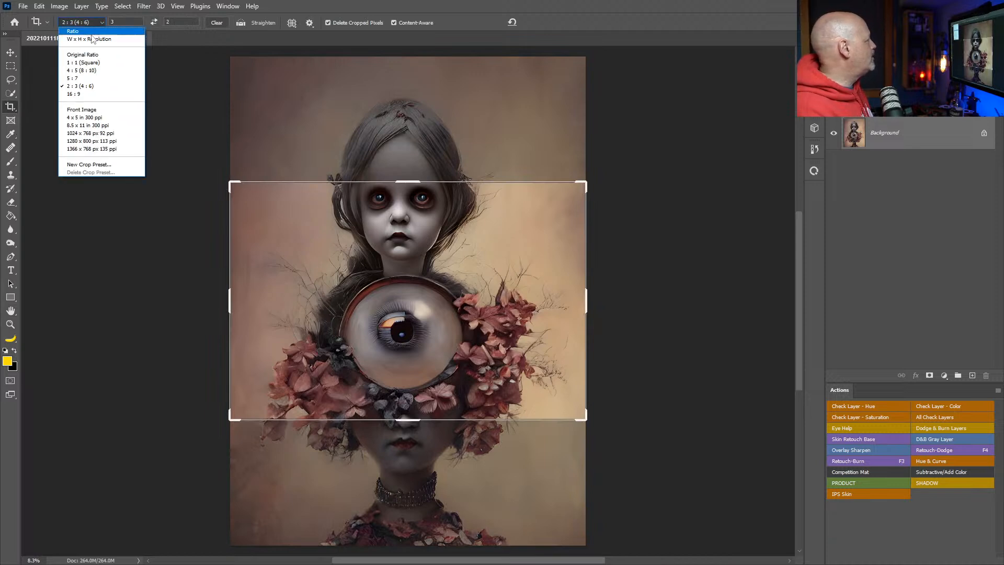
click(85, 63)
drag(436, 241, 433, 174)
drag(584, 126, 569, 149)
mouse_move(498, 189)
mouse_down()
mouse_move(507, 189)
mouse_move(486, 190)
mouse_up()
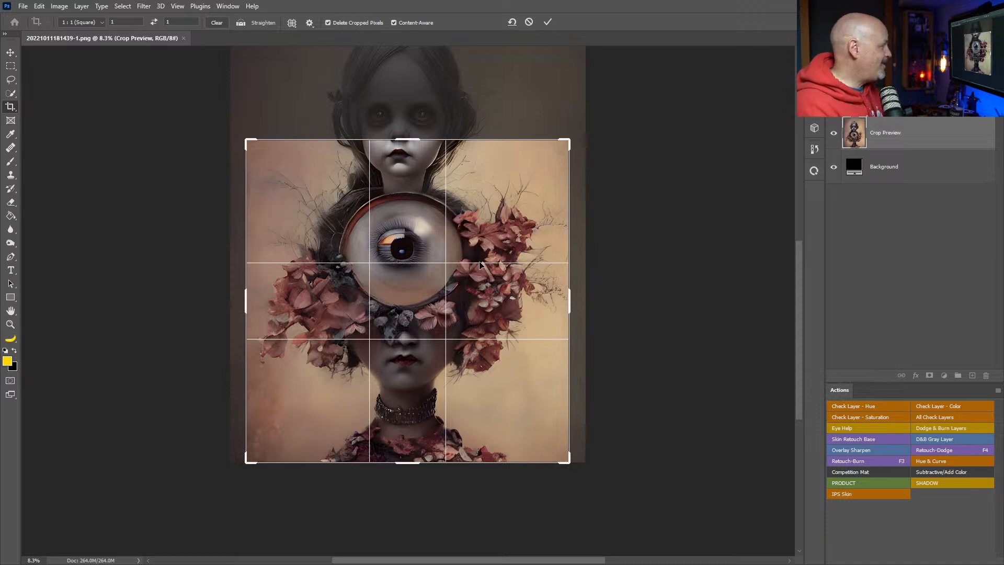
drag(566, 147, 566, 149)
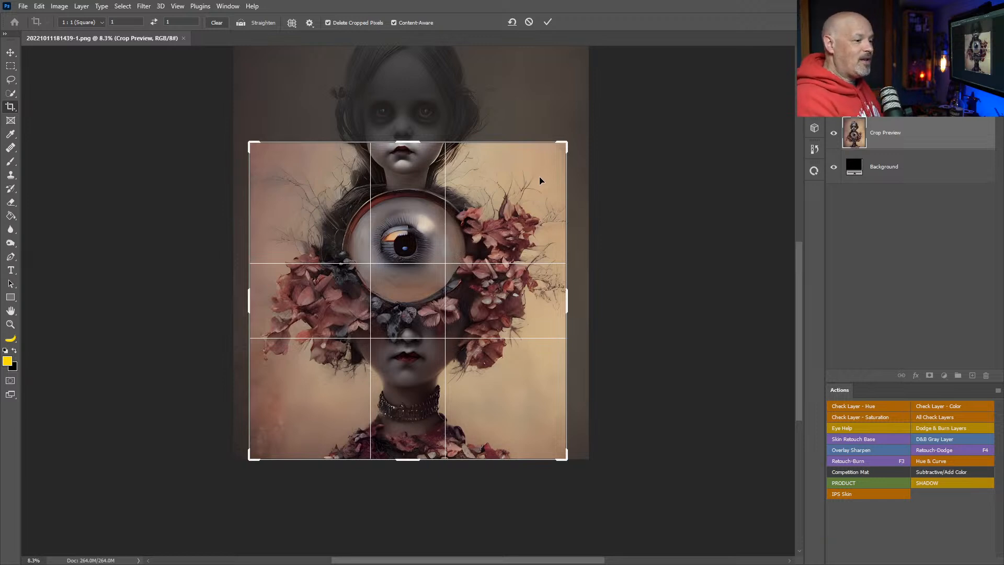
key(Return)
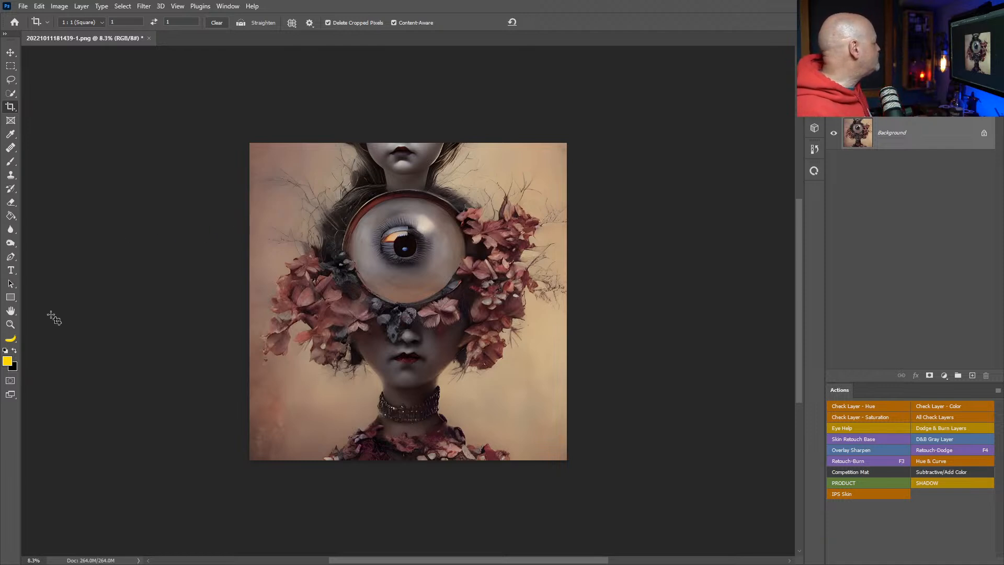
- Make a lasso selection around the upper doll's chin, neck and hair, down to the eye's upper rim
click(11, 324)
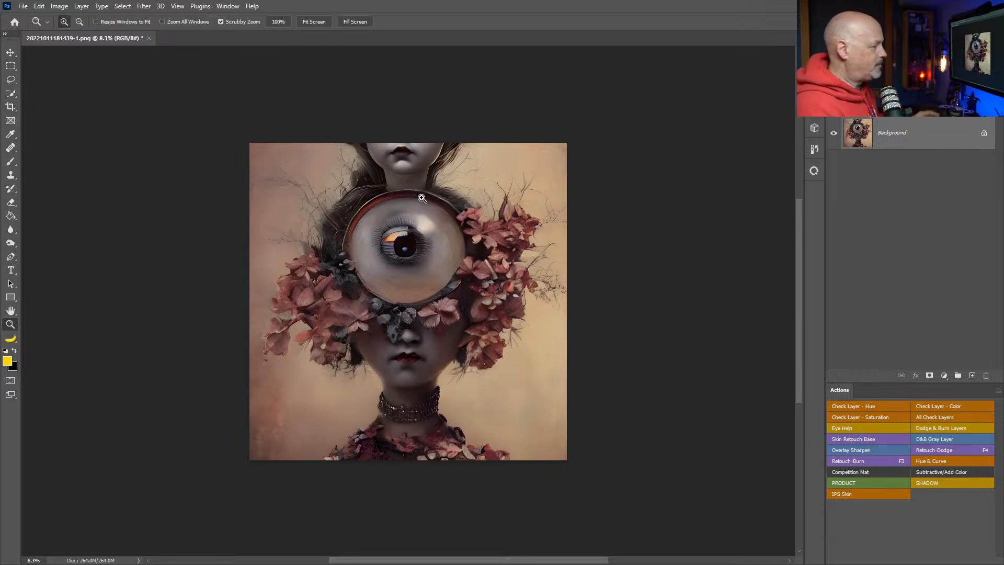
drag(413, 168, 520, 221)
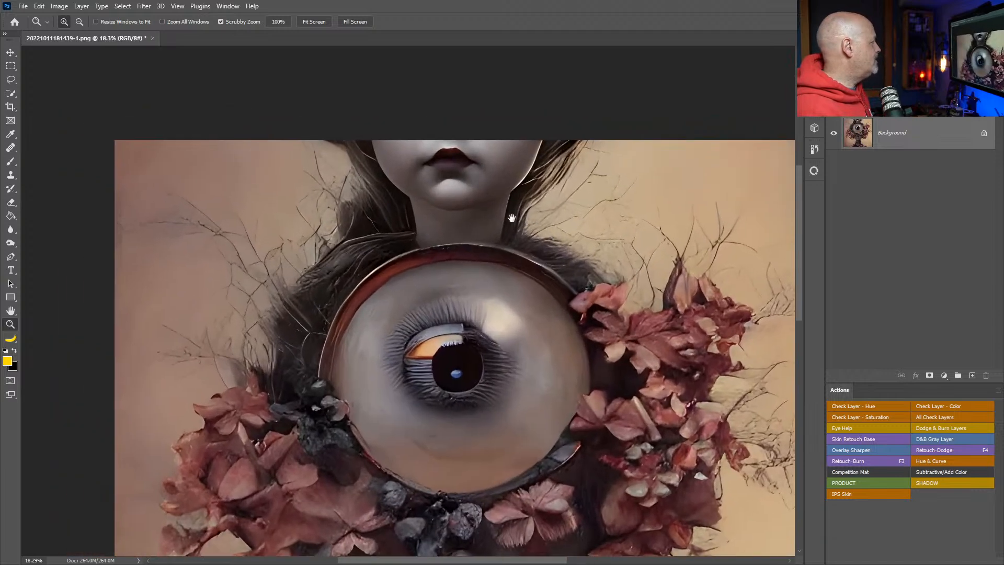
click(11, 80)
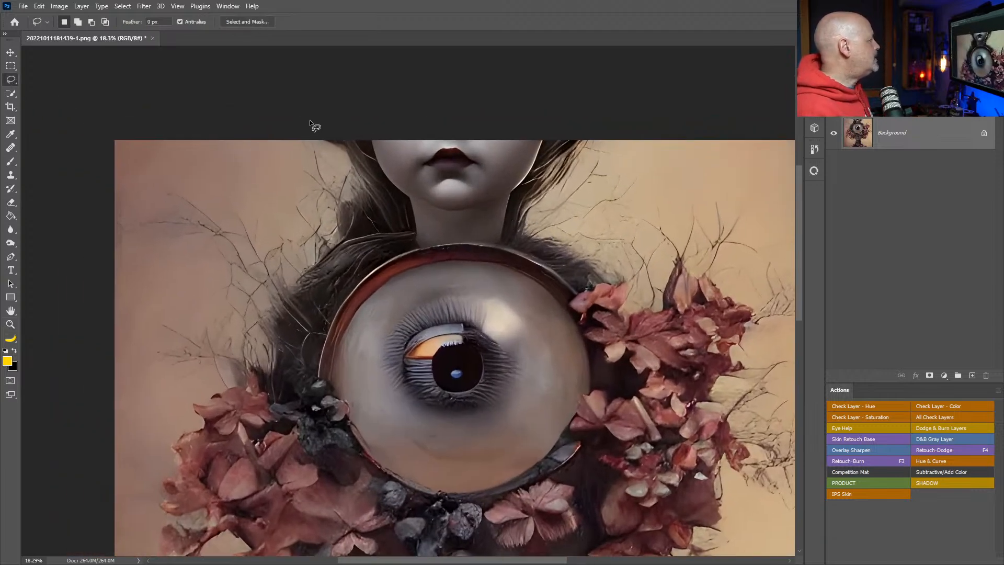
drag(391, 243, 402, 249)
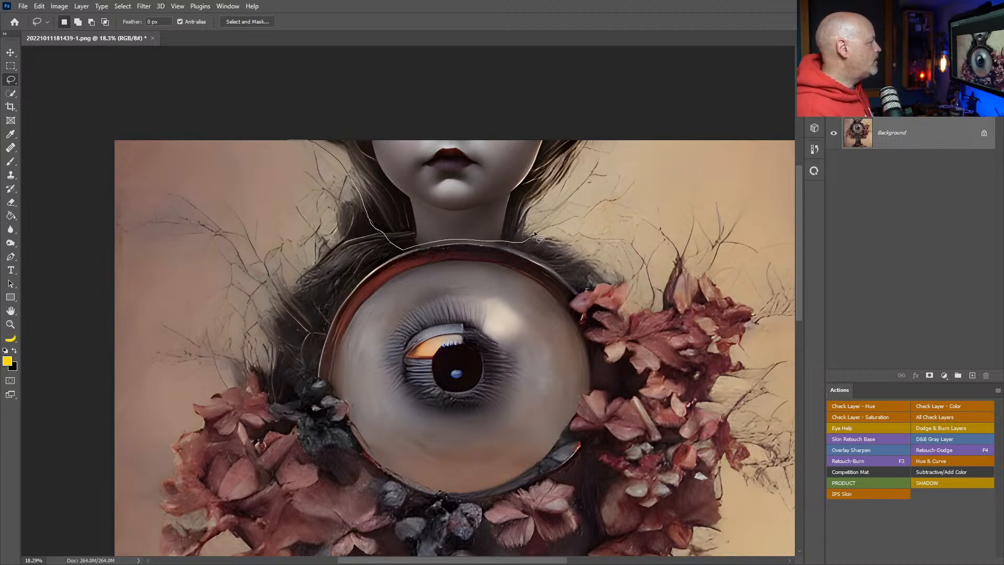
drag(575, 110, 314, 100)
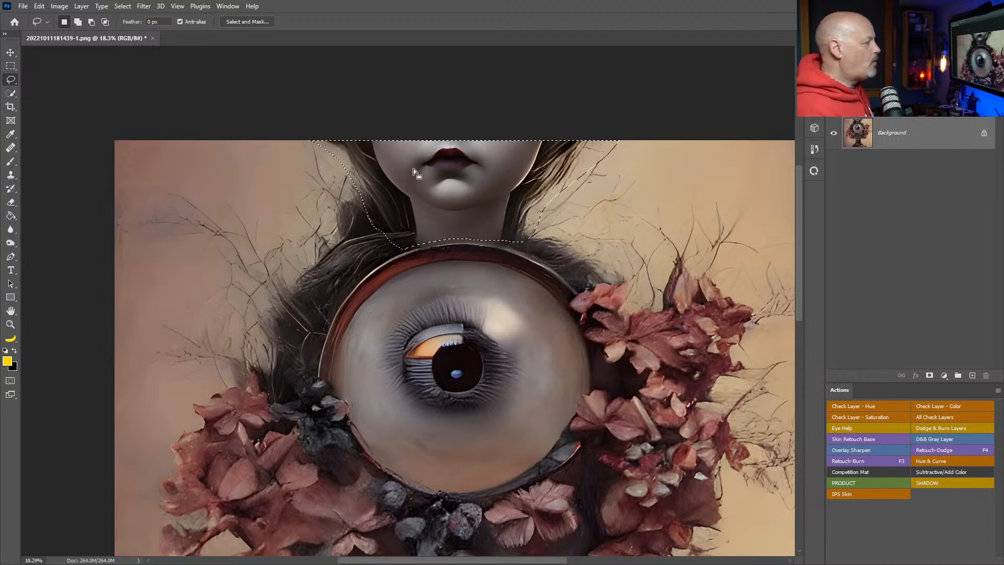
- Clone plain background from beside the lower face over the selected chin and neck with the Clone Stamp
scroll(460, 209, down, 4)
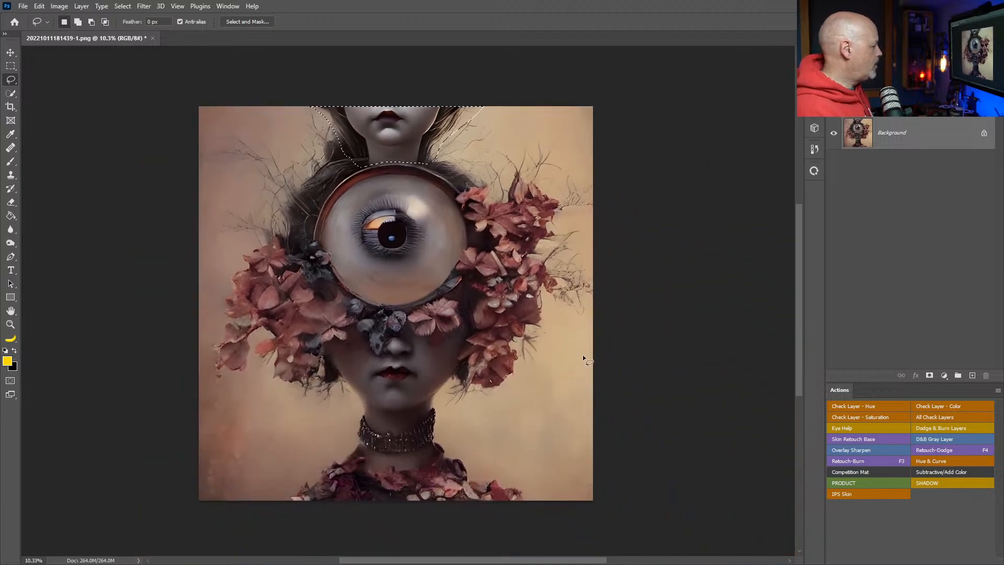
key(s)
drag(572, 403, 588, 409)
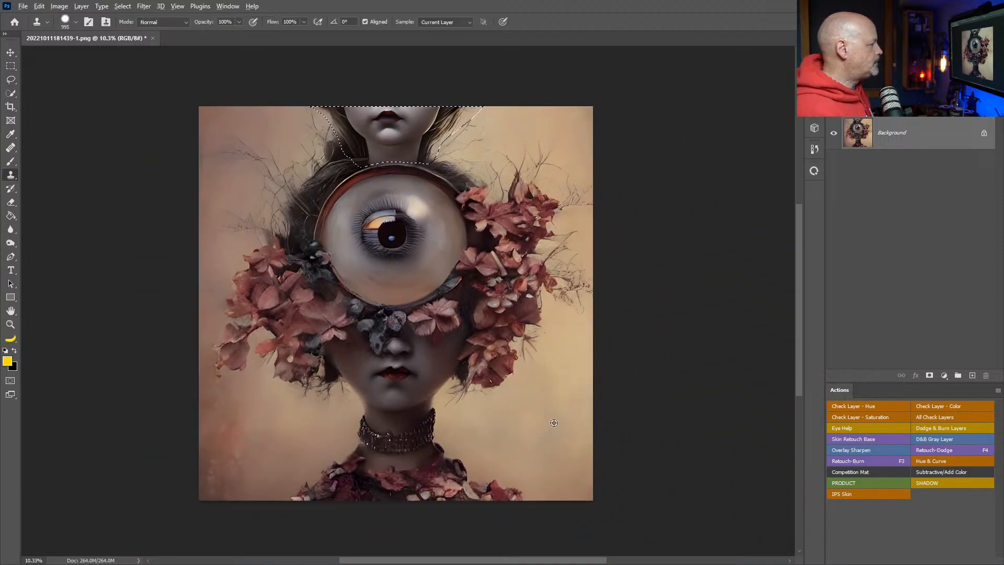
mouse_move(379, 152)
mouse_down()
mouse_move(339, 124)
mouse_move(439, 124)
mouse_move(435, 136)
mouse_move(453, 102)
mouse_move(439, 112)
mouse_move(465, 123)
mouse_move(394, 104)
mouse_move(334, 101)
mouse_up()
alt+click(536, 374)
alt+click(560, 368)
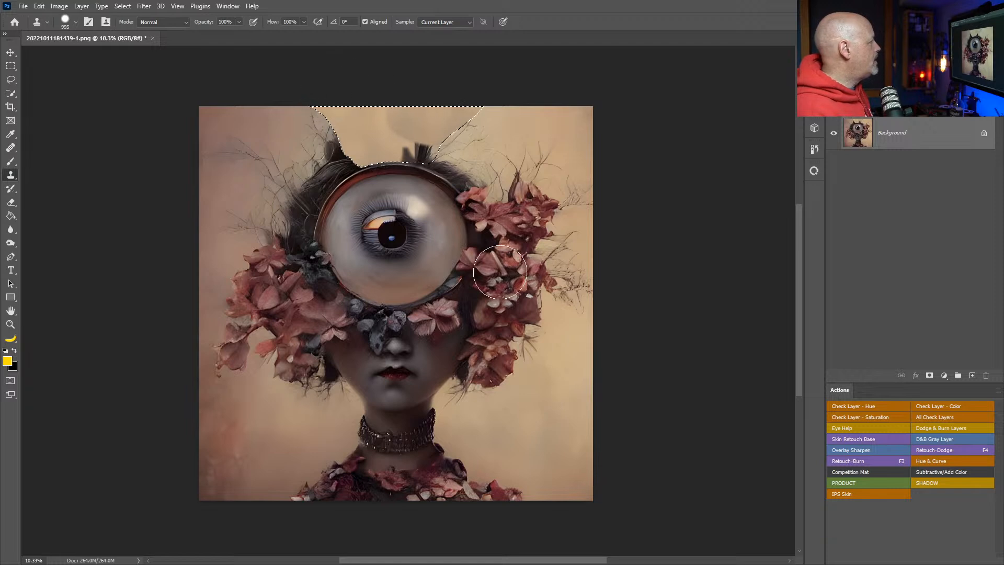
- Clone nearby upper background over the remaining hair inside the selection, and deselect
alt+right_click(280, 111)
alt+click(279, 121)
drag(318, 109, 329, 108)
alt+click(274, 129)
click(343, 124)
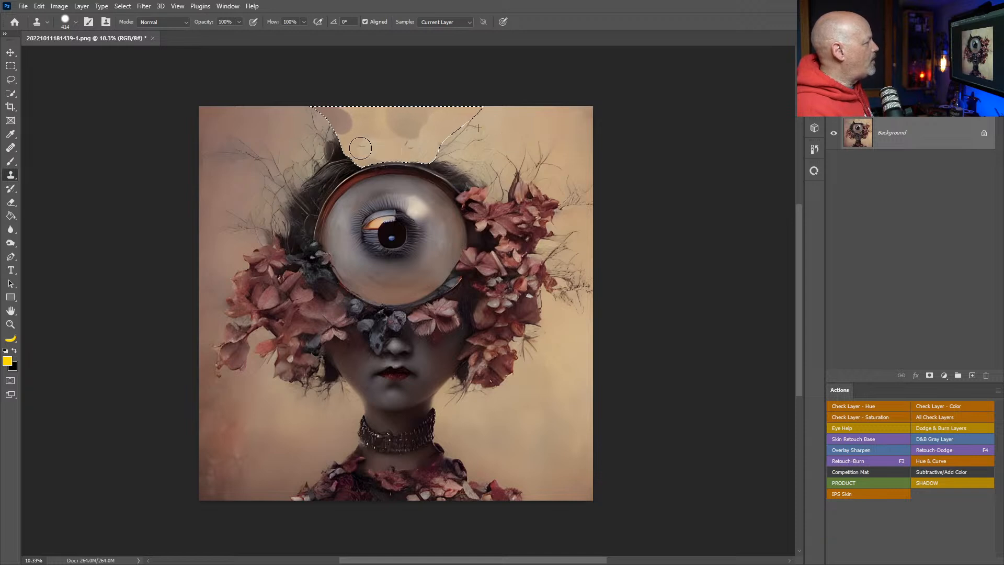
key(ctrl+d)
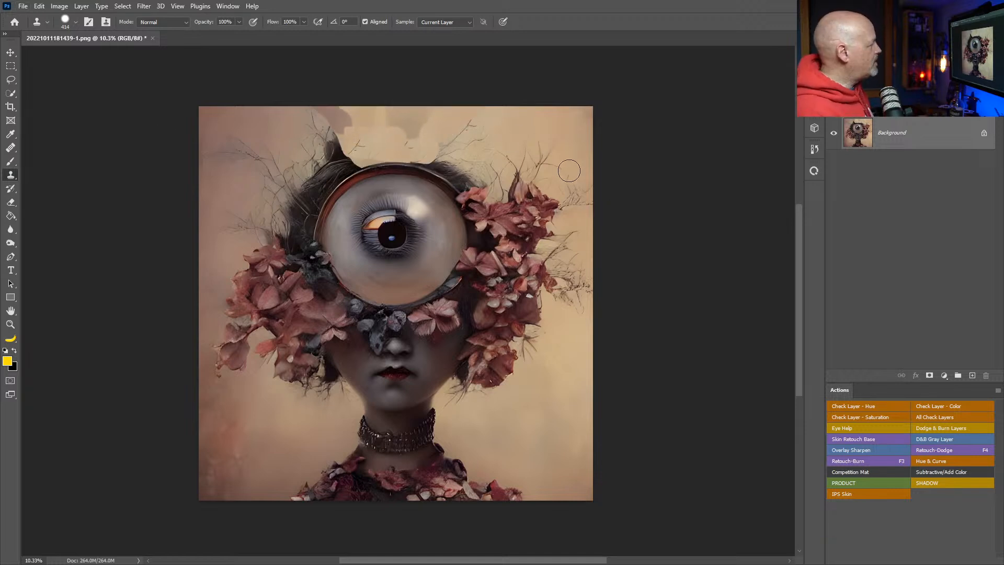
- Fill a rectangular strip over the patchy cloned area at the image's upper edge with matching background content, and deselect
key(z)
drag(361, 123, 391, 147)
drag(513, 185, 524, 221)
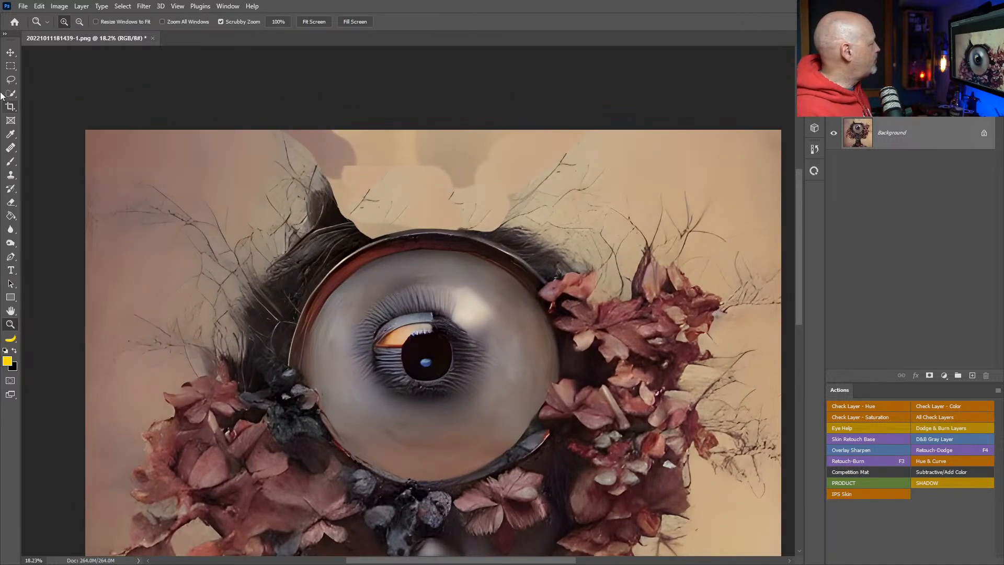
click(11, 67)
drag(256, 107, 600, 189)
key(shift+BackSpace)
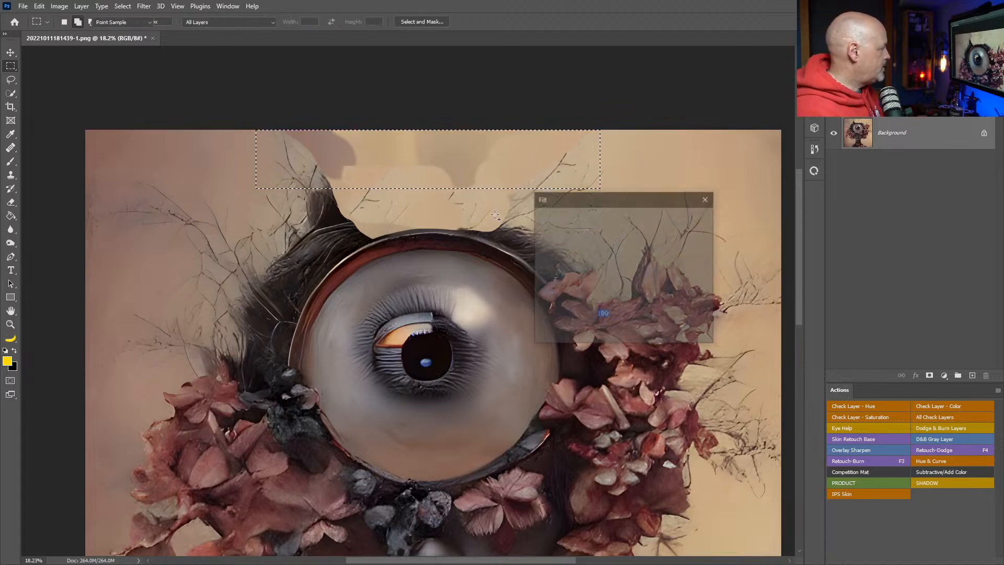
key(Return)
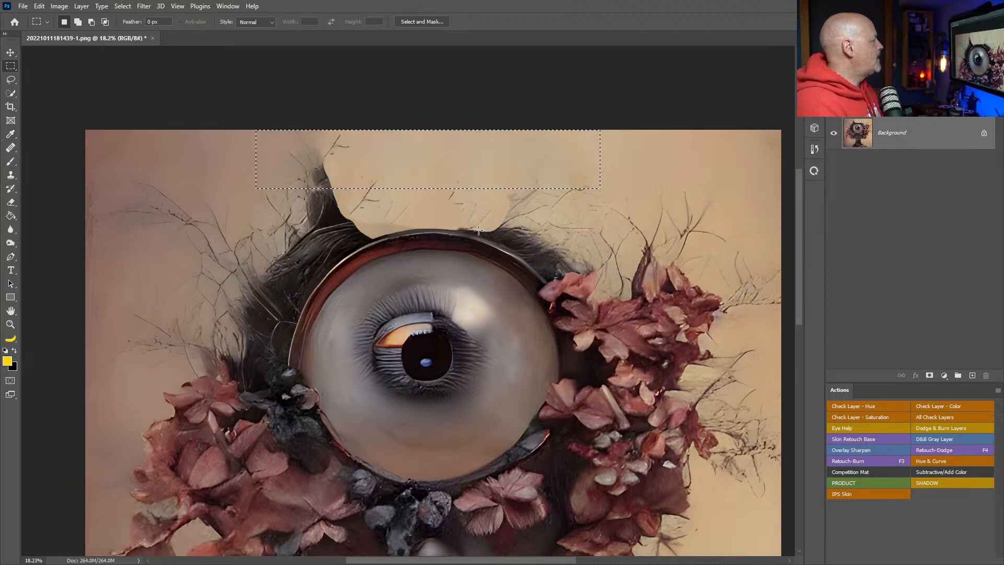
key(ctrl+d)
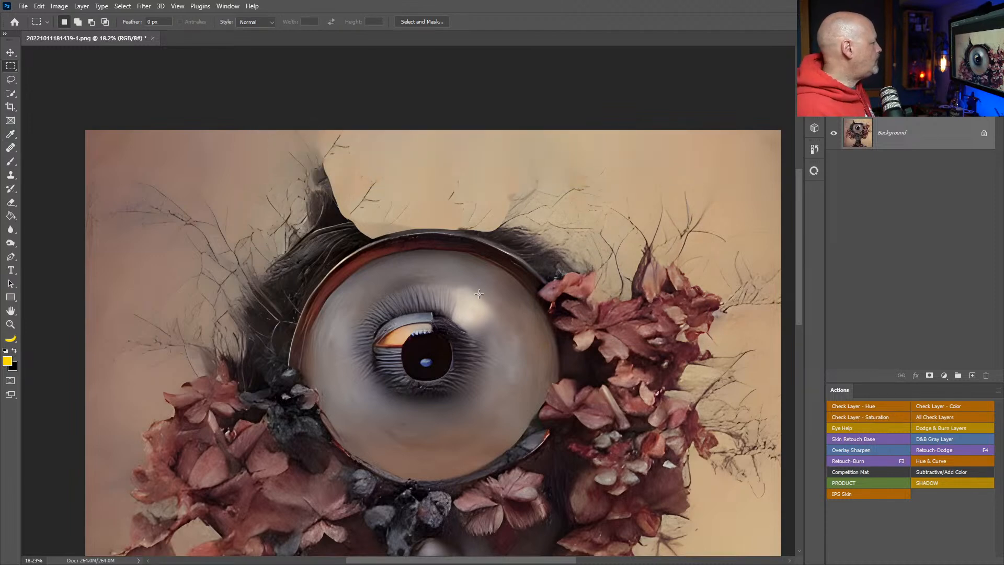
- Lasso the flower cluster along the right side of the head and copy it to a new layer
drag(616, 342, 562, 221)
key(z)
drag(585, 263, 560, 277)
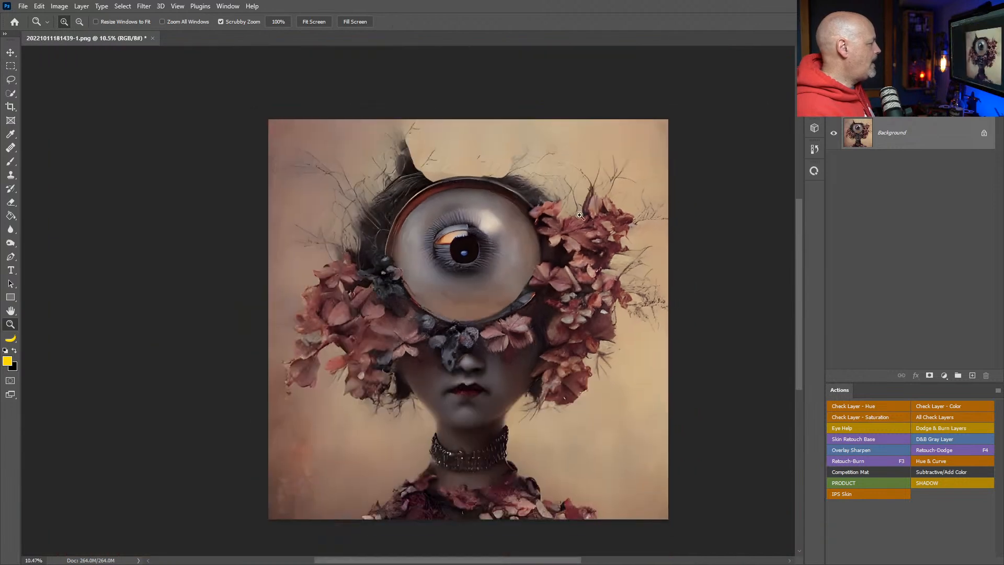
click(11, 80)
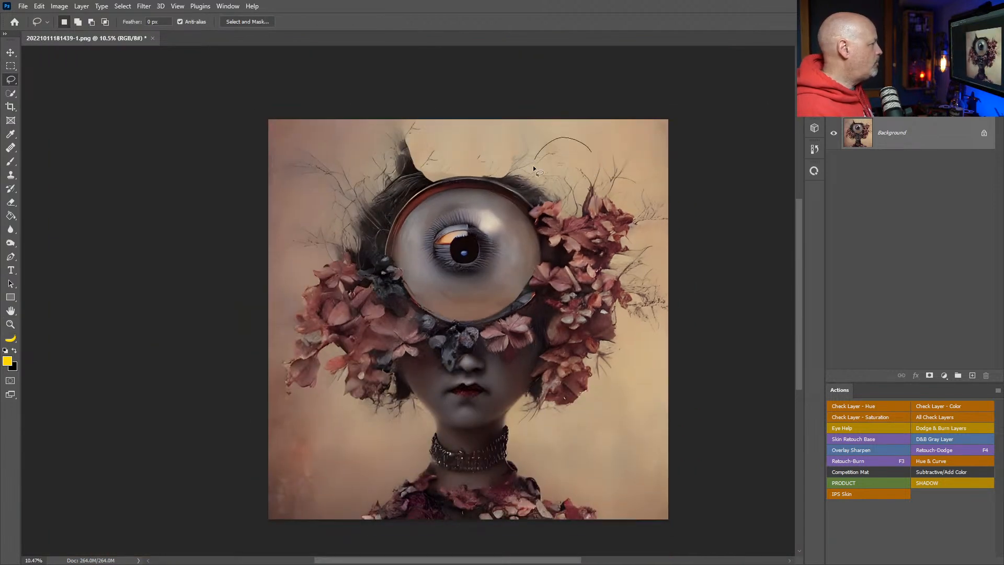
mouse_move(544, 393)
mouse_down()
mouse_move(640, 397)
mouse_move(696, 302)
mouse_move(688, 206)
mouse_move(604, 122)
mouse_up()
key(ctrl+j)
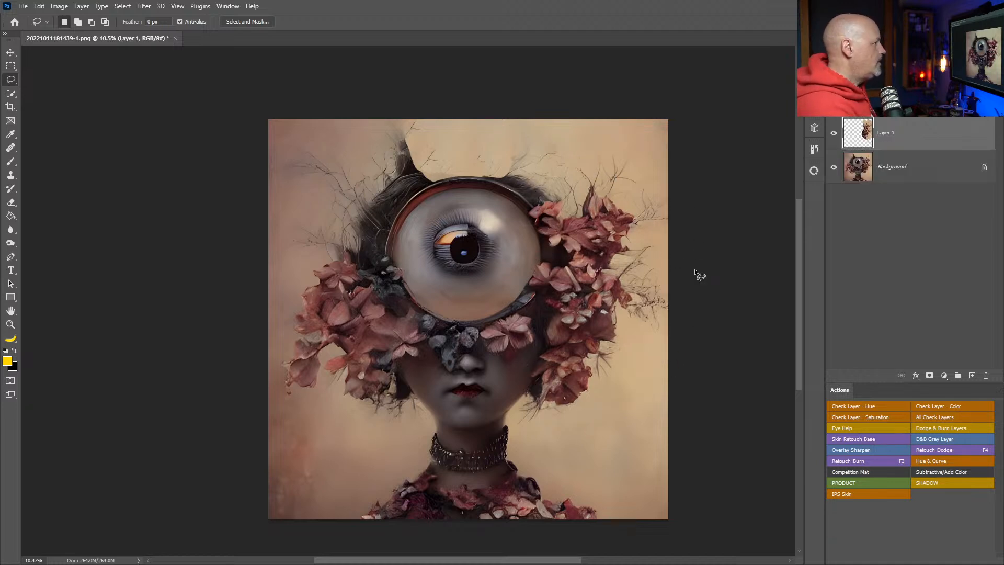
- Rotate the copied flower cluster about 93° counterclockwise and position it across the top of the eye
key(ctrl+t)
drag(643, 244, 536, 253)
drag(590, 411, 573, 225)
drag(528, 306, 513, 171)
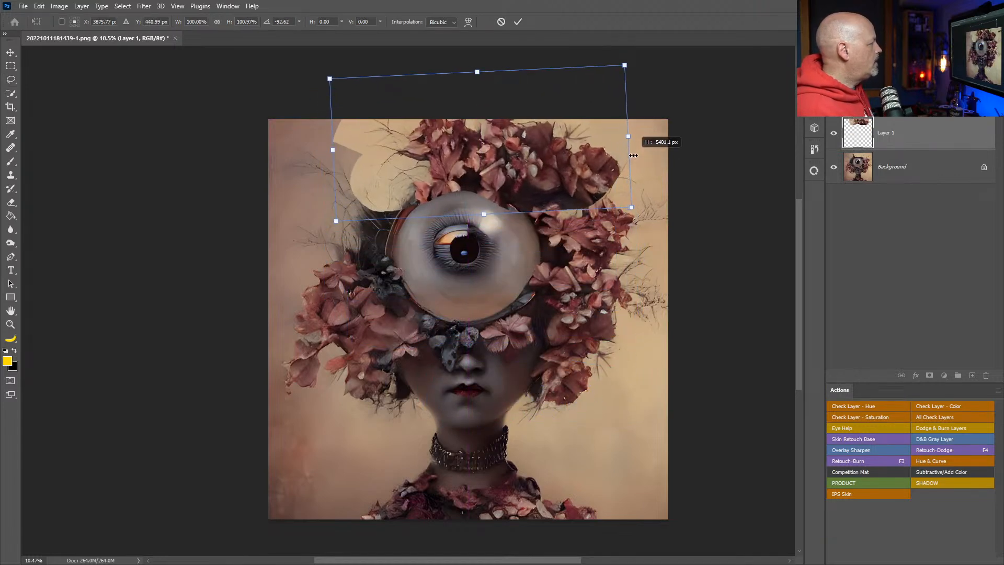
drag(591, 174, 551, 158)
drag(596, 199, 596, 219)
mouse_move(492, 171)
mouse_down()
mouse_move(519, 293)
mouse_move(522, 196)
mouse_move(507, 183)
mouse_up()
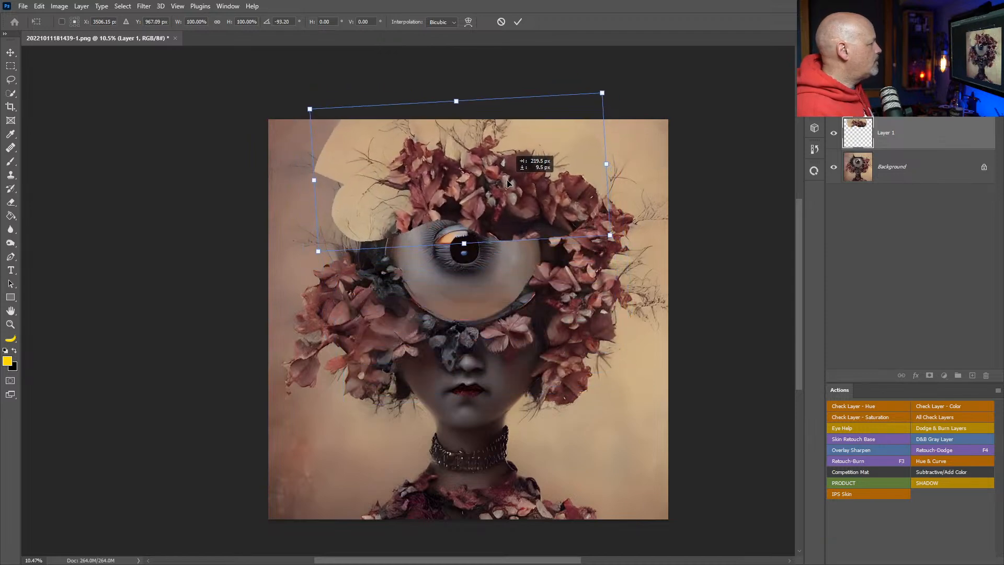
key(Return)
key(l)
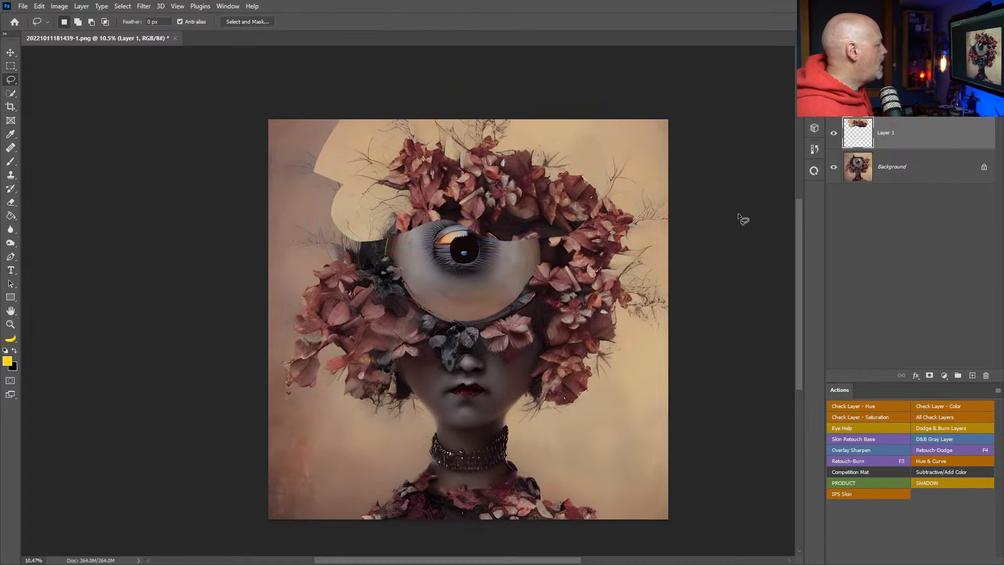
- Hide the copied flower layer and trace the eye's upper rim with a curved Pen path ending at the right-hand flowers
click(833, 132)
key(z)
drag(510, 206, 574, 269)
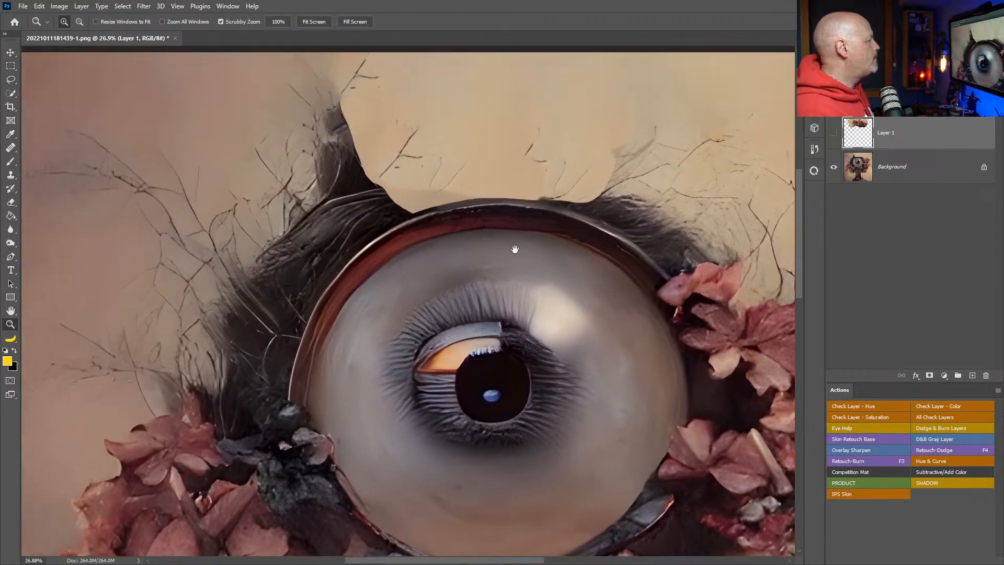
key(p)
click(288, 399)
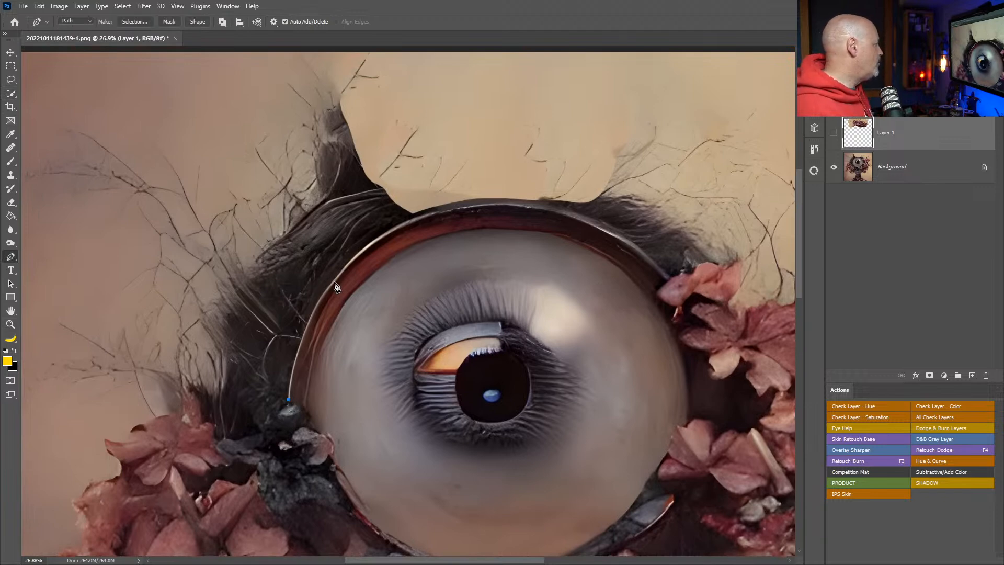
drag(333, 280, 374, 229)
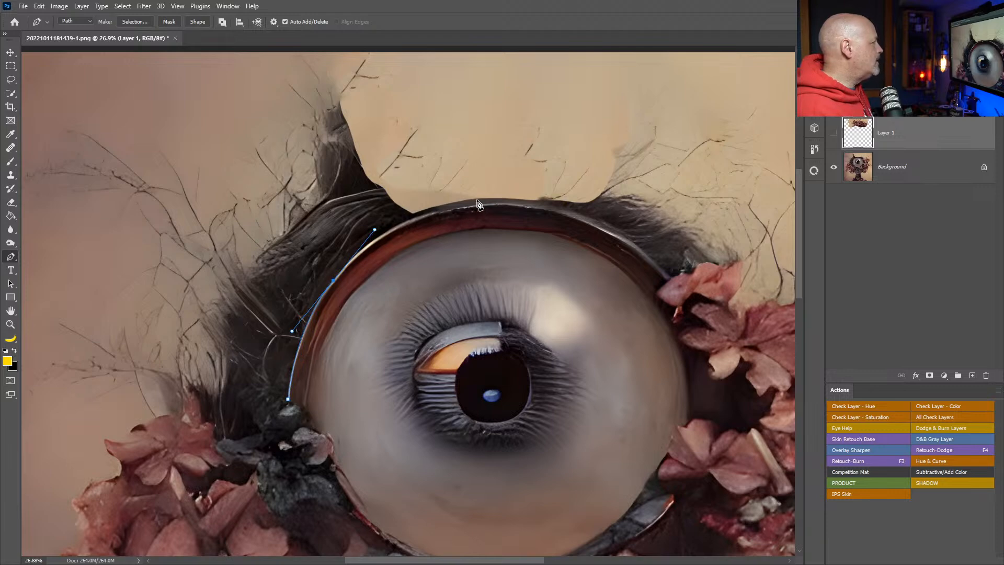
drag(475, 201, 532, 200)
drag(636, 246, 678, 280)
drag(683, 279, 689, 278)
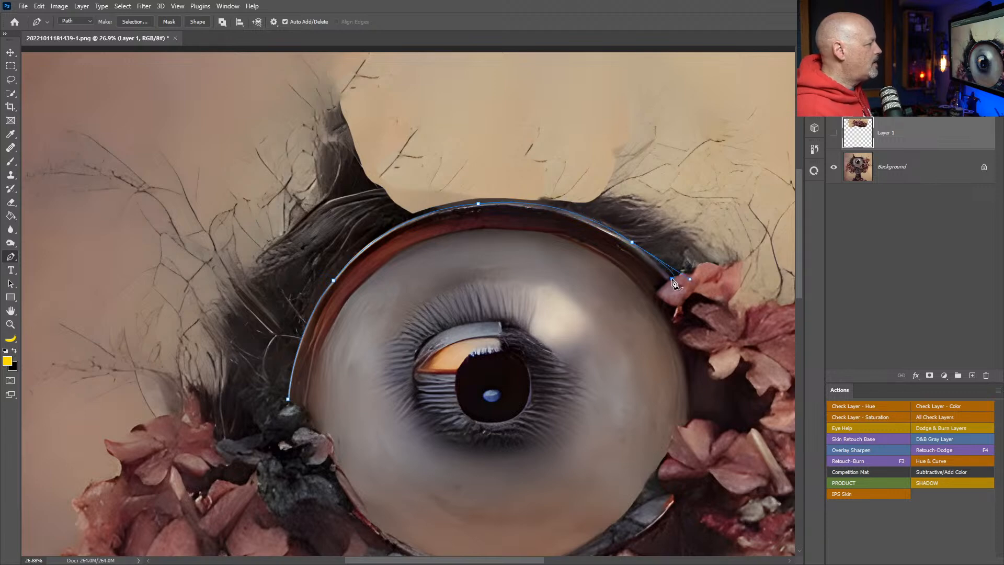
key(ctrl+z)
drag(681, 301, 687, 300)
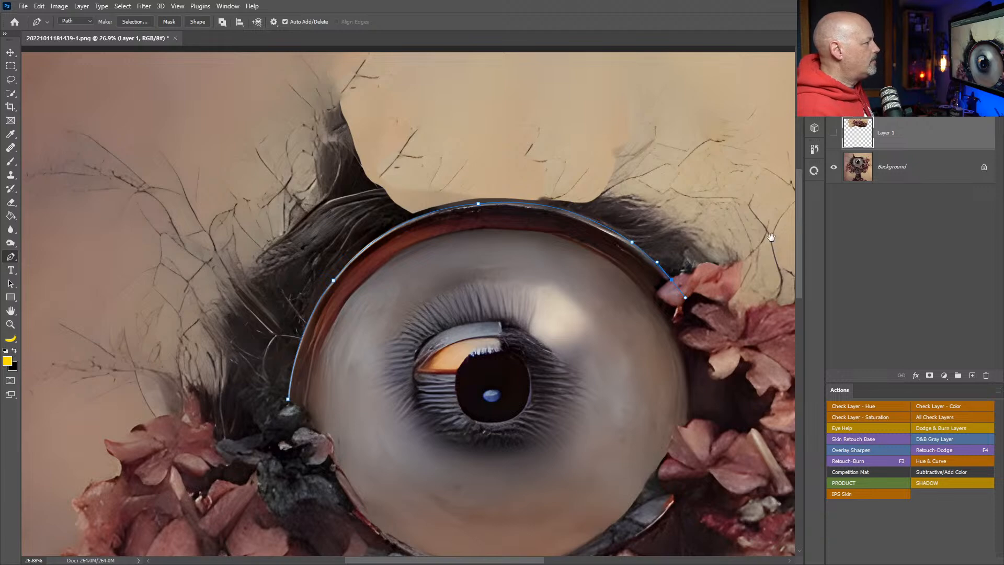
- Extend the path around the background above the eye, beyond the image's upper edge, and close it at its starting point
drag(771, 237, 692, 342)
click(751, 296)
click(737, 177)
click(688, 113)
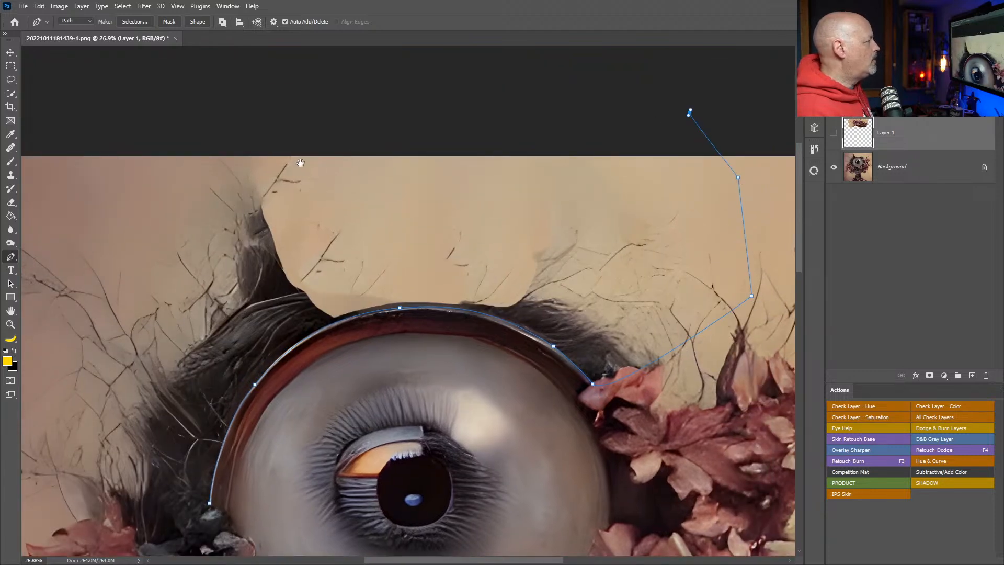
drag(283, 165, 512, 141)
click(312, 92)
click(235, 191)
click(275, 350)
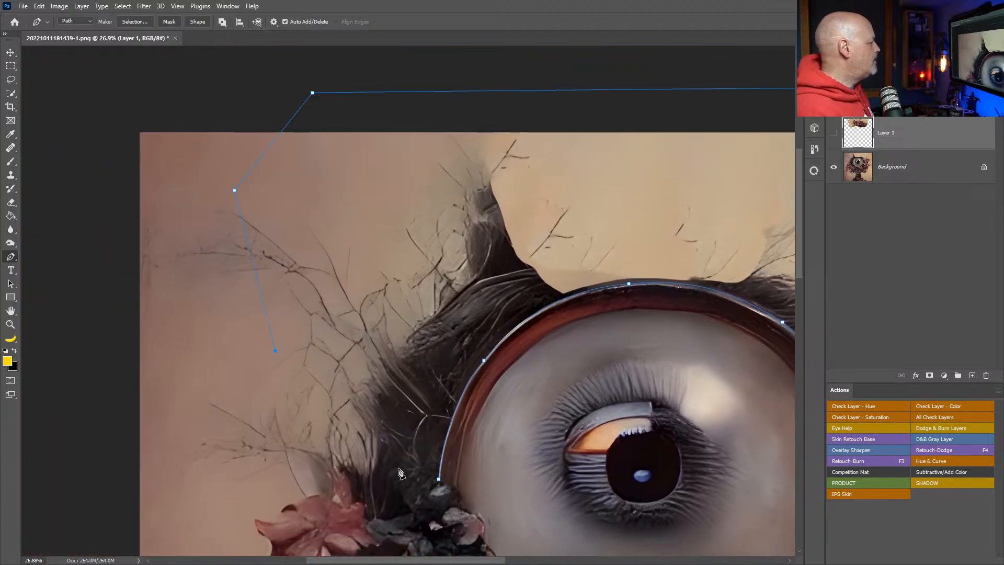
click(438, 479)
drag(582, 359, 472, 347)
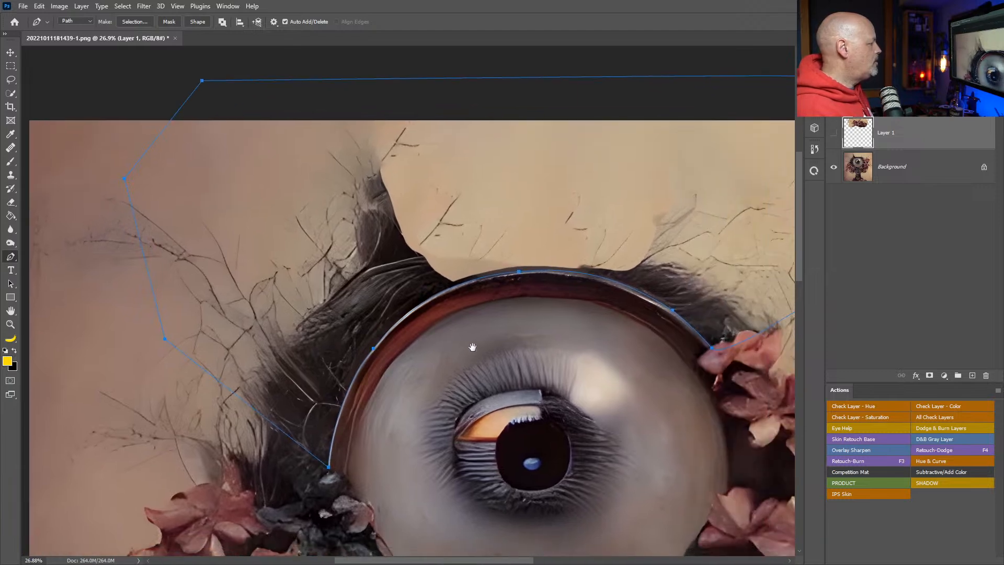
- Convert the closed path above the eye into a selection
right_click(427, 225)
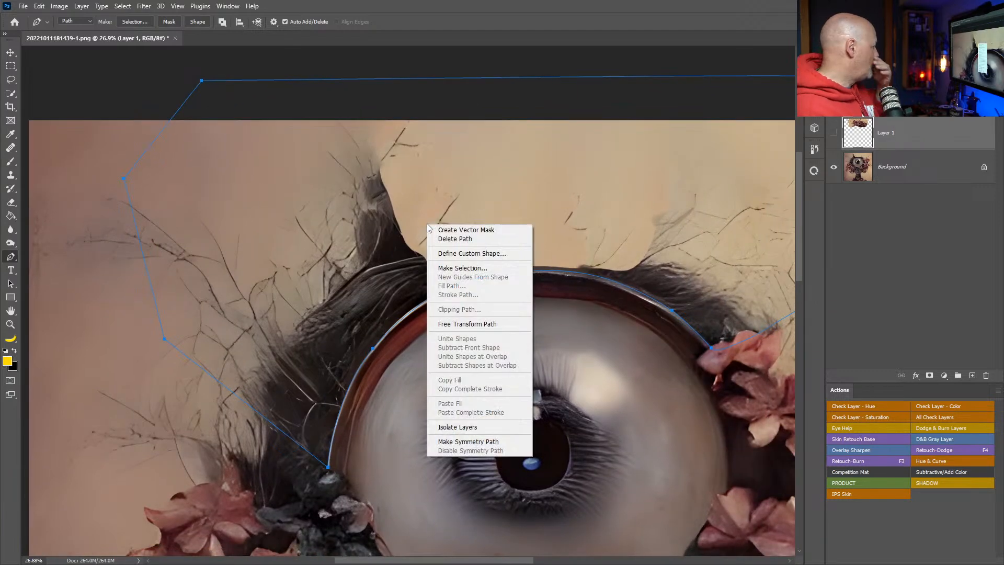
click(471, 270)
key(Return)
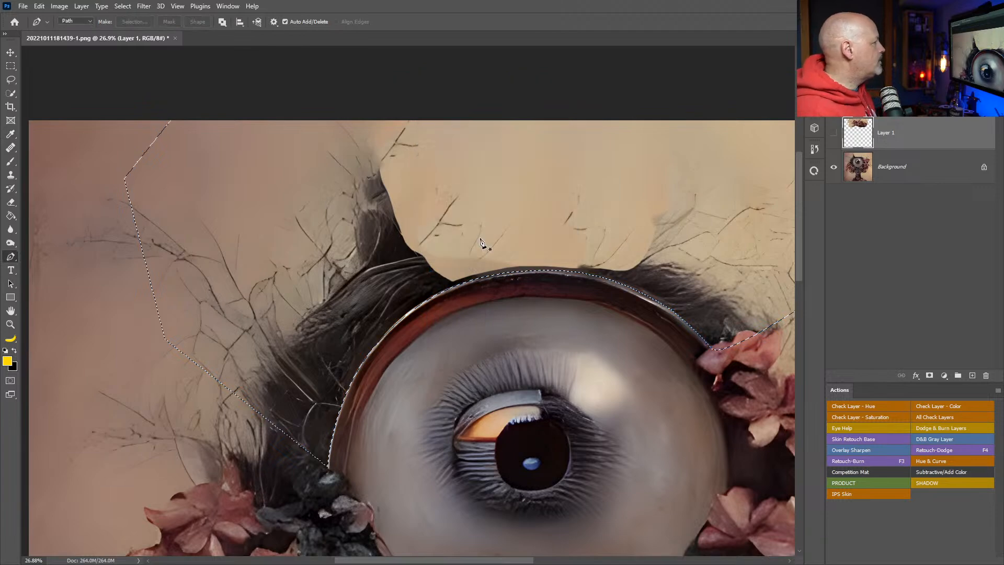
- Show the copied flower layer, add a layer mask from the selection above the eye and invert the mask
key(z)
drag(577, 271, 567, 284)
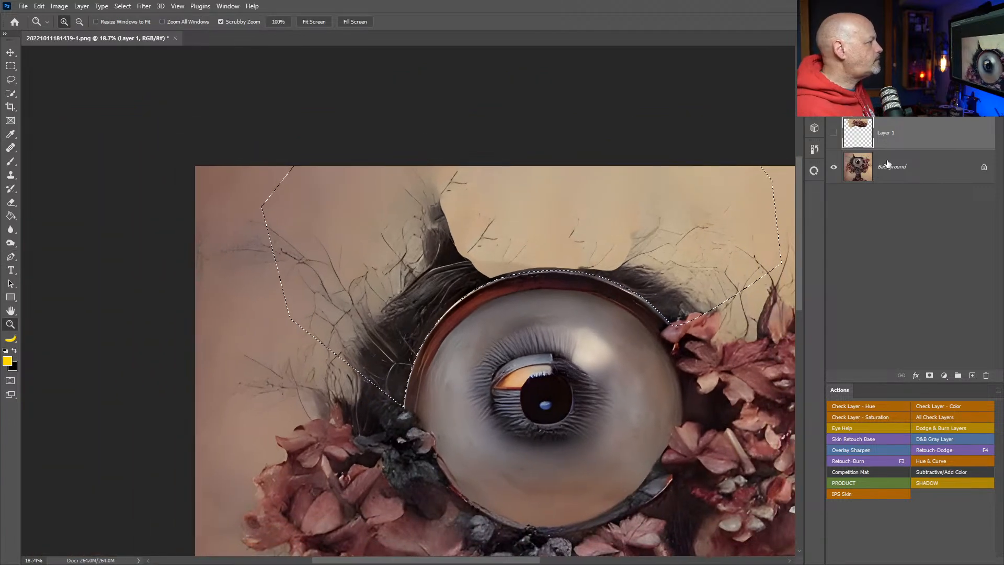
click(833, 133)
click(929, 375)
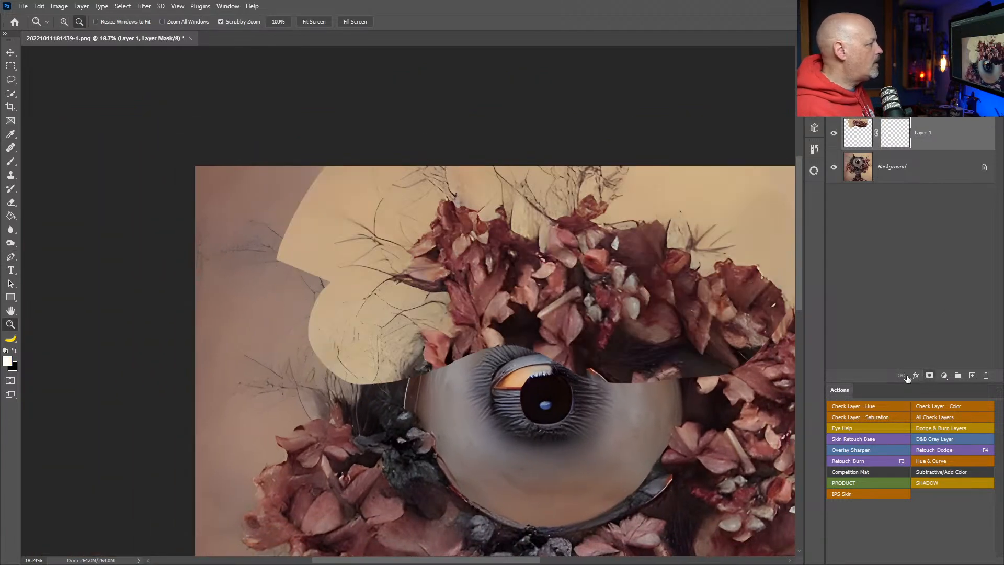
key(ctrl+i)
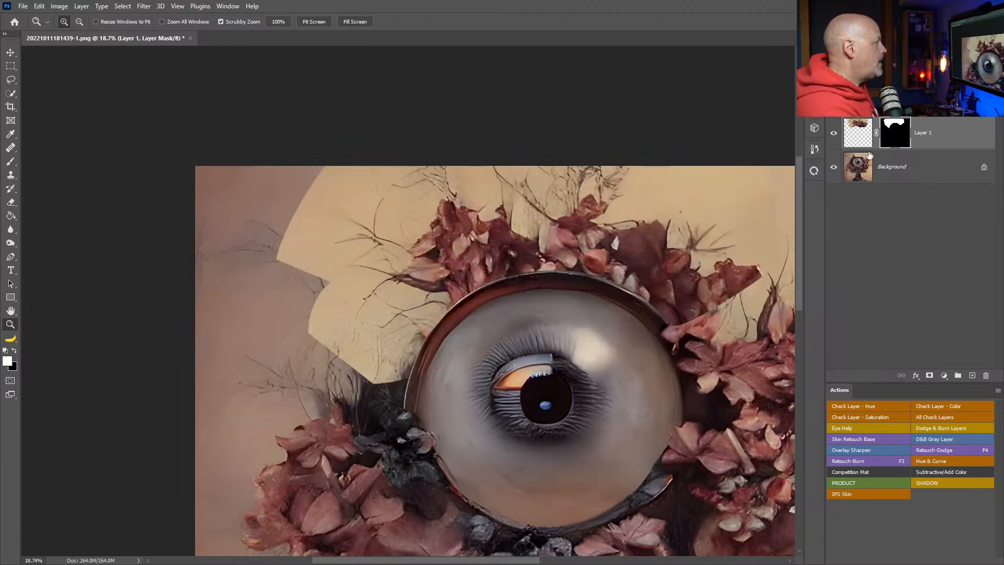
- Paint black with a soft brush on the flower layer's mask to hide the copied background's hard edges around the upper flowers
drag(579, 342, 598, 289)
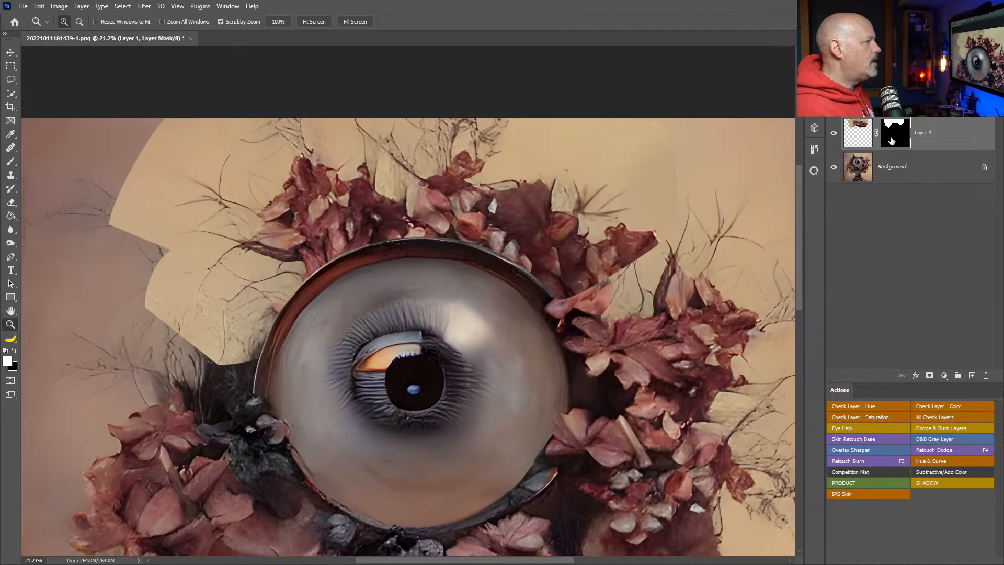
key(b)
key(x)
alt+right_click(714, 169)
alt+right_click(679, 183)
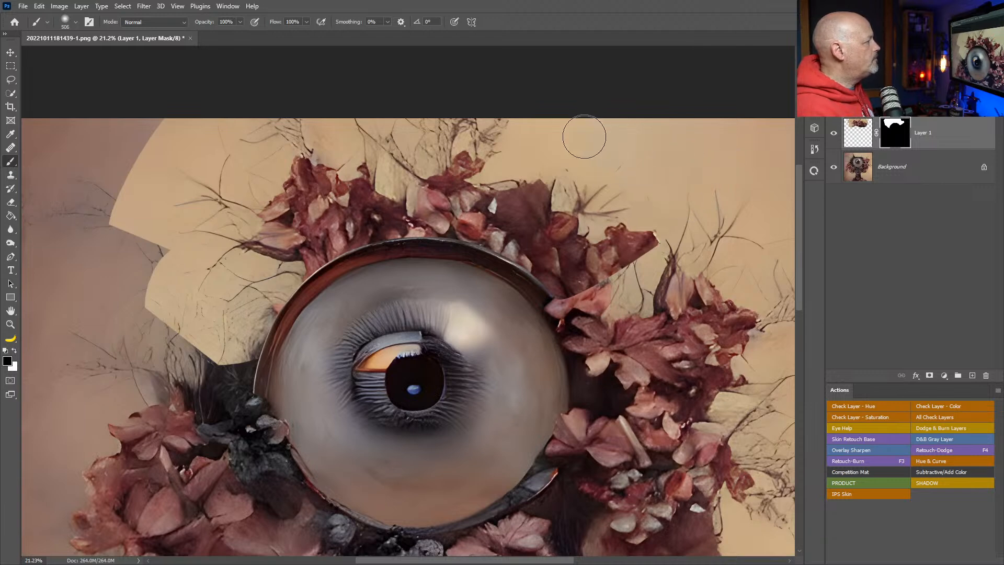
drag(348, 188, 484, 204)
mouse_move(255, 241)
mouse_down()
mouse_move(315, 333)
mouse_move(347, 361)
mouse_move(336, 378)
mouse_move(337, 368)
mouse_move(391, 366)
mouse_move(330, 336)
mouse_move(371, 350)
mouse_move(405, 339)
mouse_move(405, 322)
mouse_move(323, 285)
mouse_move(313, 214)
mouse_move(290, 193)
mouse_move(304, 150)
mouse_move(349, 154)
mouse_move(396, 116)
mouse_up()
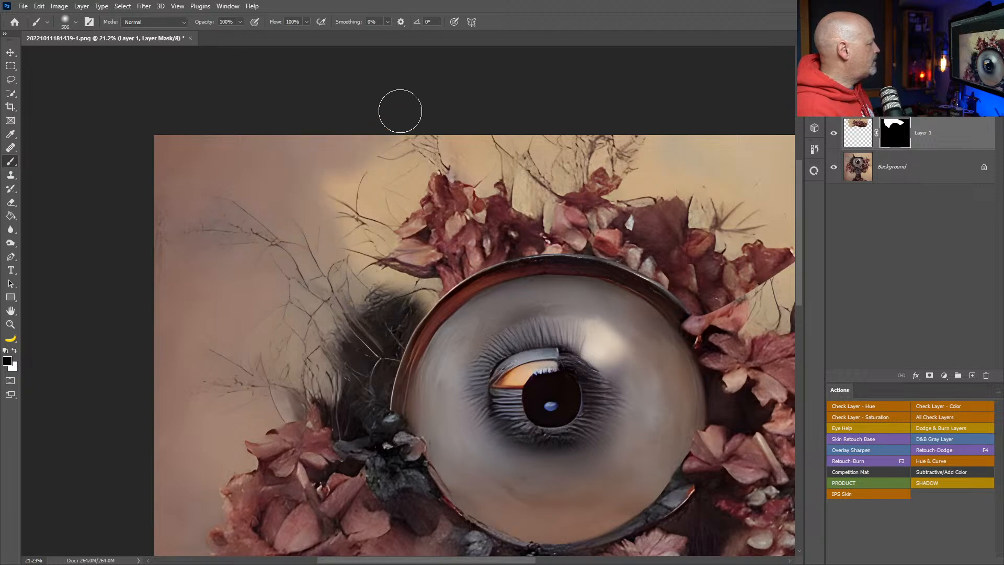
drag(704, 241, 547, 245)
- Mask out a patch of copied background directly beneath the leftmost upper petal with a small black brush
key(z)
drag(580, 314, 531, 328)
drag(531, 328, 522, 241)
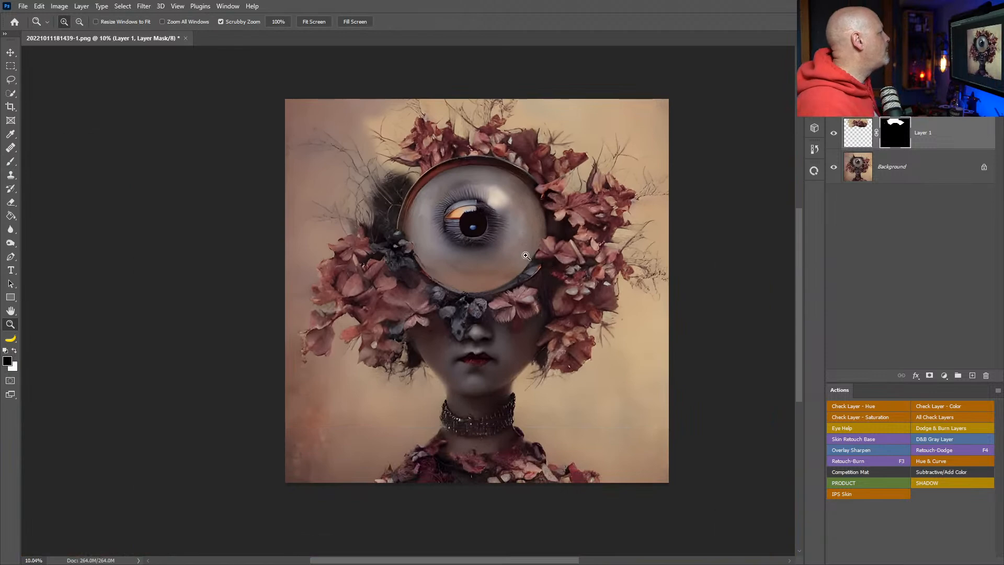
drag(454, 195, 477, 247)
key(b)
mouse_move(507, 287)
mouse_down()
mouse_move(404, 302)
mouse_move(461, 312)
mouse_move(460, 273)
mouse_up()
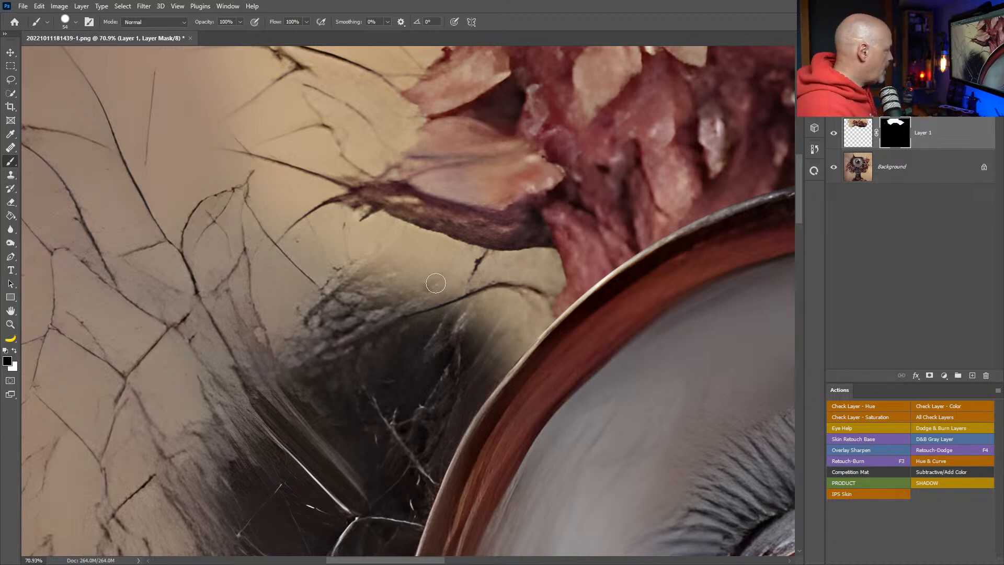
alt+right_click(482, 305)
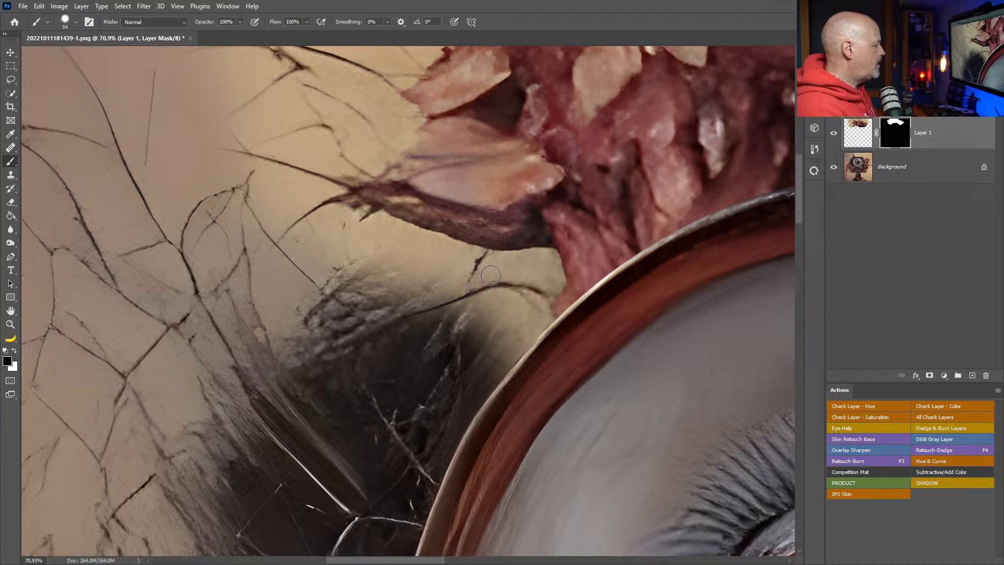
alt+right_click(465, 277)
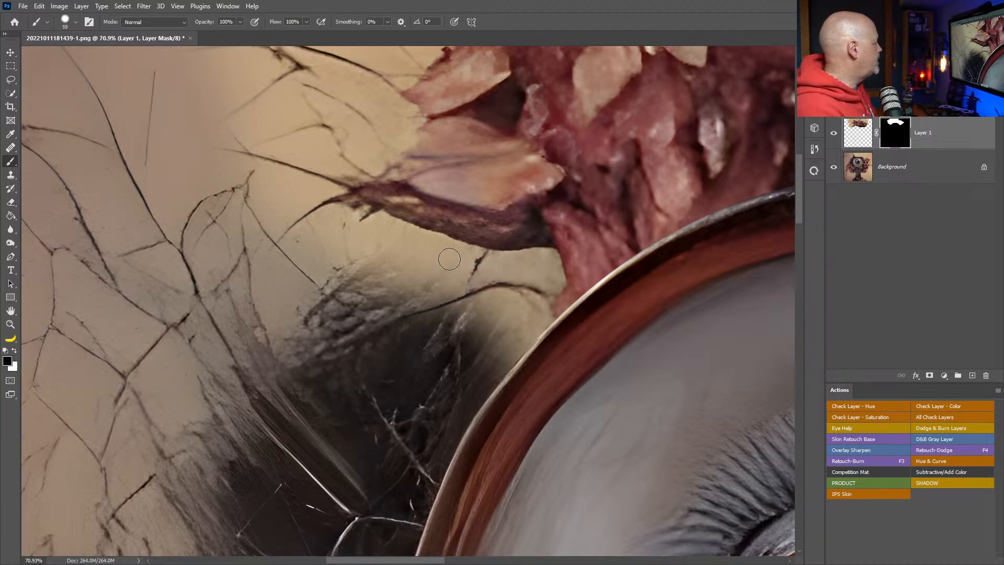
drag(450, 272, 380, 222)
alt+right_click(421, 240)
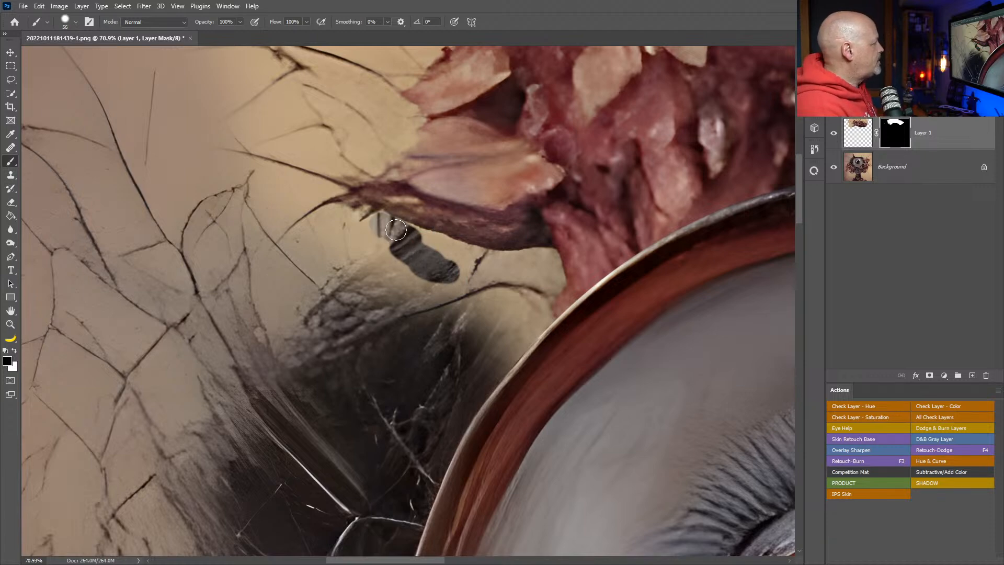
alt+right_click(399, 231)
alt+right_click(434, 226)
mouse_move(418, 233)
mouse_down()
mouse_move(457, 246)
mouse_move(473, 263)
mouse_up()
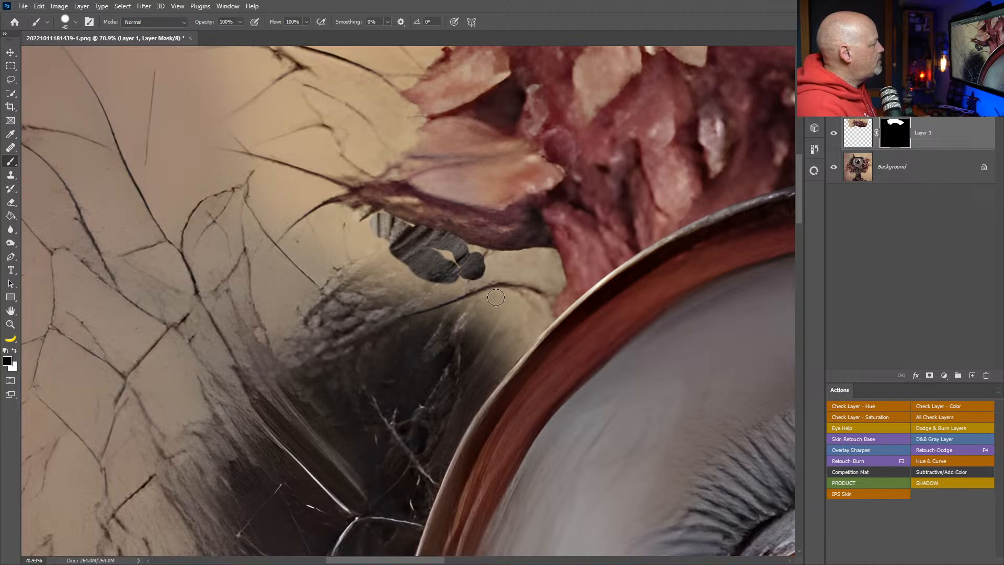
key(ctrl+z)
- Paint black on the flower mask with a softer brush to reveal the dark hair between the leftmost upper petal and the eye rim
alt+right_click(456, 257)
alt+right_click(445, 314)
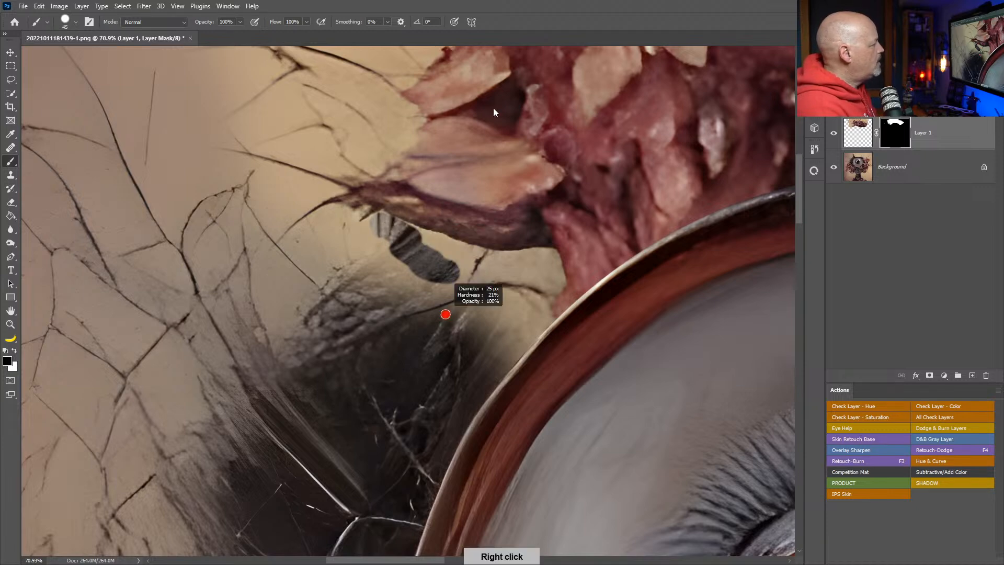
alt+right_click(458, 284)
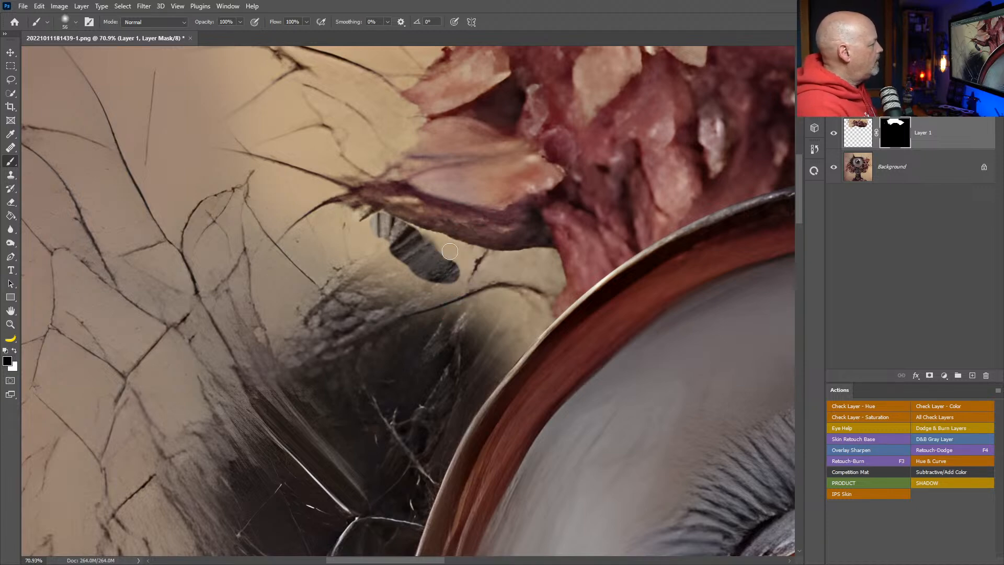
alt+right_click(463, 230)
alt+right_click(440, 240)
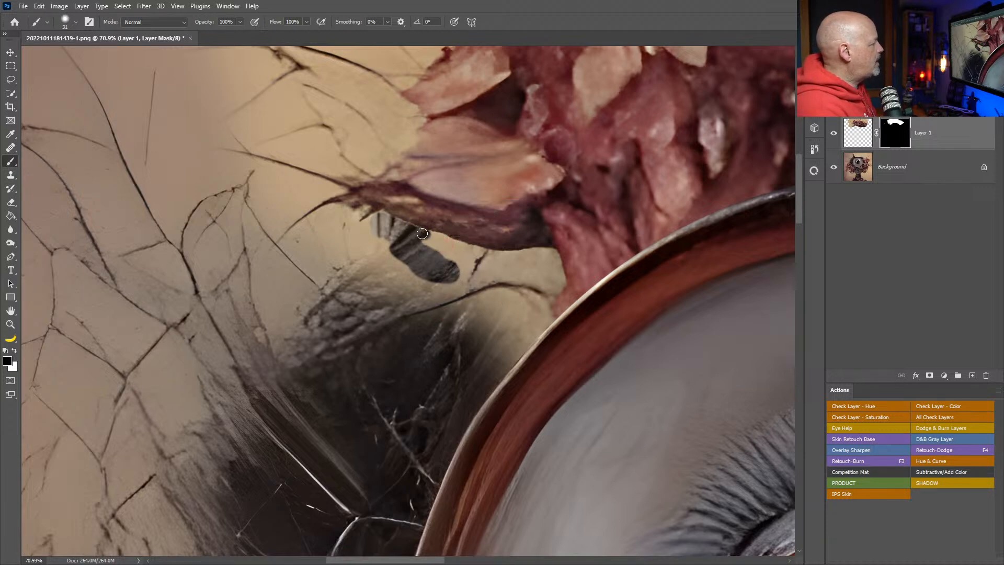
mouse_move(431, 236)
mouse_down()
mouse_move(564, 272)
mouse_move(526, 254)
mouse_move(556, 257)
mouse_move(557, 270)
mouse_move(553, 255)
mouse_move(539, 252)
mouse_move(561, 281)
mouse_move(548, 317)
mouse_up()
alt+right_click(484, 354)
mouse_move(504, 345)
mouse_down()
mouse_move(533, 269)
mouse_move(507, 365)
mouse_move(480, 374)
mouse_move(492, 310)
mouse_move(475, 286)
mouse_move(482, 269)
mouse_move(411, 236)
mouse_move(400, 250)
mouse_move(449, 316)
mouse_move(378, 260)
mouse_move(408, 240)
mouse_up()
alt+right_click(407, 240)
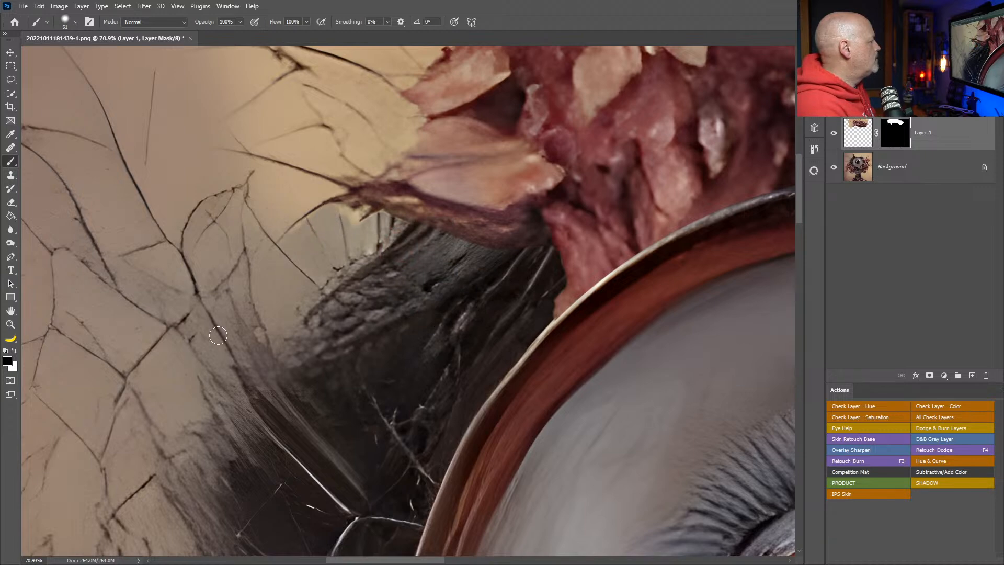
- Set the flower layer's Blend If white slider for This Layer to a split of 131 / 183
double_click(11, 311)
key(z)
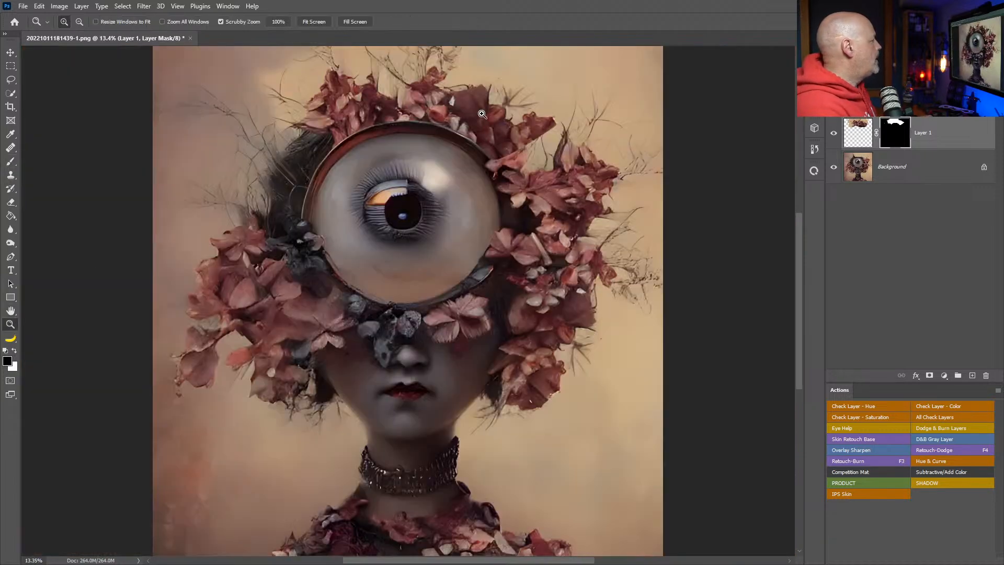
drag(438, 96, 492, 190)
click(857, 134)
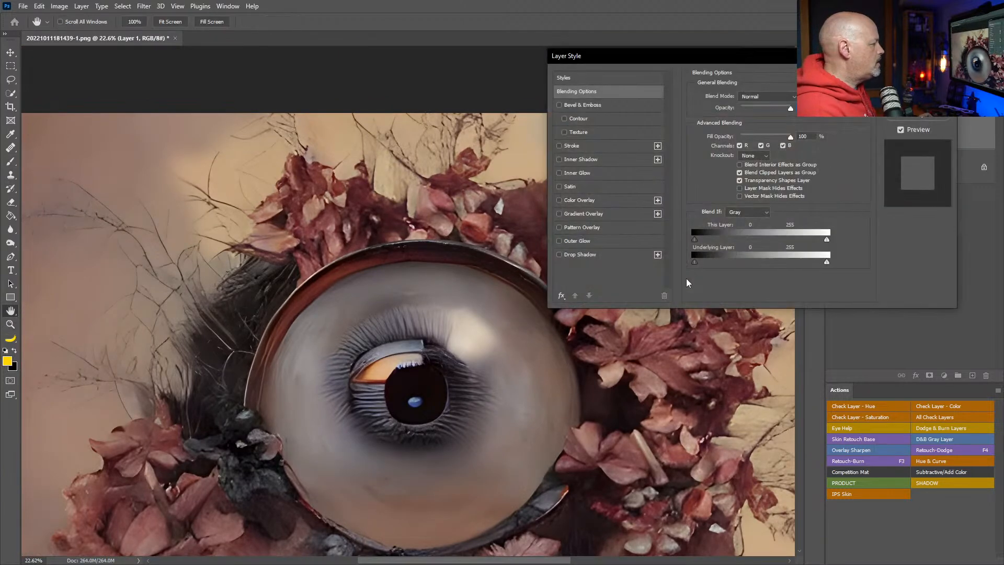
mouse_move(694, 240)
mouse_down()
mouse_move(720, 241)
mouse_move(693, 243)
mouse_up()
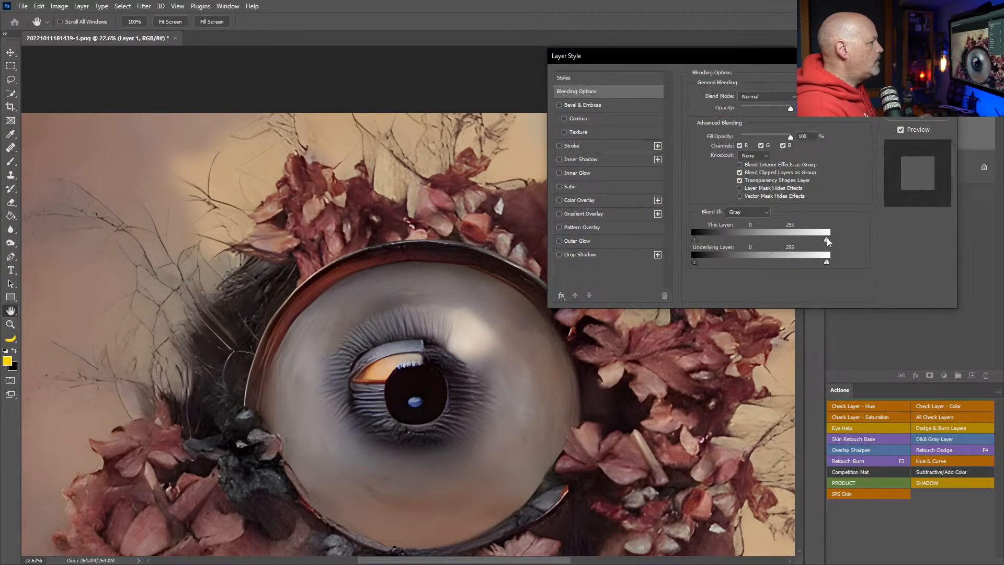
mouse_move(787, 240)
mouse_down()
mouse_move(826, 241)
mouse_move(747, 241)
mouse_move(782, 246)
mouse_up()
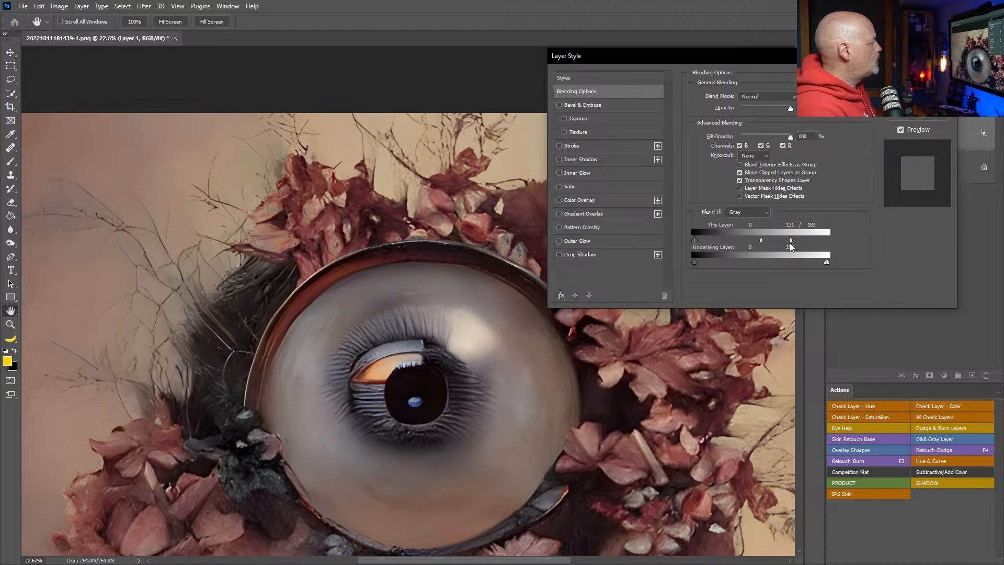
key(Return)
key(h)
key(ctrl+0)
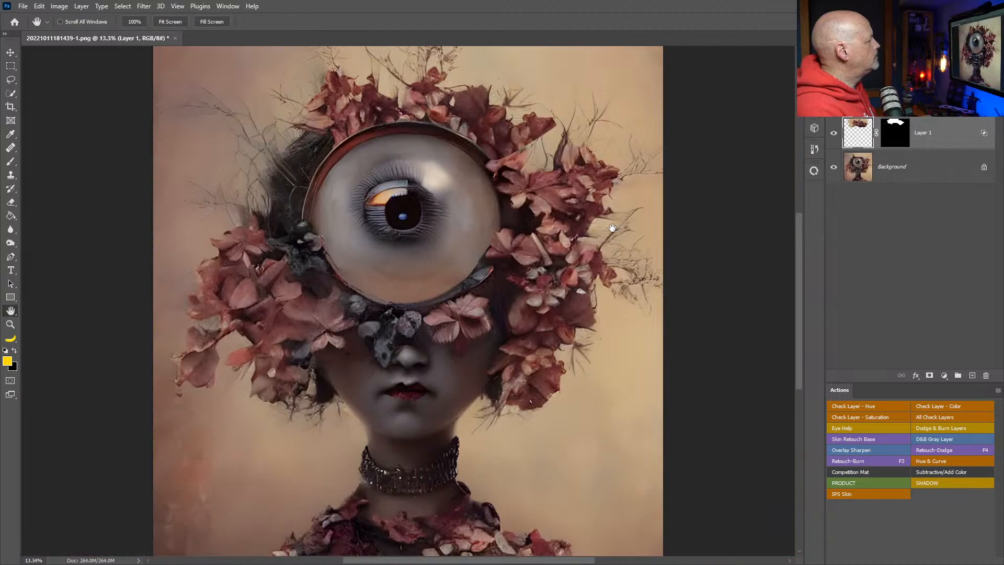
key(z)
drag(380, 189, 530, 250)
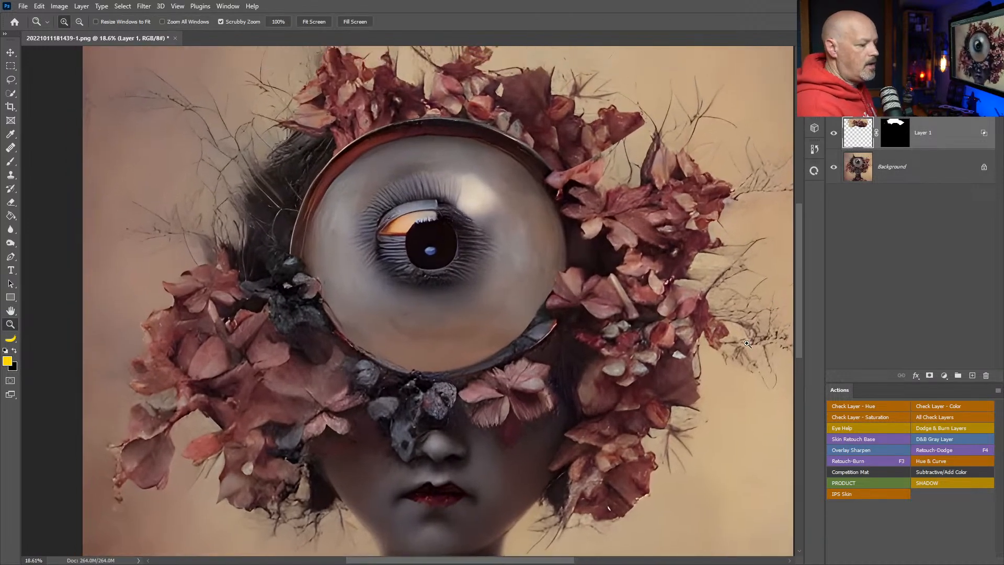
key(b)
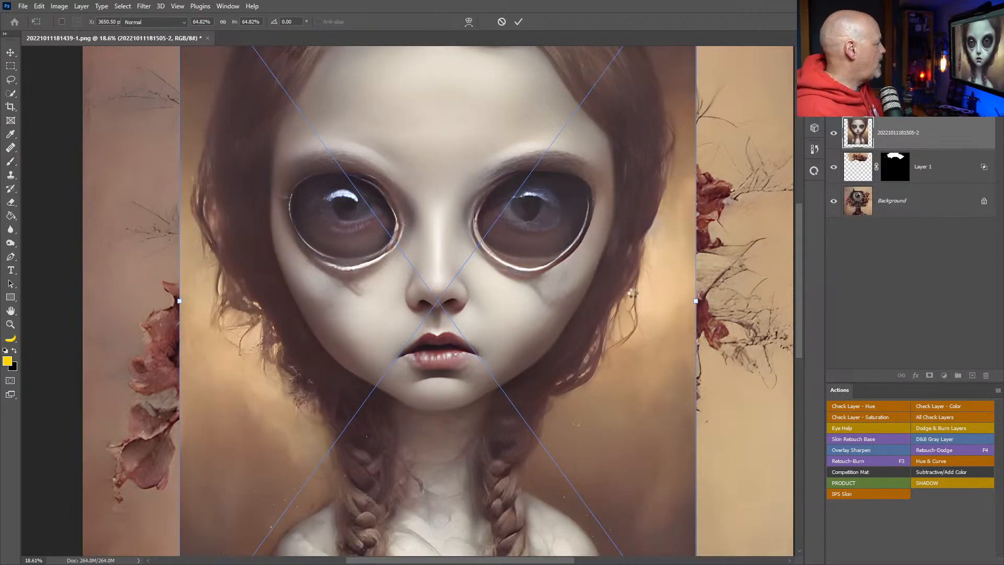
key(Return)
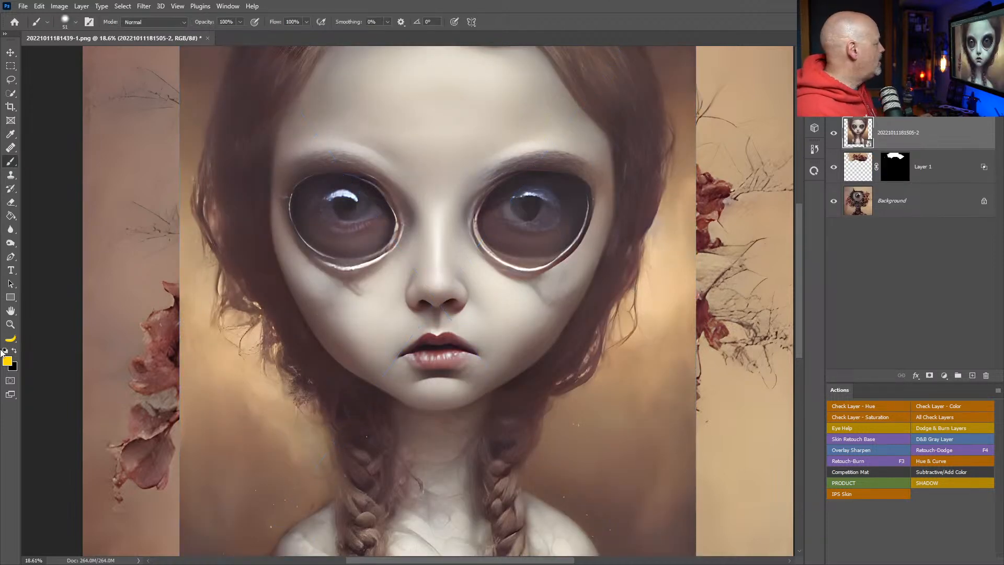
- Lasso the eye on the left of the placed doll's face and copy it to a new layer
click(11, 324)
drag(484, 300, 460, 315)
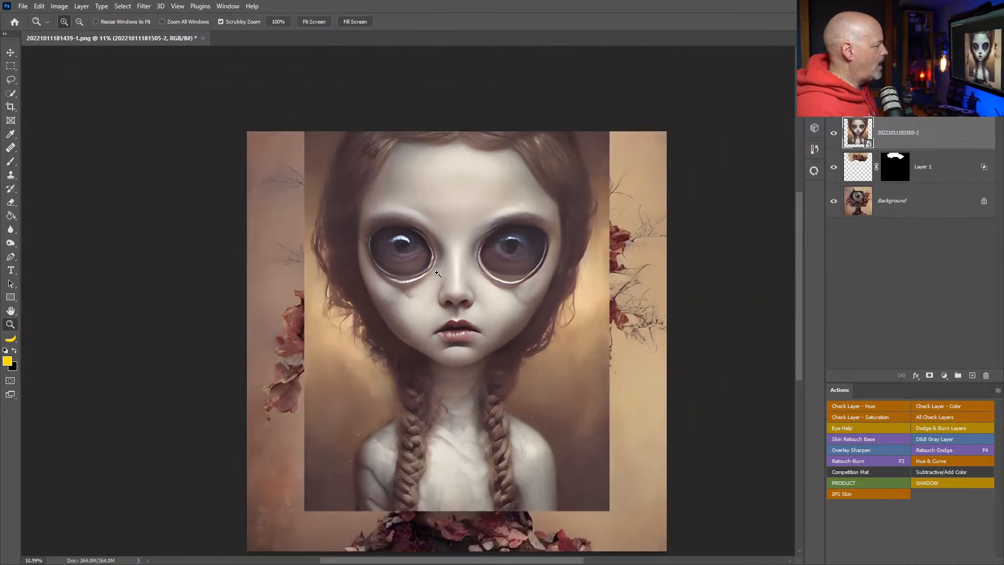
click(11, 80)
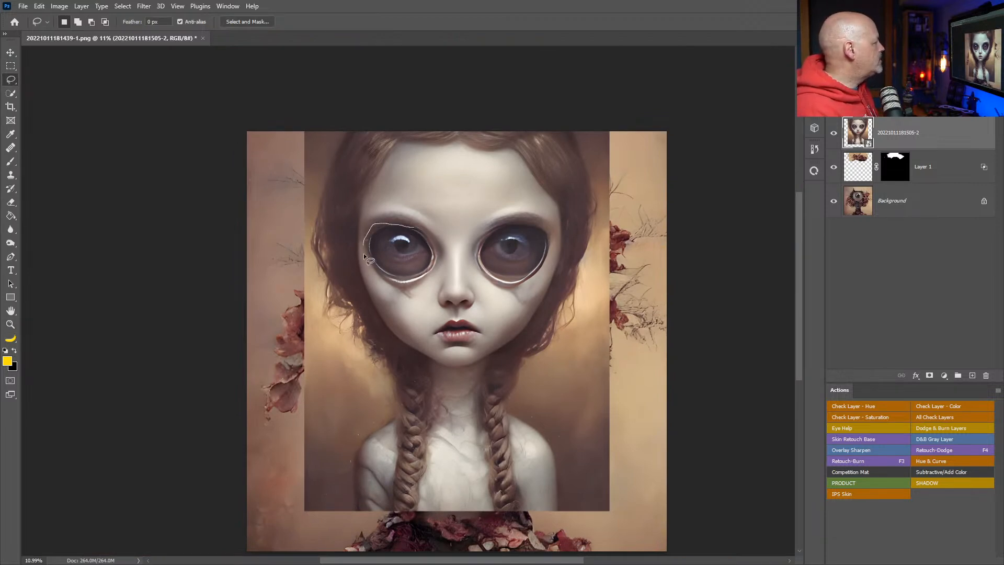
drag(387, 219, 387, 220)
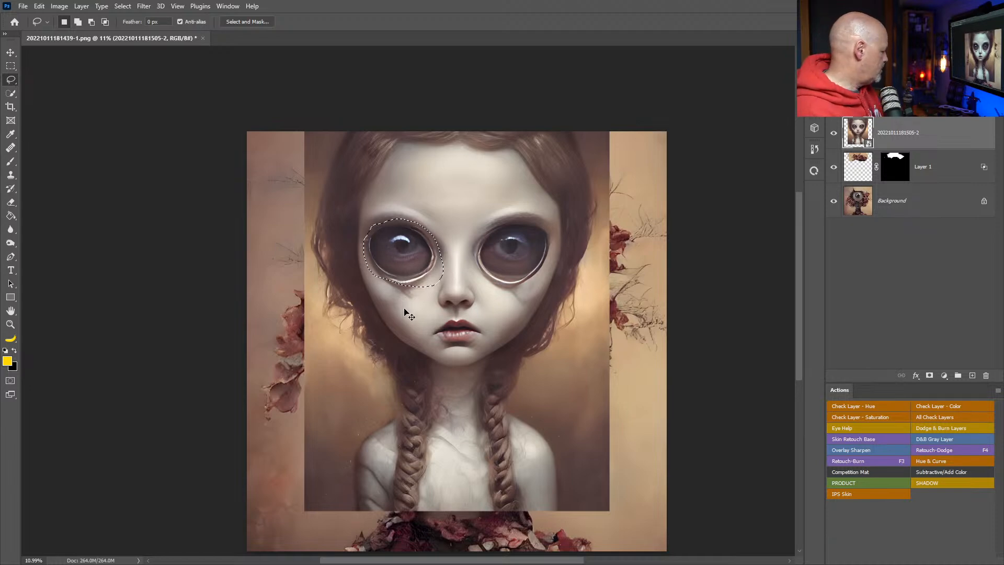
key(ctrl+j)
- Delete the placed doll image layer and make the copied eye layer active
click(933, 172)
key(Delete)
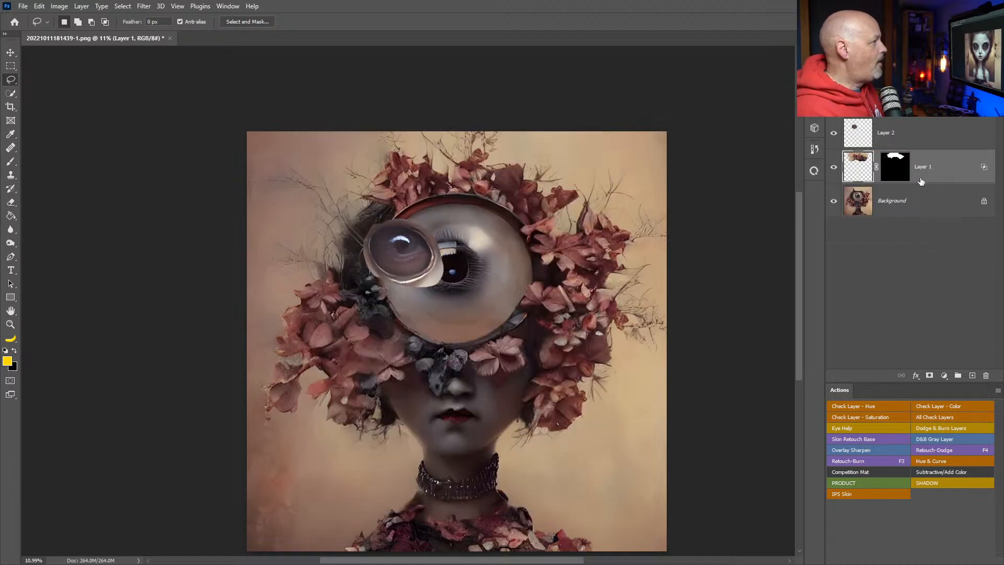
key(ctrl+t)
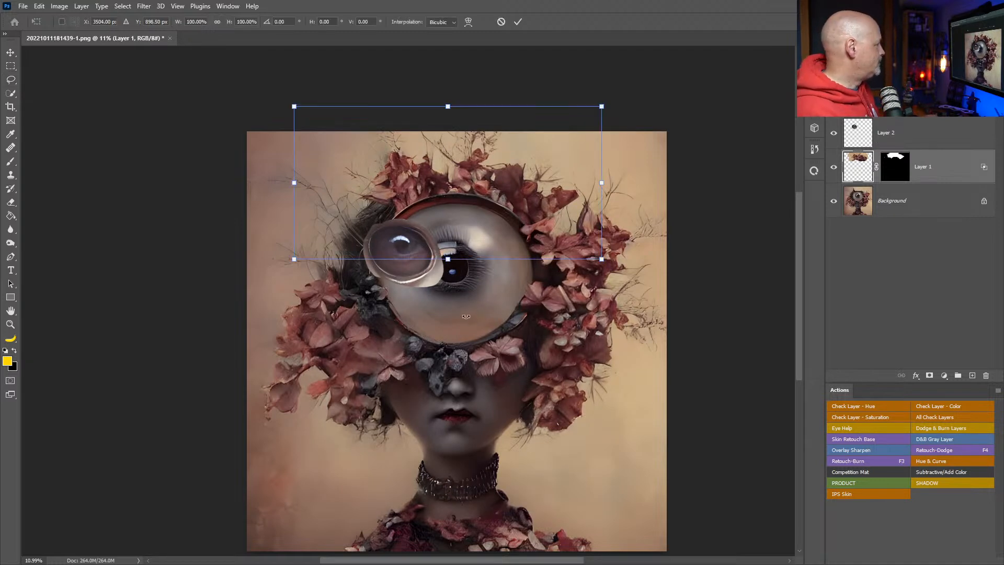
key(Escape)
key(alt+])
key(ctrl+t)
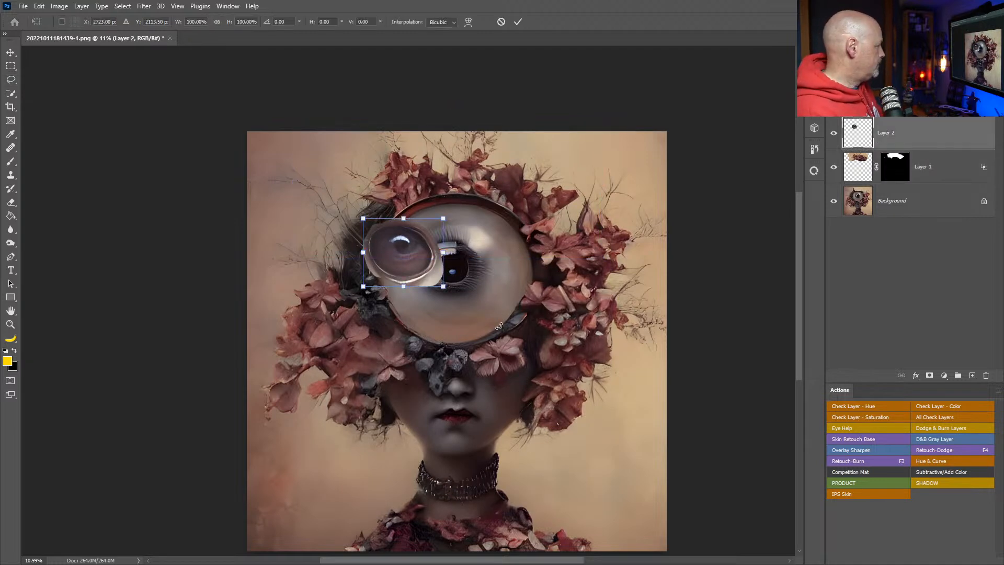
drag(445, 286, 499, 323)
drag(362, 251, 420, 269)
drag(544, 340, 558, 353)
mouse_move(516, 303)
mouse_down()
mouse_move(510, 327)
mouse_move(515, 310)
mouse_up()
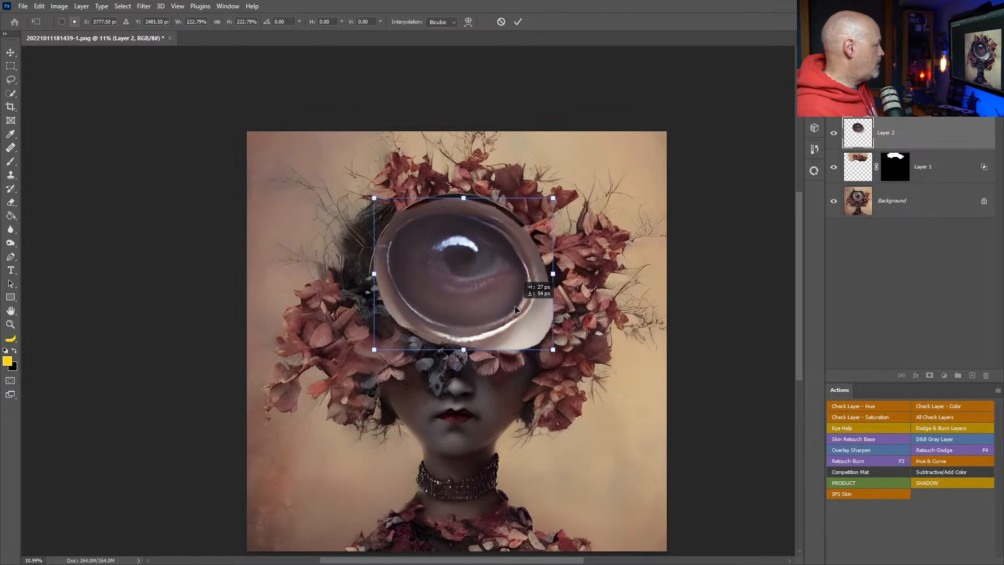
key(Escape)
- Enlarge the copied eye layer and fit it over the large eyeball, using 50% opacity for alignment and restoring 100%
key(l)
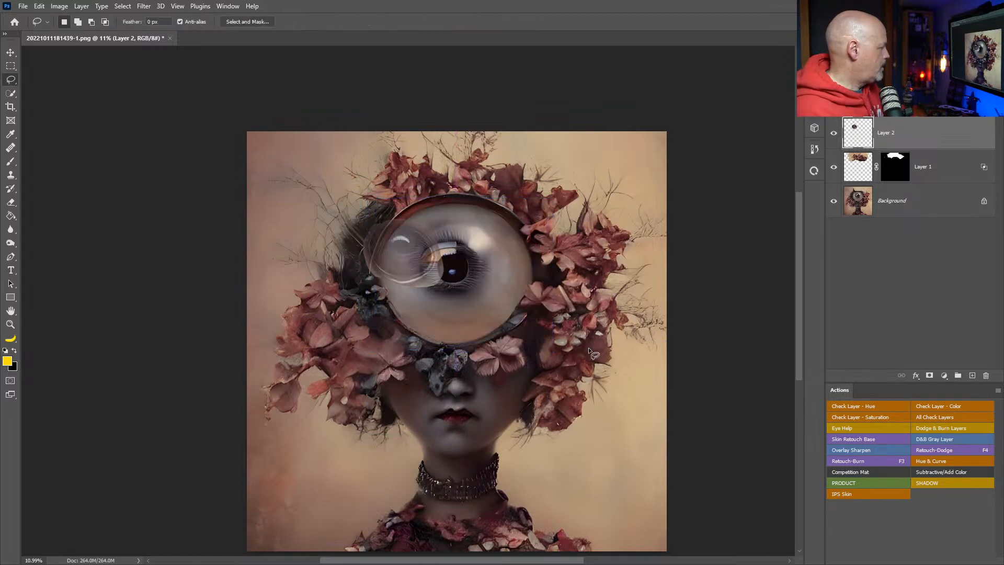
key(ctrl+t)
drag(442, 285, 506, 342)
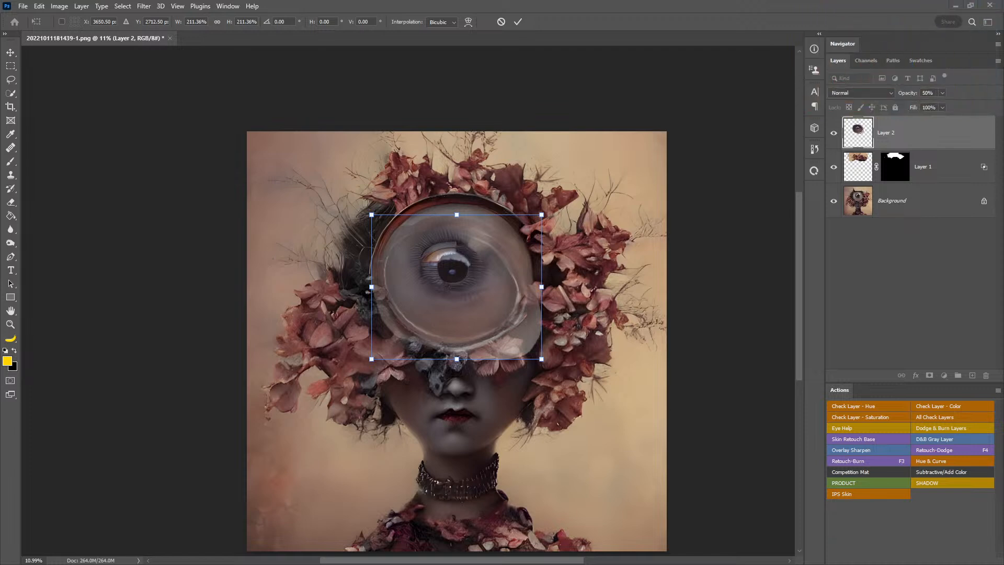
drag(480, 289, 485, 260)
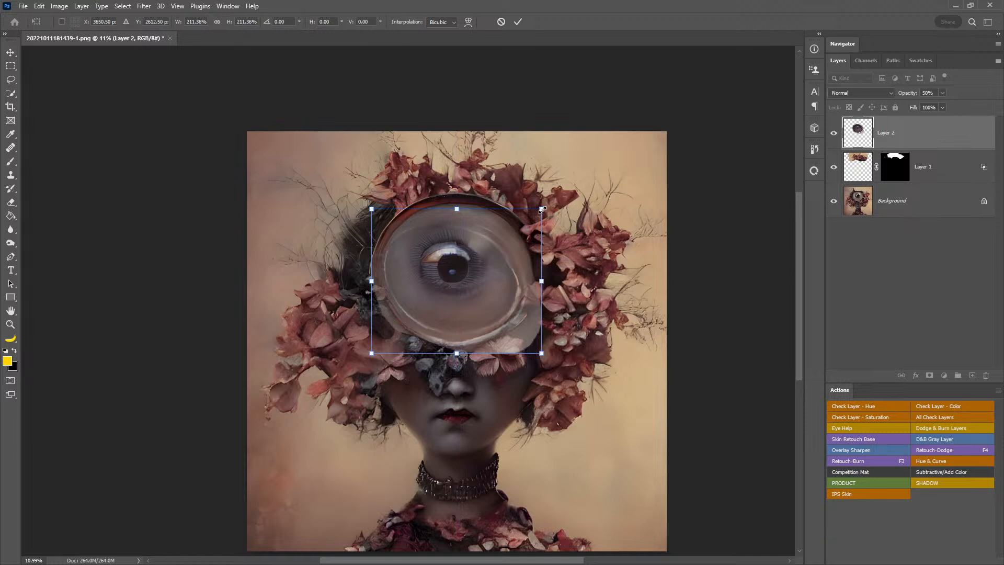
drag(541, 209, 545, 205)
drag(371, 353, 381, 346)
drag(487, 311, 487, 305)
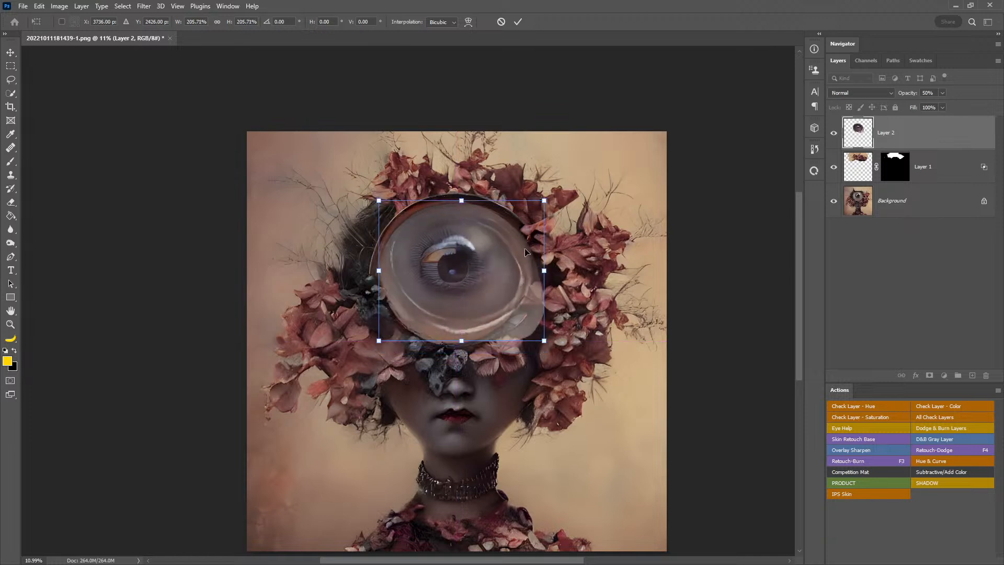
drag(544, 201, 557, 181)
key(Return)
key(l)
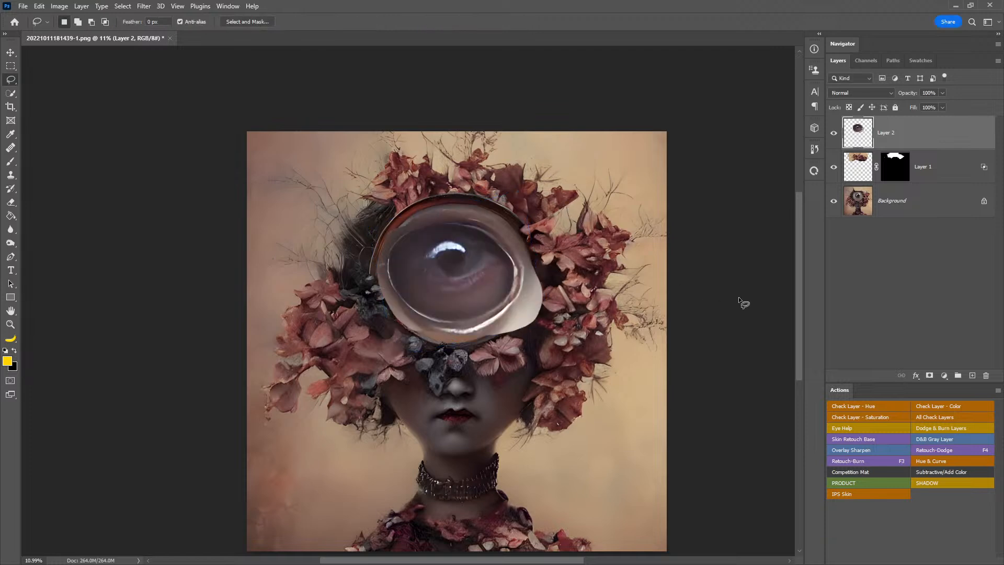
- Rotate the copied eye layer slightly clockwise and nudge it into place over the large eyeball
key(z)
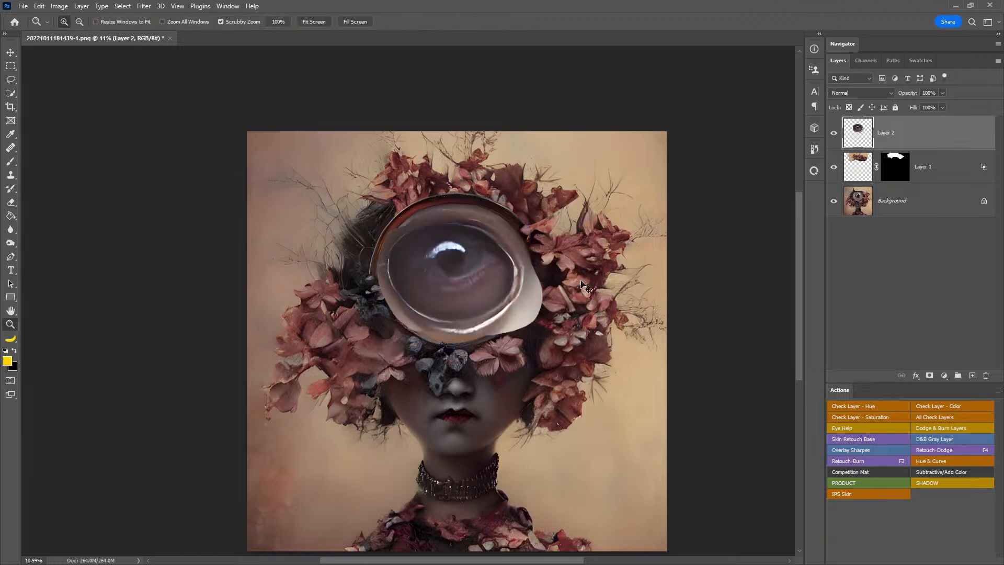
key(ctrl+t)
drag(586, 291, 579, 331)
drag(502, 283, 501, 281)
key(Return)
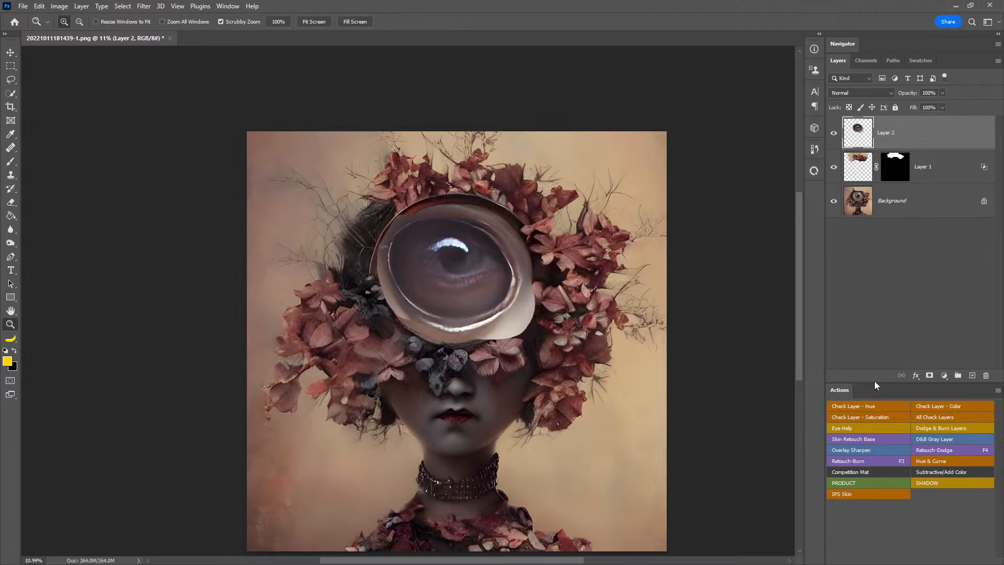
- Hide the copied eye layer and trace a closed Pen path around the original eyeball, following its rim and the overlapping petals
click(833, 133)
click(479, 268)
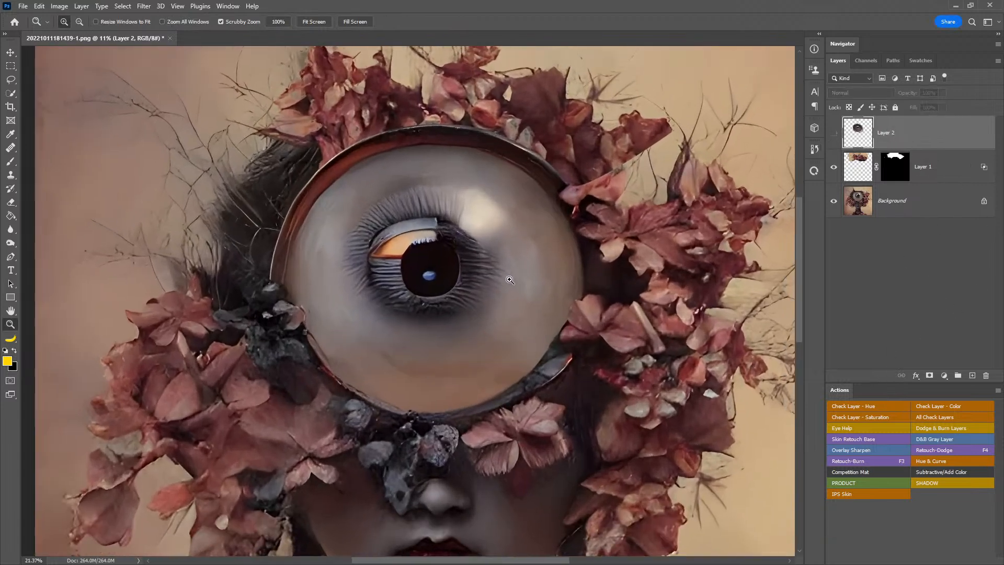
key(p)
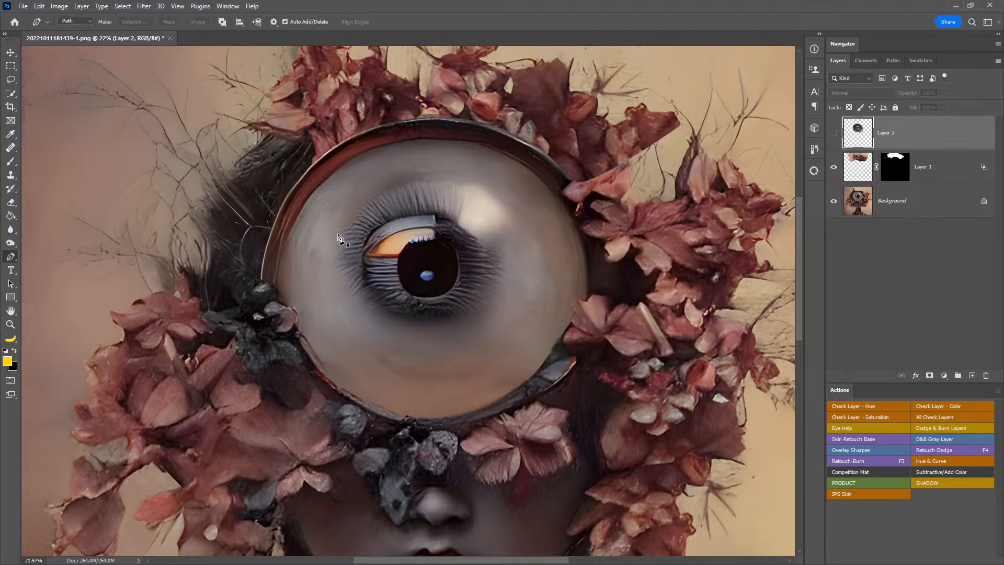
click(286, 244)
drag(357, 157, 410, 133)
drag(474, 143, 509, 151)
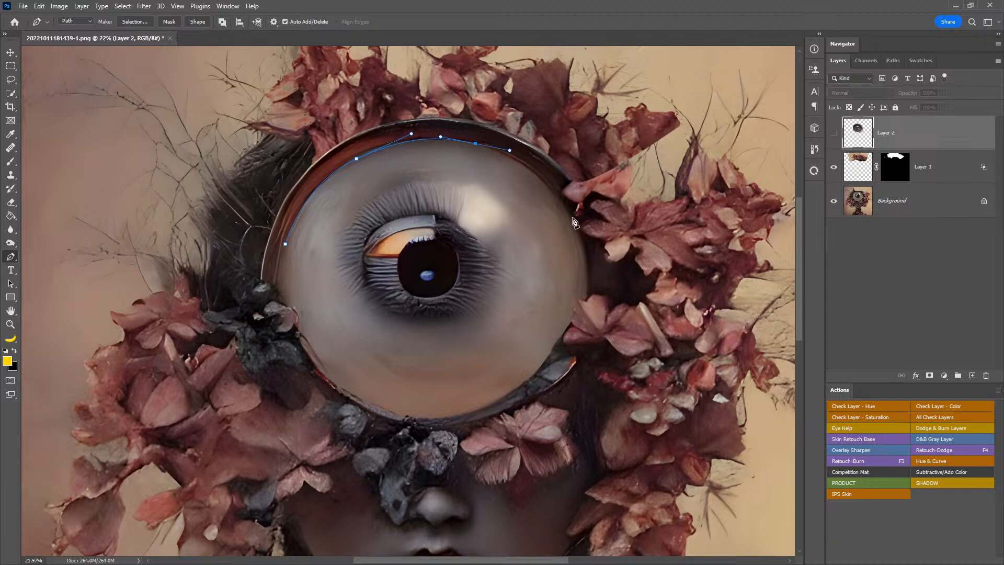
drag(576, 229, 593, 281)
click(584, 301)
drag(583, 306, 576, 312)
drag(493, 402, 450, 424)
drag(376, 407, 333, 395)
drag(302, 339, 296, 332)
alt+click(299, 333)
click(298, 324)
click(277, 298)
click(276, 283)
click(285, 244)
- Convert the eyeball path into a new anti-aliased selection with a feather radius of 0.5 pixels
right_click(514, 277)
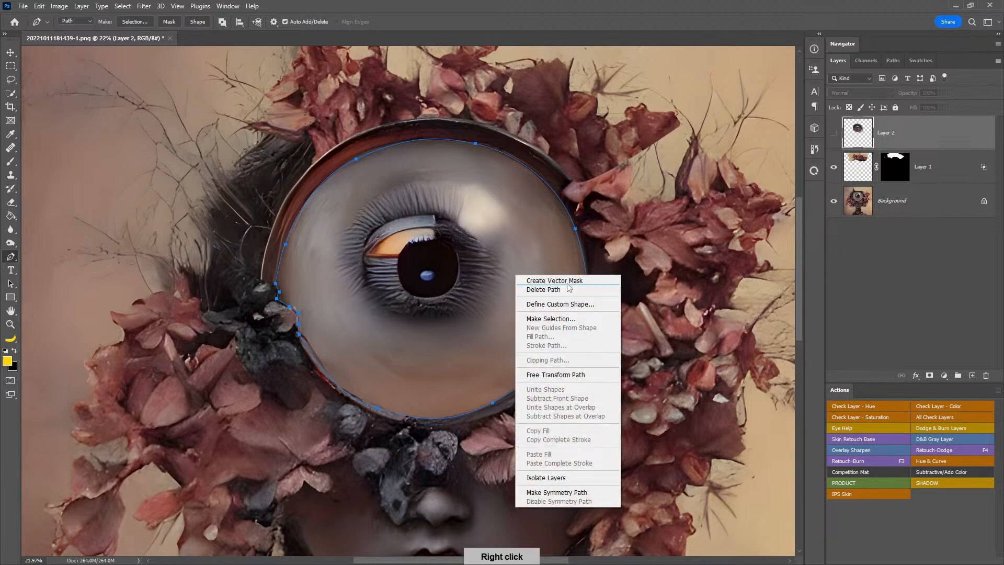
click(895, 61)
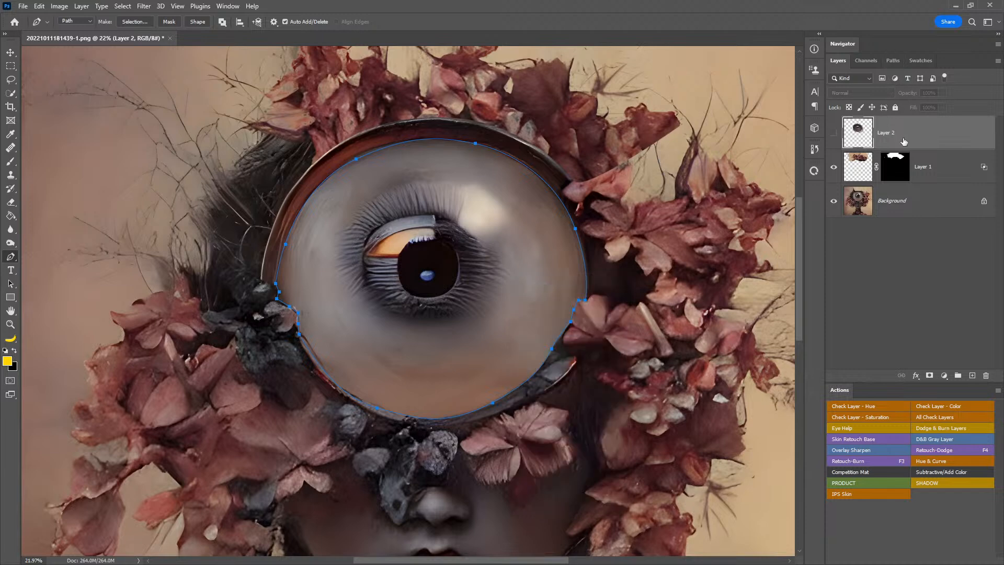
click(893, 60)
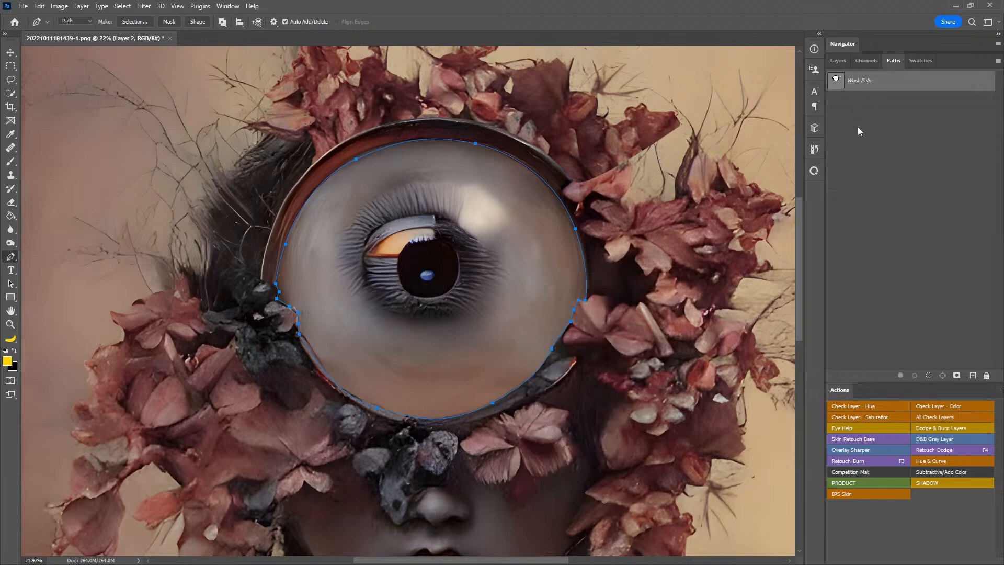
click(837, 61)
right_click(544, 265)
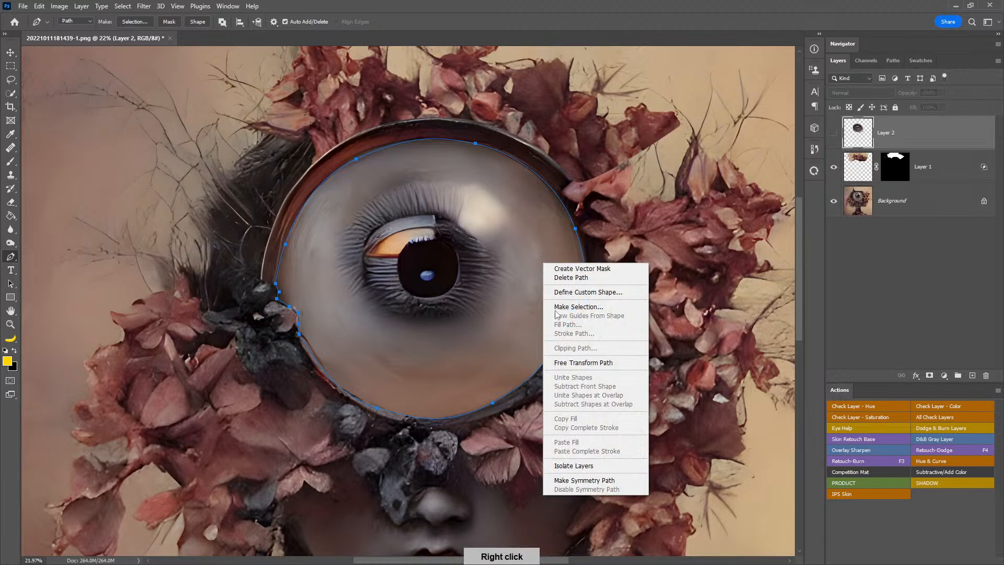
click(570, 307)
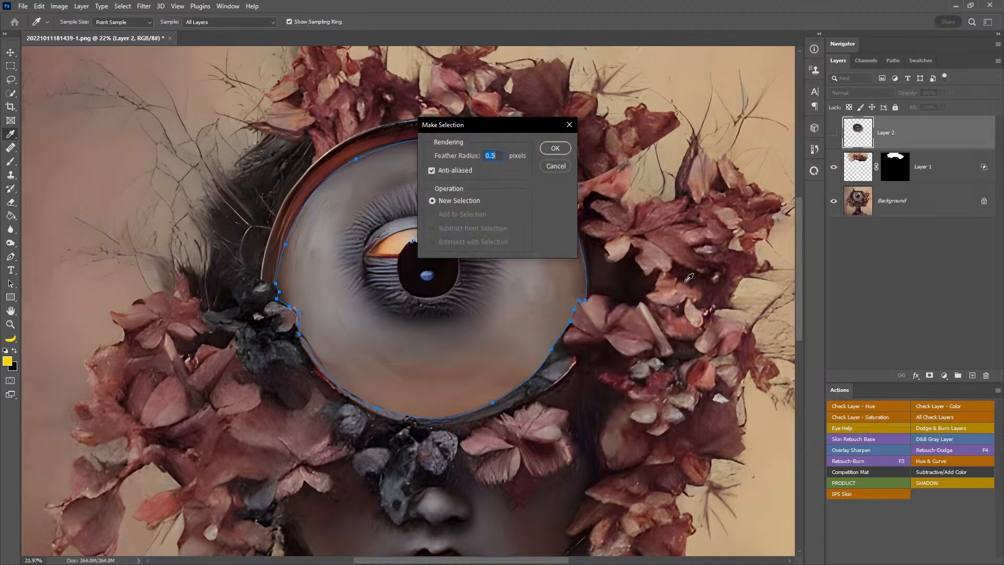
click(556, 149)
- Show the copied eye layer and mask it with the eyeball selection, inverting the mask so only the inside shows
click(834, 133)
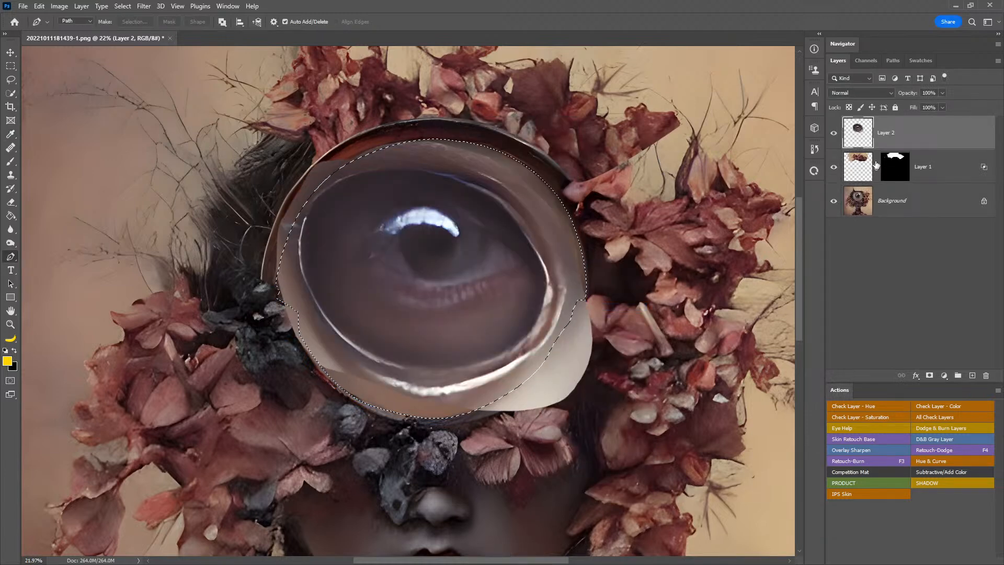
click(932, 377)
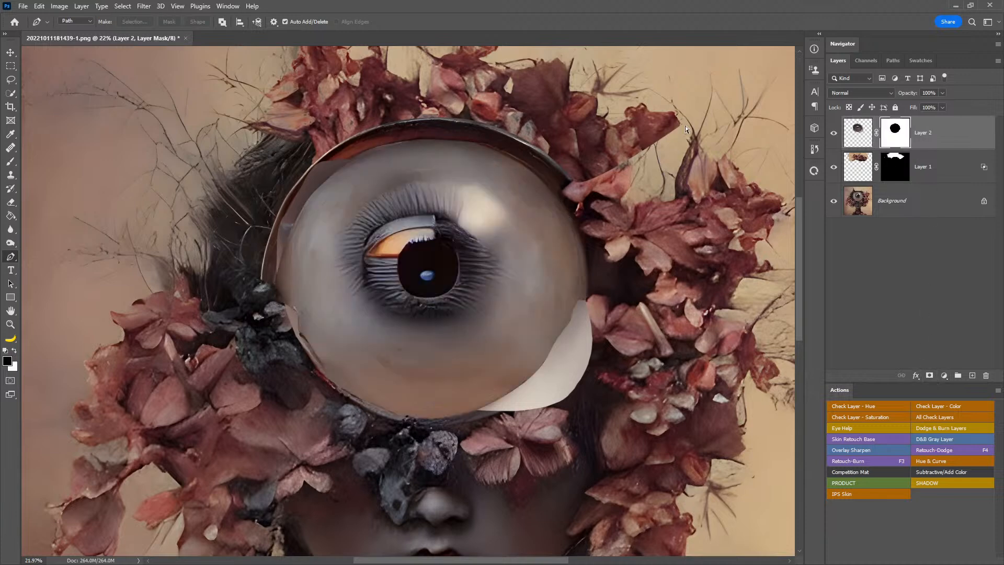
key(ctrl+i)
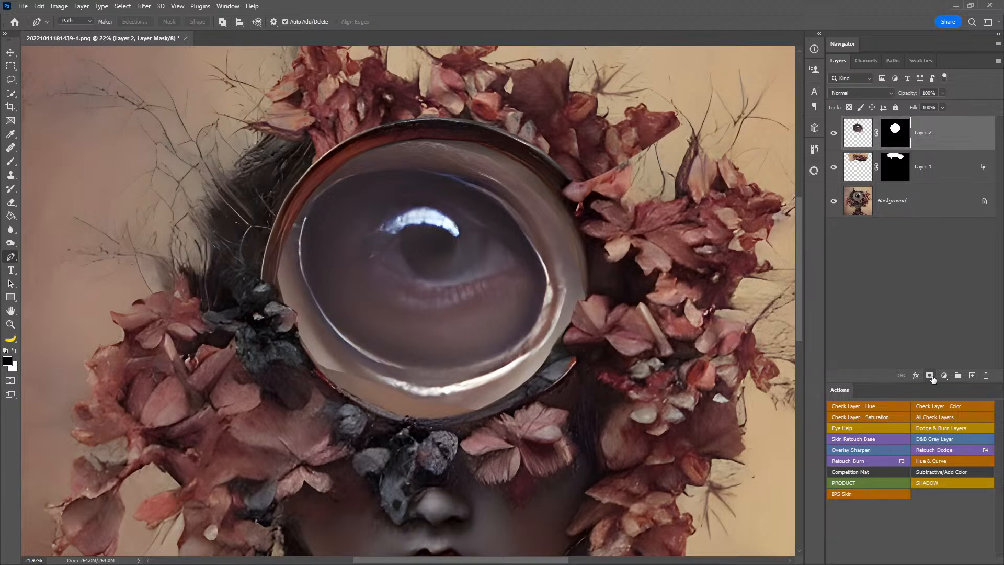
- Enlarge the brush to 196 px and paint black on the eye layer's mask to blend its edge into the original rim
key(b)
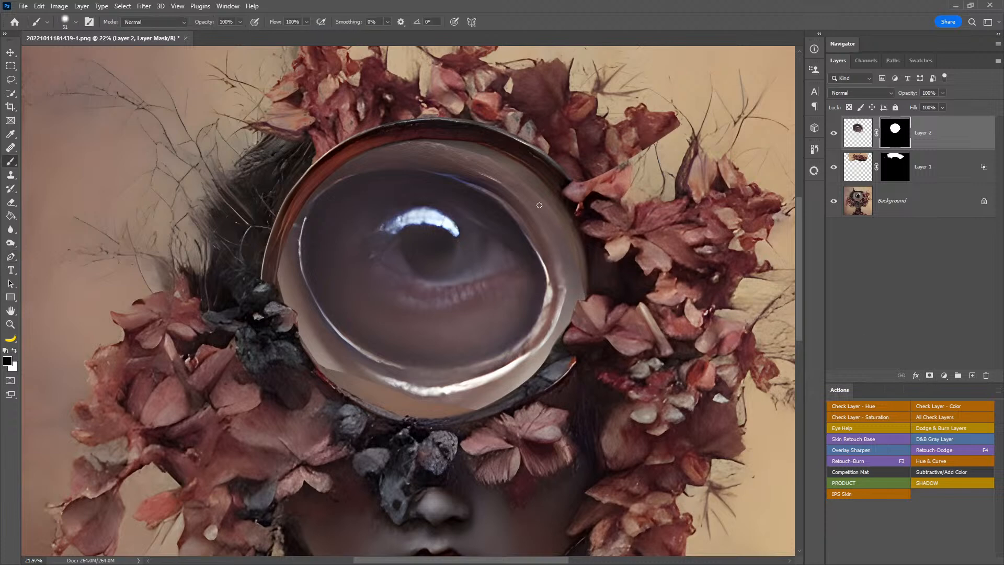
alt+right_click(529, 191)
alt+right_click(518, 155)
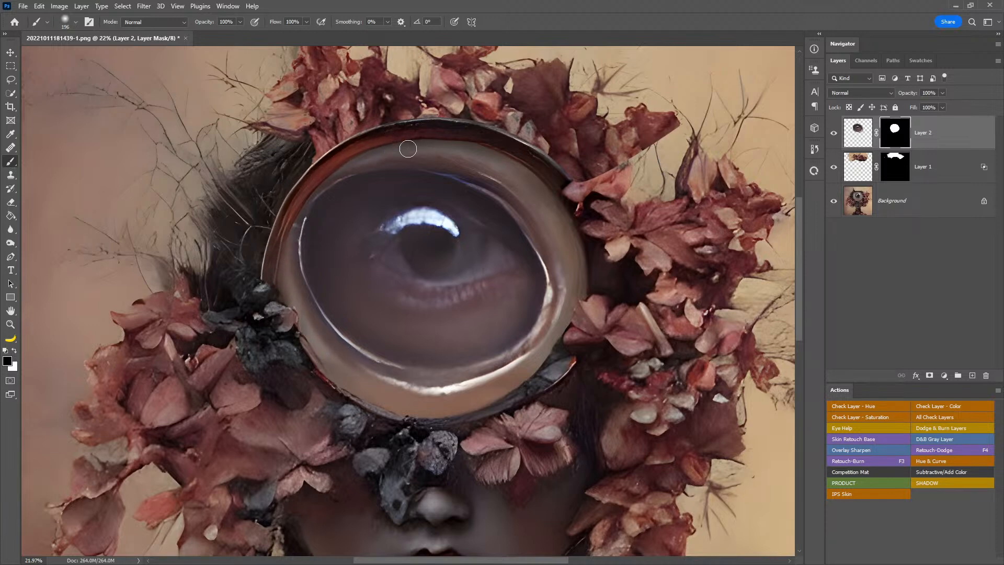
click(11, 310)
scroll(37, 299, down, 3)
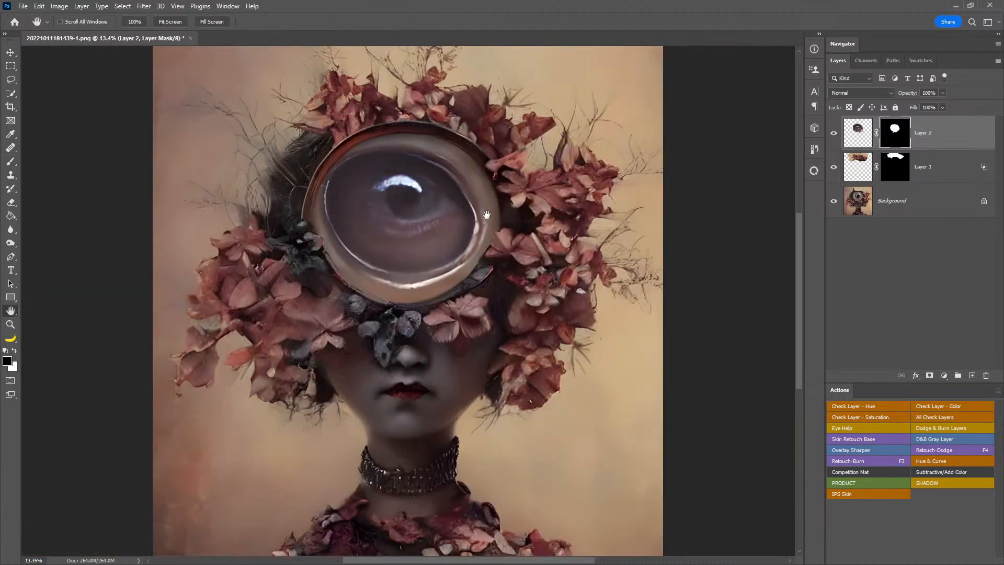
- Free-transform the eye layer's image, stretching it to about 110% width and 111% height to fill the eyeball
key(ctrl+t)
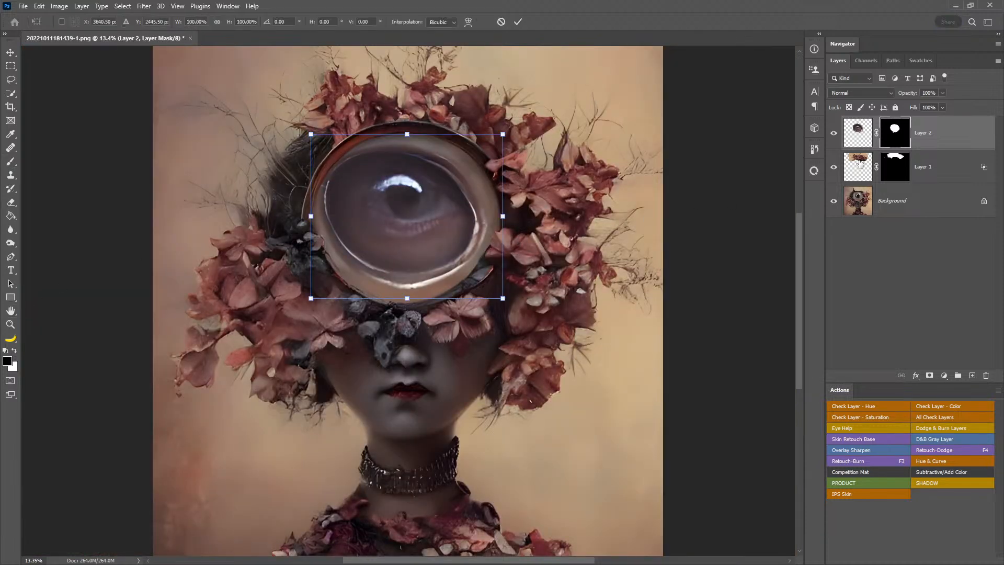
click(858, 133)
key(ctrl+t)
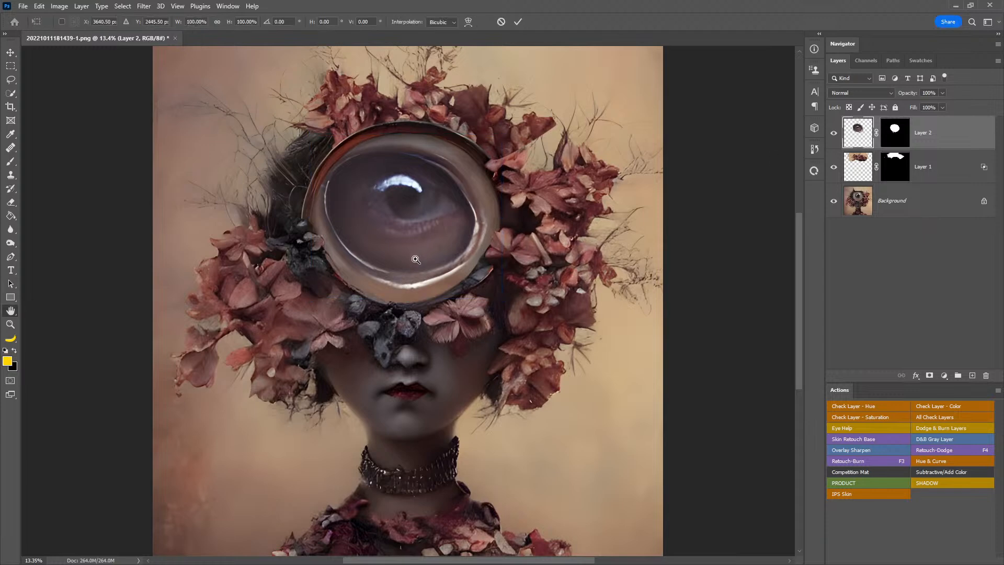
drag(407, 299, 407, 315)
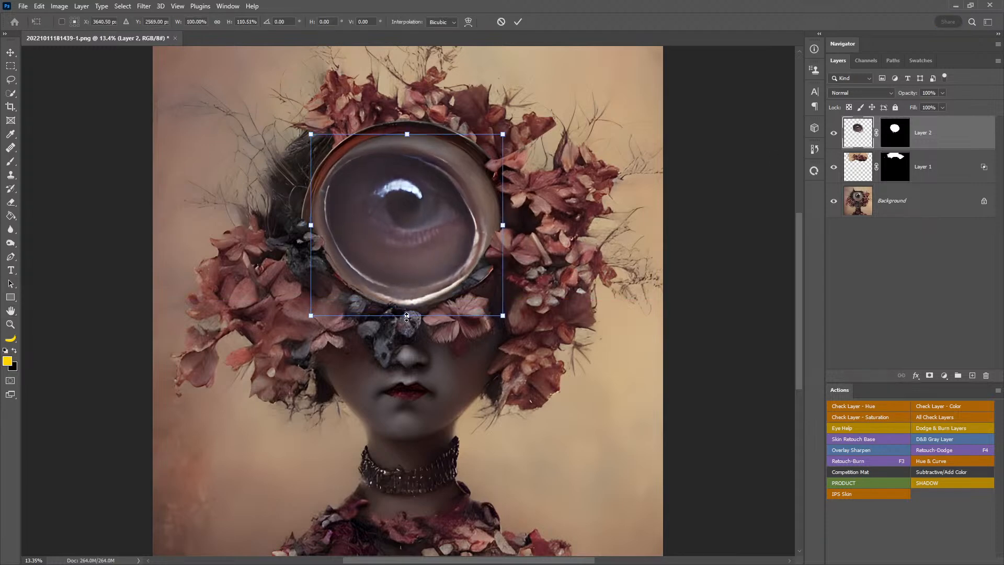
drag(311, 225, 303, 225)
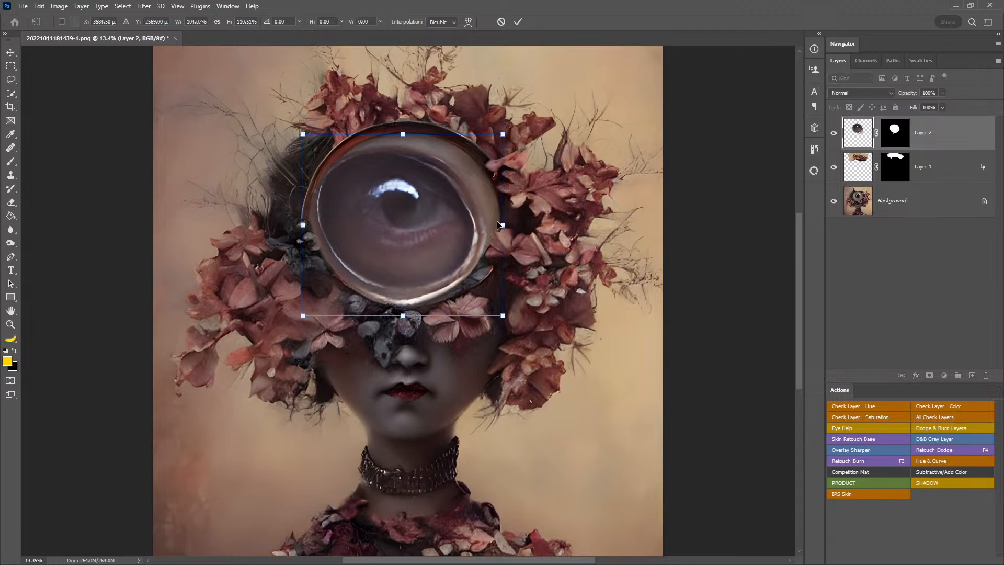
drag(503, 225, 514, 225)
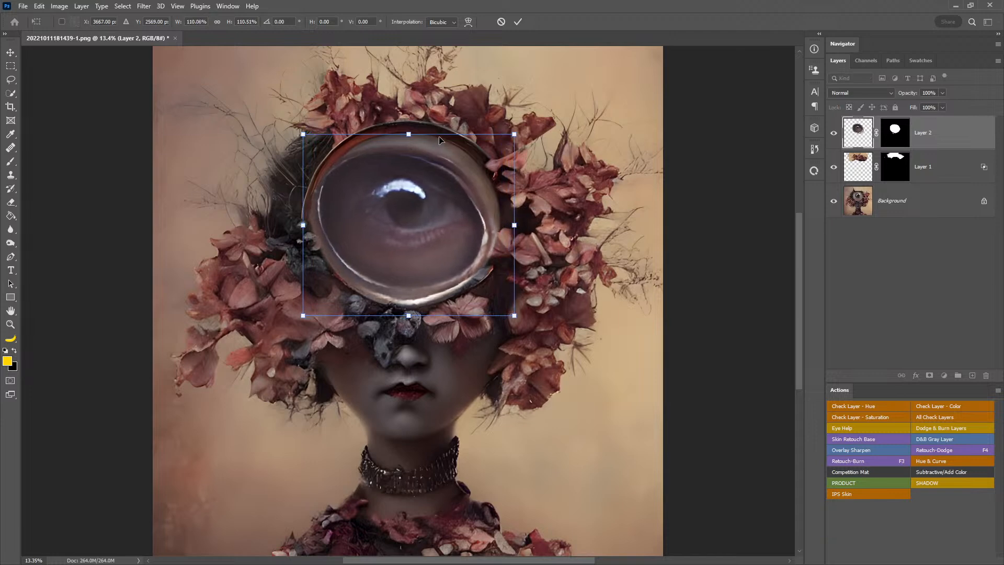
- Distort the eye layer by pulling its top corners and lower-left corner outward to the metal rim, and apply the transform
right_click(452, 159)
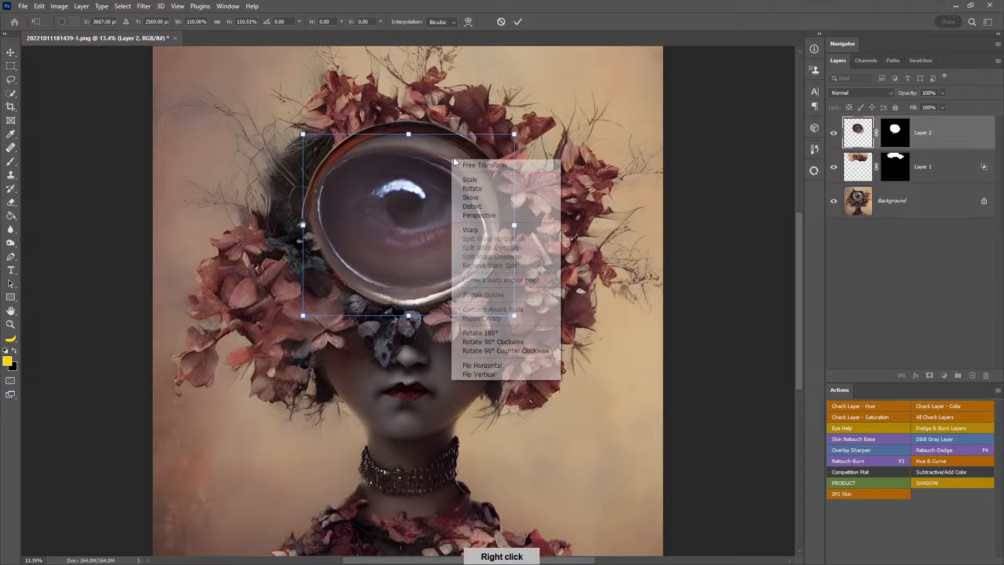
click(480, 207)
drag(514, 133, 533, 118)
drag(424, 133, 422, 125)
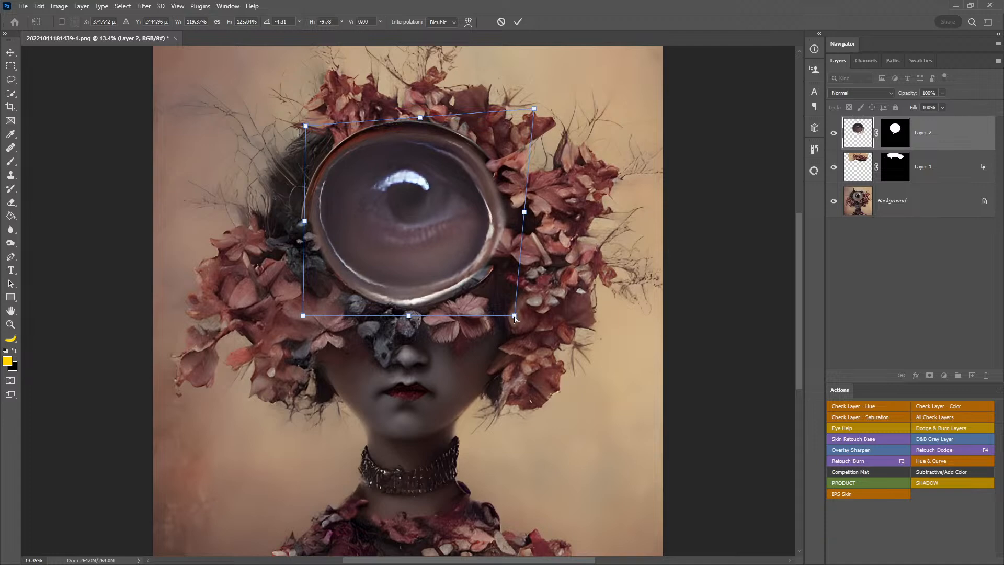
drag(304, 318, 297, 322)
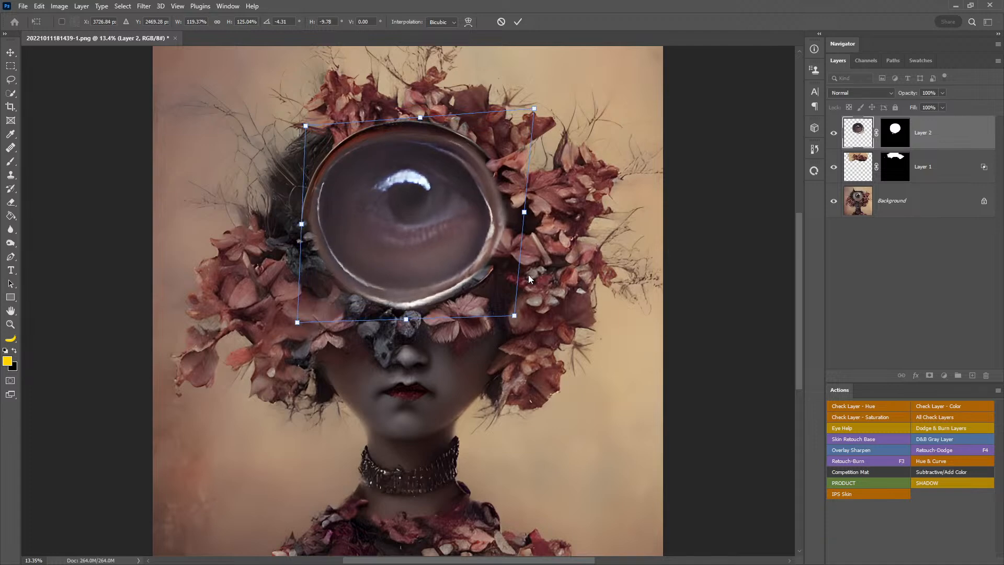
key(Return)
key(h)
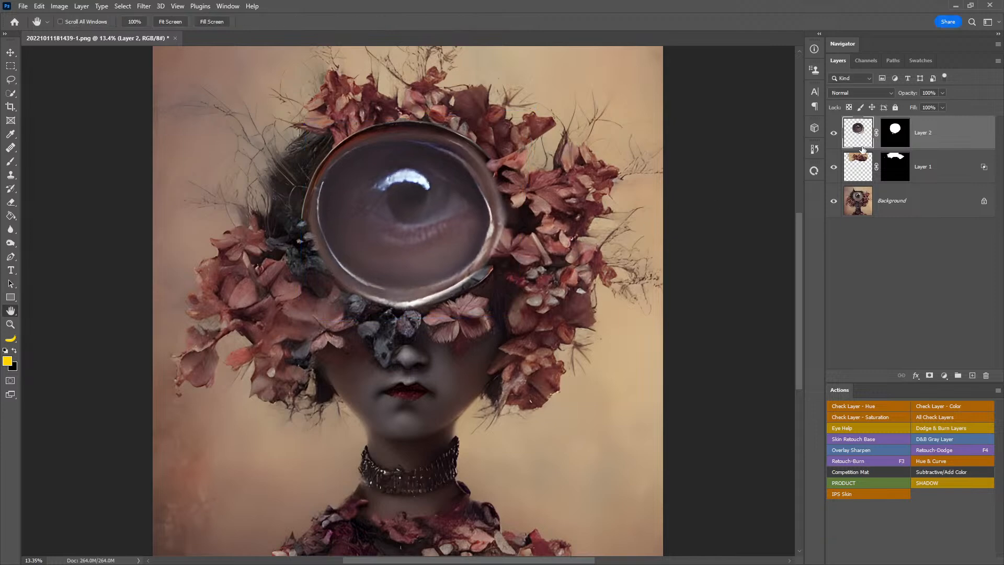
- Toggle the eye layer's mask off and on to compare, and undo the distortion and mask painting back to the inverted mask
shift+click(895, 136)
shift+click(896, 138)
shift+click(896, 138)
shift+click(896, 139)
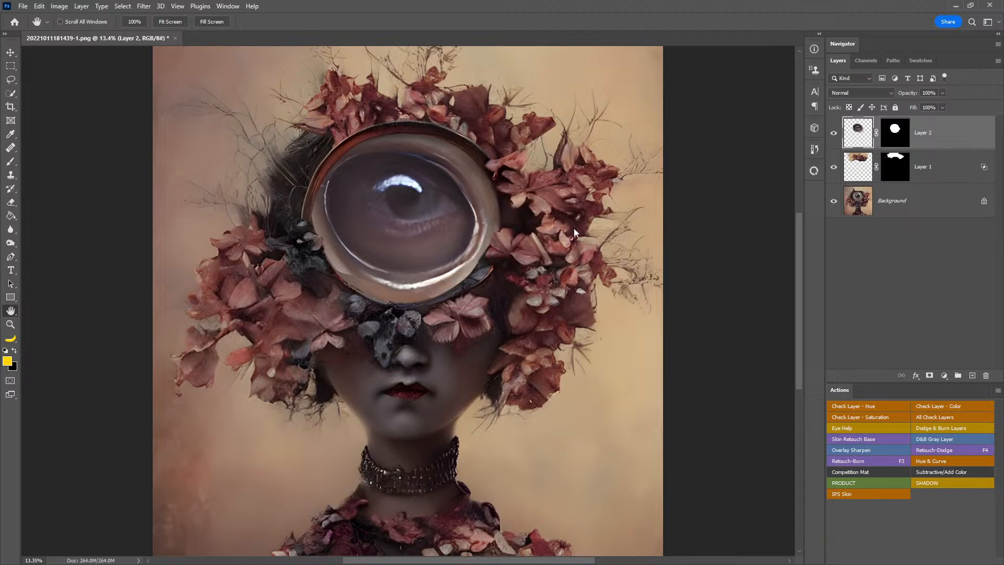
key(ctrl+i)
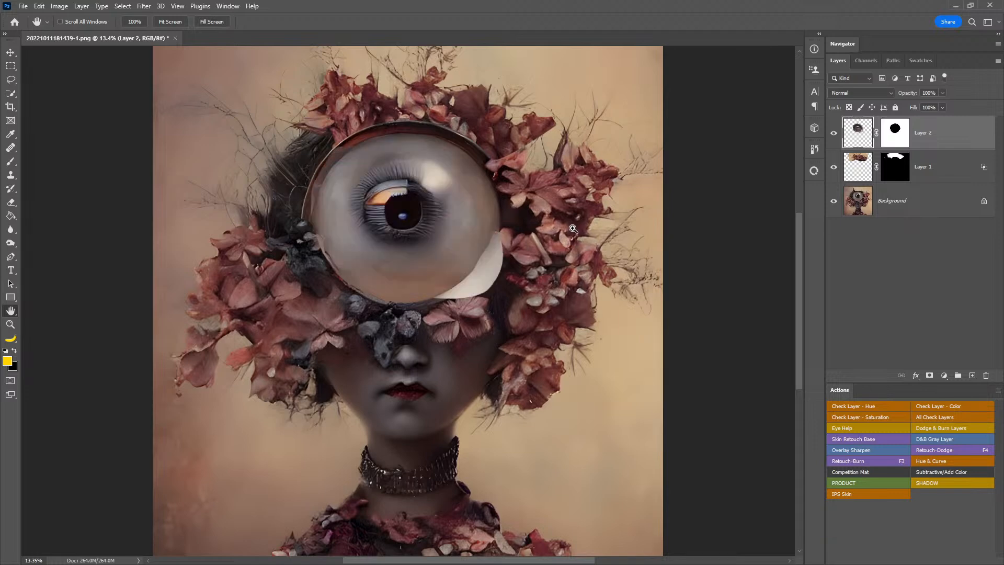
key(ctrl+i)
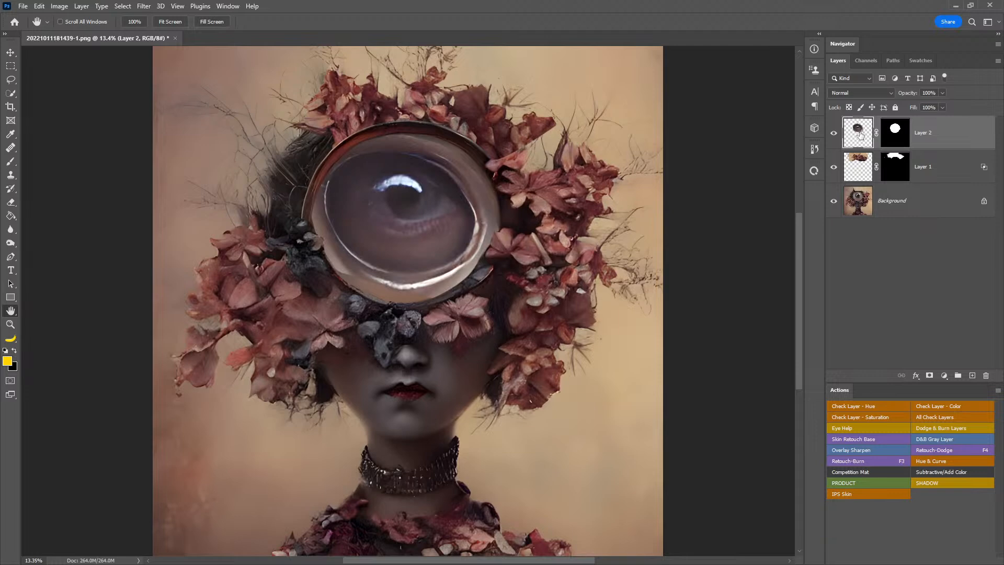
- Try to distort the linked eye layer toward the metal rim, reaching about 123% width and 126% height, and apply it
key(ctrl+t)
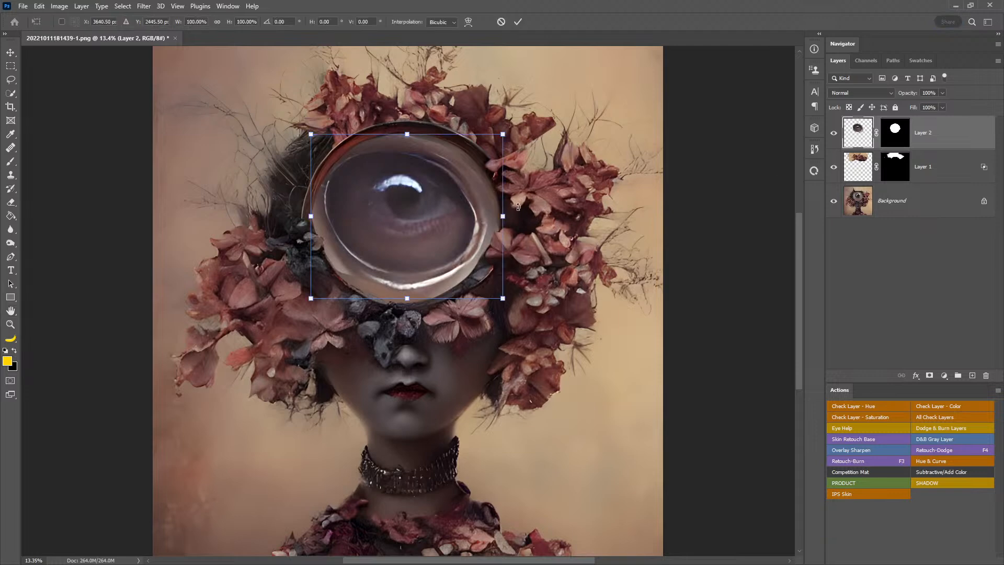
right_click(456, 201)
click(486, 244)
drag(503, 134, 529, 108)
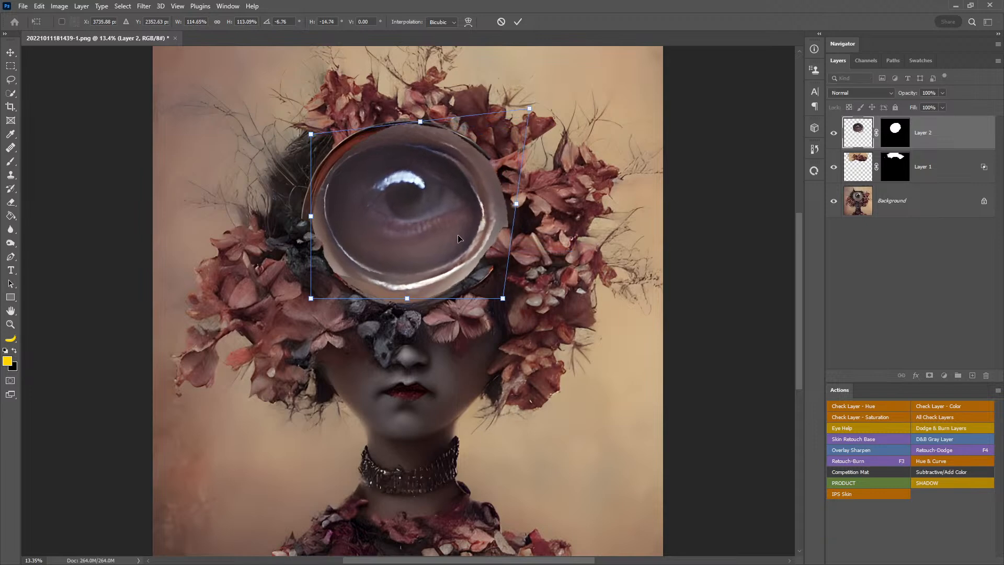
drag(311, 302, 299, 309)
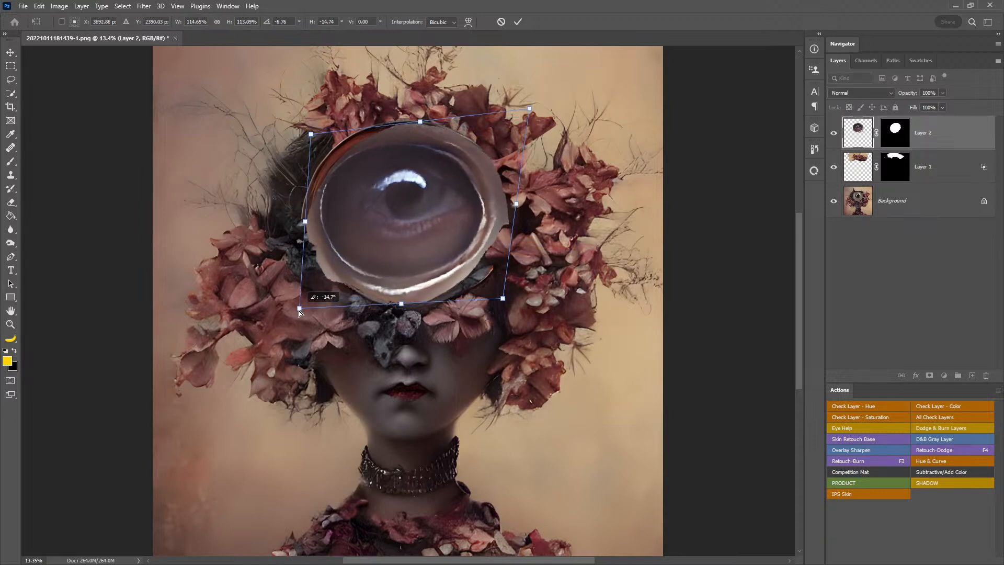
drag(398, 302, 408, 324)
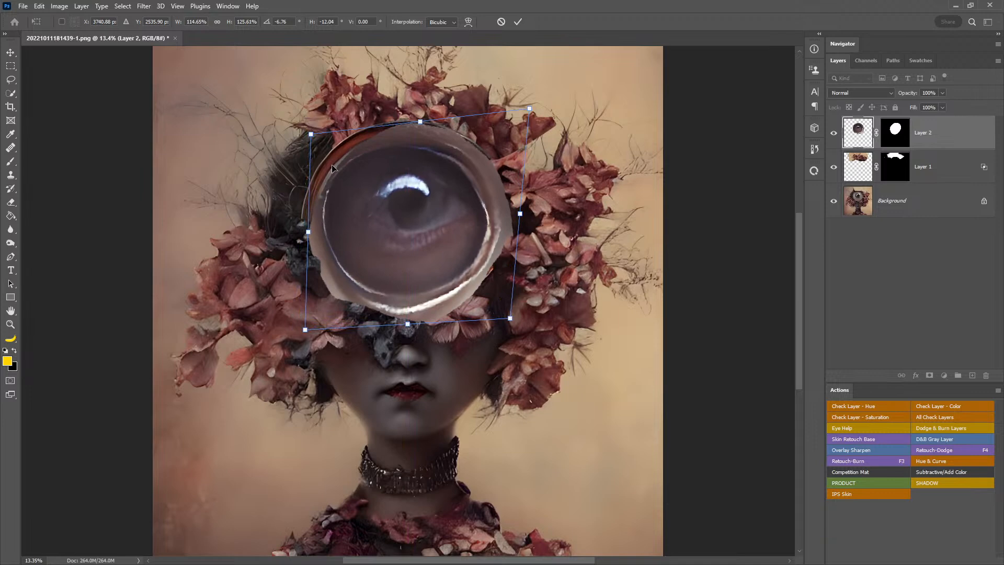
drag(313, 137, 298, 130)
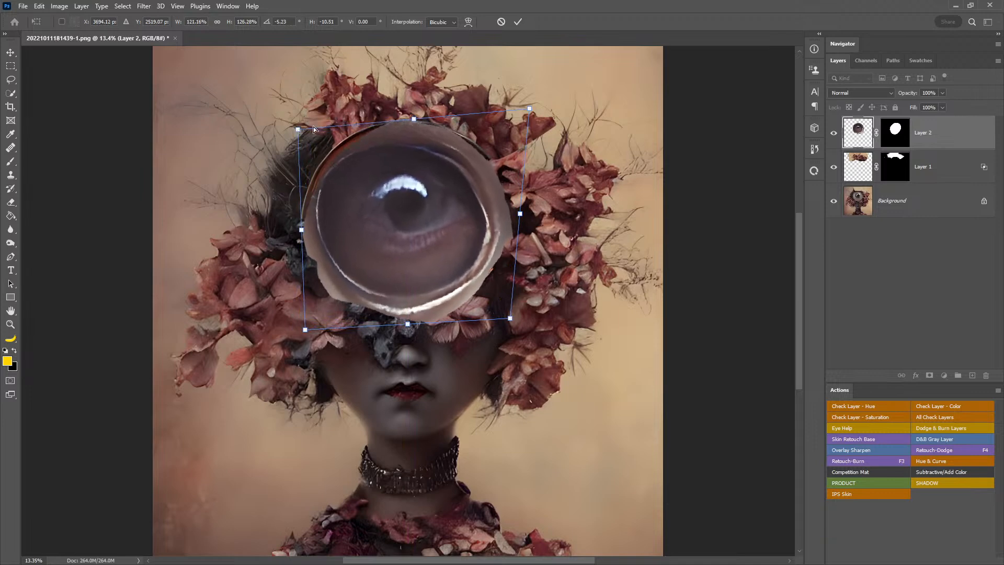
drag(531, 106, 535, 102)
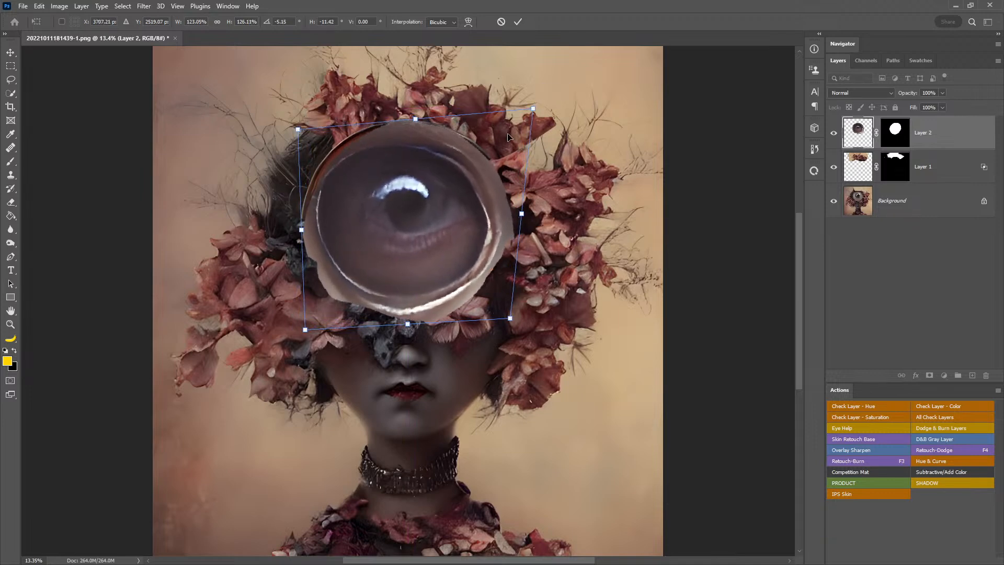
key(Return)
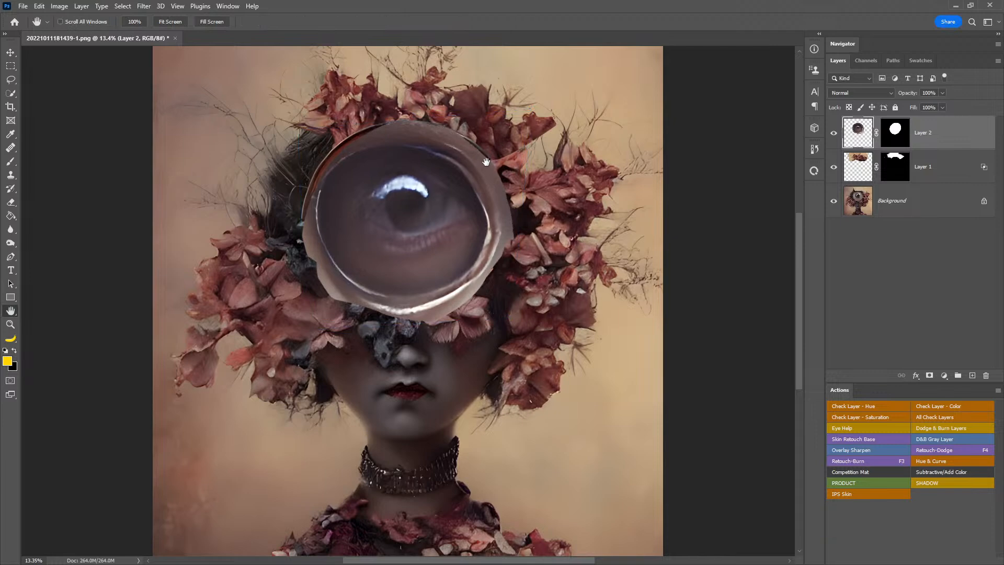
- Compare the eye layer with its mask off and on, then undo the last distortion and unlink the mask
click(887, 140)
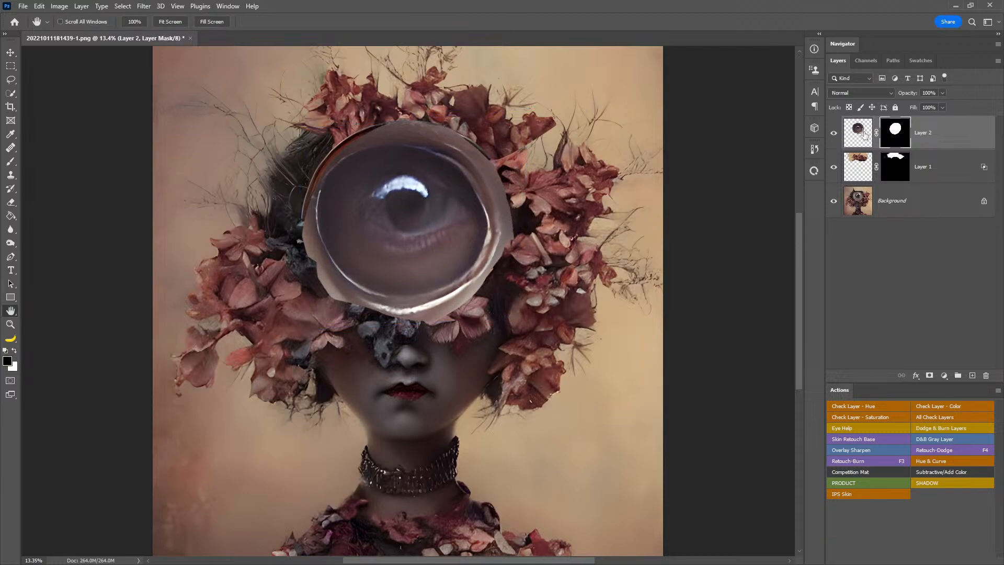
alt+click(834, 134)
alt+click(834, 134)
shift+click(892, 137)
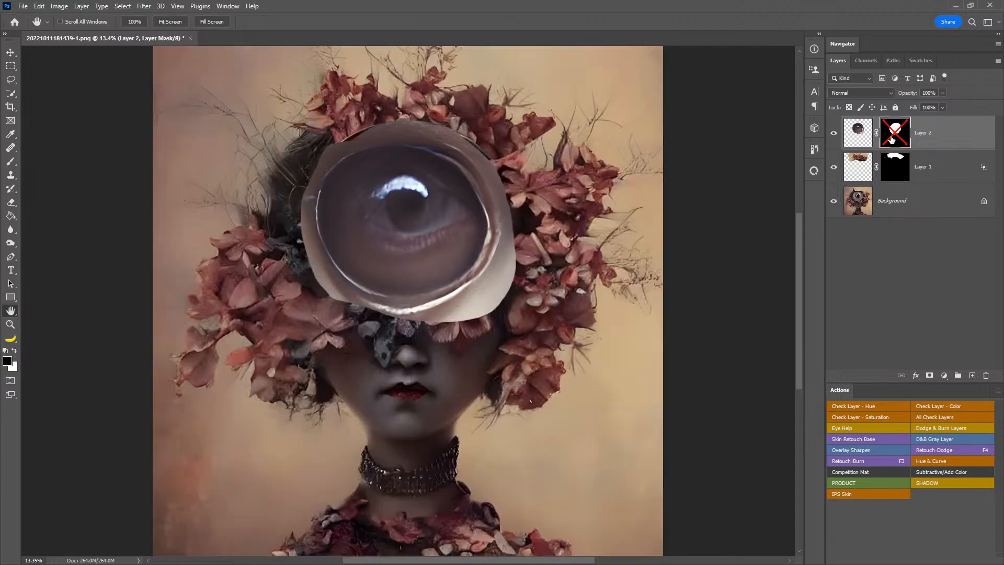
shift+click(891, 139)
shift+click(892, 140)
key(ctrl+z)
key(ctrl+z)
key(ctrl+z)
key(ctrl+z)
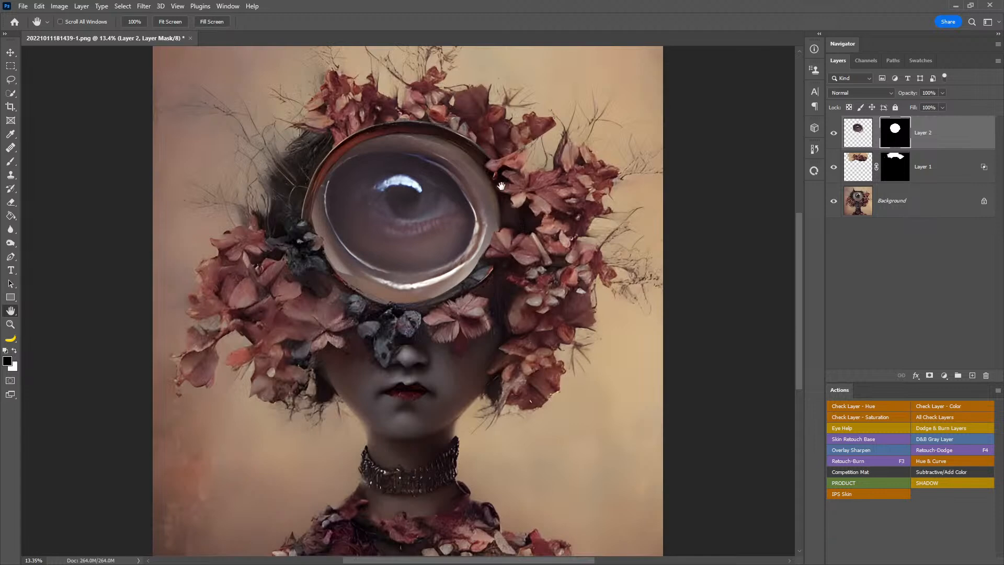
- Scale the eye layer's image independently of its mask to about 117% width and 131% height
click(865, 146)
key(ctrl+t)
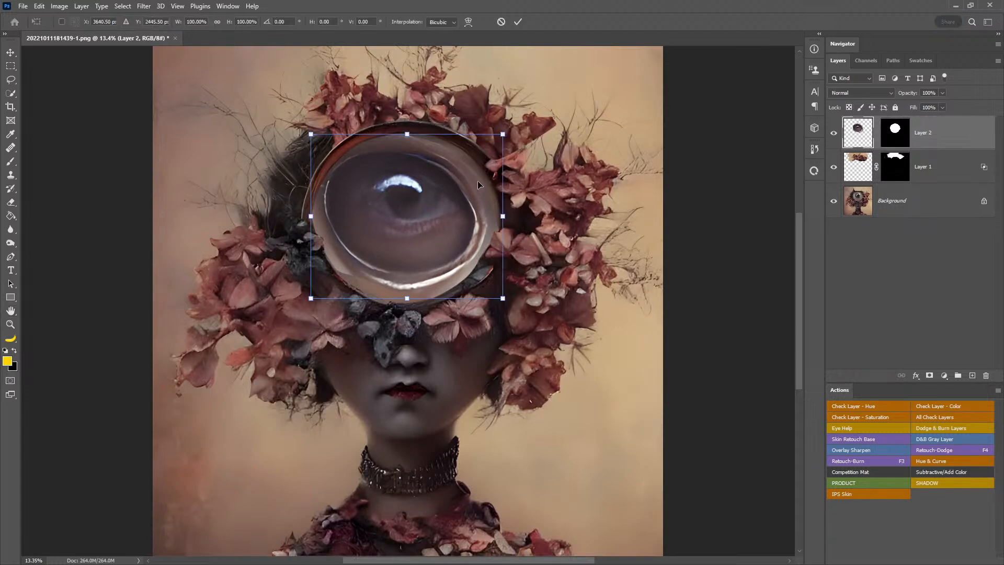
drag(500, 135, 519, 119)
drag(310, 299, 298, 330)
- Distort the eye image corner by corner to fit inside the rim, at about 113% width and 129% height, and apply the transform
right_click(410, 250)
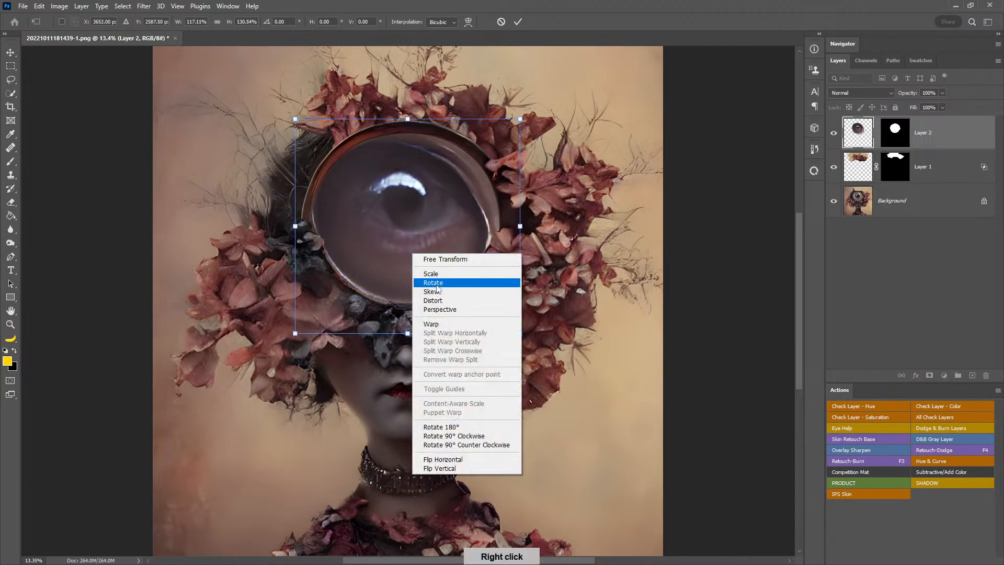
click(465, 299)
drag(520, 334, 513, 325)
drag(520, 119, 534, 107)
drag(294, 118, 312, 130)
drag(535, 110, 527, 109)
drag(512, 325, 511, 322)
drag(294, 333, 299, 330)
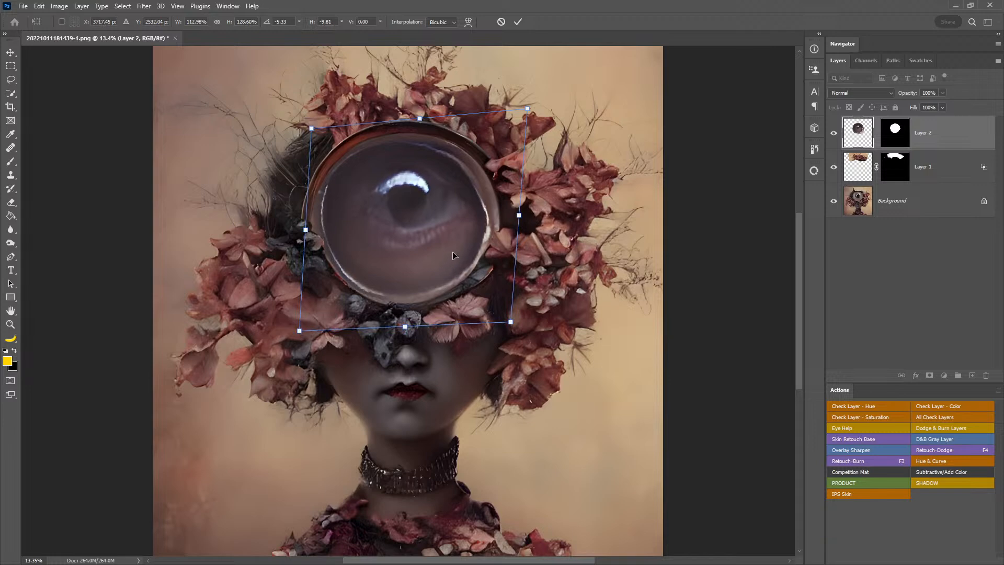
key(Return)
key(h)
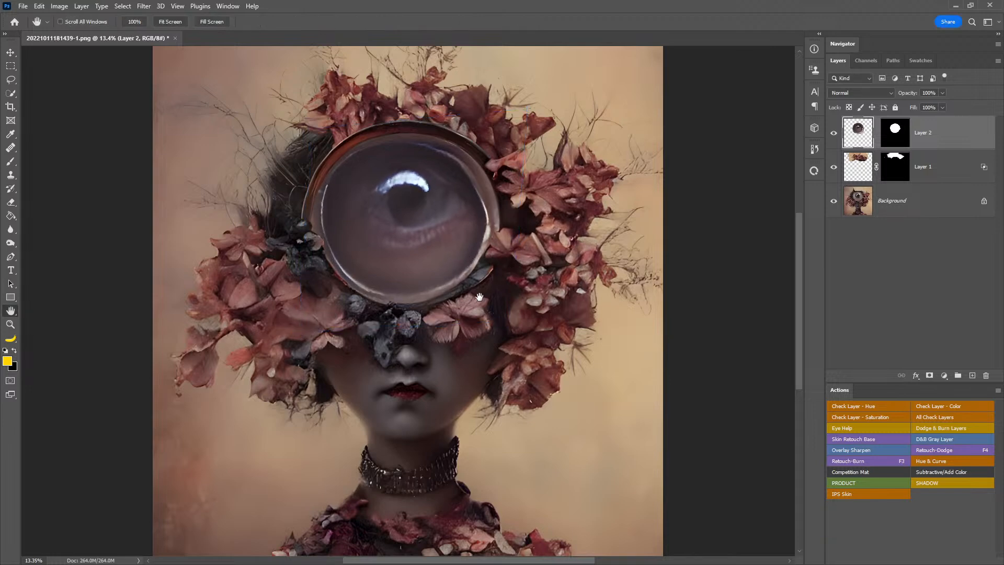
key(z)
drag(451, 265, 499, 272)
key(ctrl+t)
key(Return)
drag(471, 296, 467, 340)
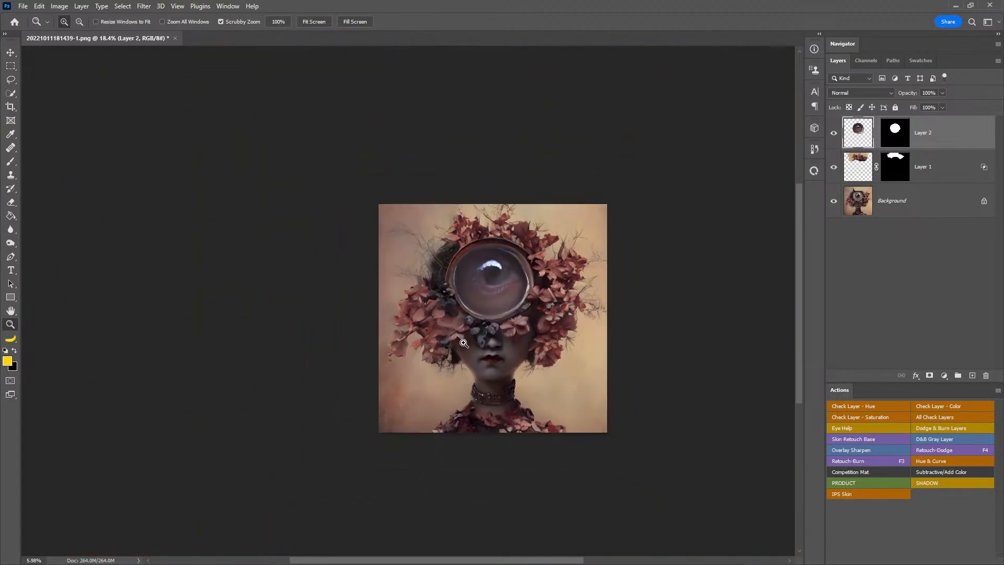
drag(489, 305, 508, 297)
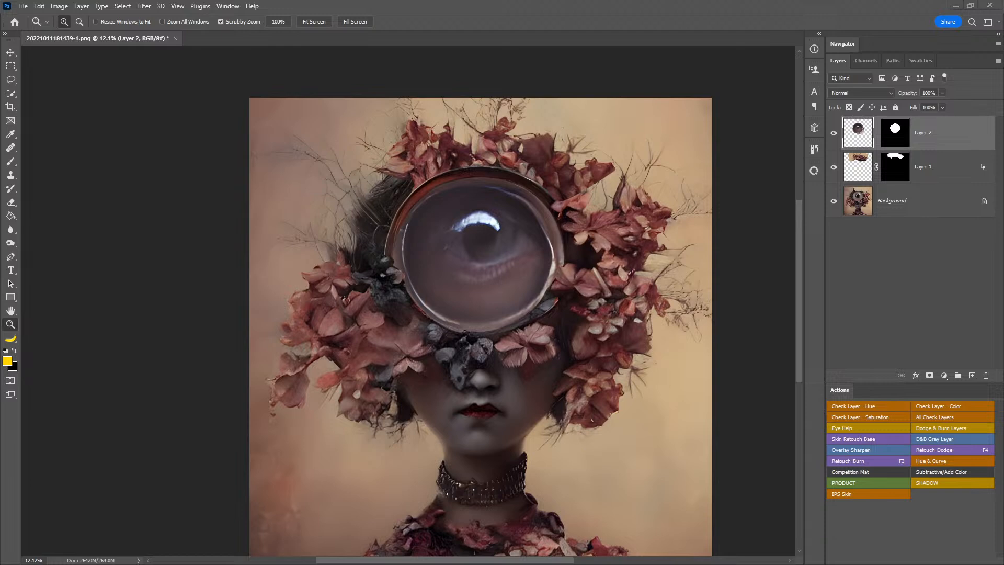
mouse_move(444, 367)
mouse_down()
mouse_move(403, 356)
mouse_move(439, 356)
mouse_up()
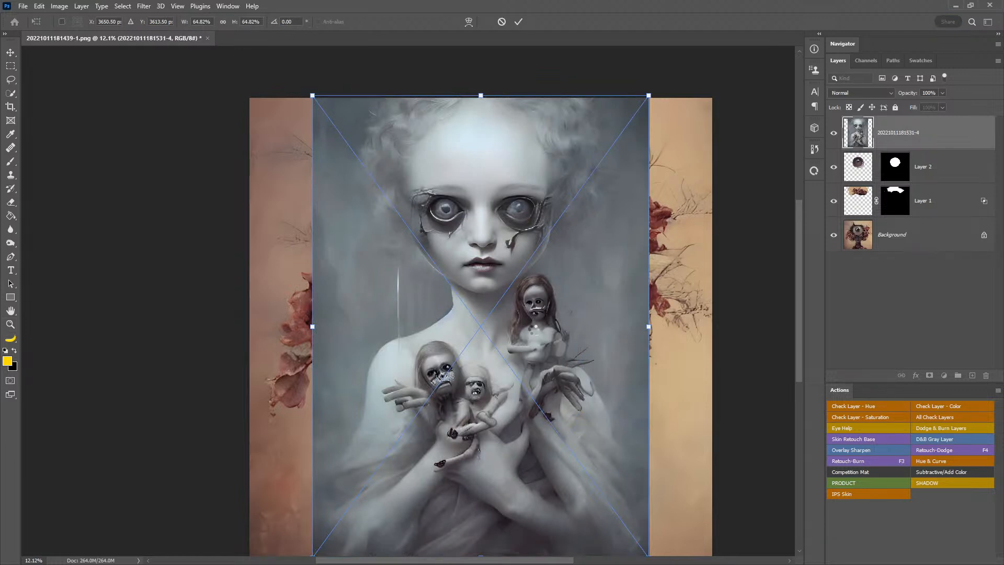
key(Return)
key(z)
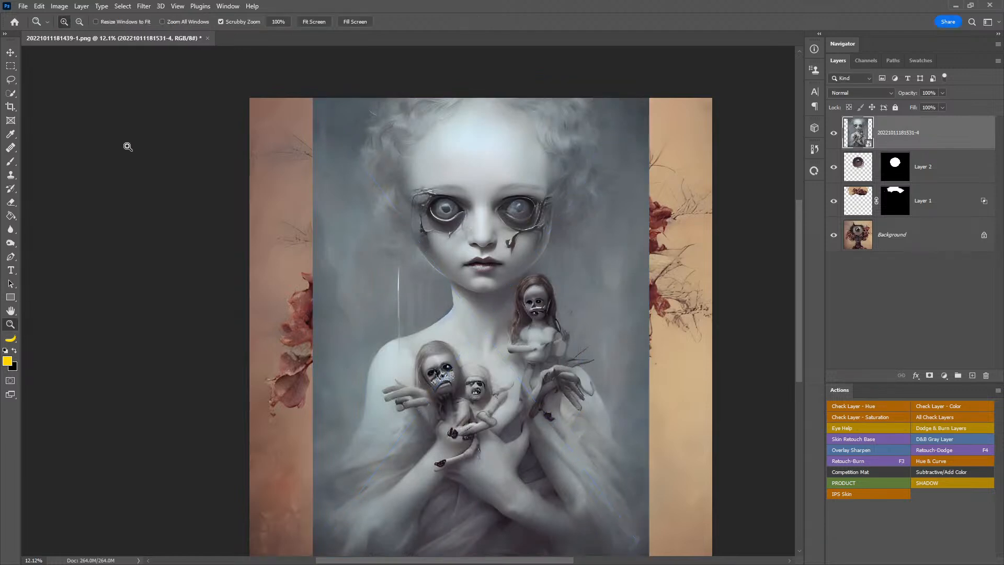
- Select a rectangle around the large pale doll's left-hand eye and copy it to a new layer
click(10, 66)
drag(410, 180, 480, 245)
key(ctrl+j)
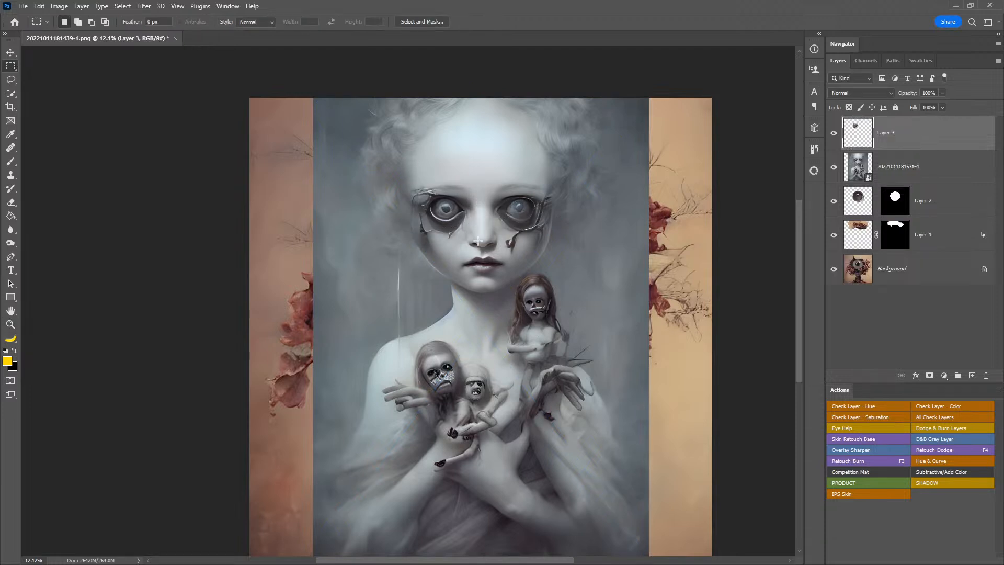
- Delete the placed doll image layer and copy Layer 2's mask onto the new eye layer
drag(926, 167, 986, 375)
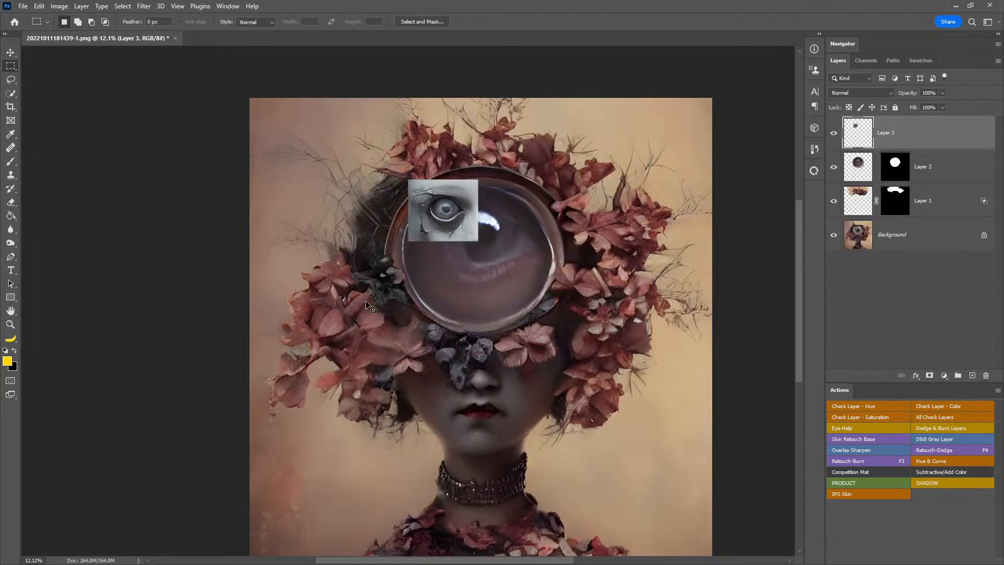
key(ctrl+t)
drag(888, 171, 895, 132)
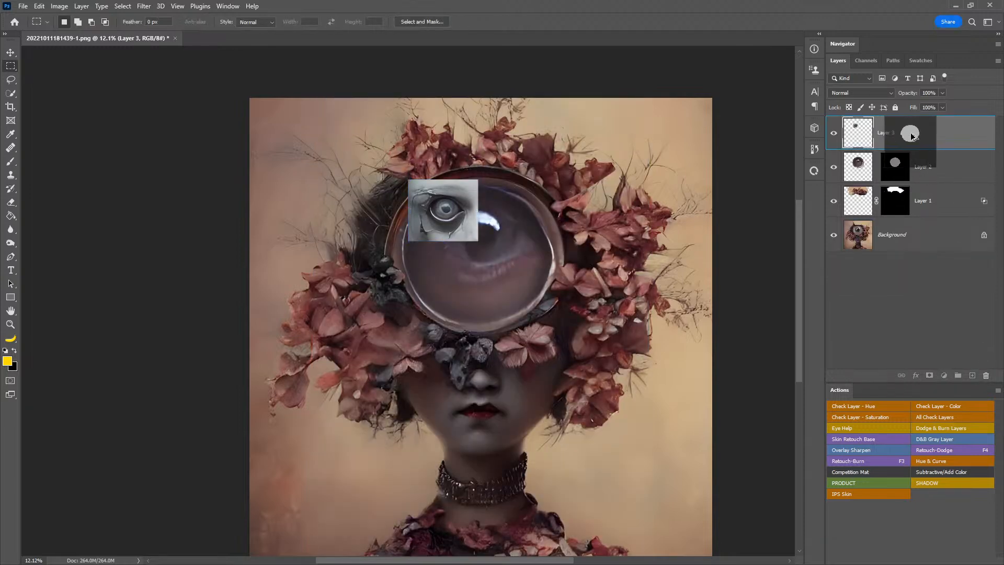
- Enlarge and reposition the new grey eye so it fills the masked circle with its iris centred, and apply the transform
key(ctrl+t)
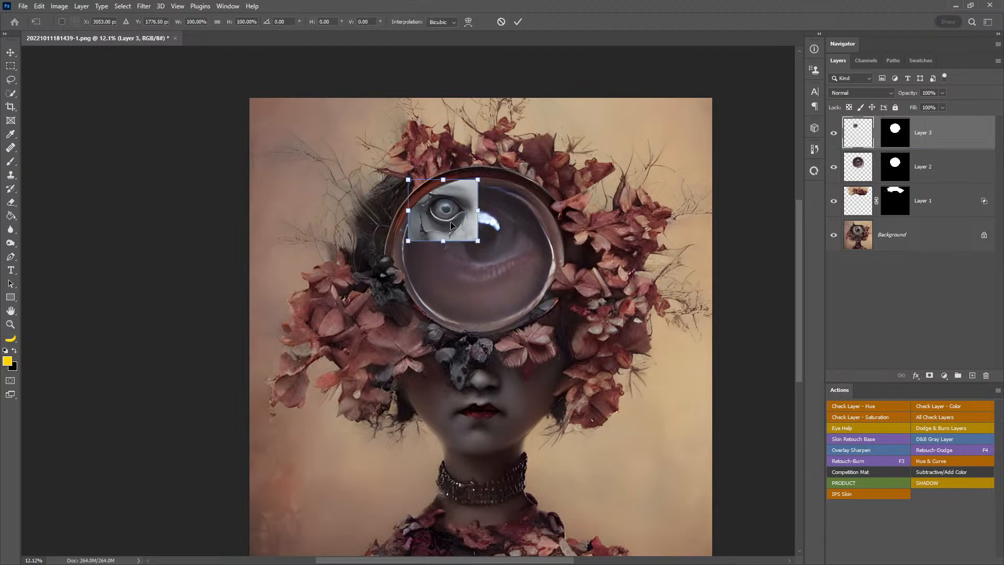
drag(466, 228, 587, 394)
drag(496, 289, 450, 246)
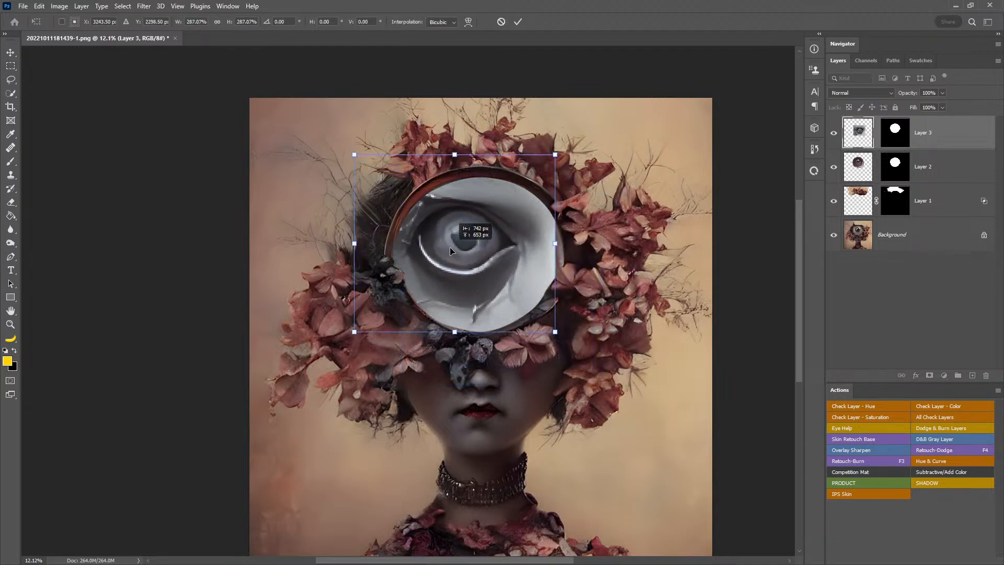
drag(551, 340, 617, 387)
drag(526, 316, 507, 294)
drag(598, 365, 607, 371)
drag(540, 321, 536, 323)
key(Return)
key(m)
key(q)
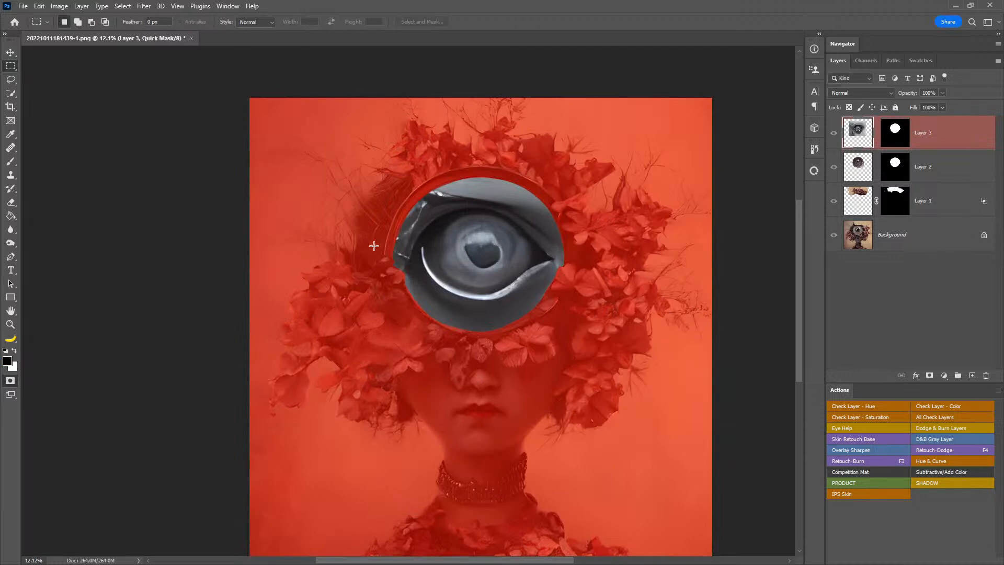
key(backslash)
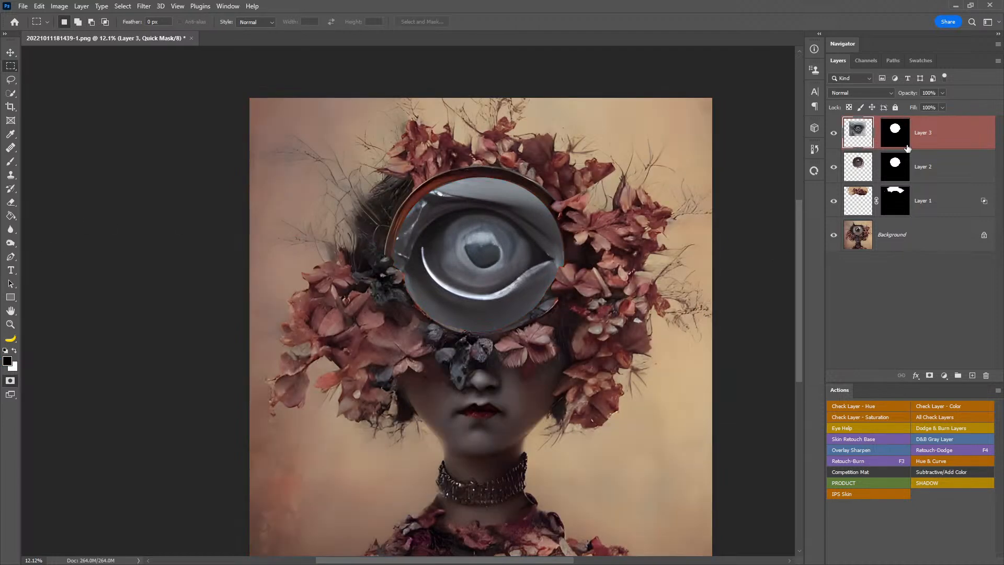
key(q)
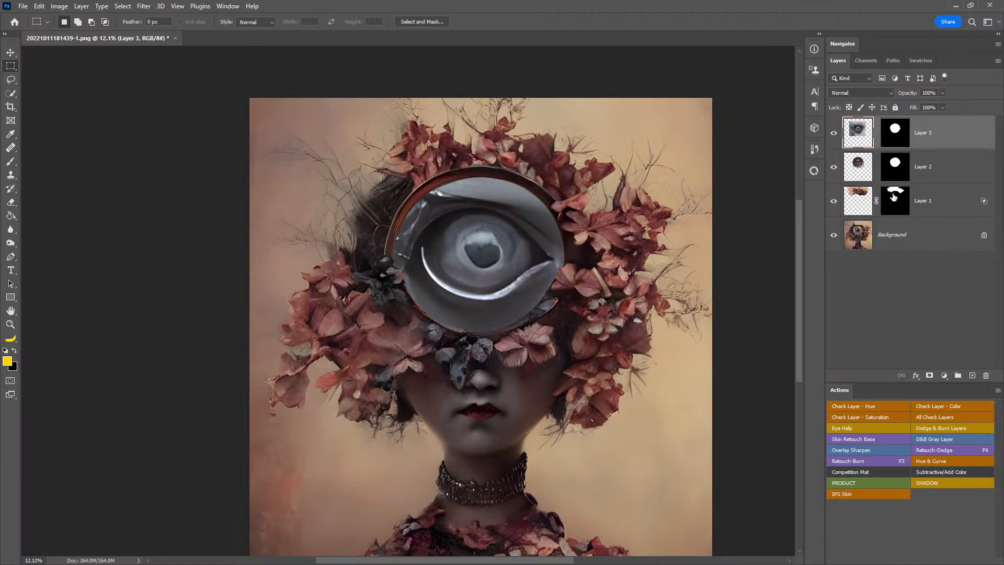
click(943, 375)
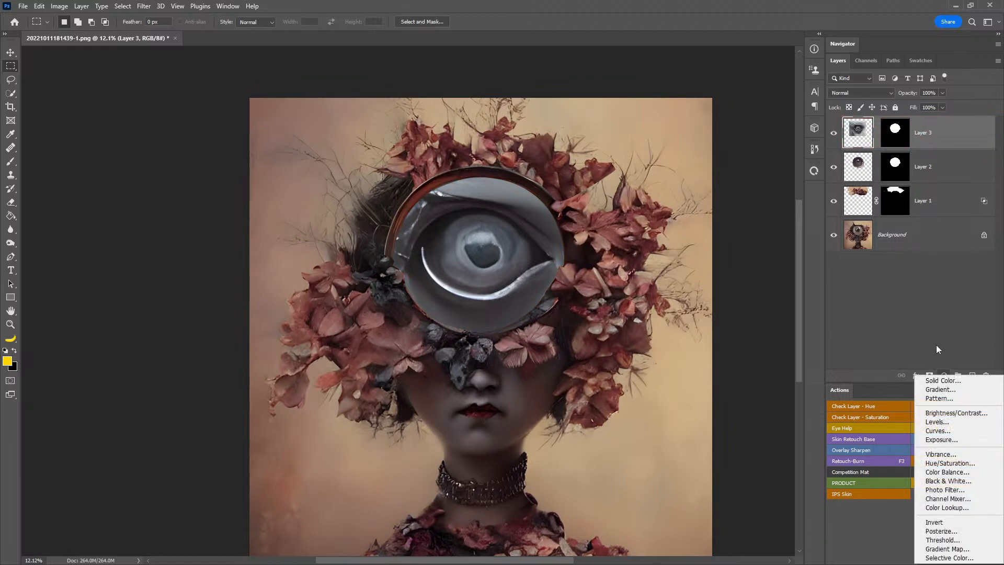
click(907, 298)
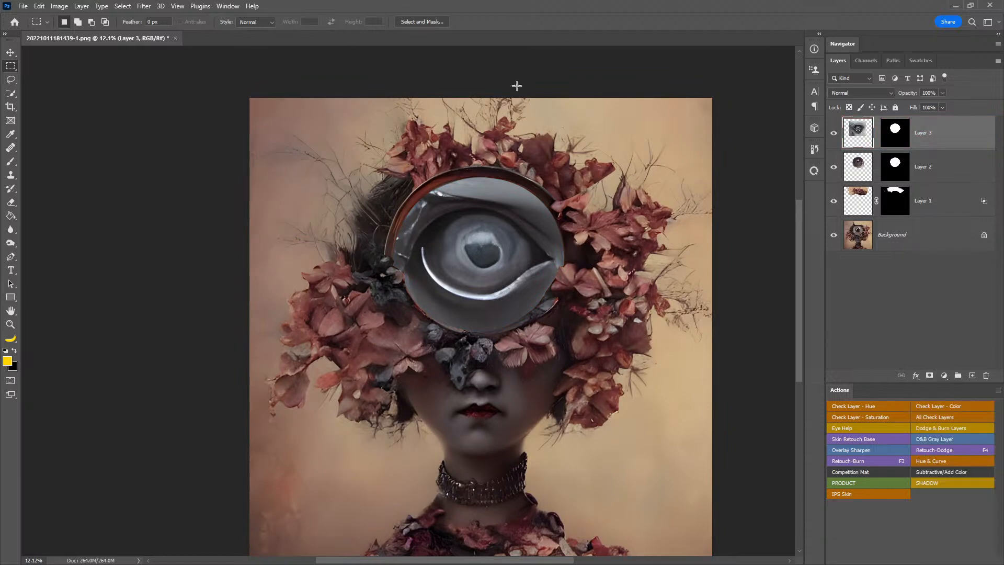
- Open Neural Filters and enable the Color Transfer filter
click(146, 6)
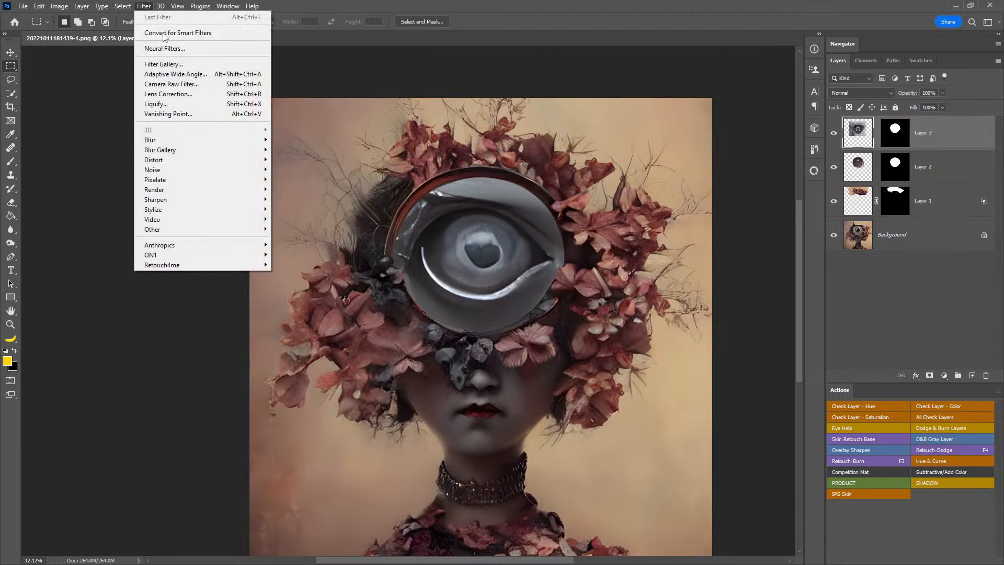
click(186, 48)
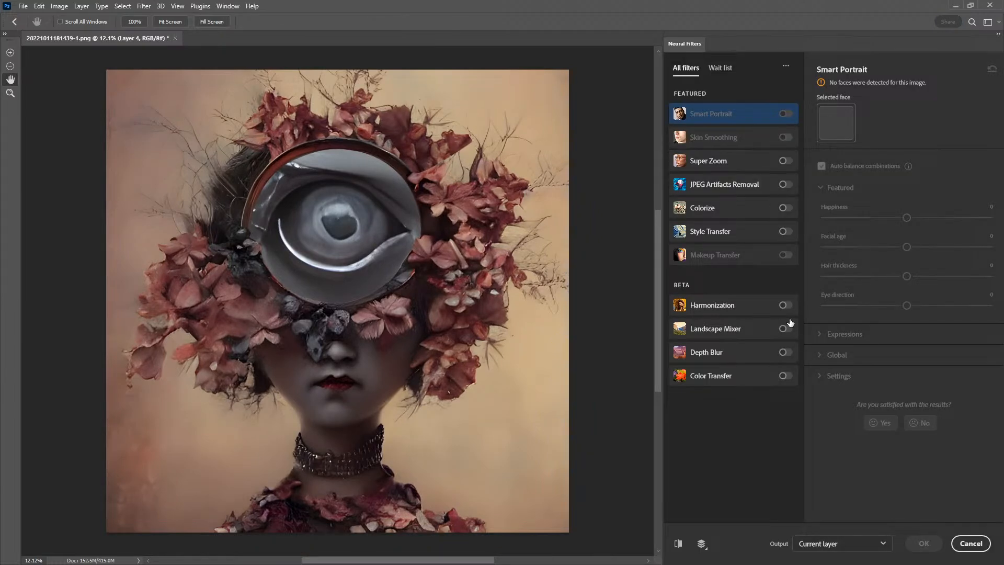
click(743, 233)
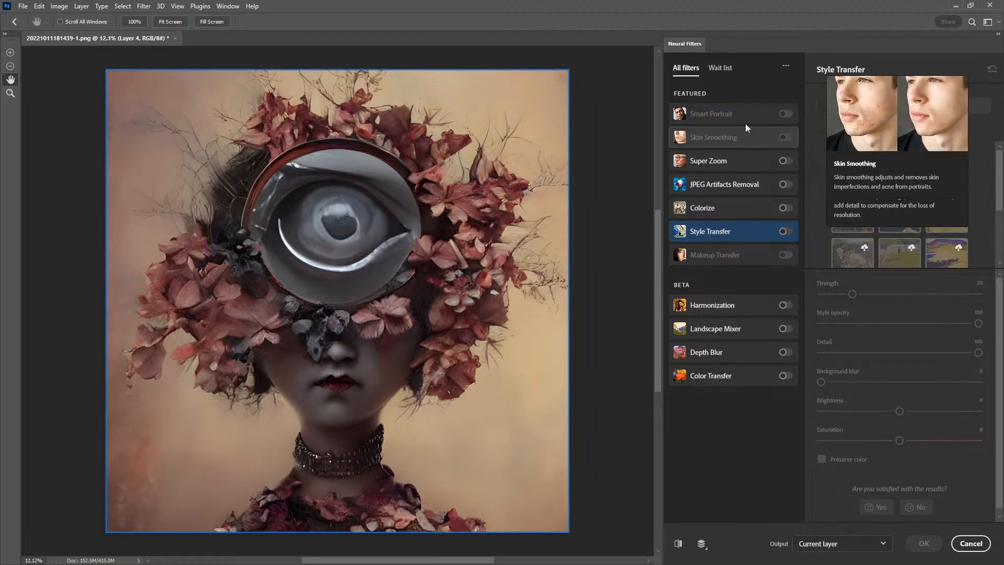
click(739, 380)
click(785, 375)
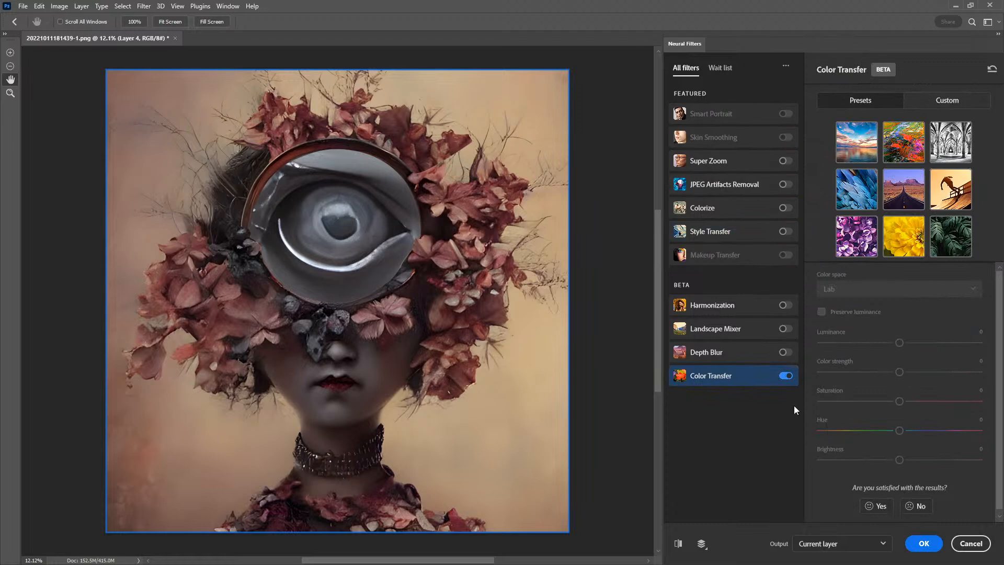
click(851, 542)
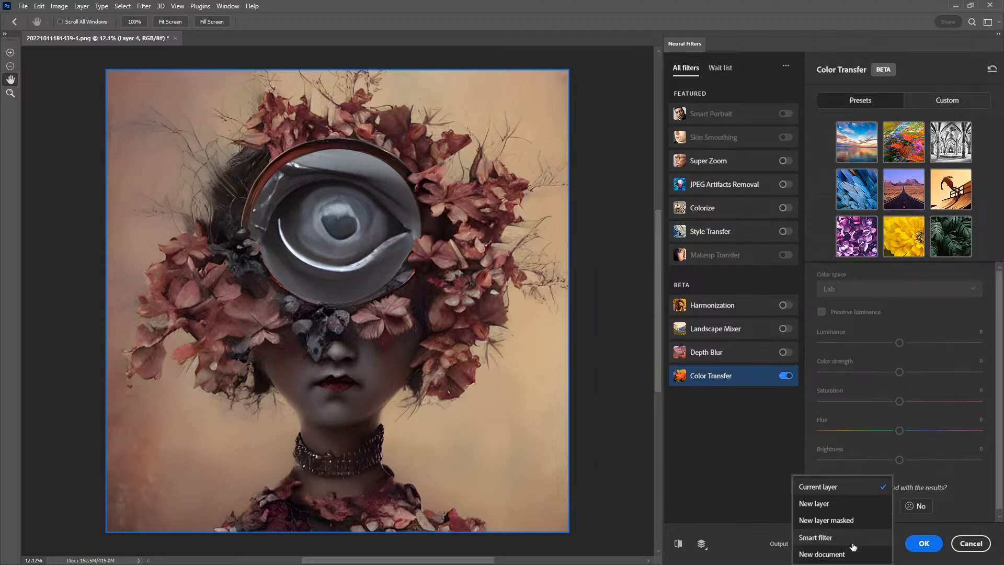
click(722, 486)
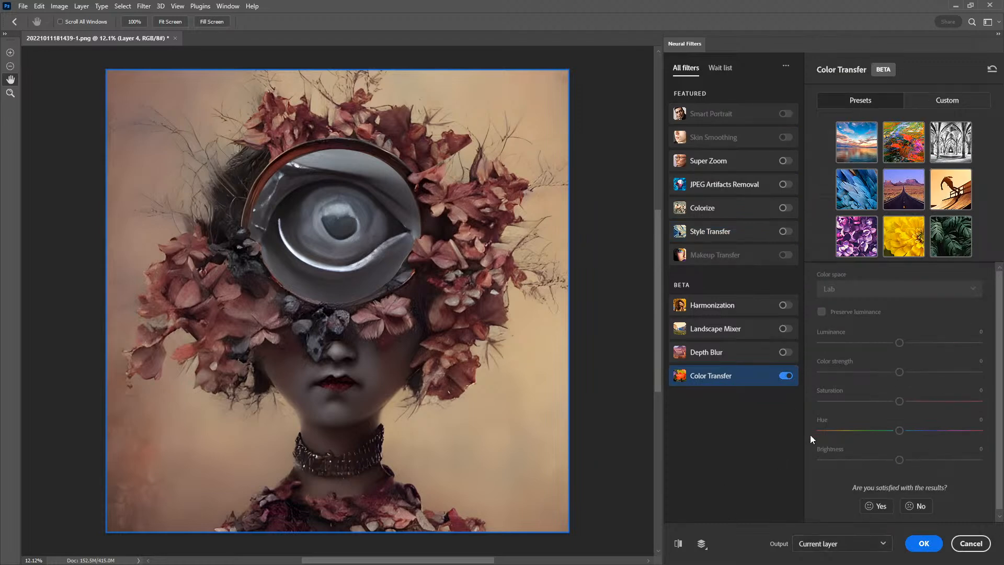
click(945, 100)
click(876, 172)
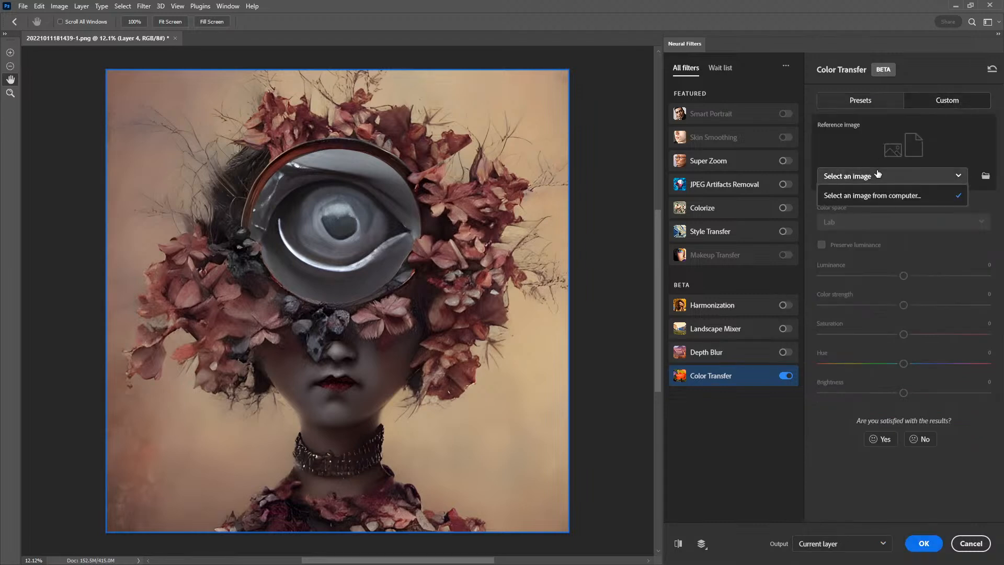
click(876, 172)
click(968, 543)
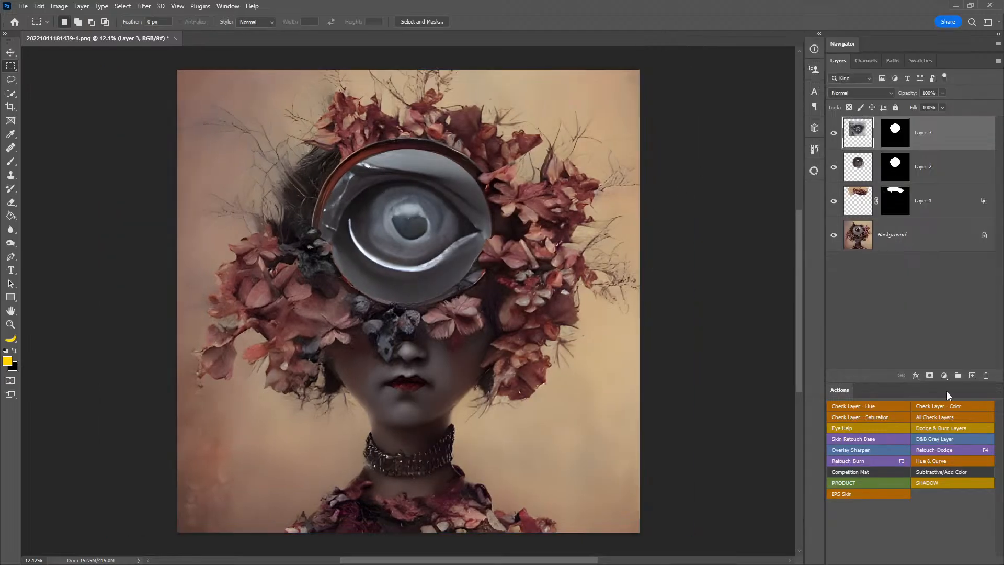
- Clip a Hue/Saturation adjustment to the grey eye layer with saturation +63, hue +138 and slightly reduced lightness
click(944, 375)
click(936, 277)
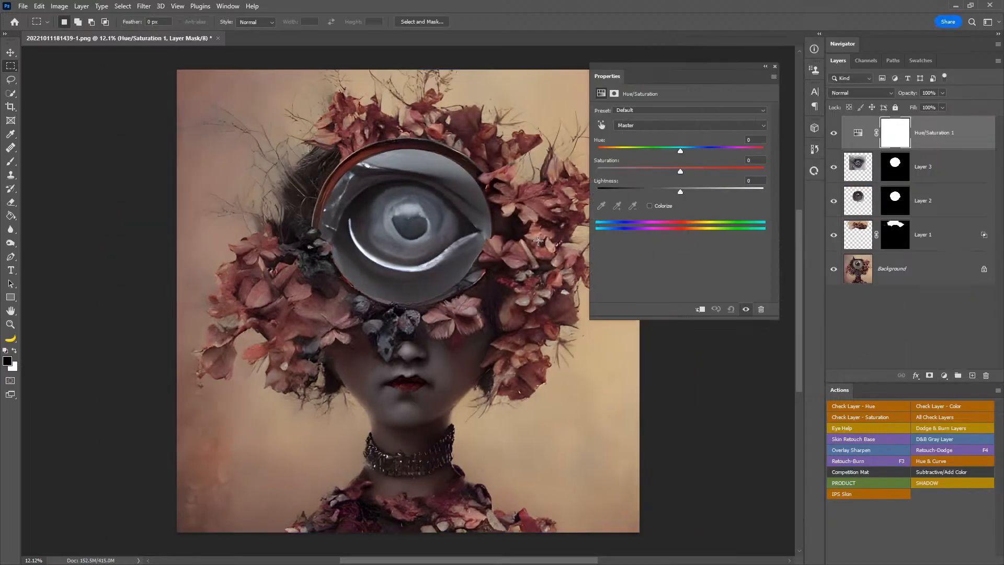
drag(681, 174, 734, 174)
click(700, 310)
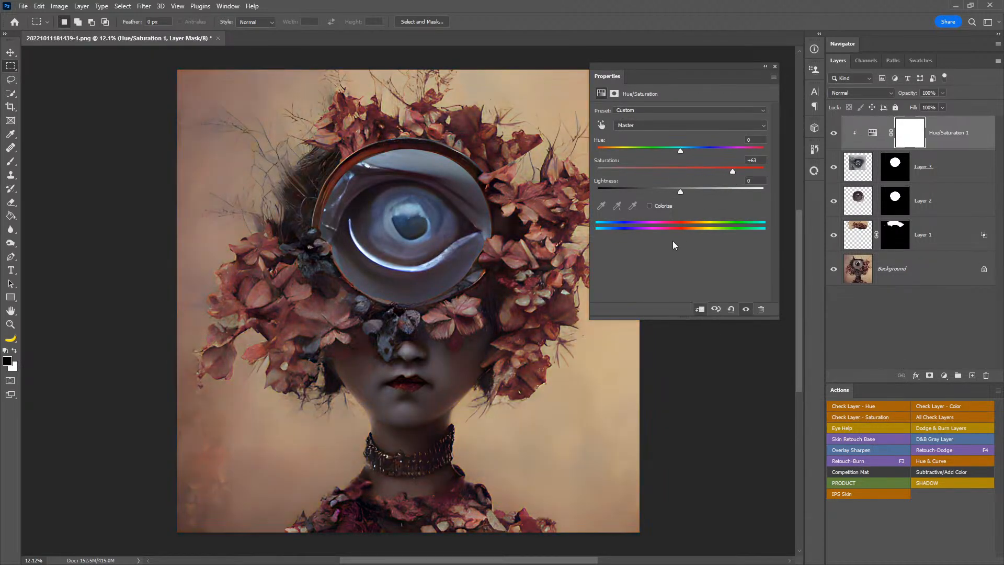
drag(682, 152, 749, 156)
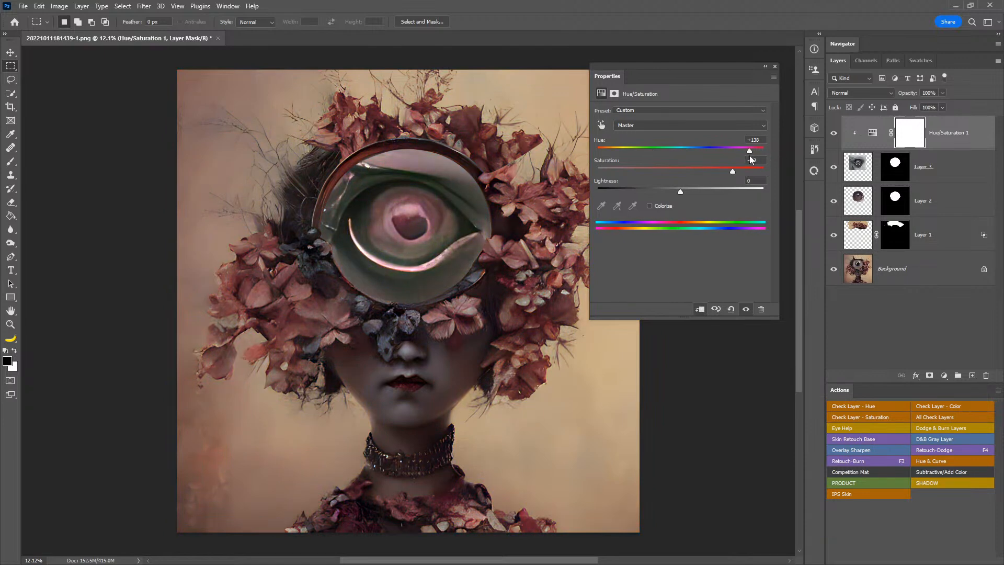
mouse_move(680, 193)
mouse_down()
mouse_move(653, 193)
mouse_move(664, 193)
mouse_up()
click(775, 66)
- Delete the grey eye layer, Layer 3, together with its Hue/Saturation adjustment
key(z)
drag(471, 325, 520, 257)
click(956, 165)
drag(956, 165, 985, 375)
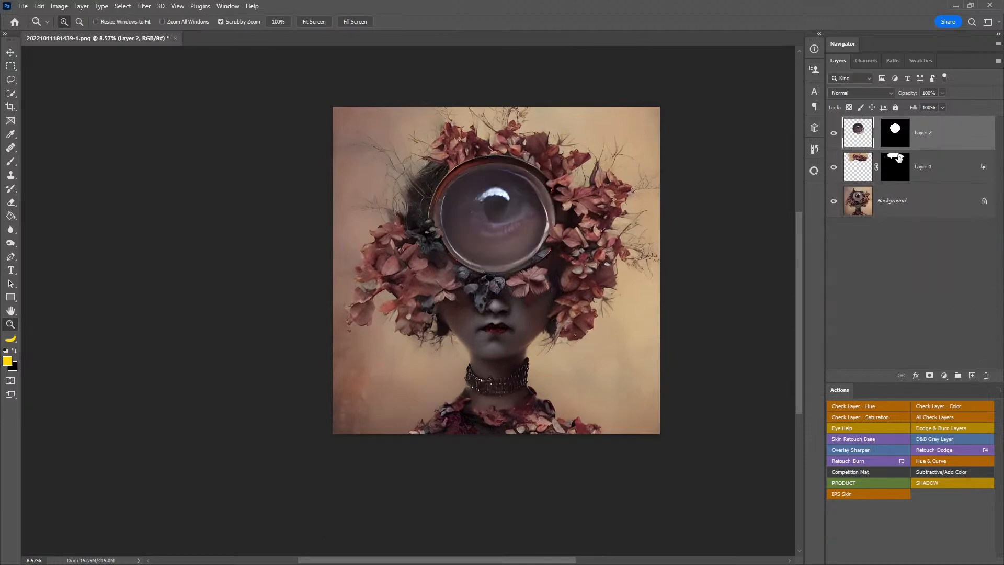
click(857, 177)
key(ctrl+t)
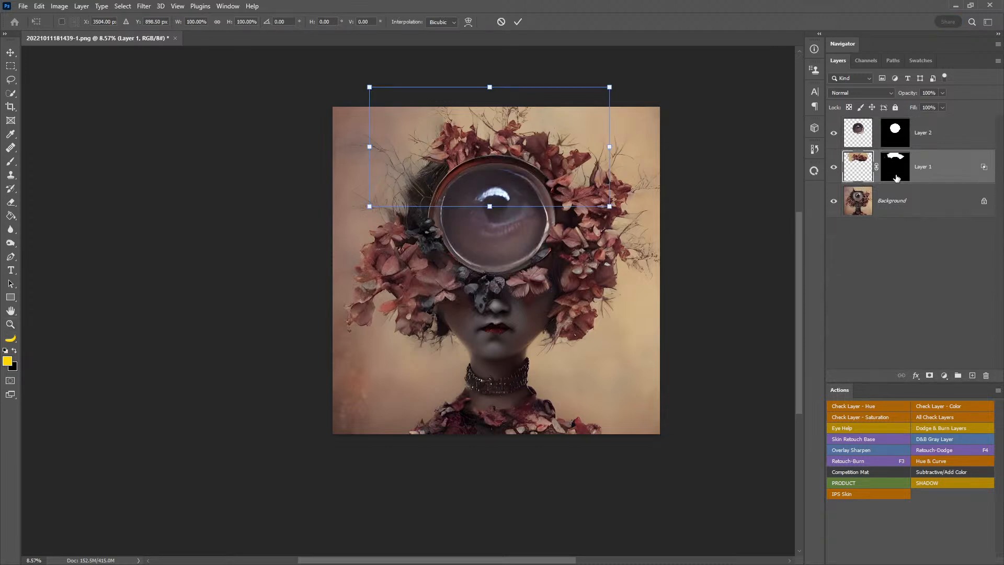
key(Escape)
click(862, 137)
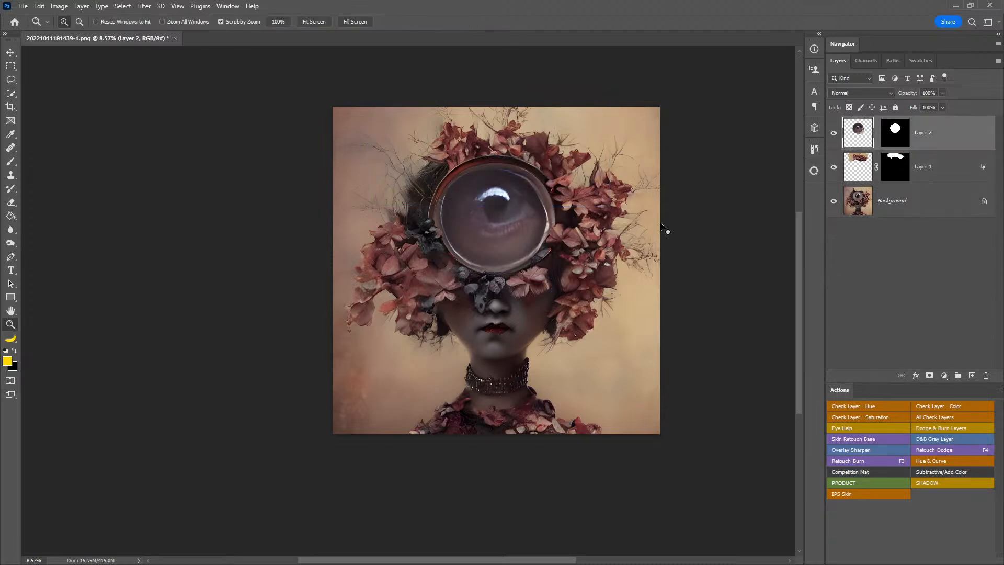
key(ctrl+t)
drag(429, 287, 411, 311)
key(Return)
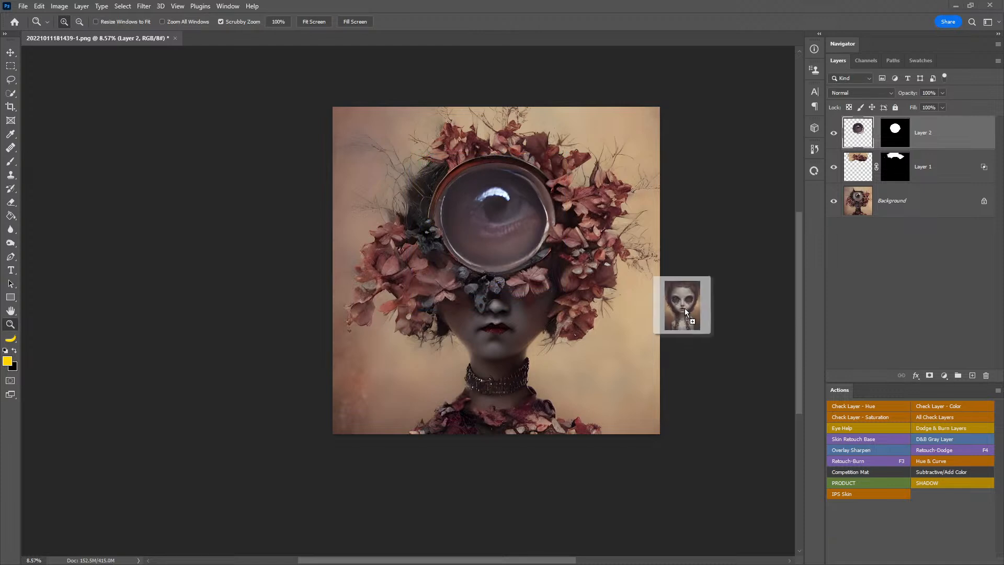
drag(684, 309, 686, 311)
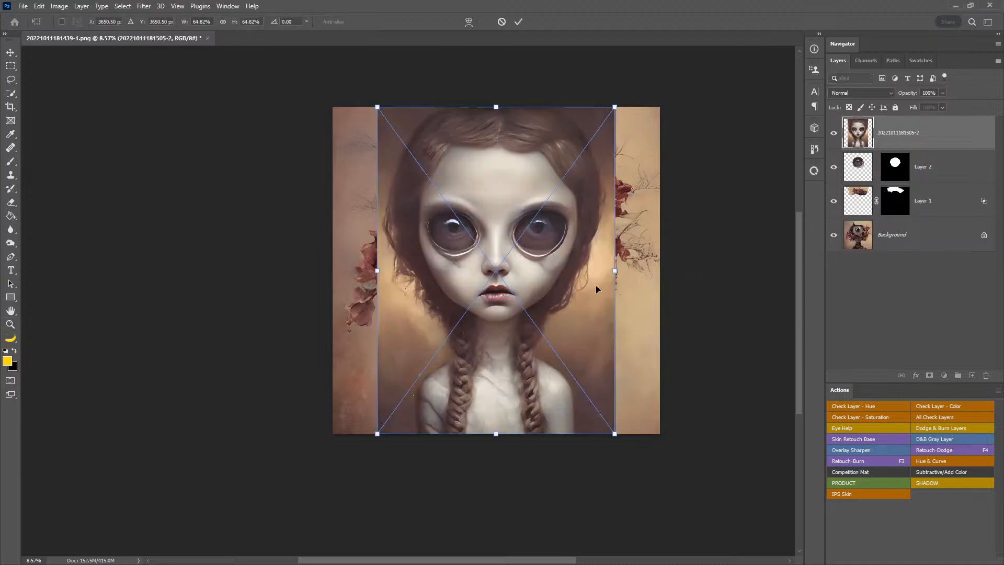
key(Return)
key(z)
drag(475, 226, 528, 246)
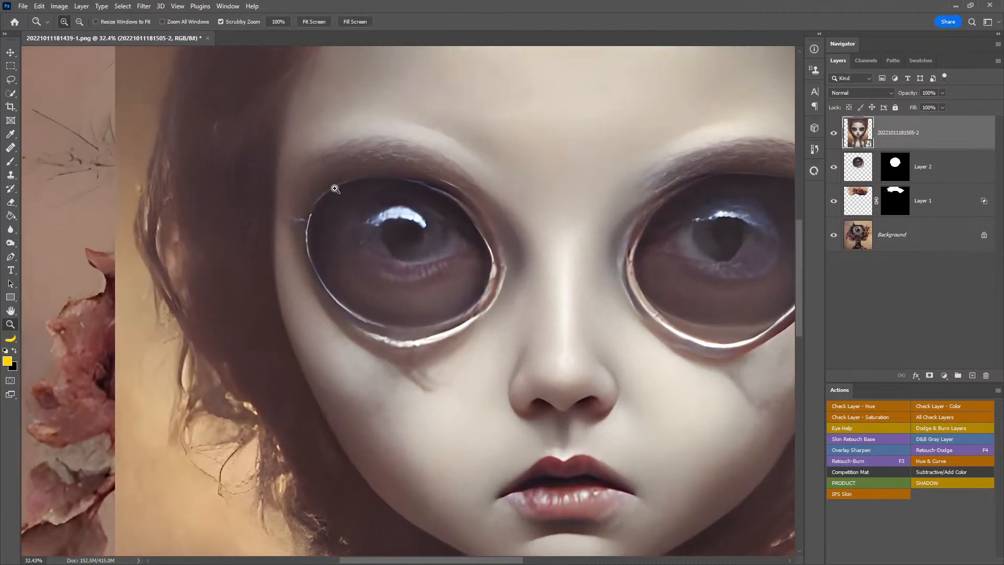
drag(704, 251, 604, 270)
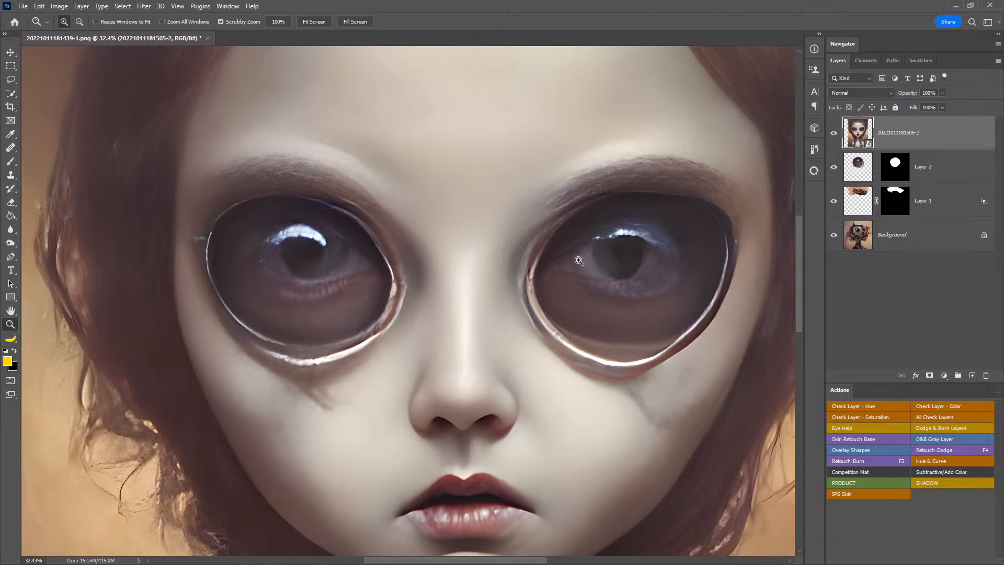
drag(484, 289, 446, 309)
drag(564, 343, 562, 318)
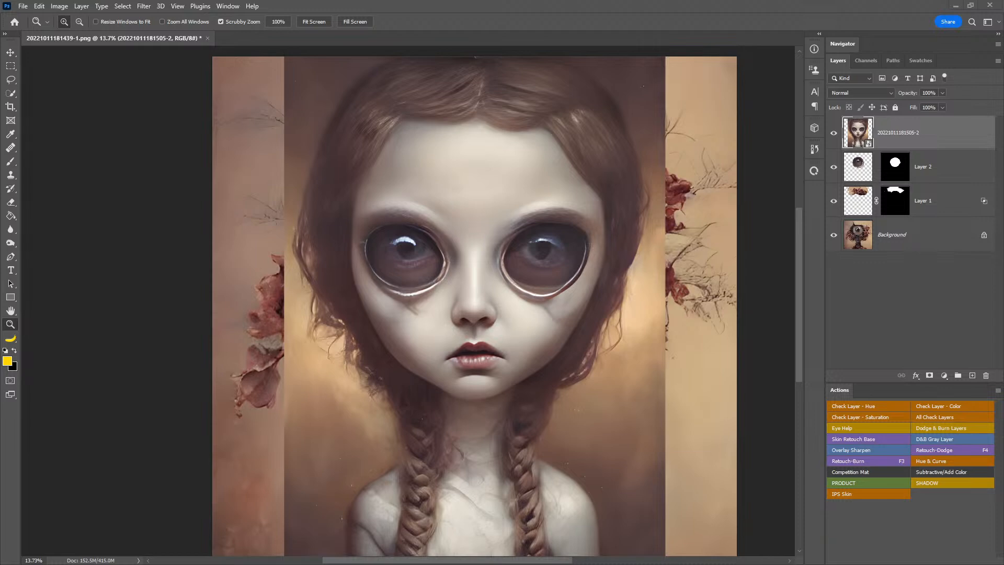
- Switch to Adobe Bridge and open the txt2img-images folder inside outputs
key(ctrl+alt+o)
click(494, 65)
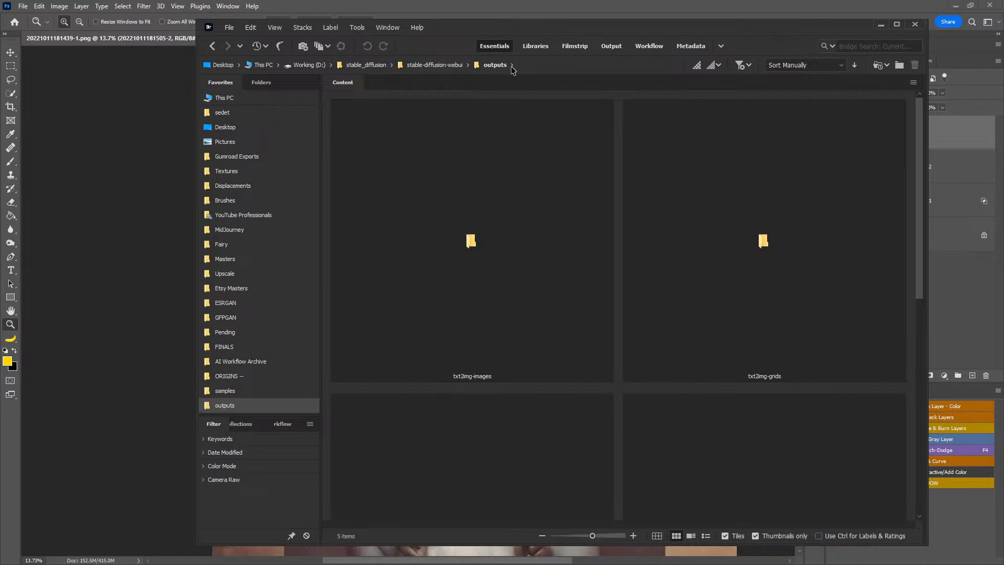
click(511, 66)
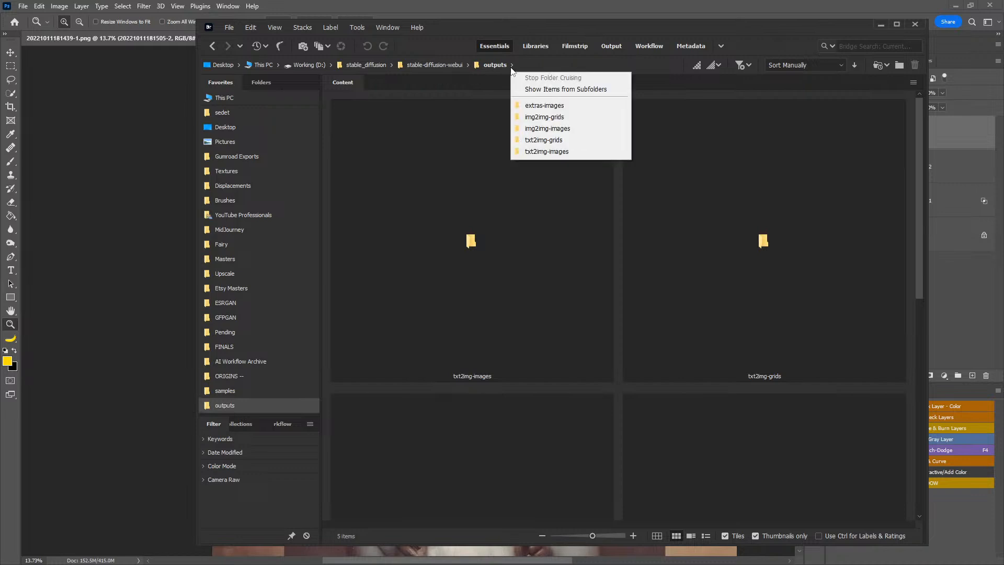
click(546, 152)
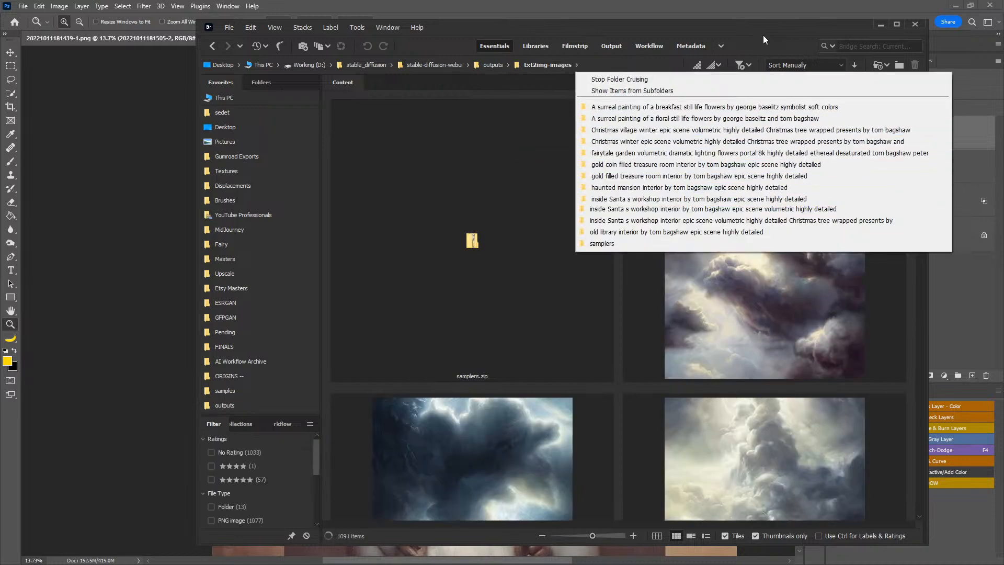
click(762, 38)
- Look through the doll portraits in the folder for alternative eye sources, then return to Photoshop
drag(923, 101, 926, 311)
scroll(696, 279, up, 2)
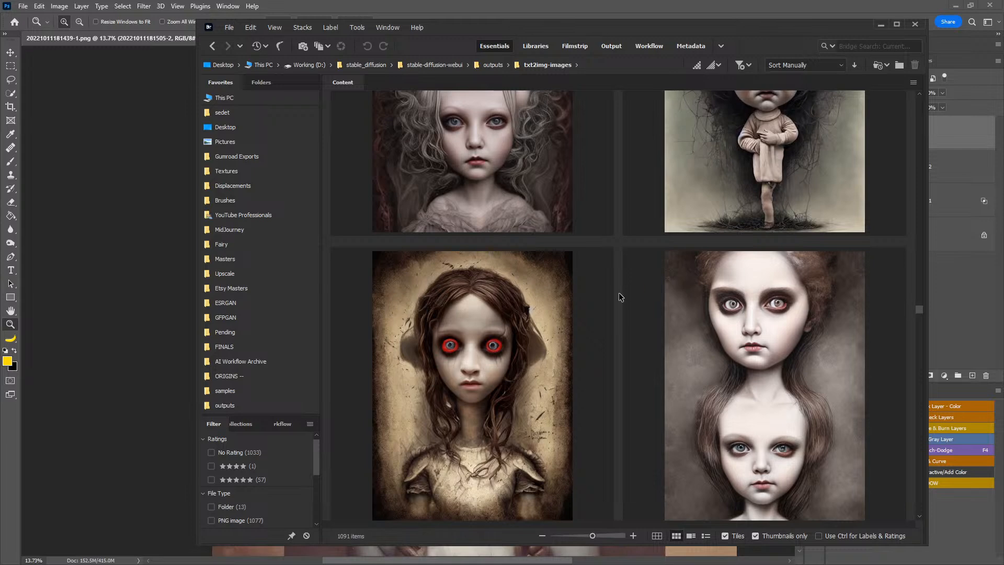
scroll(616, 290, up, 2)
scroll(637, 278, up, 2)
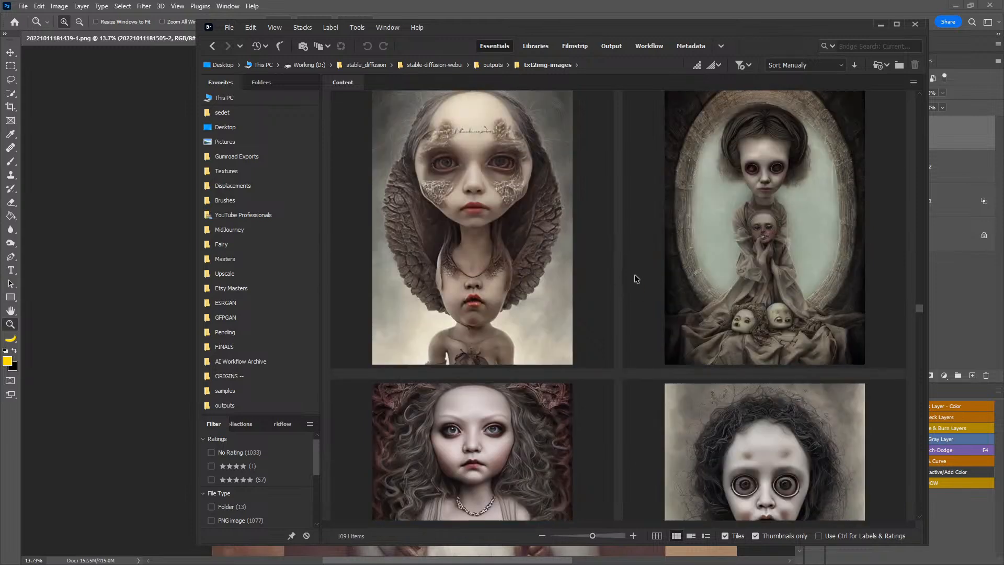
scroll(637, 279, up, 2)
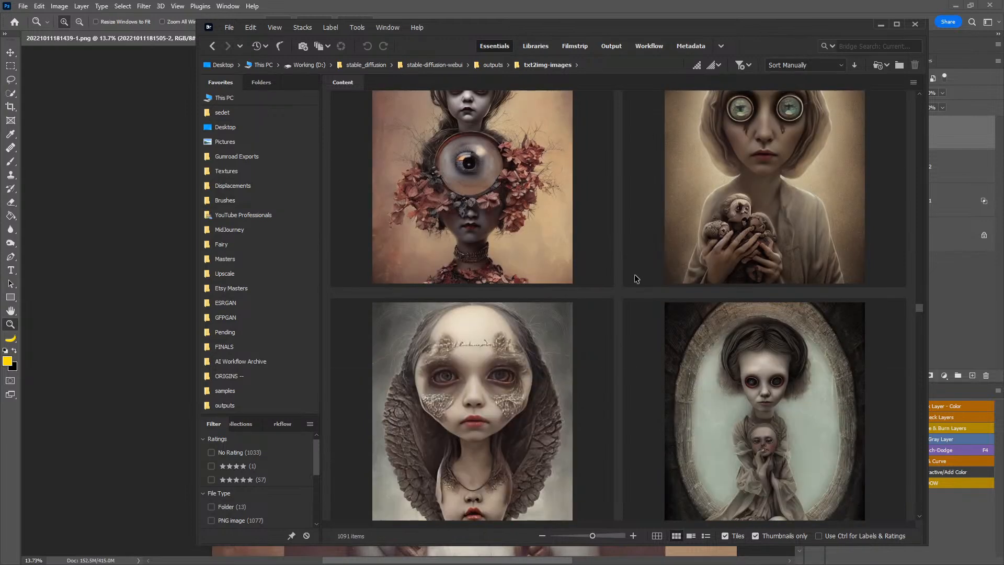
click(420, 208)
scroll(622, 234, up, 1)
scroll(622, 234, up, 1)
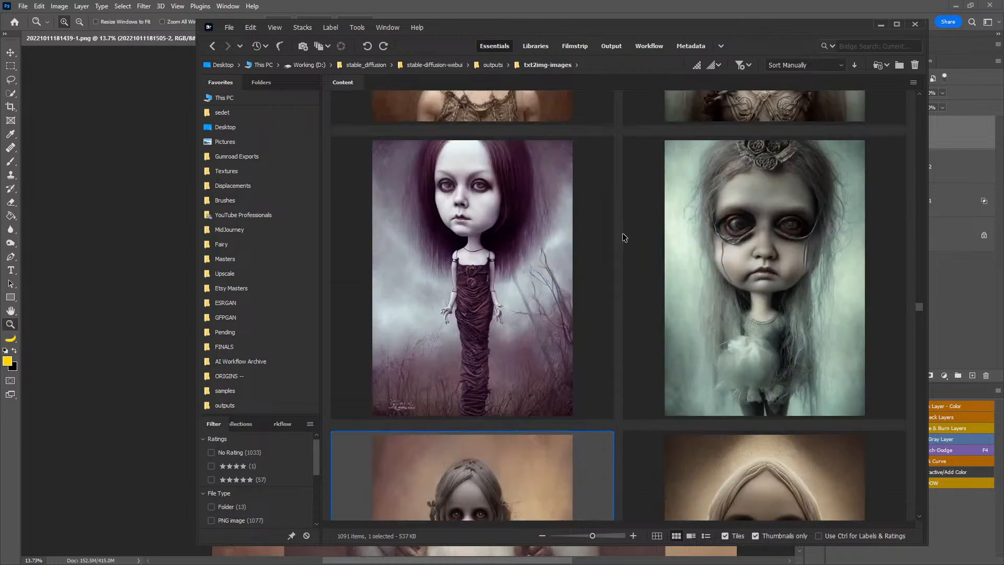
scroll(653, 276, up, 1)
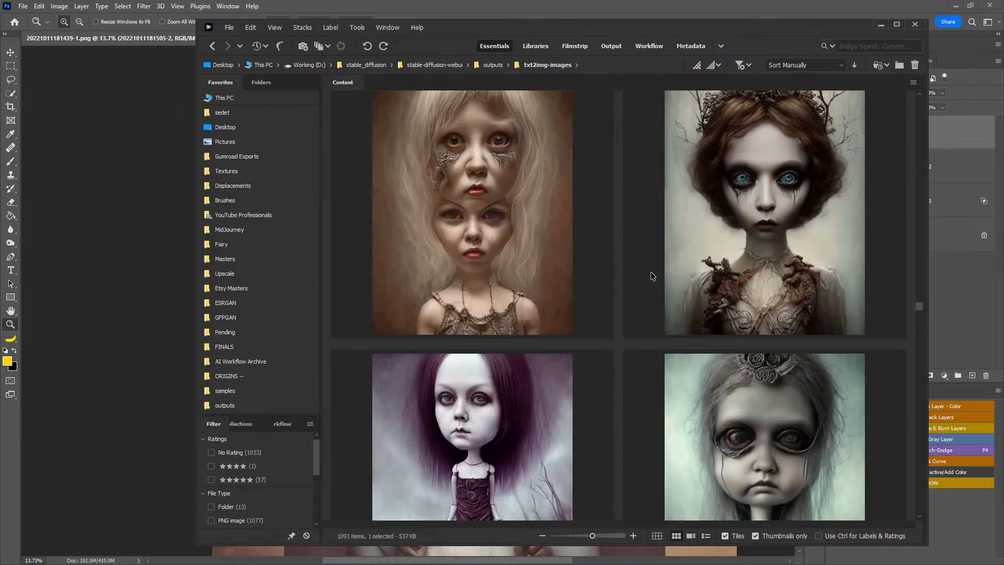
scroll(652, 276, up, 1)
scroll(622, 276, up, 1)
scroll(618, 276, up, 1)
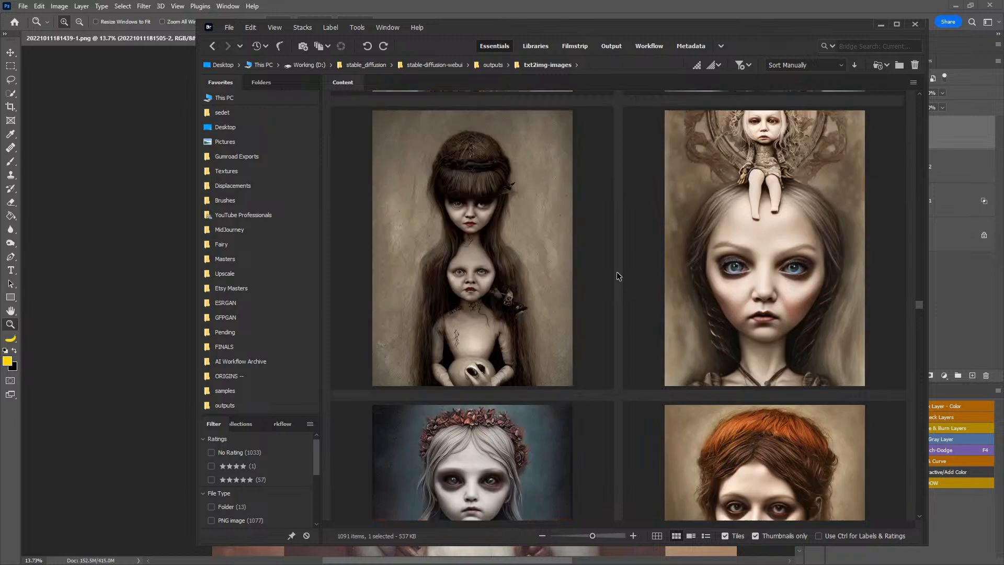
scroll(618, 272, up, 1)
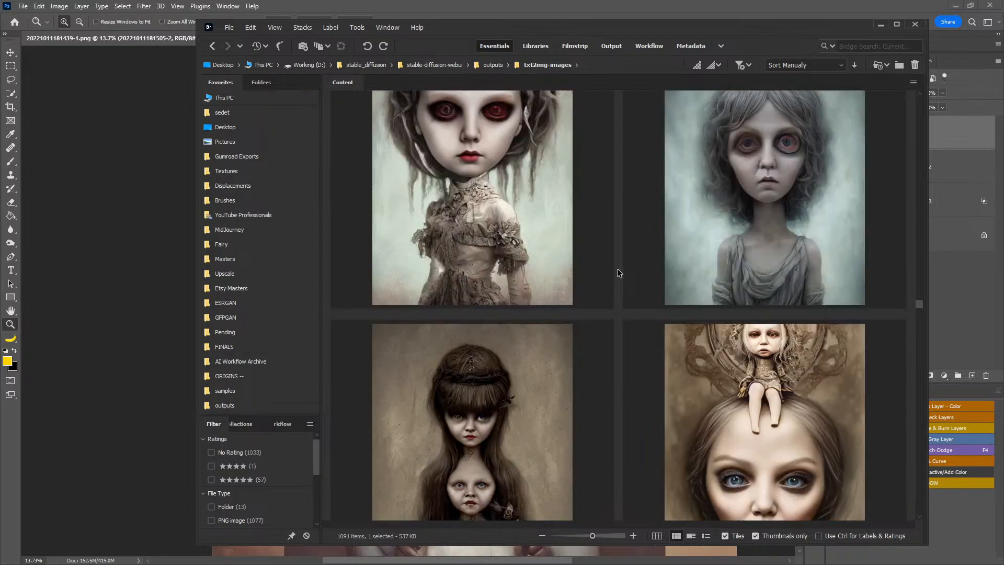
scroll(595, 257, up, 1)
scroll(607, 276, up, 1)
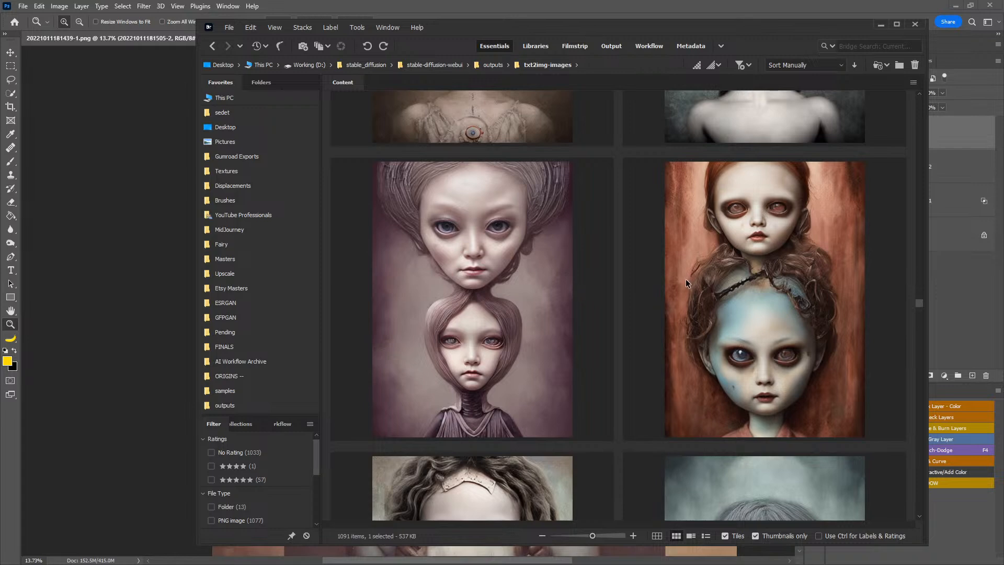
scroll(685, 283, up, 1)
scroll(684, 282, up, 1)
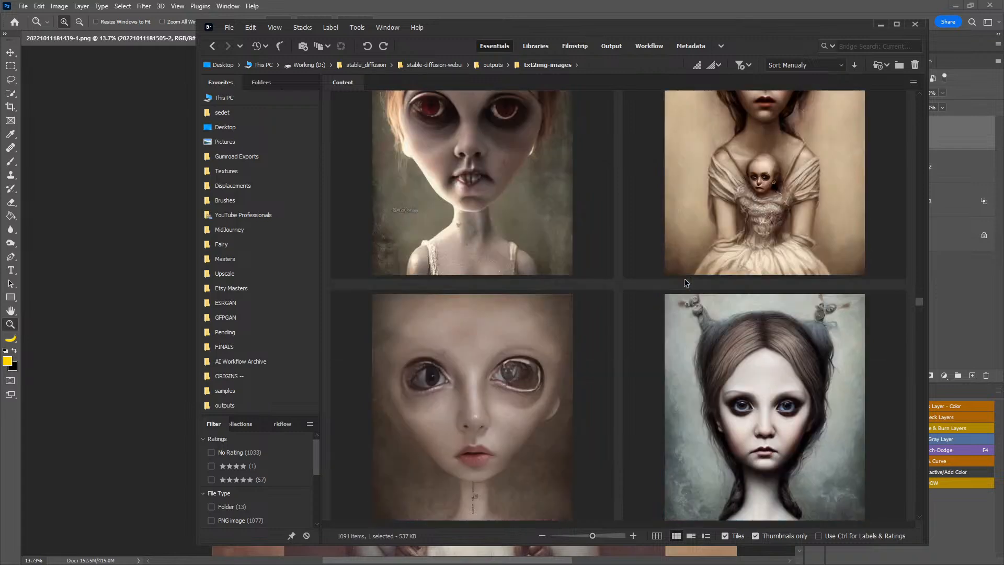
scroll(685, 283, up, 1)
click(480, 393)
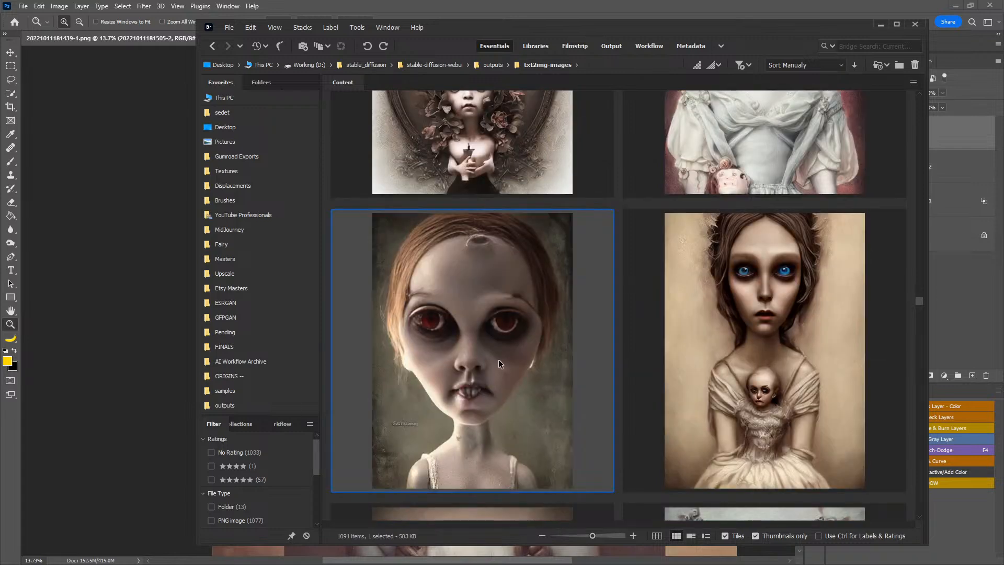
scroll(622, 315, up, 2)
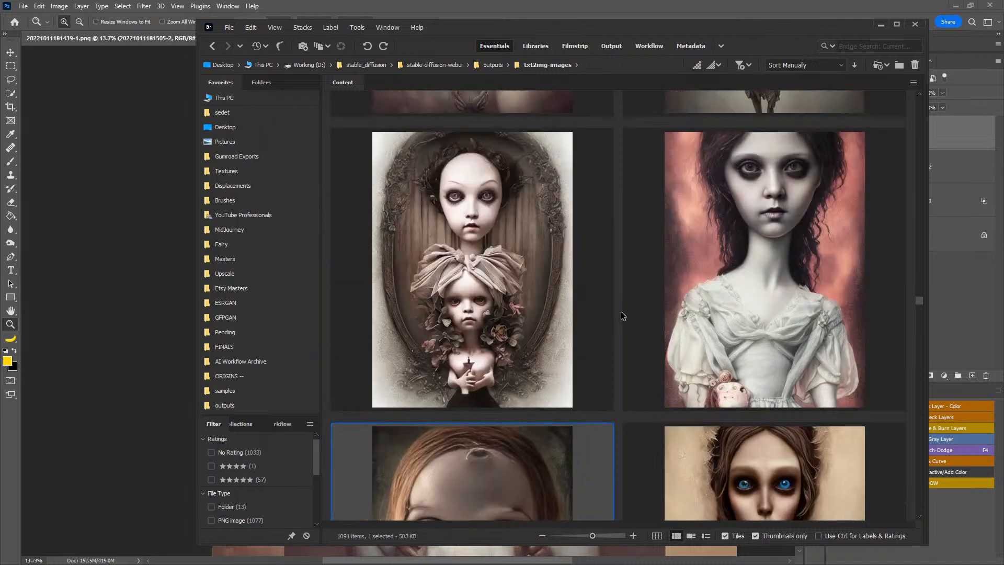
scroll(622, 315, up, 2)
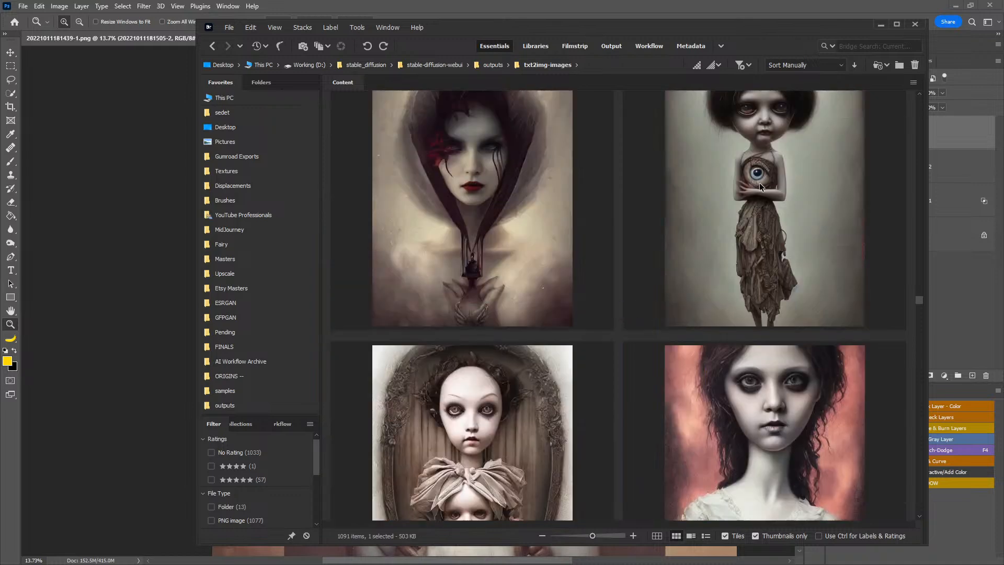
scroll(648, 222, up, 2)
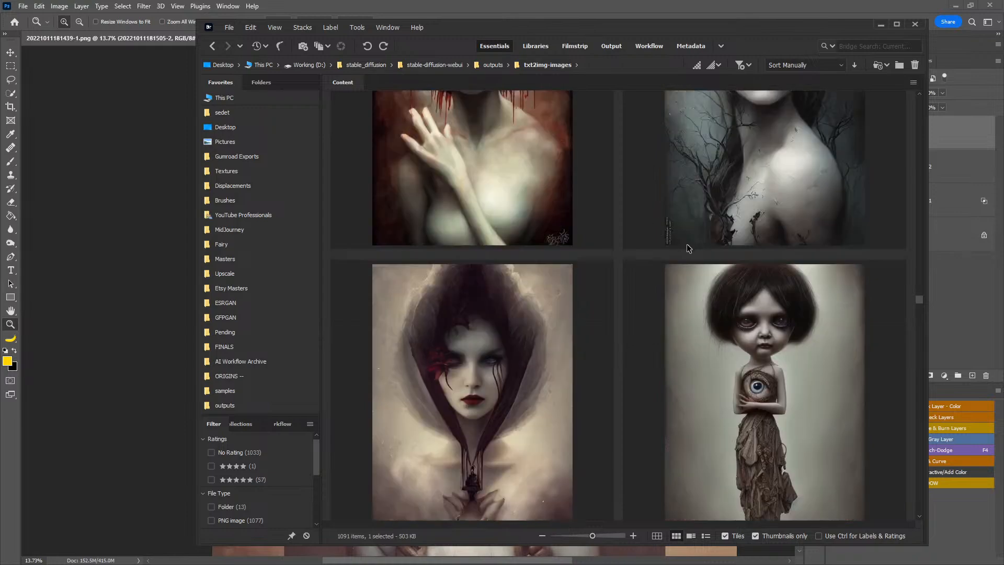
scroll(686, 244, down, 4)
scroll(687, 250, down, 6)
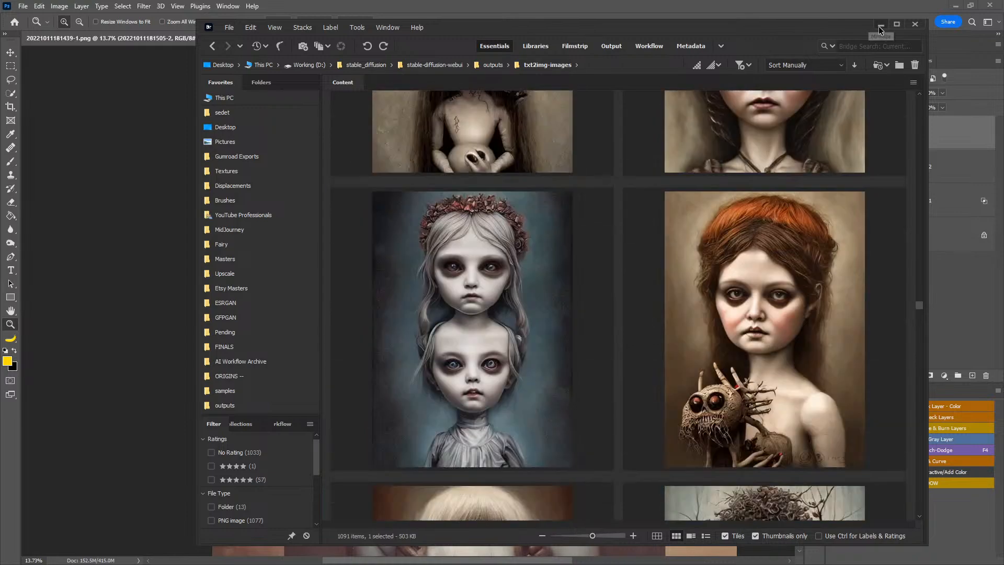
click(880, 25)
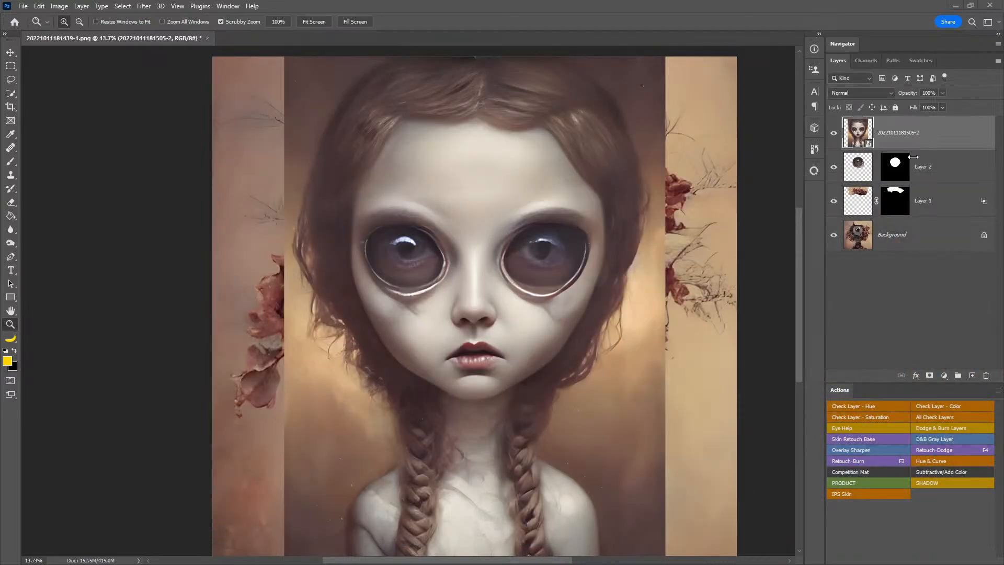
- Make Layer 2 active and hide the placed doll image layer
click(856, 178)
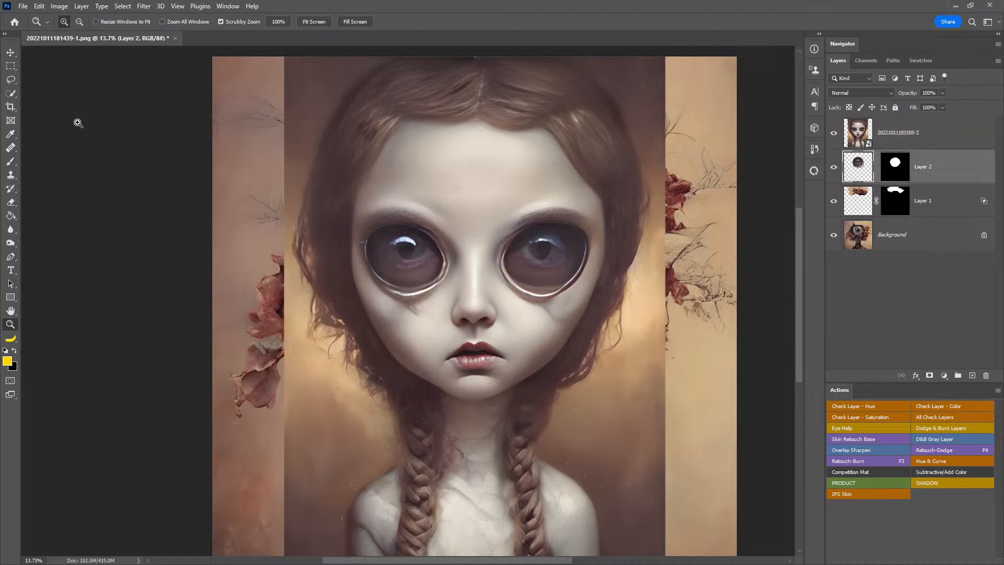
click(833, 133)
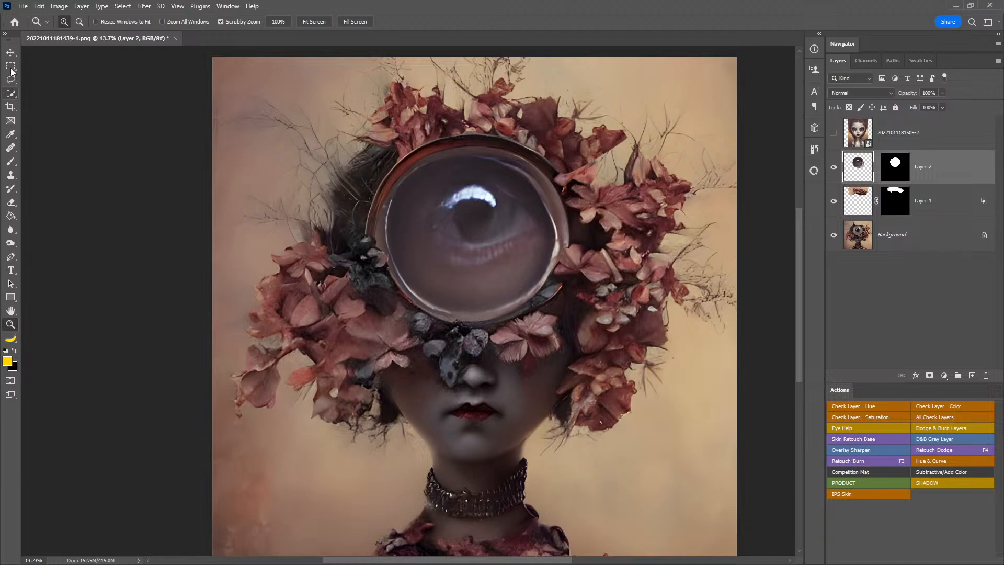
- Compare the composite with Layer 2's eye hidden and shown over the background's original eye
click(10, 53)
drag(528, 253, 541, 238)
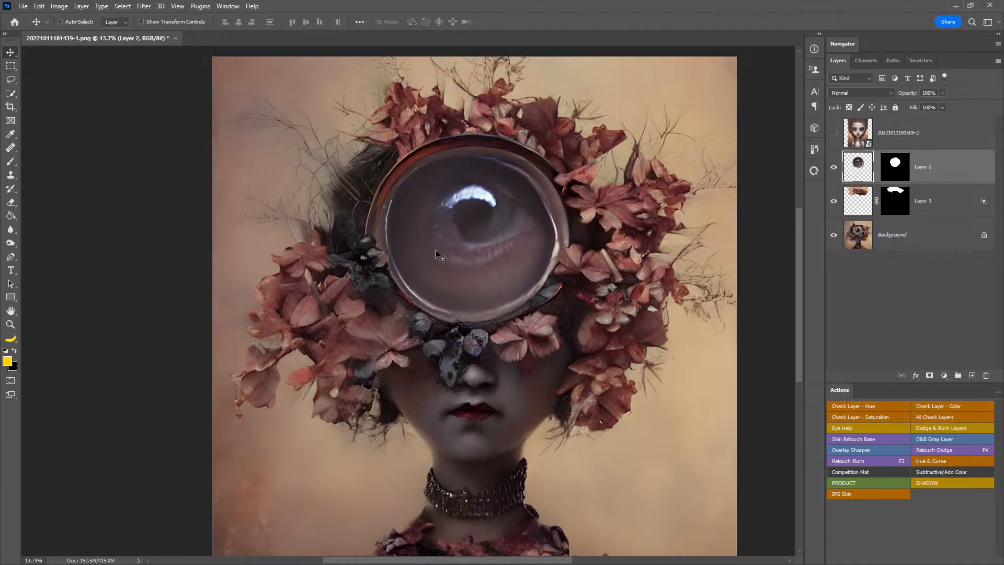
key(z)
drag(513, 283, 575, 247)
click(833, 167)
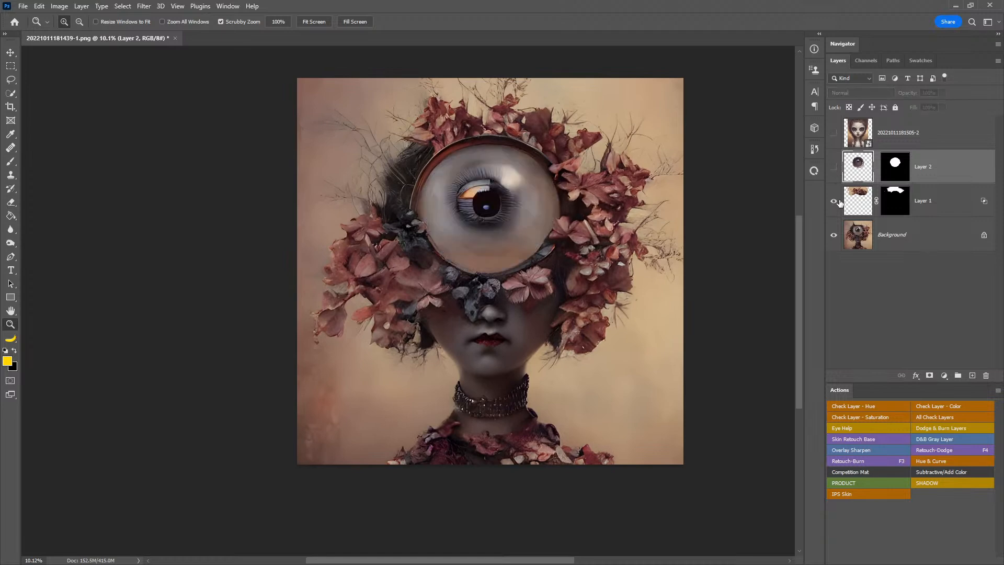
click(920, 234)
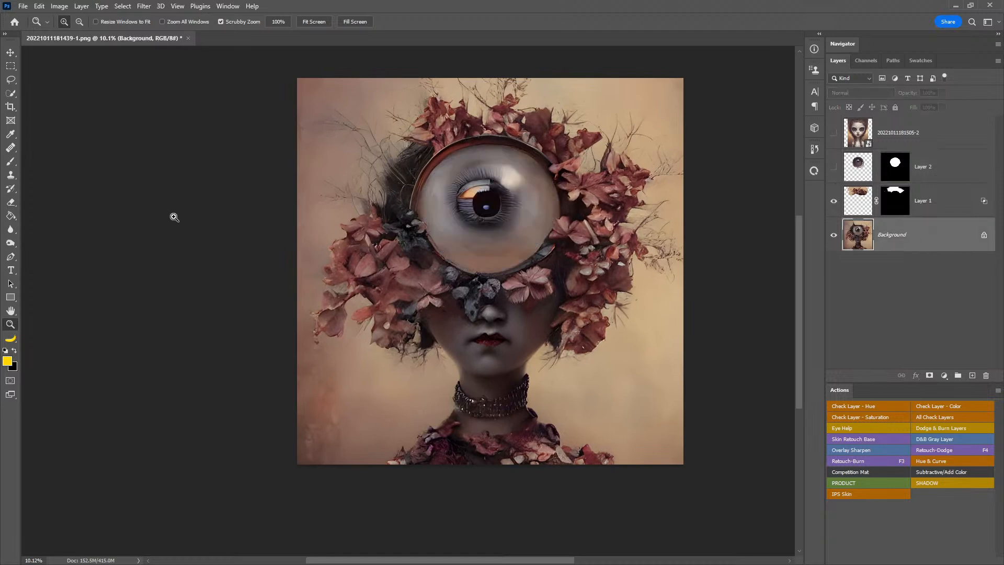
click(833, 166)
click(834, 167)
click(833, 166)
- Show the placed doll image, lasso a loose area around the eye without the bright highlight, and copy it to a new layer
click(836, 135)
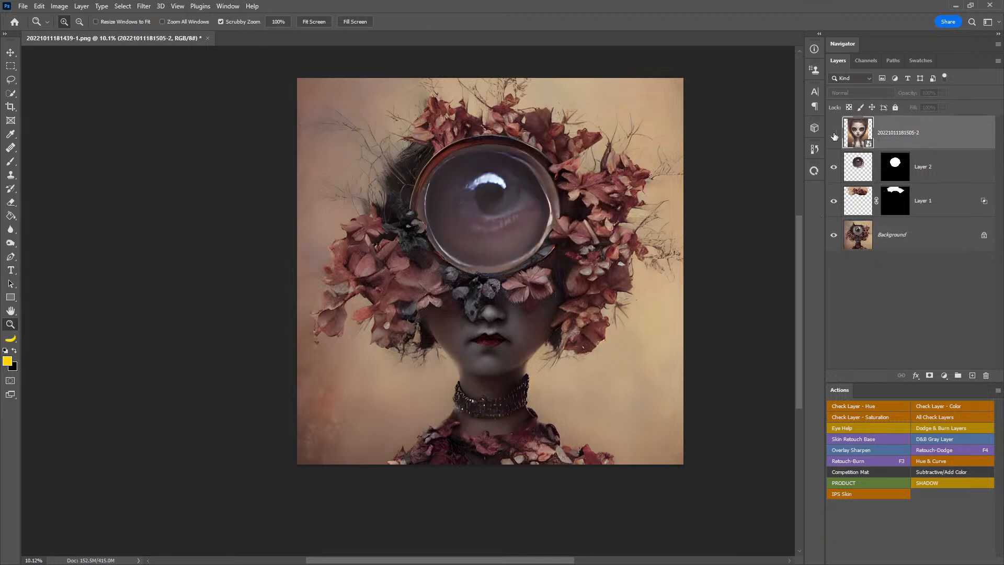
click(834, 134)
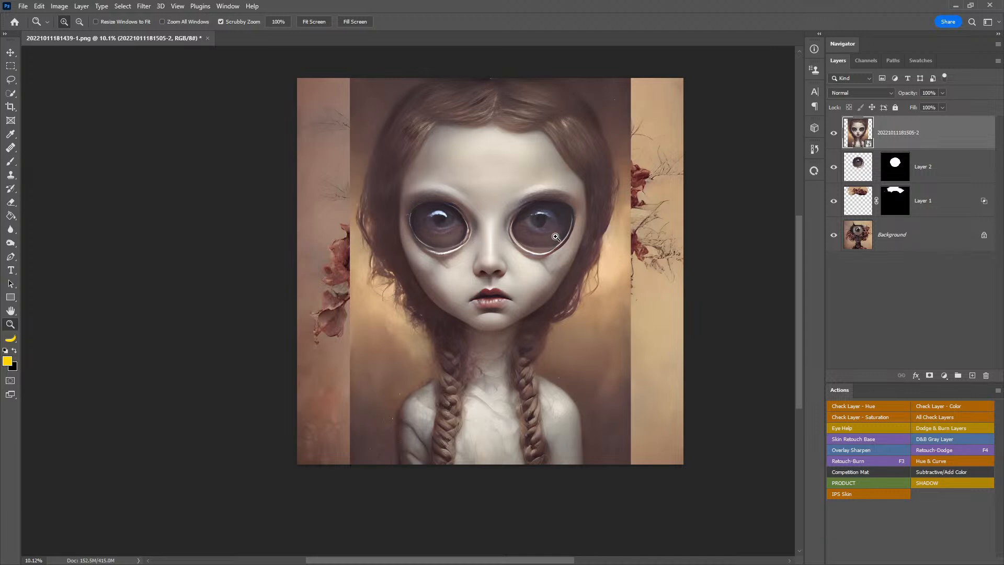
click(11, 67)
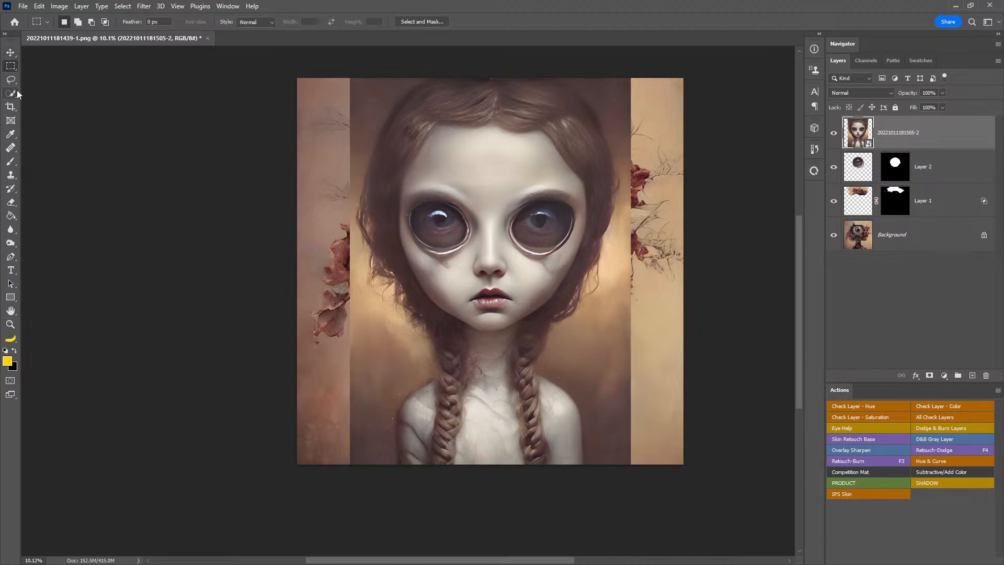
drag(11, 67, 38, 71)
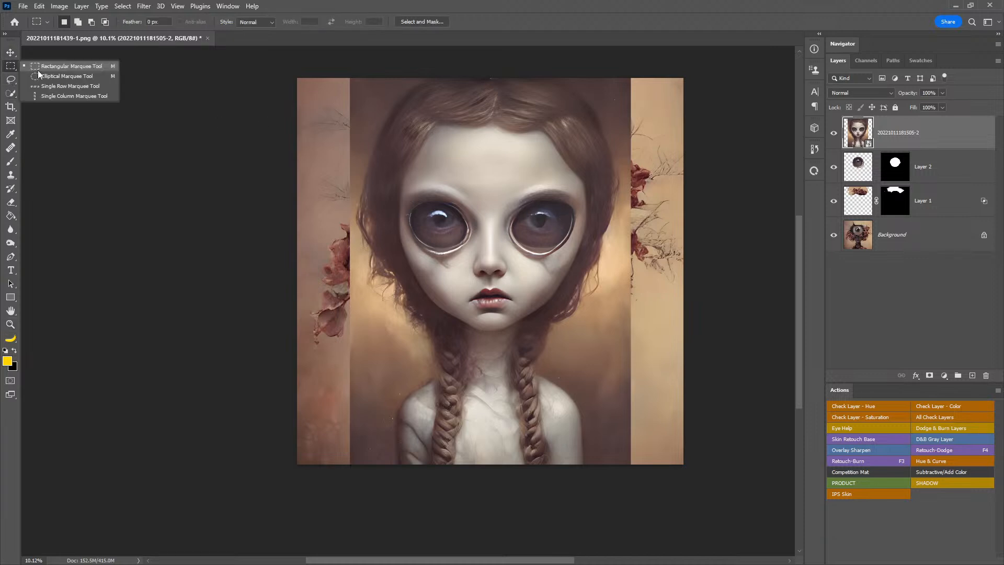
click(11, 79)
mouse_move(480, 224)
mouse_down()
mouse_move(571, 277)
mouse_move(609, 245)
mouse_move(605, 193)
mouse_move(566, 164)
mouse_move(491, 189)
mouse_up()
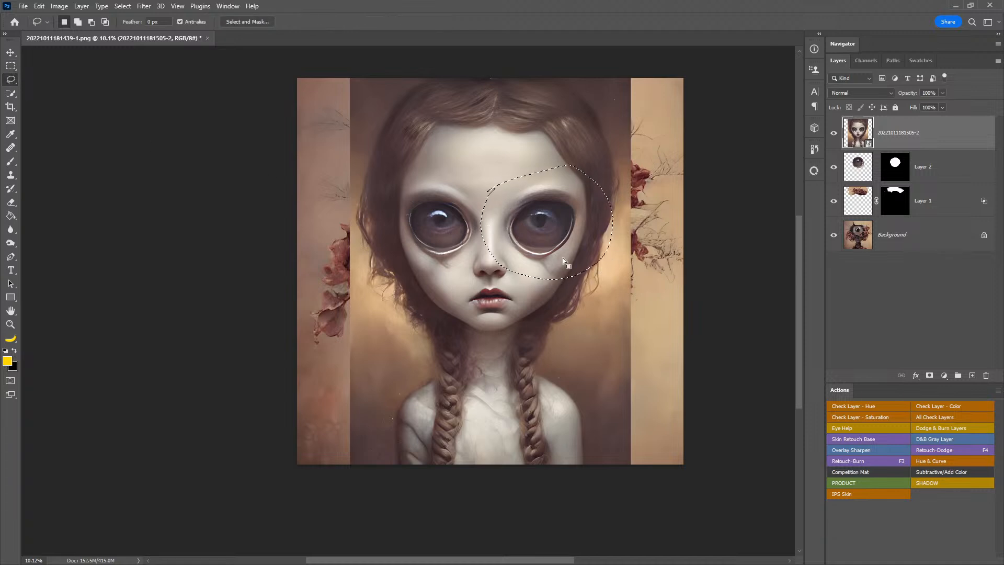
key(ctrl+j)
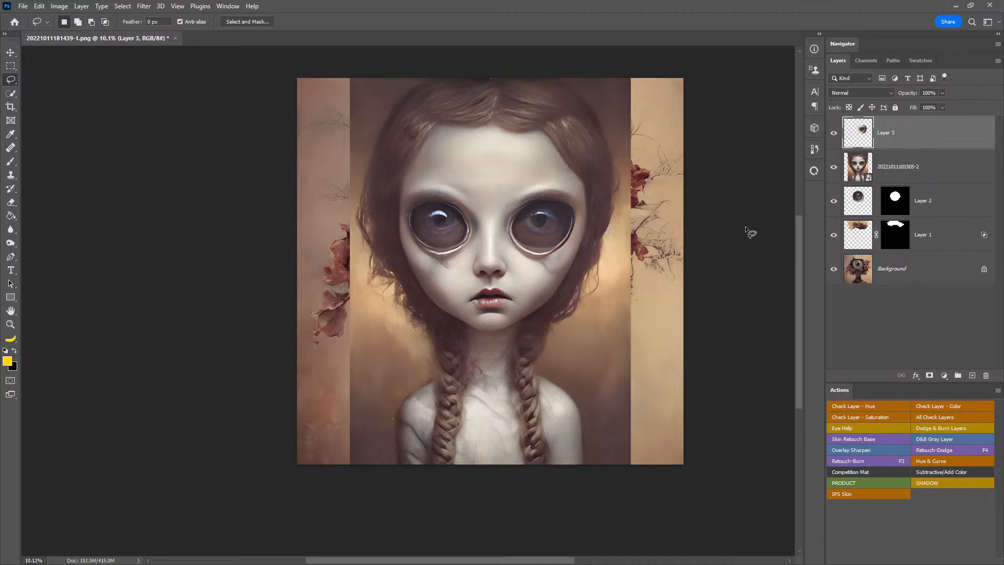
- Hide the placed doll image and Layer 2, and copy Layer 2's mask onto Layer 3
click(916, 175)
click(833, 167)
drag(895, 199, 906, 143)
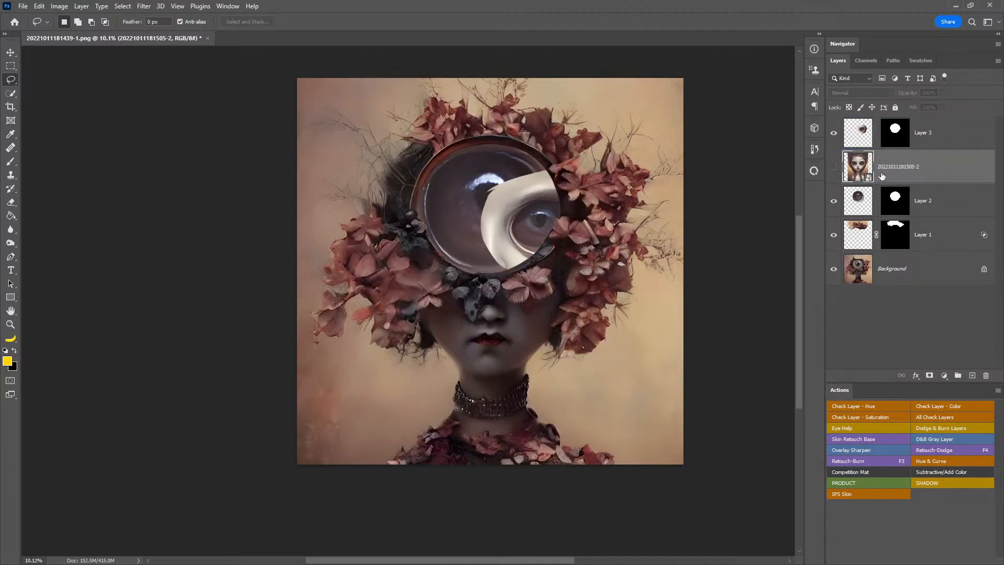
click(836, 201)
click(866, 134)
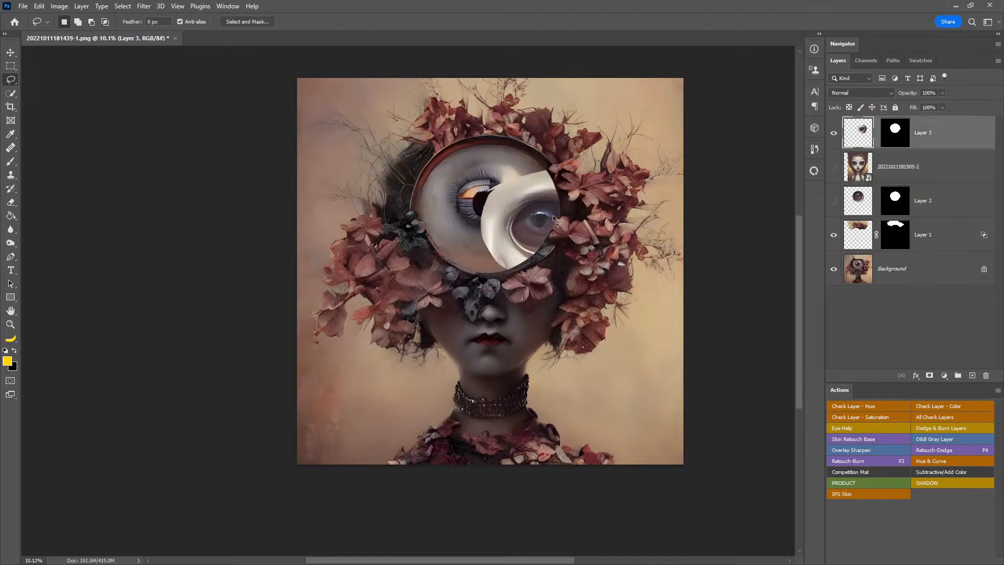
- Transform Layer 3's eye to about 180% and position it so the pupil sits centred inside the rim
key(ctrl+t)
drag(512, 200, 434, 180)
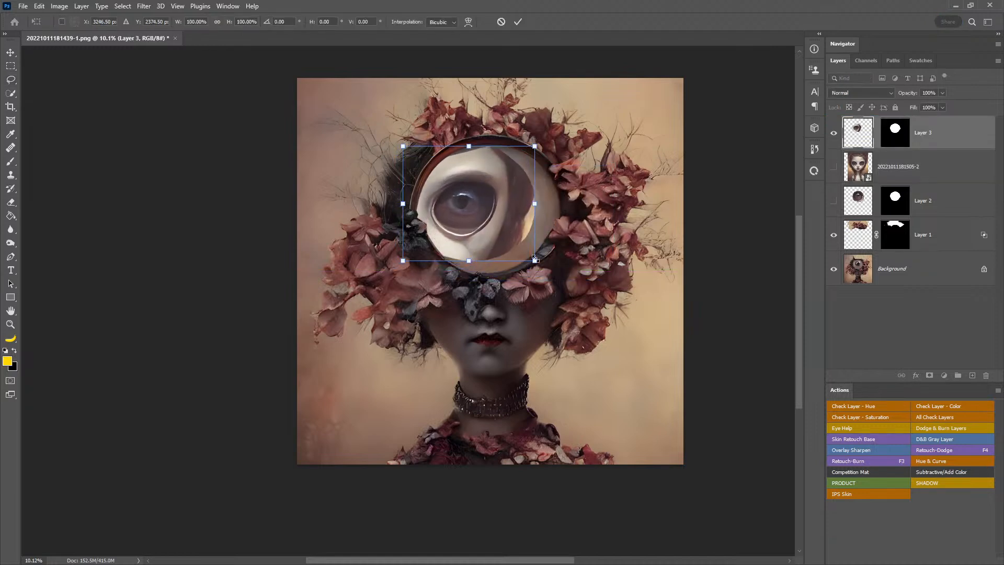
drag(533, 262, 654, 363)
drag(567, 306, 539, 258)
drag(631, 320, 675, 361)
drag(584, 317, 565, 291)
drag(657, 335, 644, 323)
drag(571, 260, 576, 268)
drag(649, 331, 619, 314)
drag(577, 267, 573, 264)
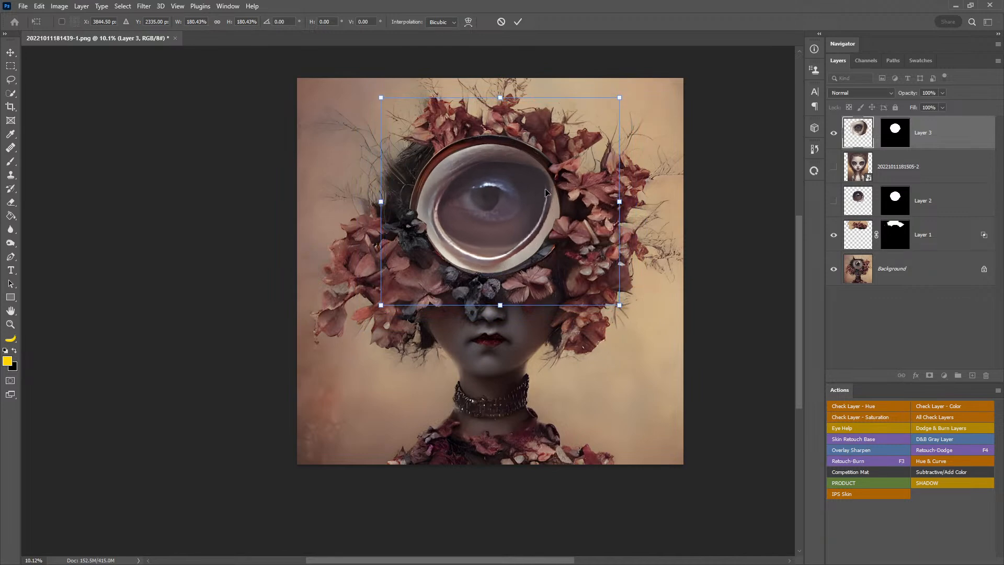
key(ctrl+plus)
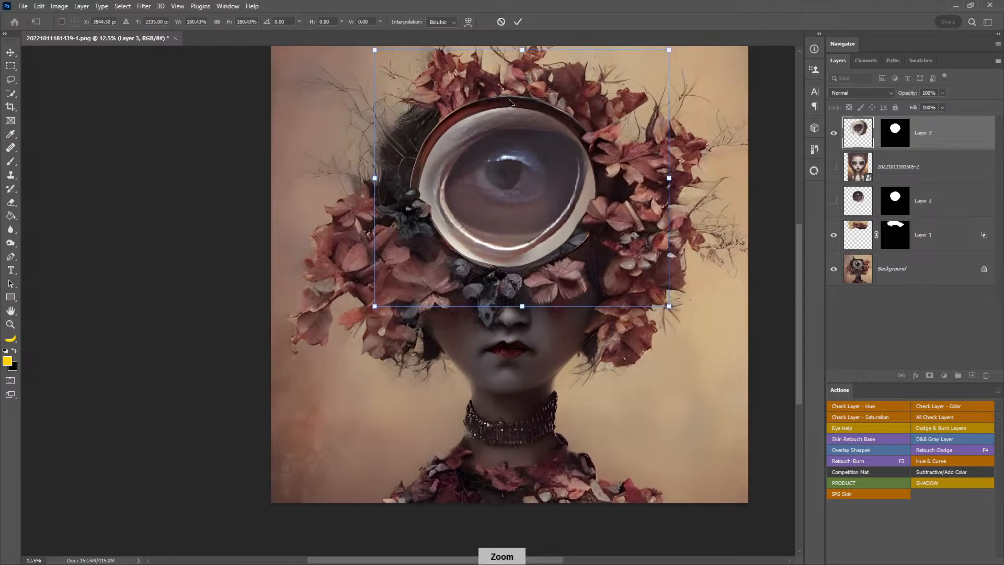
key(Return)
key(l)
drag(596, 145, 586, 183)
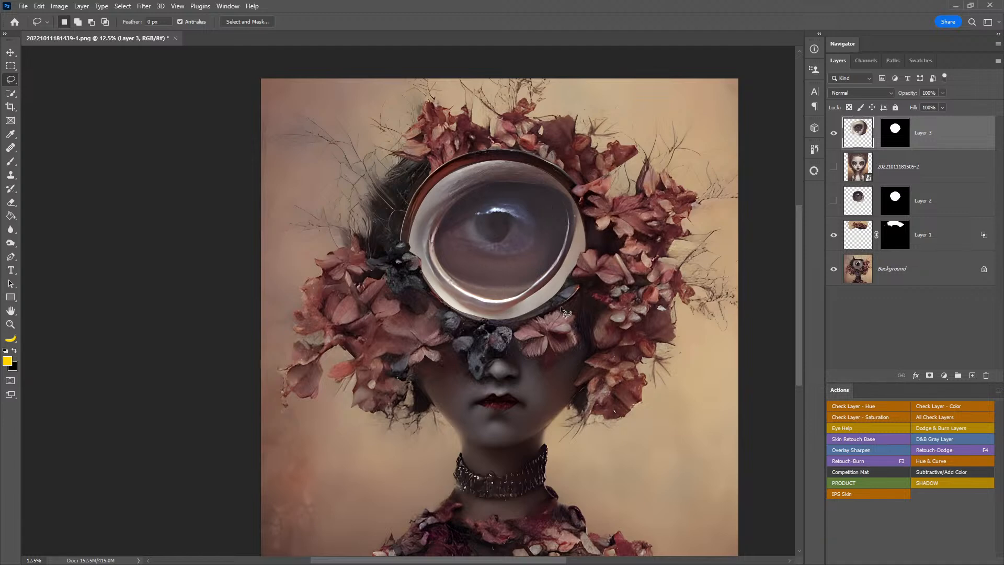
click(920, 178)
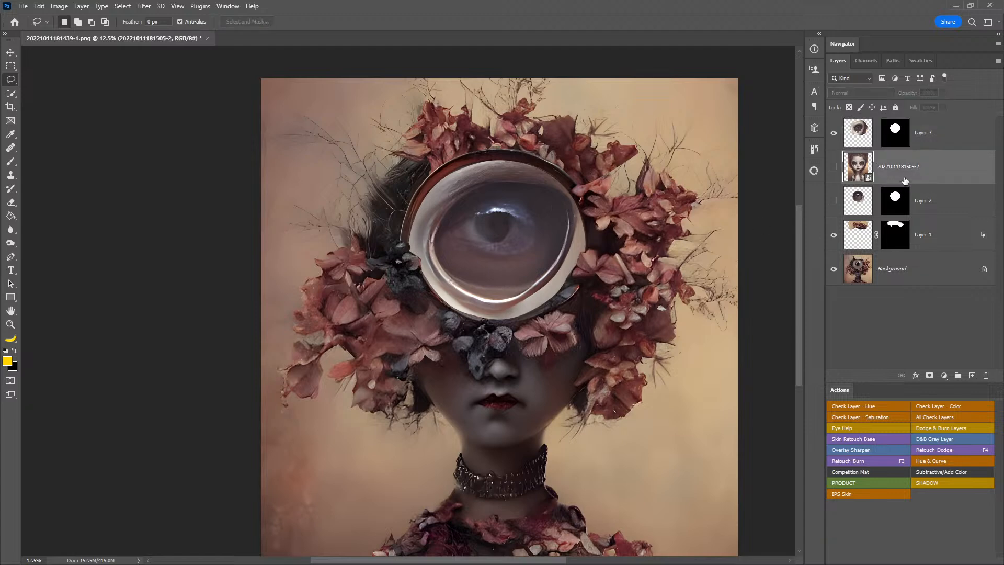
key(Delete)
click(833, 166)
key(Delete)
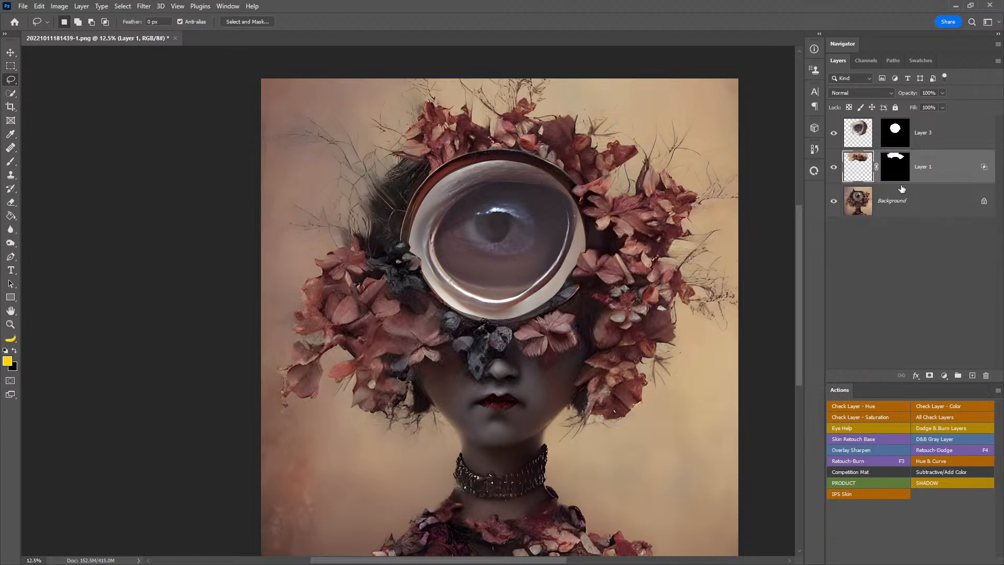
- Add a Curves adjustment clipped to Layer 3 and darken the eye with a point at input 152, output 79
click(895, 141)
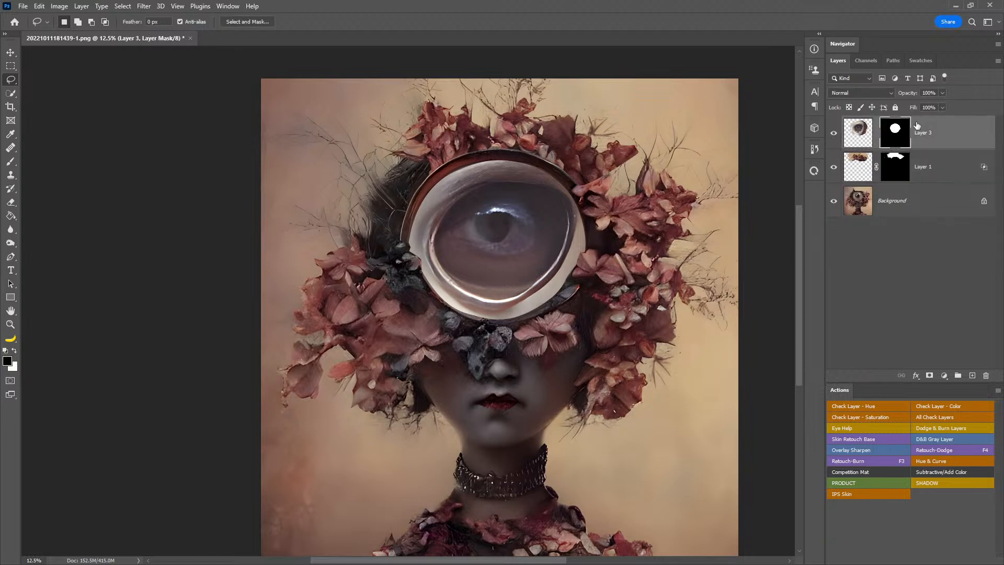
click(858, 132)
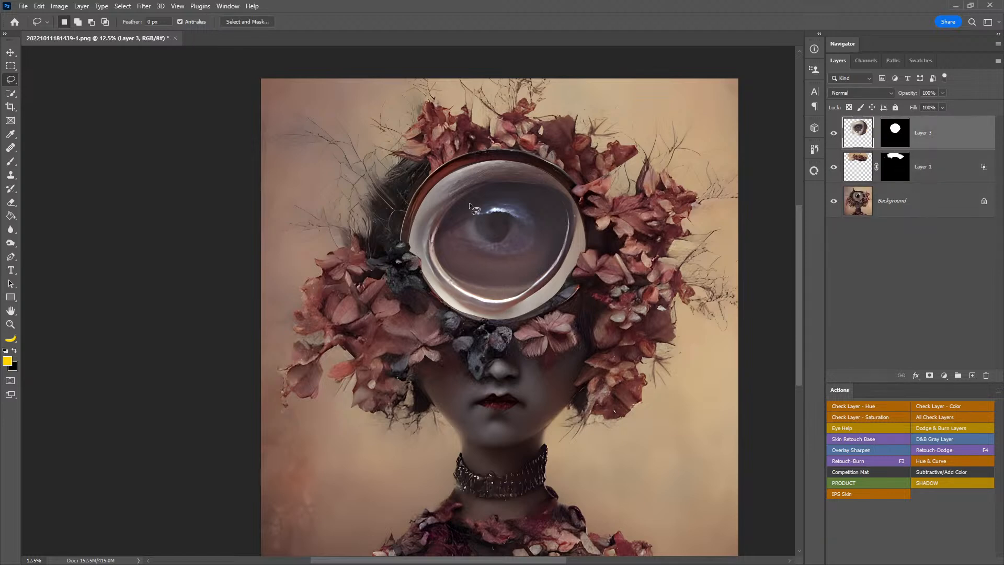
key(b)
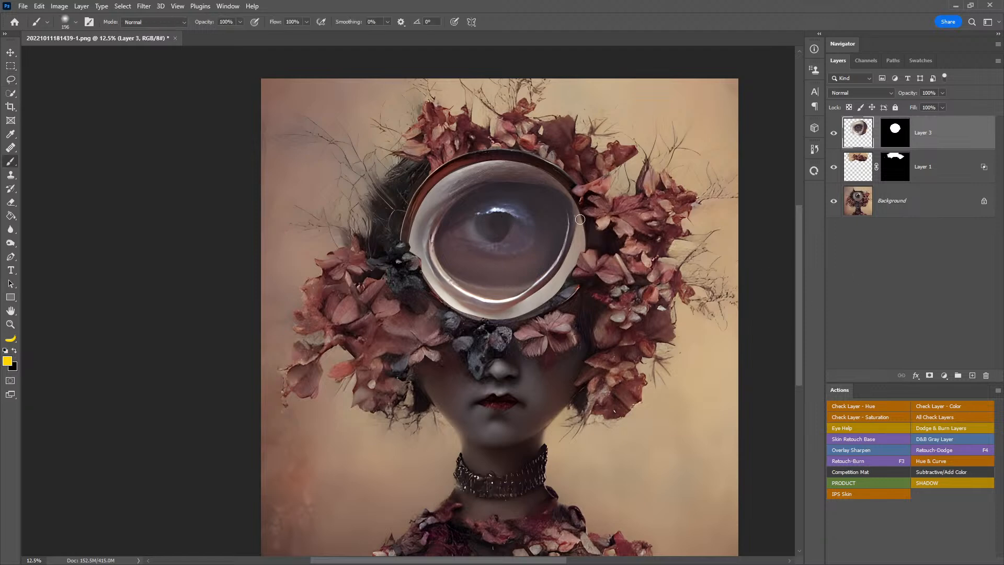
click(944, 375)
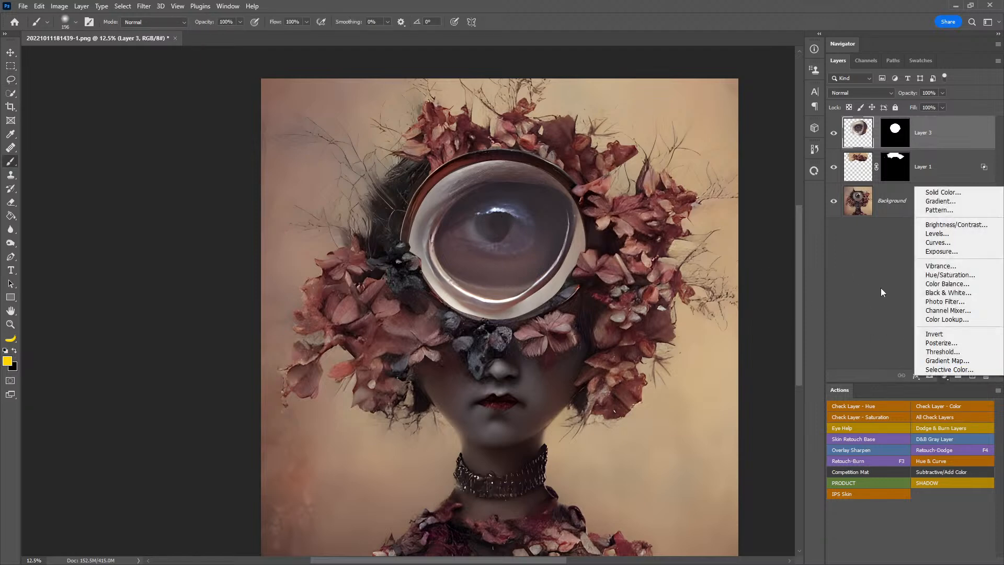
click(937, 238)
drag(685, 216, 704, 228)
click(700, 309)
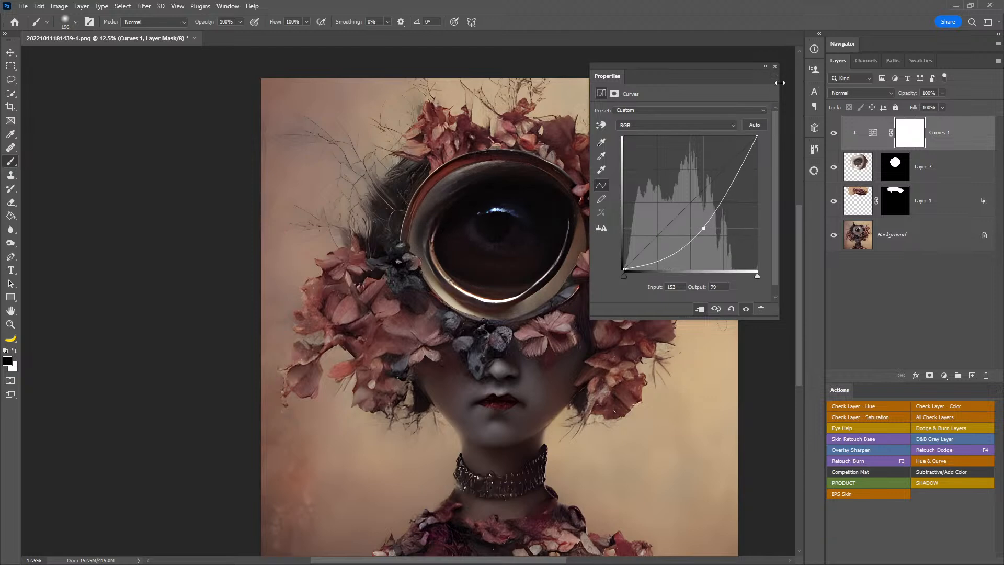
click(774, 66)
- Add a clipped Hue/Saturation adjustment above Curves 1 and colorize the eye with hue 0 and low saturation
click(944, 375)
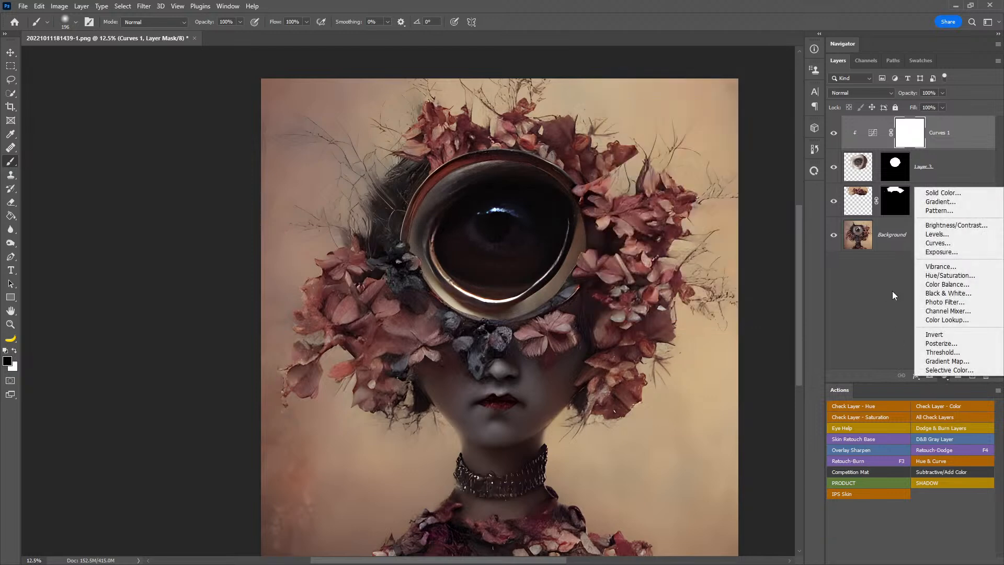
click(936, 277)
click(699, 310)
click(668, 204)
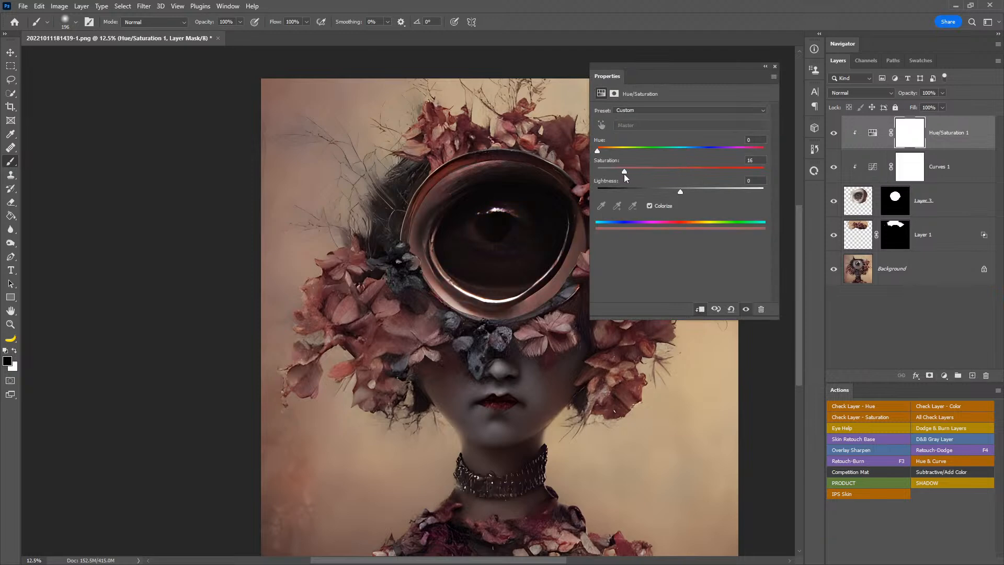
click(774, 67)
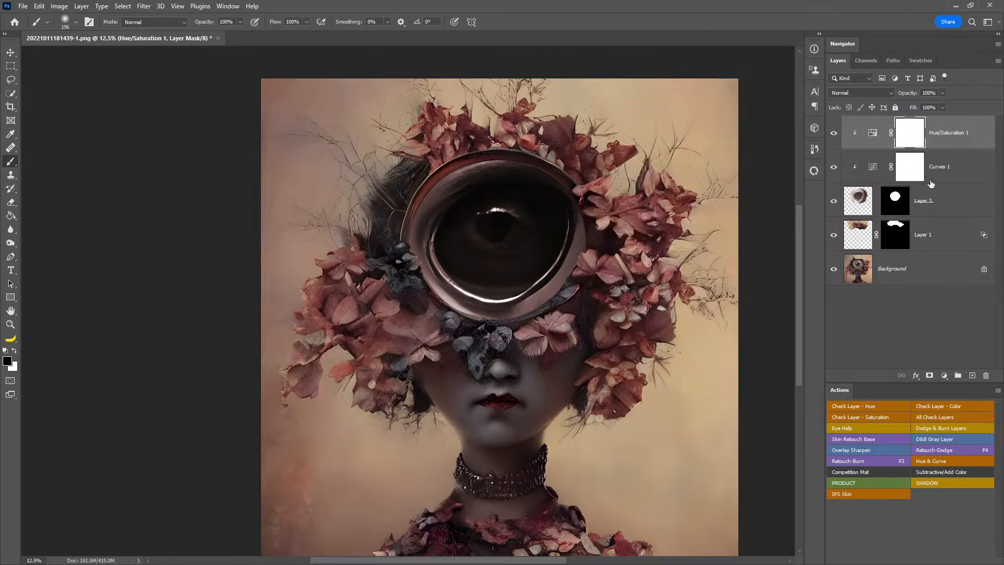
- Group the Hue/Saturation 1 and Curves 1 adjustments and give the group a black mask
shift+click(955, 171)
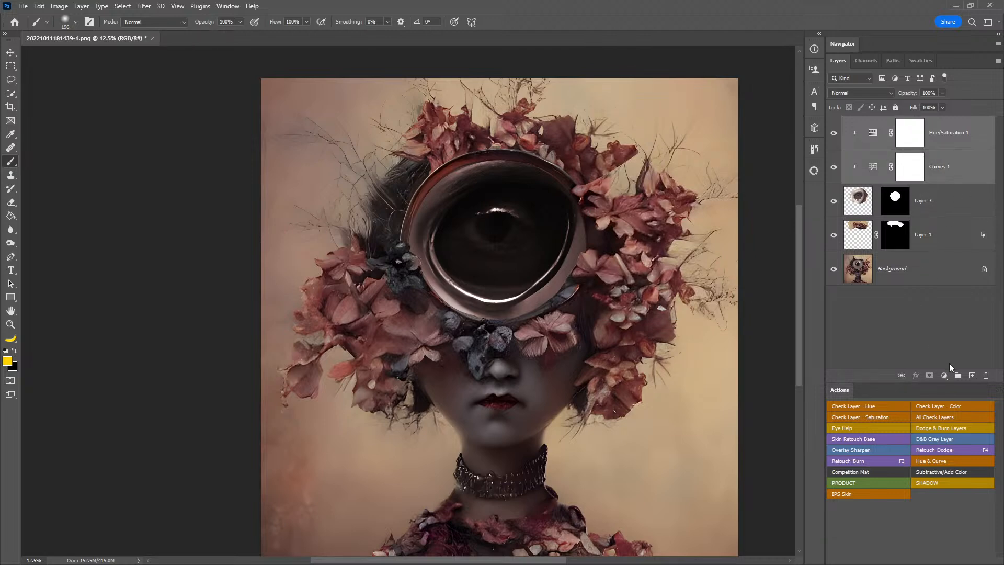
click(958, 375)
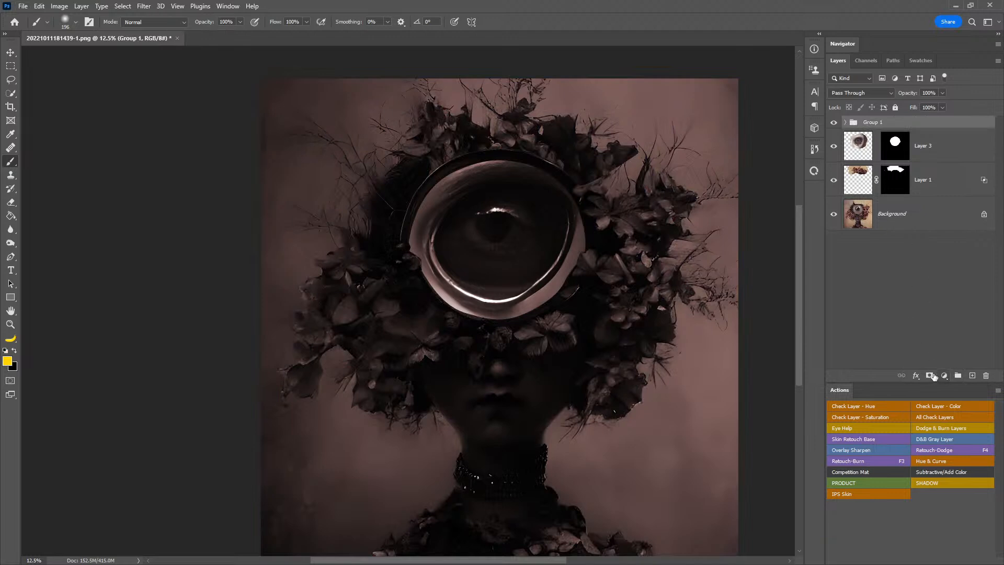
alt+click(929, 375)
- Paint white on the group's mask with a soft brush of about 228 px to darken the eye's lower-right edge
alt+right_click(567, 255)
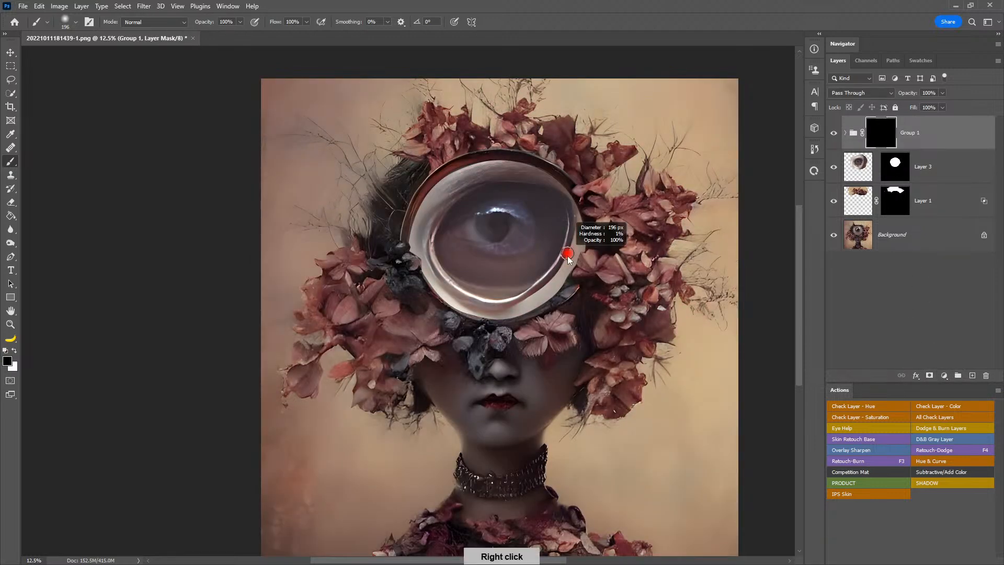
key(x)
mouse_move(581, 232)
mouse_down()
mouse_move(574, 277)
mouse_move(578, 230)
mouse_move(539, 309)
mouse_up()
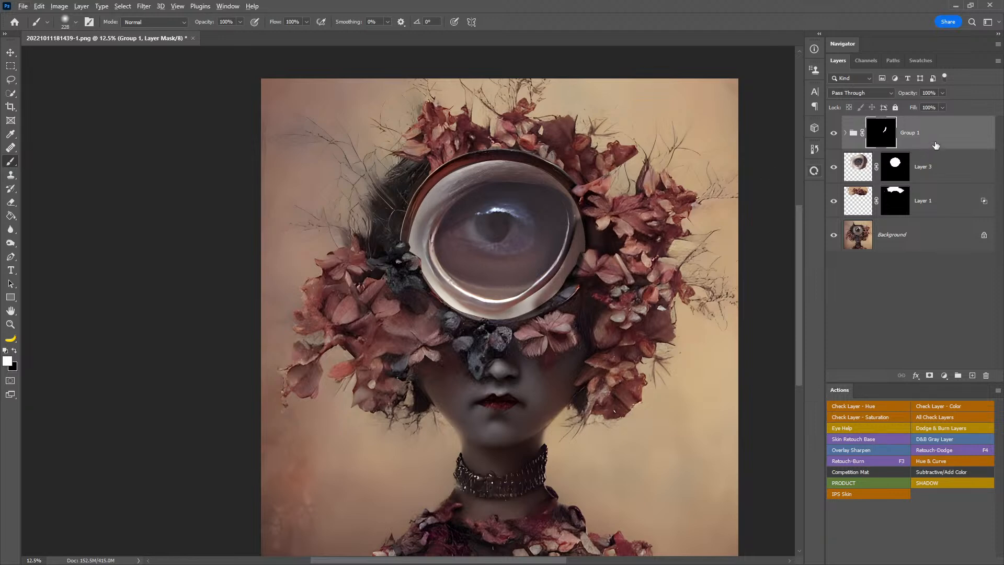
- Expand Group 1 and replace the Curves 1 mask with a copy of Layer 3's mask
click(844, 133)
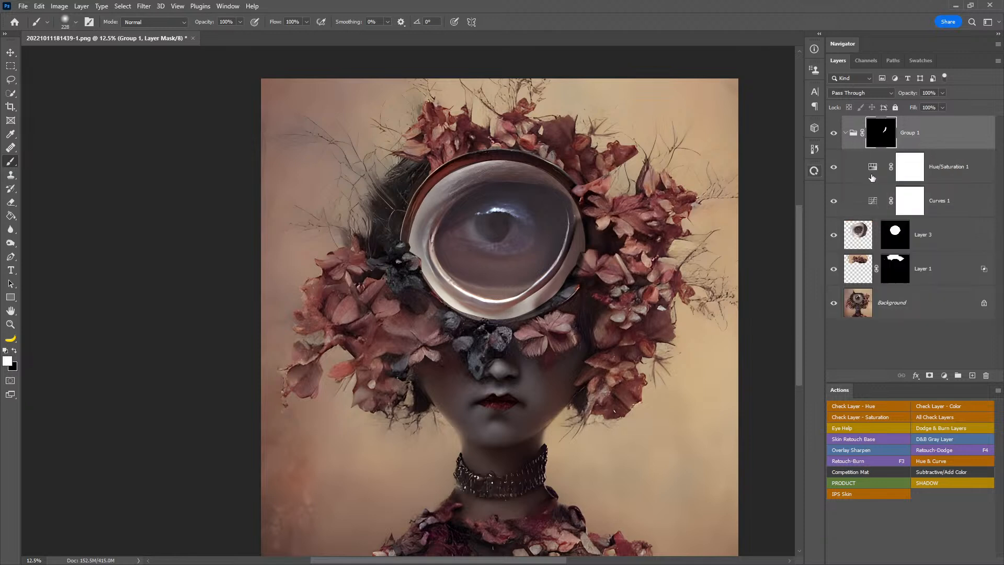
drag(895, 236, 936, 216)
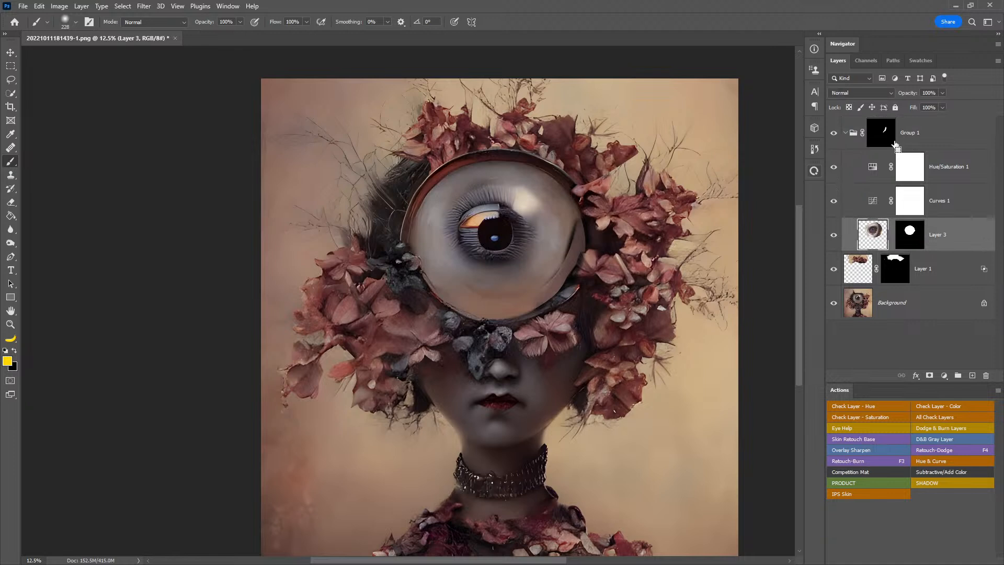
key(ctrl+z)
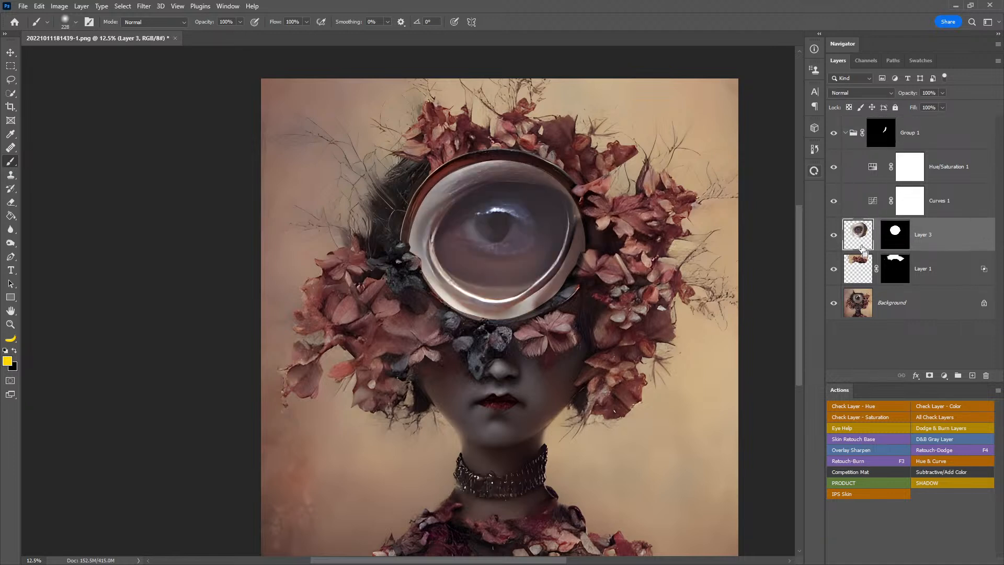
drag(896, 235, 914, 214)
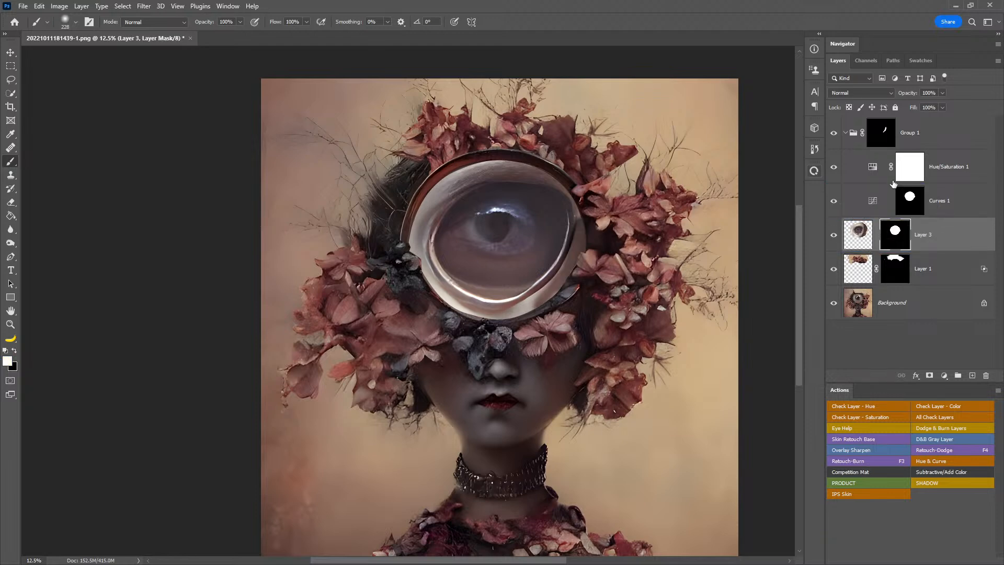
- Paint white on Group 1's mask with a soft 228 px brush around the rim's inside edge to darken the whole eye border
click(875, 137)
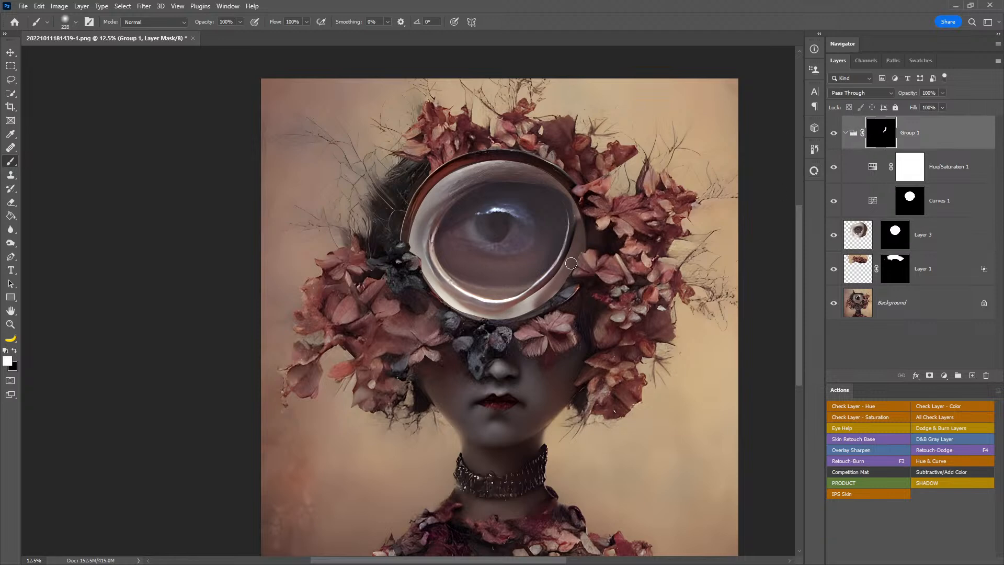
mouse_move(502, 314)
mouse_down()
mouse_move(464, 313)
mouse_move(438, 296)
mouse_move(420, 218)
mouse_move(427, 194)
mouse_move(438, 192)
mouse_move(420, 225)
mouse_move(461, 179)
mouse_move(492, 171)
mouse_move(459, 168)
mouse_move(525, 171)
mouse_move(541, 178)
mouse_move(506, 173)
mouse_move(566, 218)
mouse_up()
alt+right_click(566, 218)
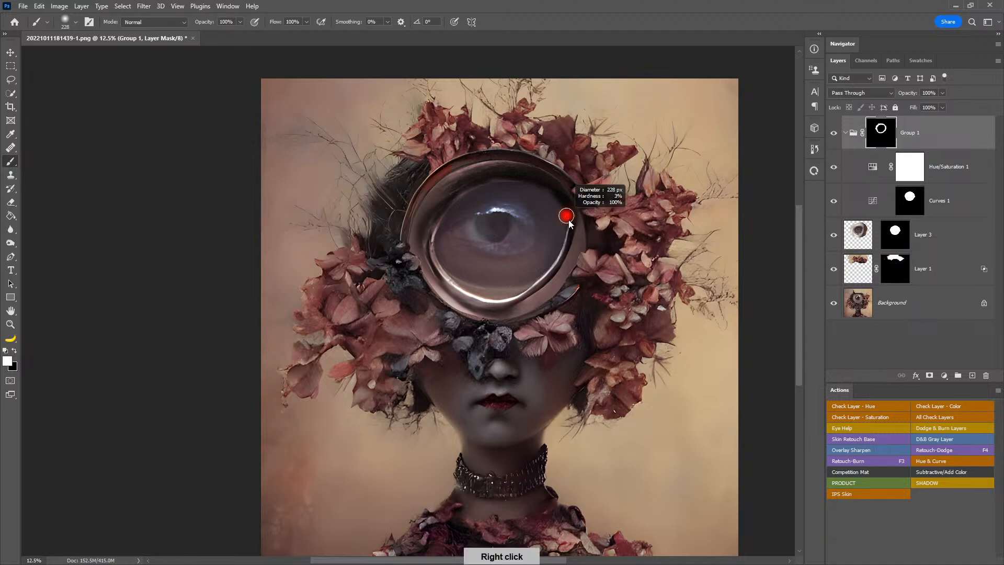
alt+right_click(528, 220)
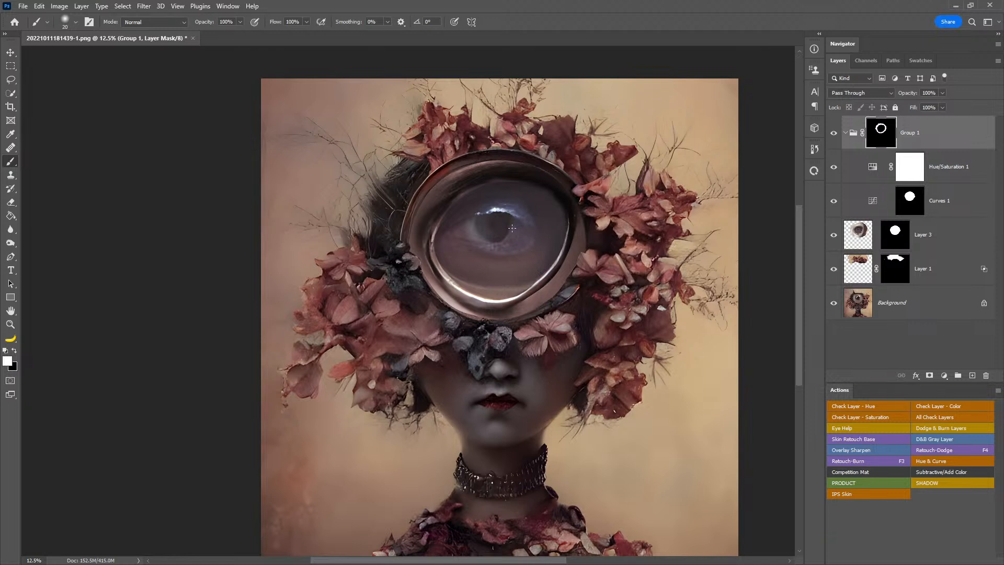
click(10, 324)
drag(513, 294, 680, 313)
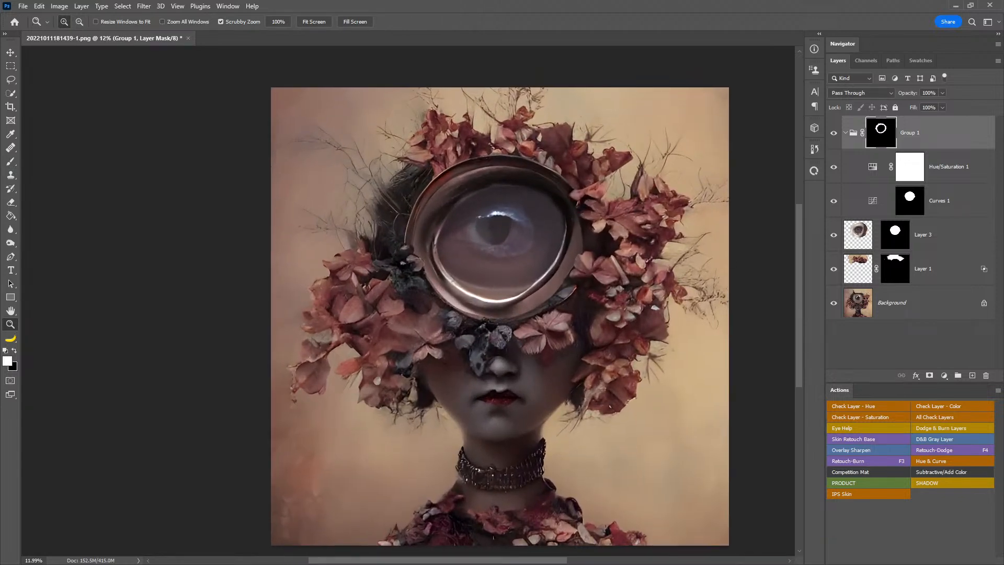
key(alt+Tab)
scroll(517, 256, down, 5)
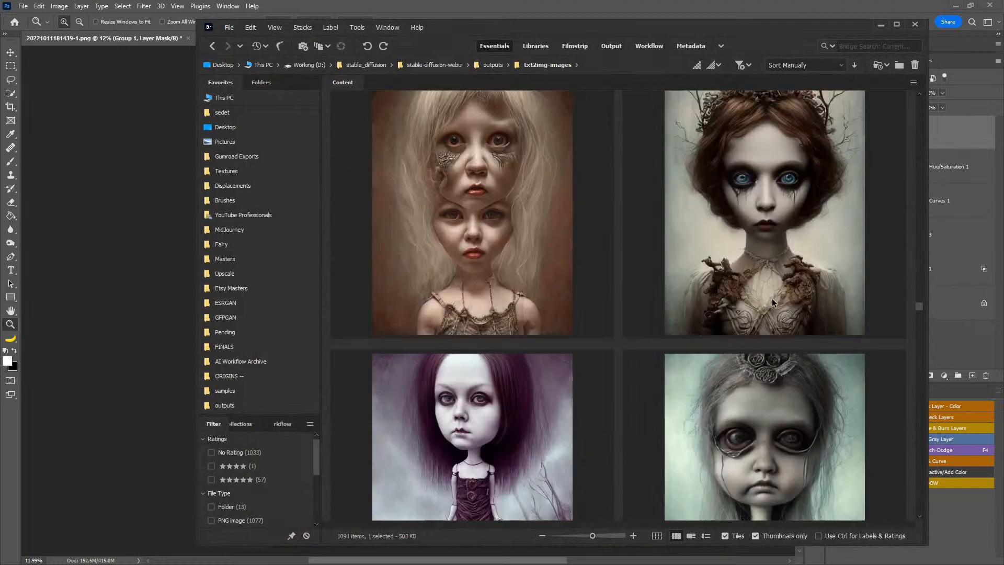
click(216, 49)
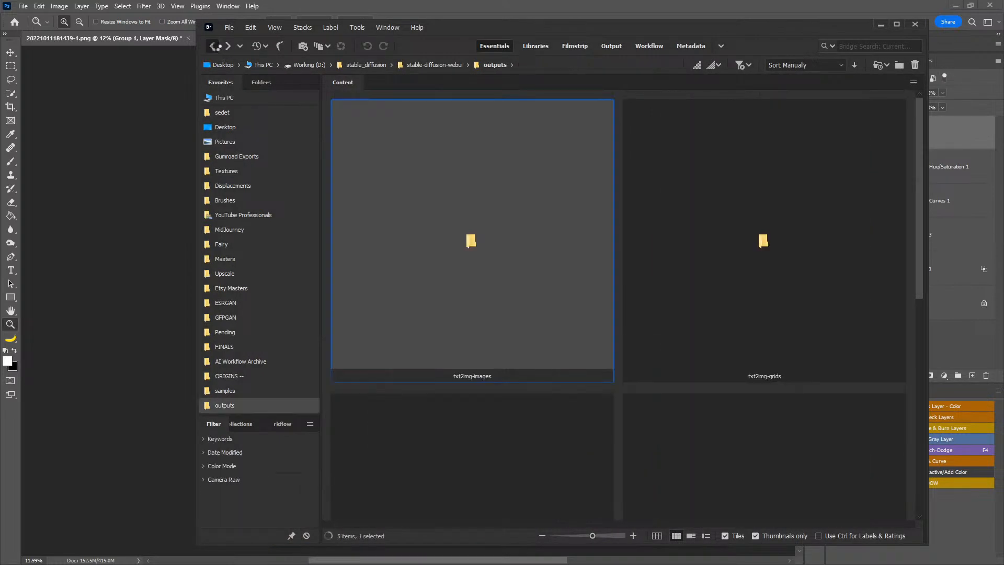
double_click(735, 281)
scroll(520, 266, down, 5)
drag(525, 298, 285, 320)
drag(361, 330, 521, 301)
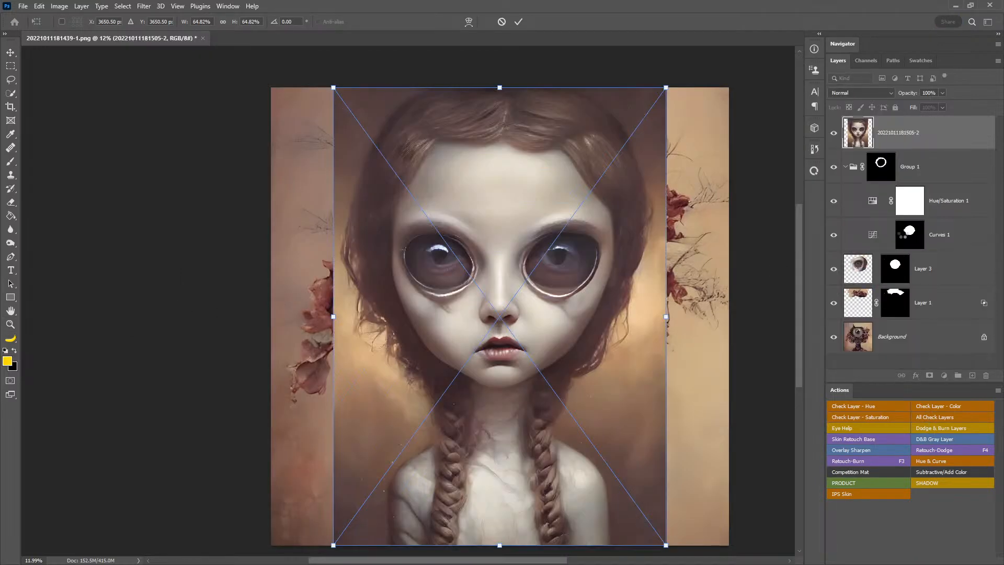
key(Return)
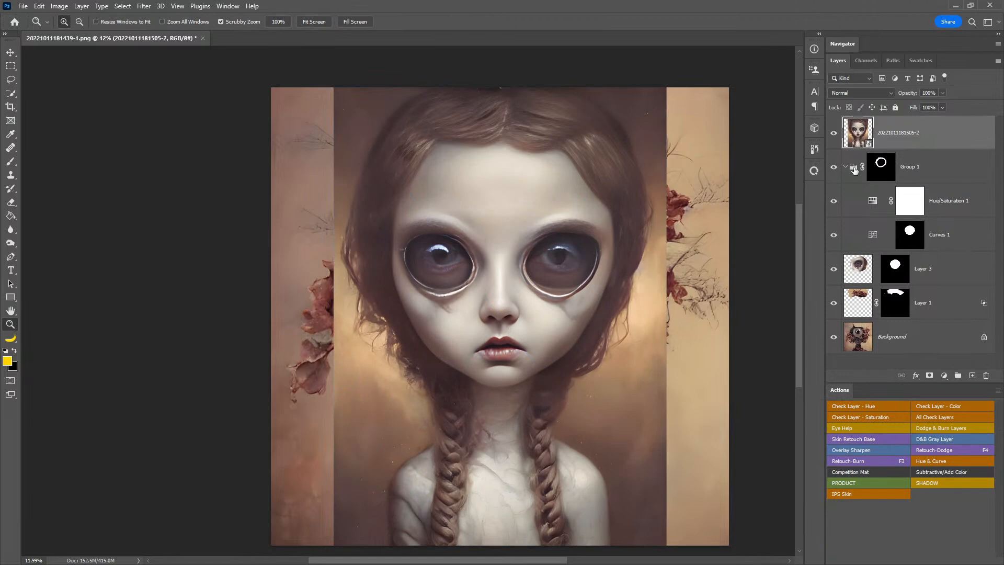
- Copy a rectangle containing both doll eyes from the placed image to a new layer and delete the placed image layer
click(835, 178)
click(10, 66)
drag(363, 176, 623, 314)
key(ctrl+j)
drag(930, 167, 986, 376)
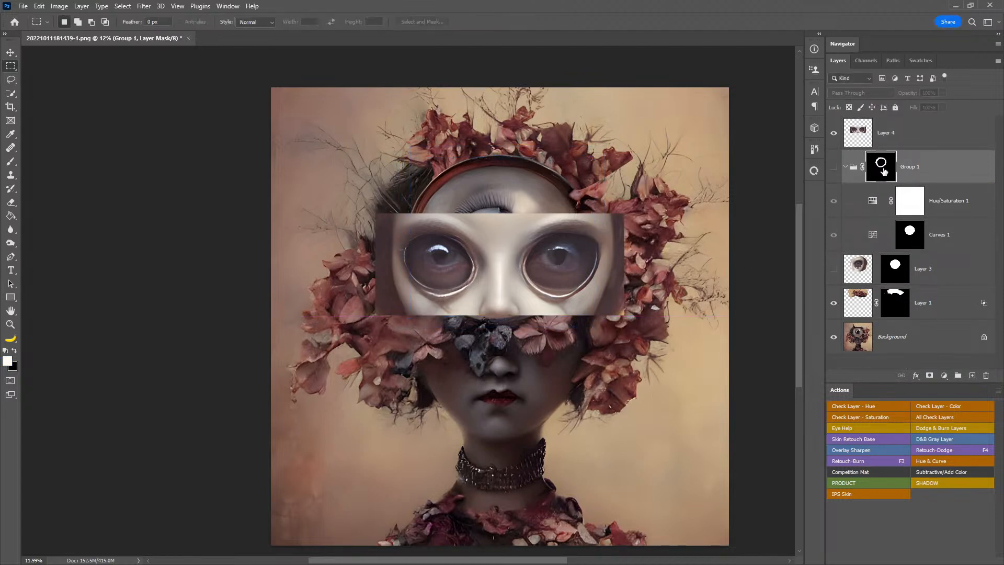
- Keep Group 1 hidden and copy Layer 3's circular mask onto Layer 4
click(833, 168)
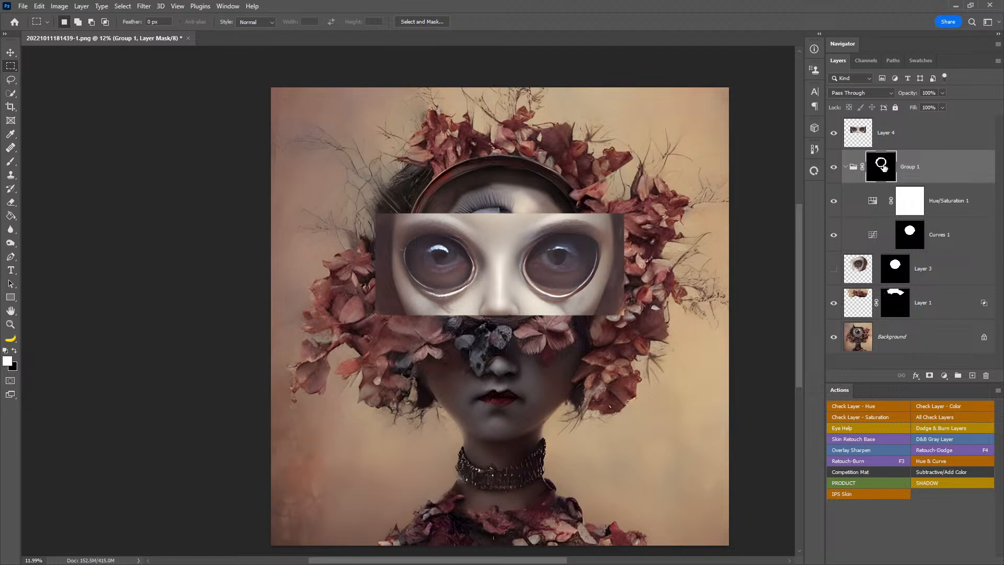
click(892, 133)
click(834, 166)
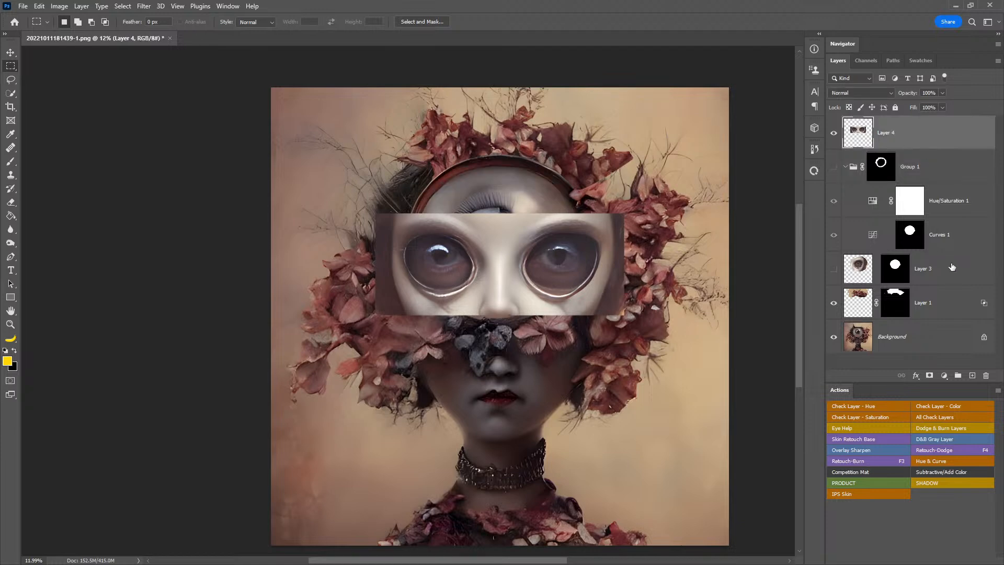
drag(910, 249, 894, 133)
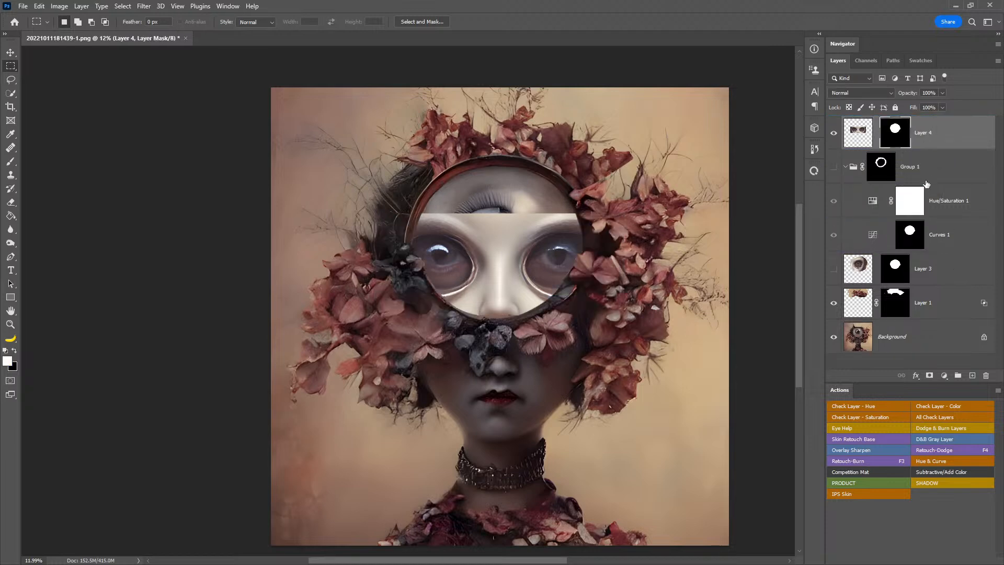
- Scale Layer 4's image to about 167% independently of its mask and position one eye in the rim's left half
click(865, 140)
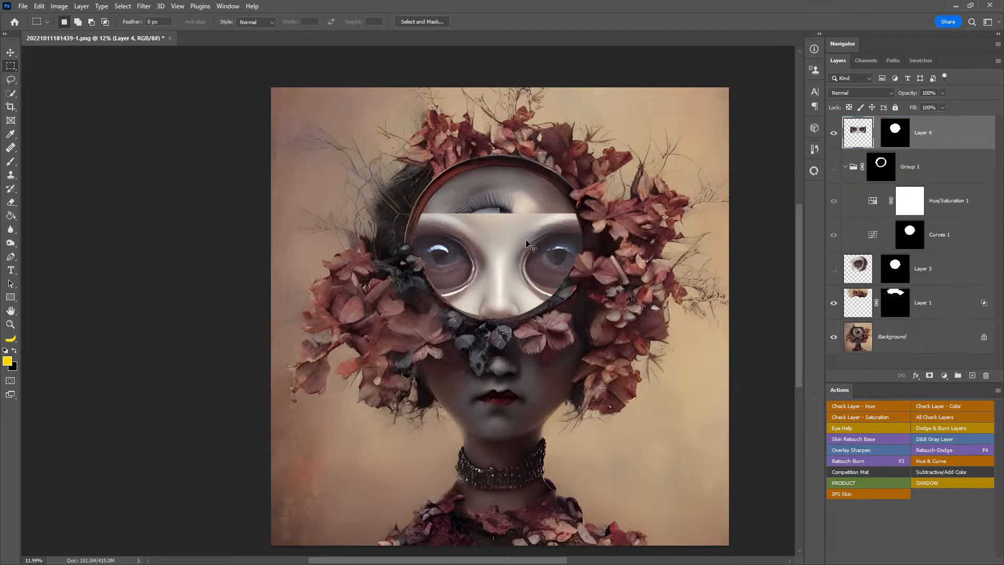
key(ctrl+t)
drag(483, 240, 494, 212)
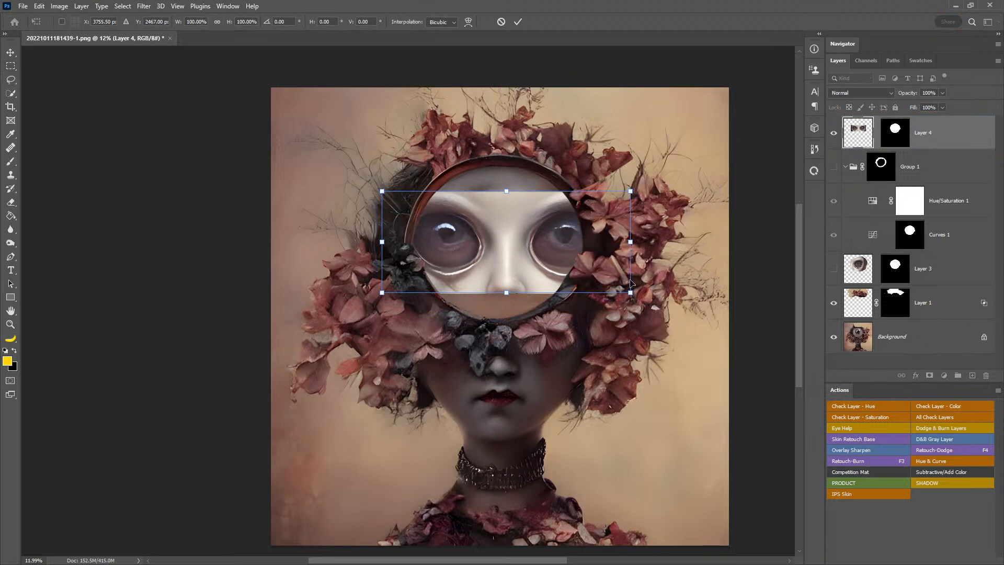
drag(630, 292, 705, 358)
drag(618, 322, 594, 298)
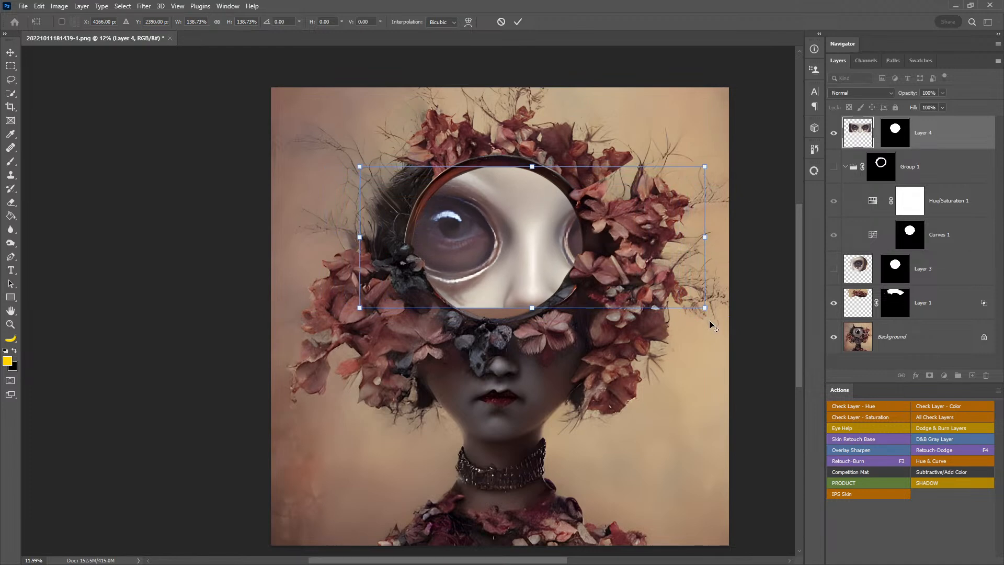
drag(703, 308, 733, 336)
drag(567, 285, 577, 290)
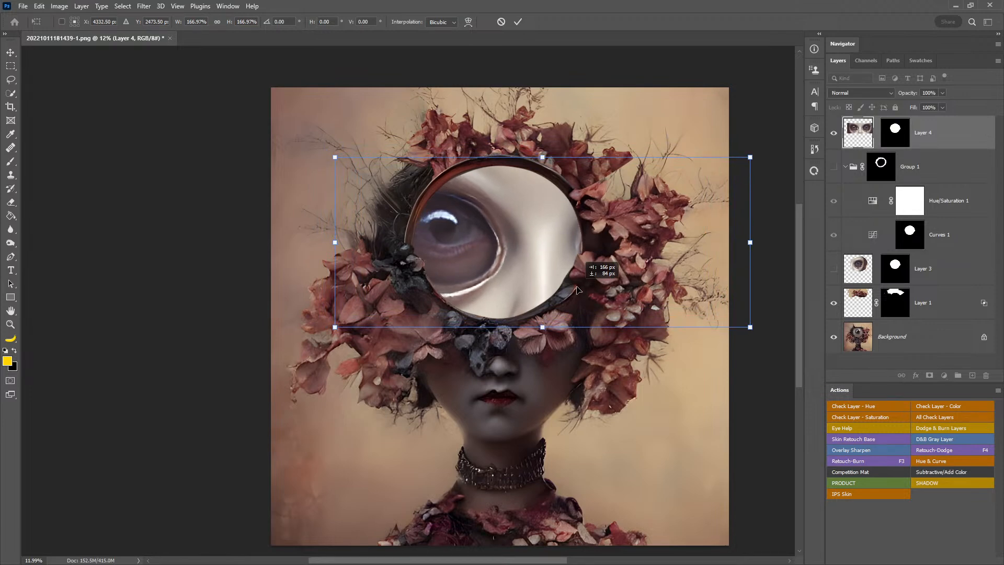
drag(577, 290, 580, 290)
key(m)
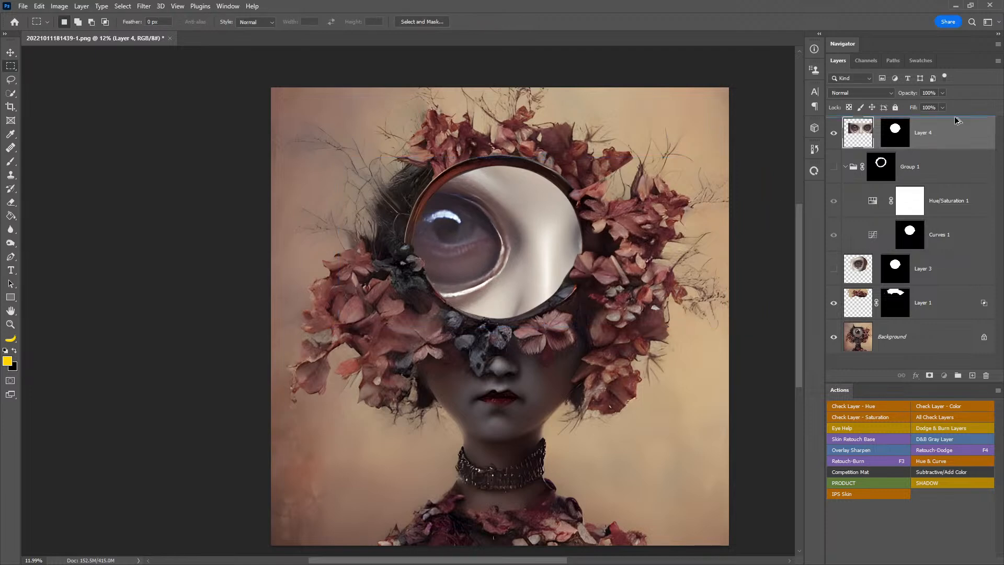
- Duplicate Layer 4 and group the copy under a mask that reveals only a rectangle from the rim's right edge outward
key(ctrl+j)
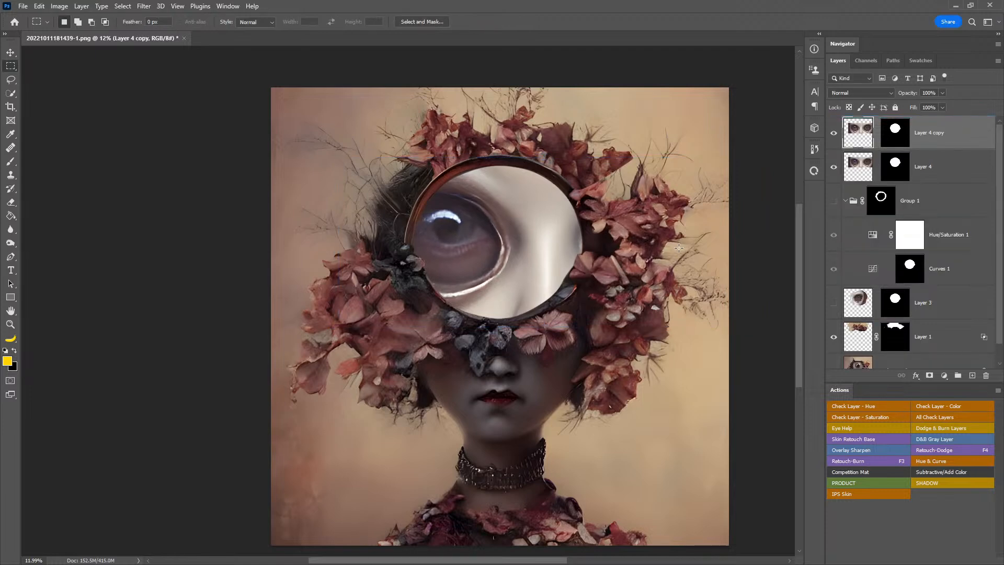
drag(383, 135, 762, 345)
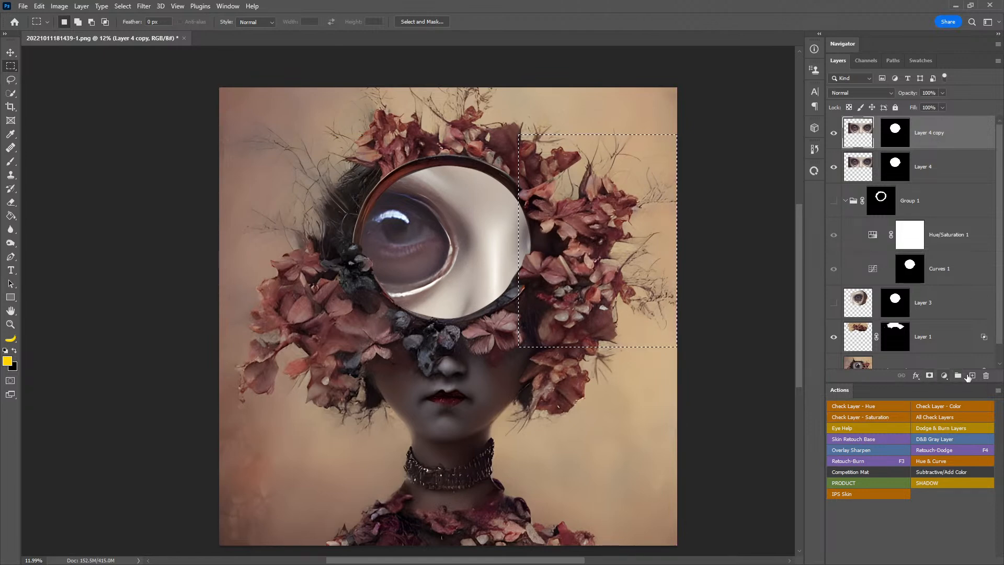
click(958, 375)
click(929, 375)
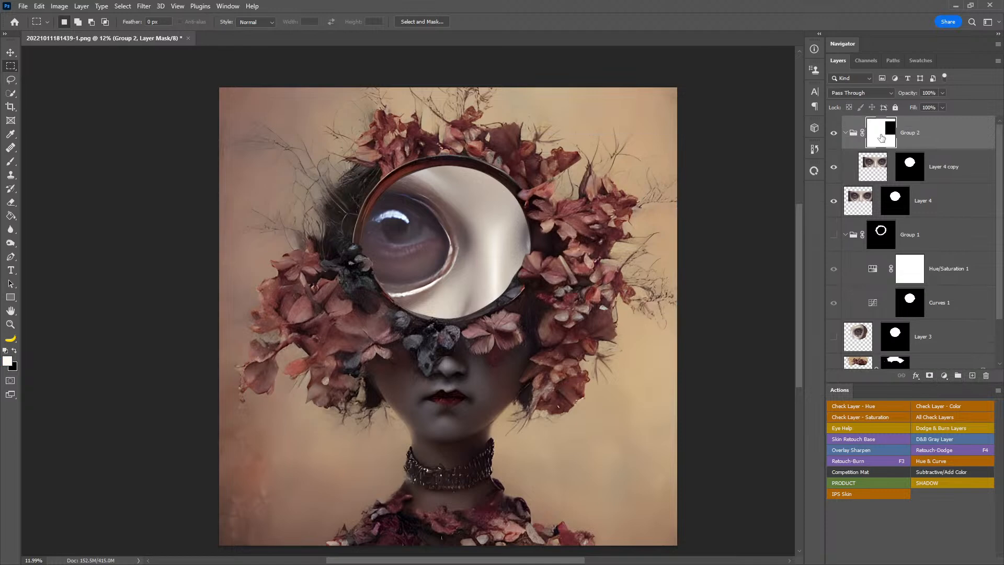
key(ctrl+i)
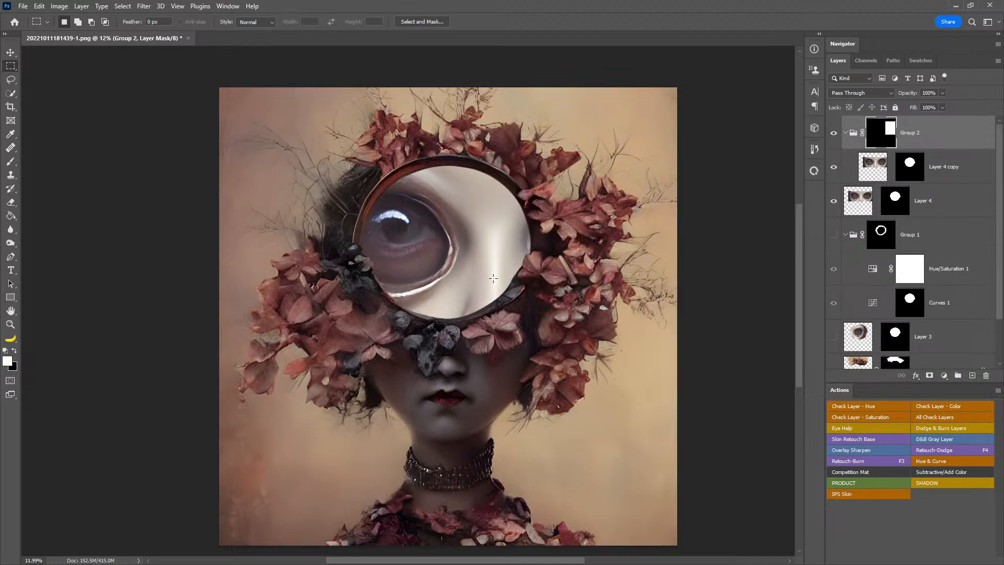
- Move Group 2 and its mask left until the second eye sits in the rim's right half, nudging it into alignment
key(v)
drag(543, 265, 465, 265)
drag(546, 286, 553, 284)
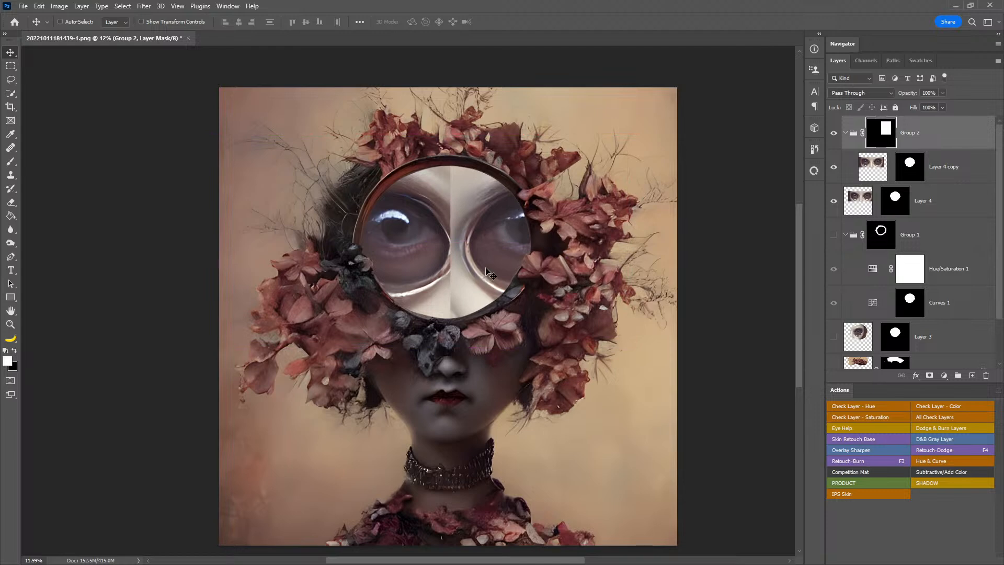
key(shift+Left)
key(shift+Left)
key(shift+Left)
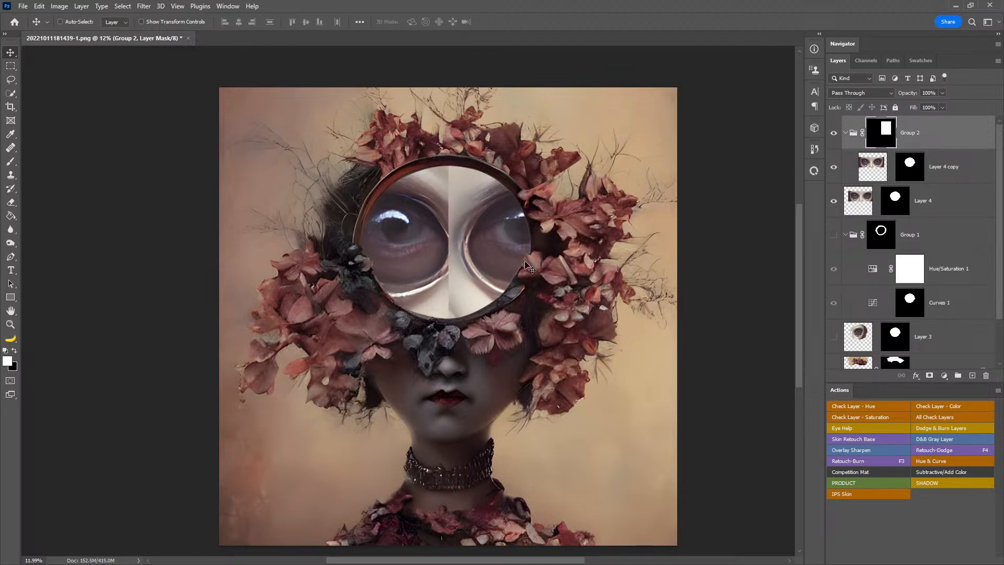
- Paint white and black on Group 2's mask with a soft brush of about 132 px to blend the seam between the eyes
key(z)
click(454, 252)
click(453, 251)
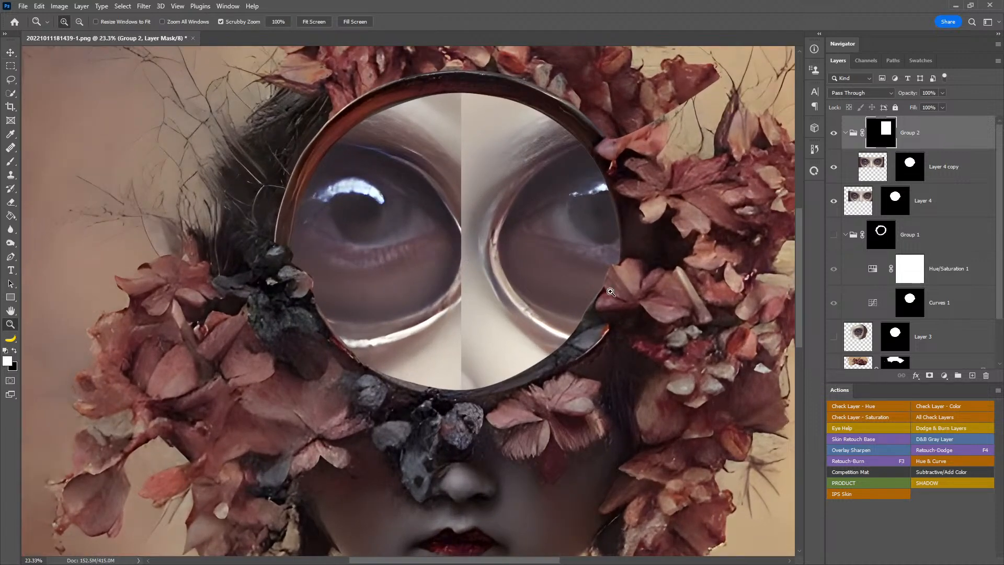
key(b)
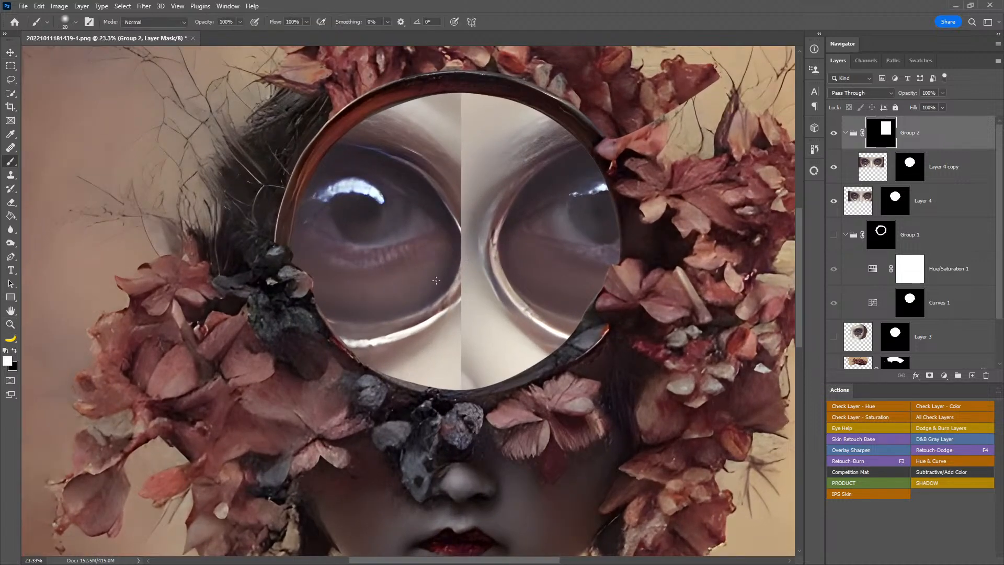
alt+right_click(466, 294)
mouse_move(453, 287)
mouse_down()
mouse_move(459, 371)
mouse_move(449, 321)
mouse_move(458, 315)
mouse_move(477, 357)
mouse_move(488, 336)
mouse_move(540, 395)
mouse_move(536, 369)
mouse_move(502, 355)
mouse_move(478, 321)
mouse_move(466, 273)
mouse_move(475, 193)
mouse_move(500, 154)
mouse_move(471, 142)
mouse_move(471, 110)
mouse_move(457, 176)
mouse_move(456, 134)
mouse_move(504, 111)
mouse_move(493, 119)
mouse_move(520, 79)
mouse_move(542, 167)
mouse_move(509, 220)
mouse_move(514, 178)
mouse_up()
key(x)
alt+right_click(496, 215)
key(x)
drag(494, 225, 497, 232)
key(x)
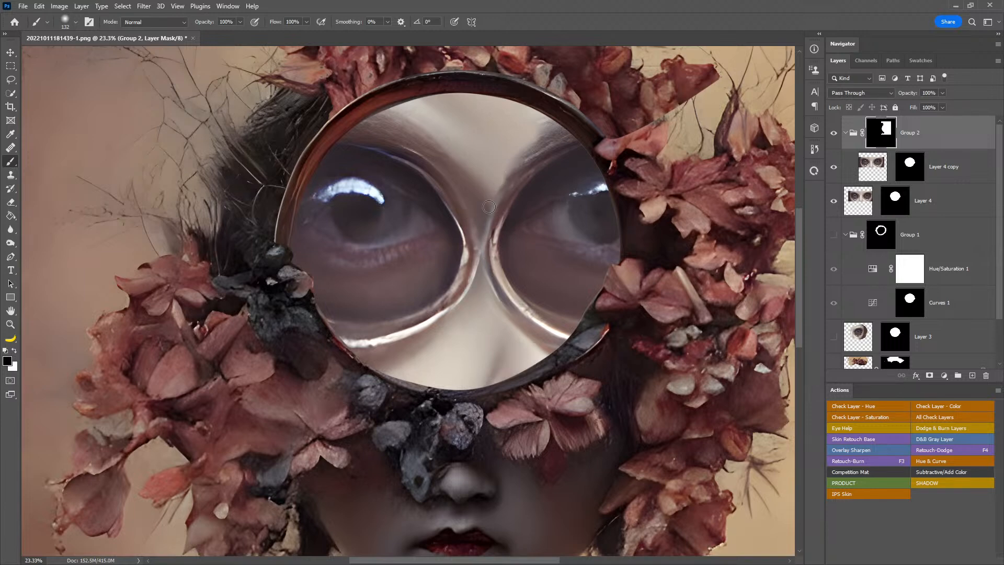
- Refine Group 2's mask with a 252 px brush around the brow above the right-hand eye
alt+right_click(493, 192)
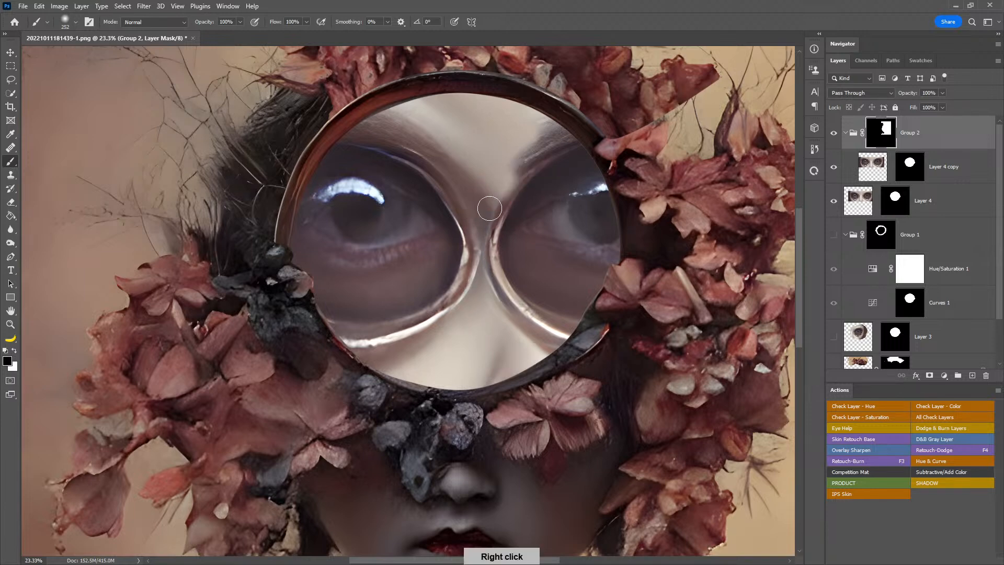
key(x)
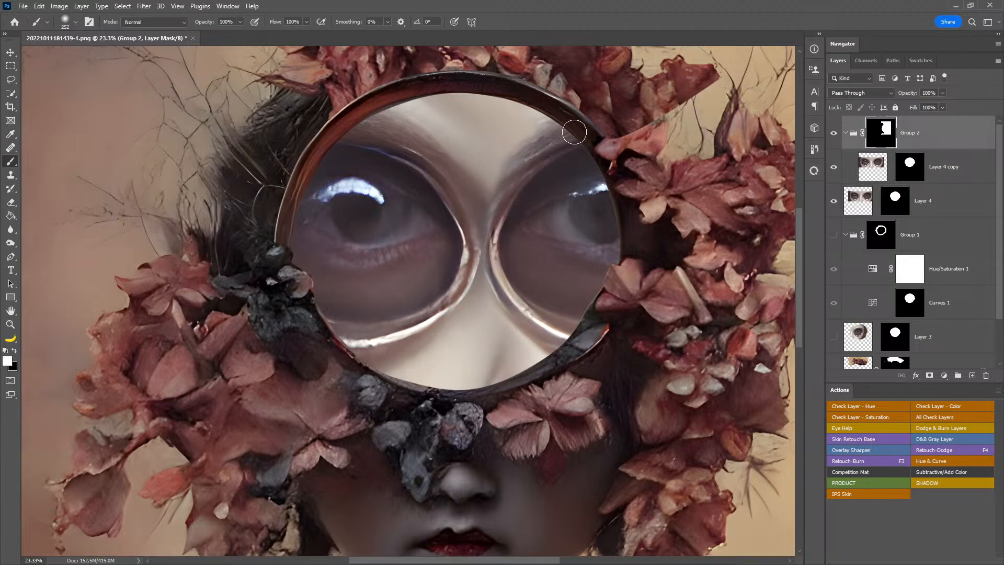
key(x)
key(x)
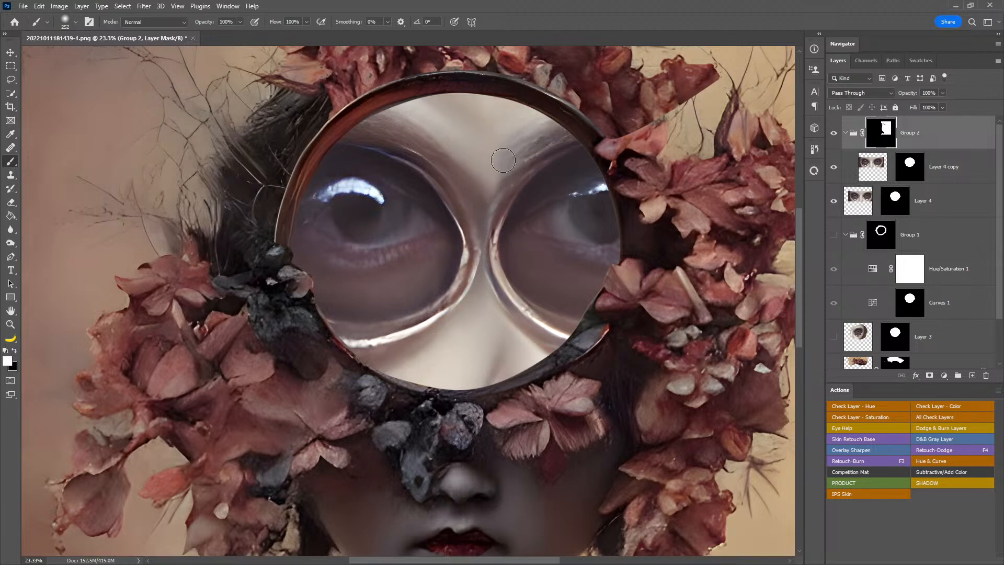
key(z)
drag(484, 328, 533, 346)
drag(556, 284, 541, 307)
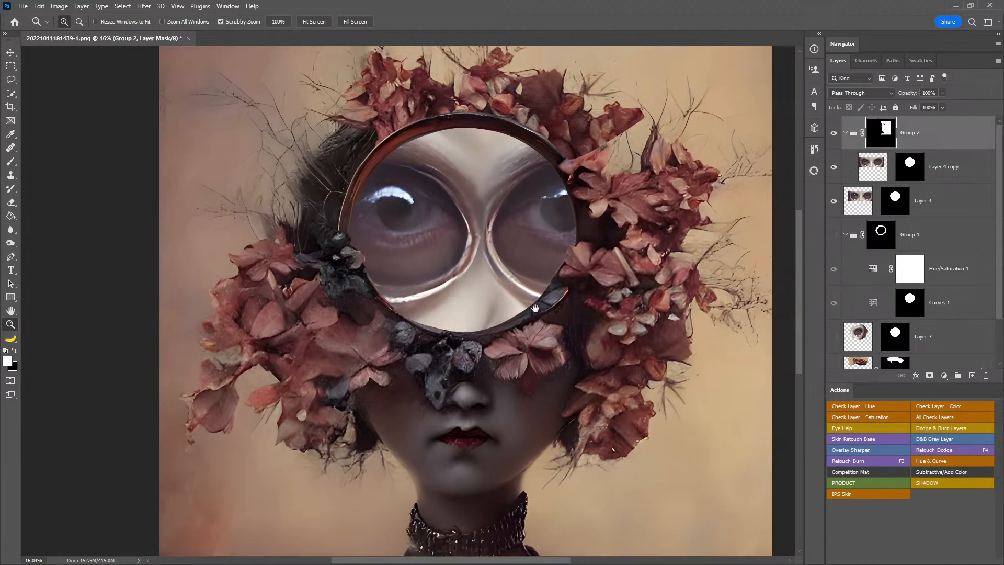
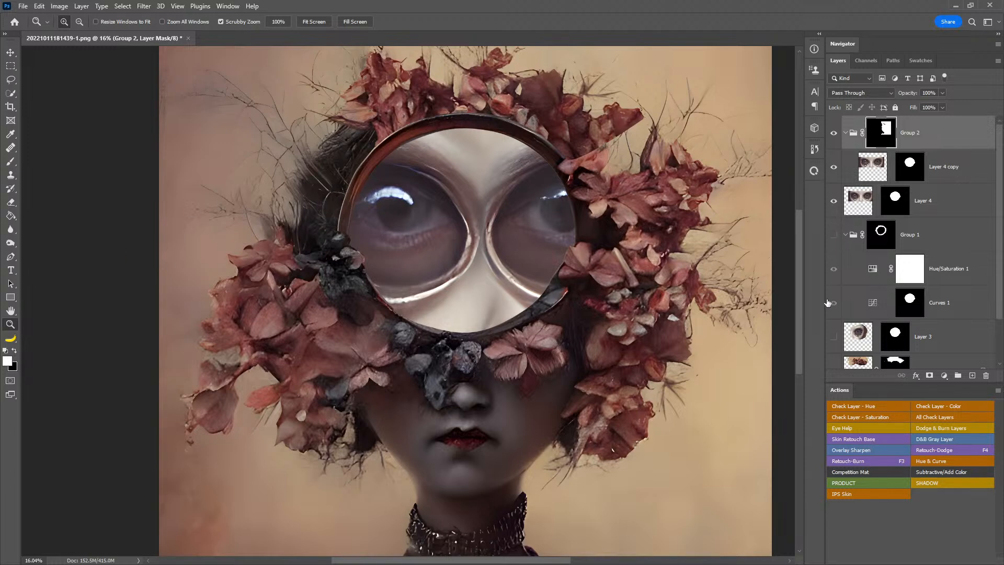
- Disable the mask on Layer 4 copy and leave Group 2's mask active
shift+click(909, 166)
shift+click(881, 132)
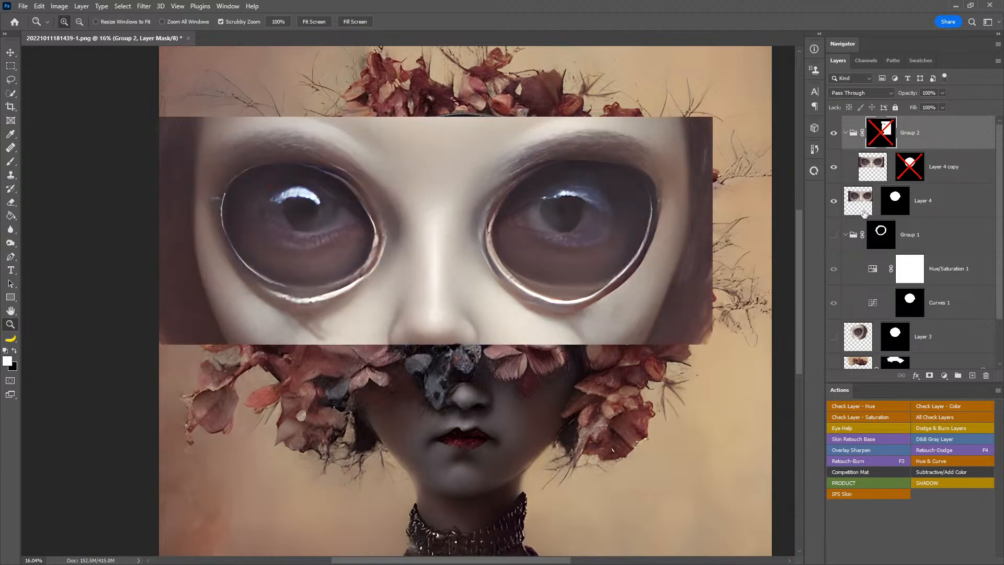
shift+click(880, 132)
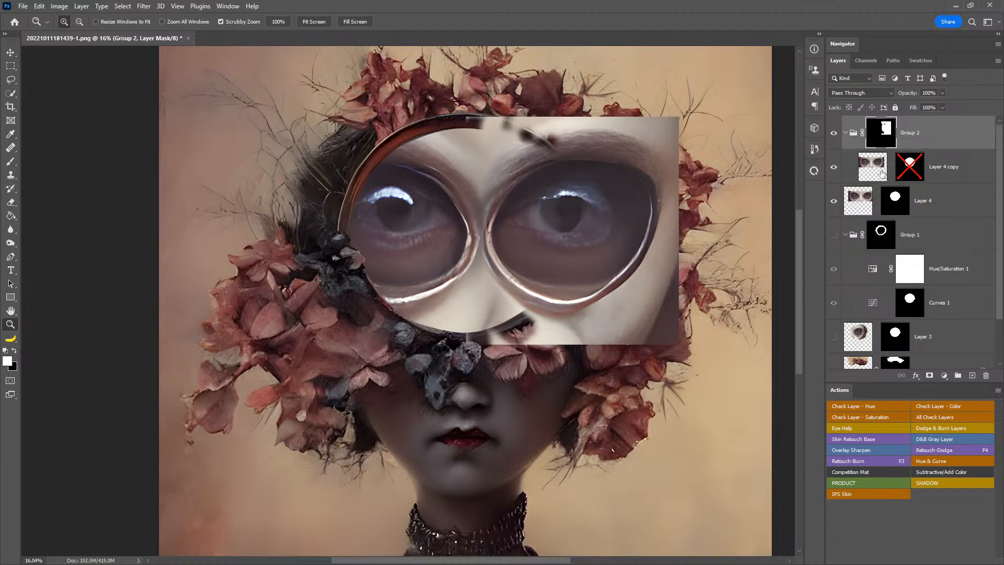
- Move the Layer 4 copy image left to bring its eye closer to the first, and place Layer 4 inside Group 2
click(882, 174)
key(v)
drag(593, 215, 547, 211)
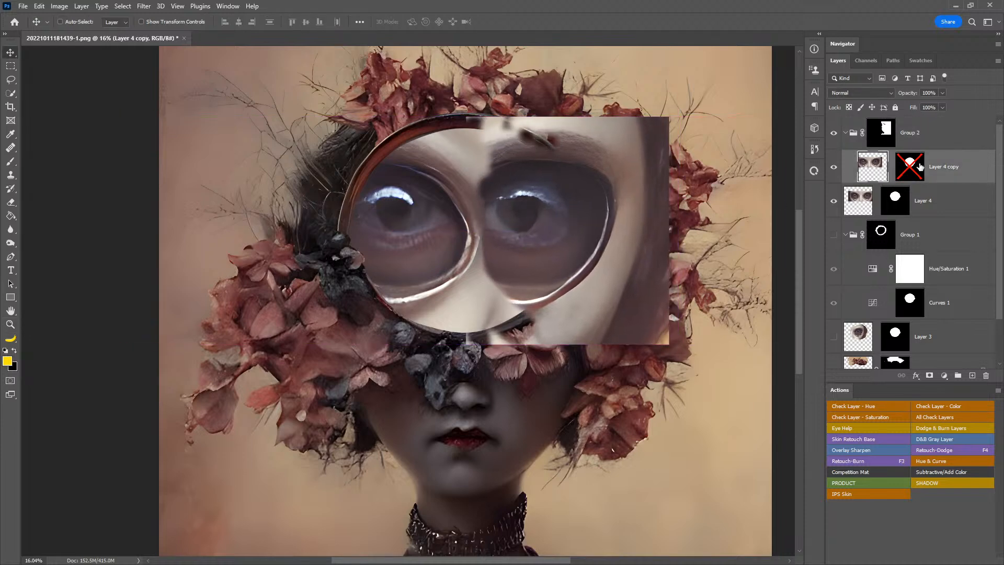
drag(941, 200, 914, 183)
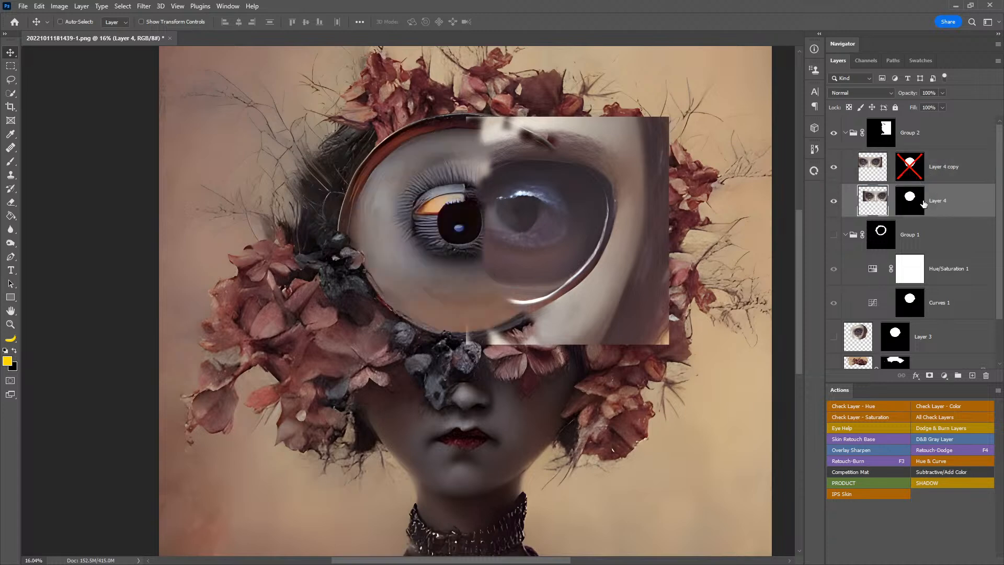
- Undo moving Layer 4 into Group 2 and re-enable the mask on Layer 4 copy
key(ctrl+z)
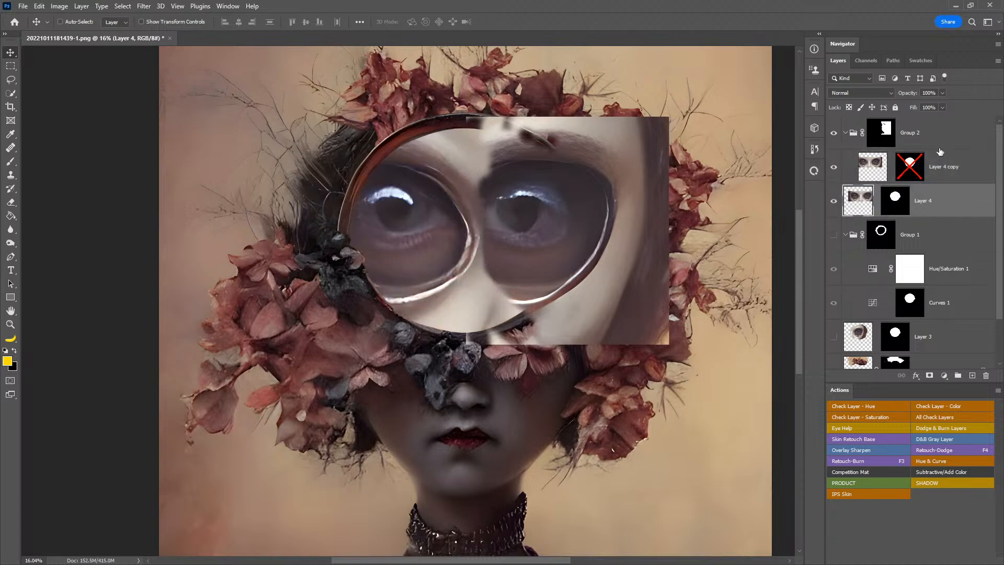
shift+click(910, 166)
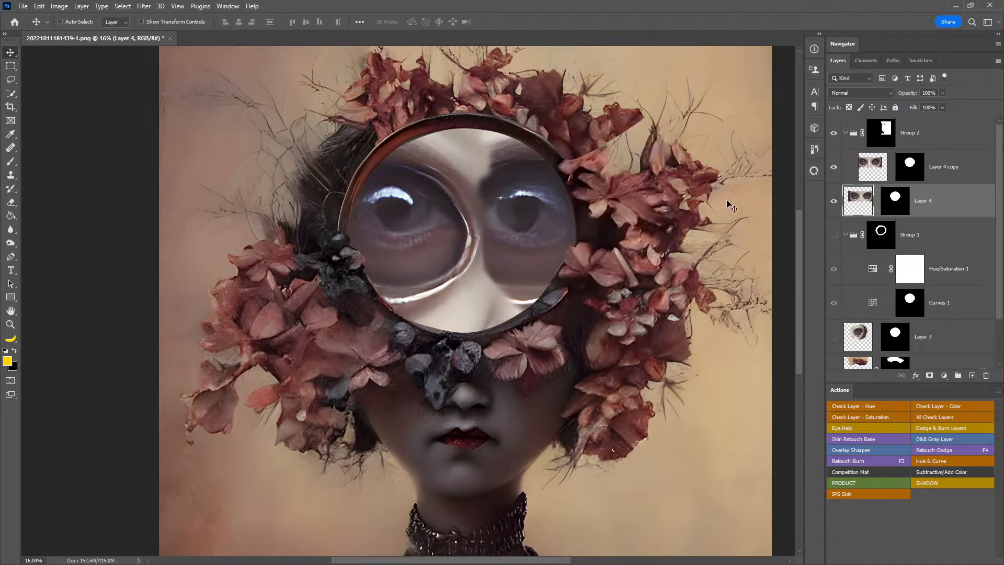
click(910, 175)
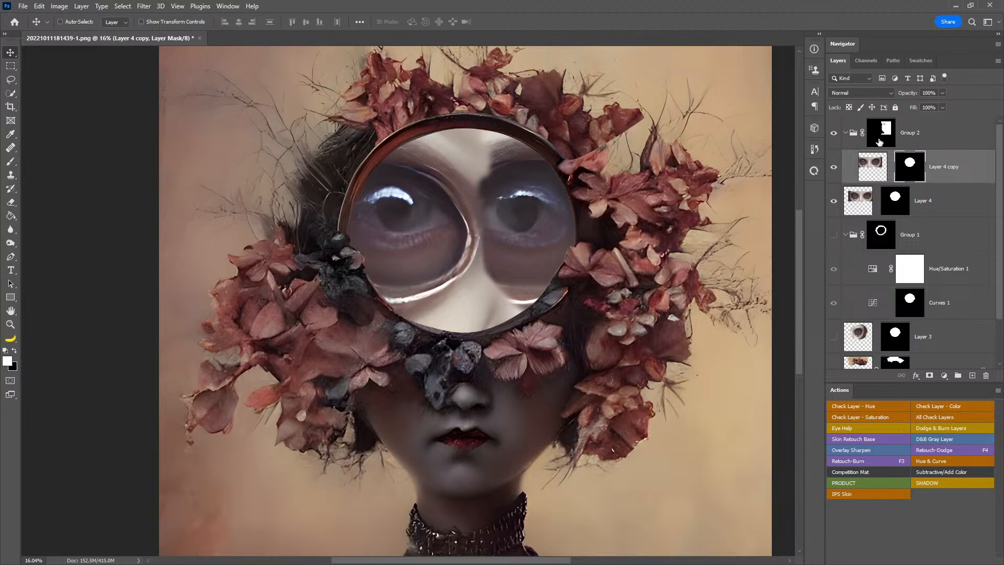
- Move the Layer 4 and Layer 4 copy images together so the two eyes overlap as one in the rim's centre
click(880, 141)
drag(580, 250, 490, 253)
drag(457, 261, 578, 271)
click(920, 209)
click(948, 142)
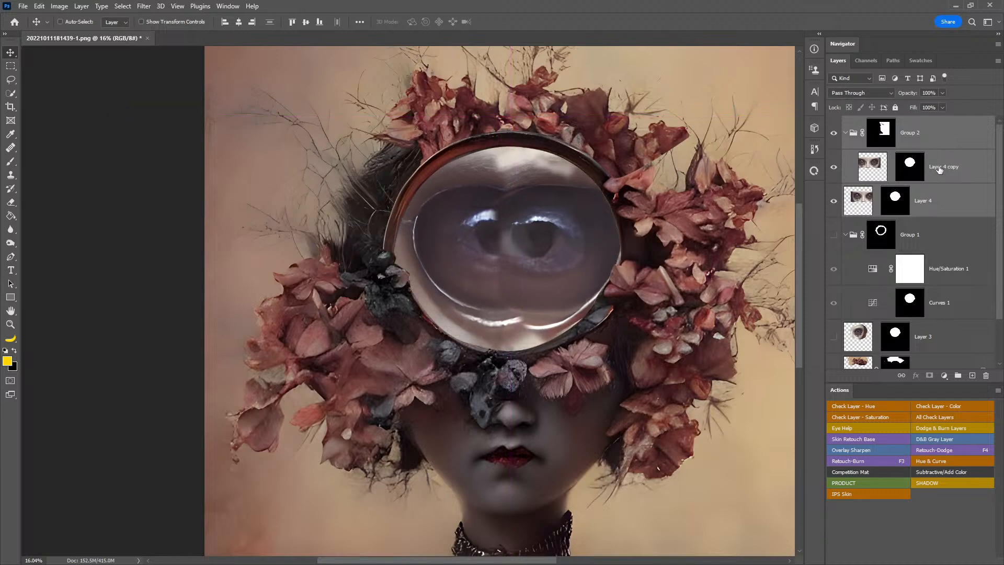
click(882, 133)
drag(580, 254, 600, 286)
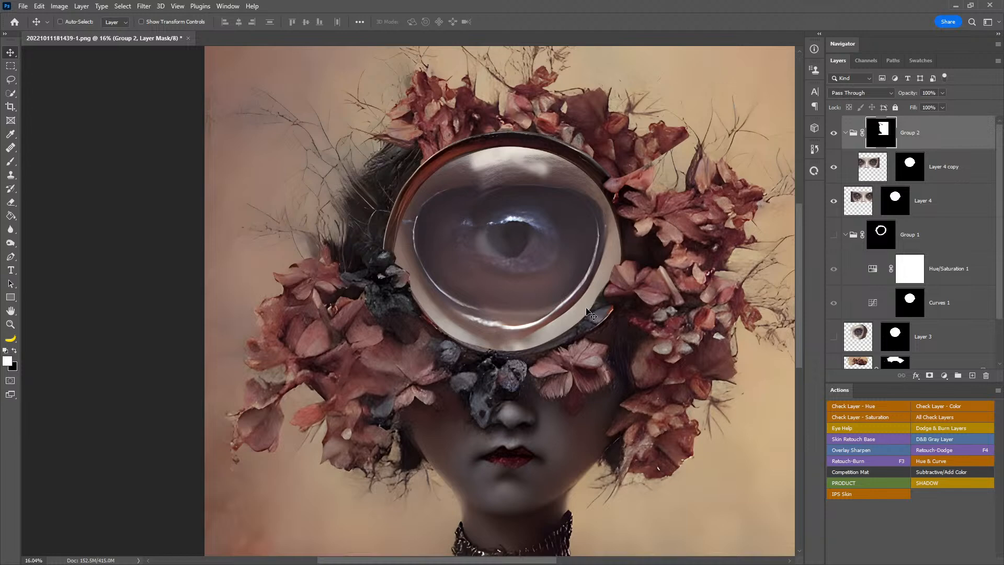
- Reposition the overlapping eye image at reduced opacity to align the pupils, and restore 100% opacity
key(5)
drag(544, 254, 539, 277)
key(7)
key(0)
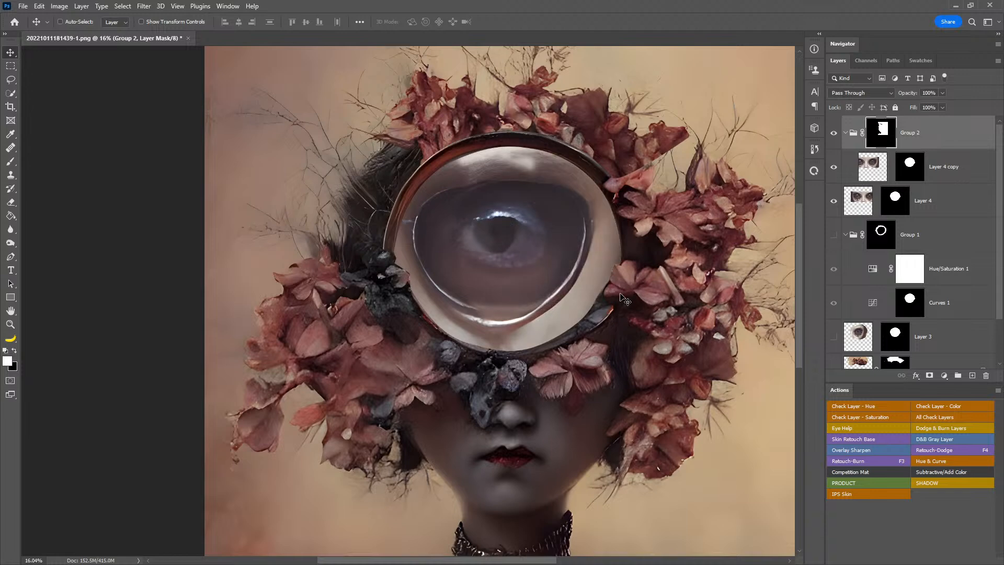
- Paint black and white on Group 2's mask with a 252 px brush to blend the lower lid and pupil
key(z)
drag(498, 226, 527, 243)
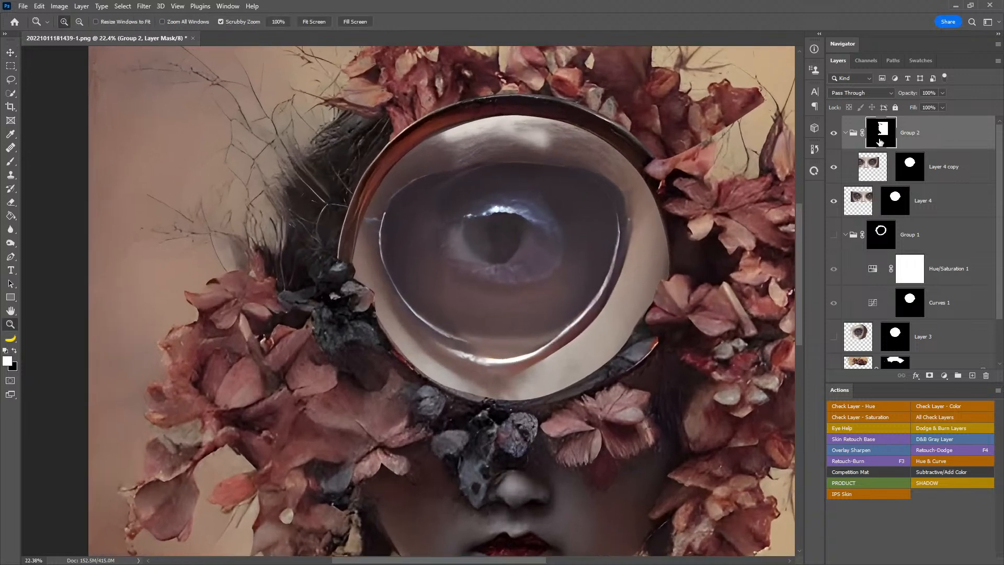
key(b)
key(x)
mouse_move(458, 238)
mouse_down()
mouse_move(459, 224)
mouse_move(475, 253)
mouse_move(476, 306)
mouse_up()
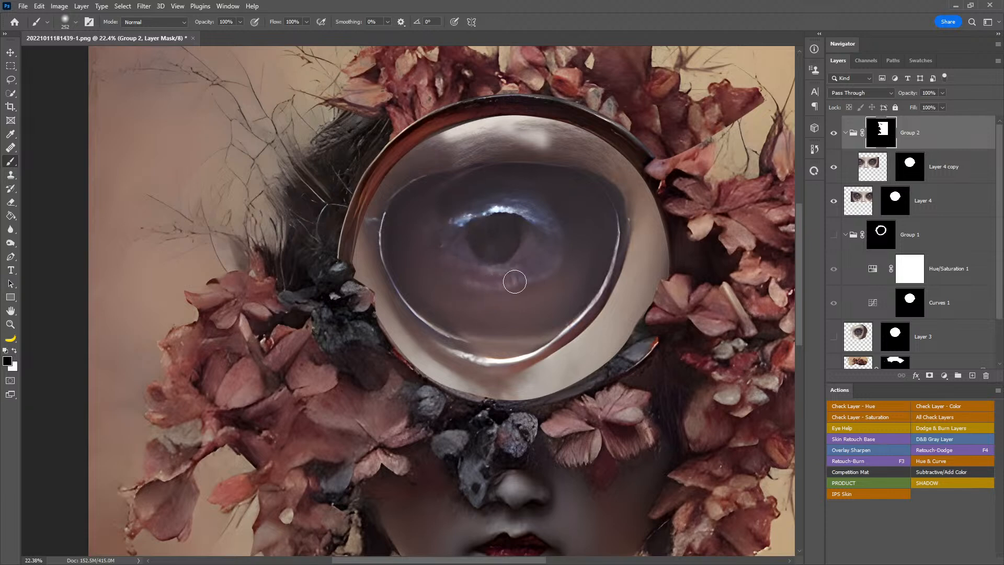
mouse_move(524, 264)
mouse_down()
mouse_move(552, 274)
mouse_move(519, 313)
mouse_move(568, 292)
mouse_up()
key(x)
mouse_move(584, 233)
mouse_down()
mouse_move(564, 296)
mouse_move(522, 303)
mouse_up()
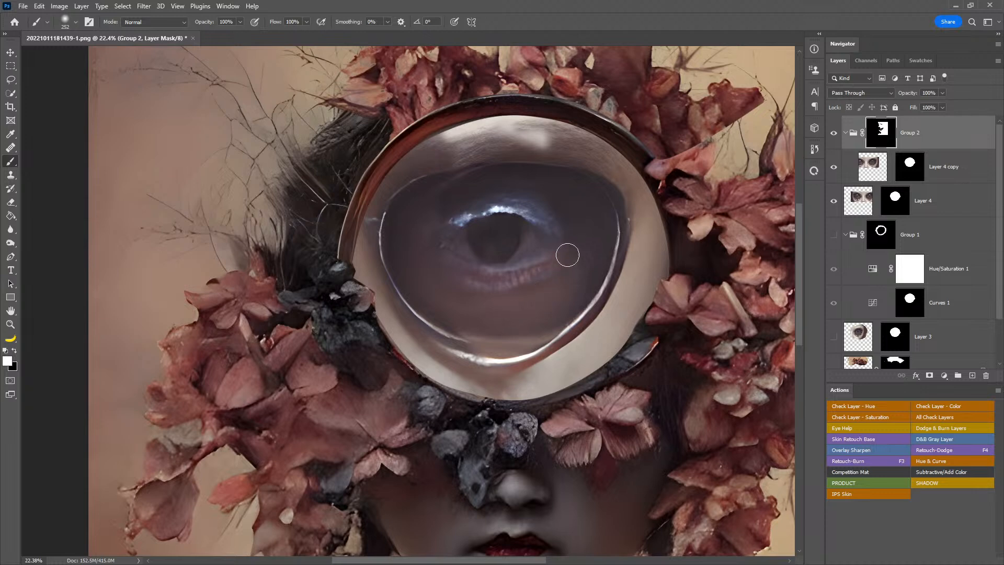
- Refine Group 2's mask around the eye's upper highlight and the bright patch below the rim's upper edge
key(x)
mouse_move(471, 197)
mouse_down()
mouse_move(531, 206)
mouse_move(448, 206)
mouse_move(475, 225)
mouse_move(508, 217)
mouse_move(526, 259)
mouse_move(534, 215)
mouse_move(520, 193)
mouse_up()
key(x)
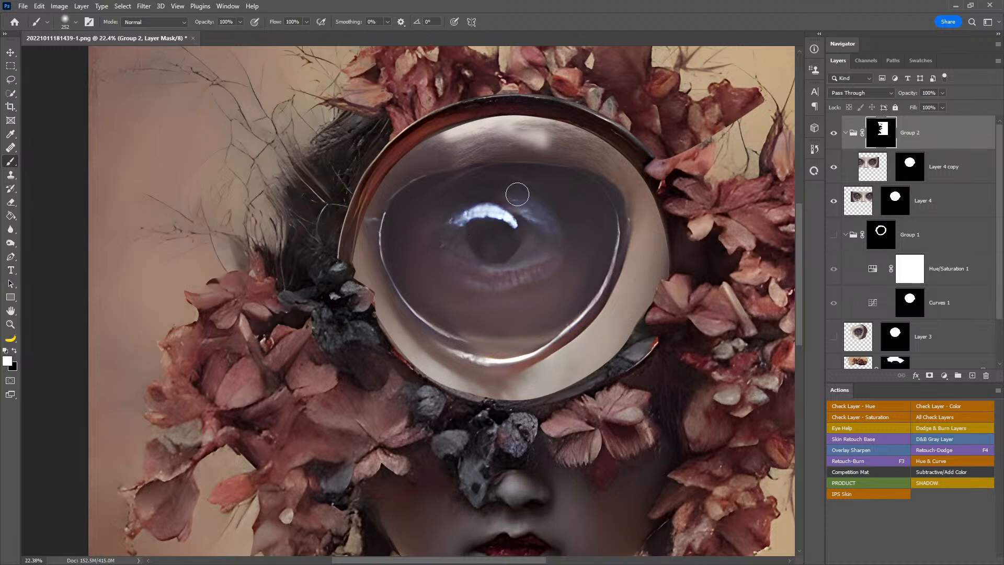
key(x)
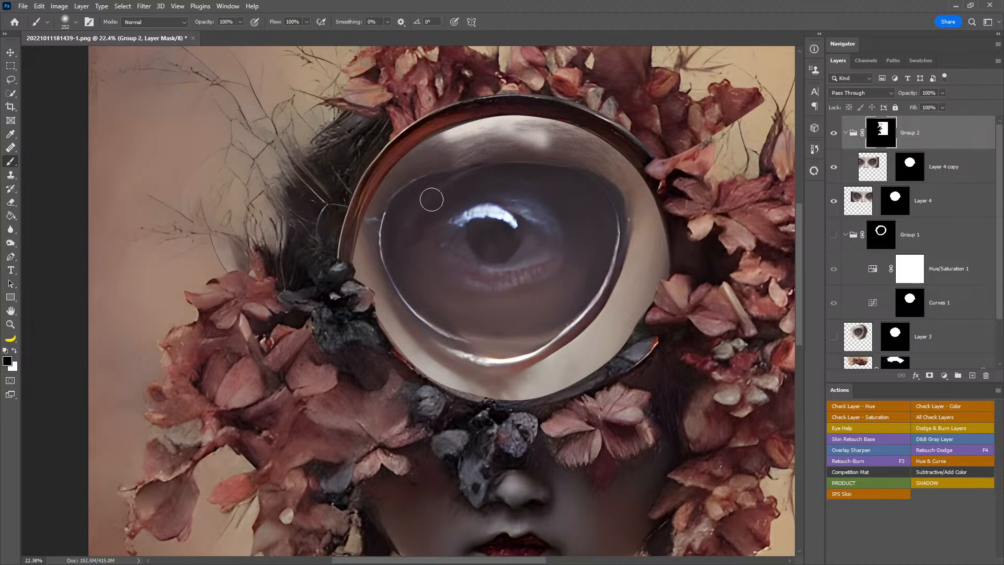
mouse_move(516, 179)
mouse_down()
mouse_move(418, 206)
mouse_move(458, 197)
mouse_move(457, 182)
mouse_move(492, 188)
mouse_move(481, 181)
mouse_move(505, 172)
mouse_move(523, 189)
mouse_move(499, 164)
mouse_move(561, 163)
mouse_move(558, 182)
mouse_move(456, 179)
mouse_up()
key(x)
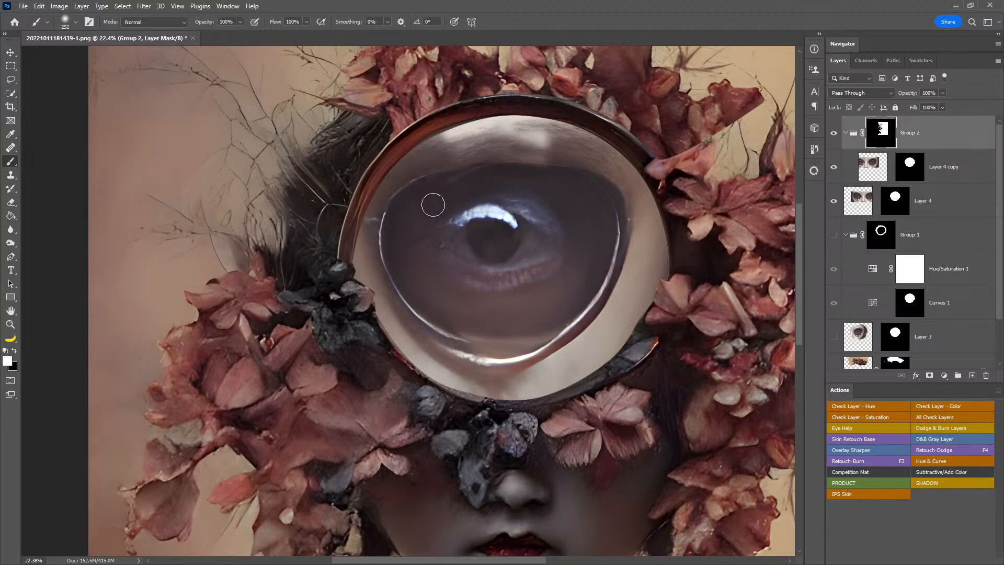
key(x)
mouse_move(544, 152)
mouse_down()
mouse_move(525, 143)
mouse_move(481, 145)
mouse_move(562, 148)
mouse_move(480, 133)
mouse_move(521, 131)
mouse_move(432, 156)
mouse_move(526, 143)
mouse_move(545, 155)
mouse_move(503, 141)
mouse_move(449, 148)
mouse_move(505, 120)
mouse_move(430, 150)
mouse_move(520, 119)
mouse_move(480, 128)
mouse_move(553, 123)
mouse_up()
key(x)
key(x)
key(x)
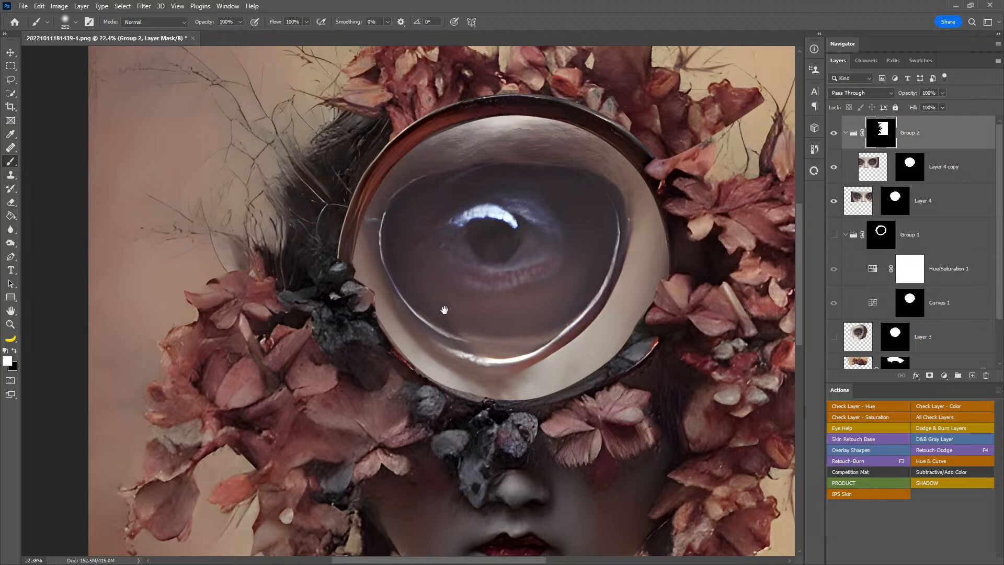
- Reposition the Layer 4 copy image slightly right and up to widen the merged eye and fit its outline
drag(463, 320, 479, 303)
key(z)
drag(534, 354, 556, 272)
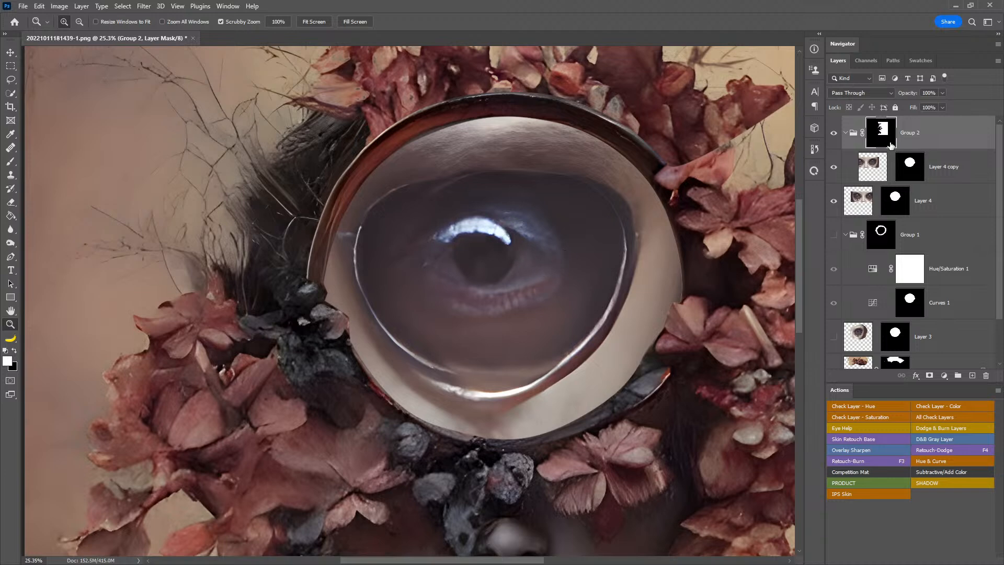
key(v)
drag(559, 293, 534, 287)
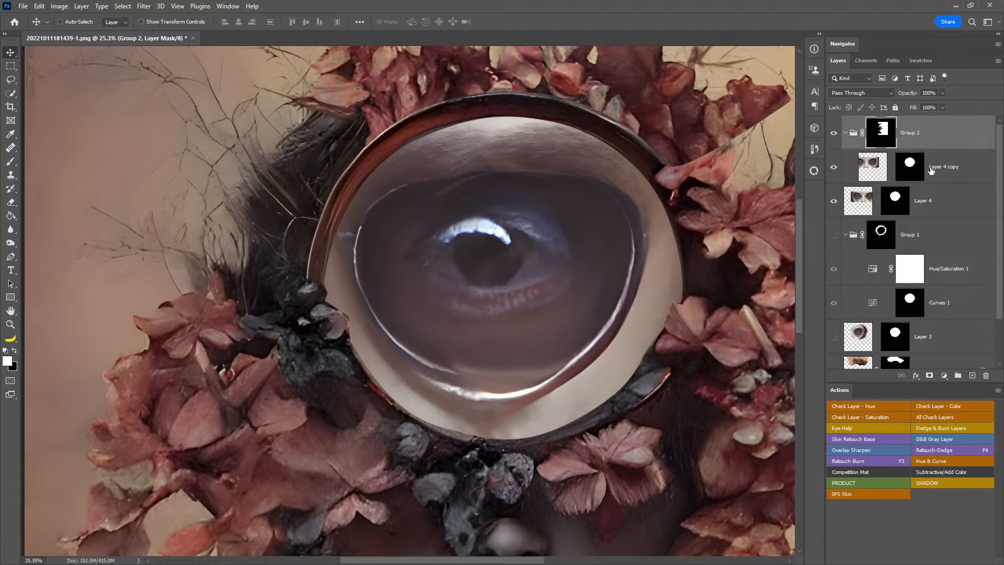
click(926, 171)
click(944, 204)
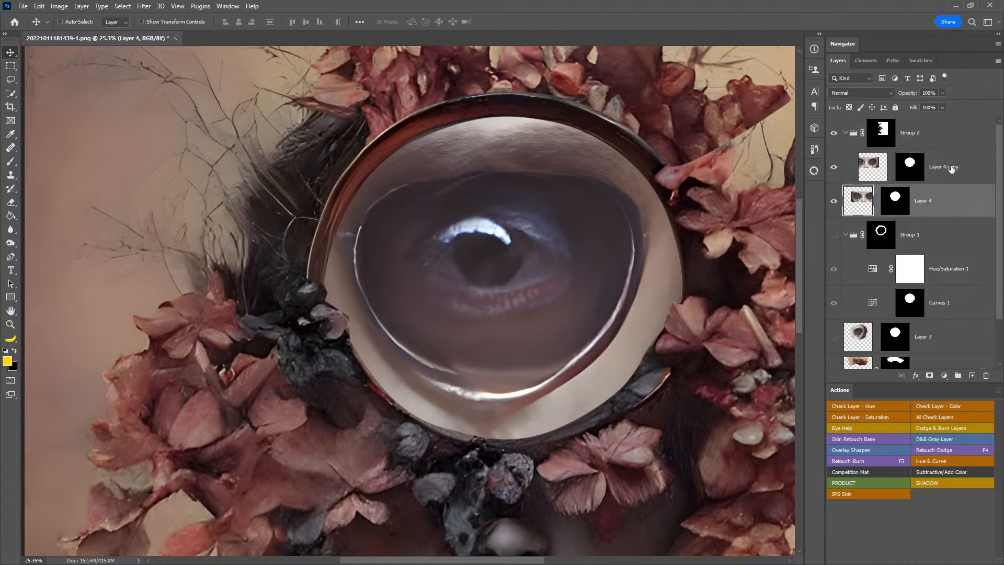
click(951, 167)
click(881, 133)
drag(602, 249, 581, 255)
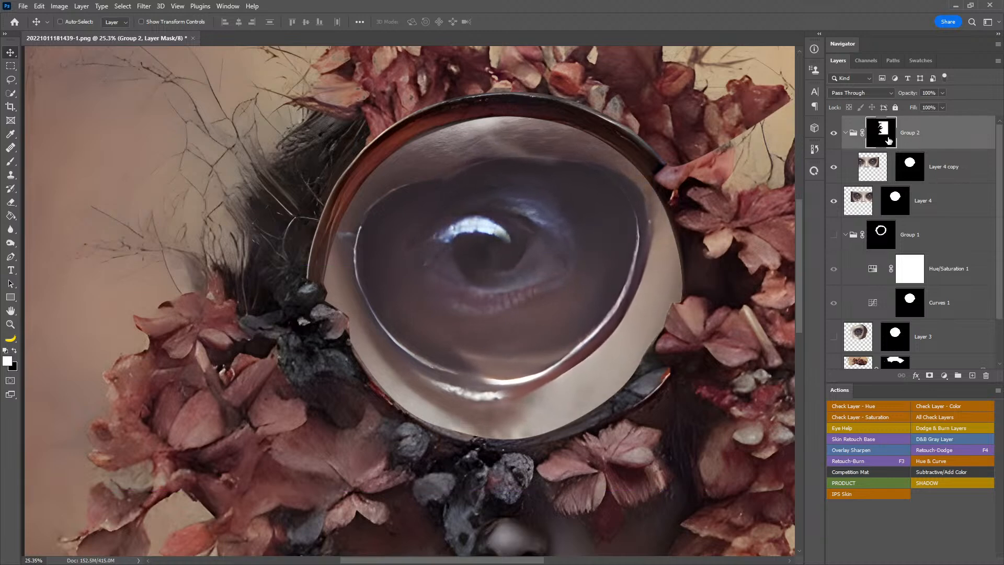
- Delete Group 2's mask, and duplicate Layer 4 copy below that group with the original hidden
shift+click(888, 140)
right_click(885, 134)
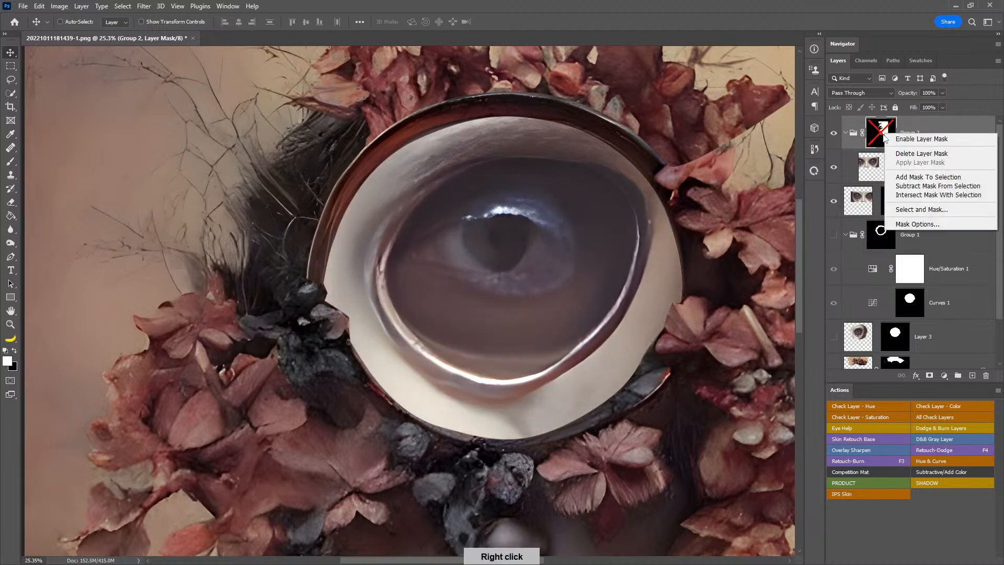
click(900, 152)
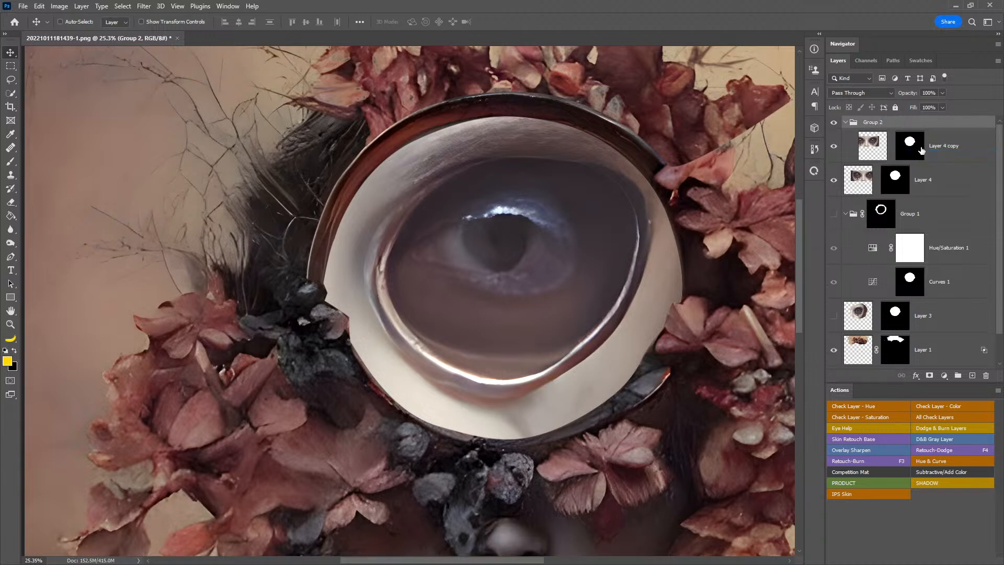
click(892, 151)
alt+drag(879, 148, 880, 177)
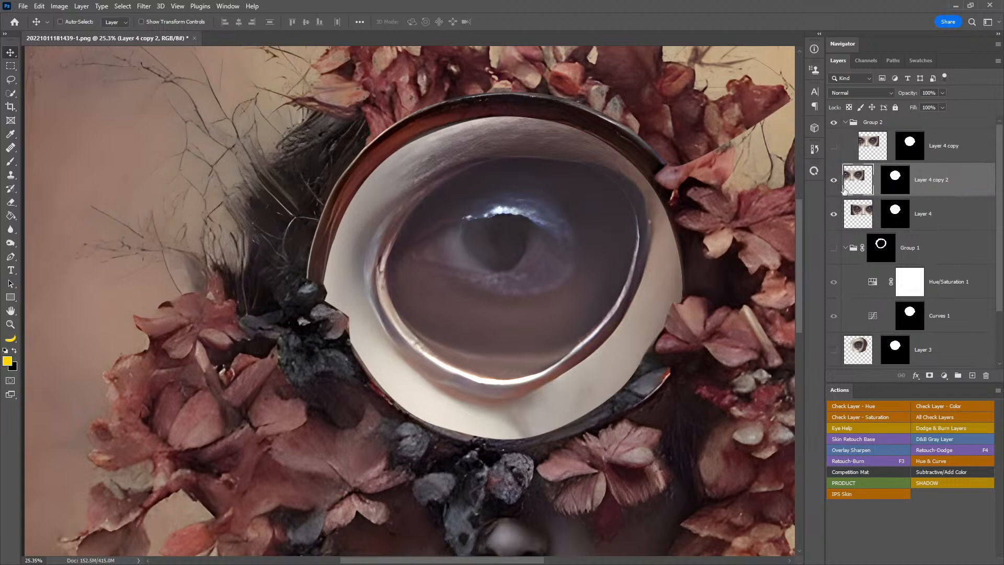
- Place Layer 4 copy 2 in a new group with a mask hiding a rectangle over the eye's left half
click(11, 65)
drag(496, 134, 337, 410)
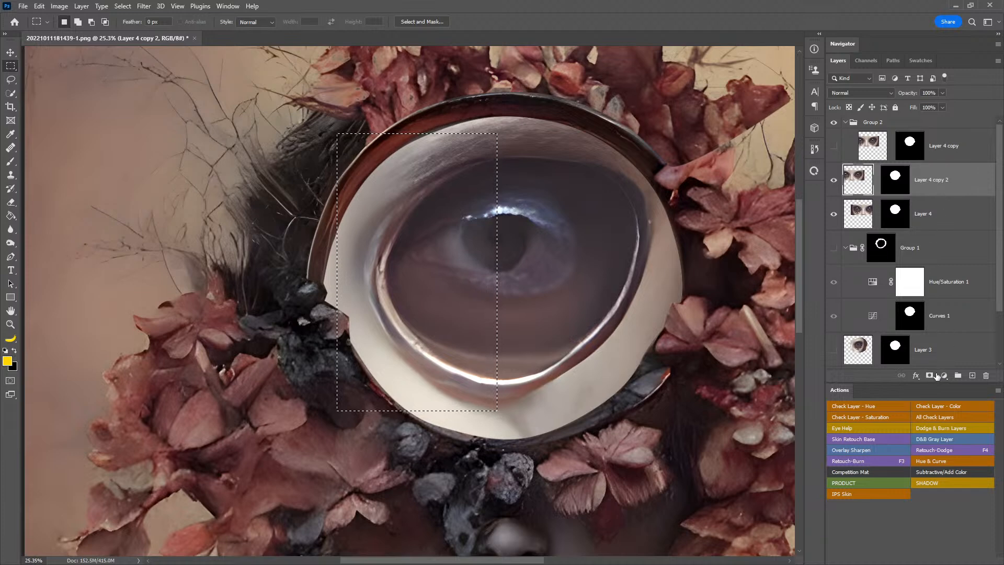
click(957, 375)
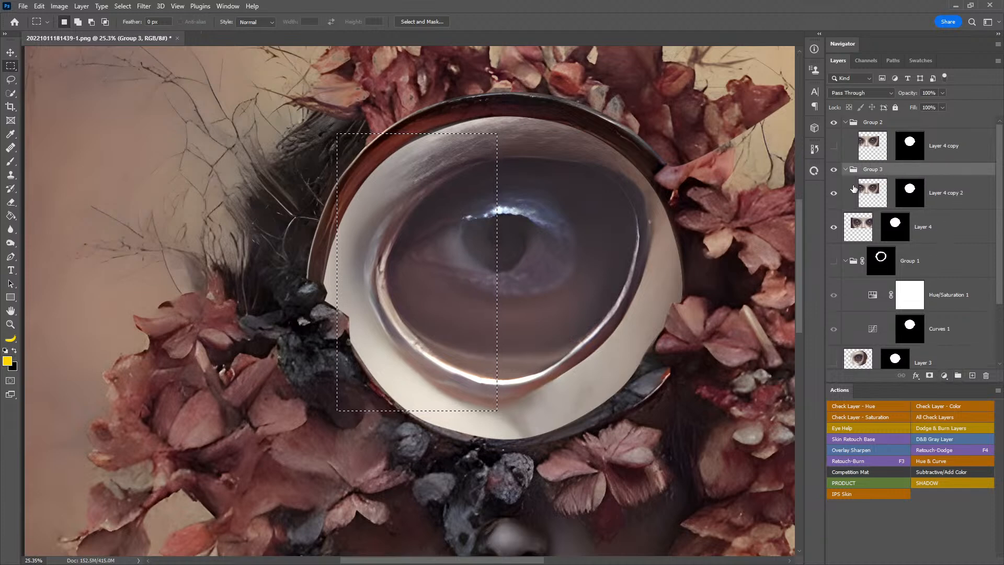
alt+click(929, 376)
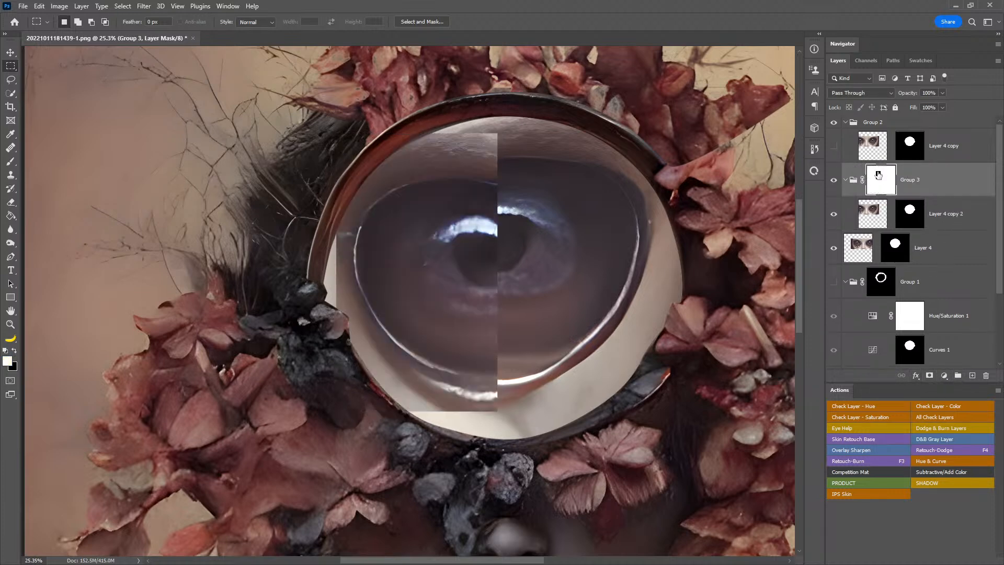
- Move the Layer 4 copy 2 image to line up its pupil and highlight with the eye half beneath
click(874, 212)
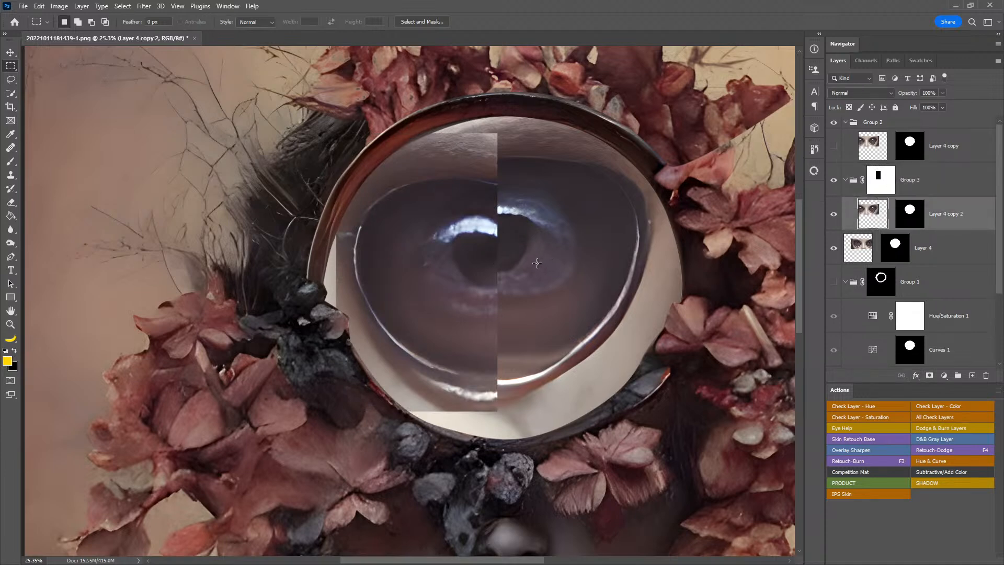
key(v)
drag(529, 270, 571, 281)
key(z)
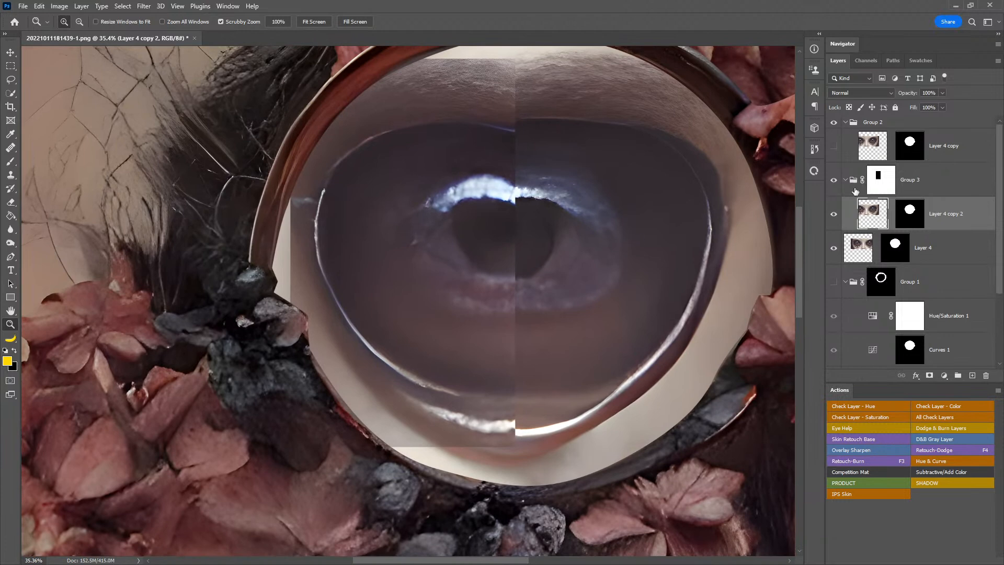
- Delete the layer masks of Layer 4 and Layer 4 copy 2
click(879, 249)
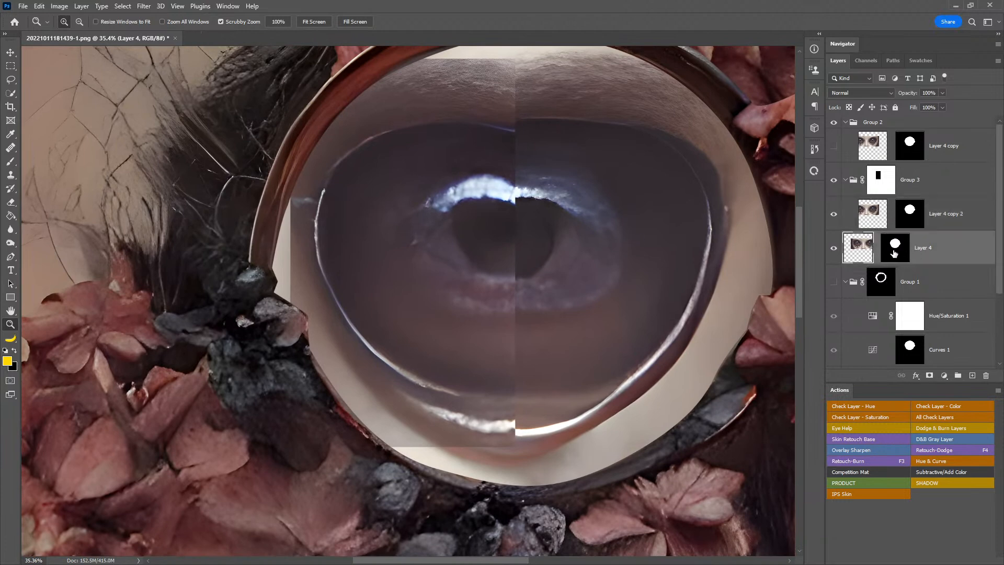
click(900, 243)
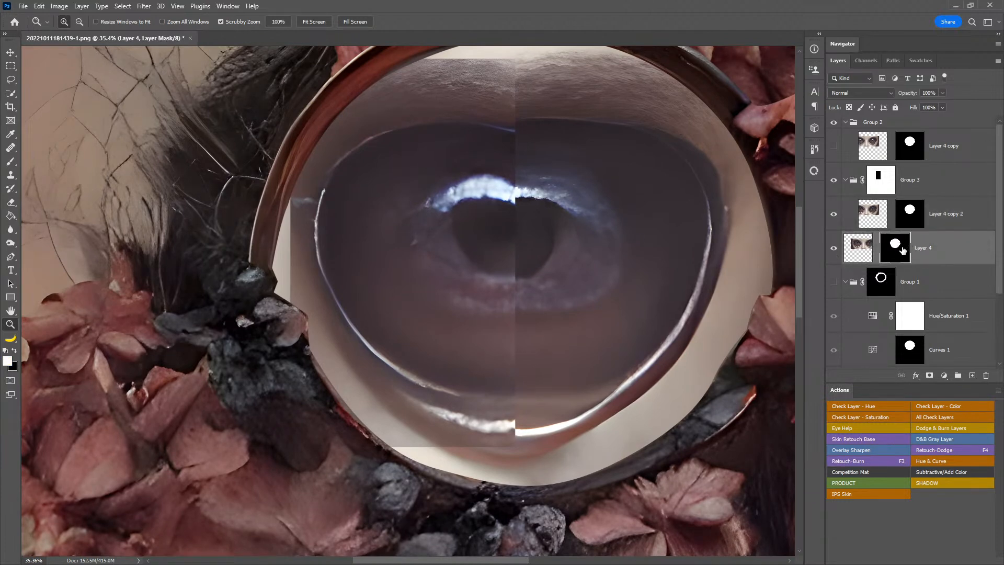
right_click(903, 251)
click(917, 271)
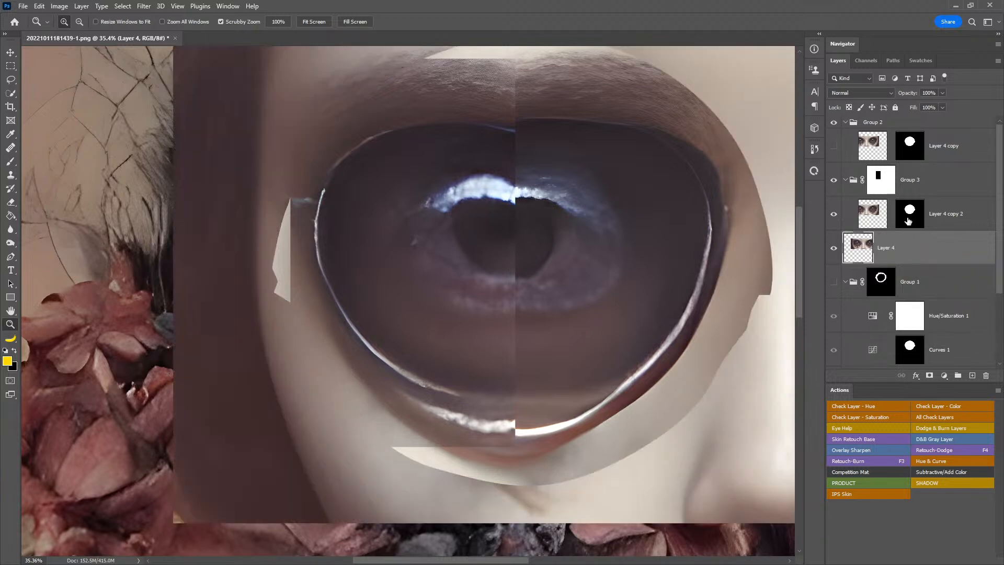
right_click(912, 215)
click(902, 230)
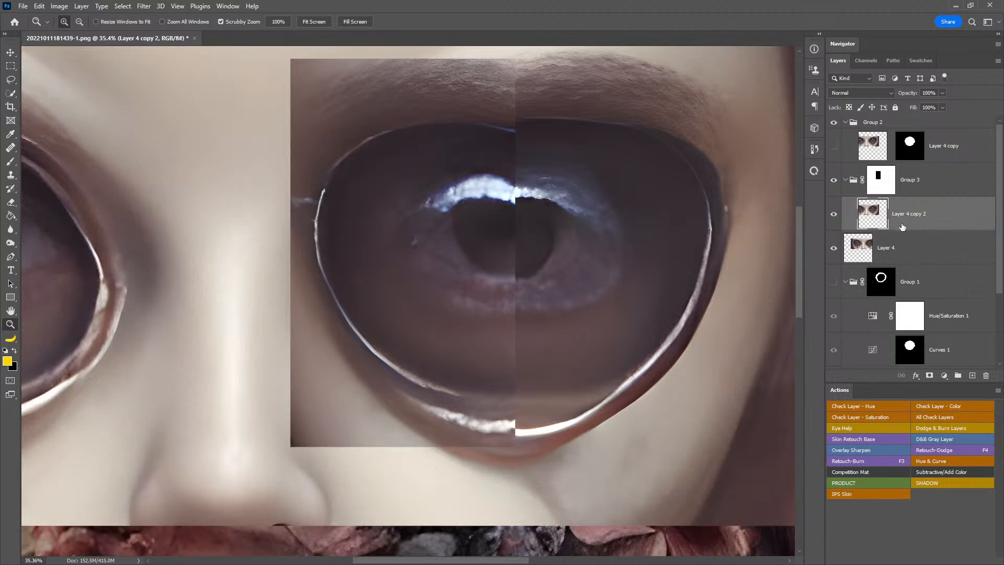
- Place Layer 4 in its own new group and add a white mask to that group
click(912, 248)
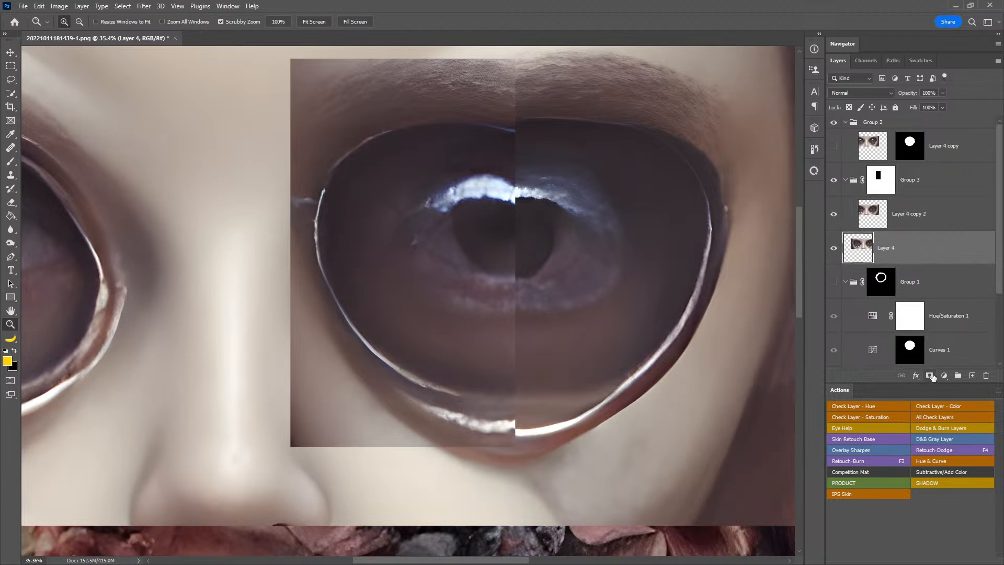
click(958, 376)
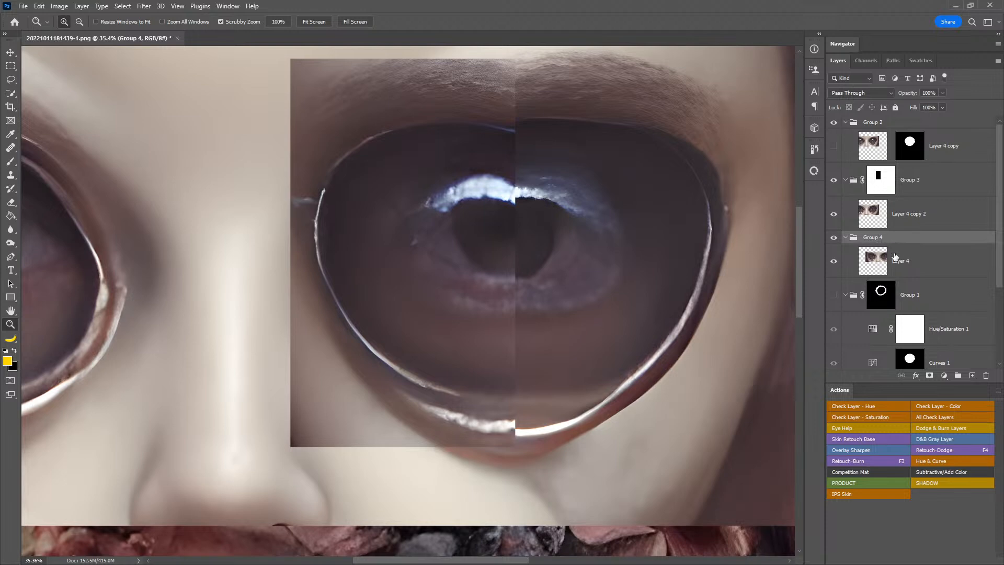
click(929, 375)
- Paint black on Group 3's mask with a resized soft brush along the seam above the eye's highlight
key(b)
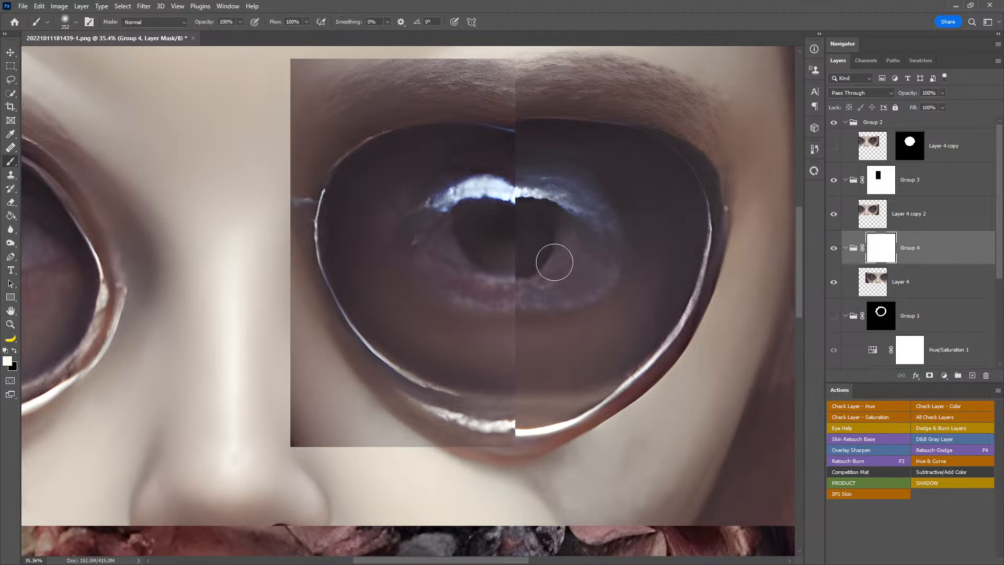
alt+right_click(523, 267)
click(882, 184)
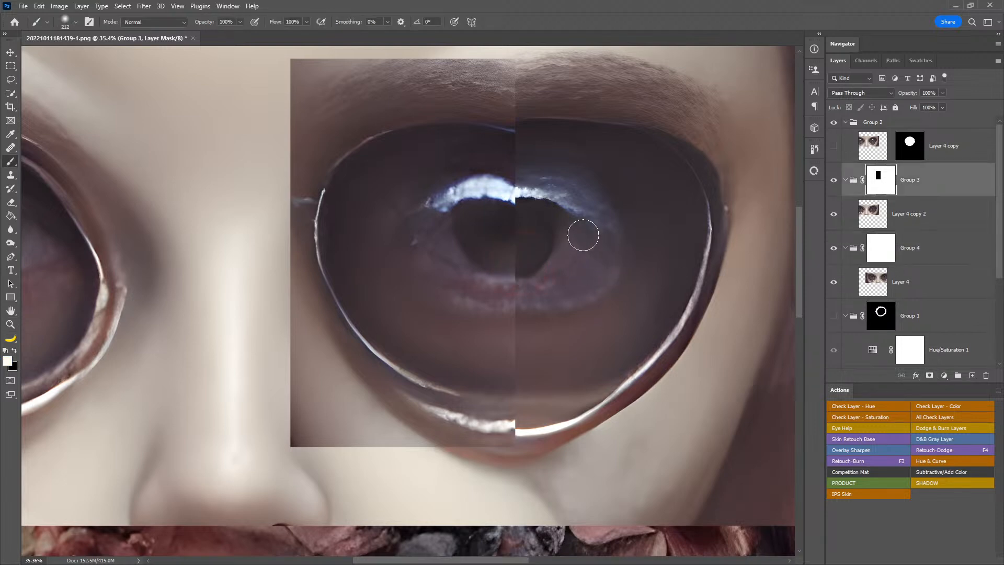
mouse_move(518, 209)
mouse_down()
mouse_move(503, 195)
mouse_move(500, 220)
mouse_move(482, 183)
mouse_move(497, 184)
mouse_move(447, 195)
mouse_up()
key(ctrl+z)
alt+right_click(519, 195)
mouse_move(519, 197)
mouse_down()
mouse_move(515, 148)
mouse_move(554, 122)
mouse_move(534, 164)
mouse_move(561, 165)
mouse_move(537, 134)
mouse_move(588, 159)
mouse_move(584, 182)
mouse_move(568, 153)
mouse_move(537, 128)
mouse_up()
key(x)
key(x)
key(x)
- Blend the seam above and beside the iris highlight by painting Group 3's mask with a soft black-and-white brush
mouse_move(595, 158)
mouse_down()
mouse_move(590, 173)
mouse_move(616, 159)
mouse_up()
alt+right_click(603, 175)
key(x)
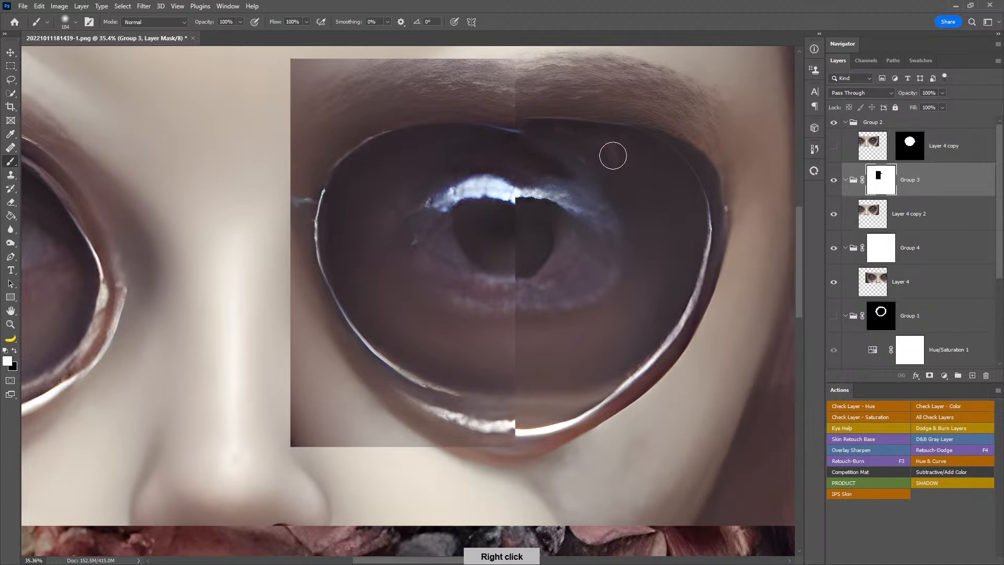
key(x)
- Merge the two pupil halves and the lower iris edge by painting Group 3's mask with a small soft brush
alt+right_click(515, 261)
key(x)
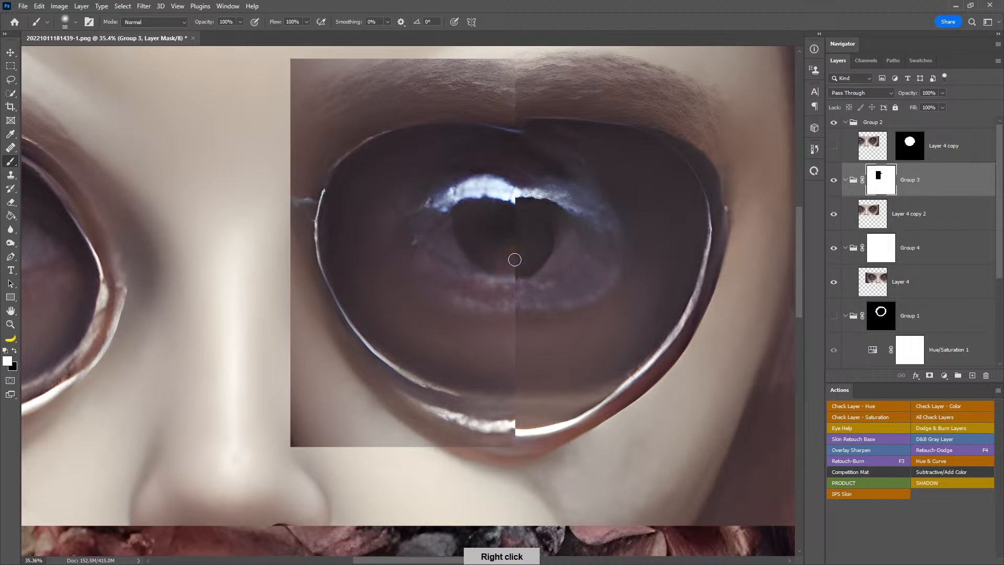
alt+right_click(515, 211)
alt+right_click(512, 204)
key(x)
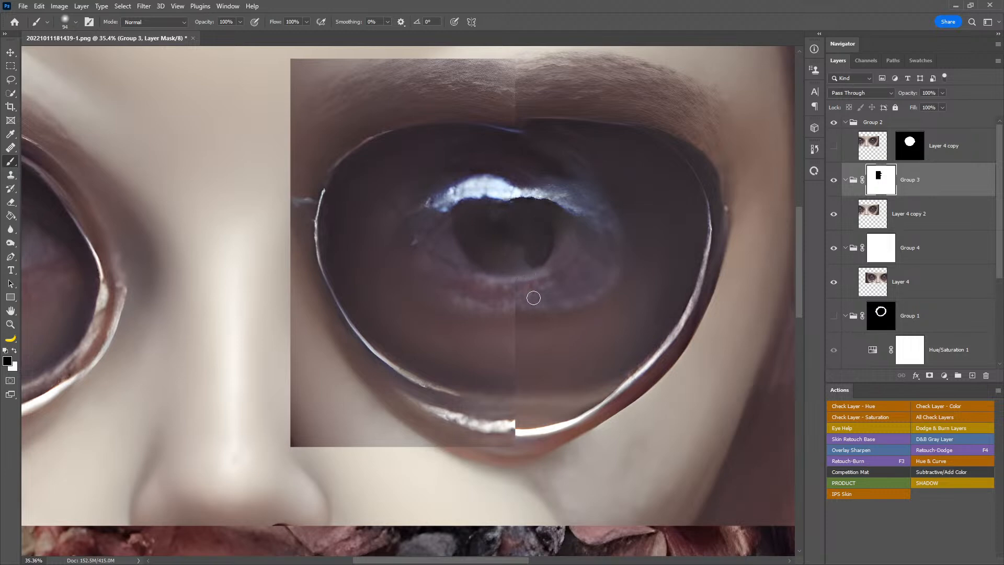
key(x)
key(x)
key(x)
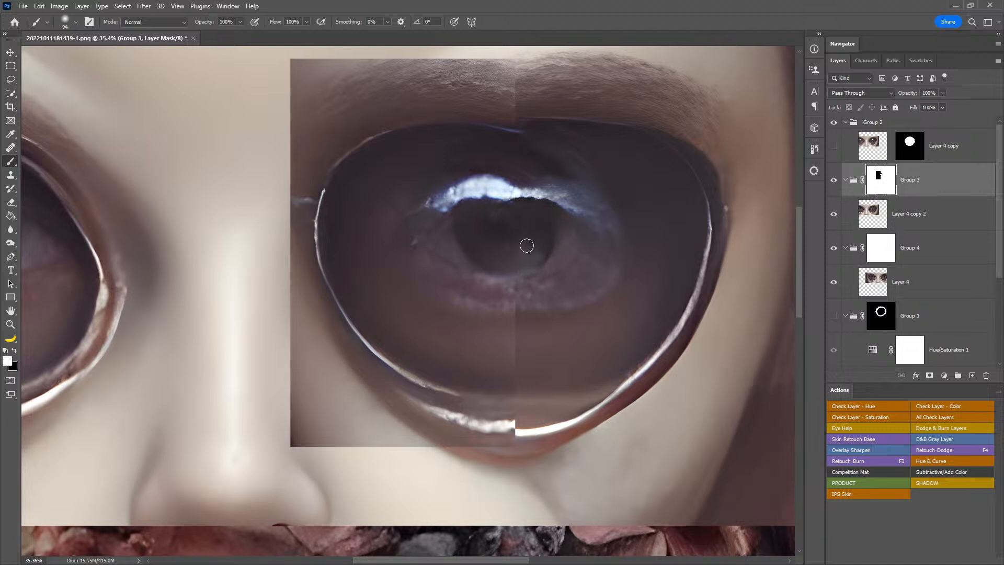
key(x)
- Soften the seam below the iris and around its outer side on Group 3's mask with a larger soft brush
alt+right_click(531, 338)
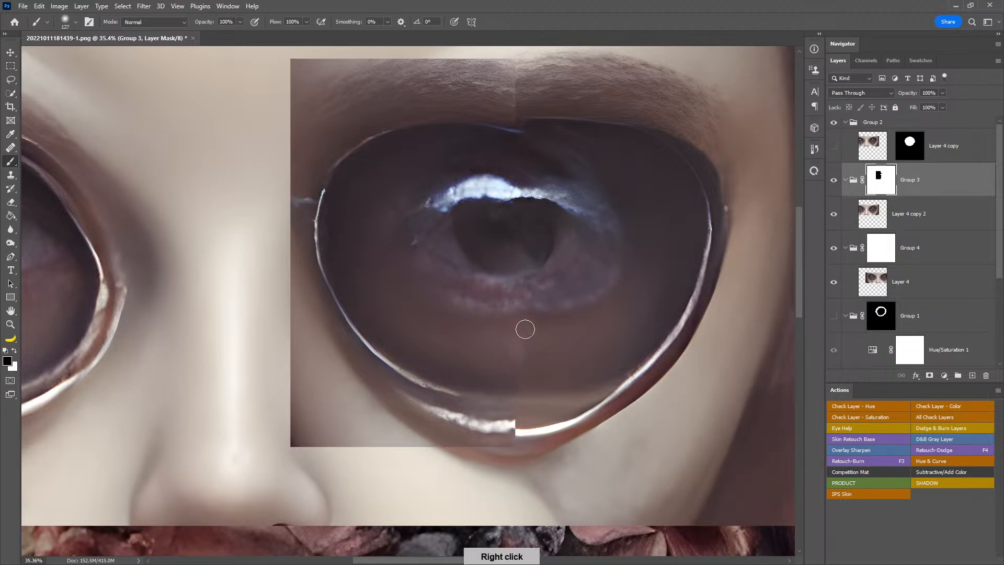
alt+right_click(538, 340)
key(x)
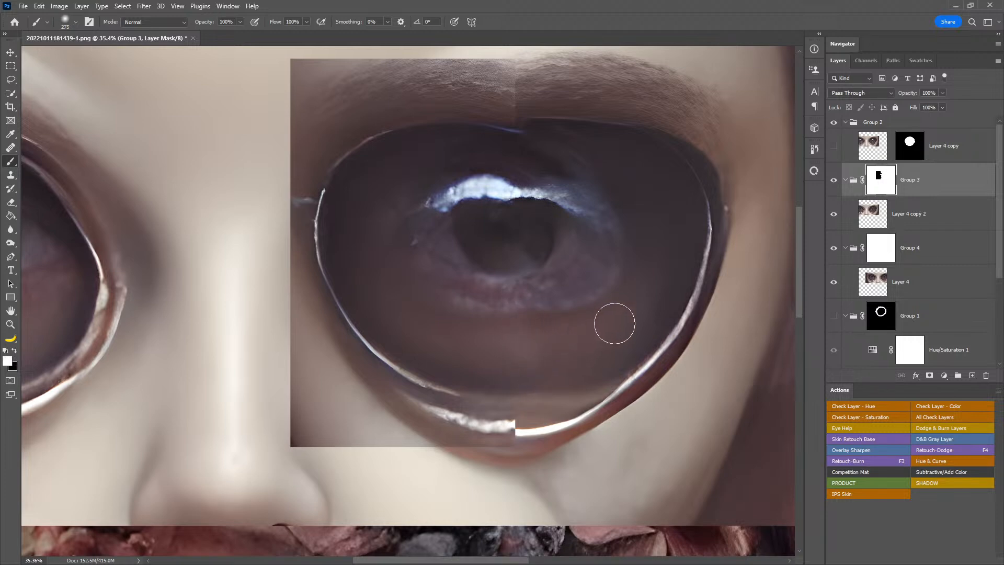
drag(609, 263, 605, 314)
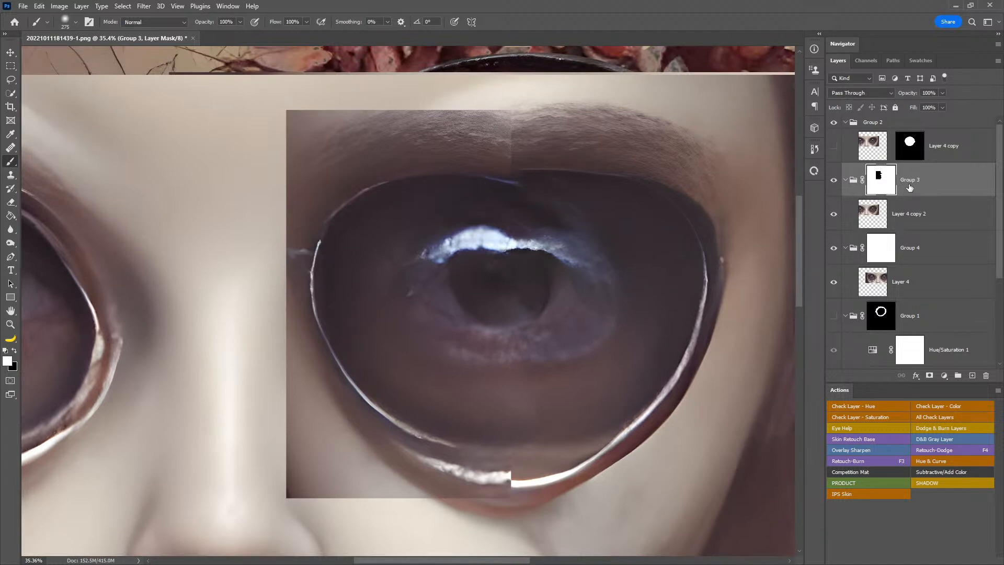
- Select a rectangle around the merged eye, copy it merged, and paste it as a new layer above Group 2
click(10, 66)
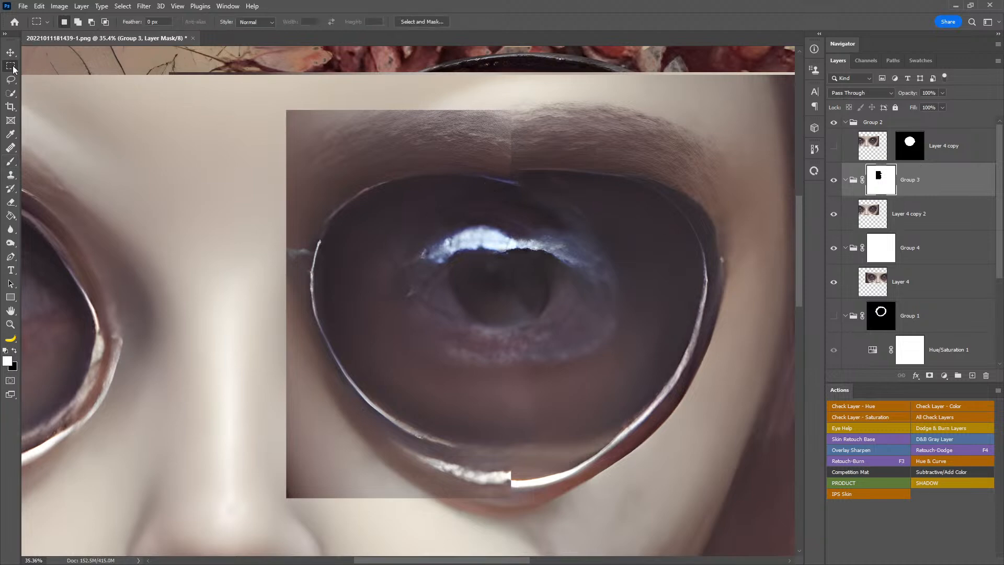
drag(280, 114, 745, 531)
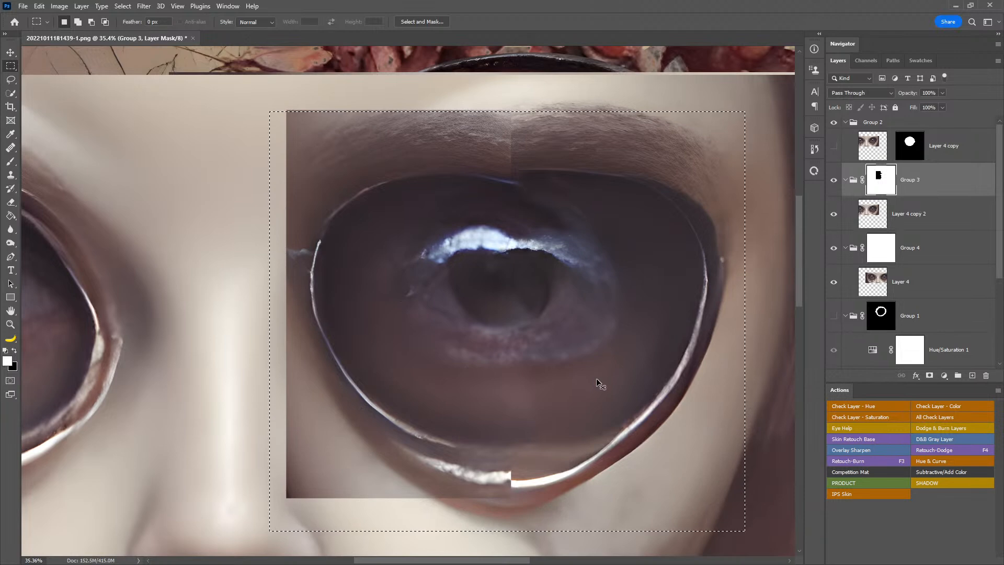
key(ctrl+shift+c)
key(ctrl+v)
drag(922, 214, 931, 117)
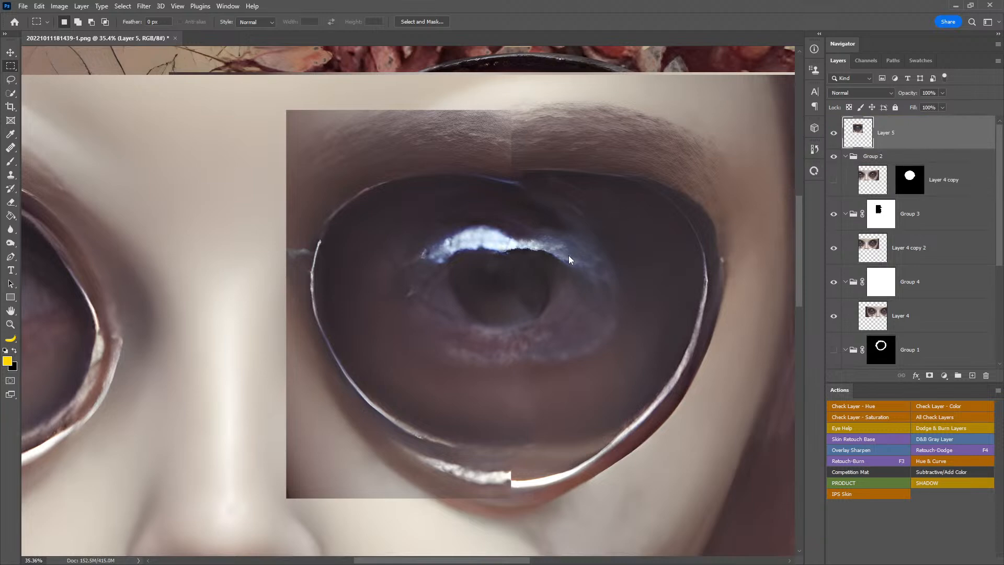
- Reshape Layer 5's highlight, pupil and iris into a rounder form with Liquify's Forward Warp brush at pressure 7
key(ctrl+shift+x)
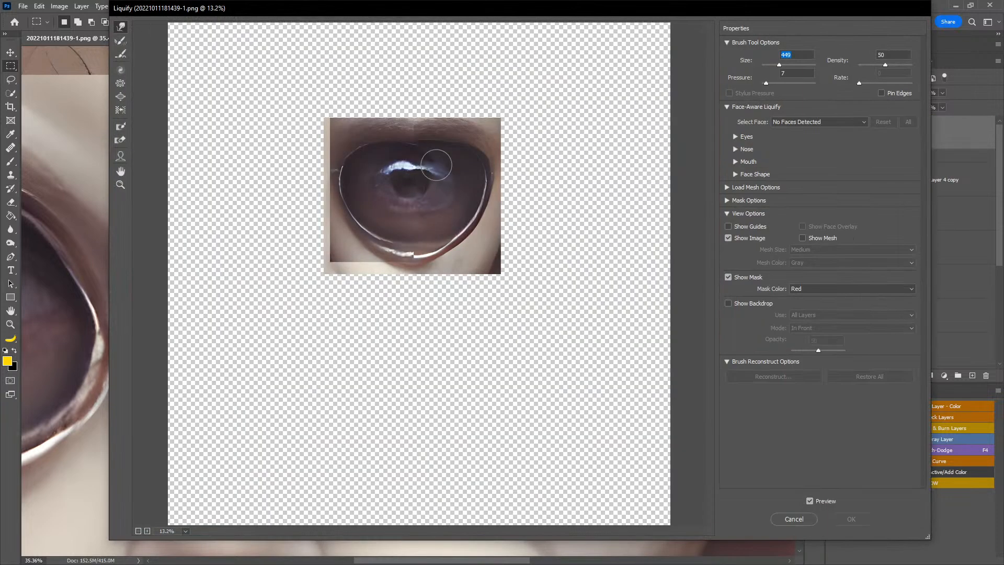
alt+right_click(418, 162)
mouse_move(419, 160)
mouse_down()
mouse_move(437, 159)
mouse_move(407, 138)
mouse_move(381, 139)
mouse_move(409, 162)
mouse_move(434, 147)
mouse_up()
alt+right_click(414, 213)
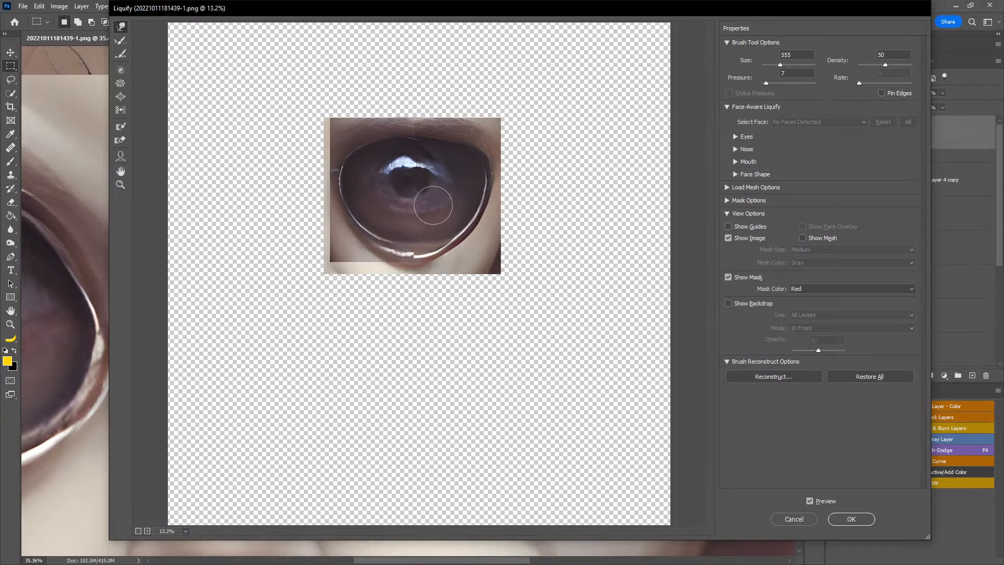
alt+right_click(410, 139)
alt+right_click(393, 217)
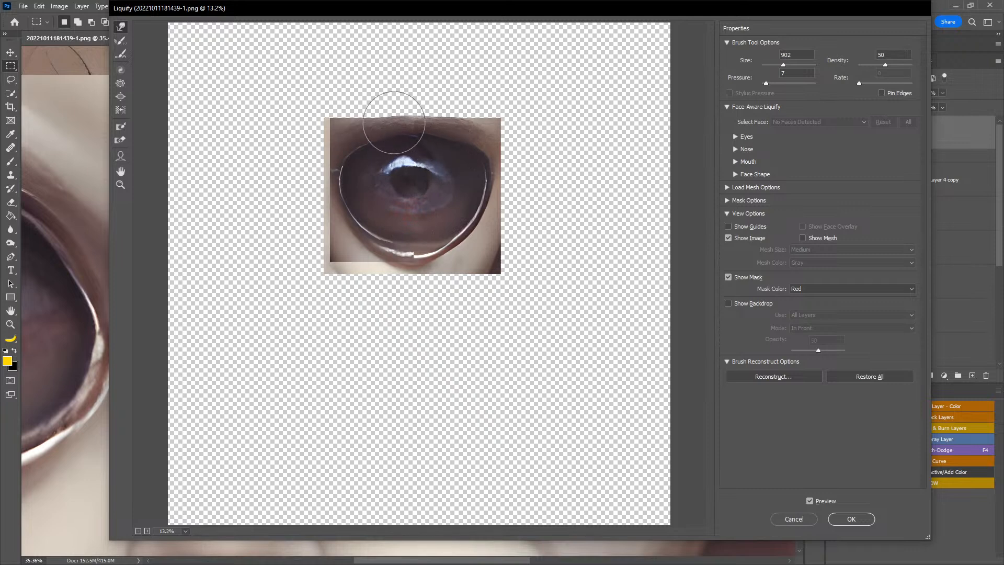
- Push the eye's upper edge outward into a rounder outline with large Liquify brushes and apply the filter
mouse_move(367, 135)
mouse_down()
mouse_move(398, 141)
mouse_move(420, 121)
mouse_move(440, 124)
mouse_move(442, 137)
mouse_move(401, 136)
mouse_up()
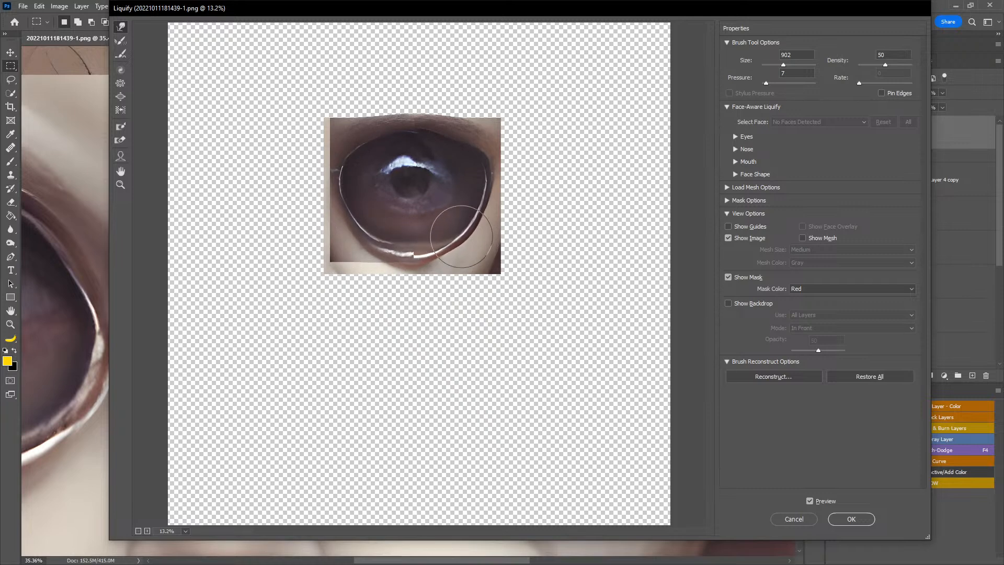
mouse_move(380, 128)
mouse_down()
mouse_move(365, 137)
mouse_move(358, 126)
mouse_up()
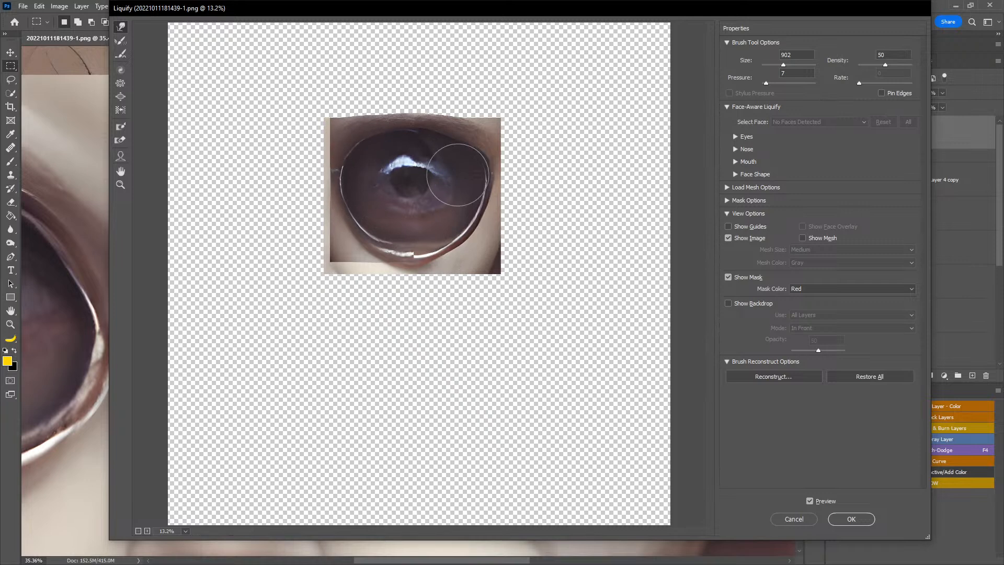
drag(425, 137, 397, 124)
alt+right_click(453, 143)
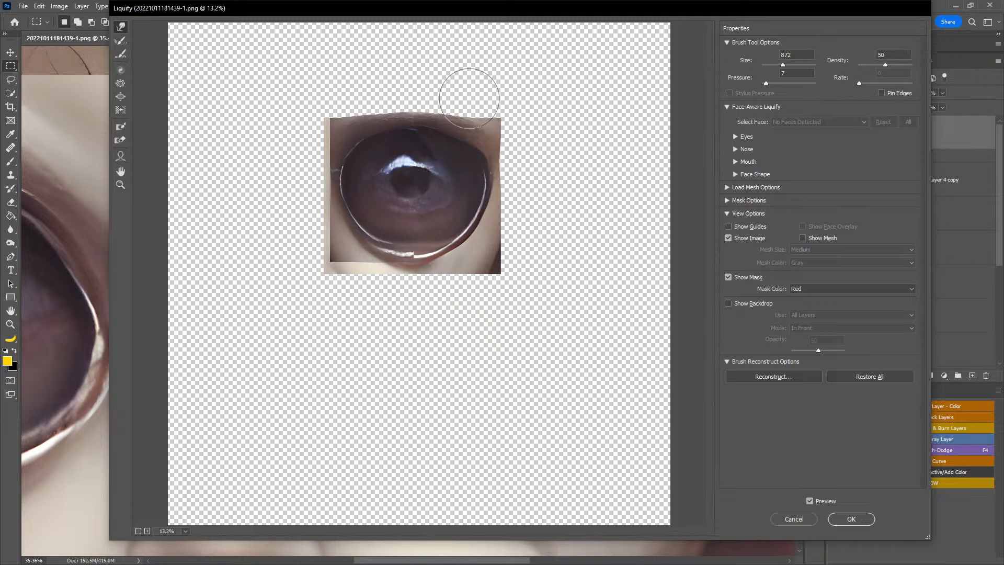
key(alt)
alt+right_click(429, 136)
alt+right_click(459, 140)
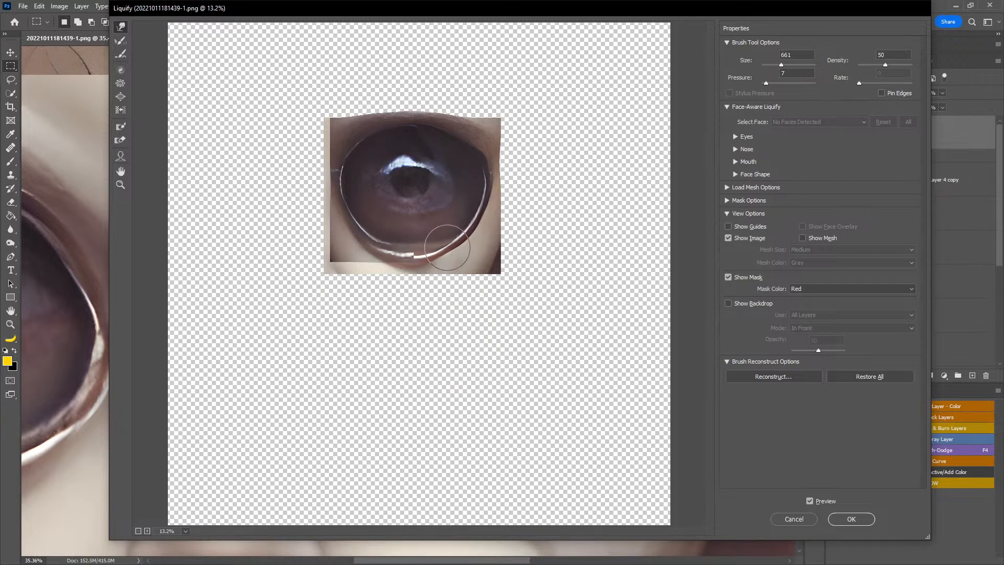
click(855, 520)
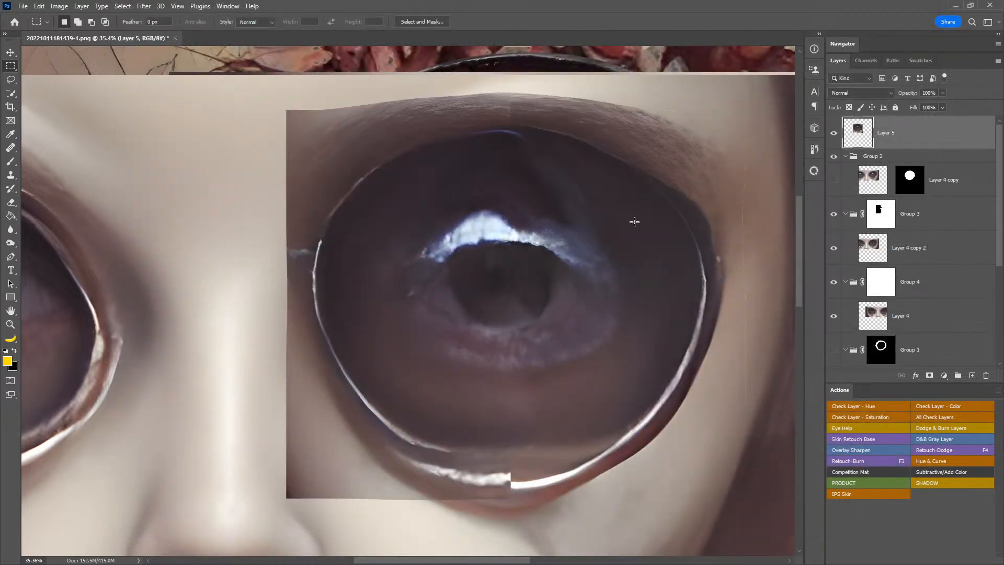
- Copy the circular layer mask of Layer 4 copy onto Layer 5
key(z)
drag(555, 313, 496, 319)
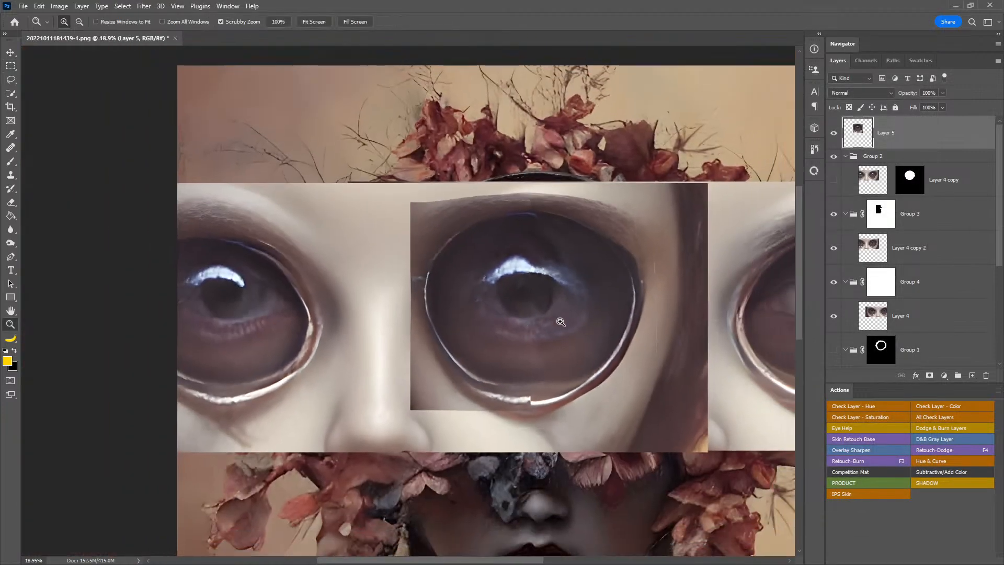
drag(910, 179, 895, 132)
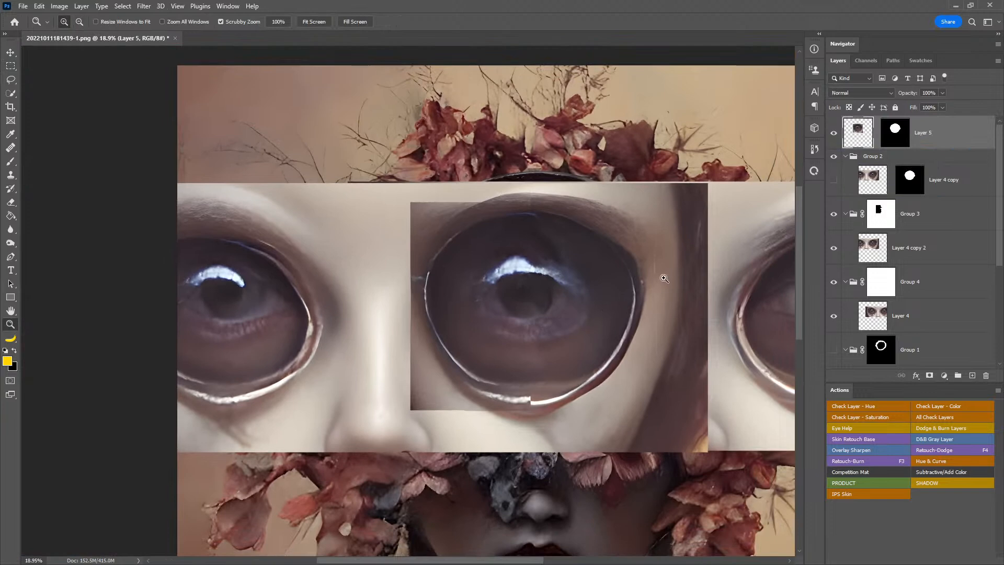
- Hide Group 2, Group 3, Layer 4 copy 2 and Group 4 so only the masked Layer 5 eye covers the doll's head
click(833, 248)
click(833, 248)
click(834, 283)
click(834, 225)
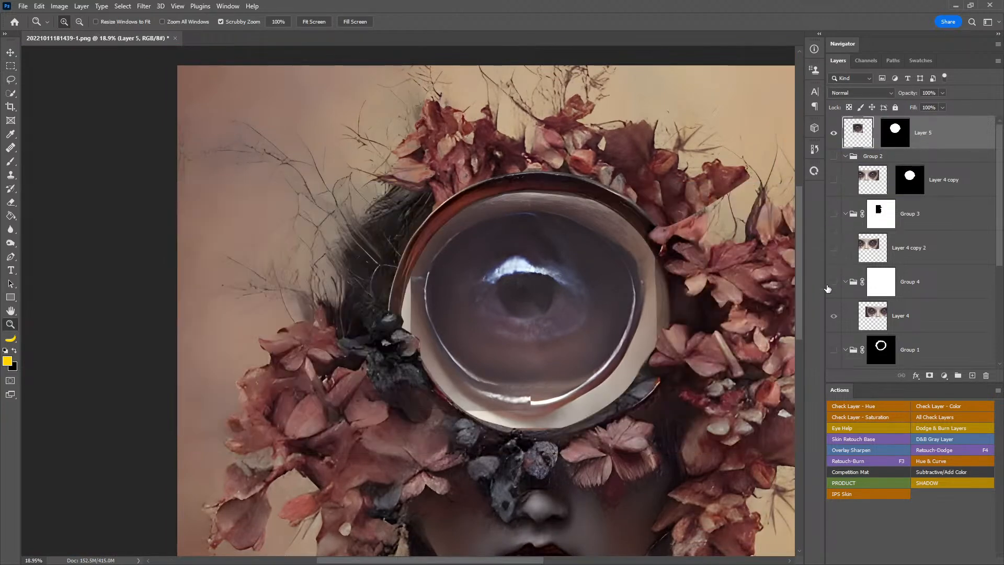
drag(656, 356, 607, 360)
drag(634, 373, 583, 325)
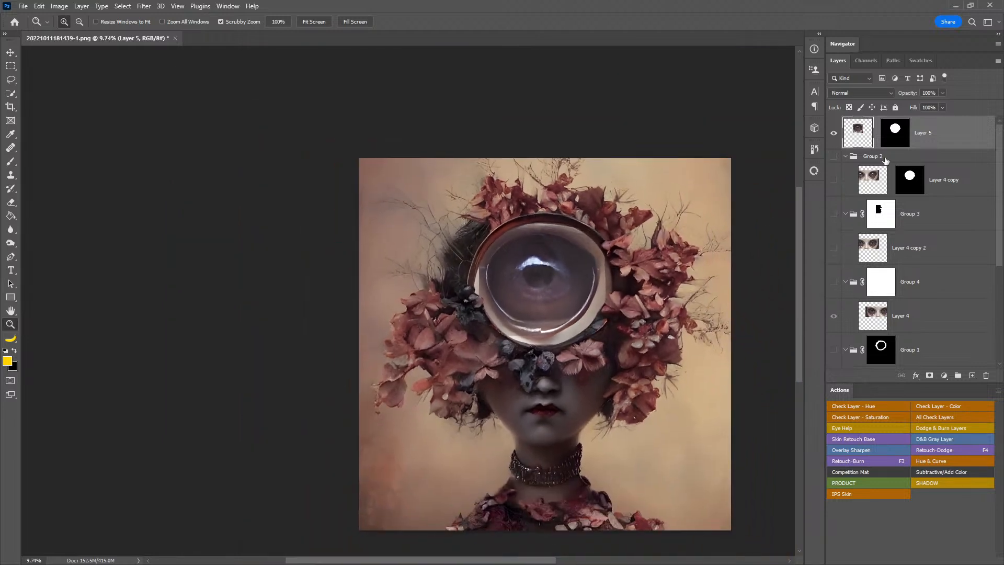
- Duplicate Layer 5 with its mask, keep the hidden duplicate beneath it, and reselect the original's image
key(ctrl+t)
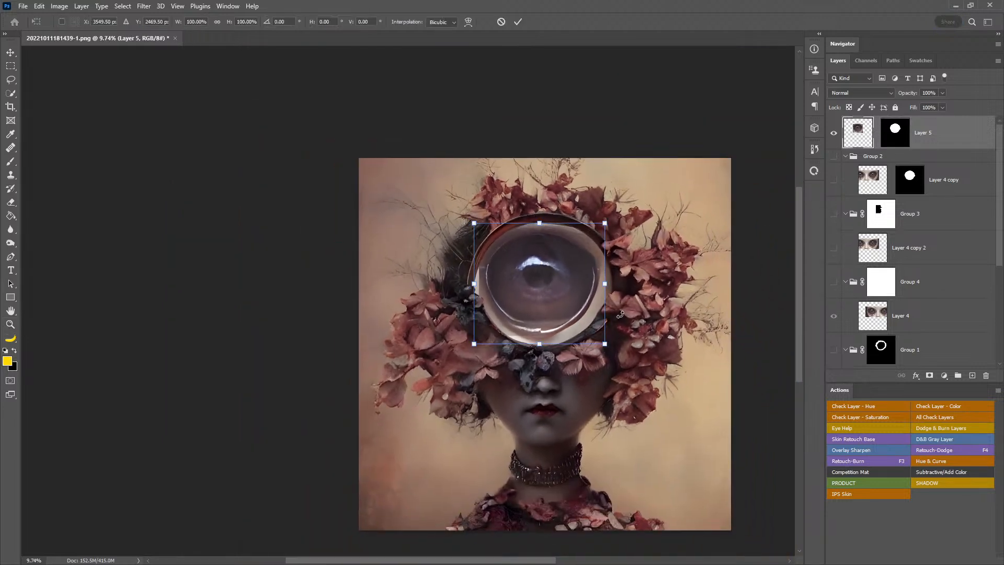
key(Return)
drag(856, 134, 849, 156)
click(857, 137)
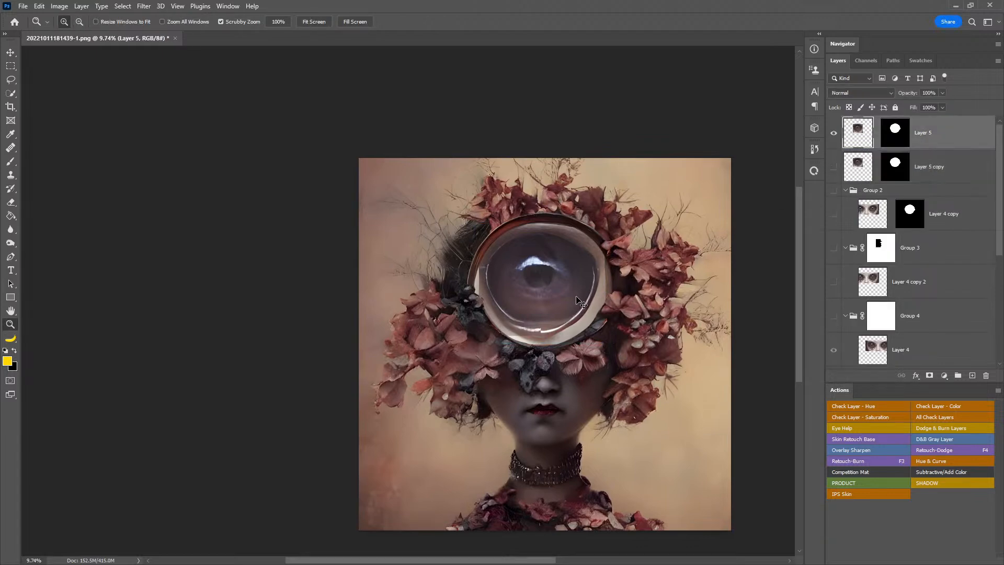
- Scale Layer 5's eye image to 141.99% and position it so the iris fills the round rim
key(ctrl+t)
drag(612, 344, 639, 369)
drag(570, 300, 575, 310)
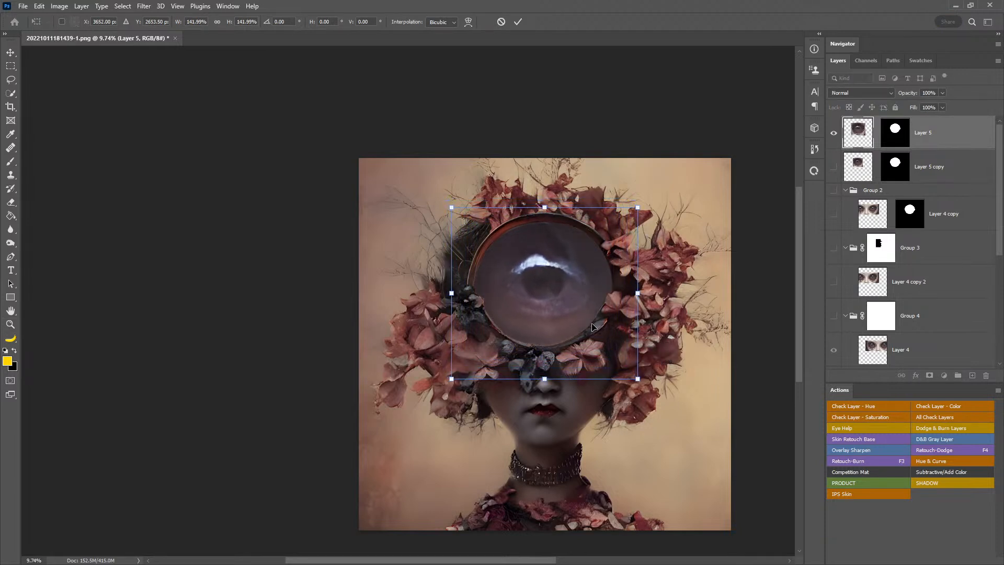
key(Return)
key(z)
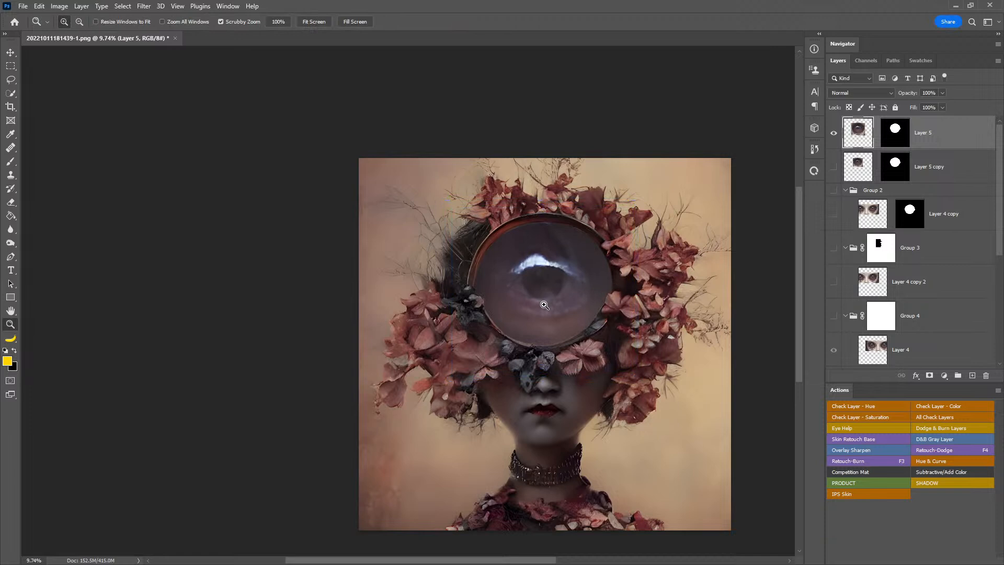
drag(564, 342, 611, 311)
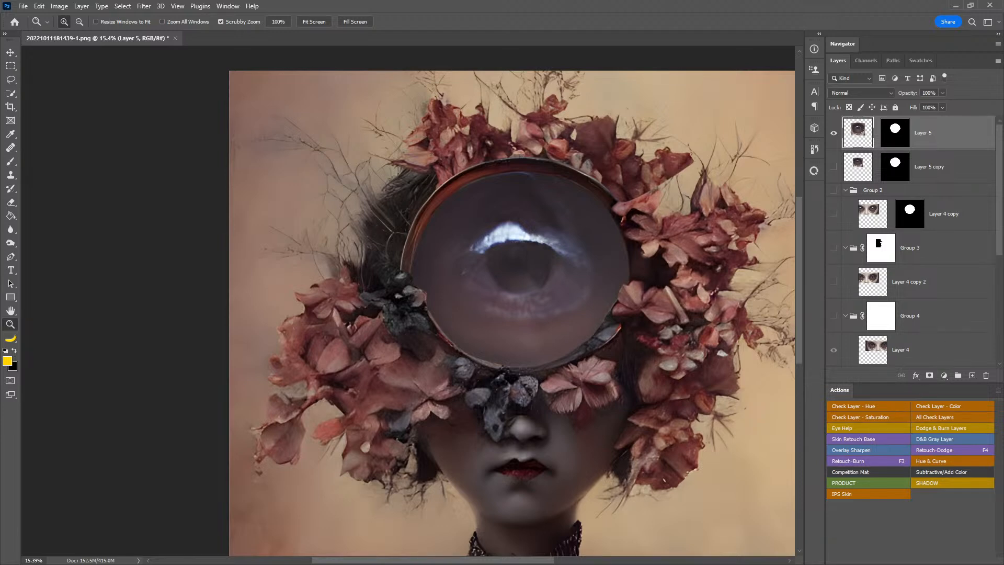
- Switch to Adobe Bridge, open the Textures folder and reduce the thumbnail size to four per row
key(alt+Tab)
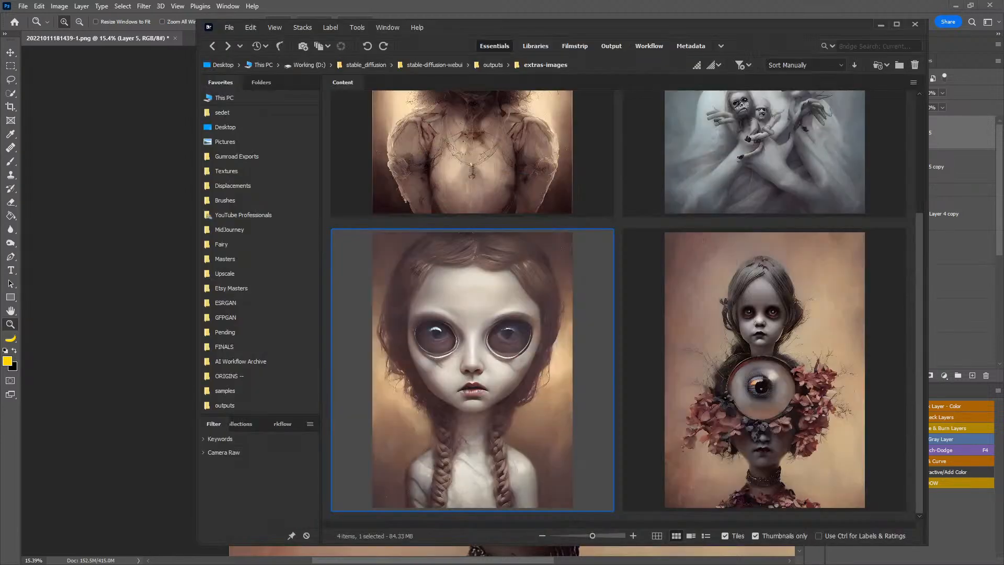
click(233, 171)
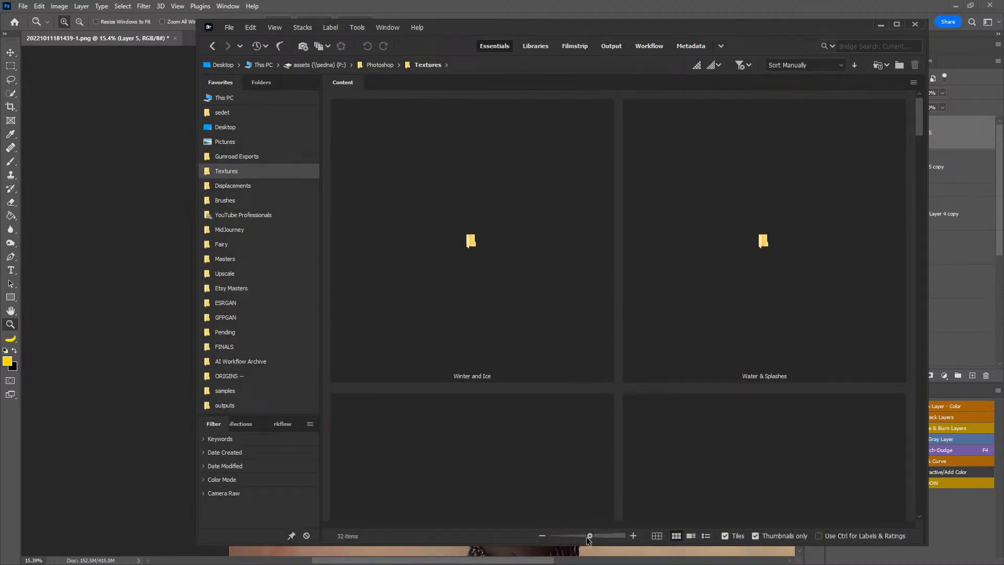
drag(588, 537, 573, 537)
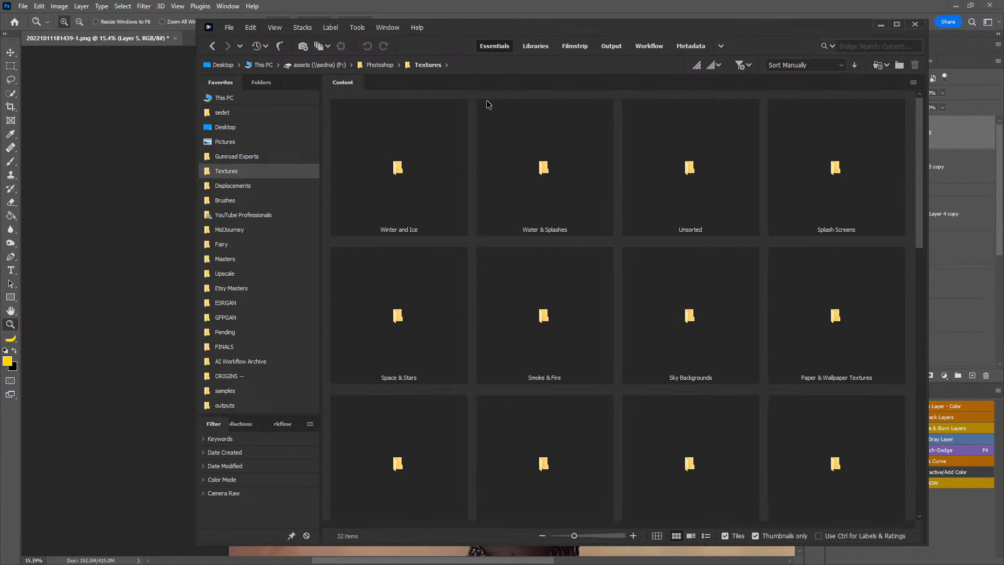
- Open Lighting Effects & Bokeh > Legacy_Ps > Lens Distortions - Legacy > Light Layers and browse its light overlay images
click(447, 66)
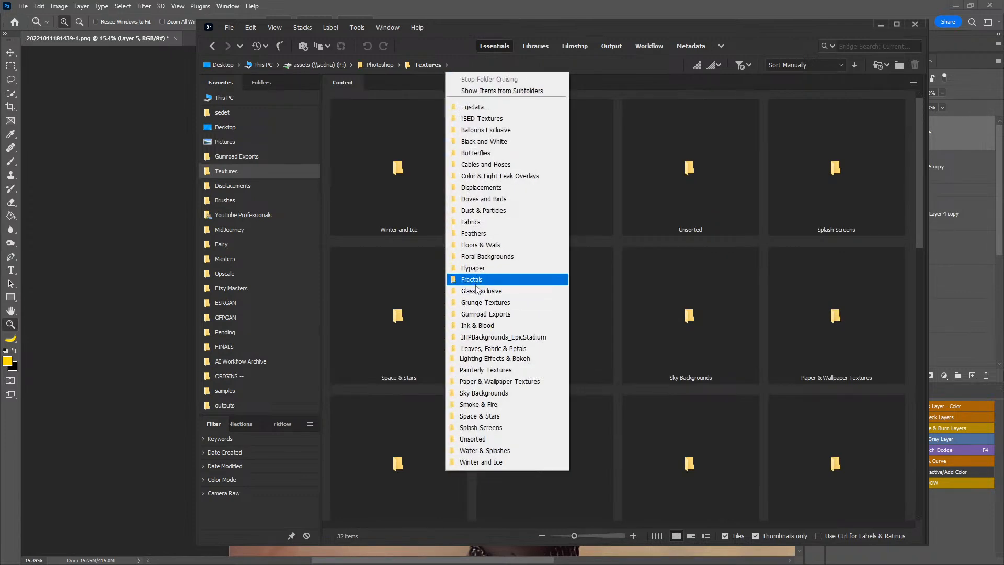
click(496, 360)
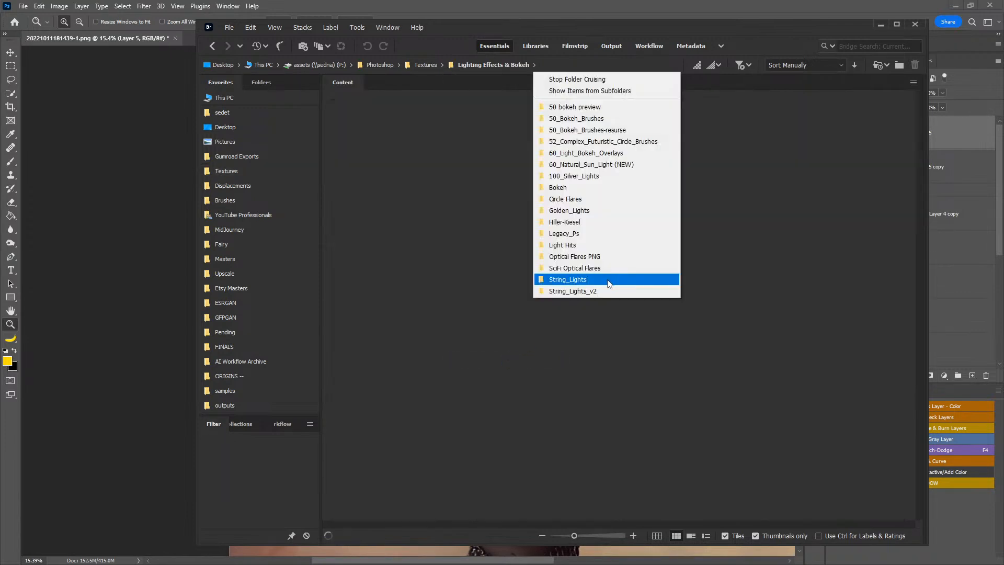
click(578, 238)
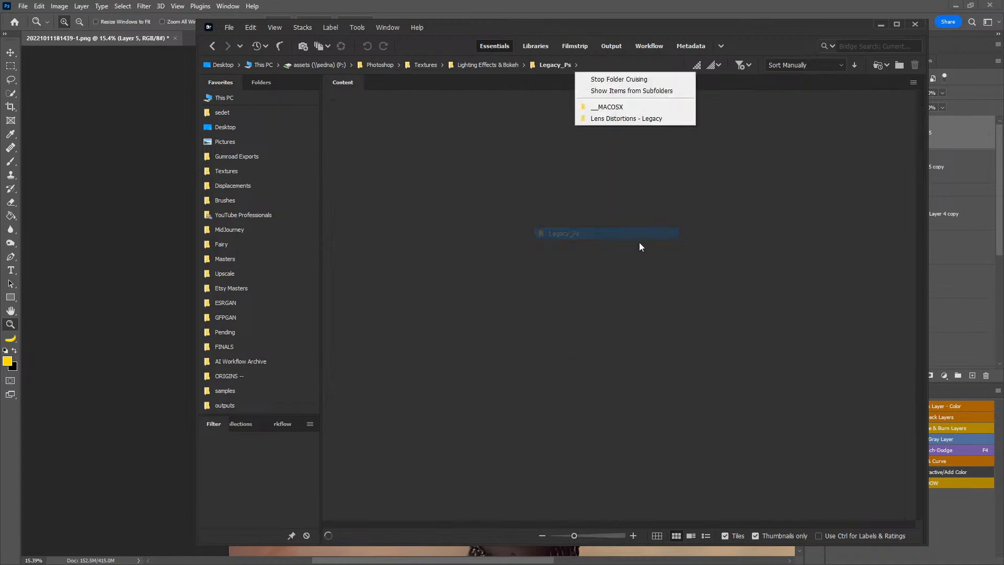
click(642, 118)
click(717, 107)
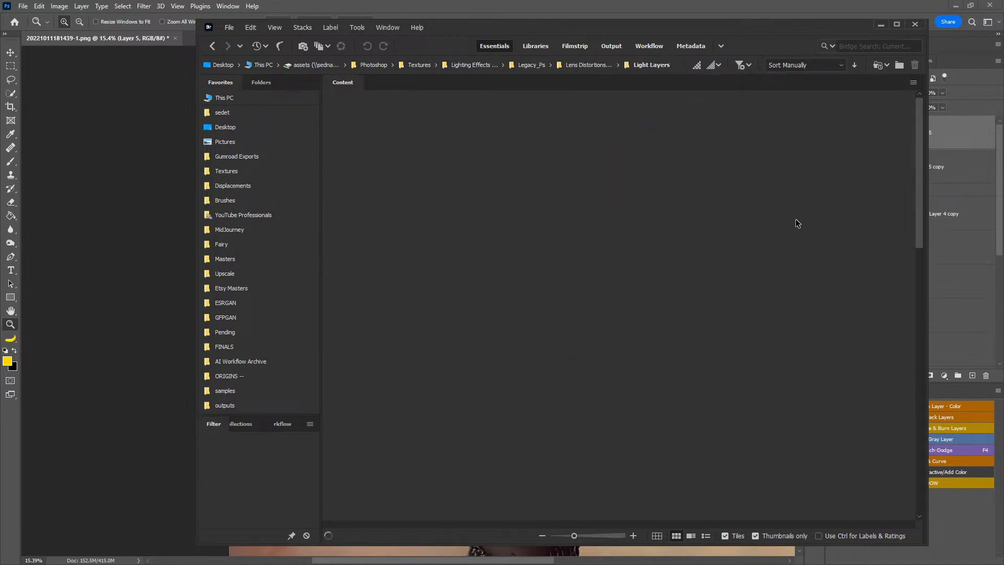
scroll(831, 209, down, 10)
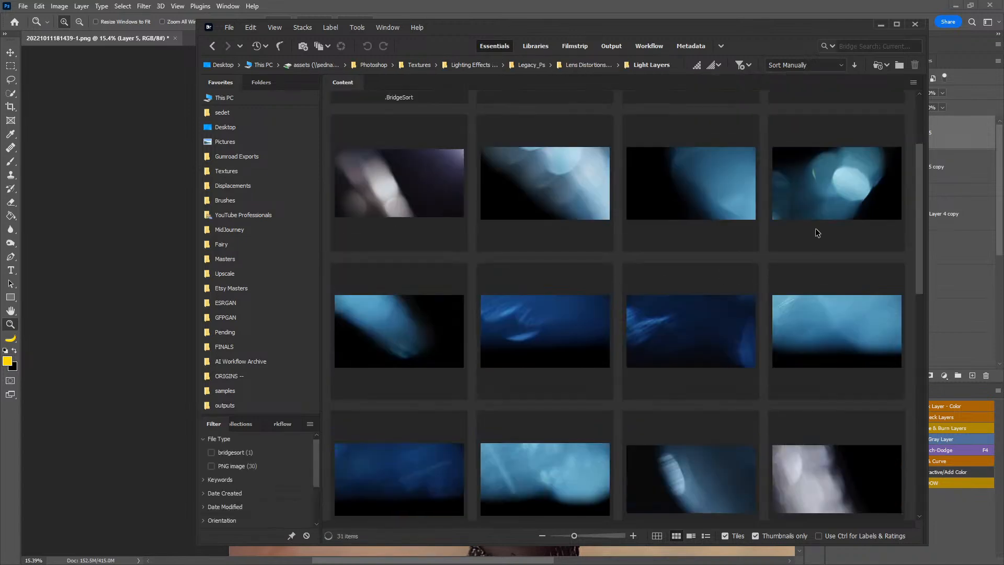
- Place the Legacy19 light overlay from Bridge into the Photoshop composite over the eye and set its blend mode to Screen
drag(831, 360, 126, 302)
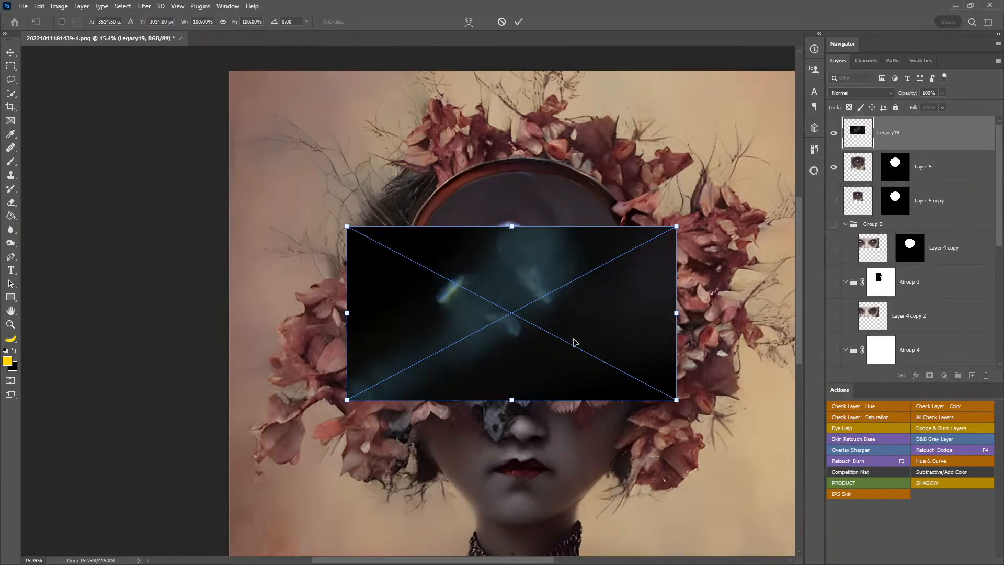
drag(571, 344, 581, 294)
key(Return)
key(z)
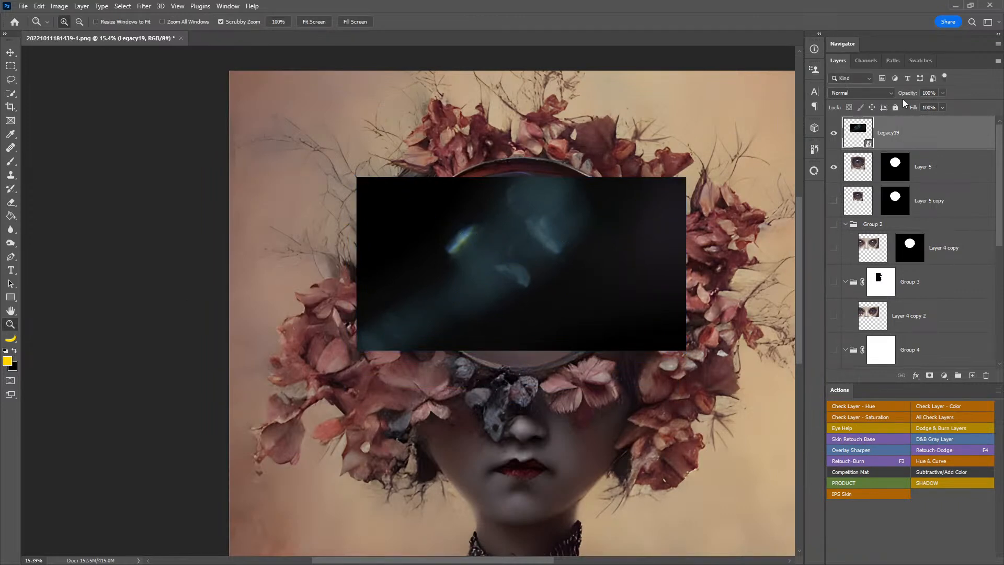
click(863, 93)
click(853, 181)
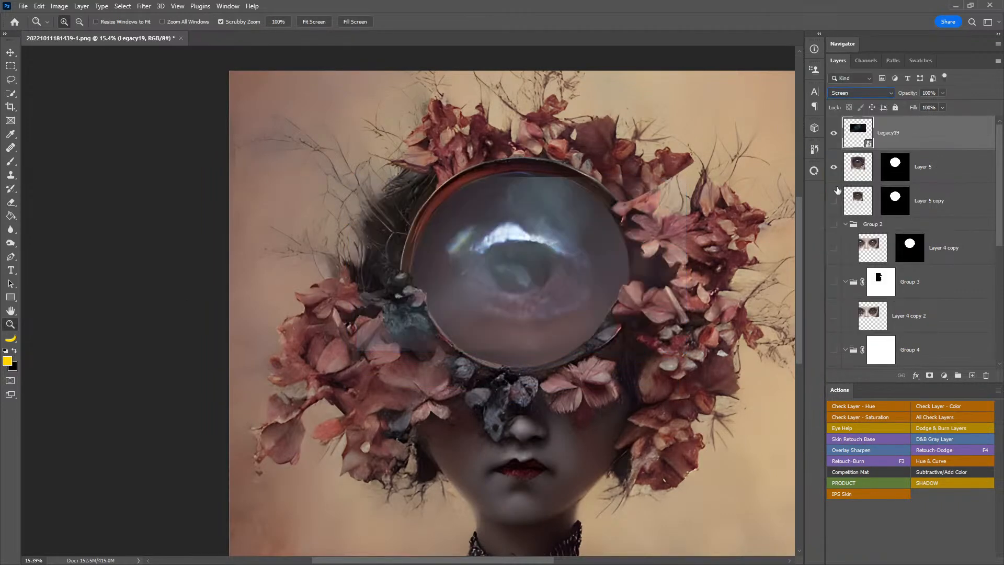
- Stretch the Legacy19 overlay vertically so it extends past the upper and lower edges of the round rim
click(582, 259)
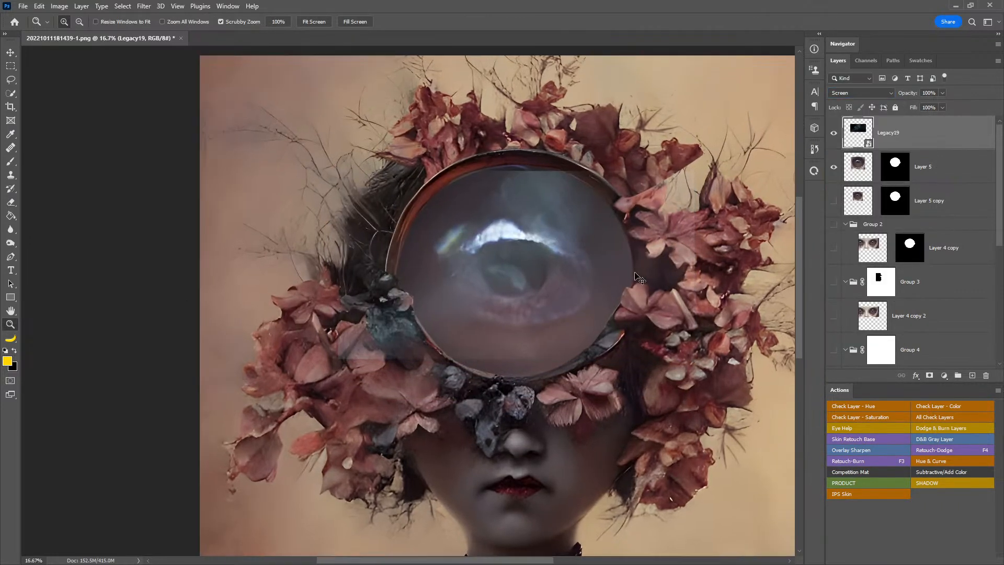
key(ctrl+t)
drag(518, 358, 516, 413)
drag(513, 168, 515, 152)
key(Return)
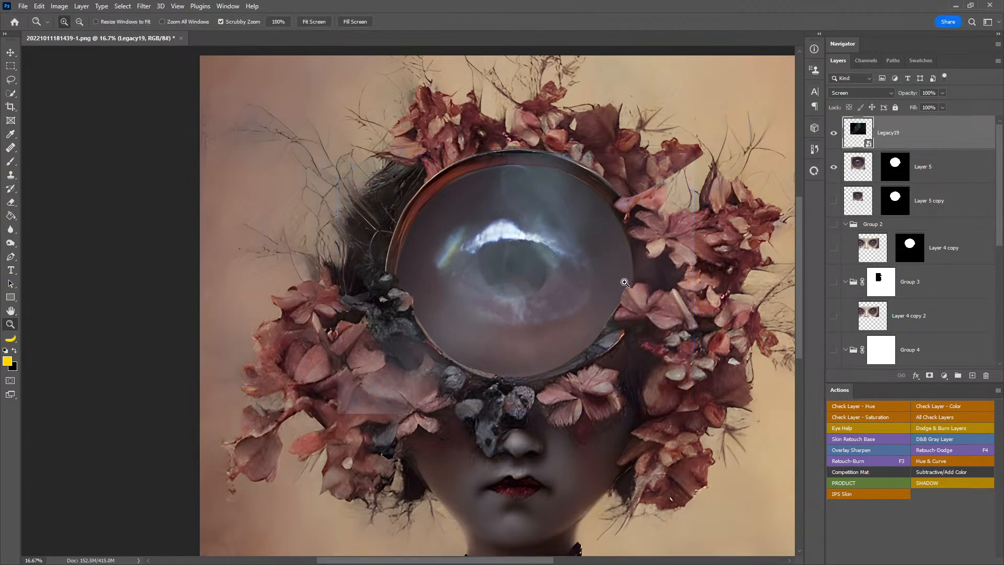
- Group Legacy19 with Layer 5, give the group Layer 5's circular mask, and delete that mask from Layer 5
click(894, 166)
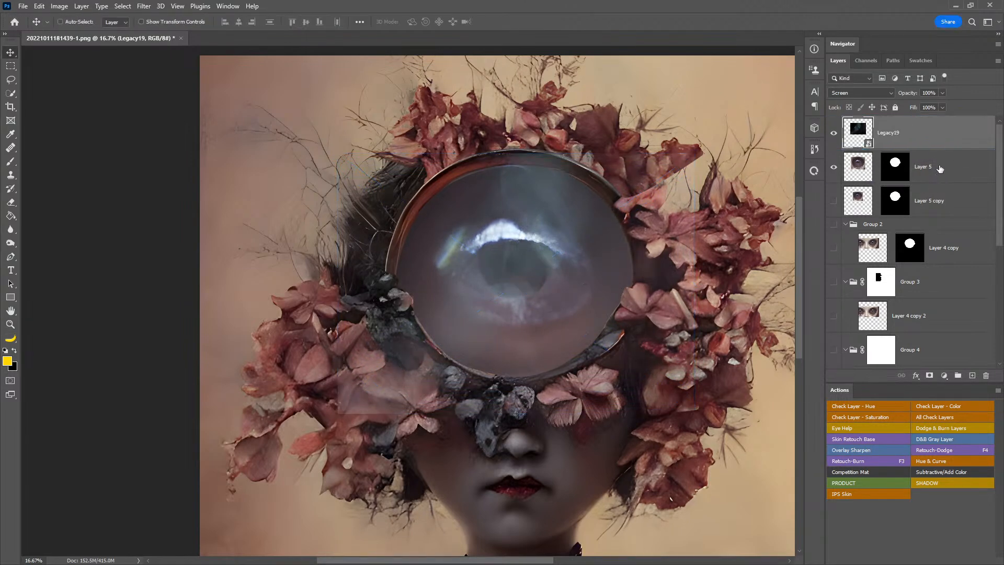
shift+click(937, 202)
click(941, 164)
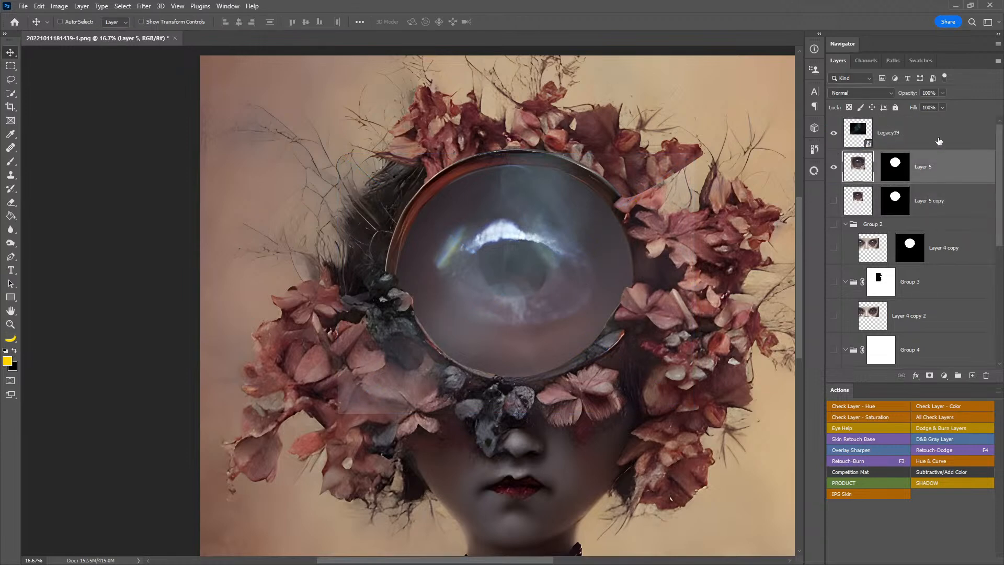
click(938, 141)
shift+click(938, 173)
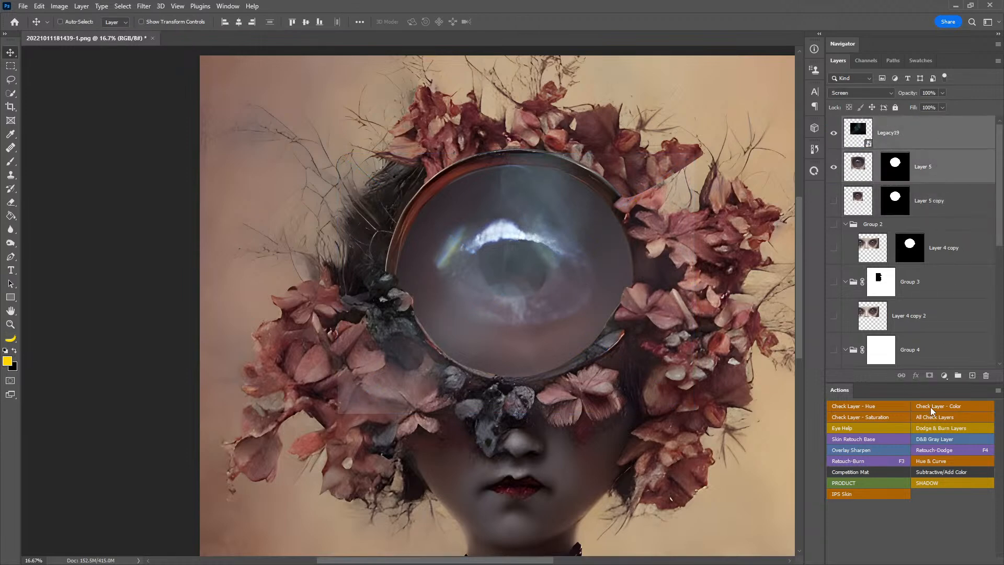
click(957, 375)
drag(909, 179, 883, 123)
right_click(914, 200)
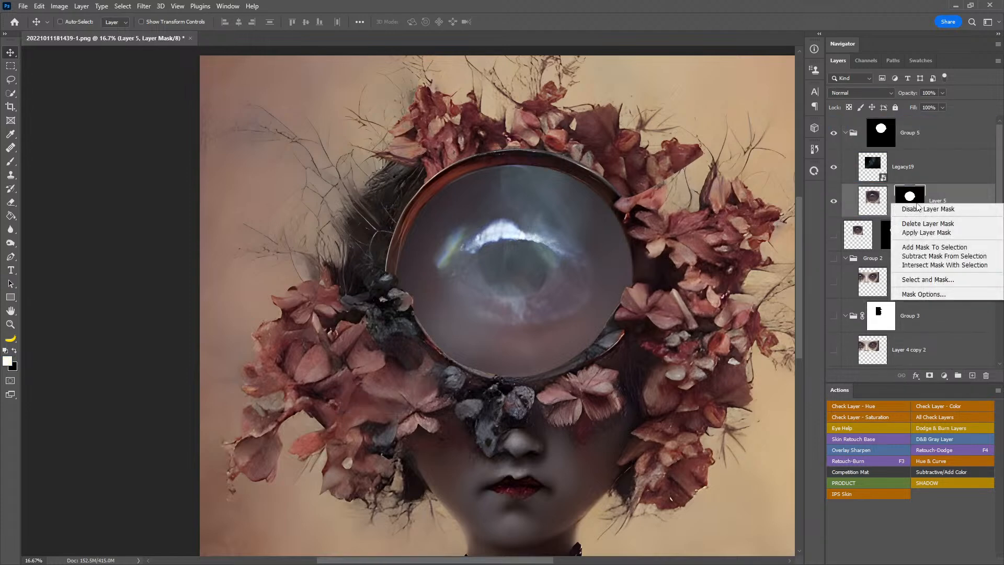
click(928, 225)
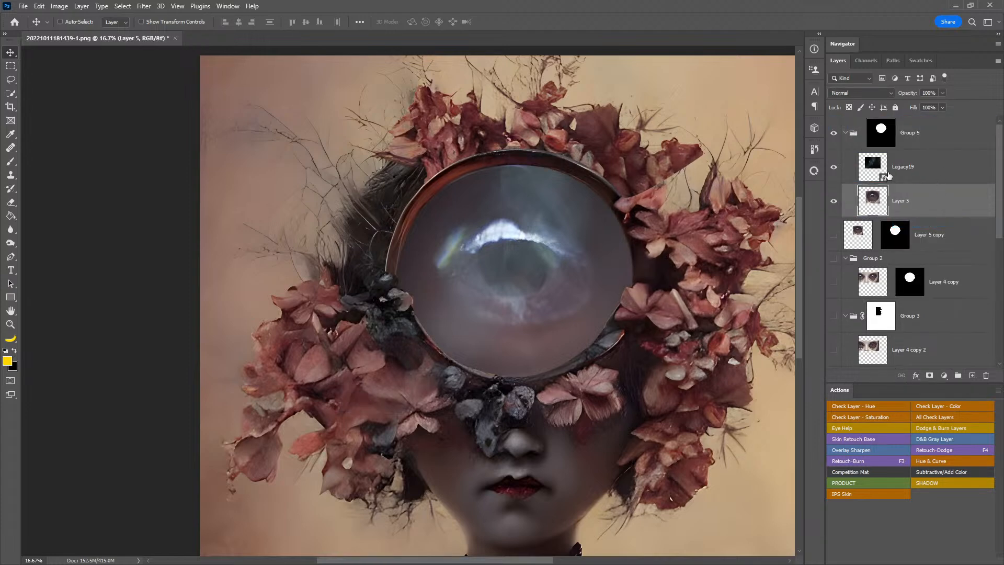
- Add a Hue/Saturation adjustment clipped to the Legacy19 overlay with Hue set to -180
click(913, 165)
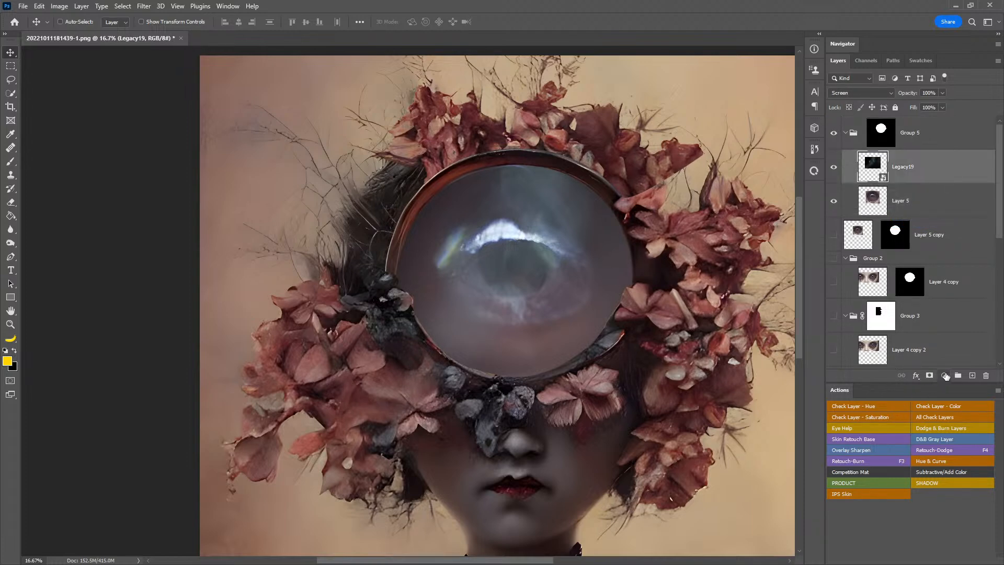
click(943, 375)
click(945, 462)
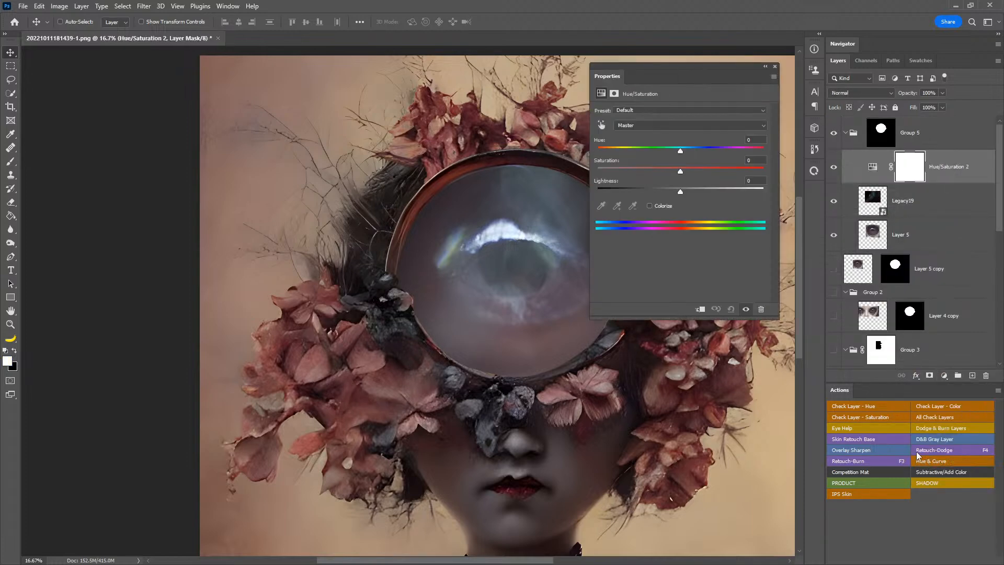
drag(677, 157, 606, 166)
click(700, 309)
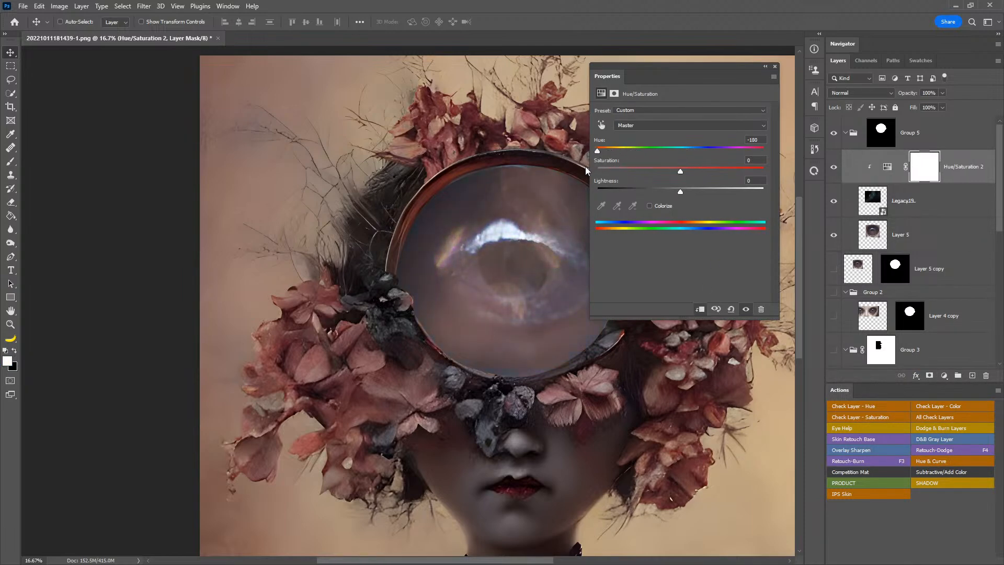
click(775, 66)
- Reposition the Legacy19 overlay so its light streaks fall on the left side of the eye
click(878, 193)
mouse_move(537, 246)
mouse_down()
mouse_move(501, 252)
mouse_move(548, 253)
mouse_up()
double_click(13, 311)
key(z)
drag(492, 317, 573, 278)
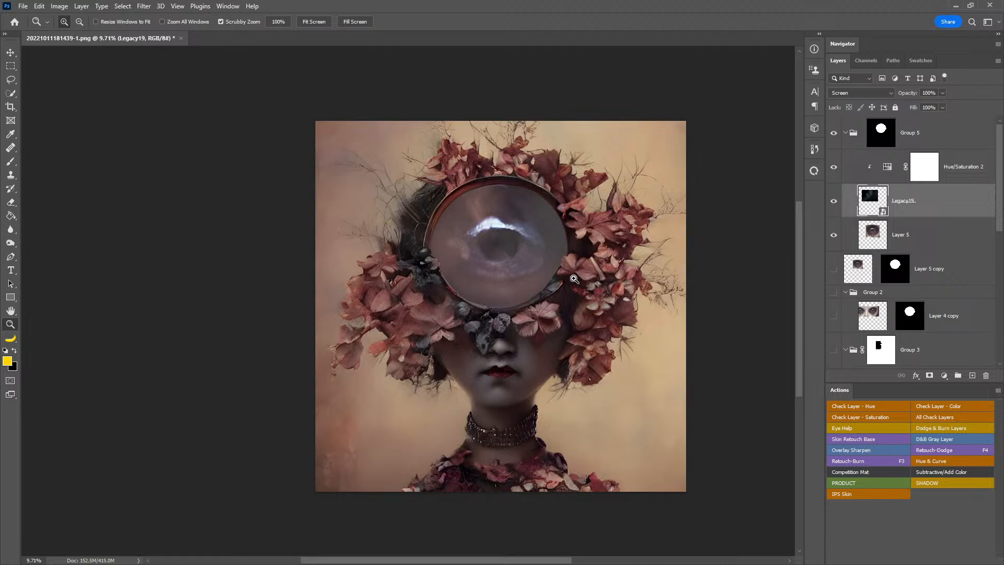
drag(570, 276, 585, 287)
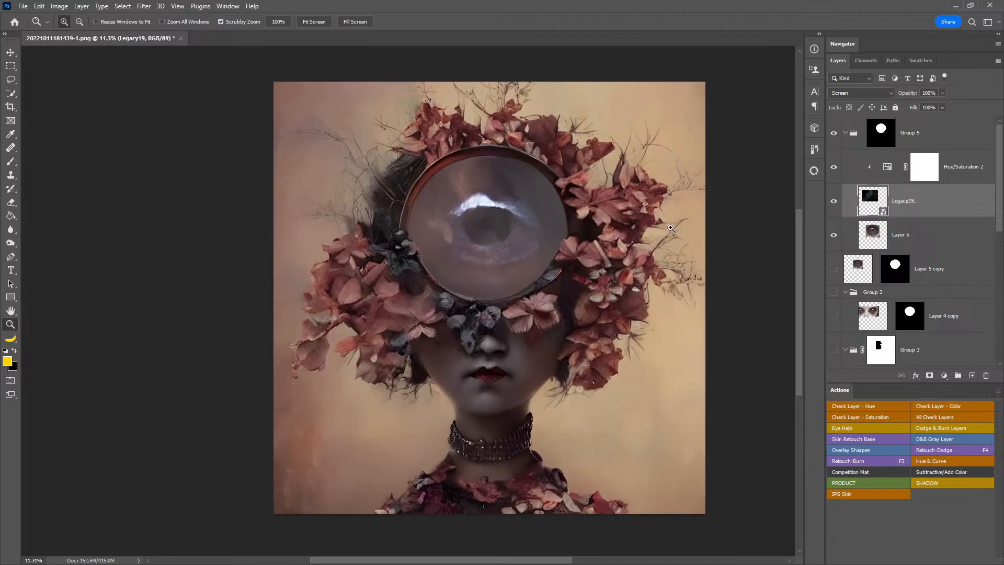
- Soften Group 5's circular mask with a Gaussian Blur of radius 2 pixels and show the rulers
drag(543, 246, 643, 264)
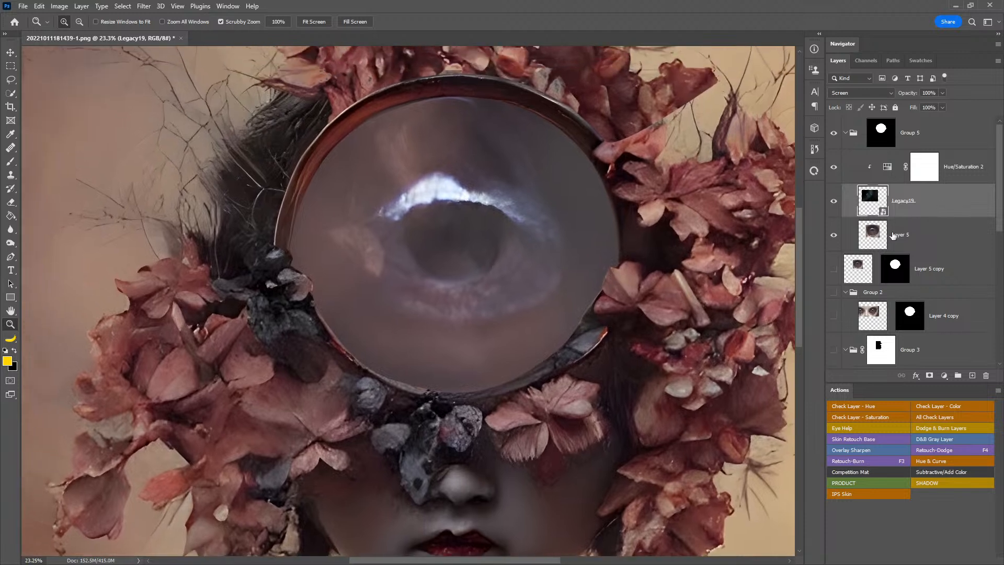
click(891, 141)
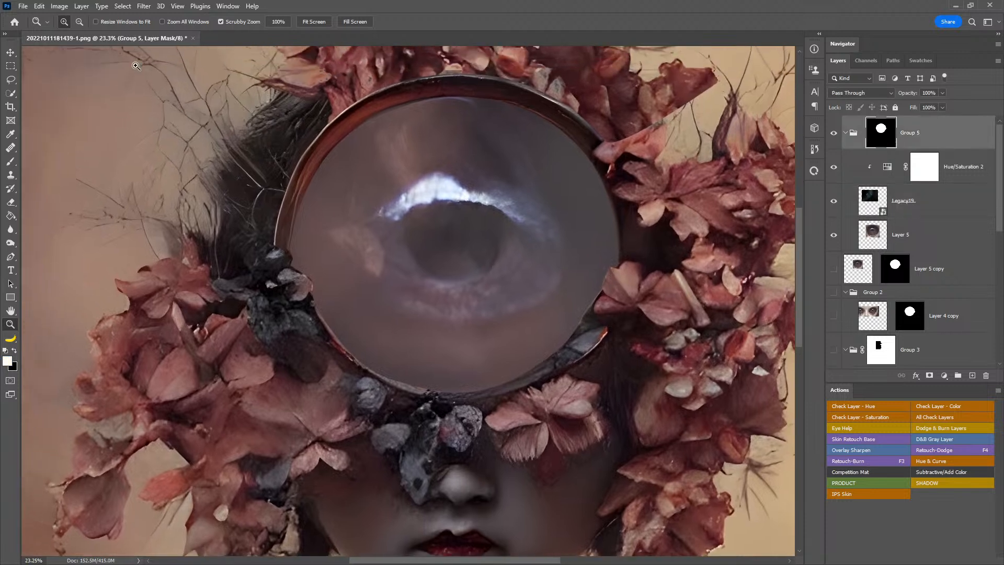
click(143, 6)
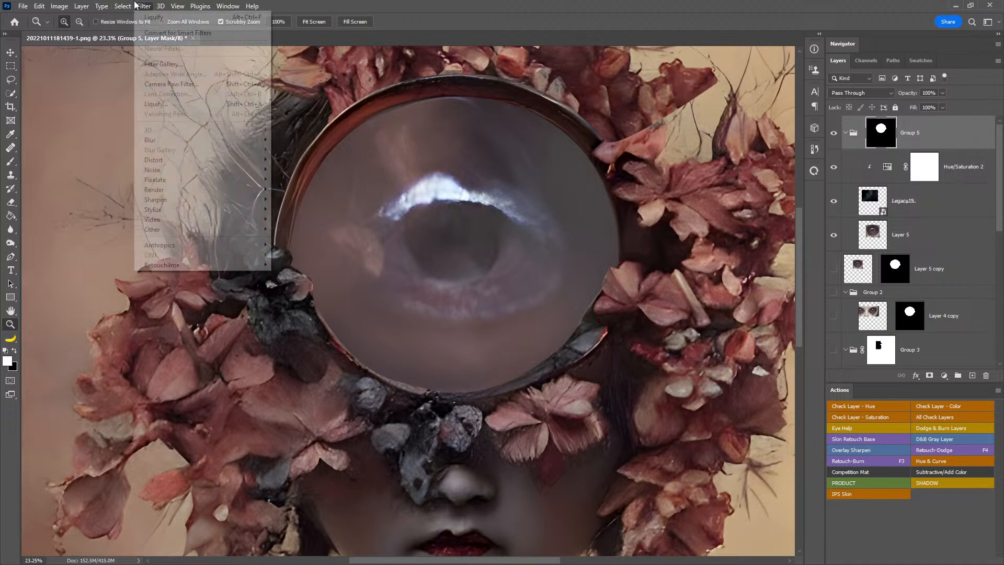
mouse_move(200, 142)
click(313, 179)
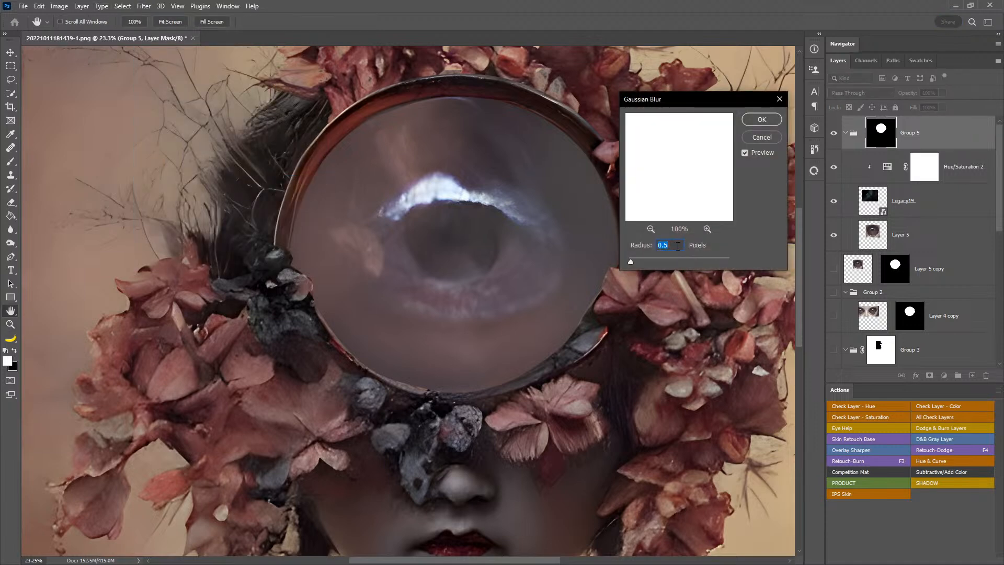
text(2)
drag(689, 99, 711, 79)
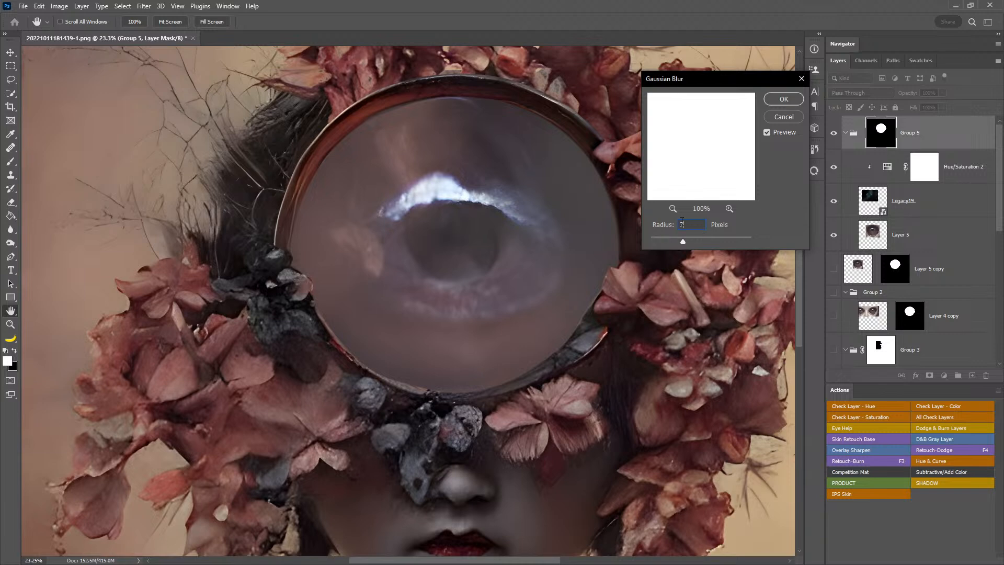
click(780, 100)
key(ctrl+r)
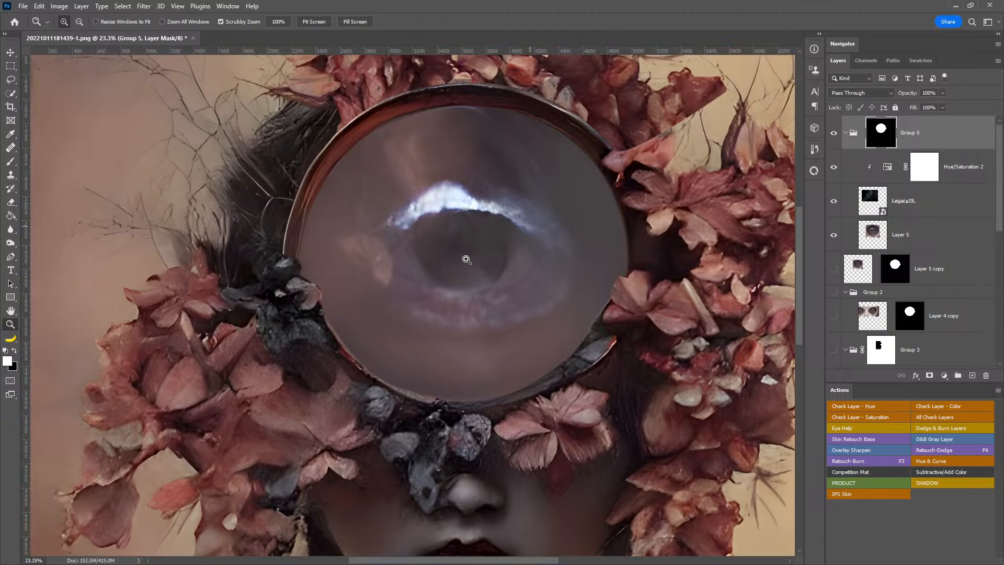
- Examine the eye within the whole composite and reopen the overlay's Hue/Saturation settings
double_click(10, 311)
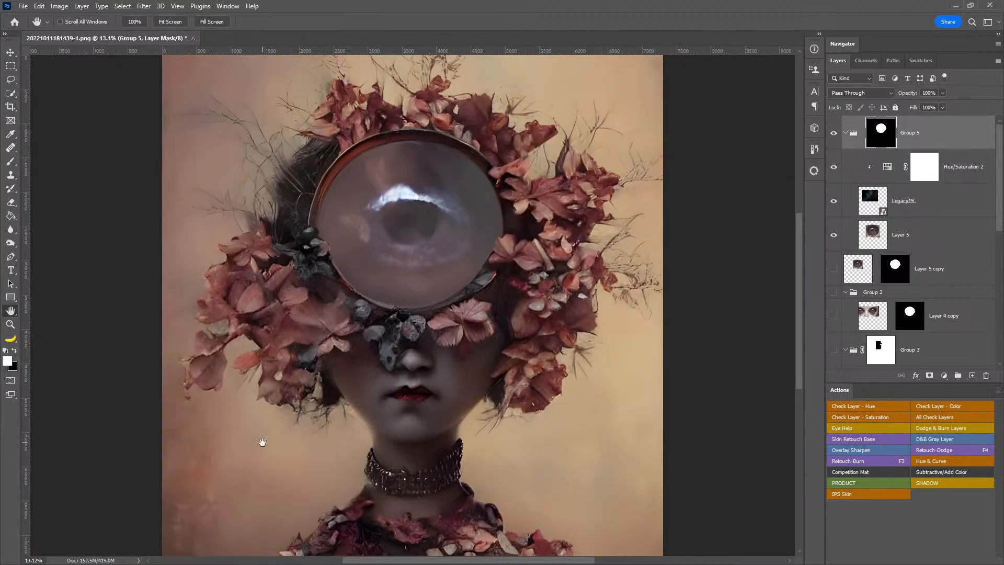
scroll(265, 442, down, 2)
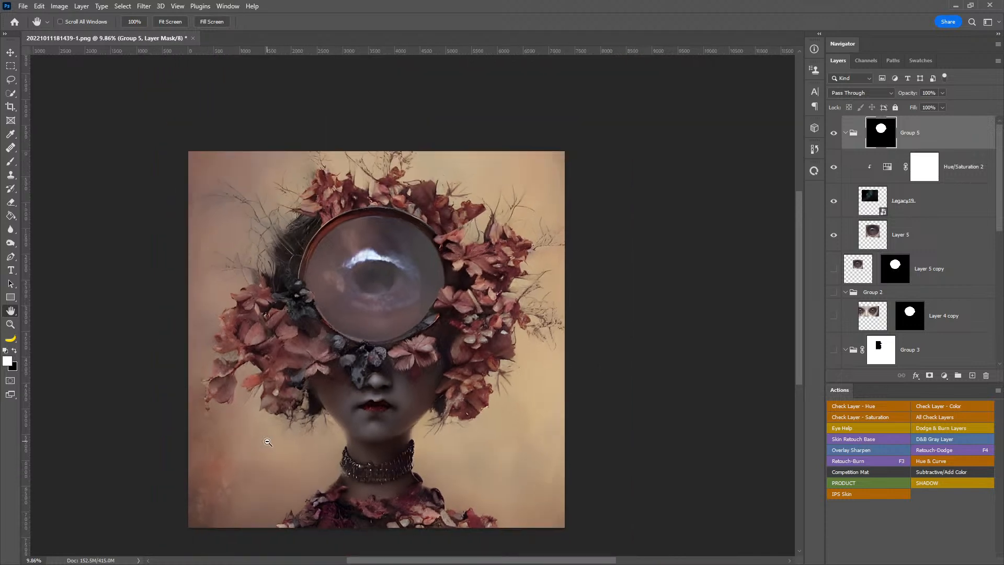
drag(348, 357, 495, 309)
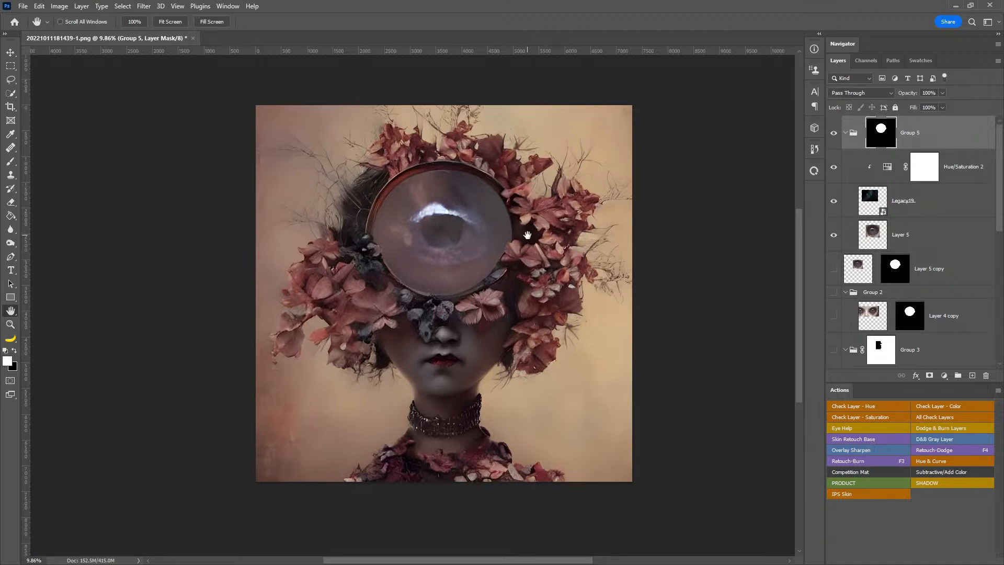
drag(474, 210, 515, 226)
key(z)
click(505, 249)
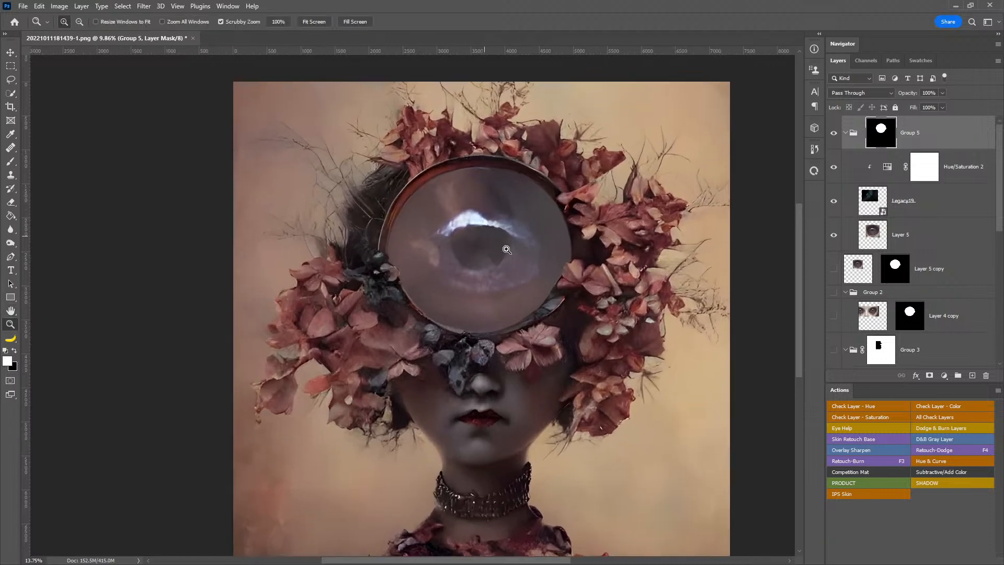
click(941, 206)
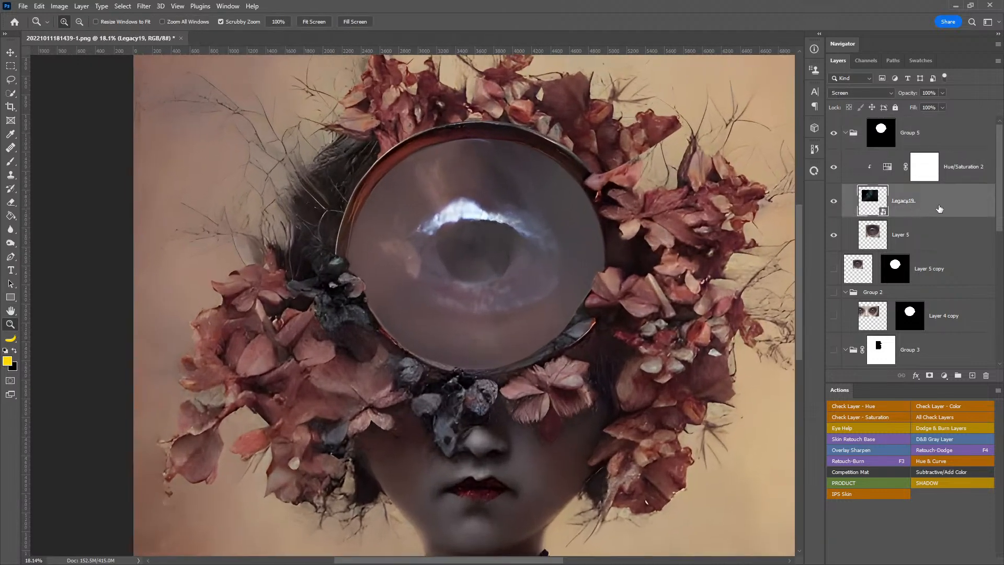
double_click(887, 167)
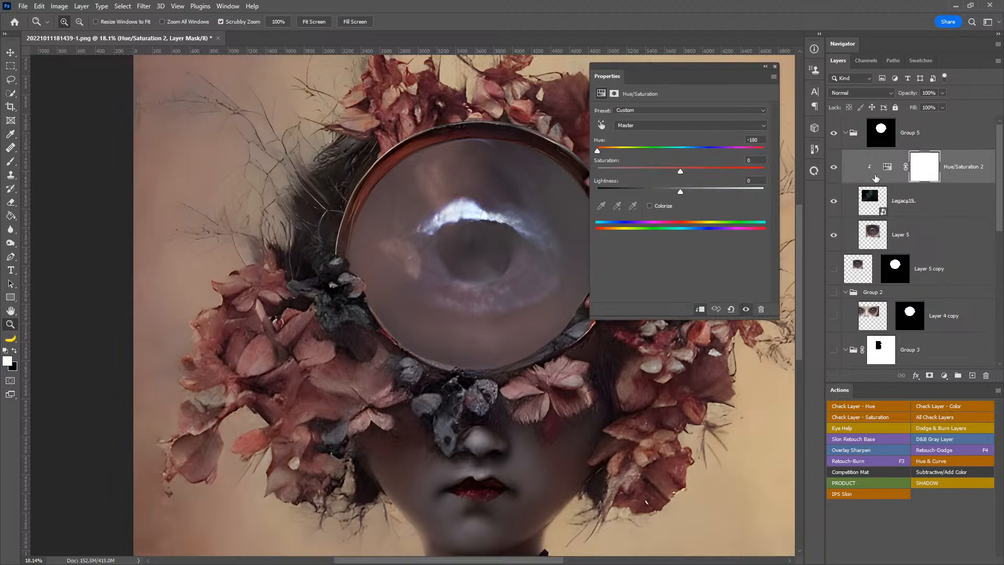
mouse_move(680, 191)
mouse_down()
mouse_move(698, 191)
mouse_move(680, 192)
mouse_up()
- Add a Curves adjustment clipped to the Legacy19 overlay, raising its highlights in an S-curve with a lower point at input 59, output 54
click(938, 376)
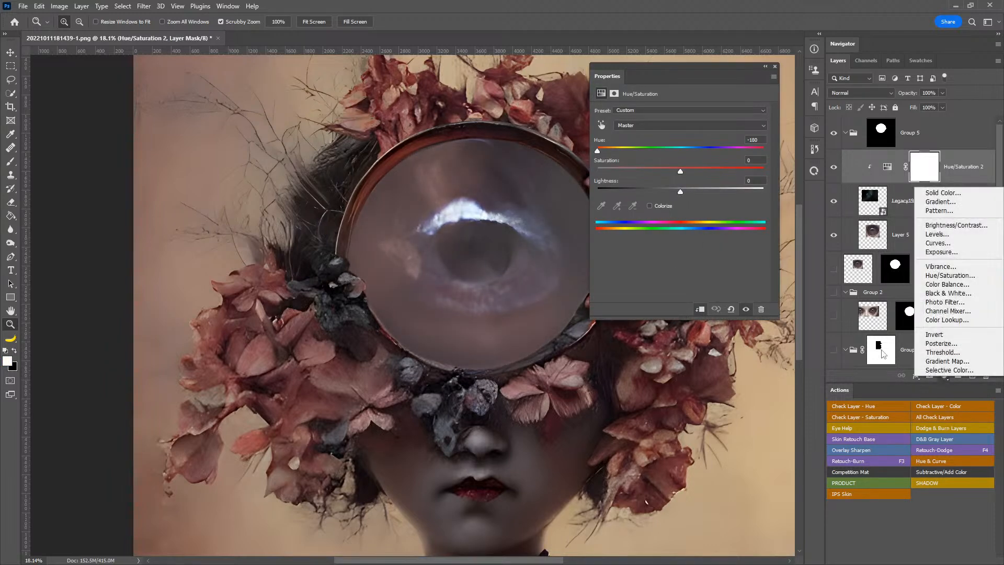
click(935, 245)
click(700, 309)
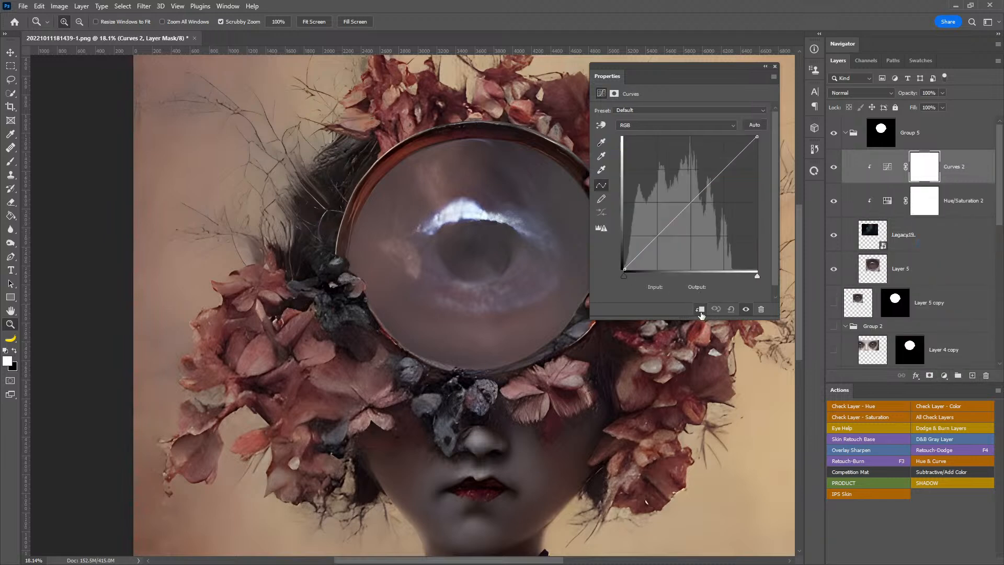
drag(656, 232, 667, 244)
drag(725, 184, 703, 170)
drag(667, 244, 660, 239)
drag(704, 170, 693, 164)
drag(656, 245, 654, 240)
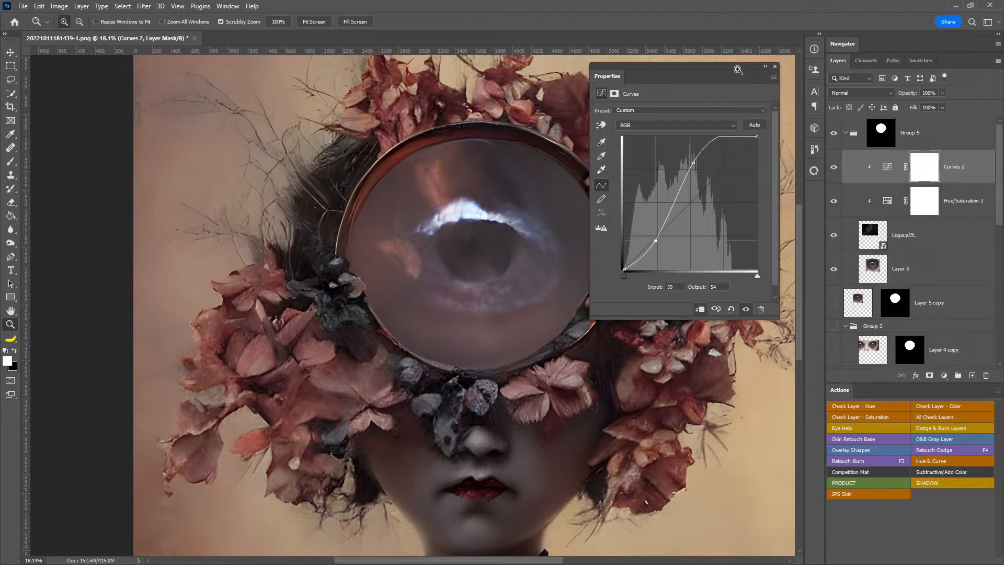
click(775, 66)
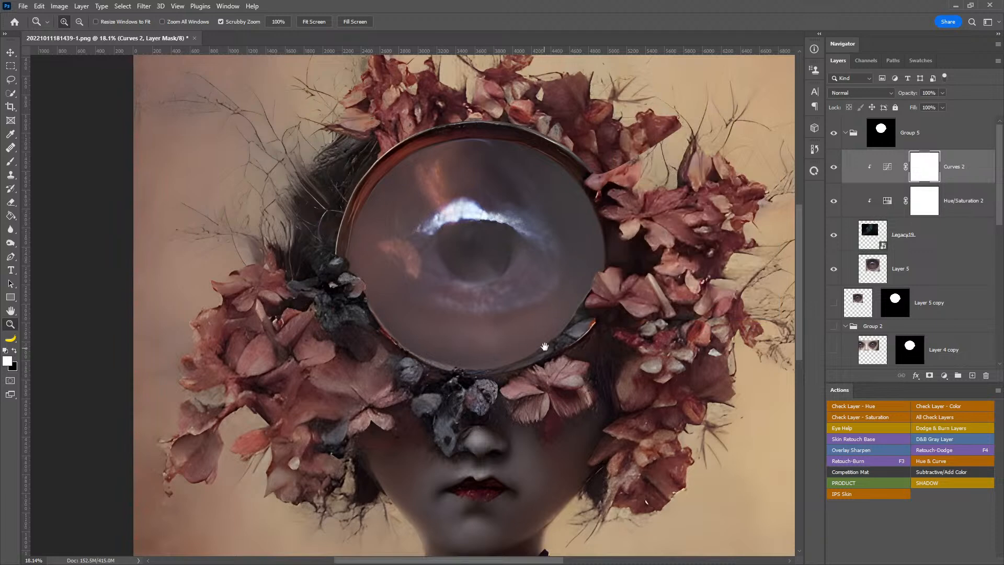
- Add an unclipped Curves adjustment inside Group 5 that darkens the eye, with a point at input 154, output 102
drag(544, 347, 550, 332)
click(950, 135)
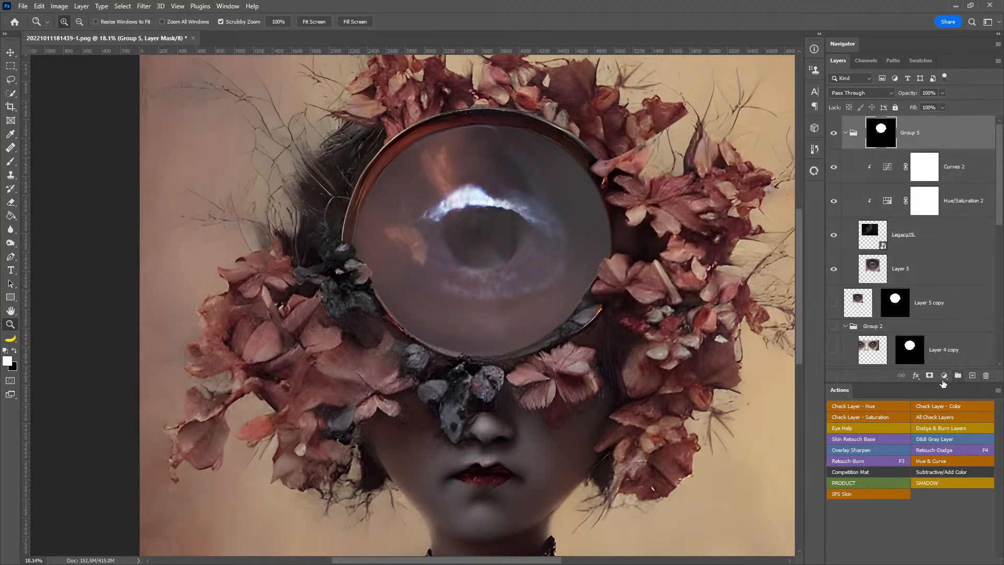
click(944, 375)
click(936, 245)
drag(704, 189, 704, 216)
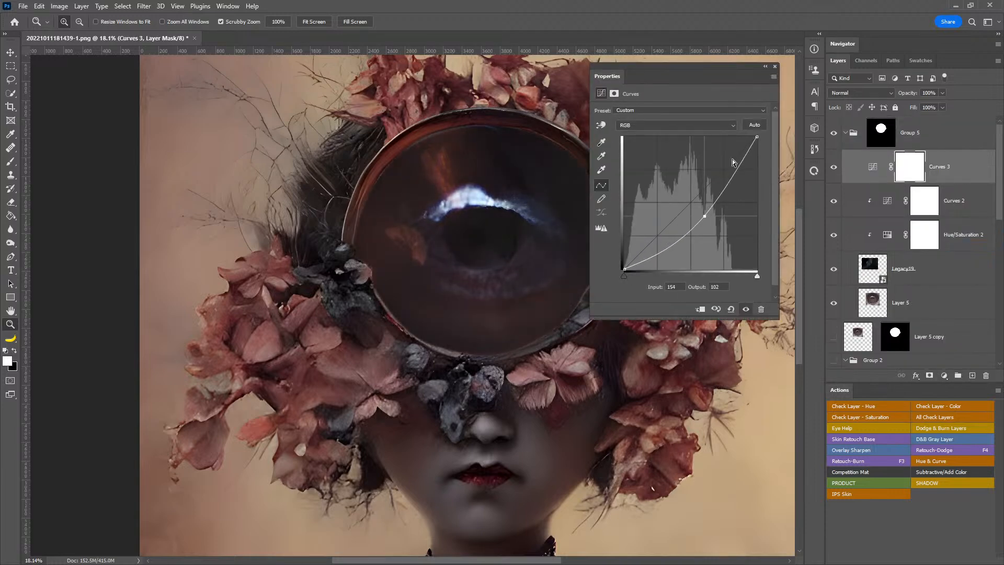
click(774, 67)
- Move the darkening Curves layer above Group 5 and invert its mask to black for brushing
drag(920, 166, 920, 119)
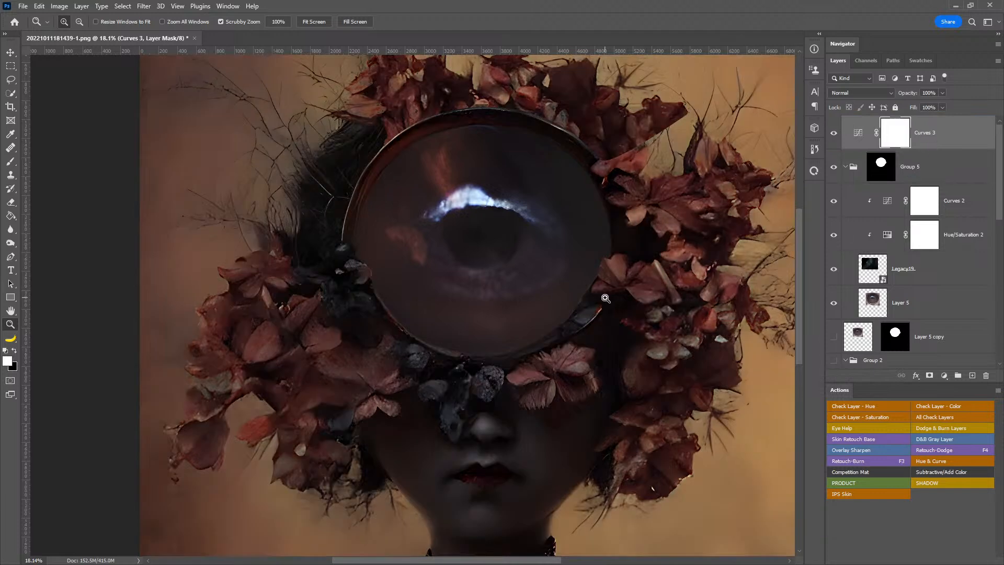
key(ctrl+i)
key(b)
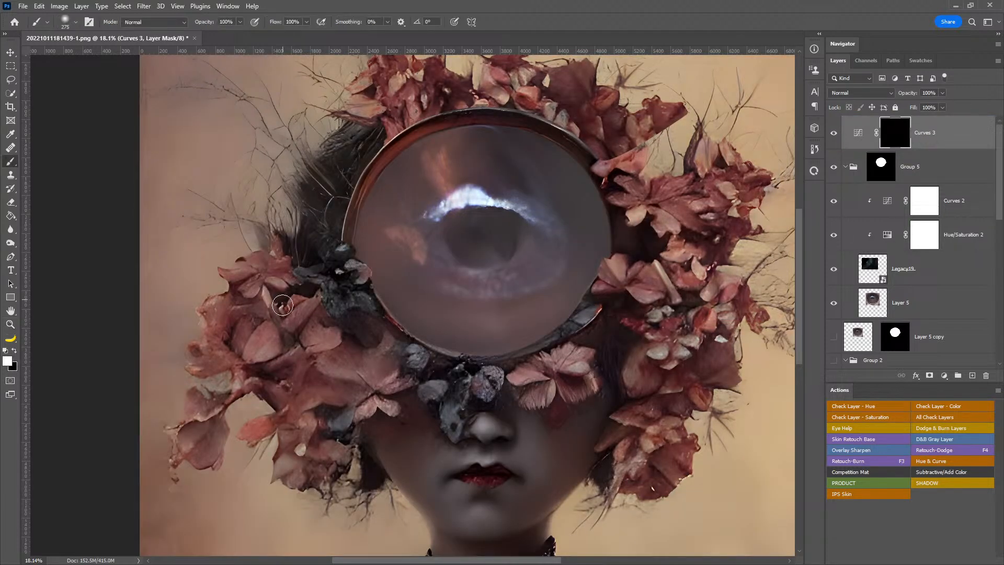
- With the rulers hidden, set the brush flow to 1% and lightly brush the Curves 3 mask in the eye's lower part
key(ctrl+r)
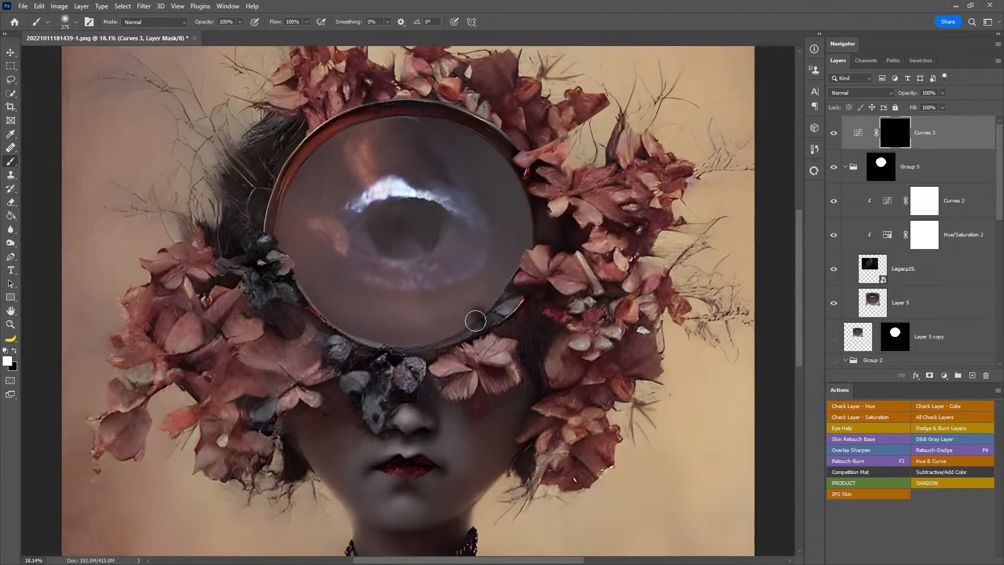
drag(273, 24, 222, 29)
drag(421, 301, 478, 282)
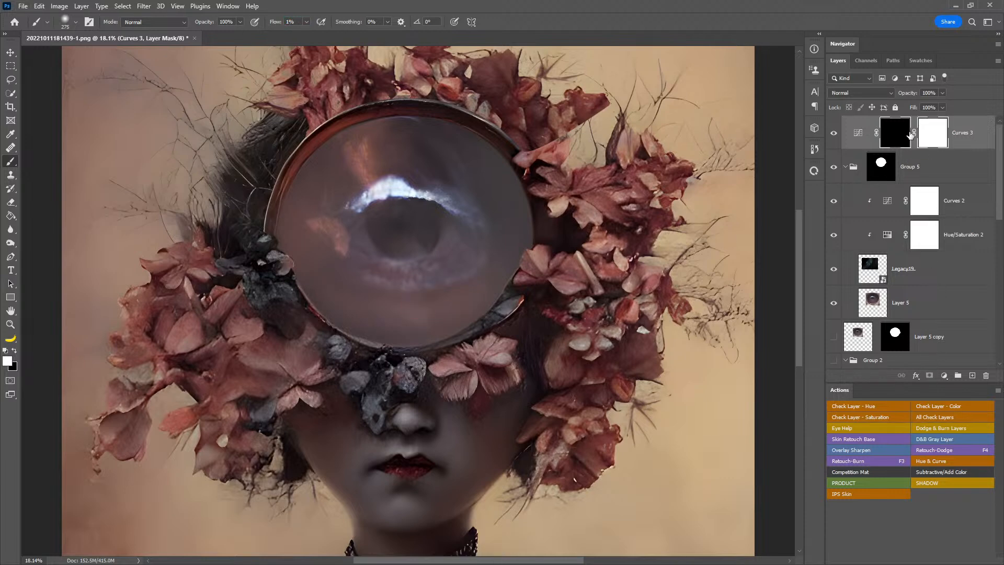
- Put the Curves 3 layer into a new group and copy Group 5's round mask onto that group
click(958, 375)
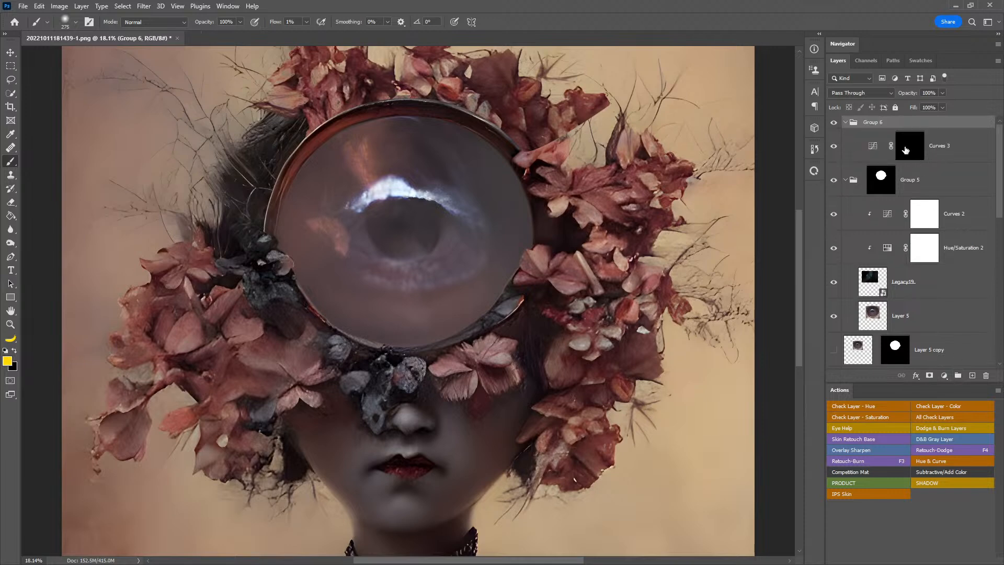
drag(912, 145, 914, 127)
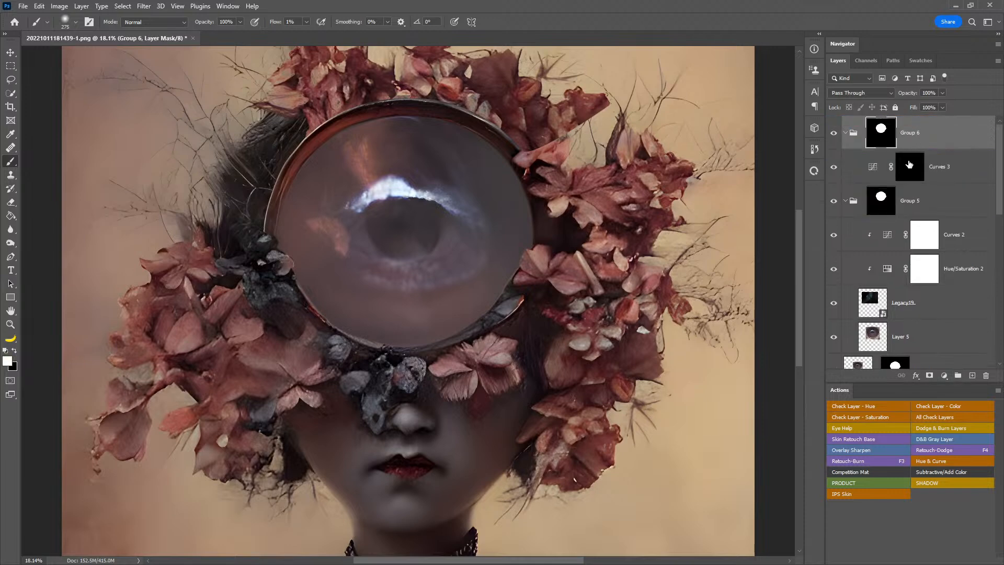
- Raise the brush flow to 3% and paint white on the Curves 3 mask to shade a crescent along the eye's lower edge
click(908, 162)
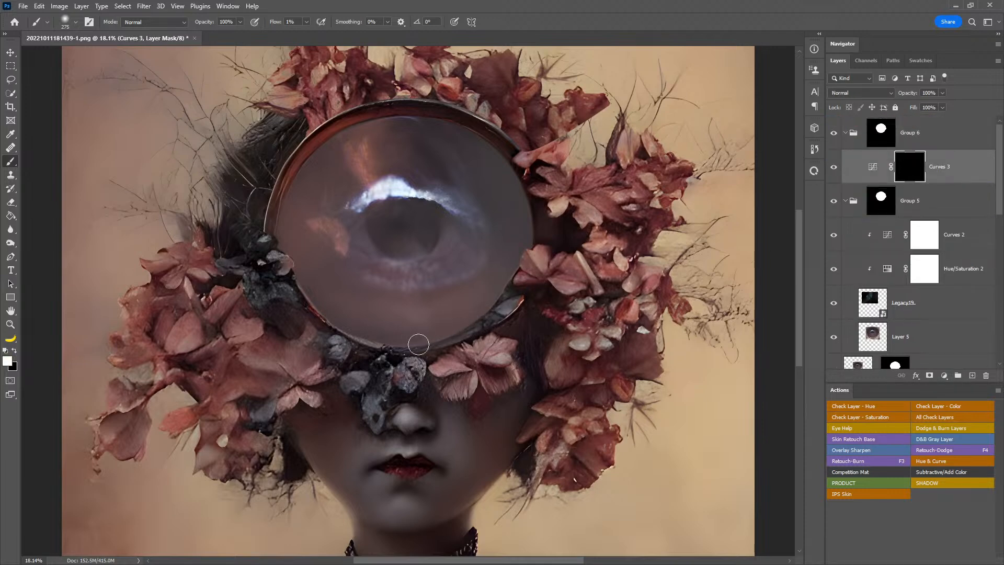
mouse_move(458, 332)
mouse_down()
mouse_move(499, 306)
mouse_move(449, 332)
mouse_up()
drag(278, 24, 288, 26)
mouse_move(489, 328)
mouse_down()
mouse_move(506, 306)
mouse_move(435, 346)
mouse_up()
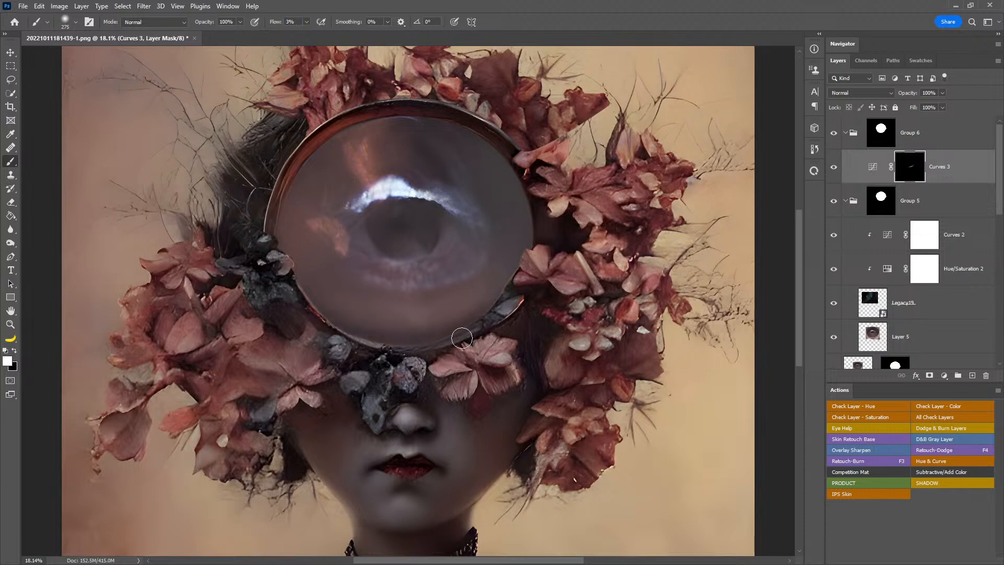
mouse_move(481, 308)
mouse_down()
mouse_move(439, 328)
mouse_move(412, 326)
mouse_move(400, 322)
mouse_move(413, 315)
mouse_move(383, 305)
mouse_up()
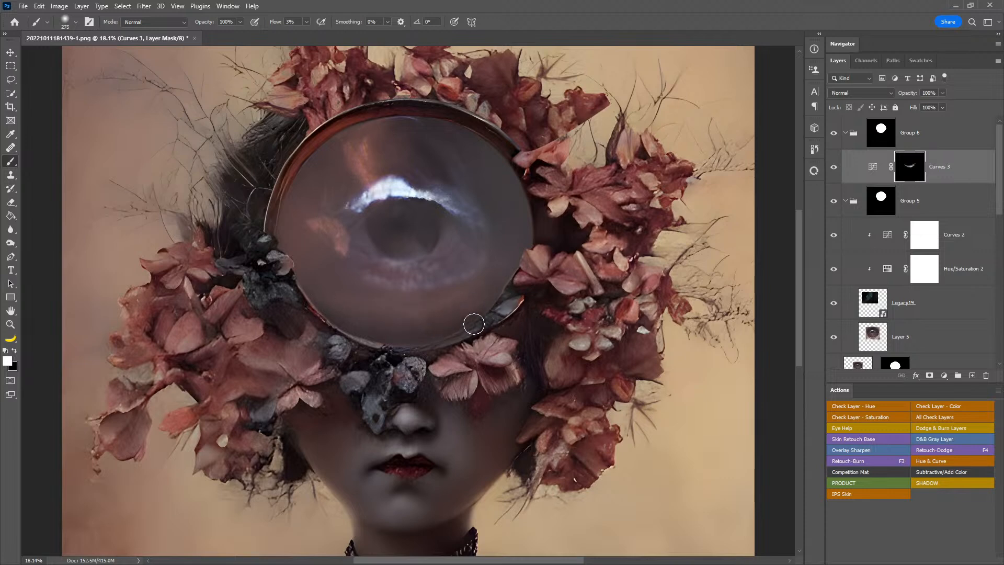
mouse_move(525, 251)
mouse_down()
mouse_move(536, 194)
mouse_move(417, 342)
mouse_up()
mouse_move(333, 322)
mouse_down()
mouse_move(282, 268)
mouse_move(291, 290)
mouse_move(380, 315)
mouse_up()
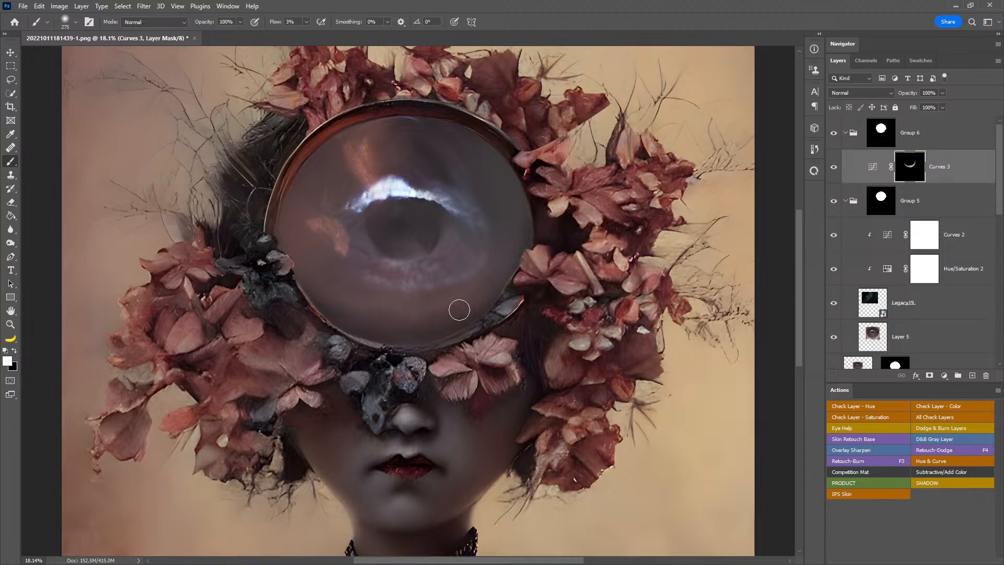
mouse_move(485, 305)
mouse_down()
mouse_move(531, 311)
mouse_move(496, 293)
mouse_move(475, 311)
mouse_up()
- Add a Curves adjustment clipped to Layer 5, shaping an S-curve with darker shadows and an upper point at input 133, output 147
key(z)
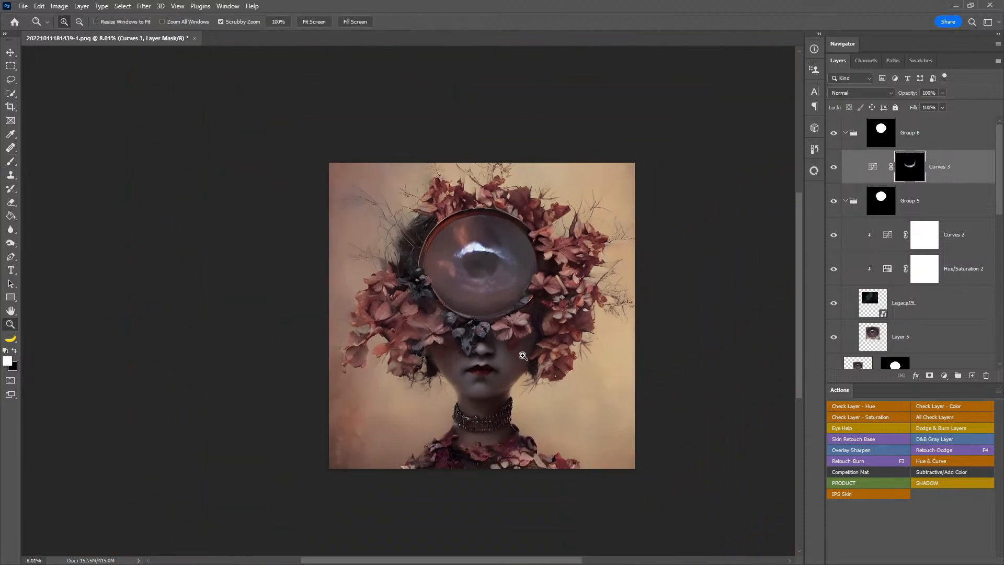
drag(519, 267, 543, 269)
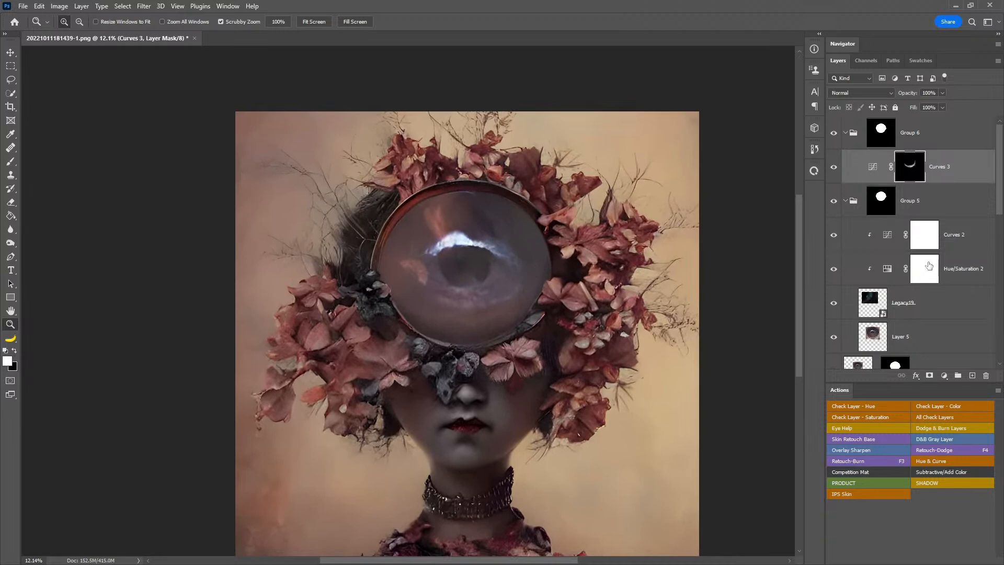
click(921, 335)
click(943, 375)
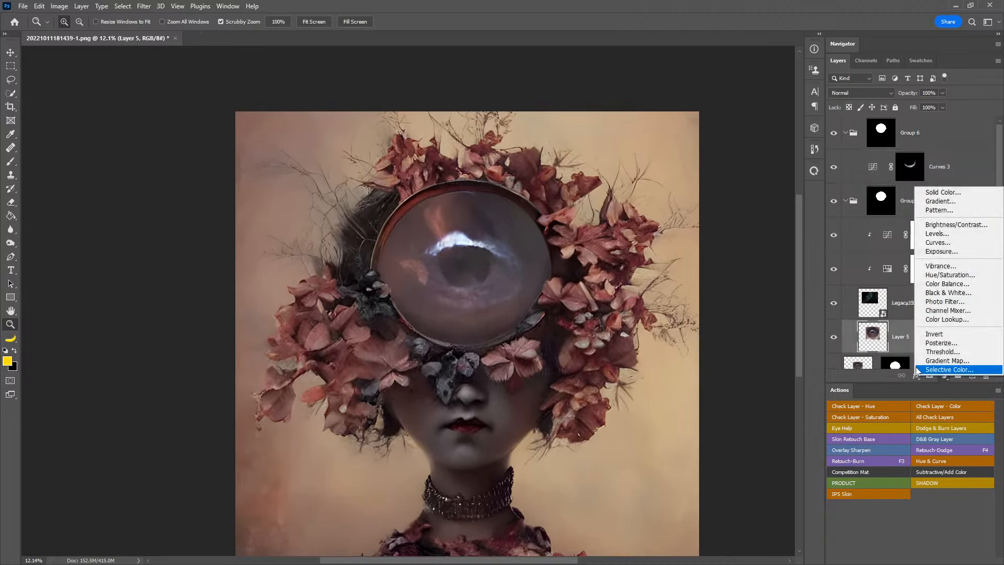
click(931, 243)
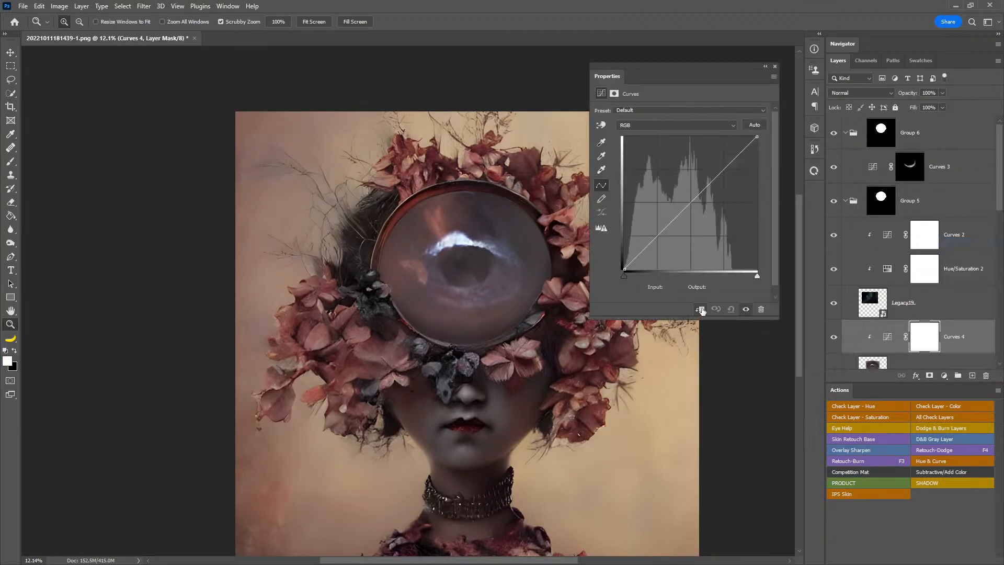
drag(665, 229, 695, 193)
drag(668, 236, 666, 235)
drag(698, 195, 692, 192)
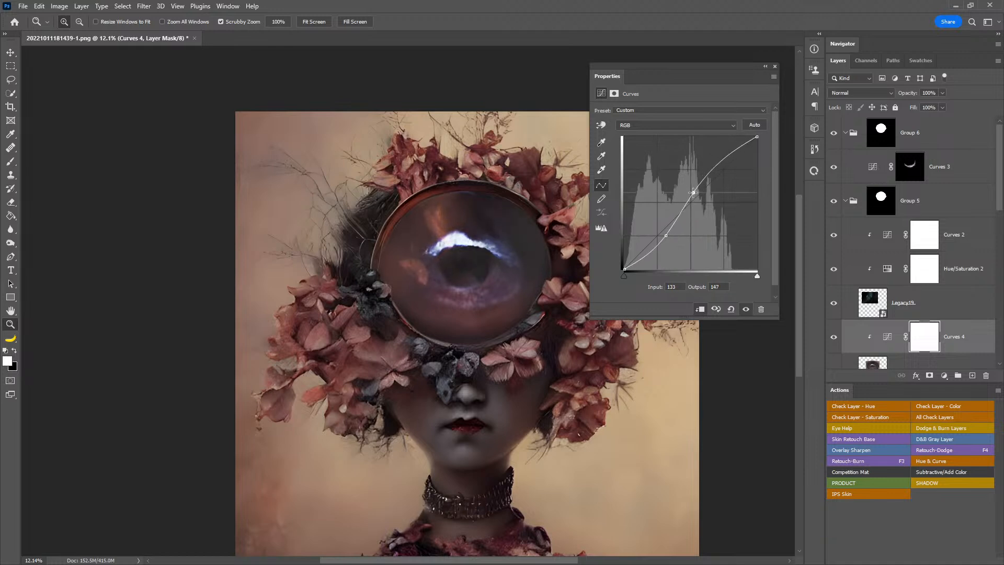
click(775, 67)
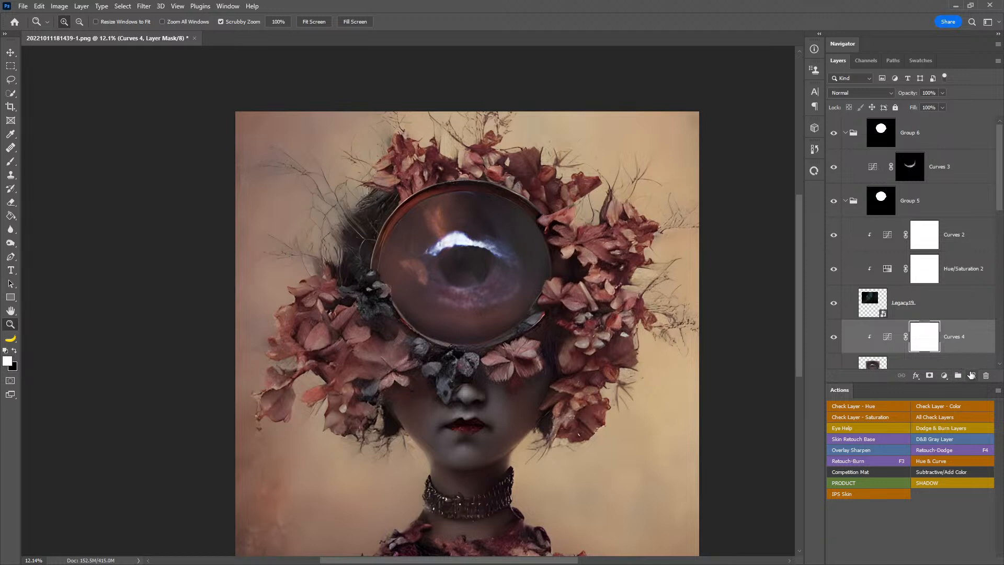
- Add a gray Dodge&Burn layer above the Layer 5 Curves adjustment using the D&B Gray Layer action, and open its blend mode choices
click(950, 442)
click(860, 94)
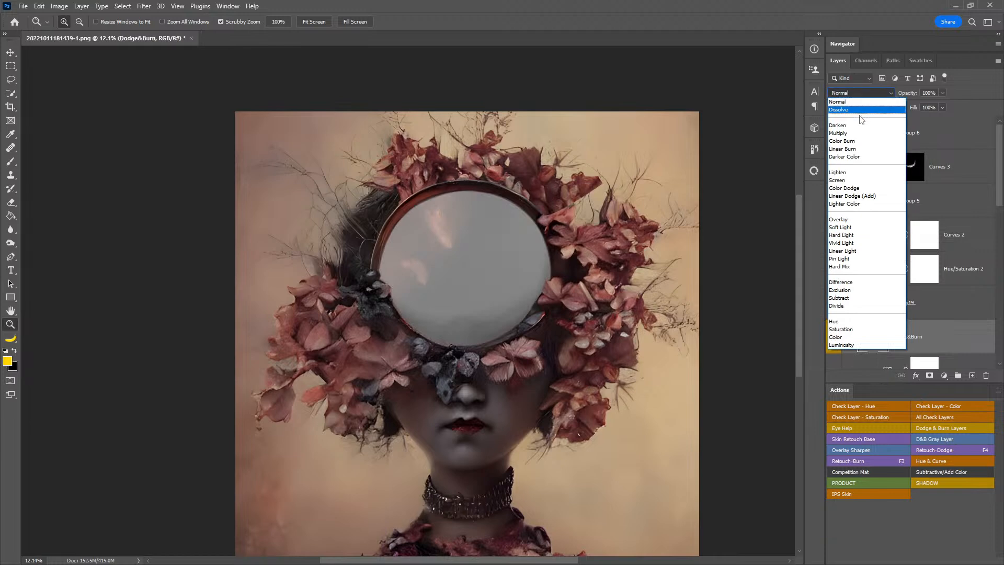
- Set the Dodge&Burn layer's blend mode to Overlay and set up a soft white brush of 156 px
click(839, 219)
drag(481, 267, 502, 273)
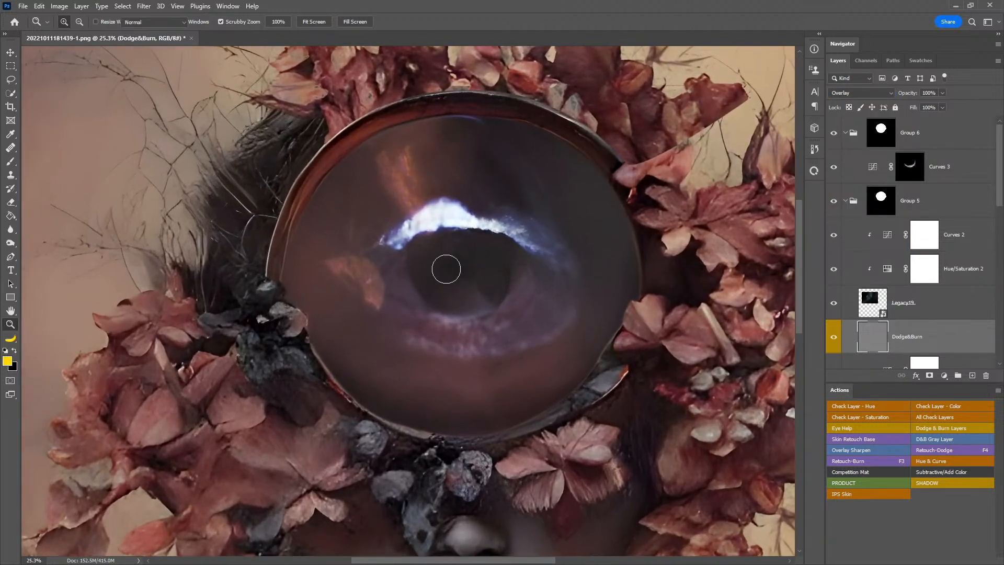
key(b)
key(d)
key(x)
click(478, 293)
alt+right_click(478, 293)
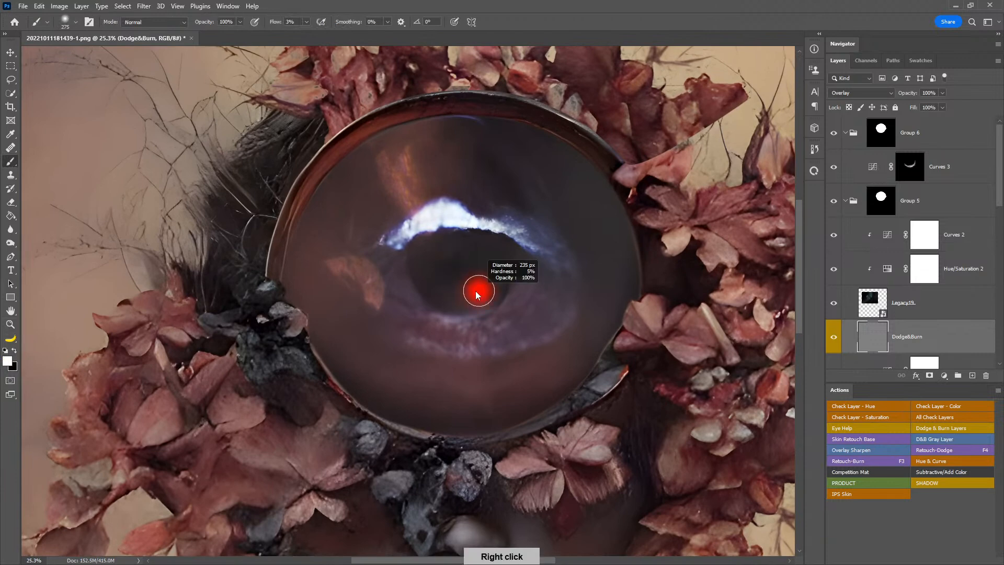
- Try painting a highlight in the lower pupil with a smaller brush at 100% flow, undo it and restore the brush size to 156 px
drag(276, 22, 364, 15)
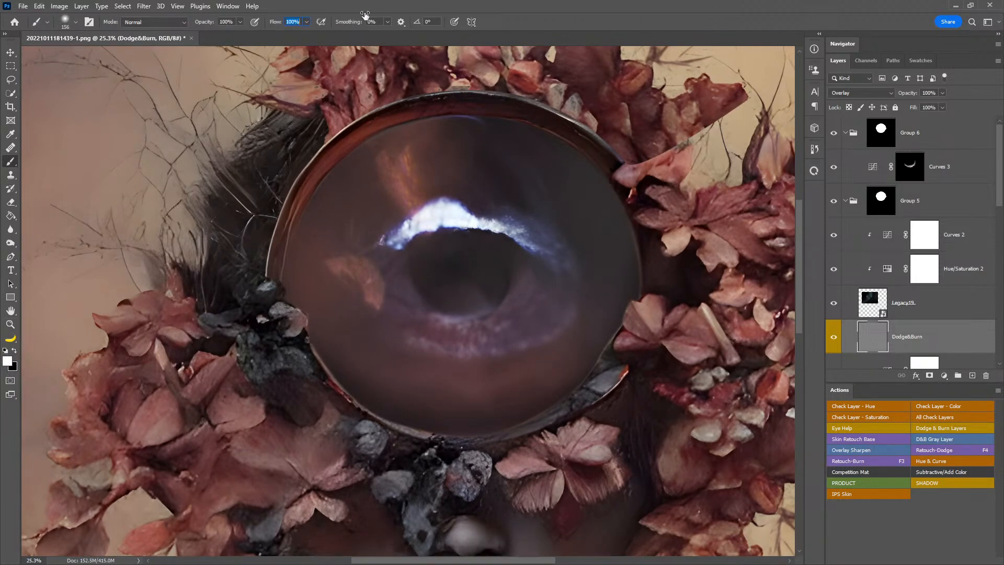
alt+right_click(482, 265)
drag(468, 292, 475, 294)
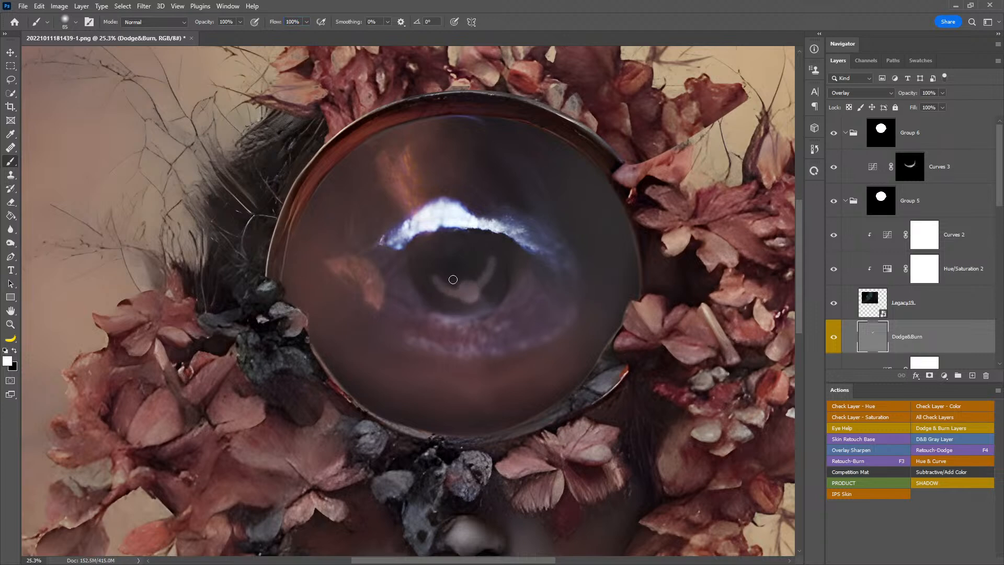
key(ctrl+z)
alt+right_click(472, 291)
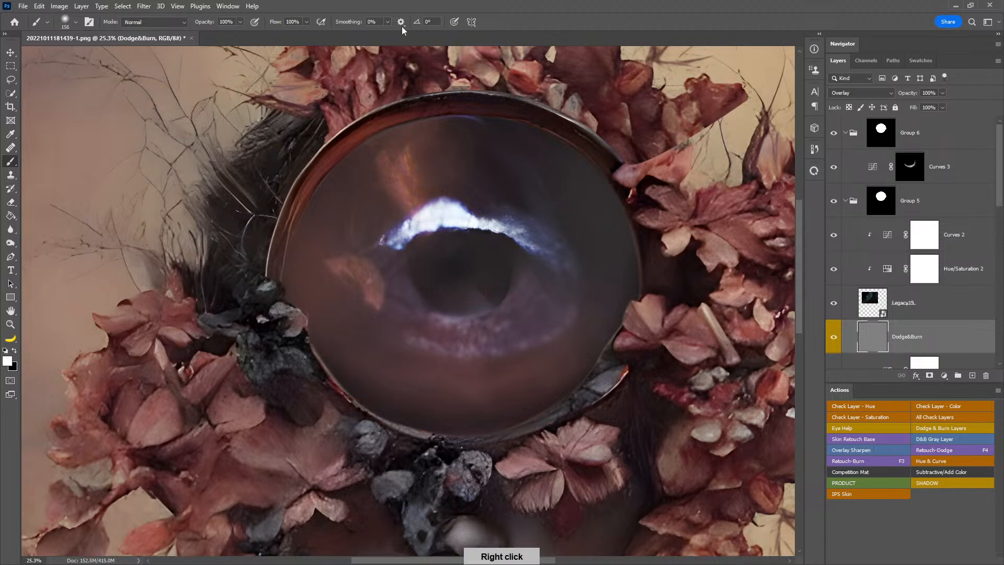
- Set the brush flow to 1% and change the Dodge&Burn layer's blend mode to Vivid Light
drag(271, 24, 191, 40)
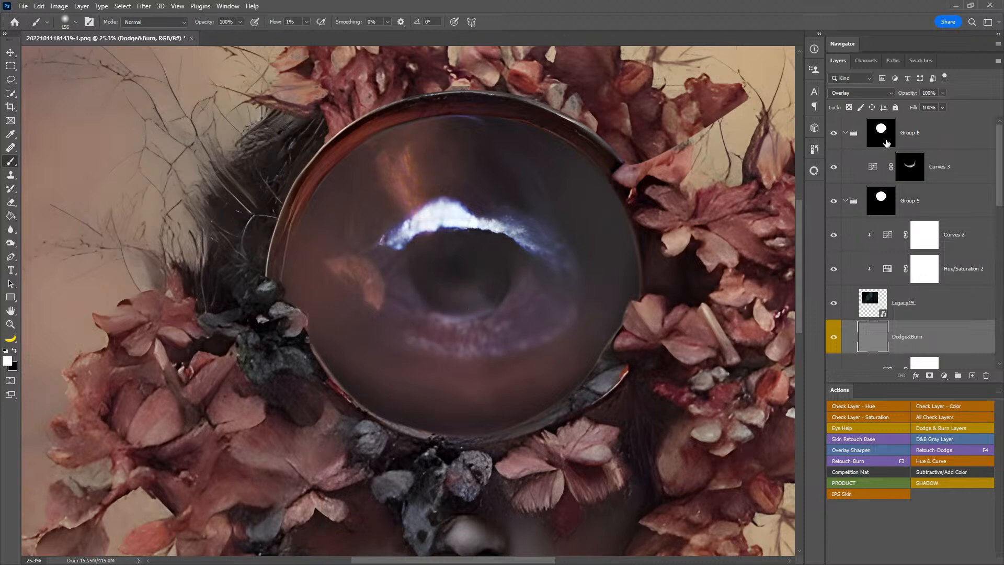
click(860, 93)
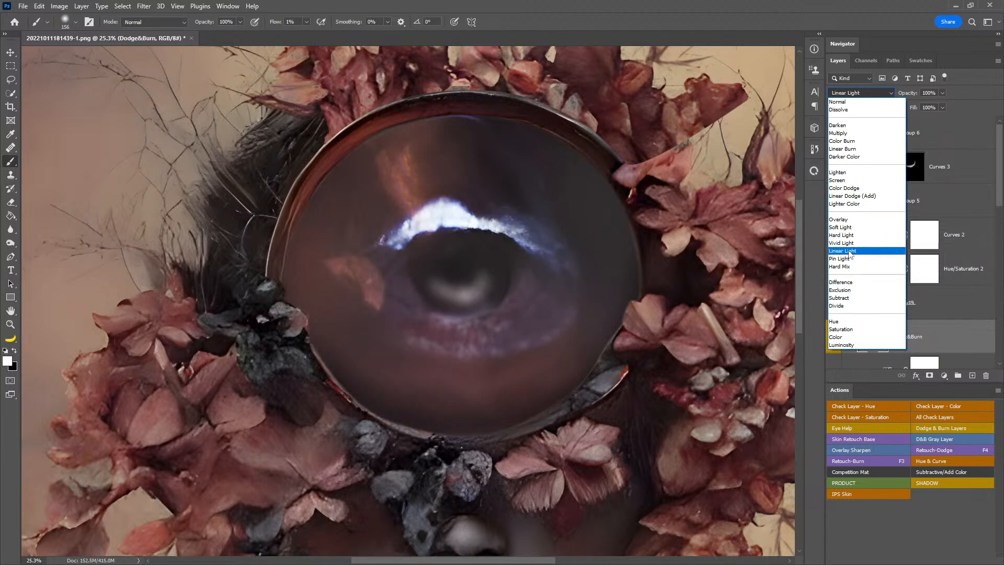
click(850, 243)
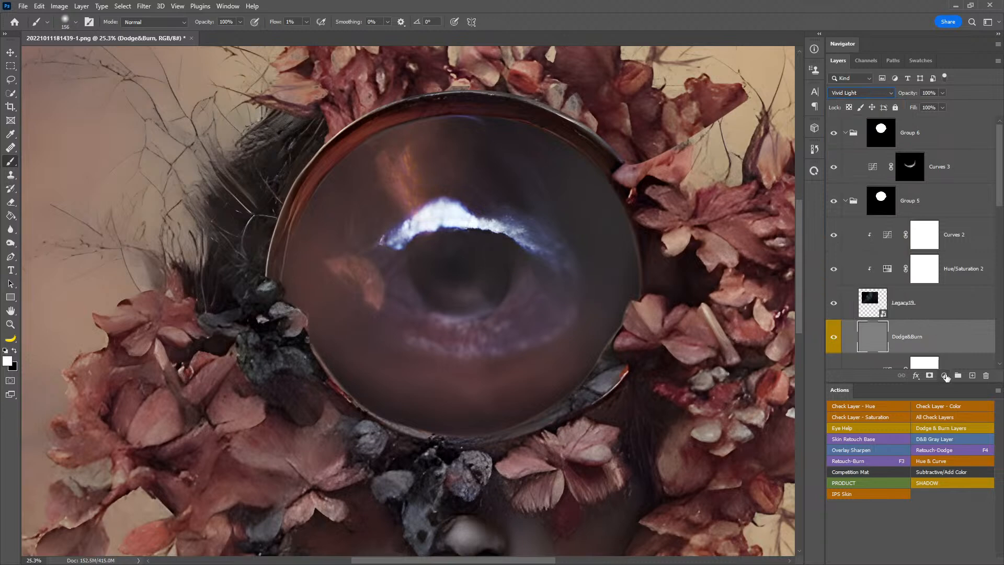
- Add a darkening Curves adjustment above the Dodge&Burn layer with a point at input 147, output 112, and invert its mask
click(944, 375)
click(941, 431)
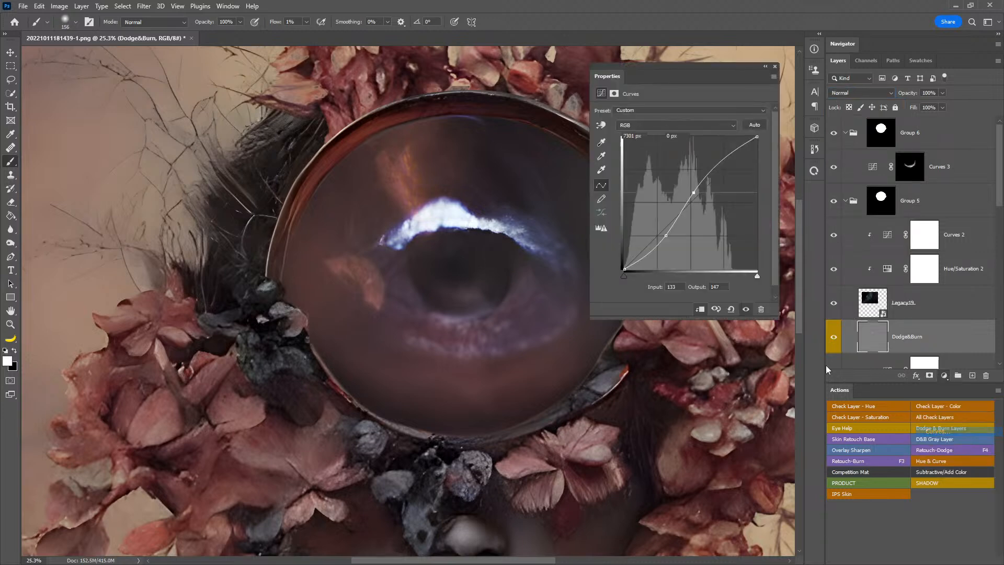
drag(690, 203, 701, 212)
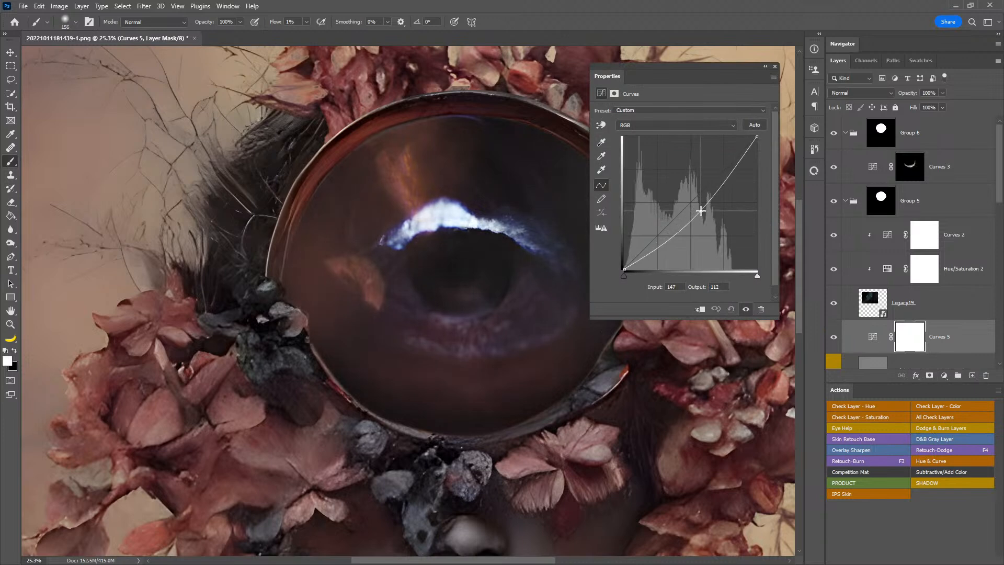
click(775, 66)
key(ctrl+i)
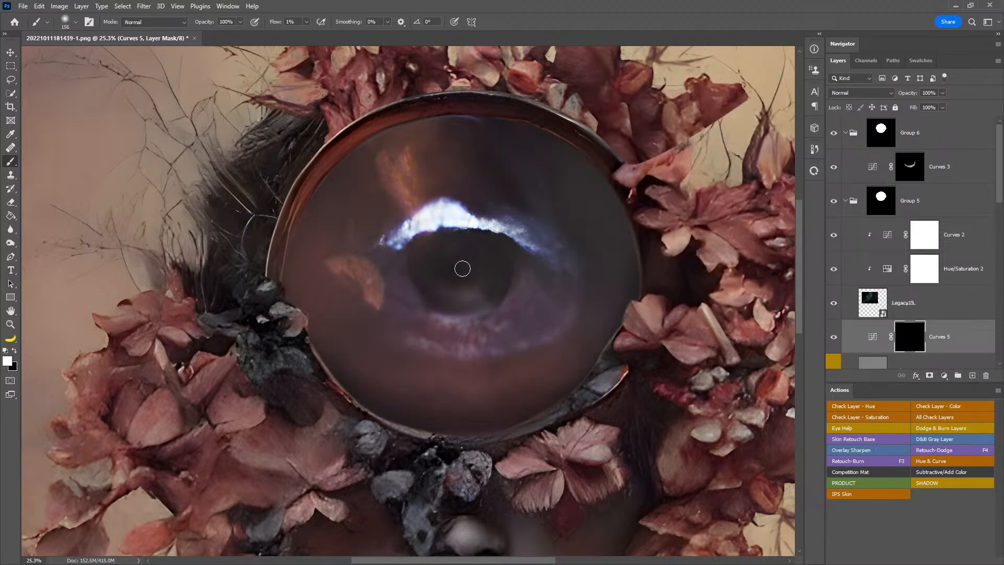
- Paint white over the pupil on the new Curves mask to darken it
mouse_move(459, 271)
mouse_down()
mouse_move(474, 303)
mouse_move(460, 259)
mouse_up()
double_click(11, 312)
key(z)
mouse_move(527, 301)
mouse_down()
mouse_move(501, 317)
mouse_move(527, 308)
mouse_up()
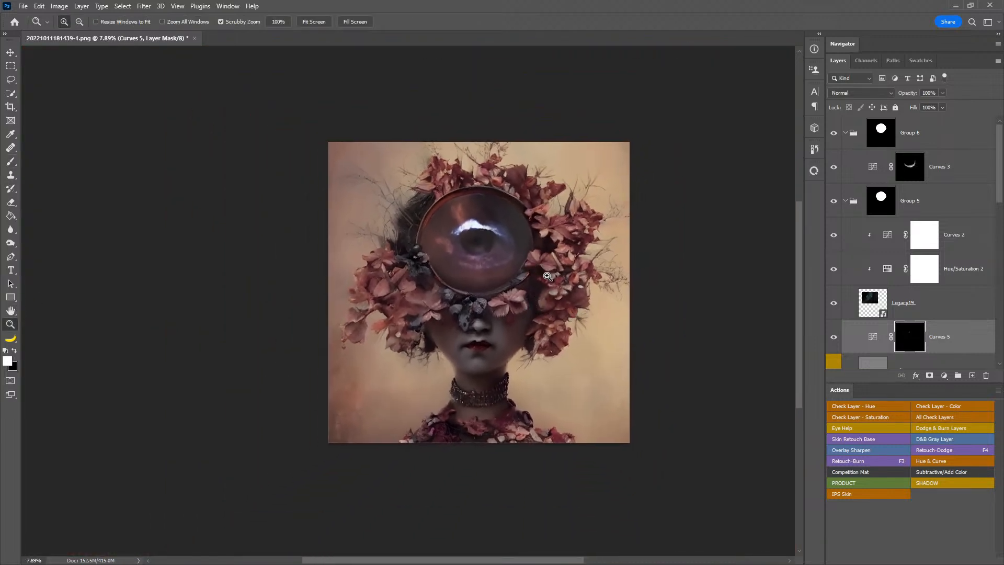
drag(480, 219, 484, 230)
drag(502, 272, 517, 261)
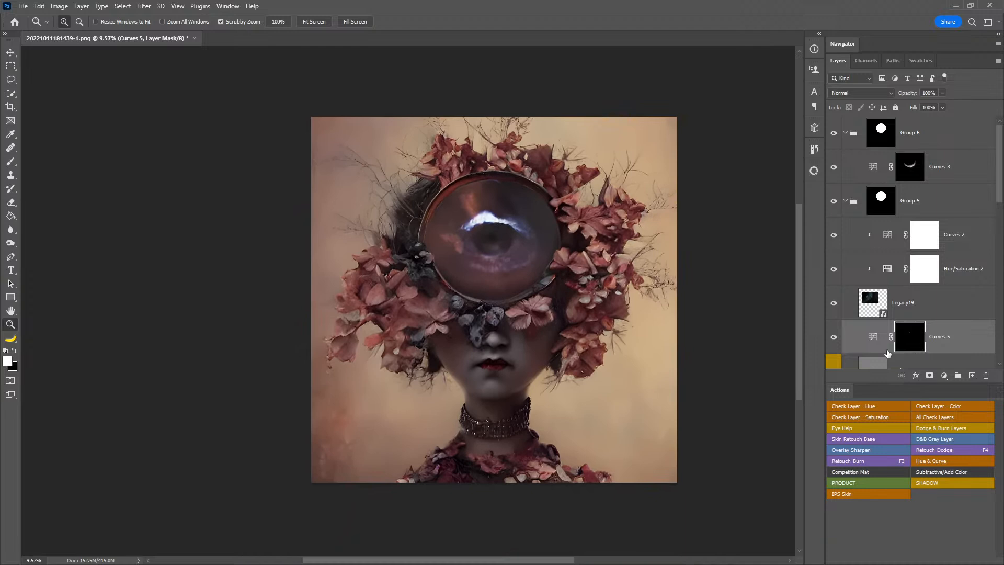
- Switch to Bridge, place the vespa texture from the YouTube Professionals Textures folder above Group 6, and scale it to cover the canvas
click(941, 137)
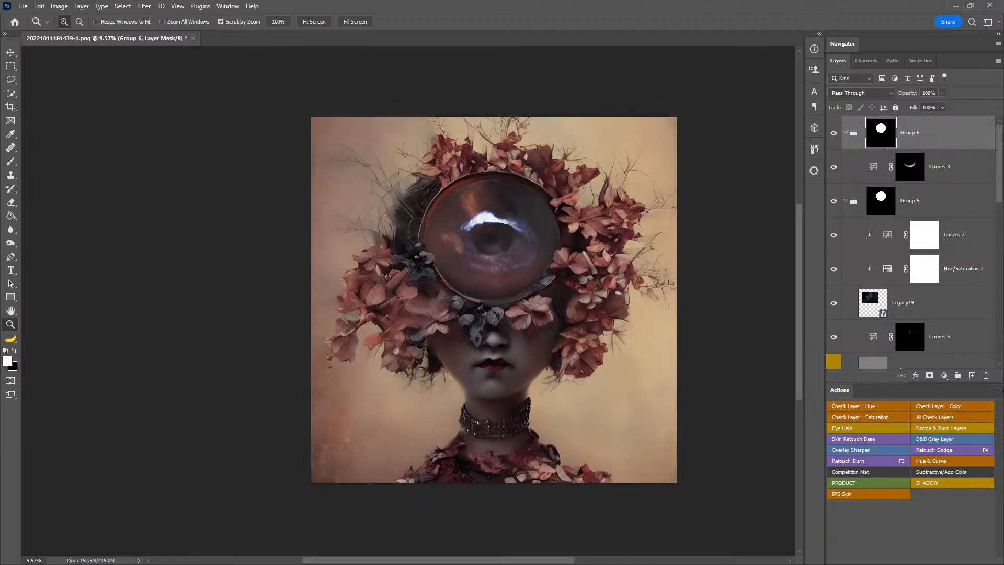
key(alt+Tab)
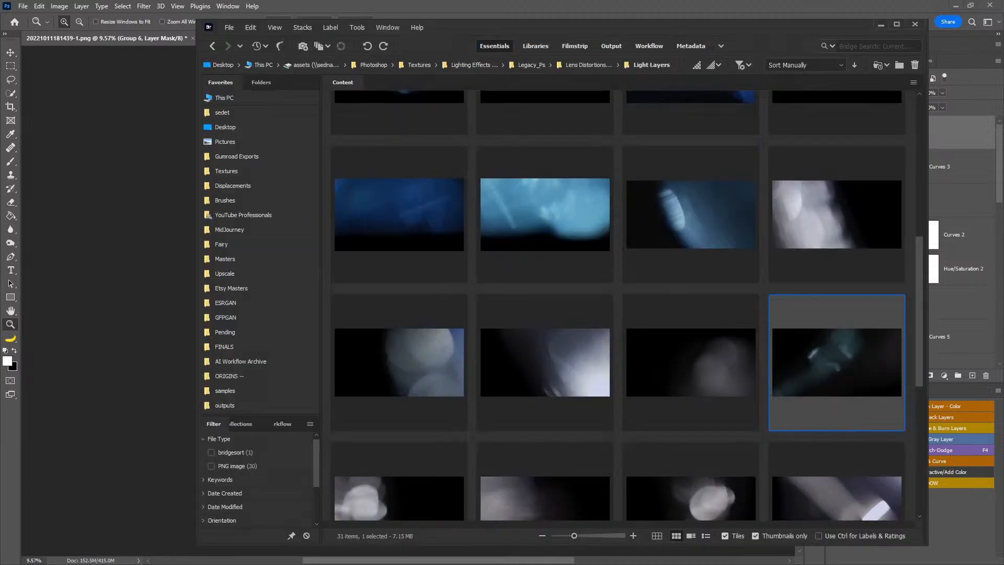
click(245, 215)
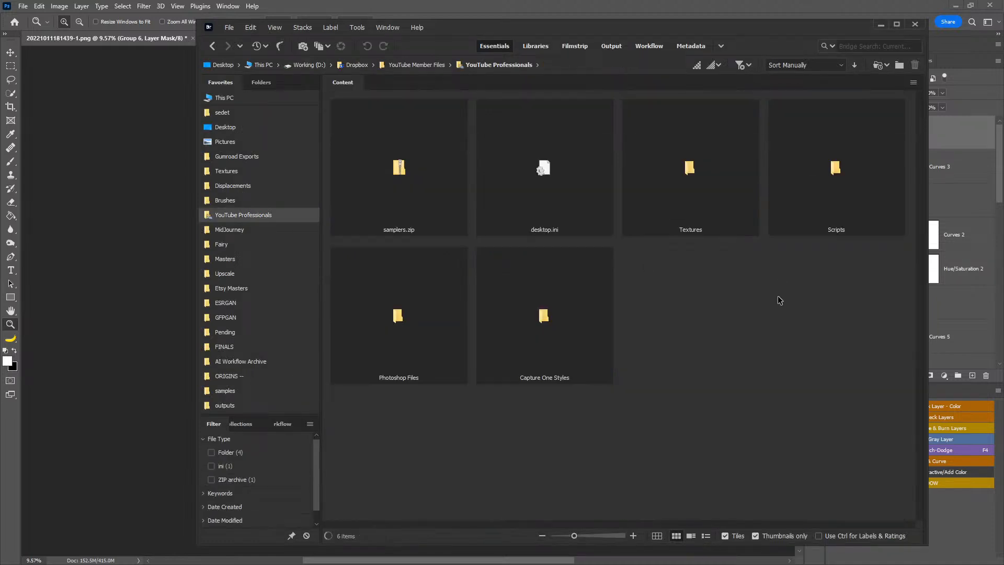
double_click(687, 179)
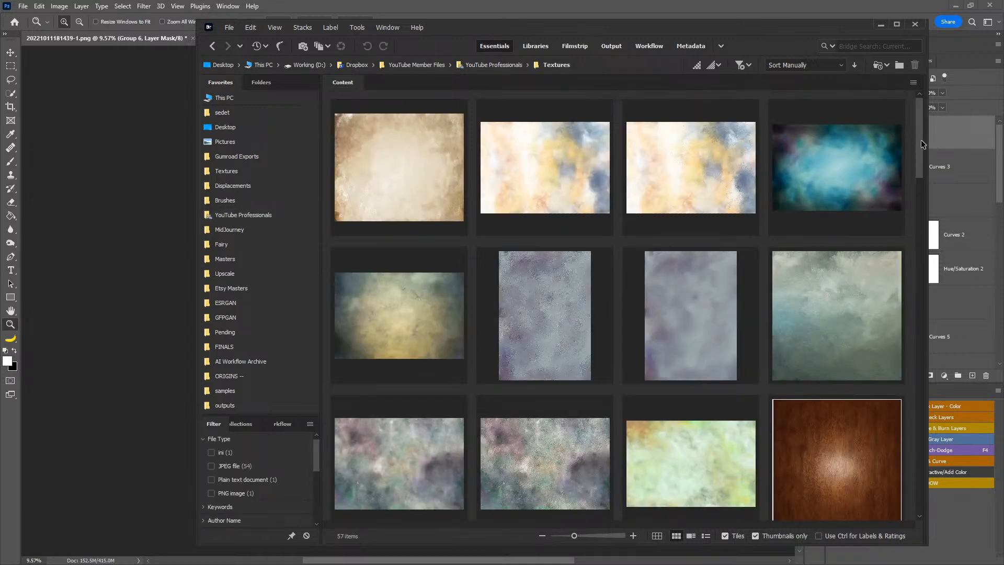
drag(366, 316, 131, 285)
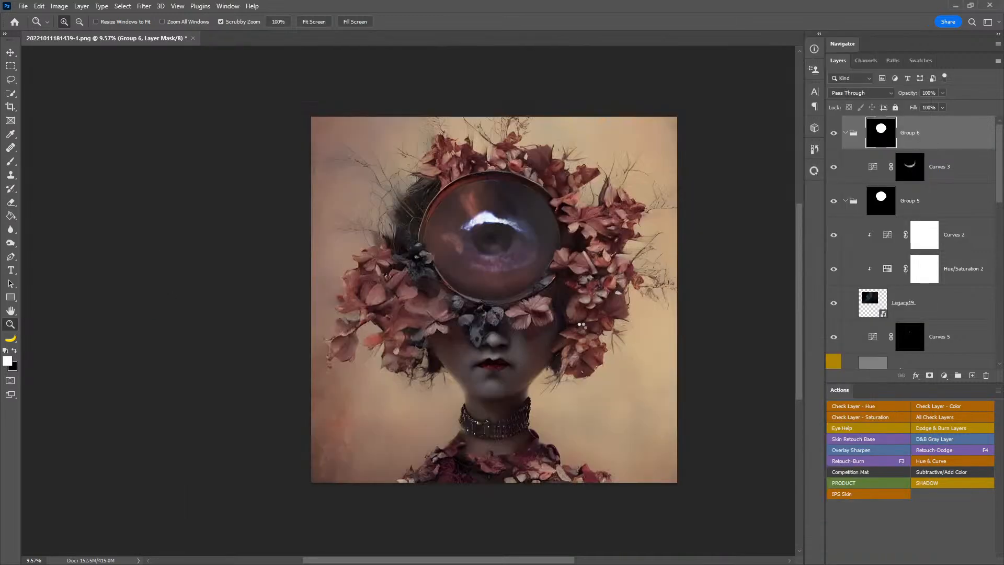
drag(514, 306, 382, 155)
drag(413, 185, 676, 482)
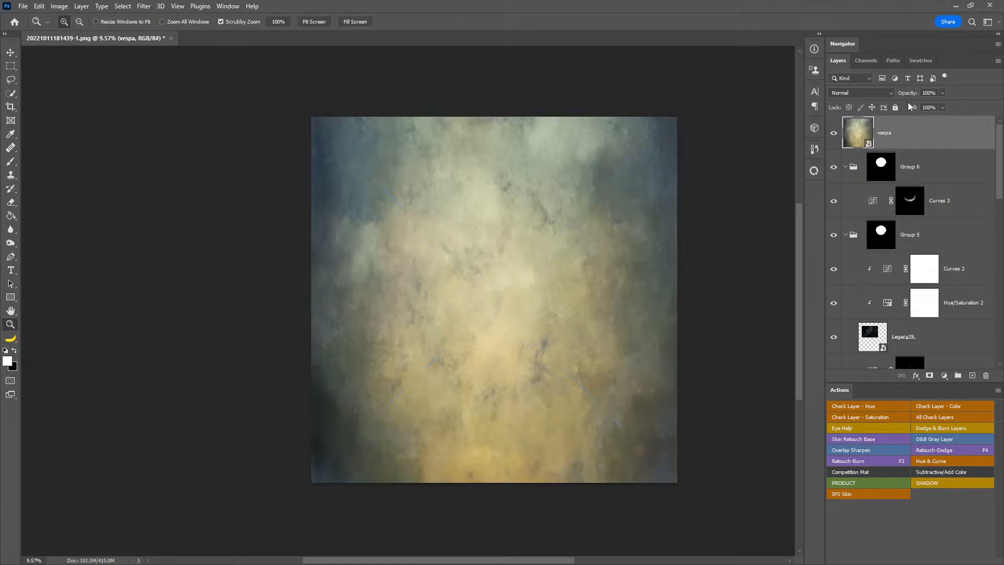
- Set the vespa texture layer's blend mode to Overlay and compare the image with and without it
click(860, 92)
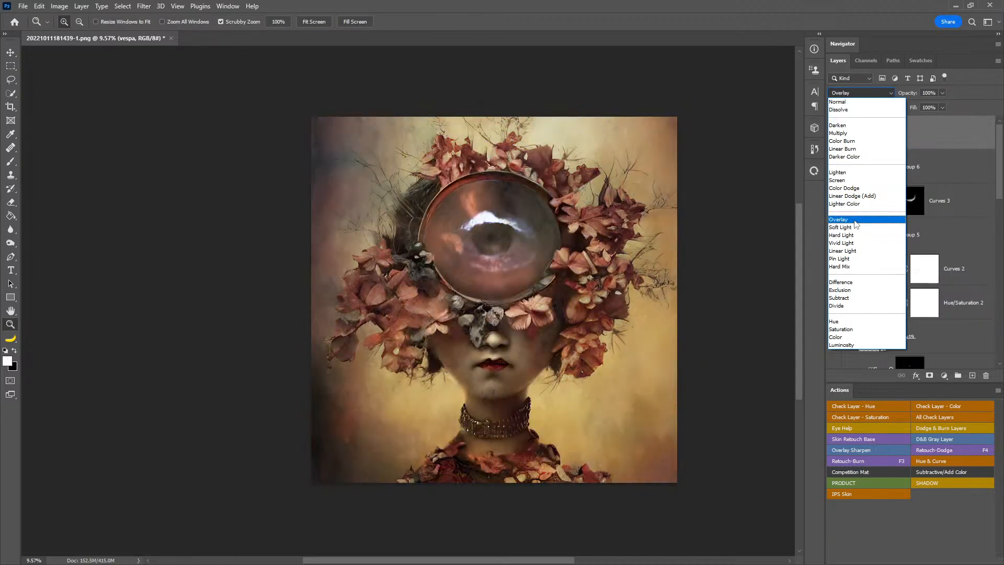
click(854, 220)
click(834, 134)
click(834, 134)
- Add a Curves adjustment above the vespa texture with points at input 36, output 37 and input 164, output 127
click(944, 375)
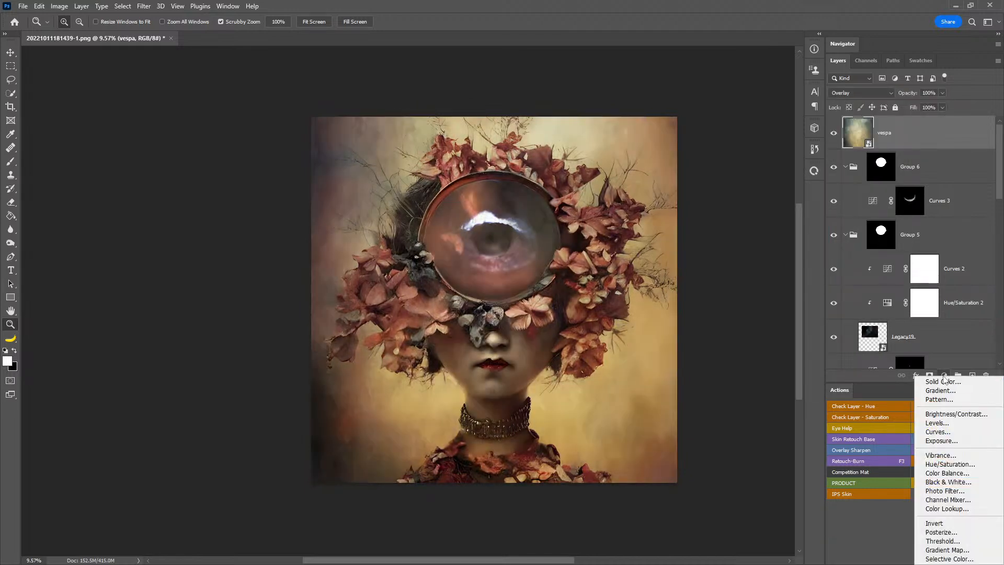
click(937, 431)
drag(699, 198, 700, 209)
mouse_move(642, 260)
mouse_down()
mouse_move(639, 239)
mouse_move(643, 249)
mouse_up()
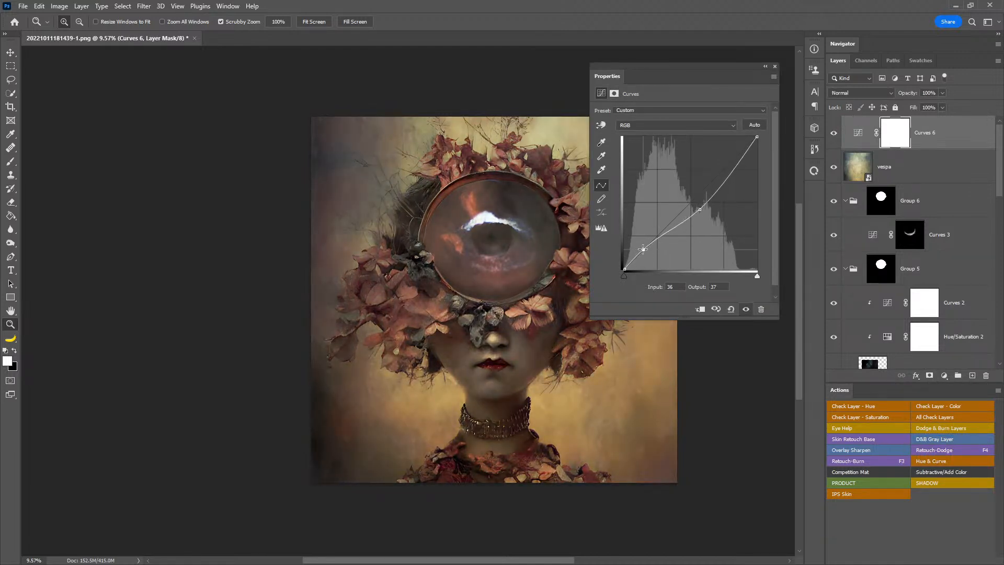
drag(702, 210, 704, 197)
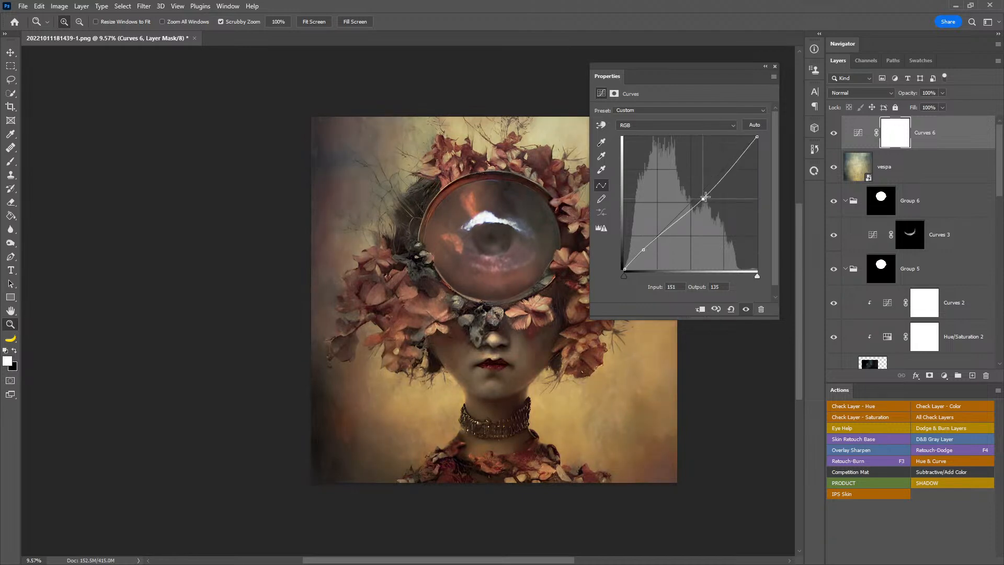
click(833, 168)
click(833, 169)
drag(704, 200, 710, 203)
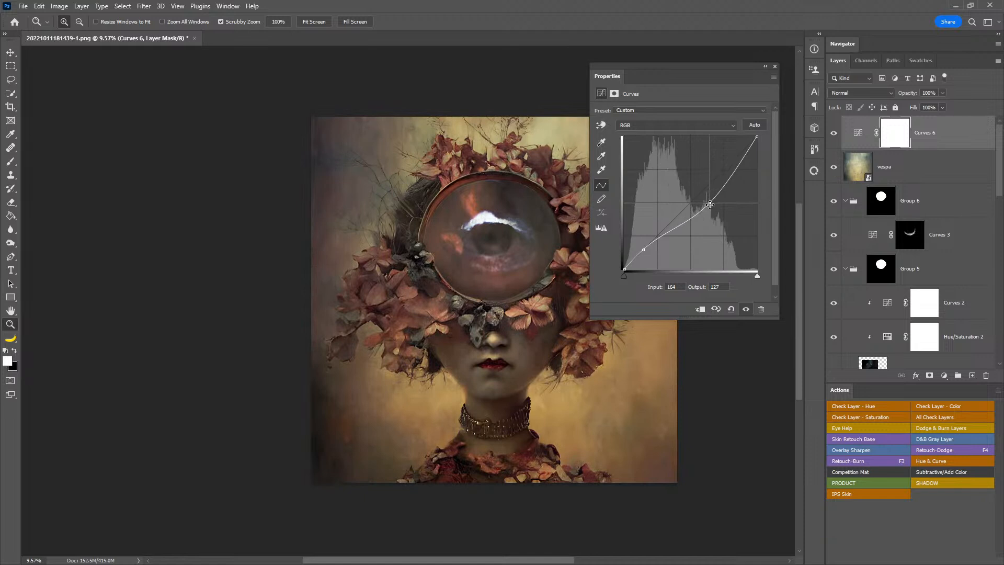
click(833, 168)
click(833, 168)
click(774, 66)
- Rasterize the vespa texture layer and apply a Gaussian Blur with a 7.0 pixel radius
drag(536, 284, 624, 318)
click(903, 161)
right_click(918, 163)
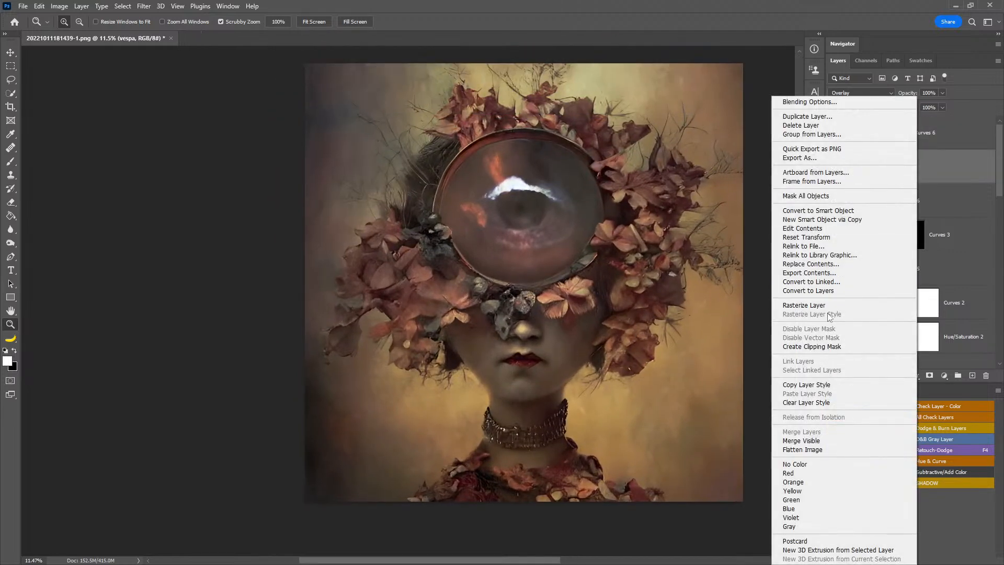
click(835, 305)
click(144, 6)
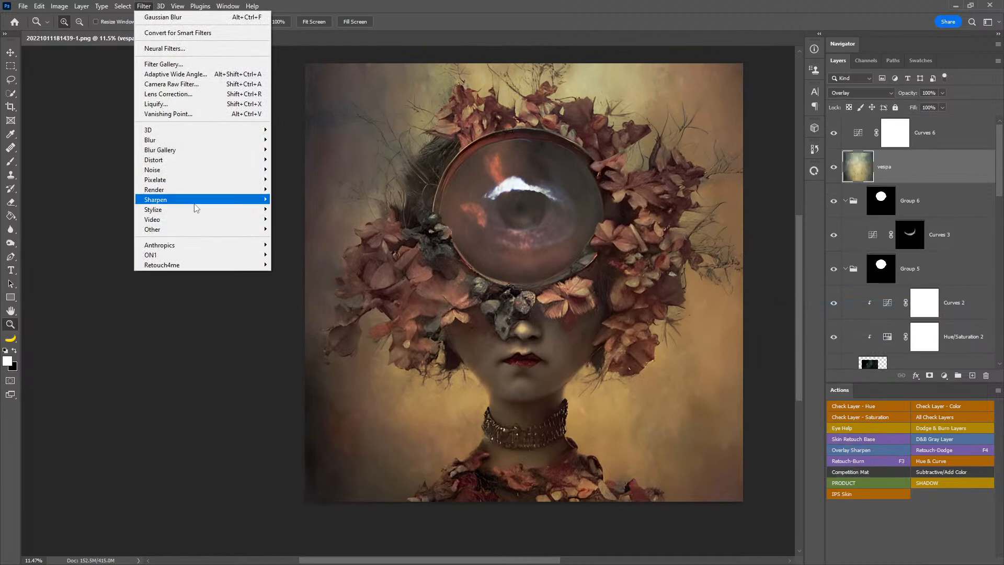
mouse_move(197, 148)
click(295, 179)
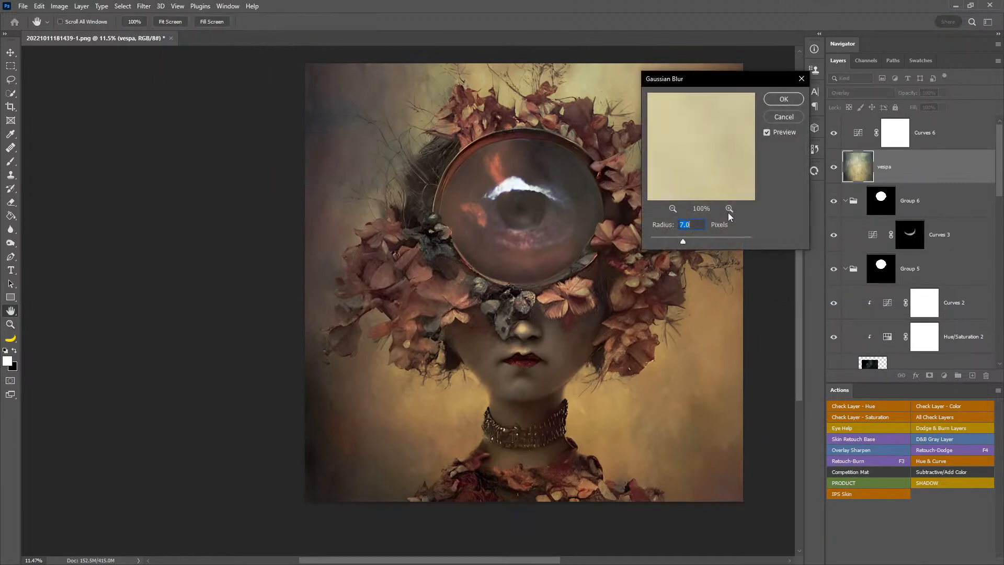
click(783, 100)
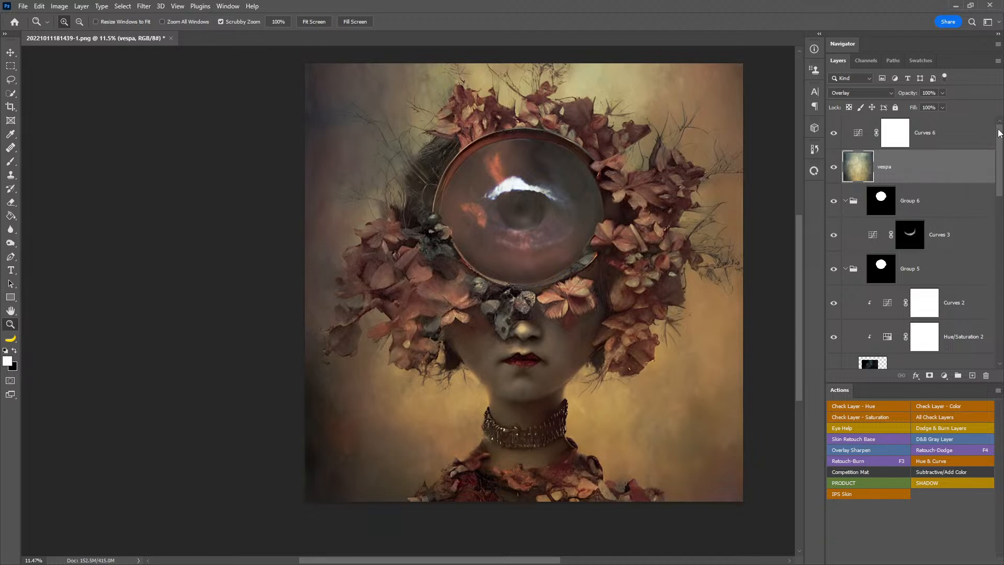
- Duplicate Layer 5, the eye layer, directly beneath the original
drag(999, 133, 1000, 168)
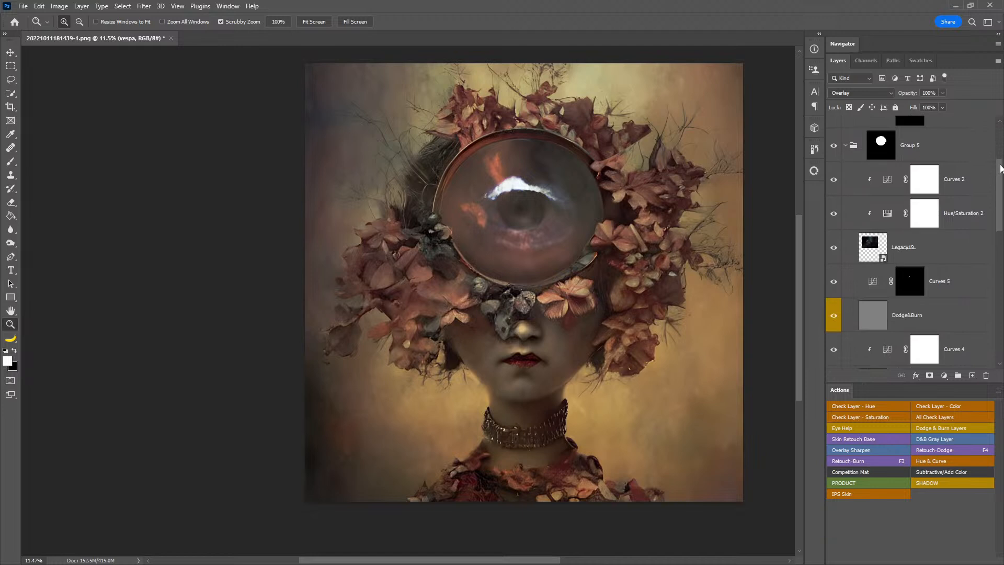
drag(1000, 168, 999, 211)
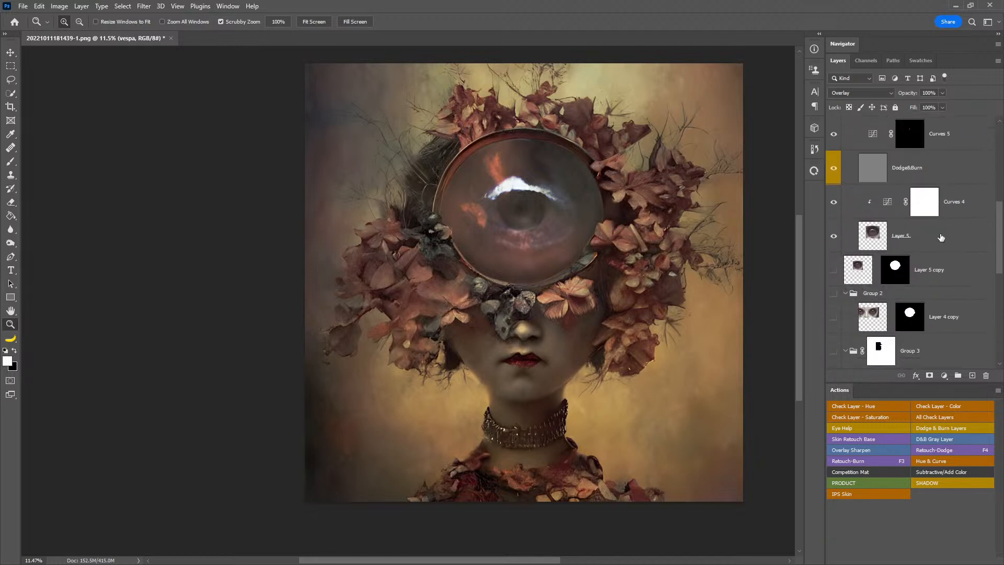
click(941, 237)
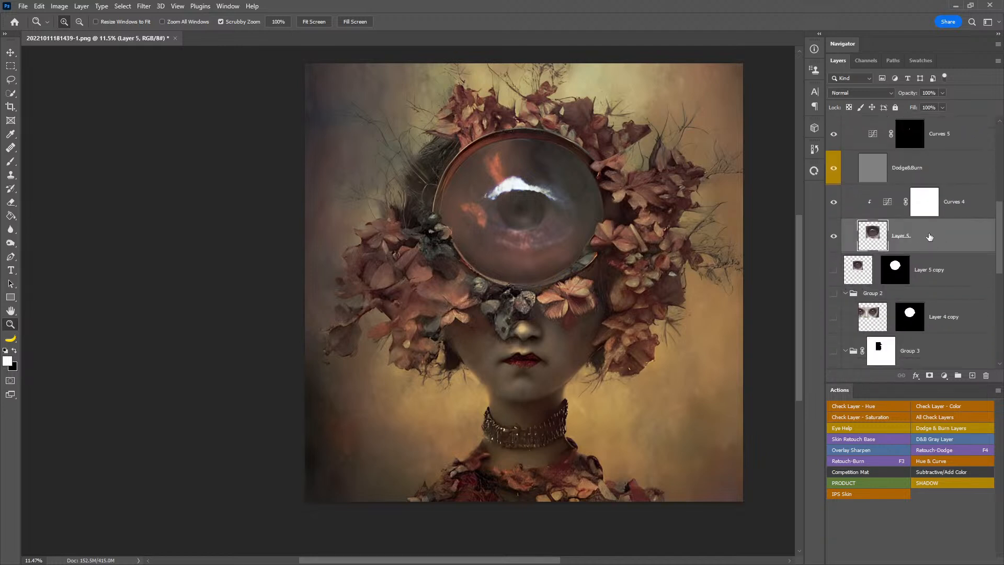
alt+drag(929, 237, 909, 261)
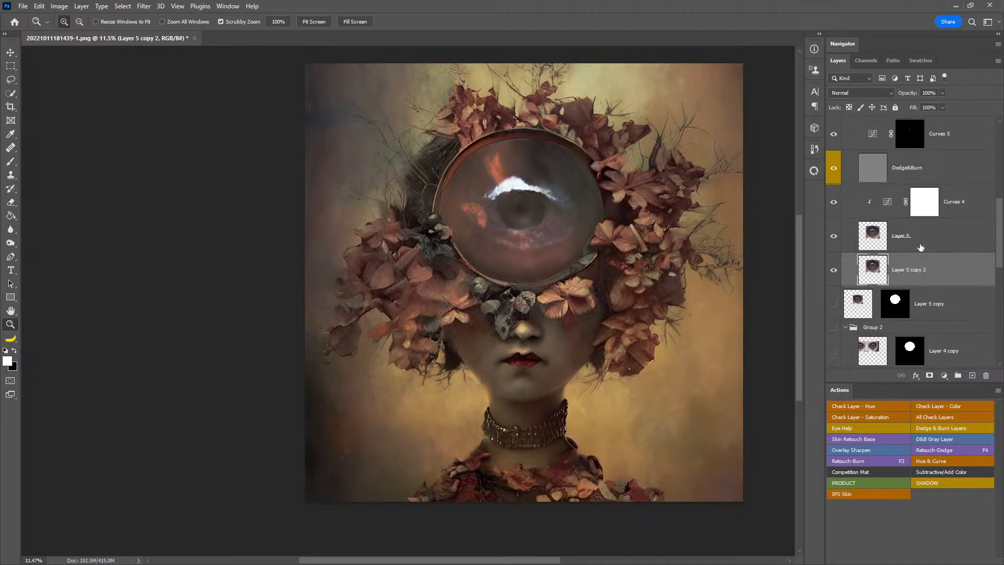
- Try flipping the original Layer 5 to -100% width and height and repositioning it over the lens, and cancel the transform
click(922, 241)
key(ctrl+t)
drag(660, 198, 413, 231)
drag(478, 233, 479, 209)
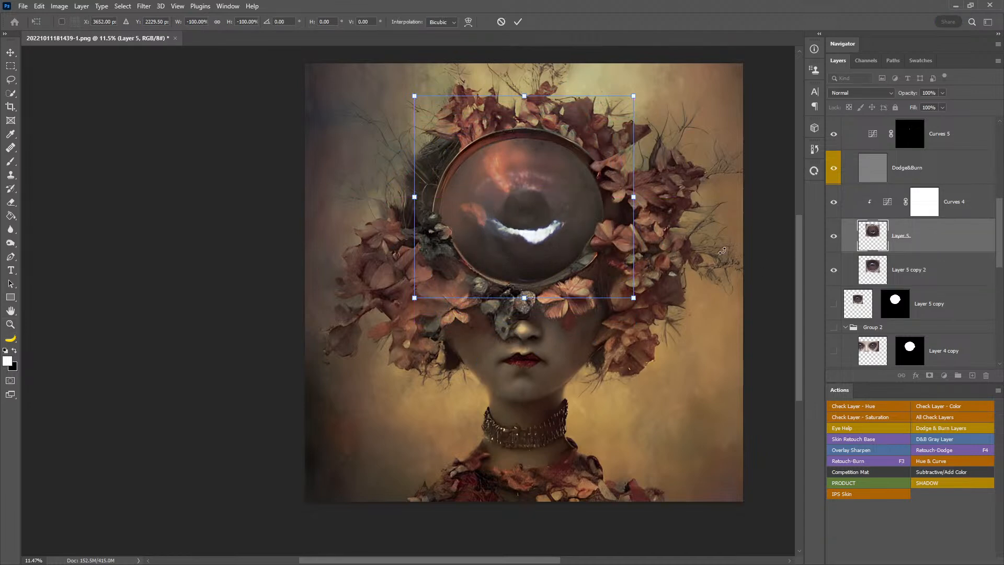
key(Escape)
key(z)
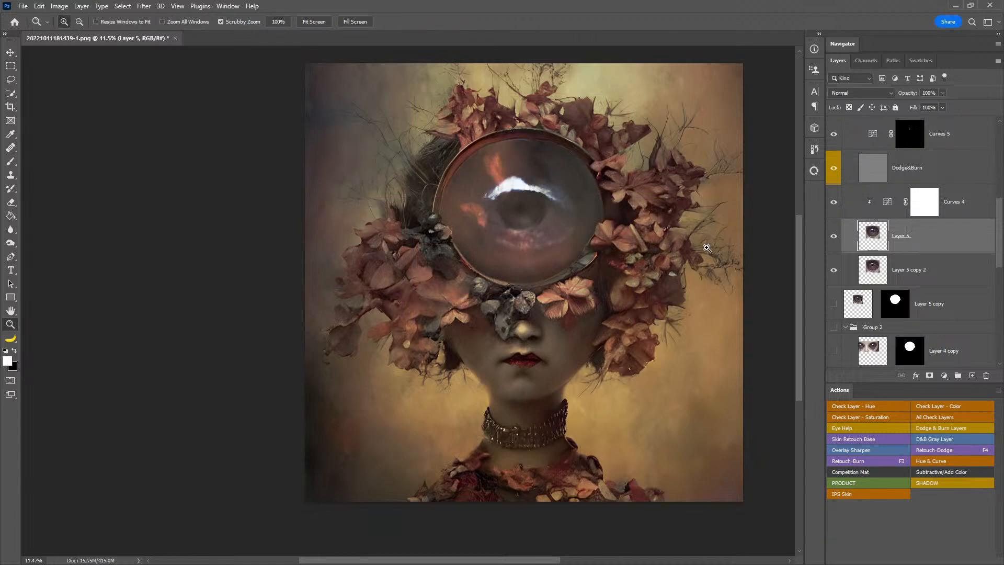
- Delete the duplicate of Layer 5
drag(921, 269, 985, 376)
drag(572, 264, 512, 286)
drag(569, 269, 596, 269)
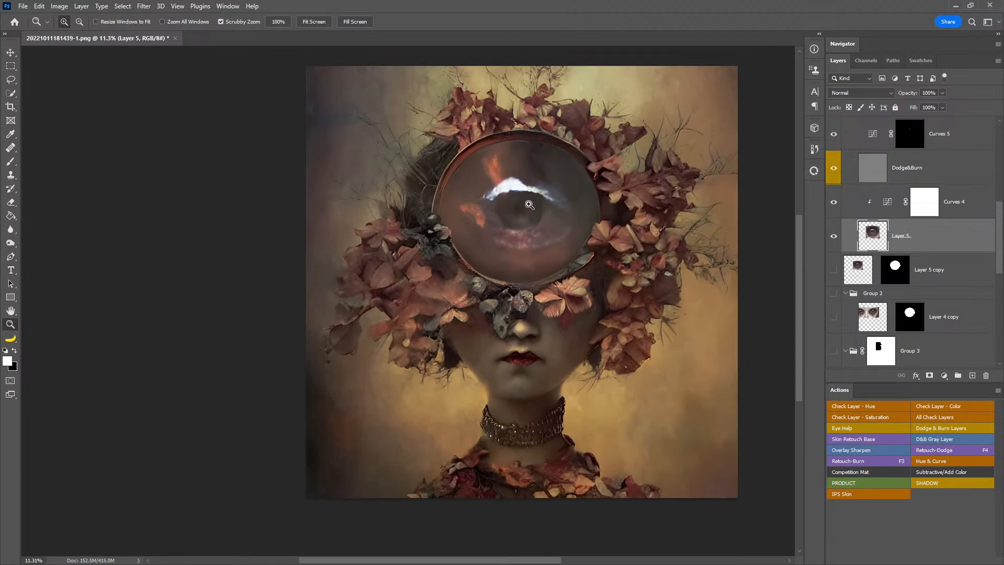
mouse_move(533, 187)
mouse_down()
mouse_move(557, 192)
mouse_move(537, 190)
mouse_up()
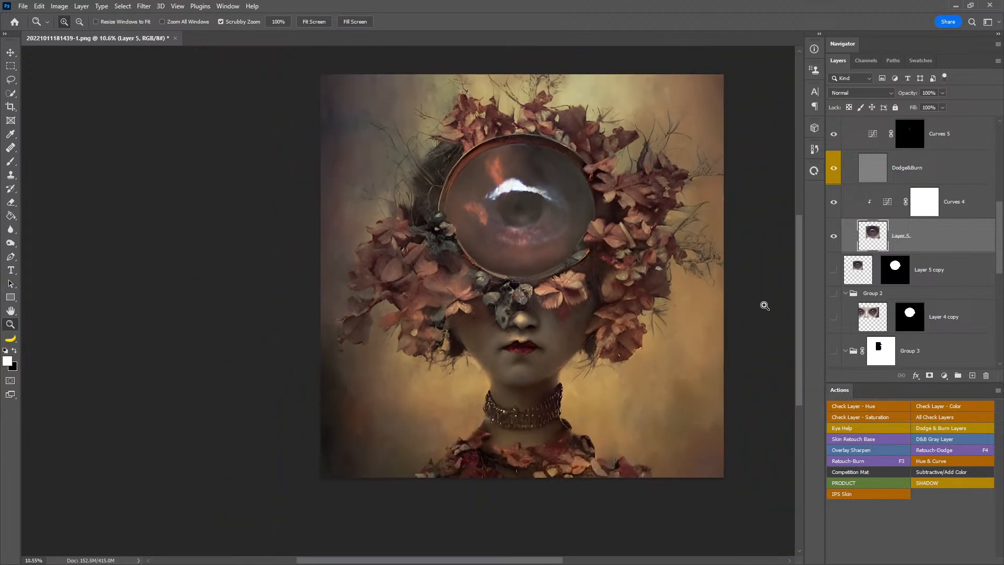
drag(659, 292, 658, 304)
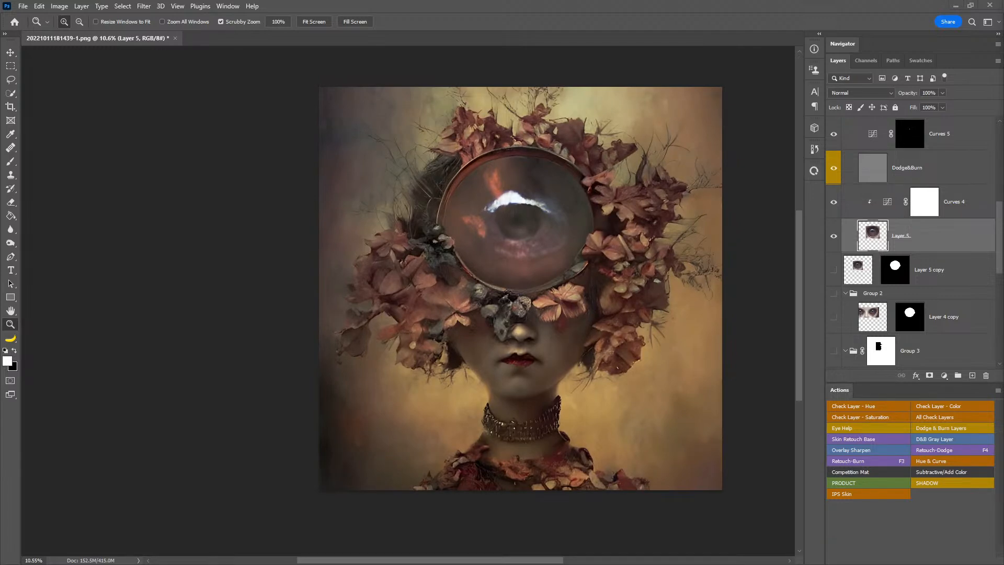
- Switch to a Chrome window, open Unsplash and search its photos for "eyeball"
drag(1003, 96, 528, 73)
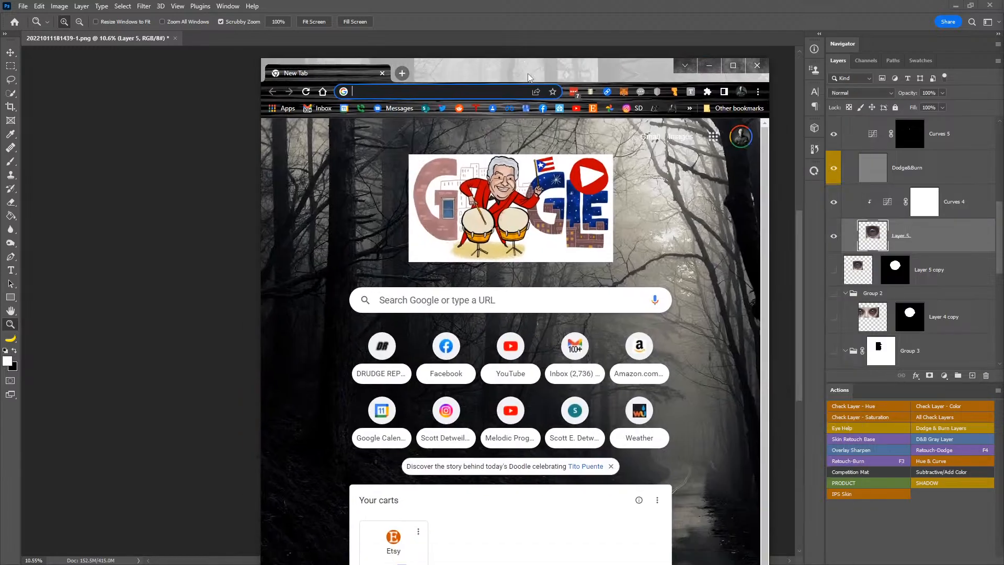
text(unsplash)
key(Return)
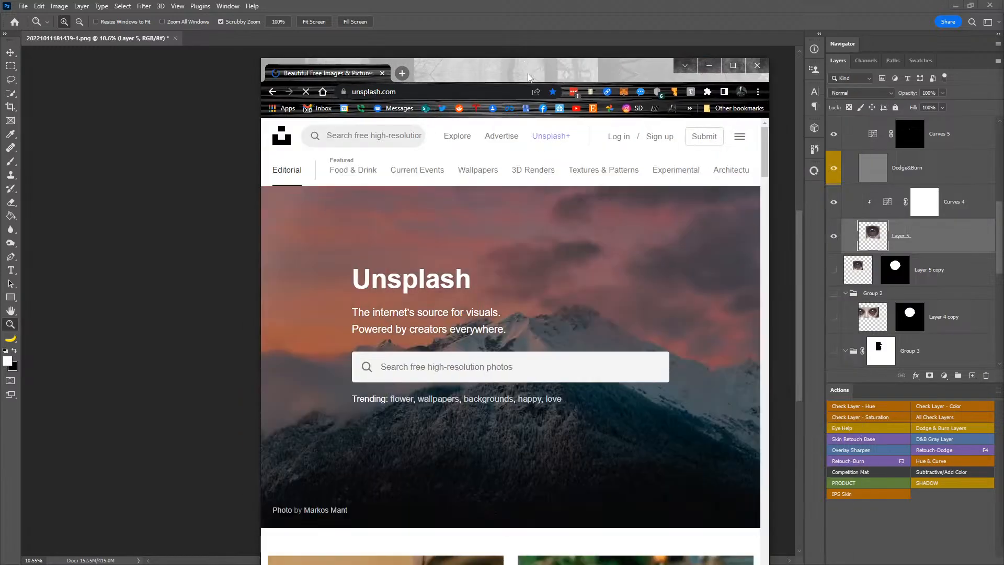
click(360, 134)
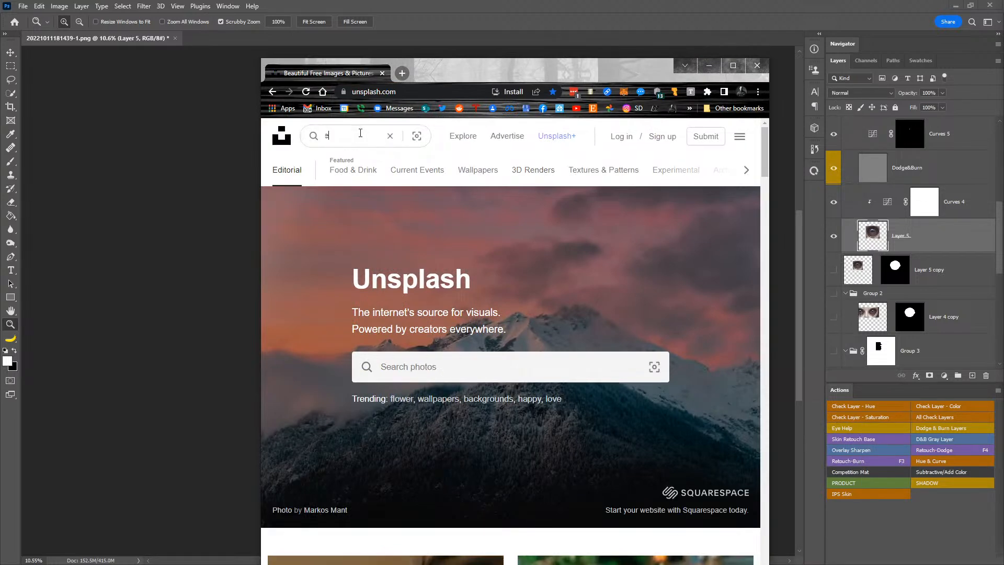
text(eyeball)
key(Return)
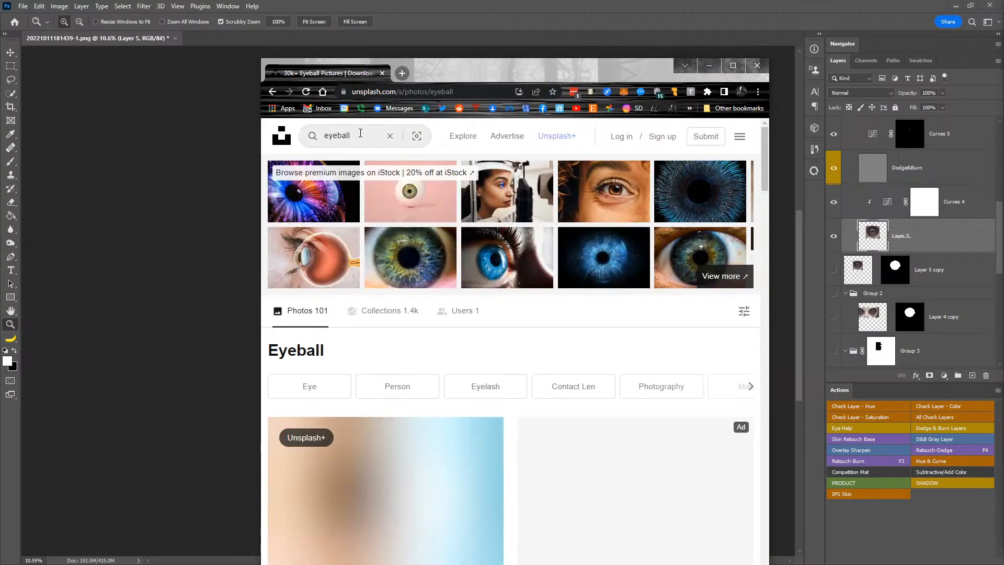
- Look through the eyeball photo results for an eye that could replace the one in the lens
drag(534, 73, 540, 32)
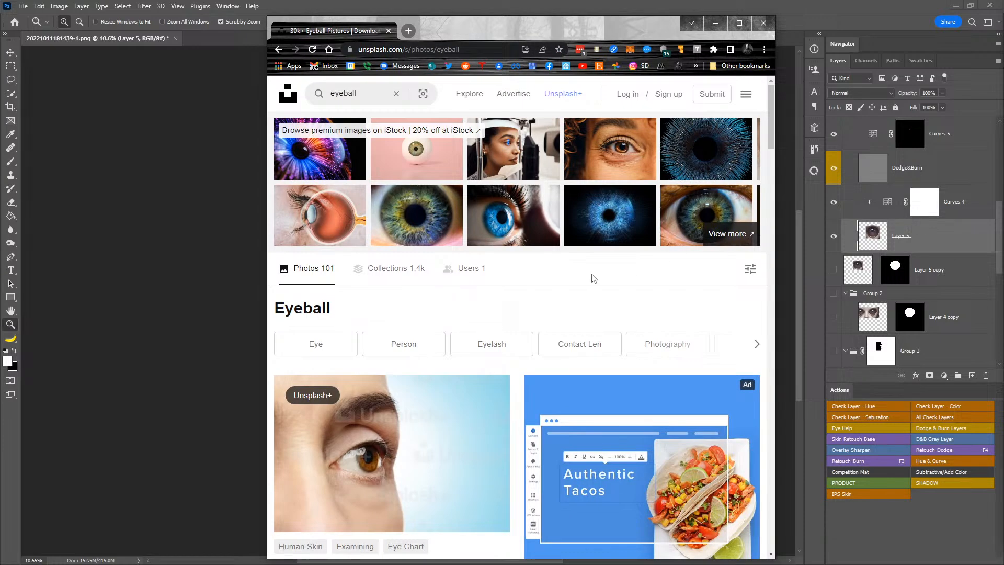
scroll(594, 279, down, 9)
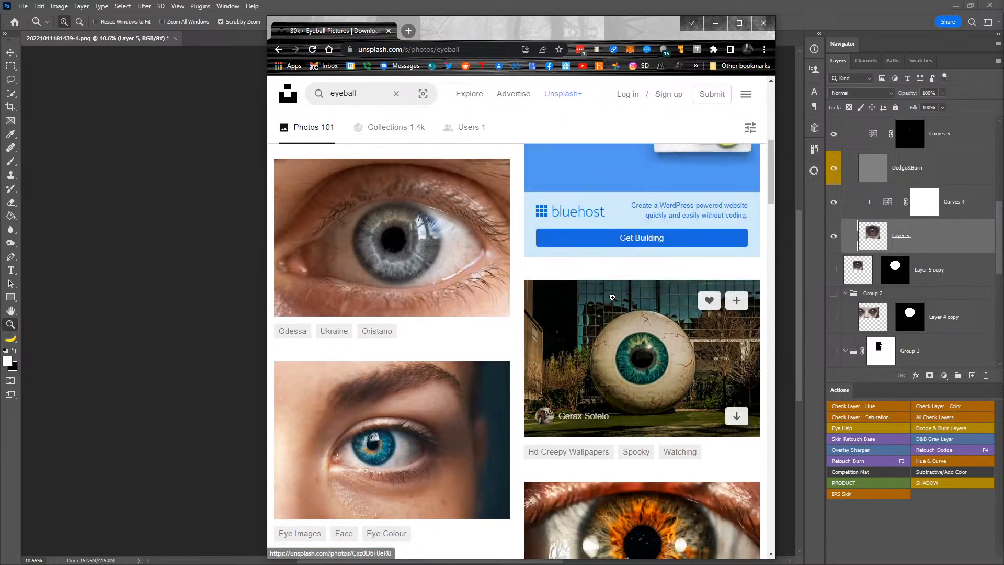
scroll(613, 297, down, 4)
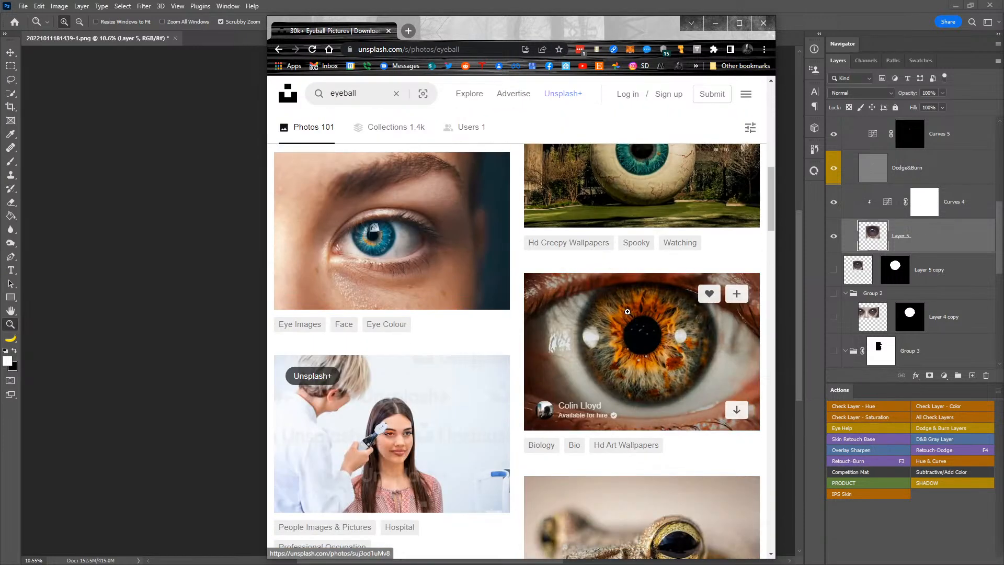
scroll(643, 308, down, 5)
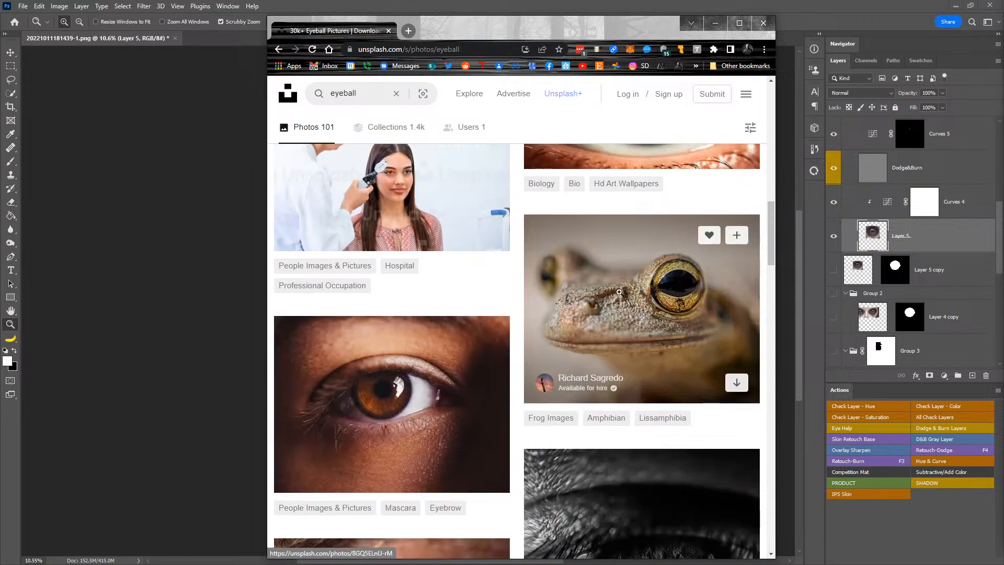
scroll(577, 286, down, 4)
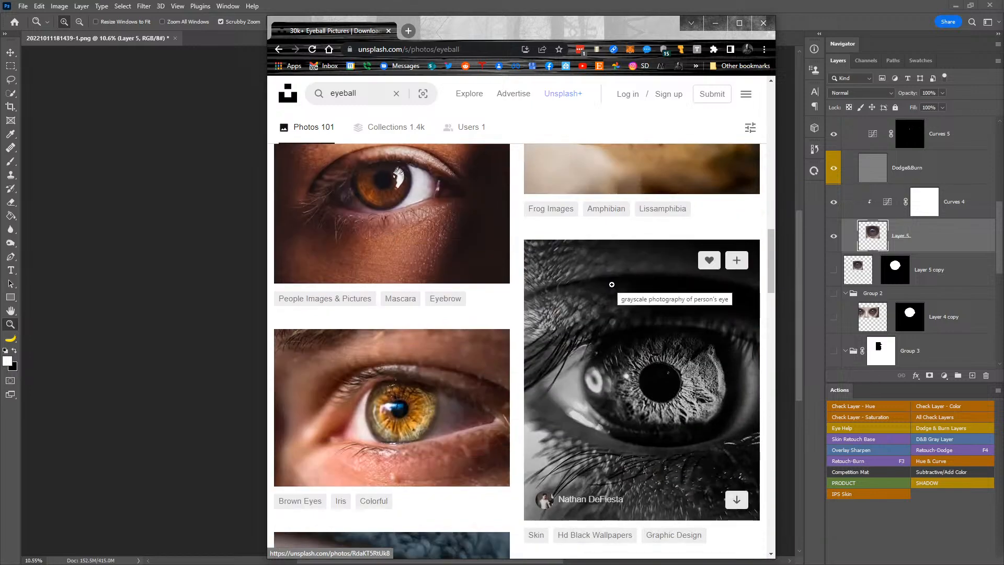
scroll(611, 284, down, 10)
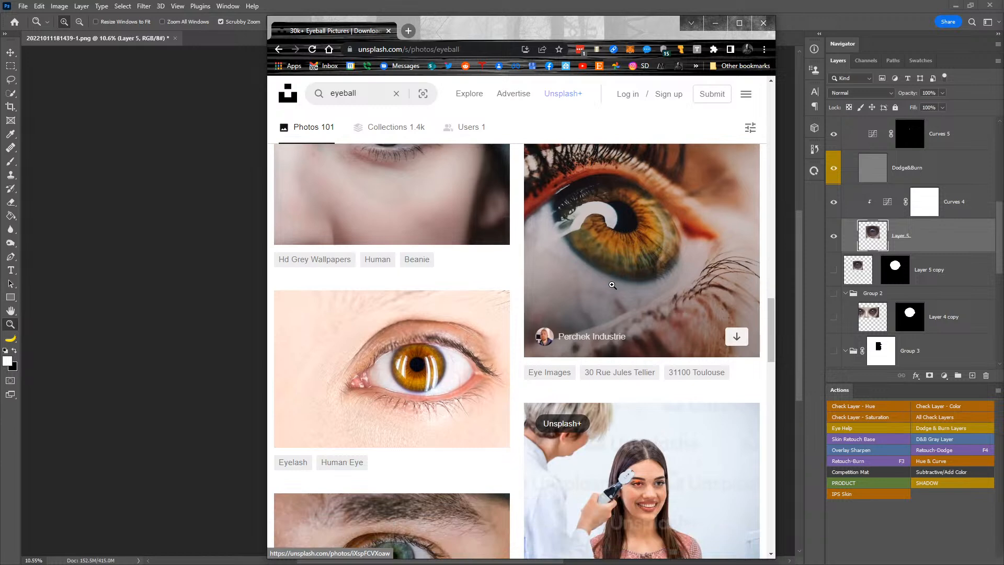
scroll(612, 284, down, 4)
scroll(611, 284, up, 2)
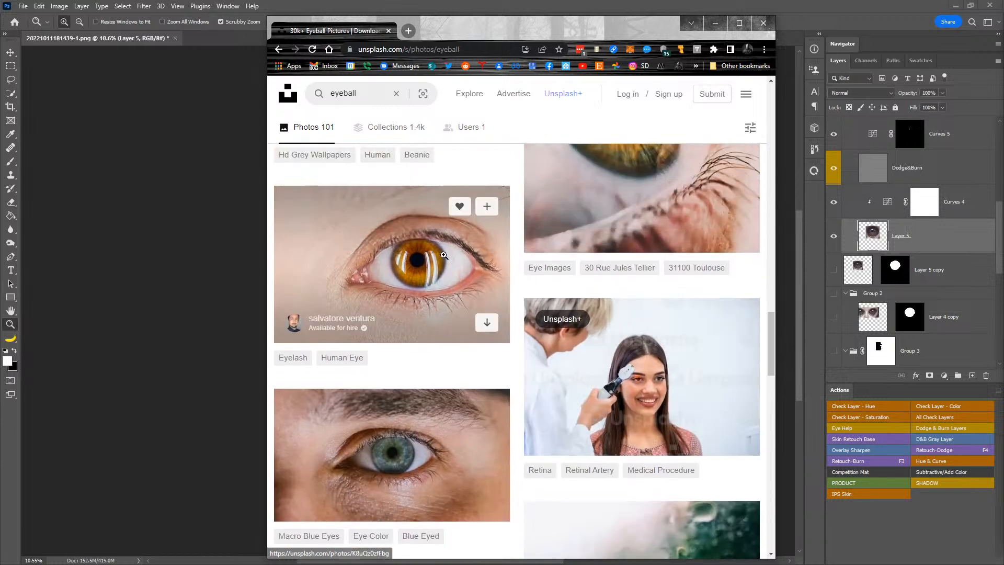
scroll(441, 269, down, 4)
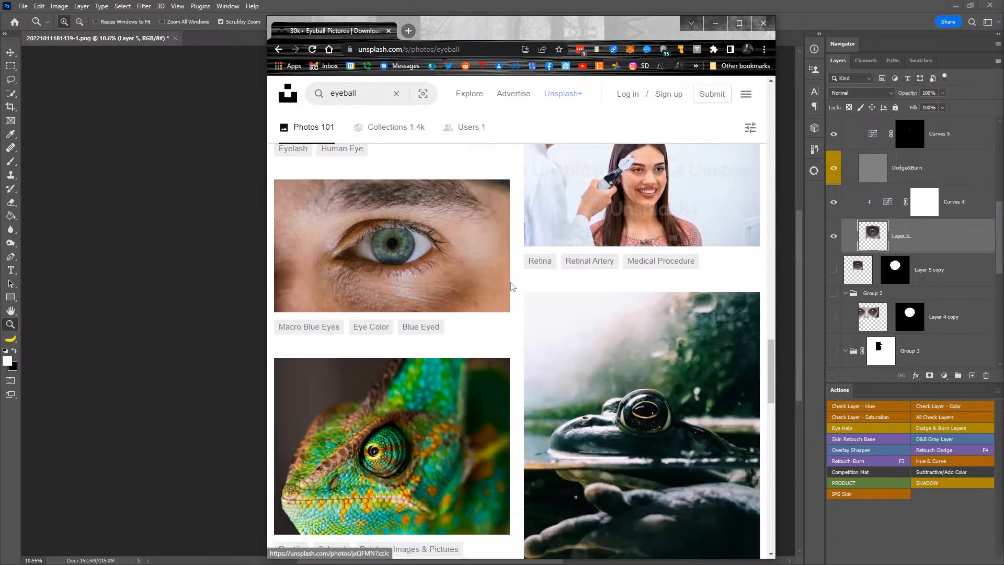
scroll(587, 312, down, 3)
scroll(587, 313, down, 3)
scroll(529, 312, up, 2)
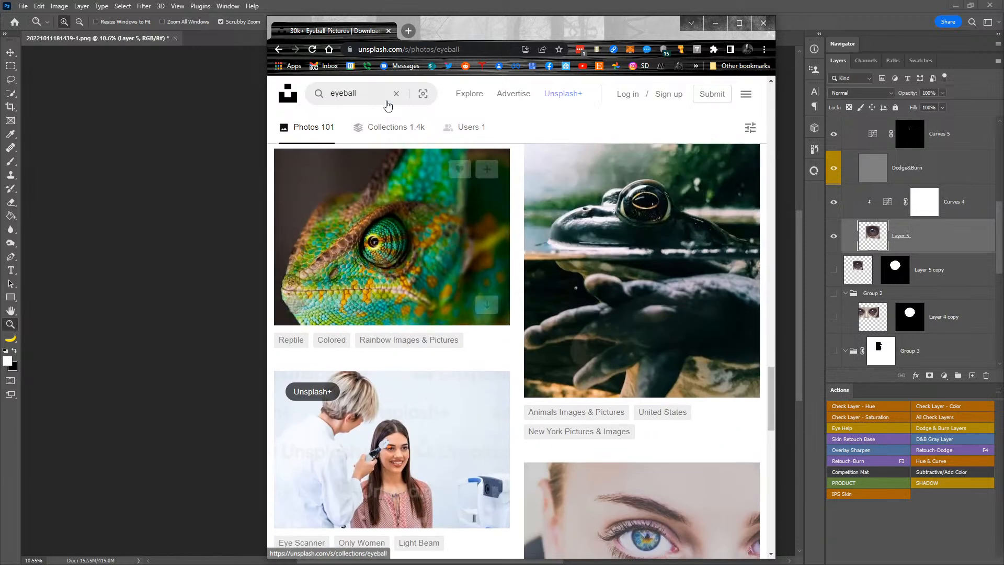
- Search Unsplash for "alien eyeball" and download the close-up photo of the blue human eye with an eyebrow
click(332, 95)
text(alien)
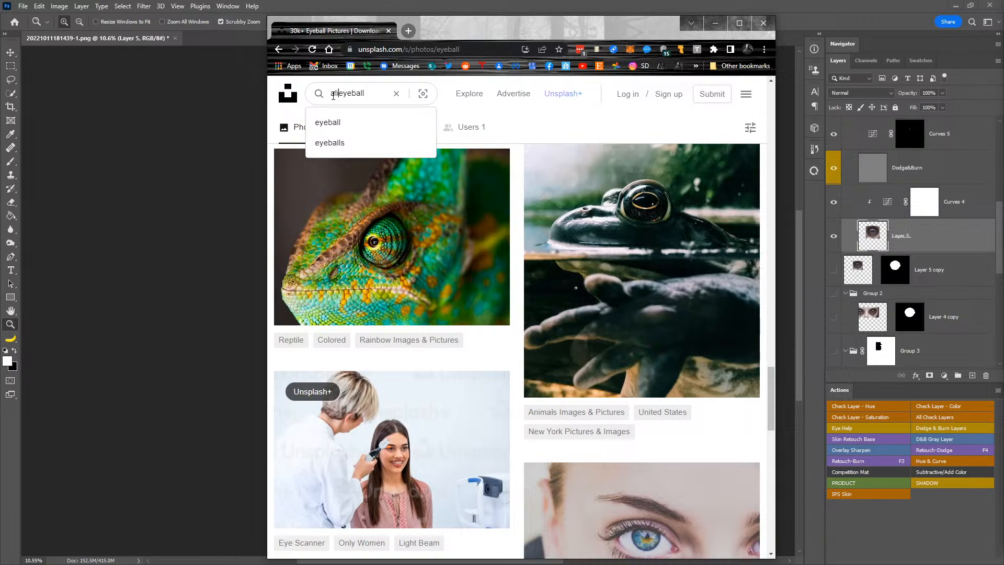
key(Return)
scroll(506, 261, down, 8)
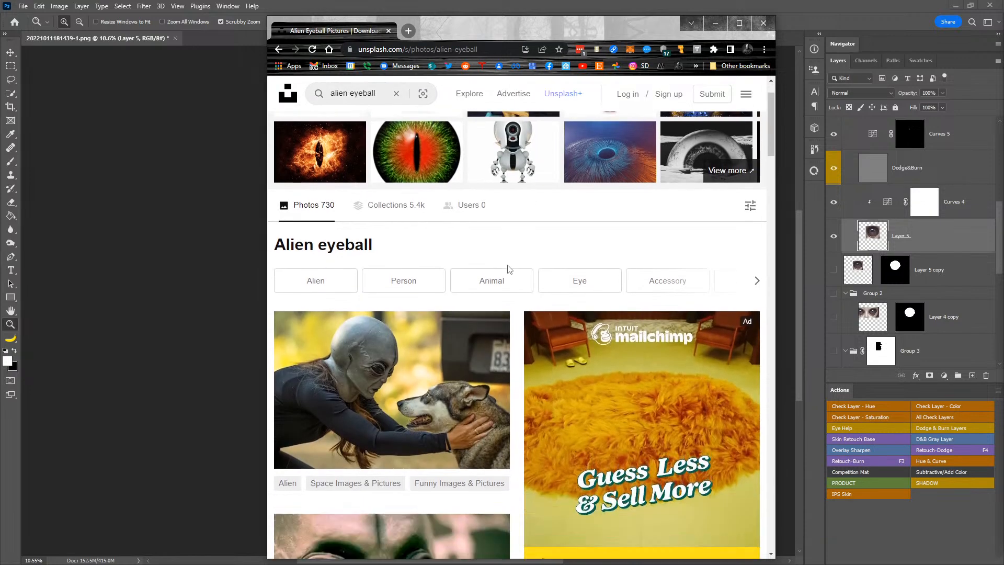
scroll(519, 253, down, 15)
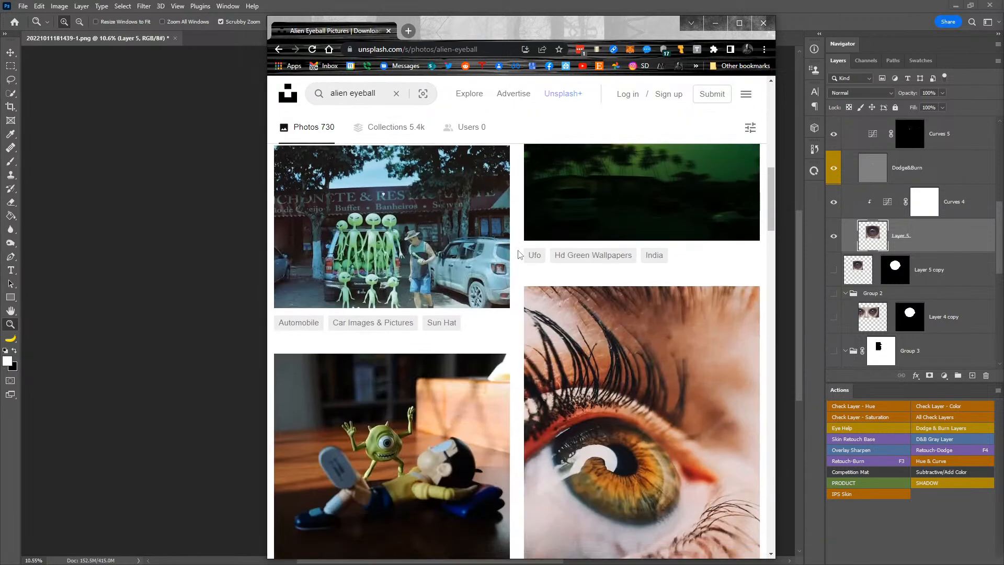
scroll(520, 264, down, 10)
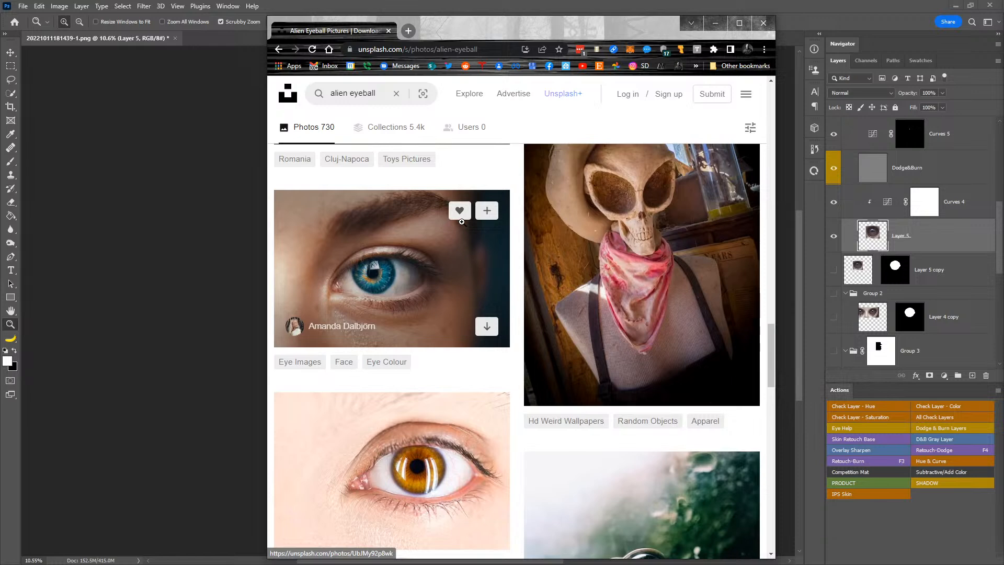
click(489, 329)
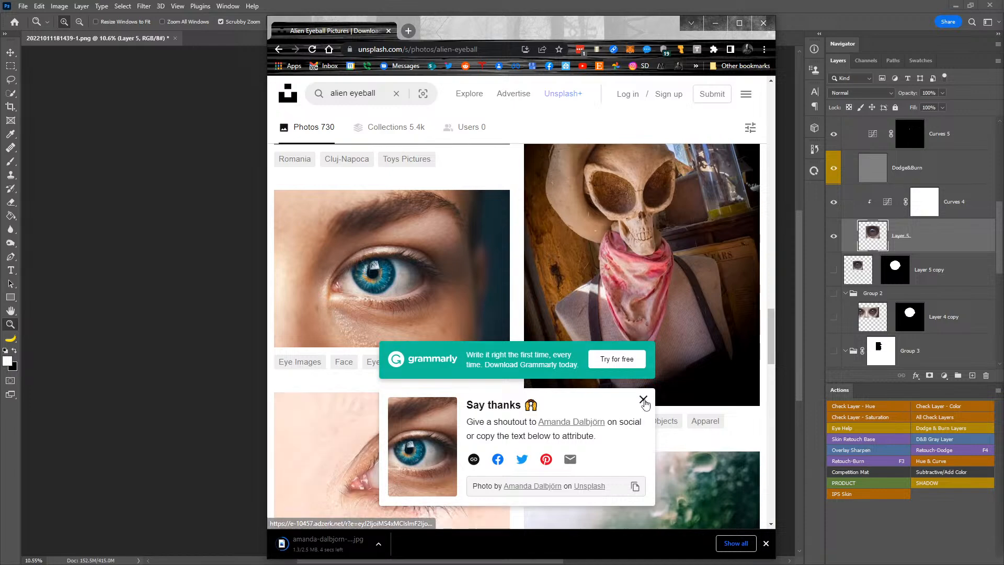
- Place the downloaded blue-eye photo above Layer 5 in the Photoshop composite and center the eye inside the lens
scroll(717, 323, down, 8)
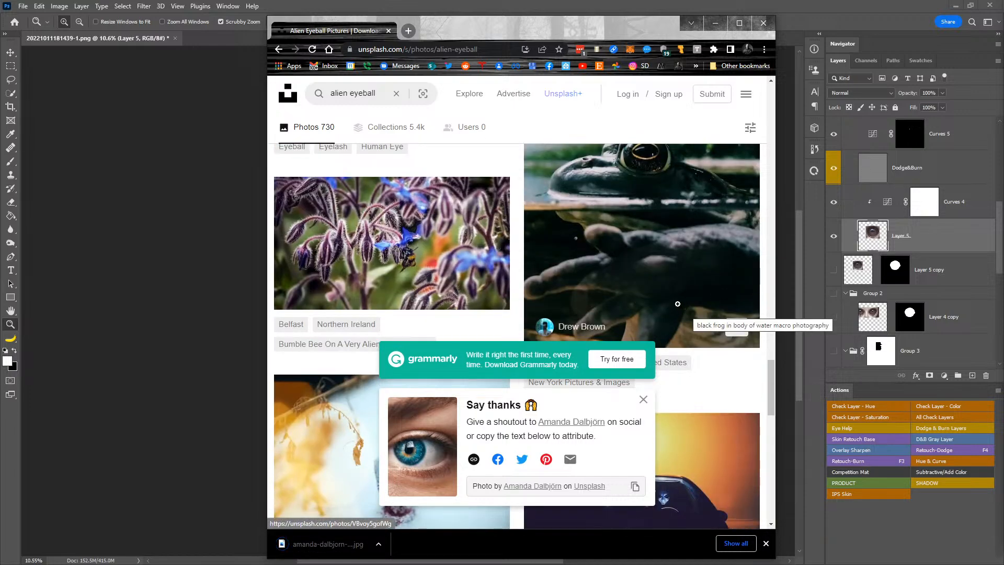
scroll(678, 303, down, 1)
scroll(678, 303, down, 20)
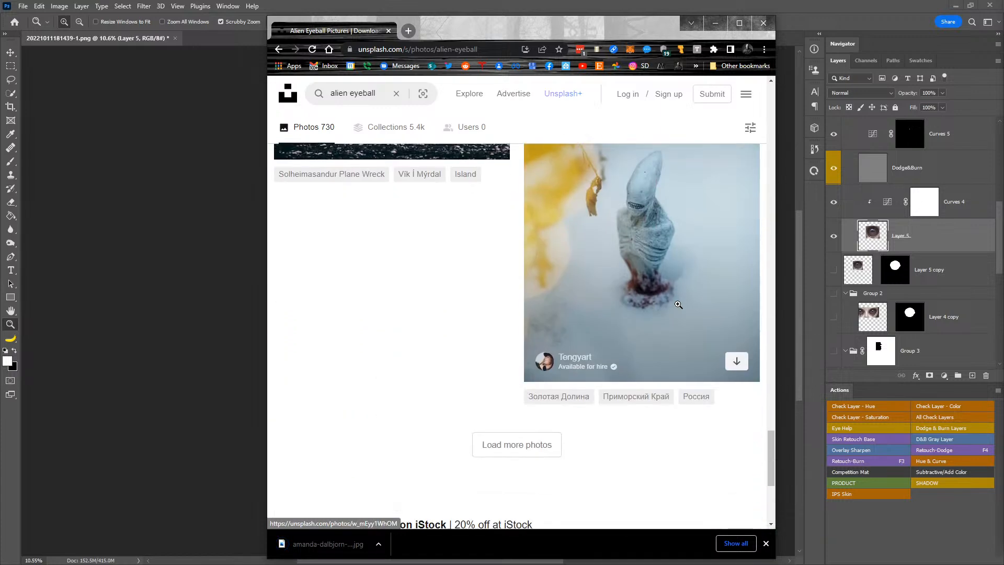
drag(366, 534, 212, 240)
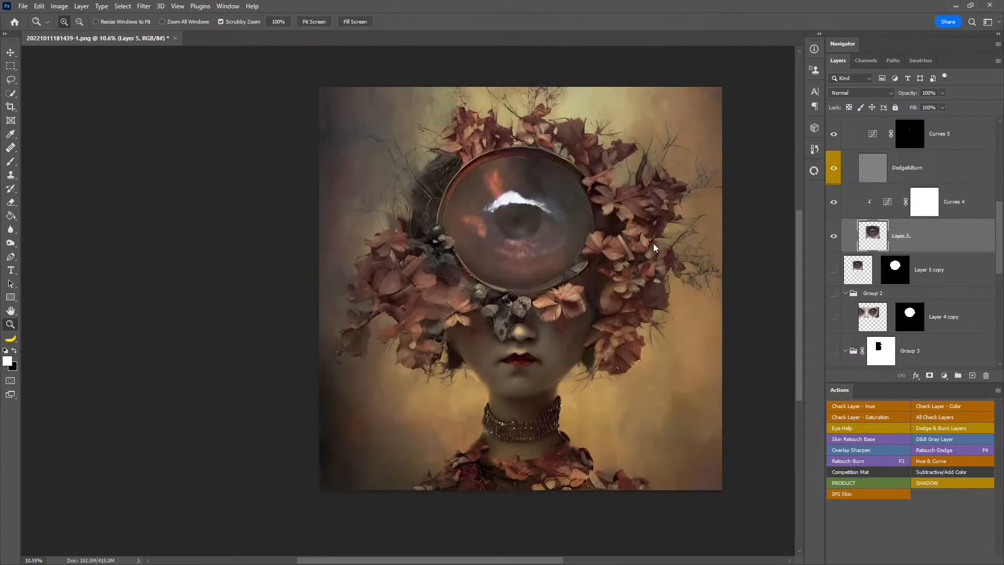
key(Return)
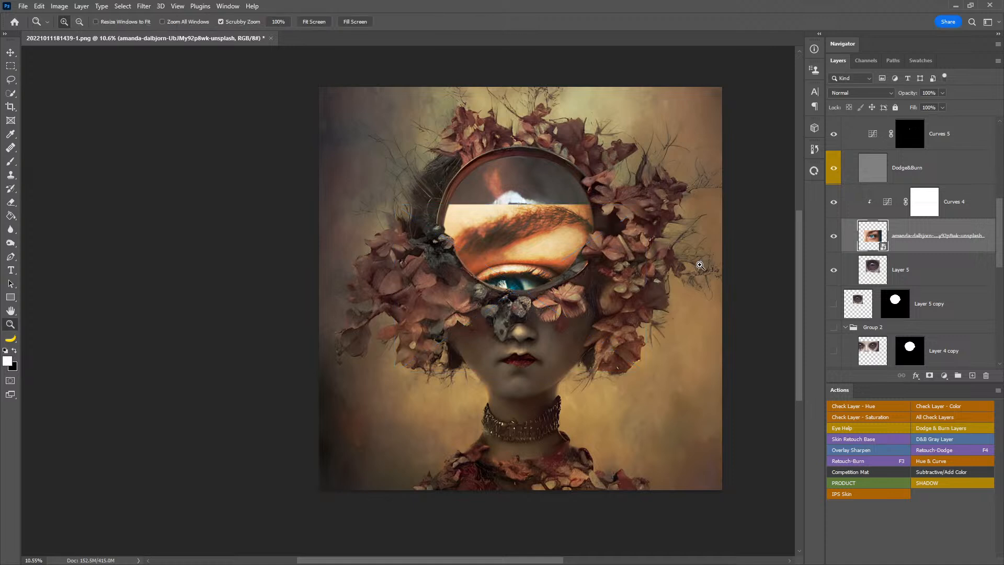
drag(539, 288, 546, 209)
drag(648, 248, 634, 246)
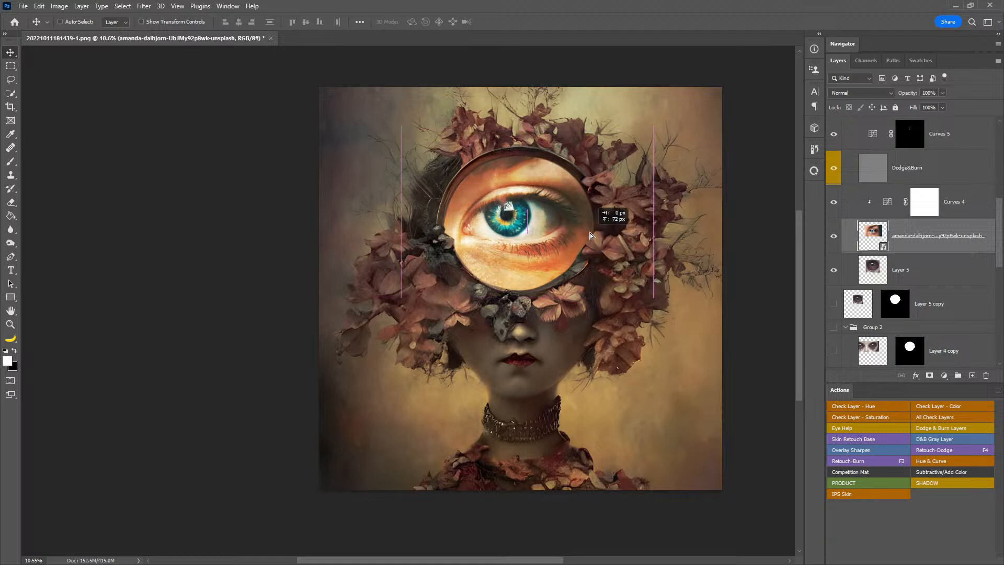
- Compare the eye with and without Curves 4, then reset that curve and lower its RGB midpoint to input 123, output 74
click(936, 276)
click(885, 205)
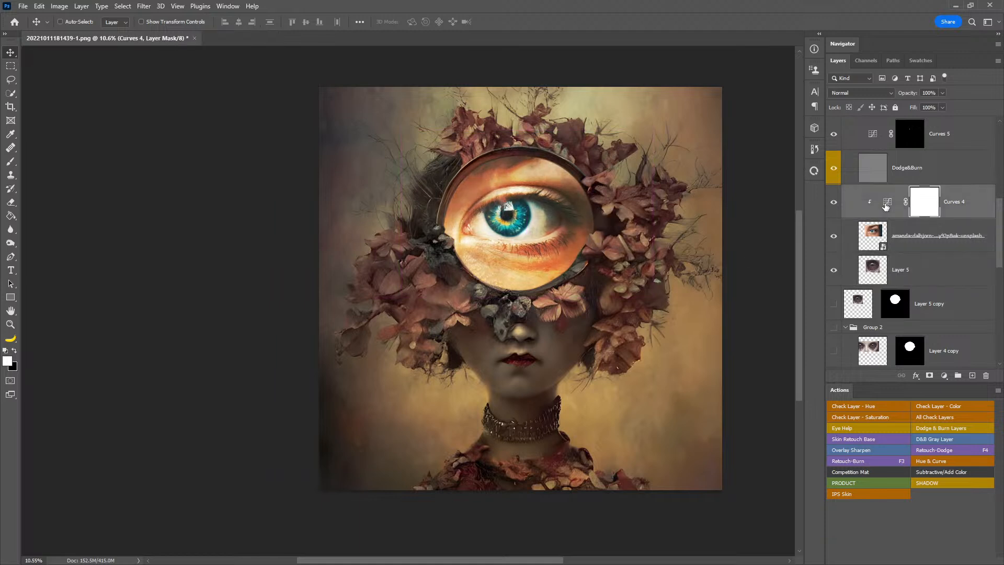
click(833, 204)
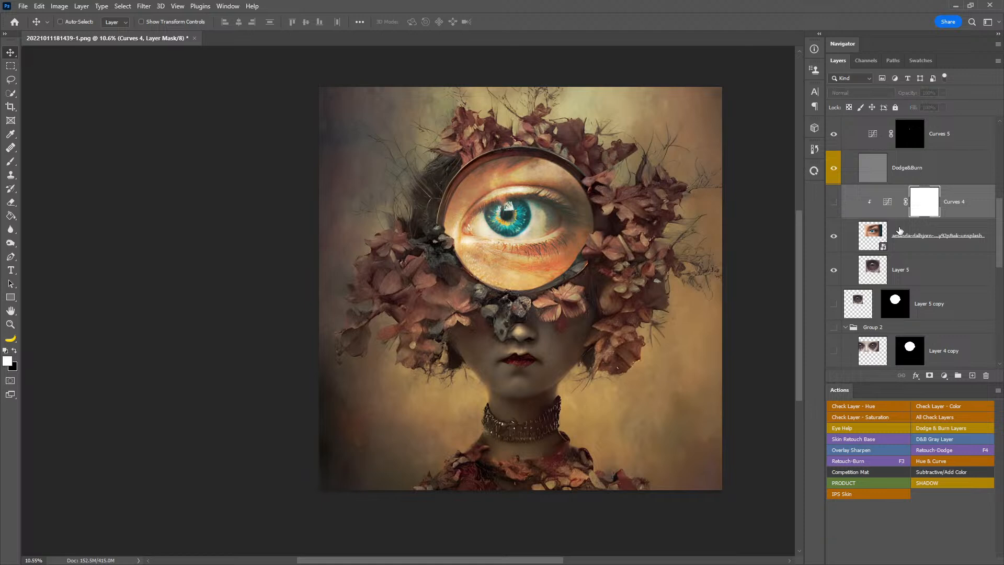
click(834, 203)
double_click(887, 201)
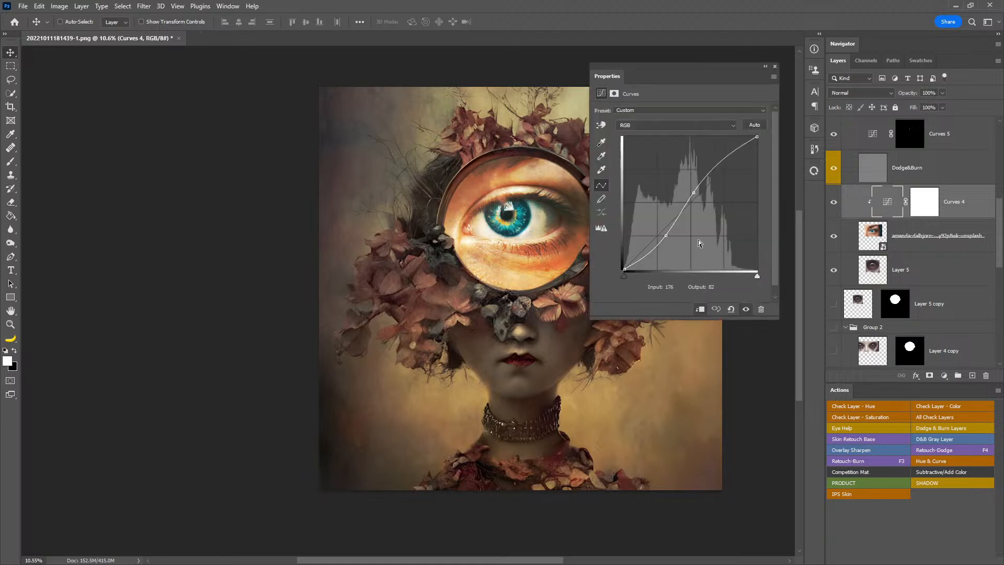
click(730, 308)
drag(687, 207, 688, 230)
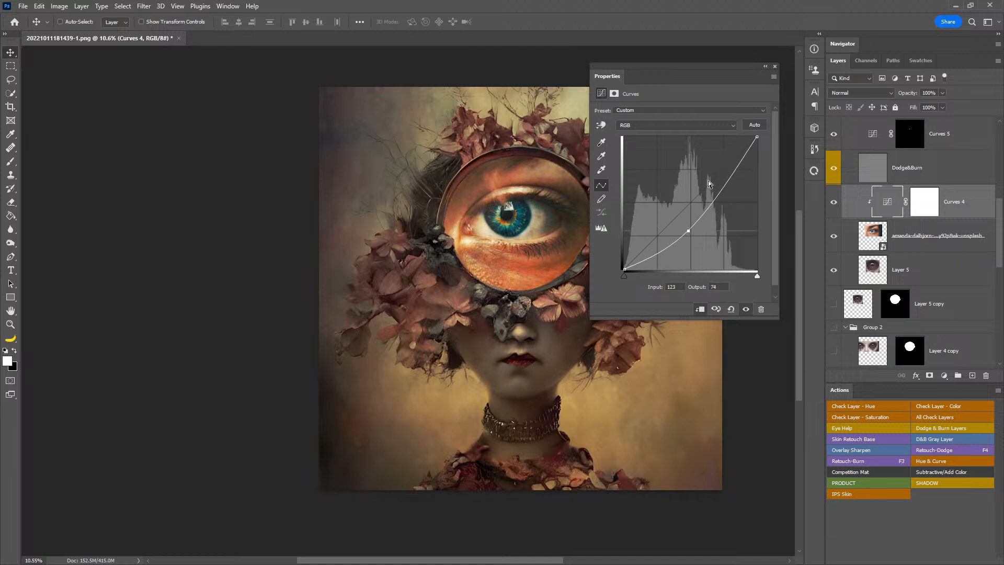
- Try the auto color correction algorithms on Curves 4, including Find Dark & Light Colors with Snap Neutral Midtones, and cancel the options
click(733, 125)
click(672, 140)
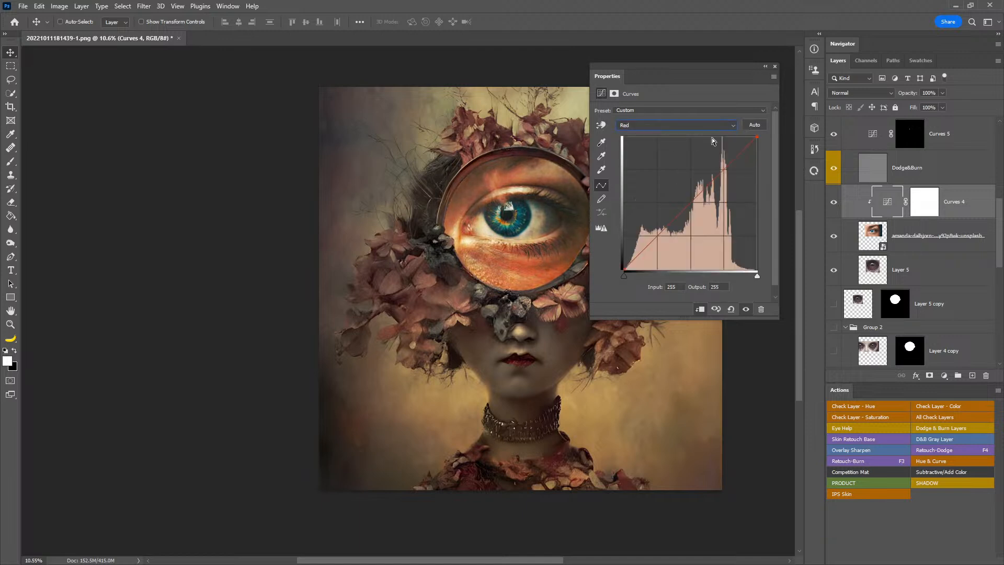
click(748, 127)
alt+click(754, 127)
click(700, 343)
click(701, 356)
click(706, 325)
click(705, 369)
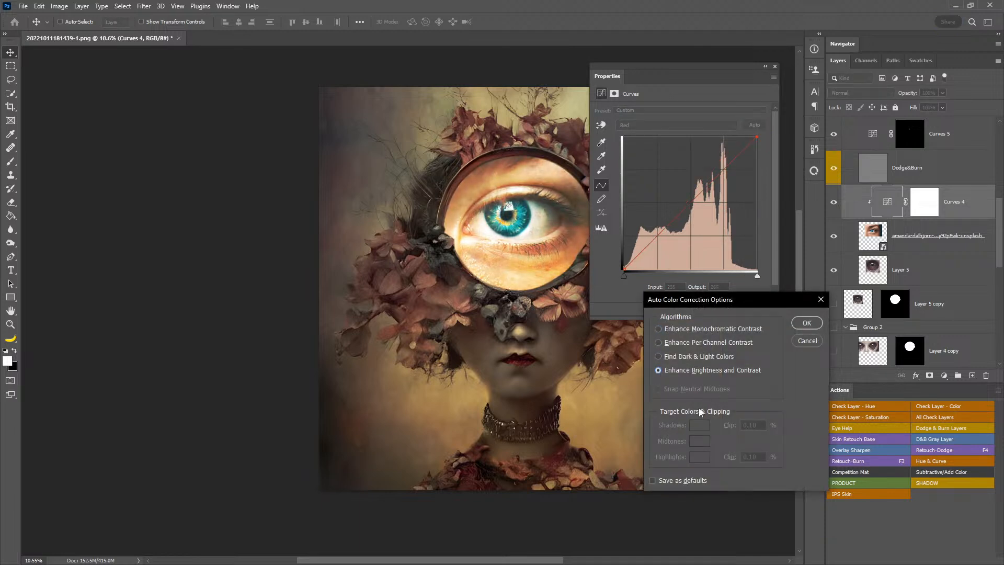
click(691, 355)
click(689, 387)
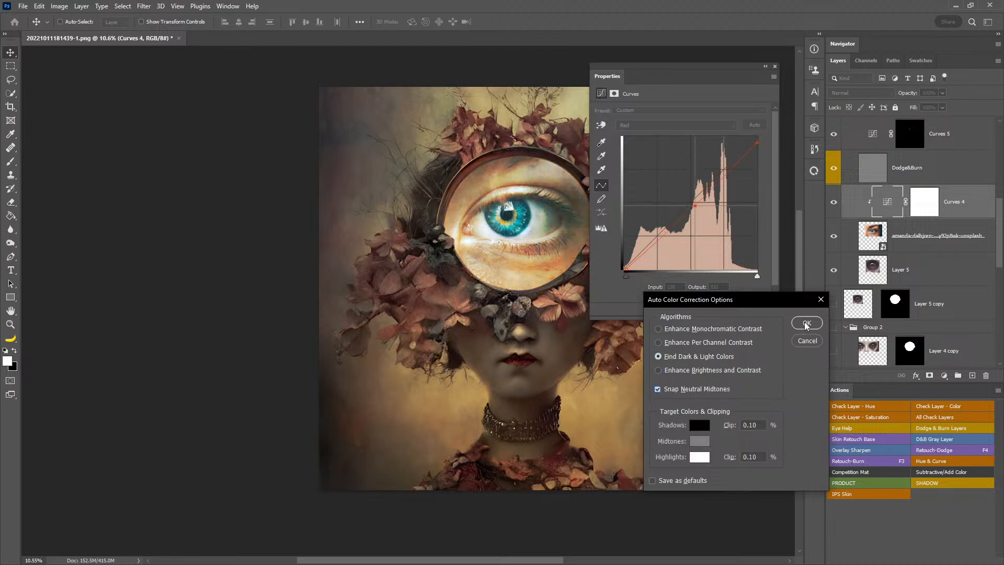
click(722, 341)
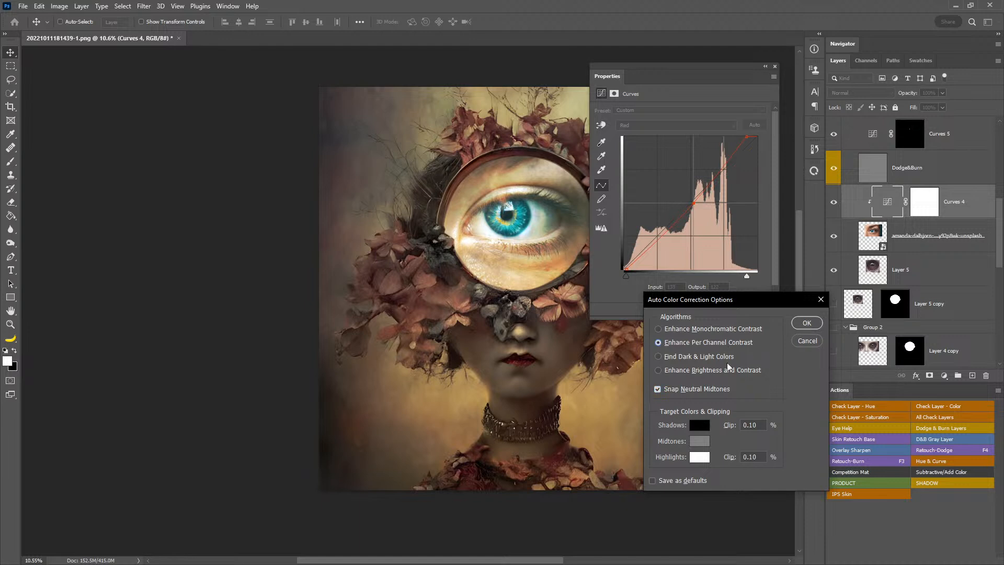
click(723, 370)
click(733, 329)
click(807, 340)
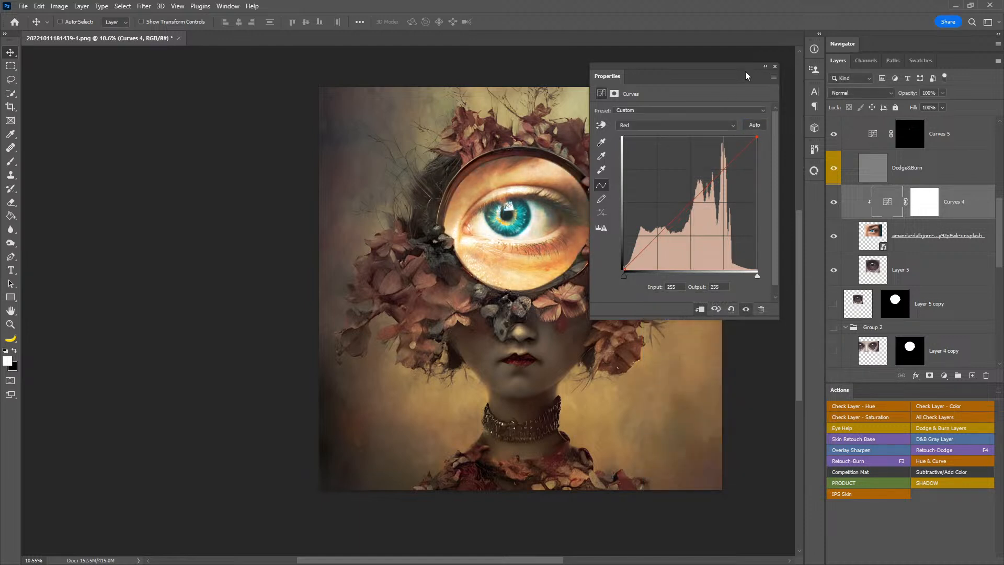
- Delete the Curves 4 adjustment layer above the placed eye photo
key(Delete)
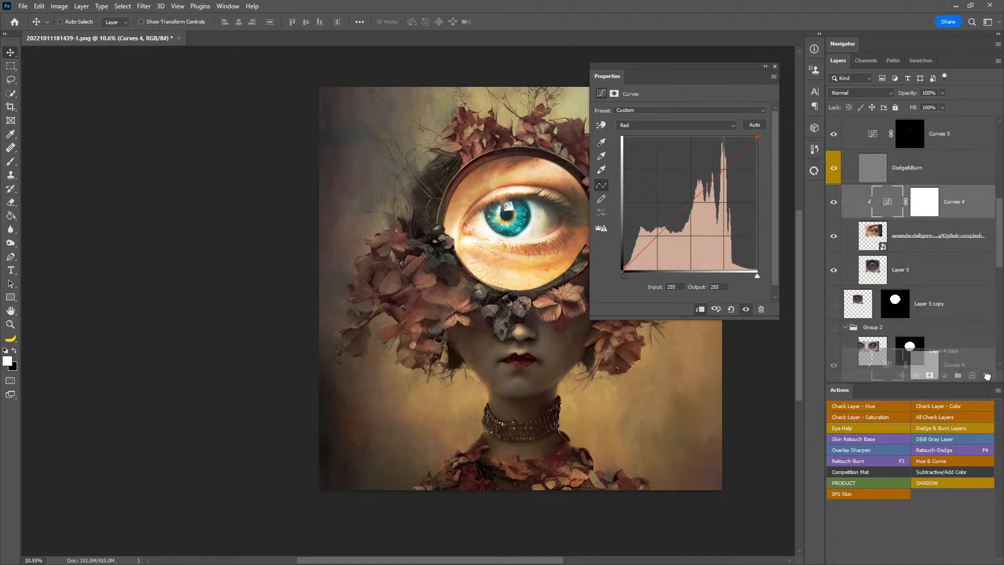
- Delete the Dodge&Burn, Layer 5 and Layer 5 copy layers around the placed eye photo
click(775, 66)
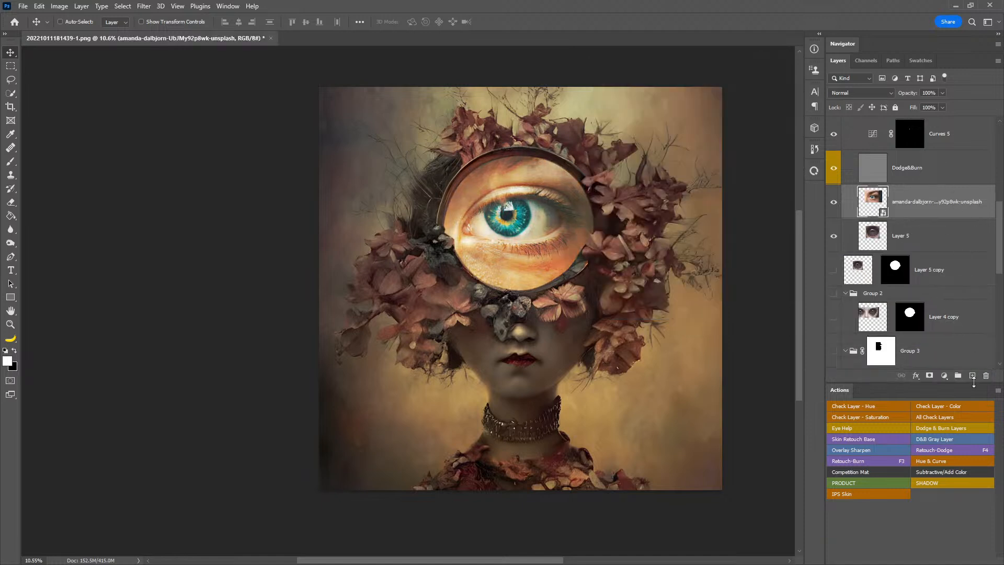
click(958, 173)
mouse_move(879, 170)
mouse_down()
mouse_move(936, 253)
mouse_move(985, 375)
mouse_up()
drag(945, 208, 985, 375)
click(955, 180)
drag(955, 178, 985, 375)
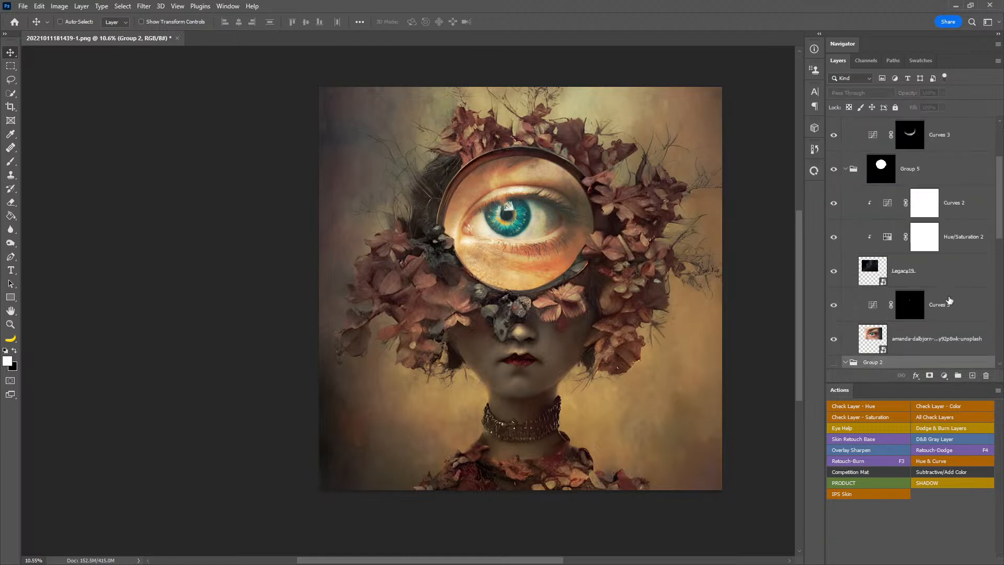
- Select the placed eye photo layer and hide the Curves 2, Hue/Saturation 2, Legacy15L and Curves 5 layers above it
scroll(935, 285, down, 2)
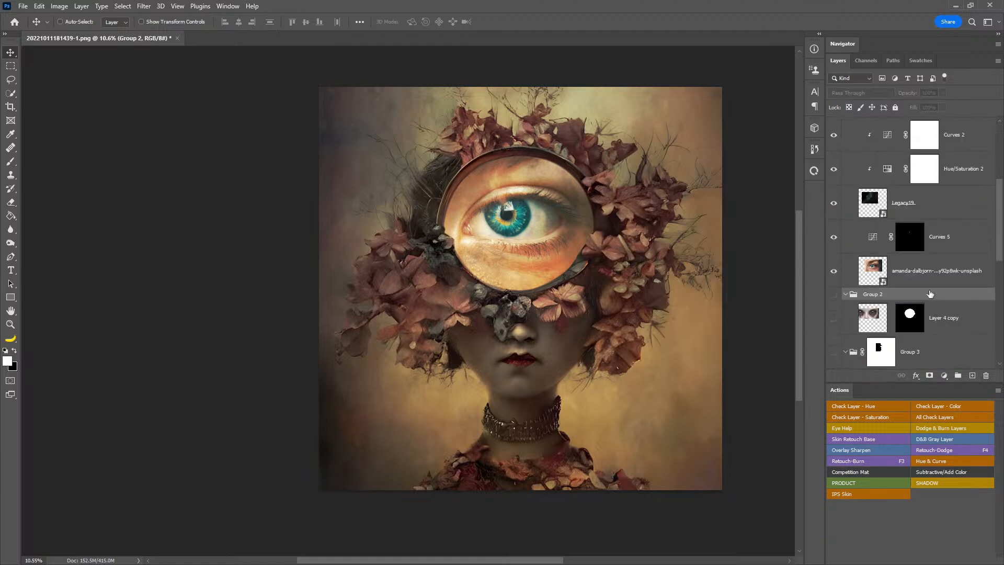
click(926, 275)
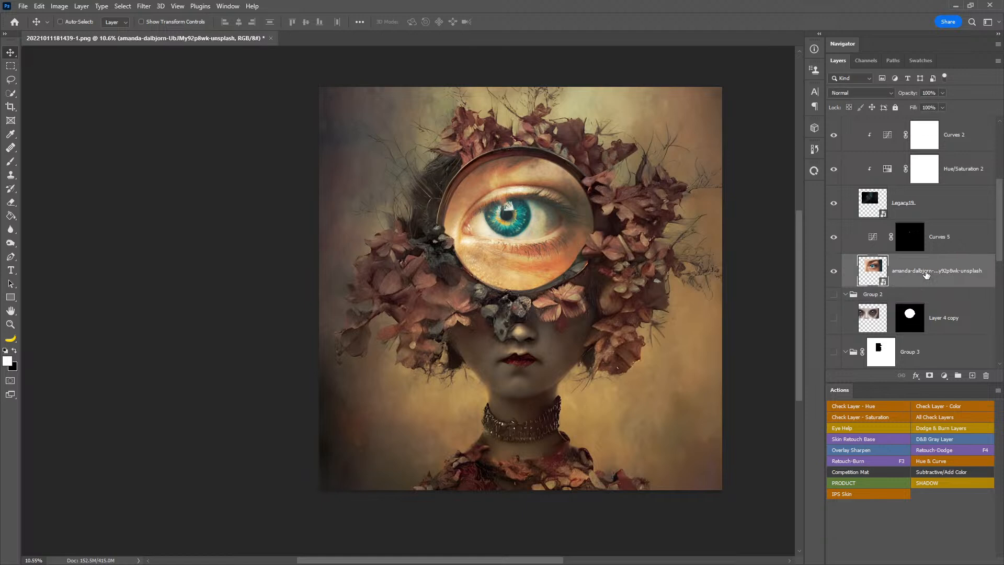
drag(833, 135, 834, 169)
scroll(887, 221, up, 1)
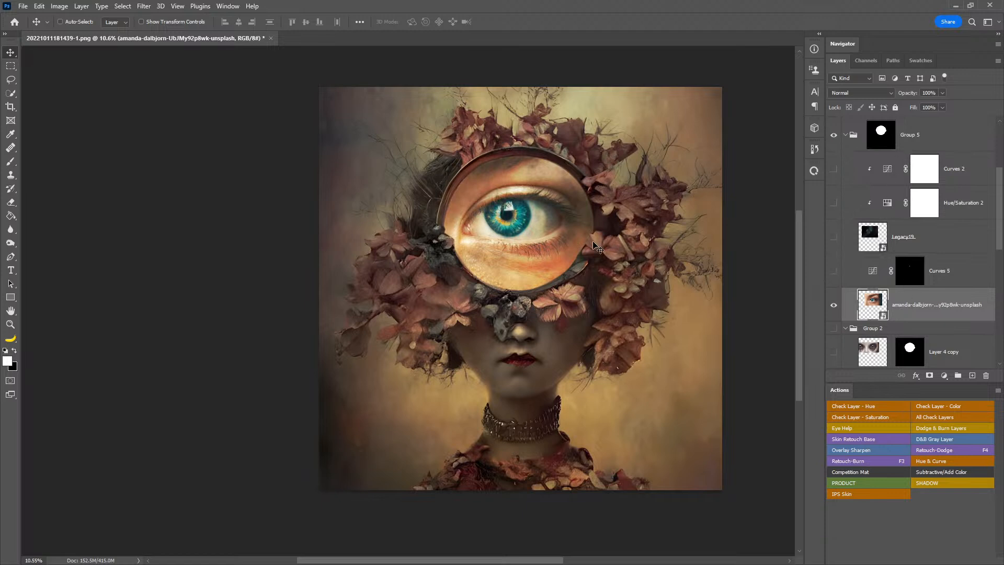
- Enlarge the eye photo slightly with Free Transform and reposition it inside the lens
key(ctrl+t)
drag(654, 294, 666, 310)
drag(589, 262, 590, 262)
key(Return)
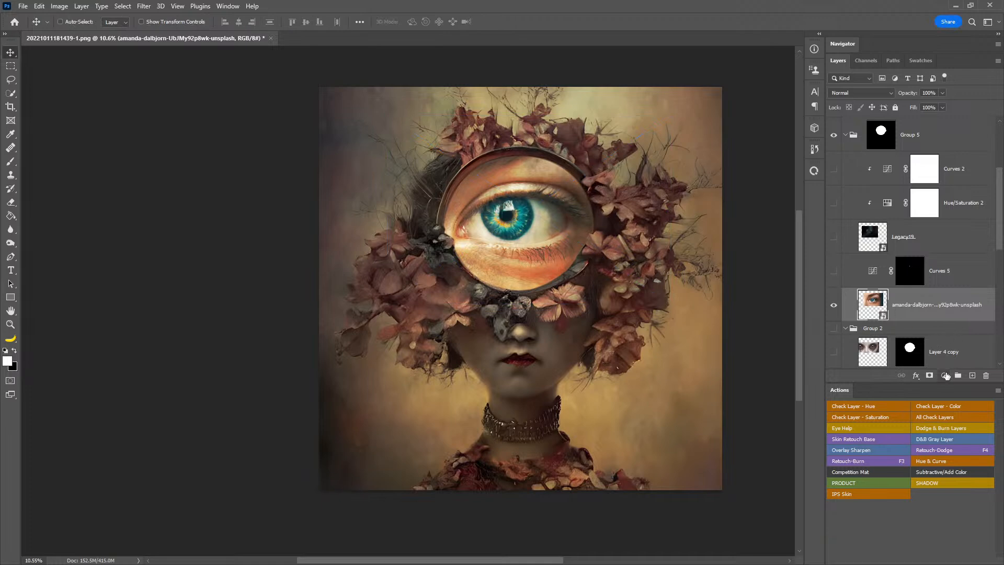
- Try a Hue/Saturation adjustment above the eye photo with hue -5, saturation -45 and lightness -20
click(944, 376)
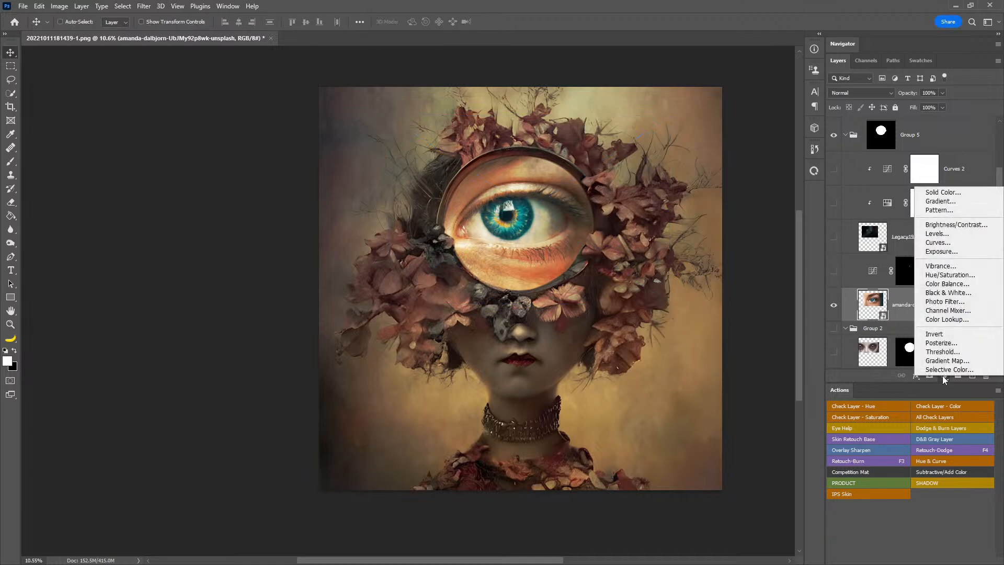
click(932, 275)
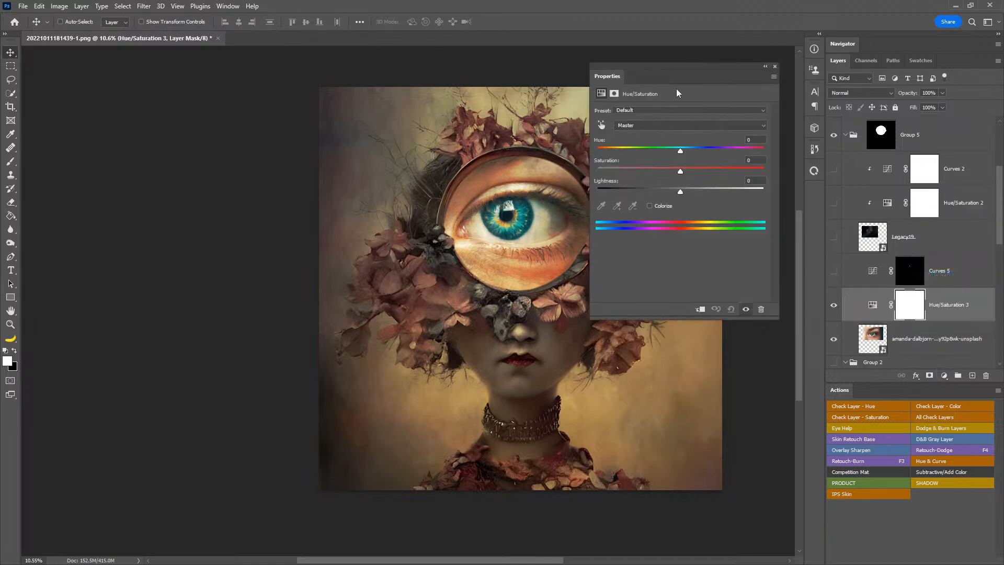
drag(685, 70, 729, 92)
drag(724, 193, 686, 192)
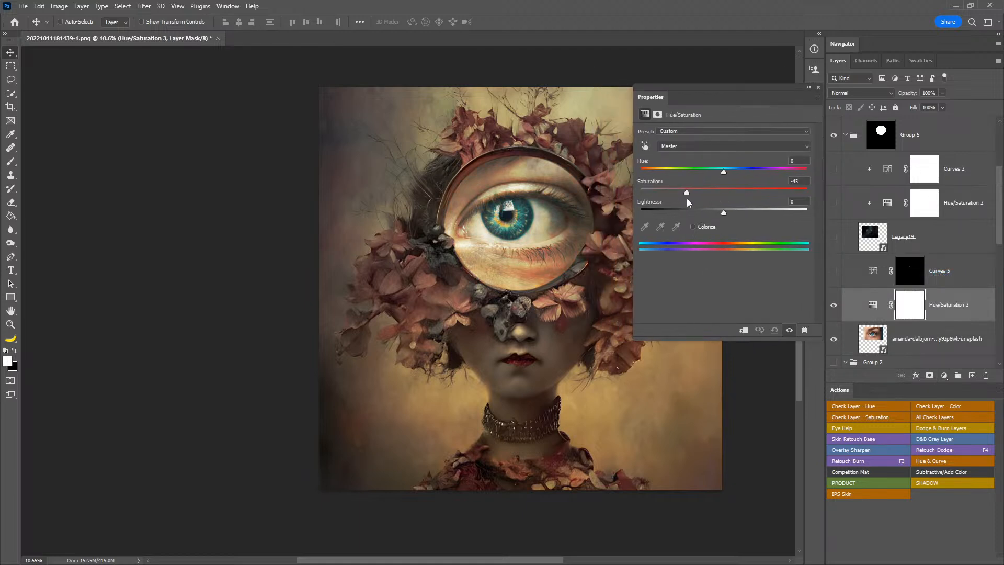
drag(719, 213, 706, 214)
mouse_move(723, 171)
mouse_down()
mouse_move(710, 173)
mouse_move(734, 174)
mouse_move(722, 176)
mouse_up()
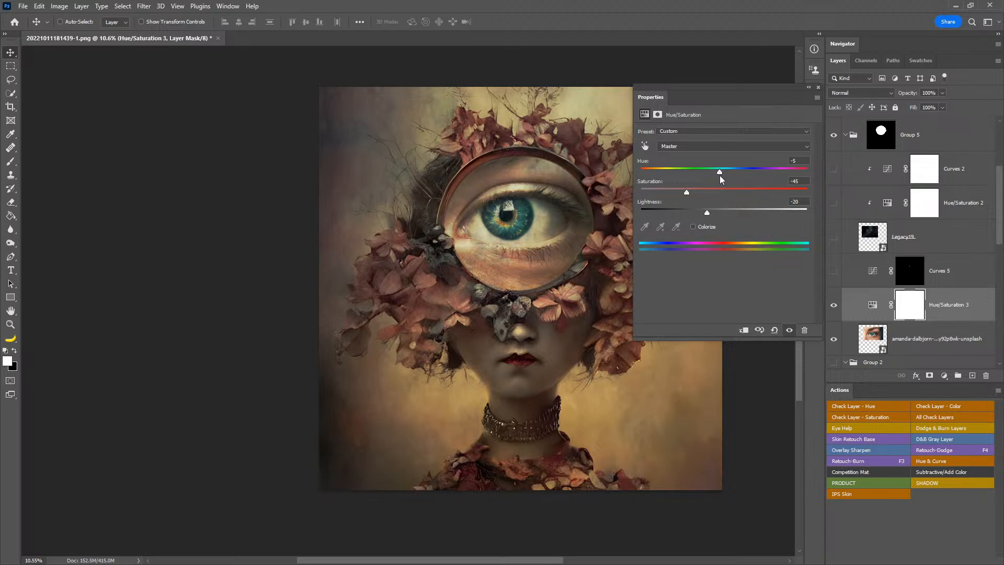
click(818, 88)
- Inspect the desaturated eye up close, then delete the Hue/Saturation 3 adjustment layer
key(z)
drag(580, 256, 623, 266)
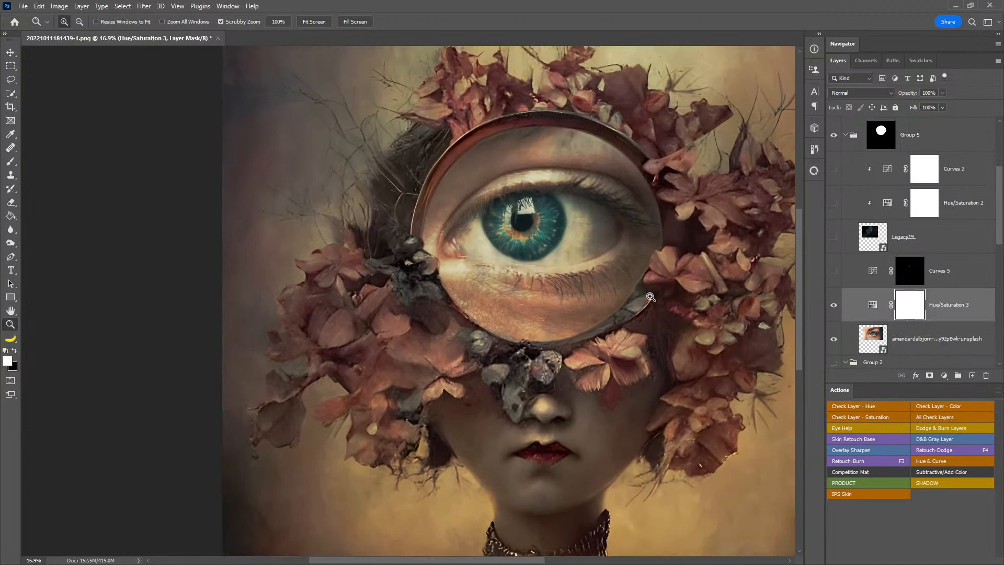
alt+click(627, 261)
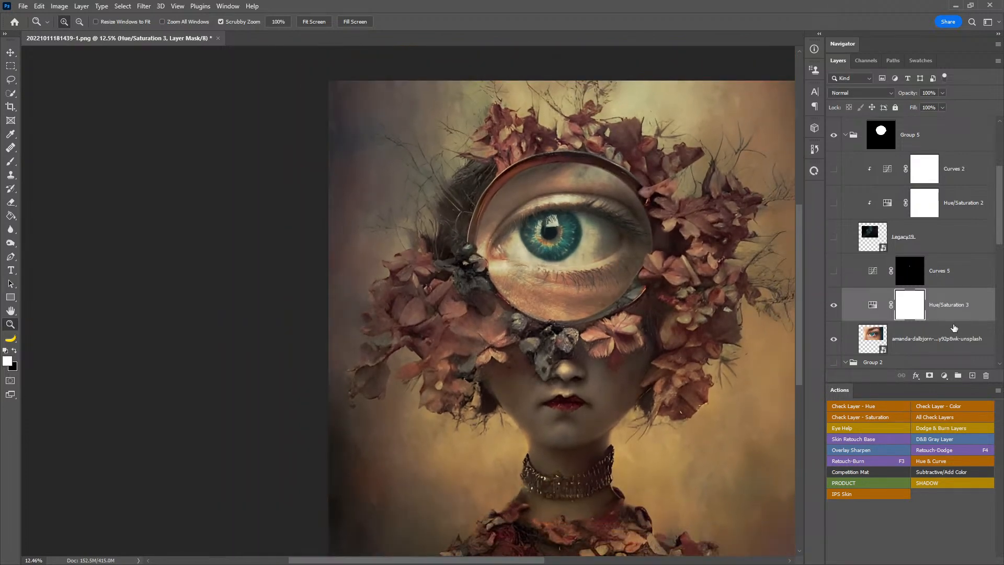
drag(968, 309, 986, 376)
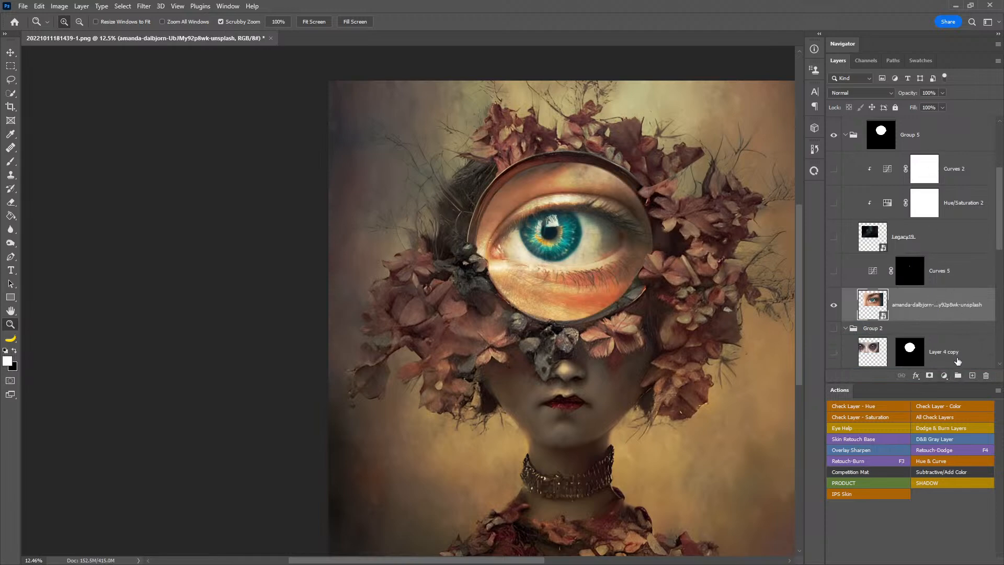
- Add a Solid Color fill layer above the eye photo in a neutral gray
click(943, 376)
click(933, 379)
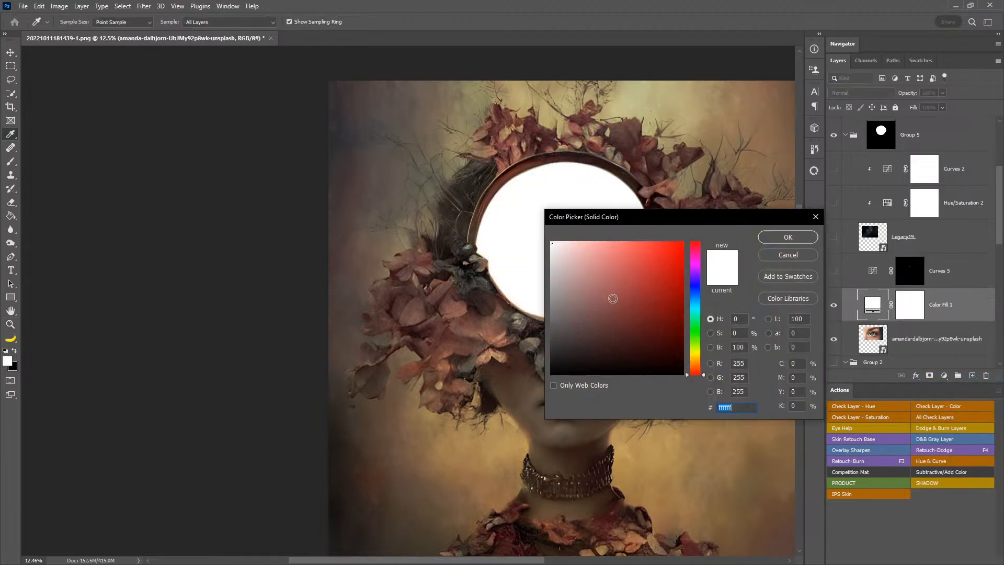
click(503, 290)
click(801, 235)
- Set up the gray fill as a color check at the top of the layer stack in Luminosity mode, with the vespa layer hidden
drag(962, 311, 940, 128)
click(835, 198)
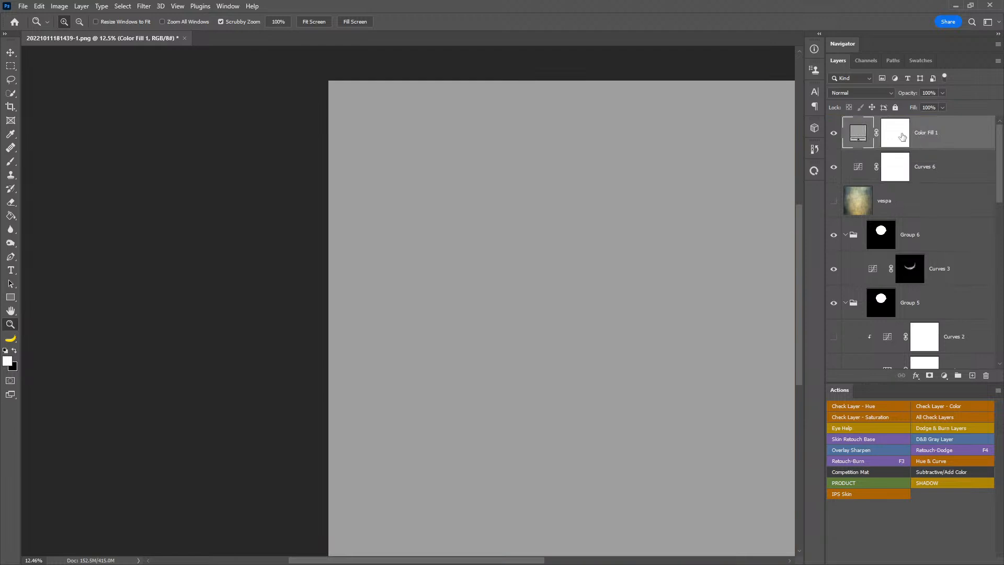
click(891, 93)
click(851, 346)
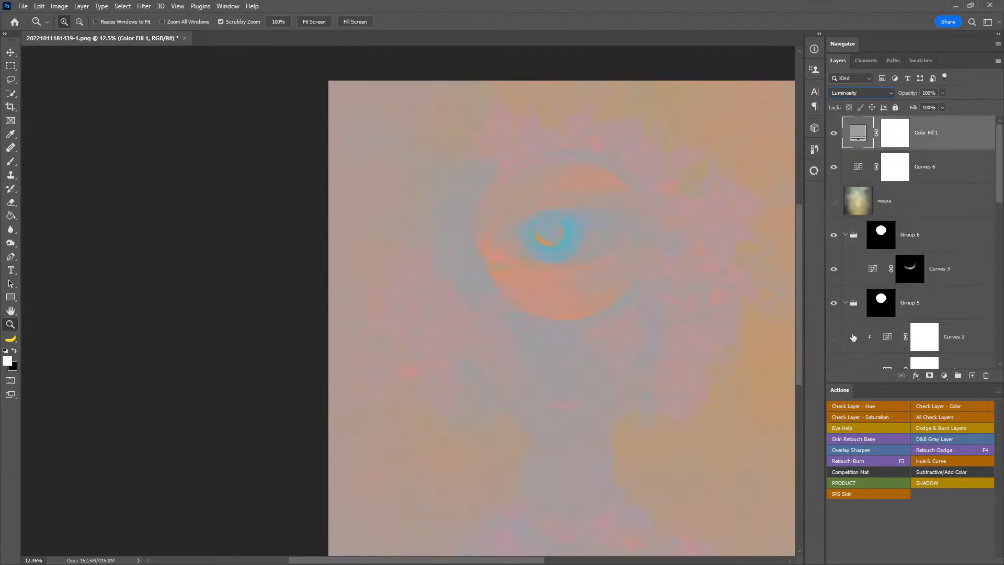
- Add a Curves layer above the gray fill and exaggerate the color contrast, moving the black point to input 125 and the white point inward
click(944, 375)
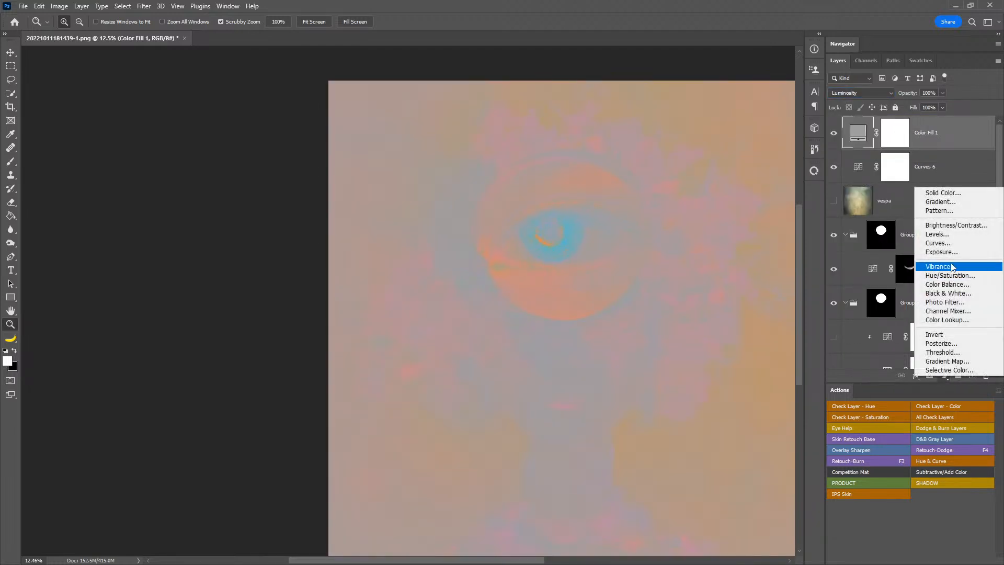
click(936, 243)
drag(668, 290, 730, 299)
drag(800, 299, 732, 299)
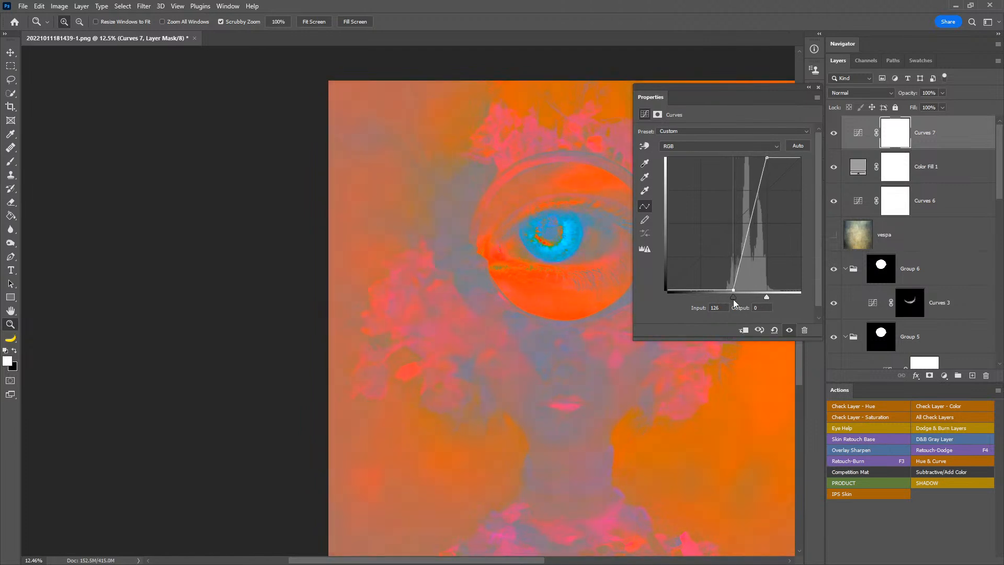
key(Tab)
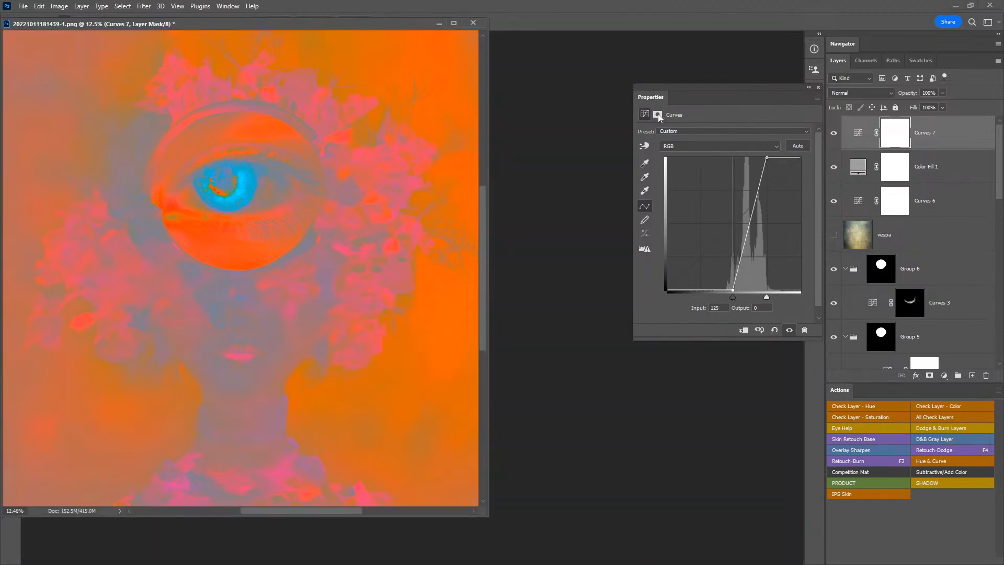
drag(388, 21, 588, 36)
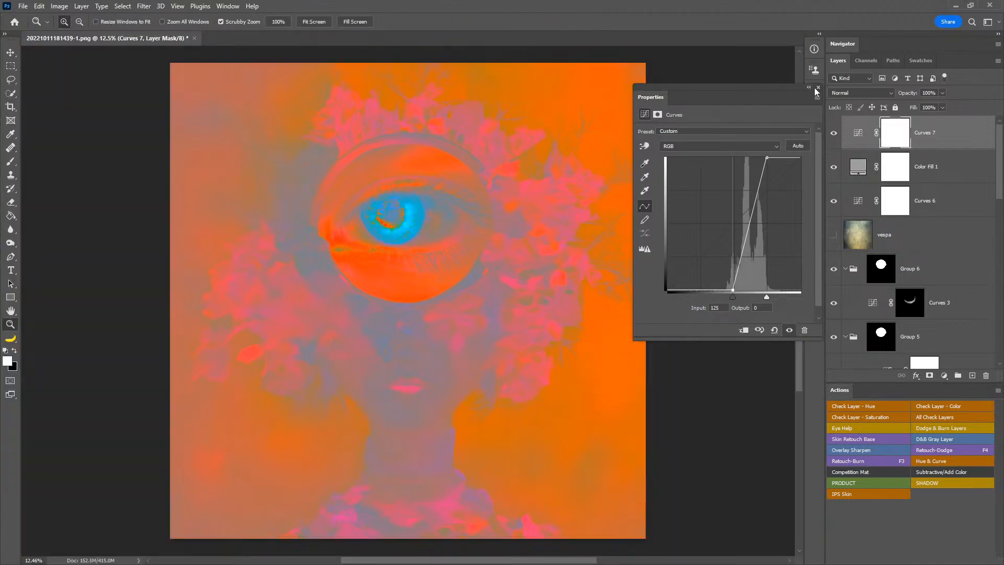
click(817, 87)
drag(395, 220, 528, 247)
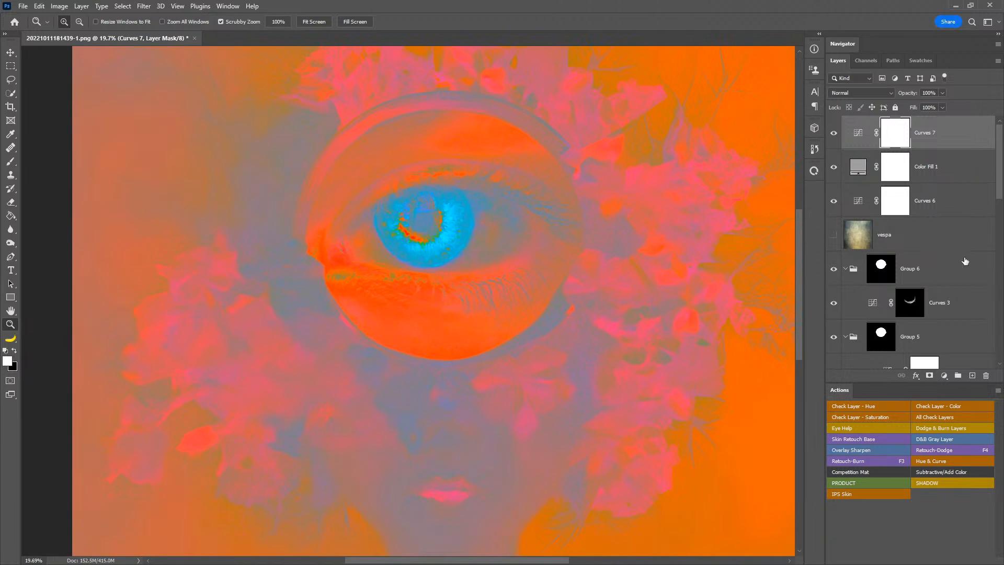
- Add a clipped Color Balance layer to the eye photo with midtones -57, -8, +22 and Preserve Luminosity on
scroll(968, 280, down, 3)
click(919, 310)
click(944, 376)
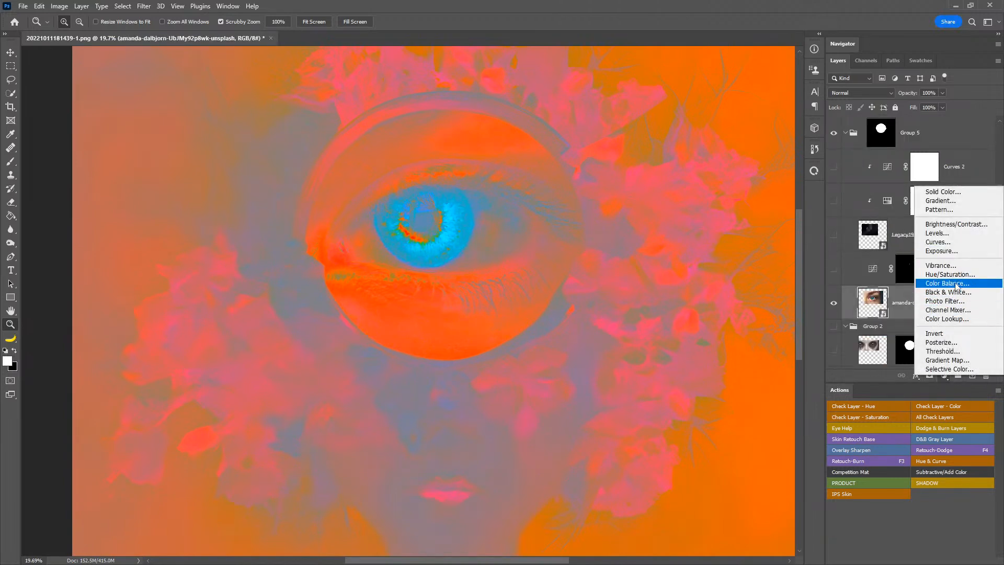
click(941, 285)
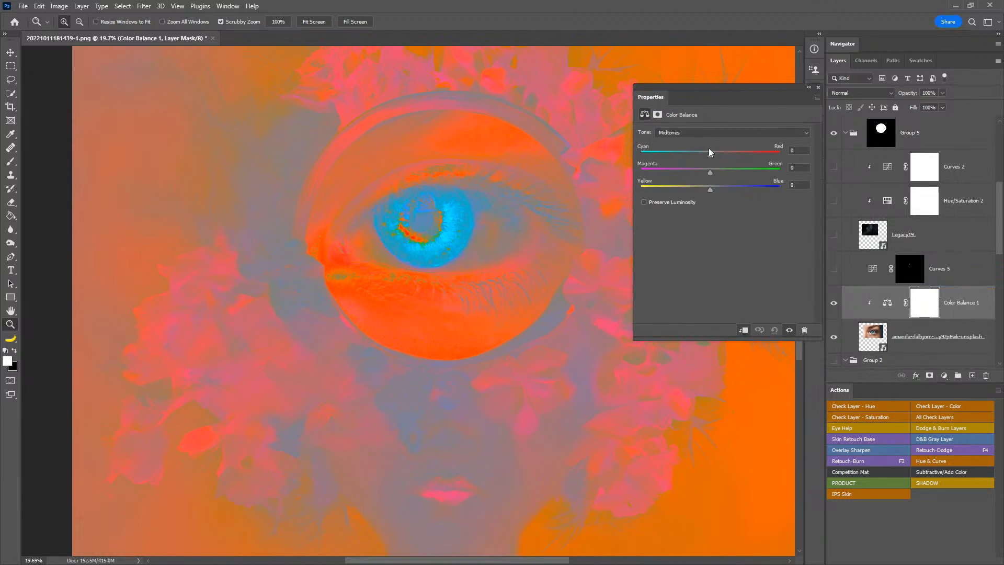
drag(710, 157, 720, 193)
click(687, 204)
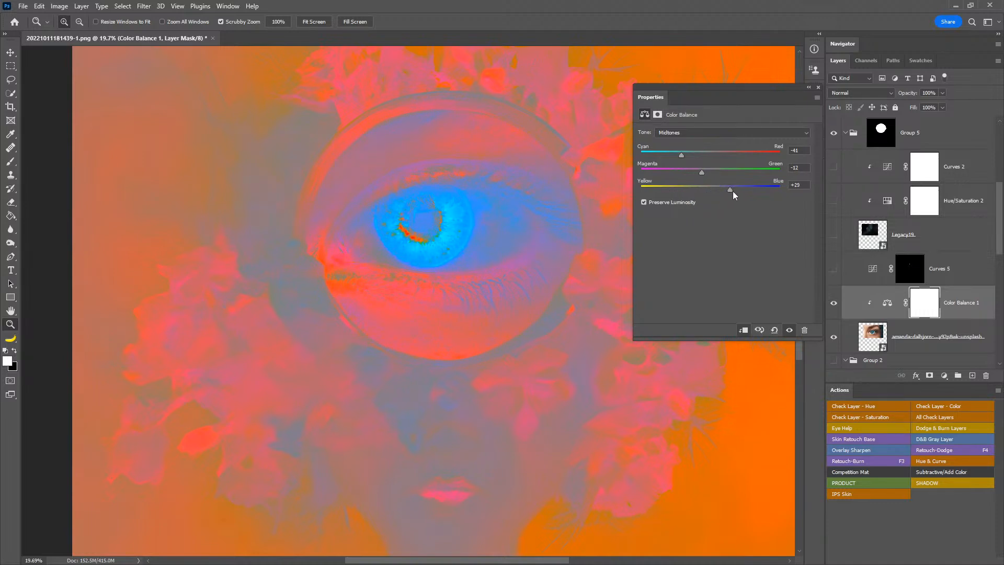
drag(717, 192, 675, 162)
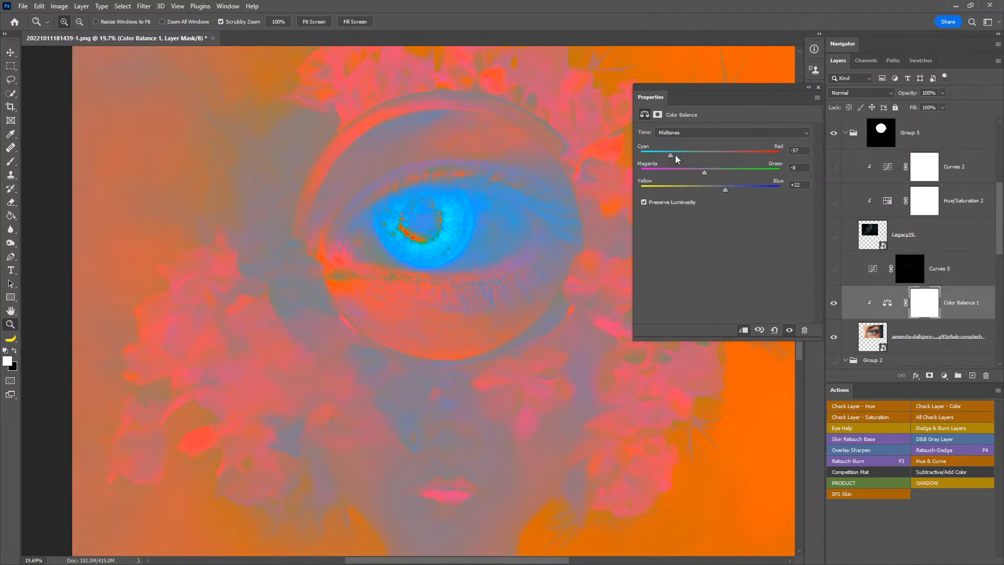
- Set the Color Balance shadows to cyan-red -39, magenta-green -17 and yellow-blue -3
click(695, 134)
click(691, 134)
drag(689, 163, 709, 206)
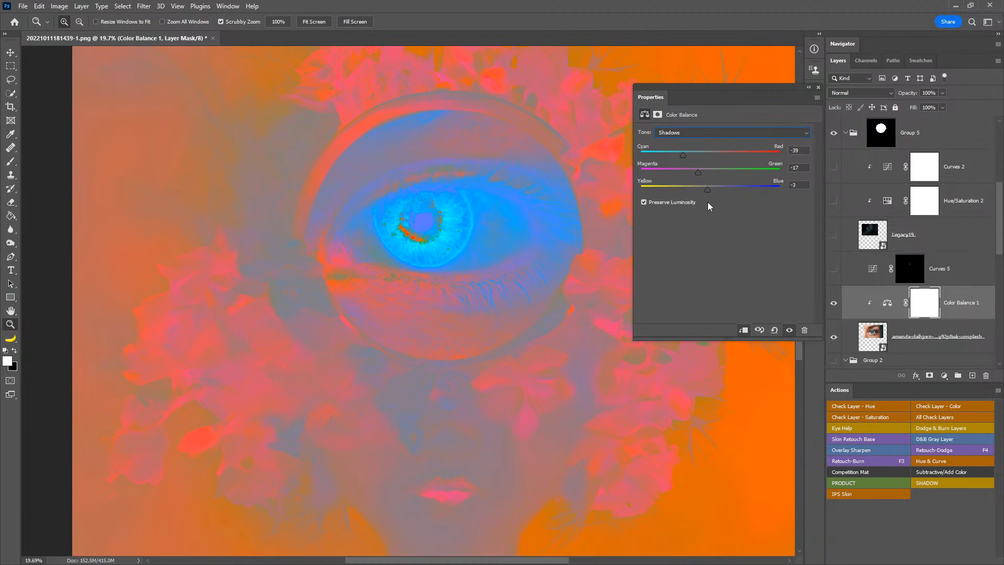
- Shift the Color Balance highlights of the eye photo toward cyan and magenta to match the surrounding colors
click(745, 134)
click(740, 159)
drag(709, 155, 703, 193)
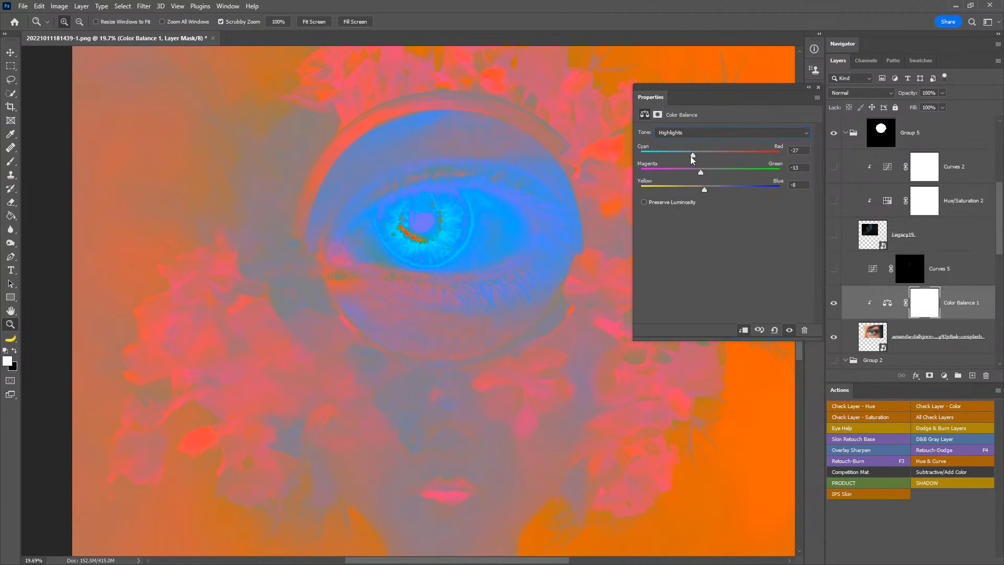
drag(704, 160, 715, 192)
click(706, 133)
click(703, 133)
click(817, 88)
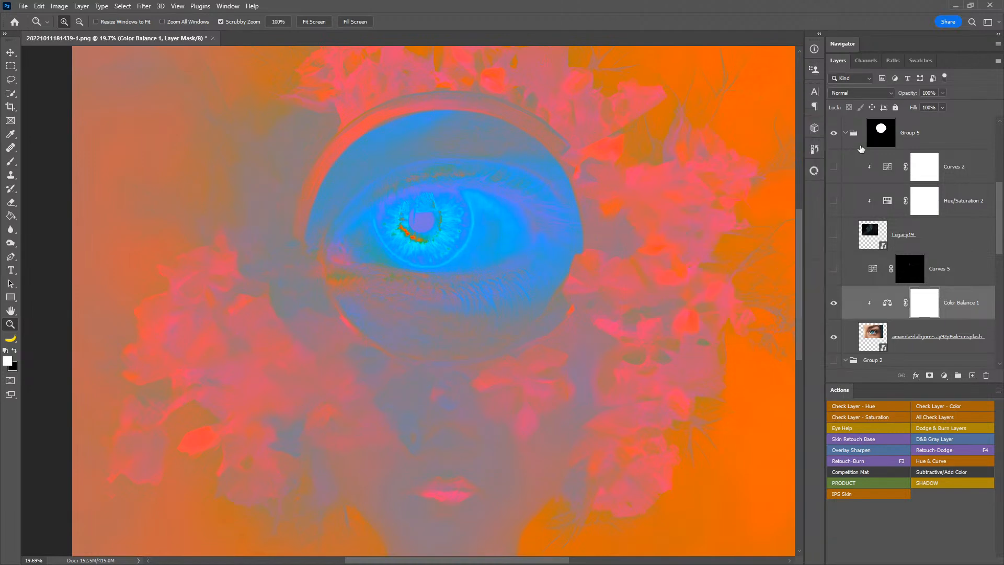
- Delete the Curves 7, Color Fill 1, Curves 6 and vespa layers from the top of the layer stack
scroll(899, 235, up, 5)
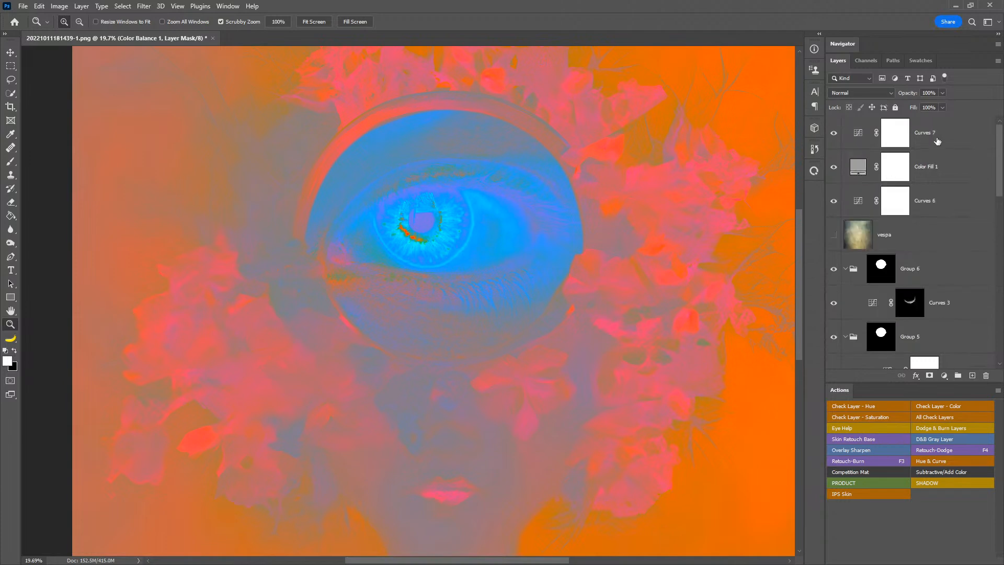
click(939, 137)
shift+click(947, 199)
drag(951, 200, 985, 375)
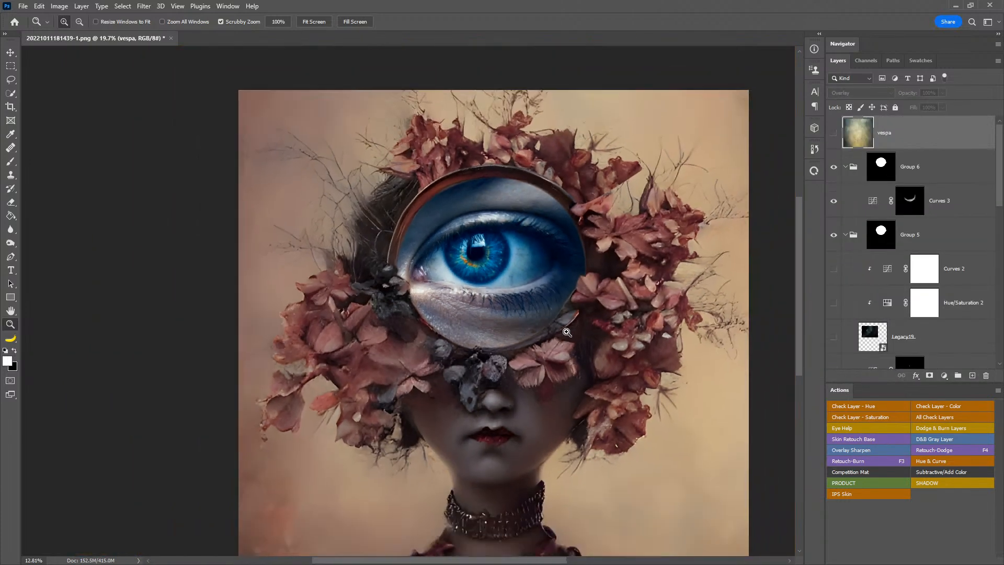
drag(588, 321, 571, 332)
key(Delete)
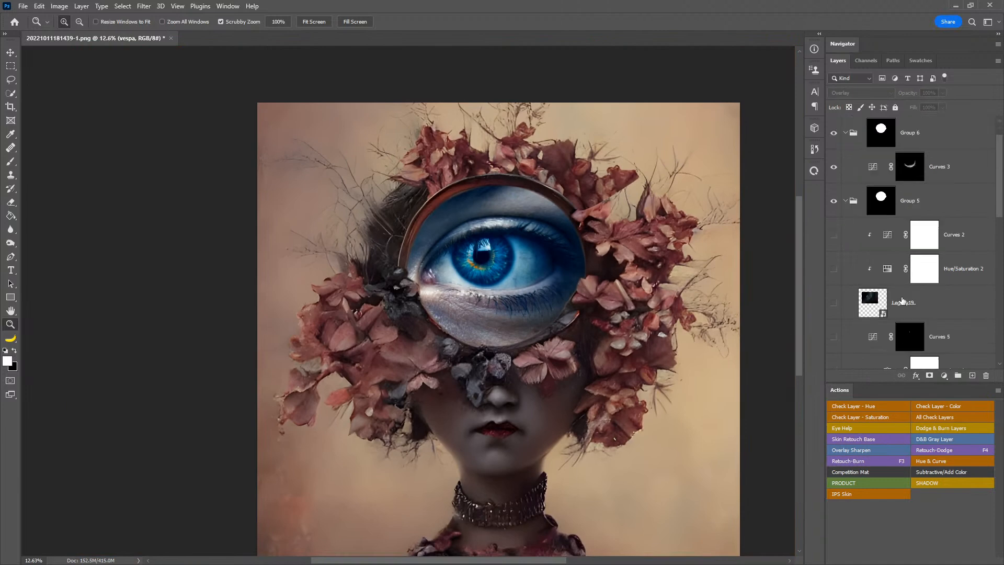
- Reset the Color Balance 1 adjustment on the eye photo and set its midtones to -44, -34 and +9
click(960, 273)
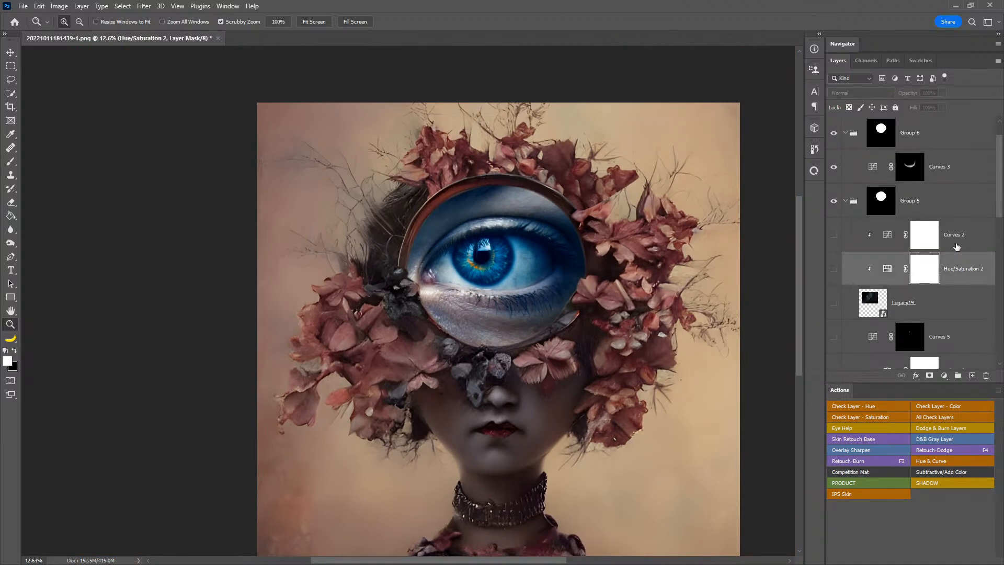
scroll(950, 274, up, 1)
scroll(950, 272, down, 3)
scroll(947, 267, down, 1)
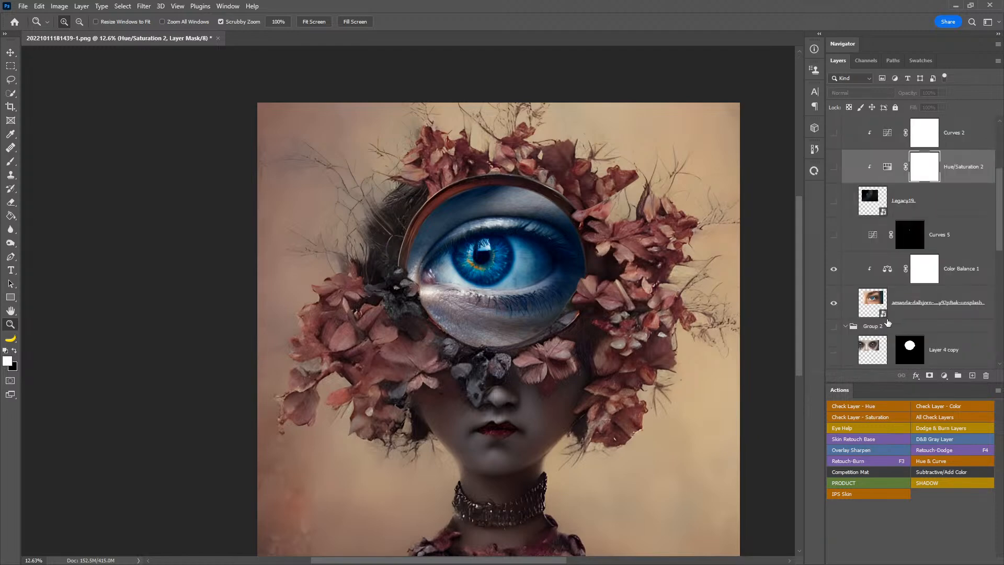
double_click(887, 269)
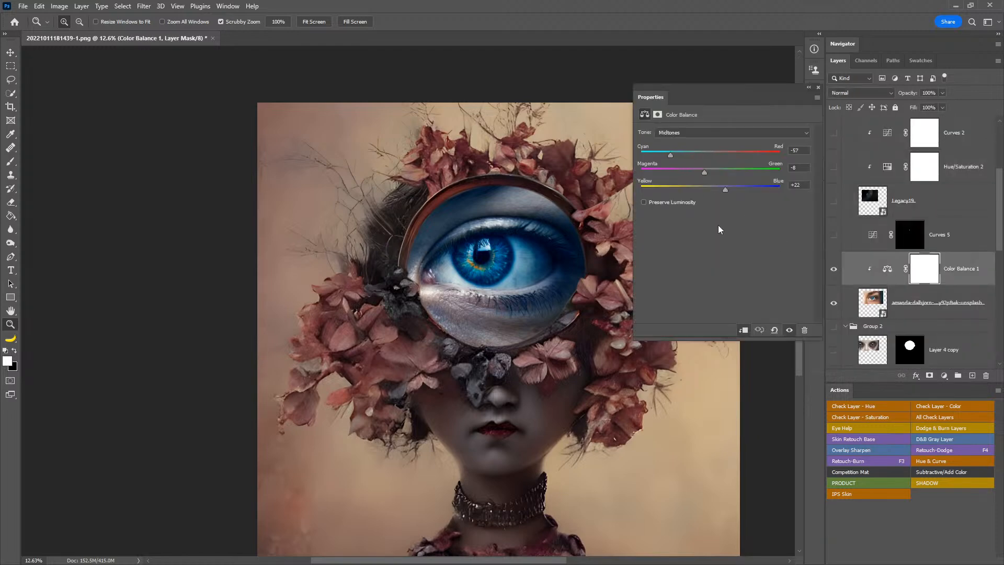
click(774, 330)
drag(712, 155, 686, 184)
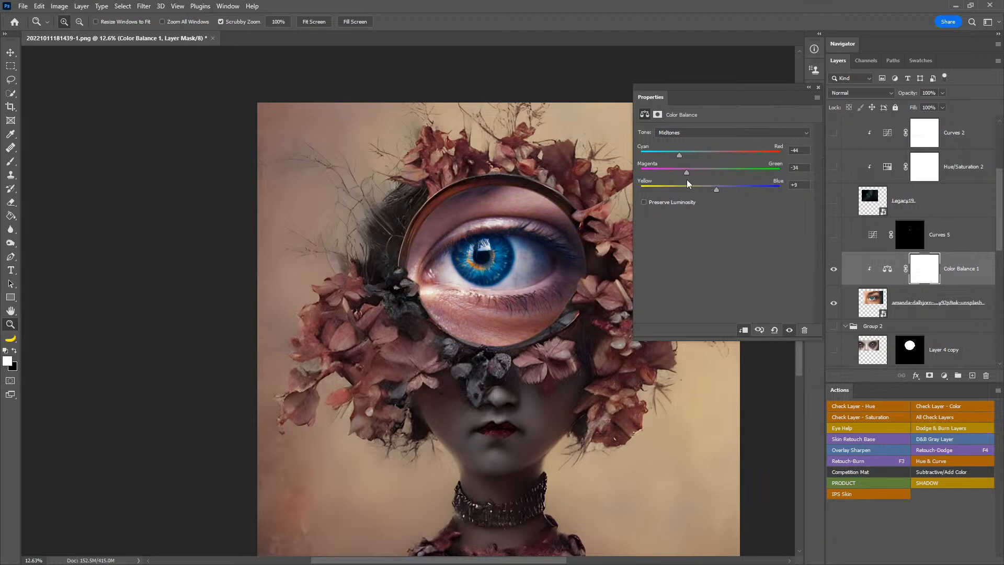
click(944, 375)
click(936, 277)
drag(967, 269, 986, 376)
- Add a neutral gray Solid Color fill layer above Color Balance 1, blended in Hue mode at 49% opacity
click(944, 376)
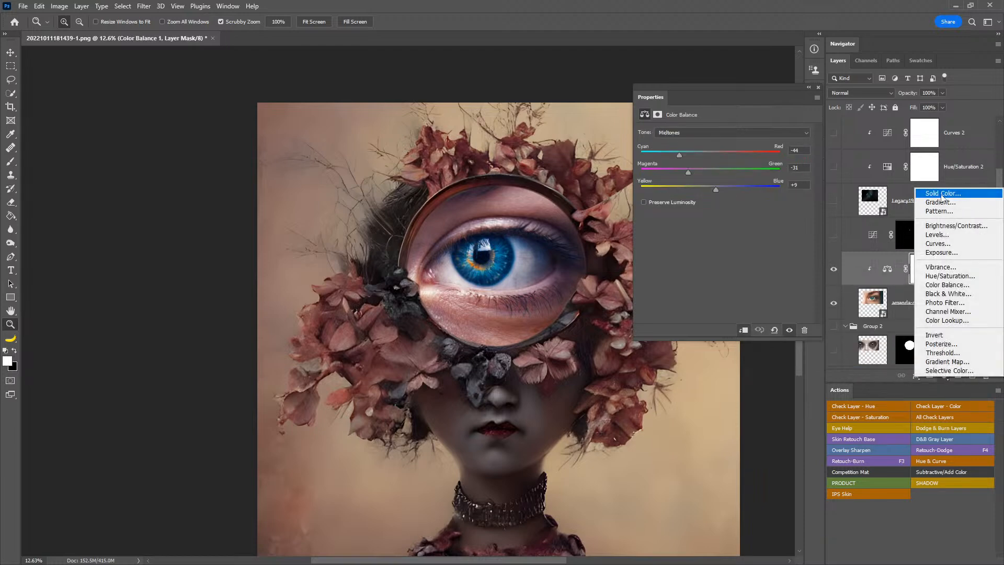
click(888, 199)
drag(565, 299, 510, 298)
click(779, 238)
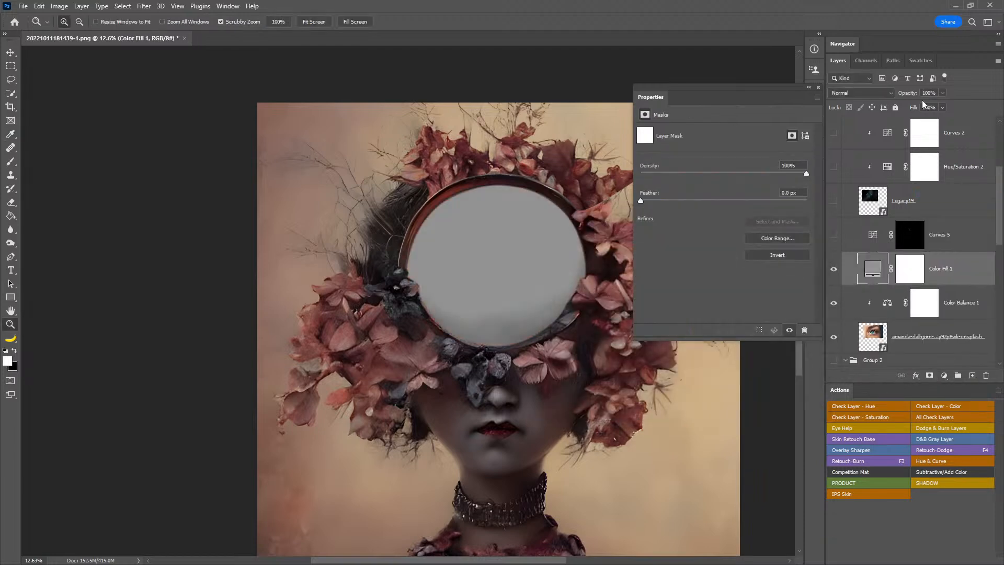
click(888, 93)
click(836, 321)
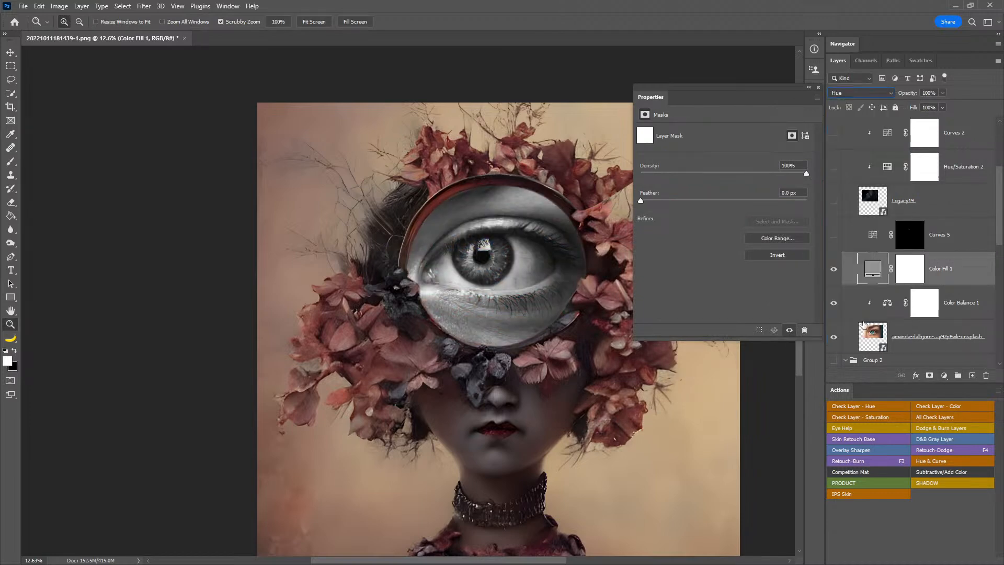
mouse_move(907, 95)
mouse_down()
mouse_move(889, 104)
mouse_move(913, 97)
mouse_up()
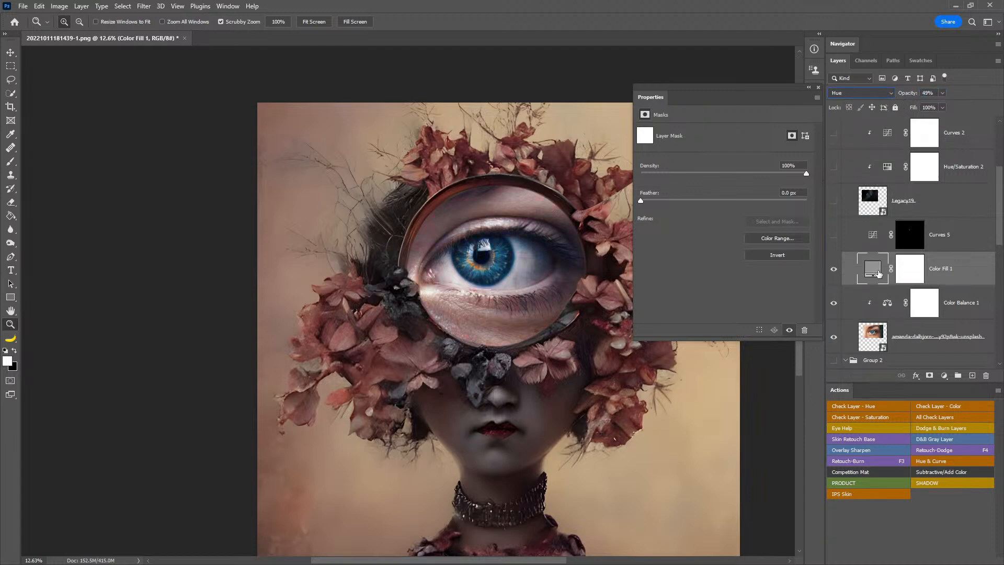
- Fine-tune the Color Balance 1 midtones and set its shadows to cyan-red -25, magenta-green -9 and yellow-blue -5
click(886, 305)
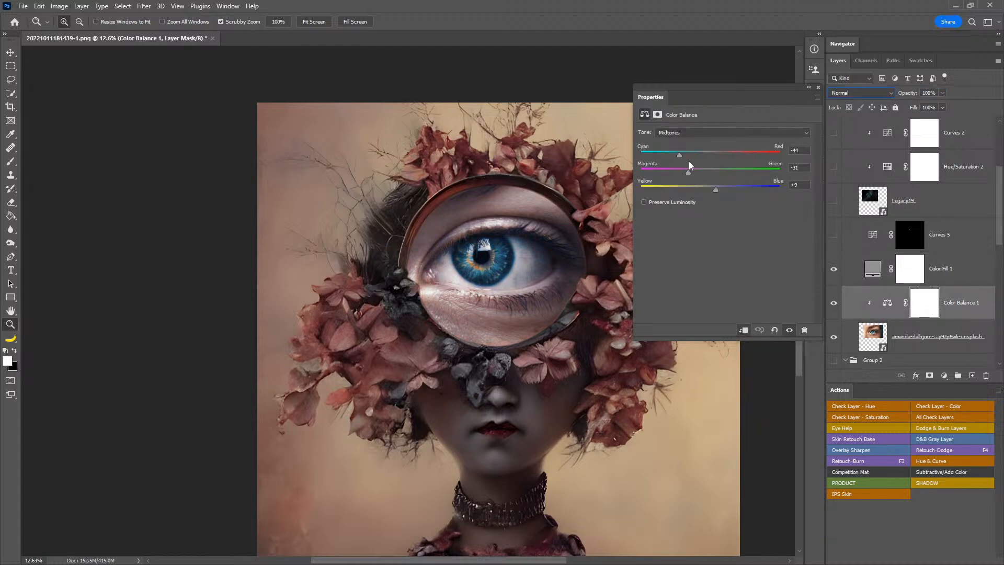
drag(679, 156, 699, 192)
click(716, 133)
click(716, 135)
drag(709, 156, 705, 195)
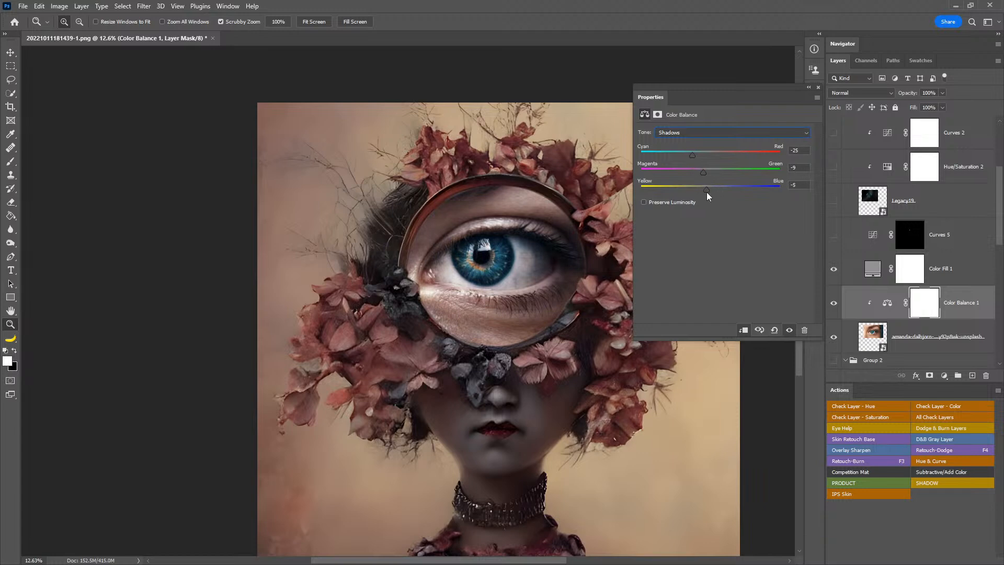
- Shift the Color Balance 1 highlights slightly to blend the eye's skin tones with the portrait
click(712, 131)
click(703, 157)
drag(710, 156, 701, 174)
drag(710, 189, 712, 197)
click(818, 87)
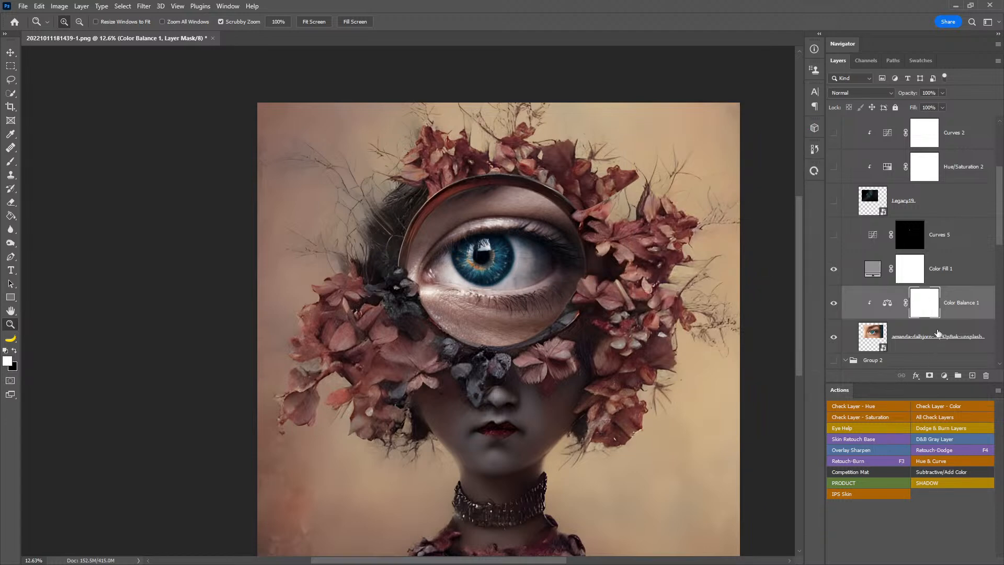
- Merge the eye photo, Color Balance 1 and Color Fill 1 into a single layer
click(939, 336)
shift+click(962, 308)
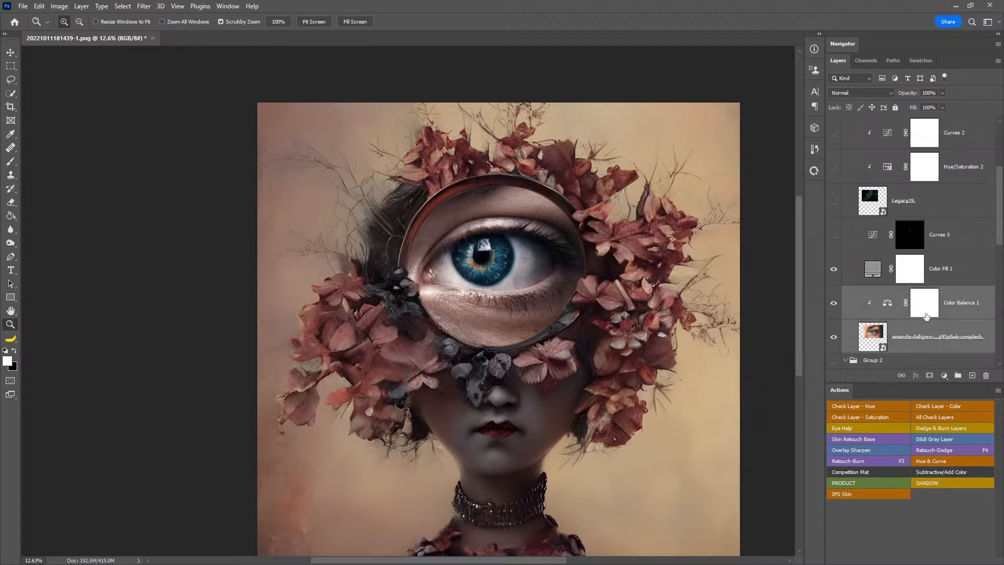
click(935, 276)
key(ctrl+e)
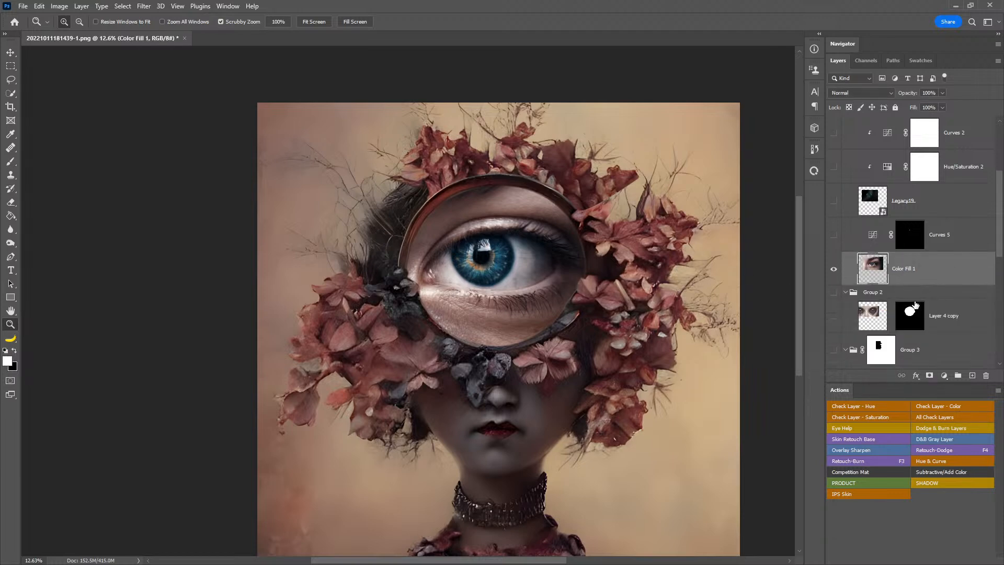
- Show only the merged eye layer, duplicate it and flip the copy horizontally
alt+click(833, 268)
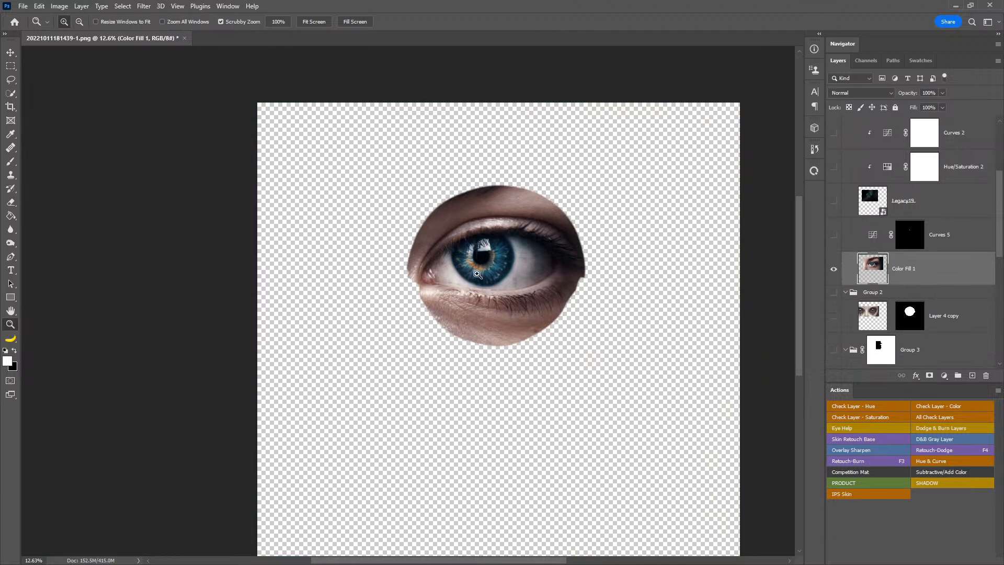
key(ctrl+j)
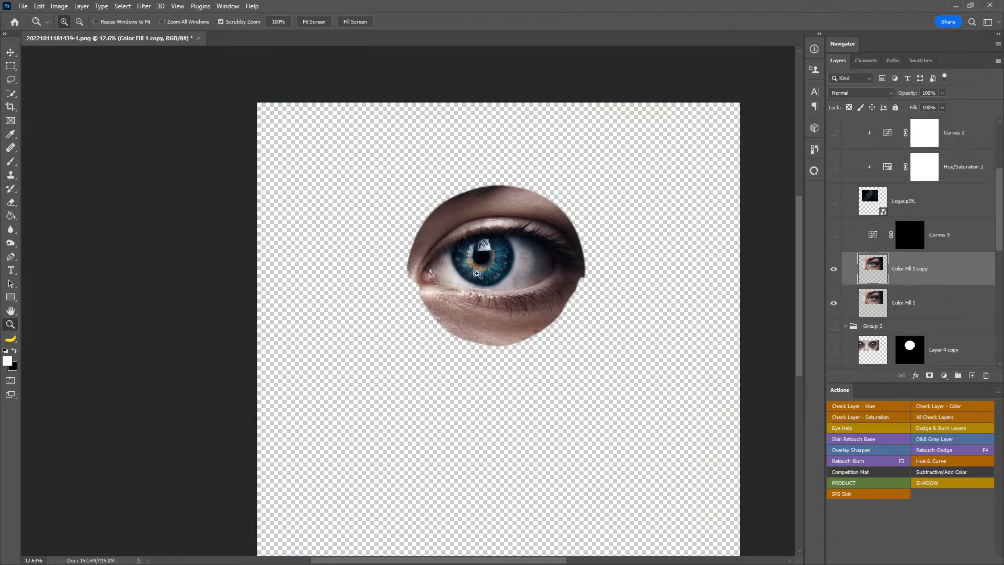
key(ctrl+t)
right_click(520, 259)
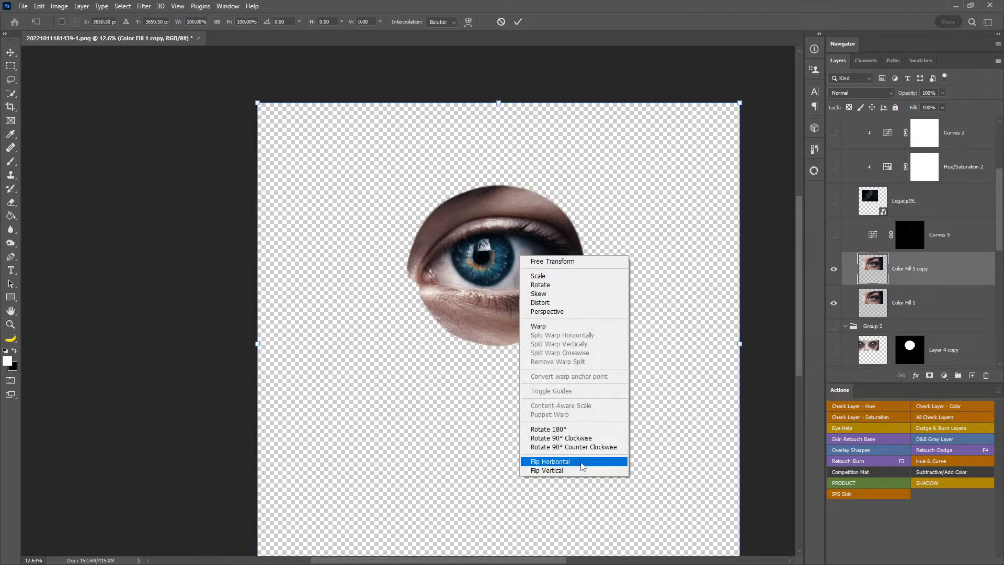
click(581, 463)
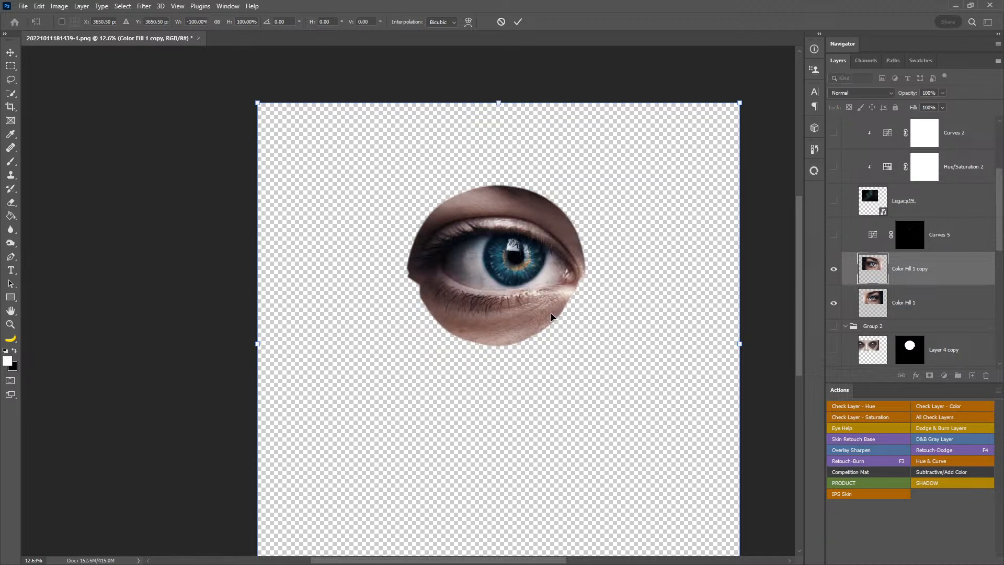
key(ctrl+plus)
key(Return)
- Align the flipped copy's iris with the original iris at 50% opacity, and restore the copy to 100% opacity
key(v)
drag(570, 275, 591, 311)
key(5)
drag(592, 312, 559, 300)
drag(526, 243, 545, 260)
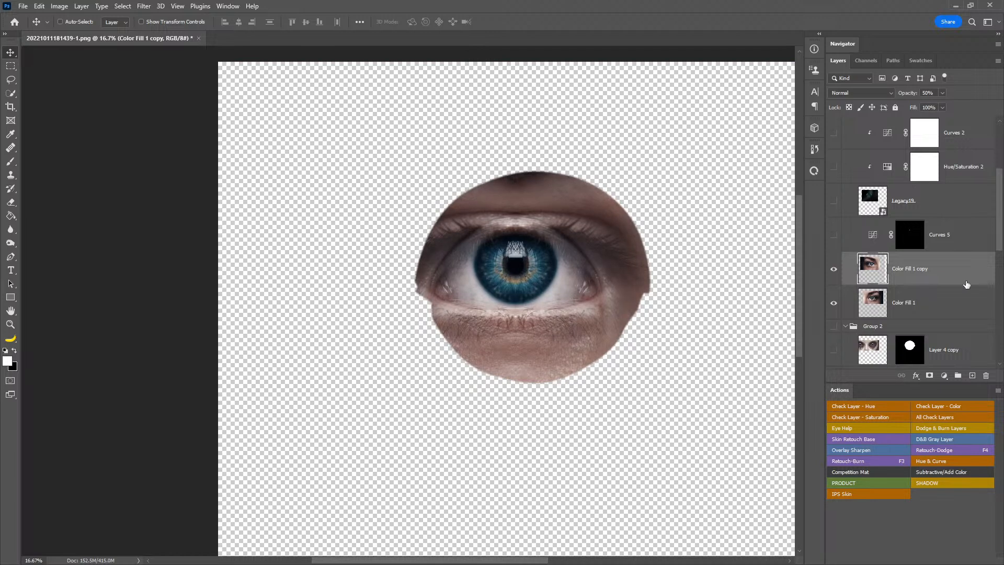
key(0)
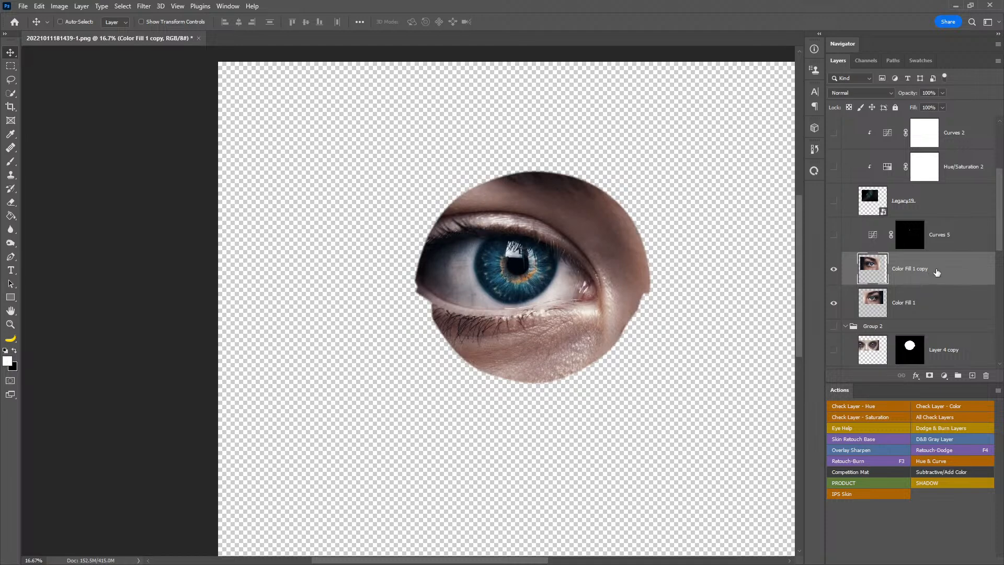
- Disable the Group 5 mask and add a black layer mask to Color Fill 1 copy
scroll(923, 259, up, 4)
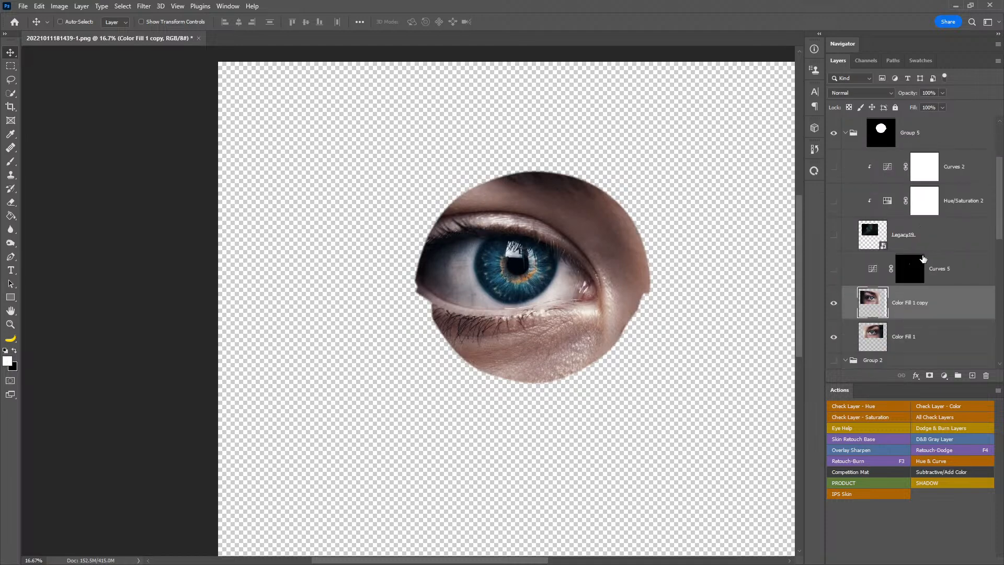
shift+click(880, 238)
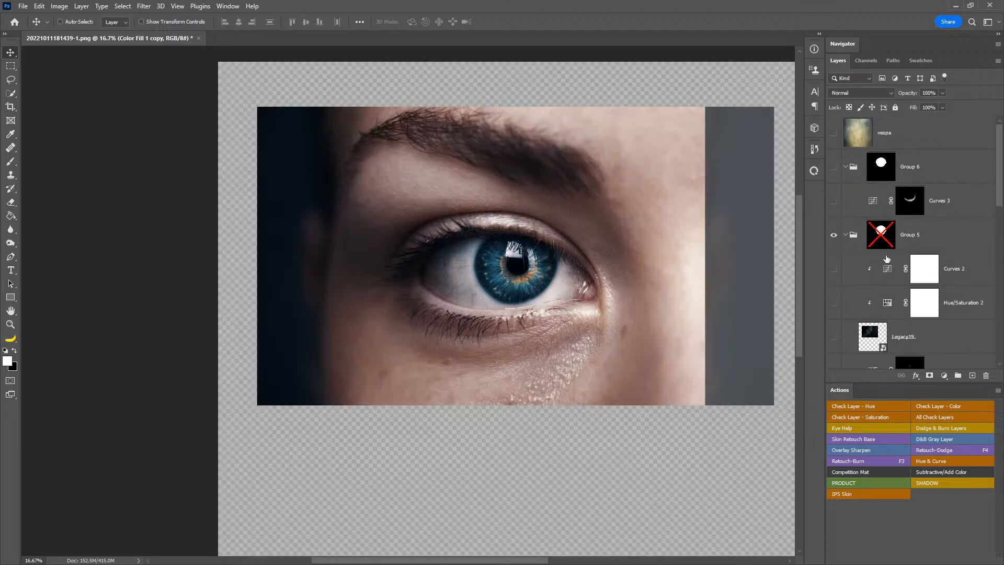
scroll(918, 257, down, 3)
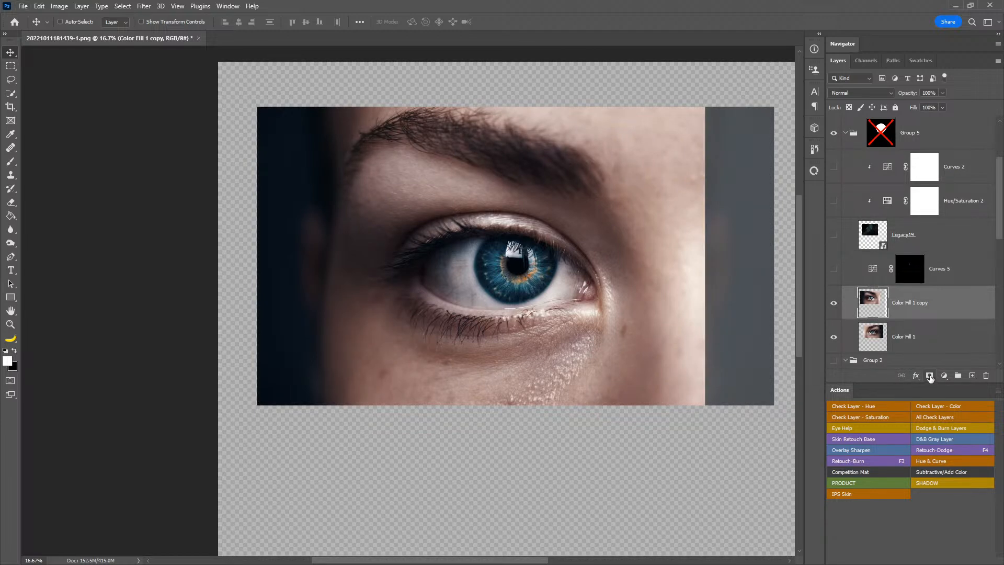
alt+click(929, 376)
- Set up a soft round brush of 540 px with 100% flow for painting on the mask
key(b)
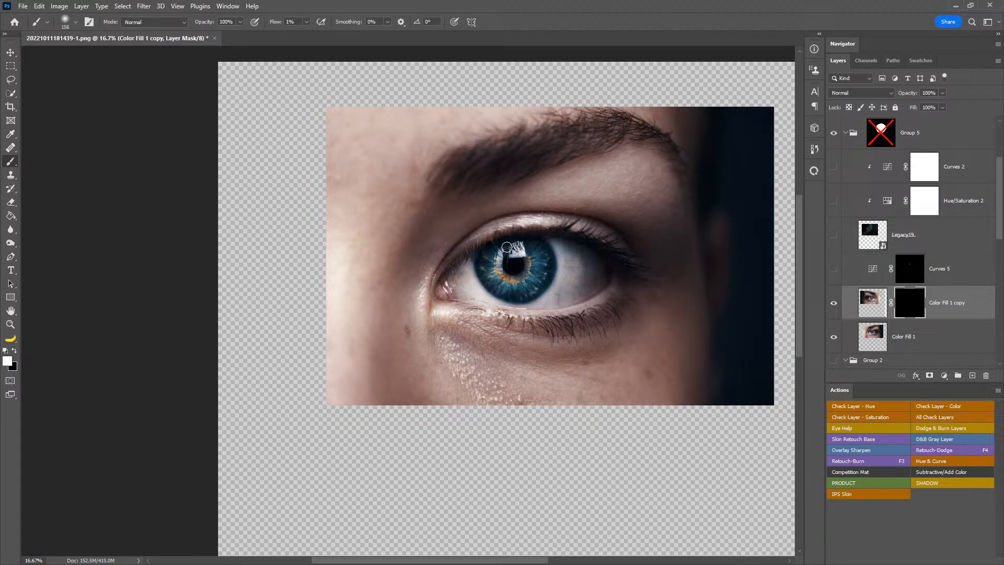
alt+right_click(504, 250)
drag(274, 22, 425, 46)
alt+right_click(487, 281)
- Try painting in the flipped copy over the left half of the eye, and undo the strokes
mouse_move(500, 247)
mouse_down()
mouse_move(447, 274)
mouse_move(466, 288)
mouse_move(428, 294)
mouse_move(449, 283)
mouse_move(430, 280)
mouse_move(435, 310)
mouse_move(407, 253)
mouse_move(432, 247)
mouse_move(410, 261)
mouse_move(510, 227)
mouse_up()
mouse_move(453, 294)
mouse_down()
mouse_move(501, 316)
mouse_move(569, 314)
mouse_up()
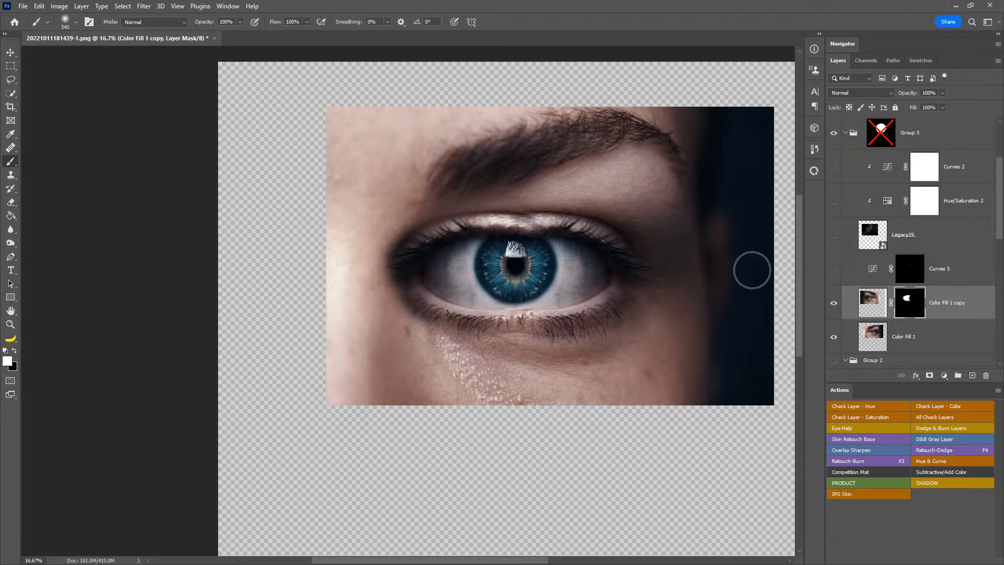
key(ctrl+z)
key(ctrl+z)
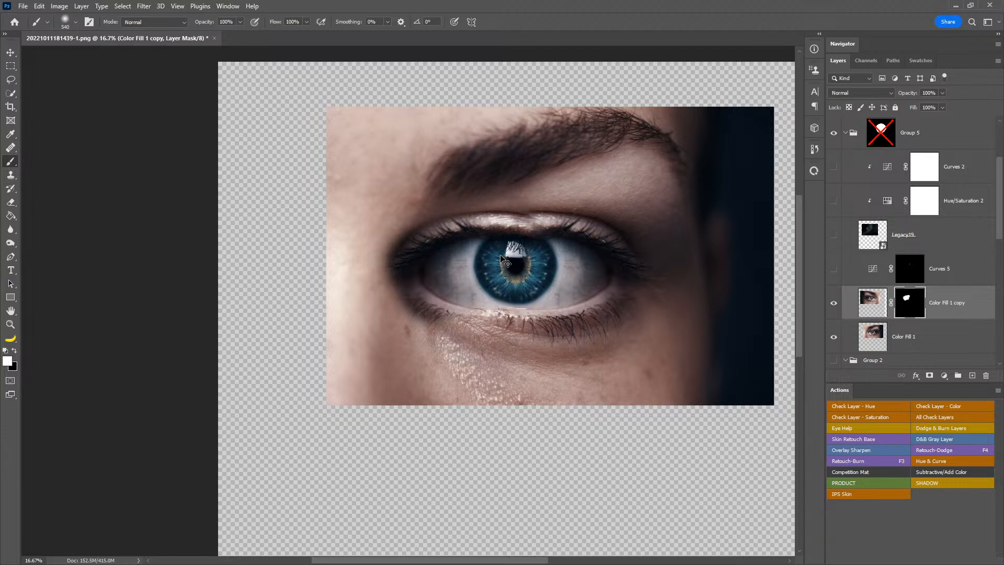
key(ctrl+shift+z)
- Reveal the flipped copy over the right half of the eye and trim its mask below the right corner
mouse_move(539, 229)
mouse_down()
mouse_move(617, 267)
mouse_move(604, 307)
mouse_move(575, 329)
mouse_move(517, 332)
mouse_move(565, 334)
mouse_move(609, 285)
mouse_move(533, 199)
mouse_move(622, 319)
mouse_move(575, 337)
mouse_up()
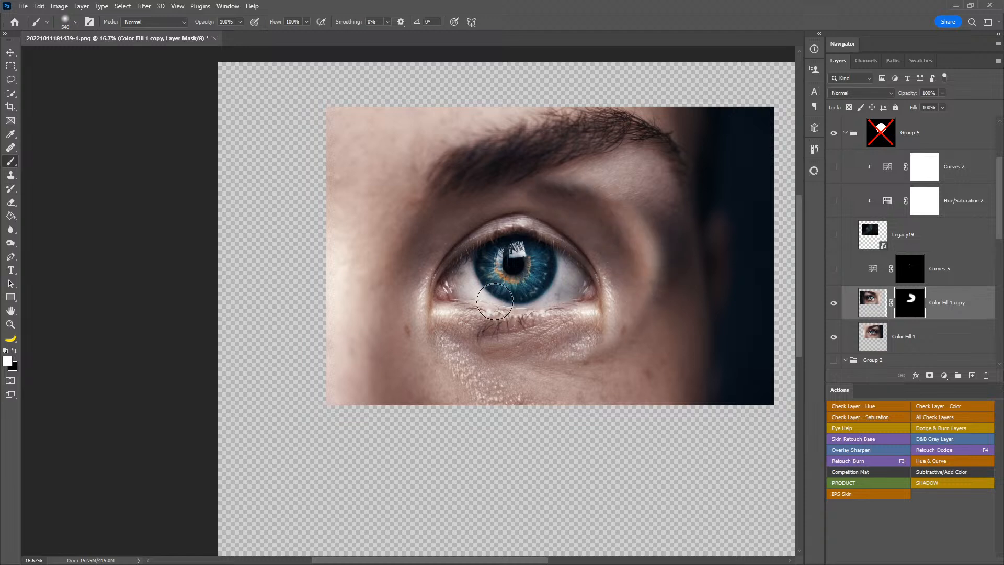
alt+right_click(502, 319)
key(x)
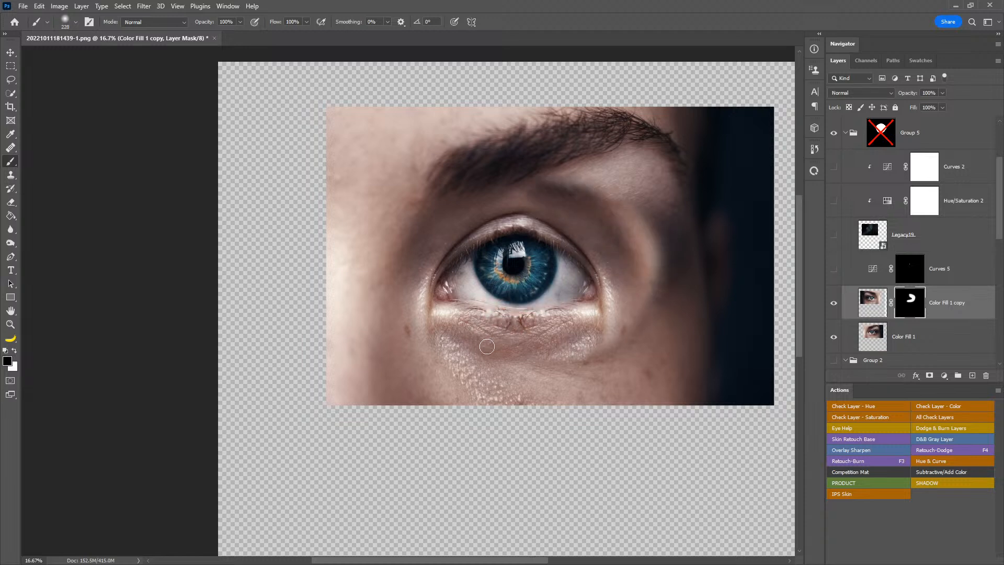
mouse_move(557, 362)
mouse_down()
mouse_move(594, 352)
mouse_move(585, 348)
mouse_move(593, 339)
mouse_move(582, 348)
mouse_move(598, 349)
mouse_move(587, 340)
mouse_move(576, 341)
mouse_move(610, 345)
mouse_up()
- Refine the copy's mask with larger black and white strokes to blend the skin beneath the eye symmetrically
alt+right_click(600, 350)
key(x)
key(x)
mouse_move(562, 382)
mouse_down()
mouse_move(584, 383)
mouse_move(584, 341)
mouse_up()
drag(484, 316, 480, 294)
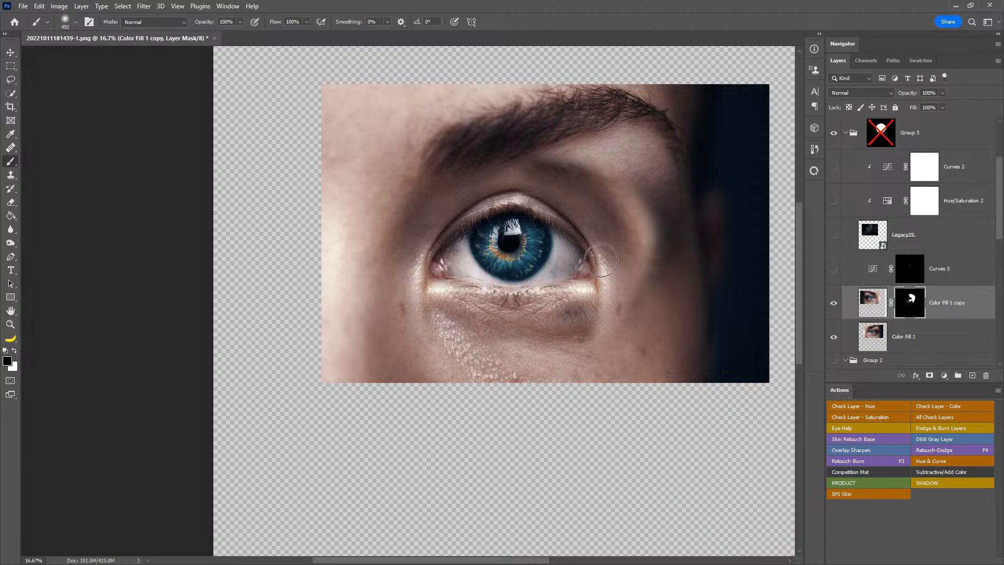
key(x)
mouse_move(573, 316)
mouse_down()
mouse_move(564, 332)
mouse_move(586, 326)
mouse_up()
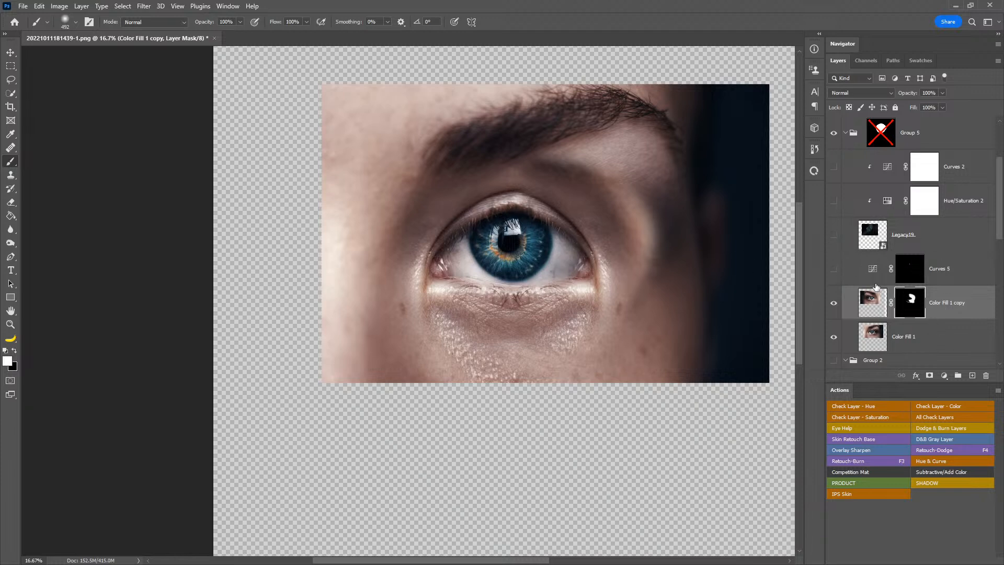
- Delete the Curves 5 layer and re-enable the Group 5 mask
drag(934, 271, 986, 376)
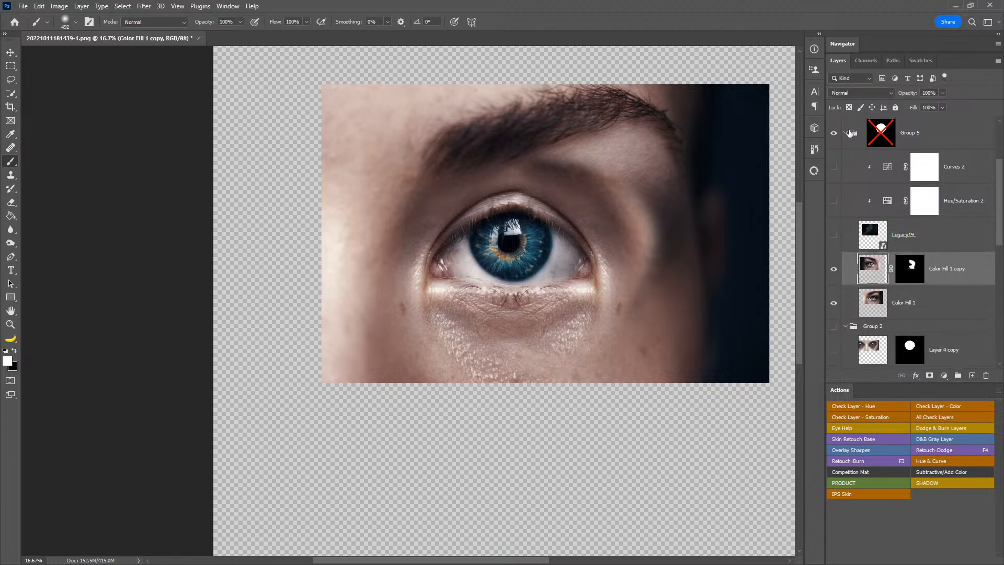
shift+click(871, 138)
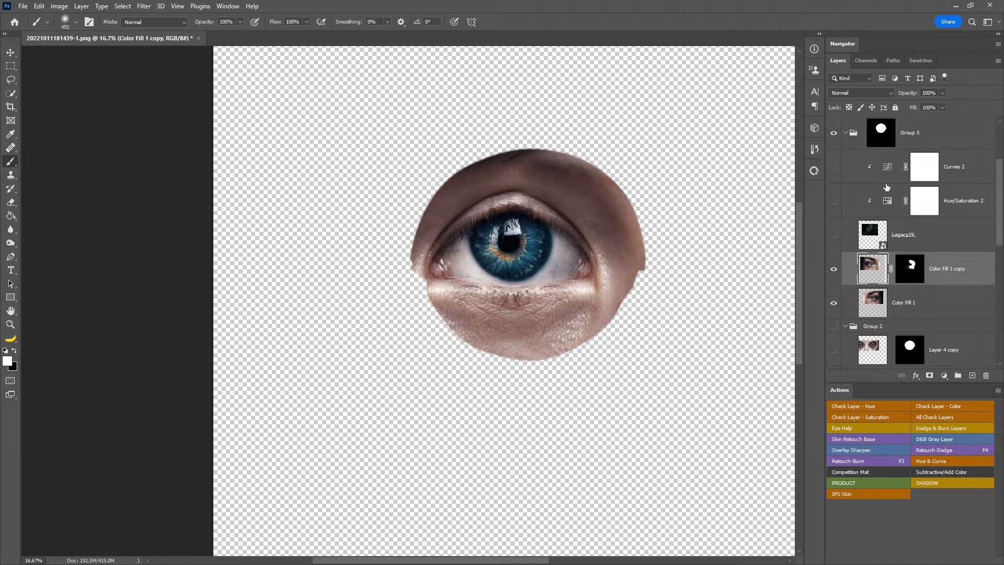
- Link Color Fill 1 copy with Color Fill 1 and move them together to center the eye in the lens
shift+click(922, 296)
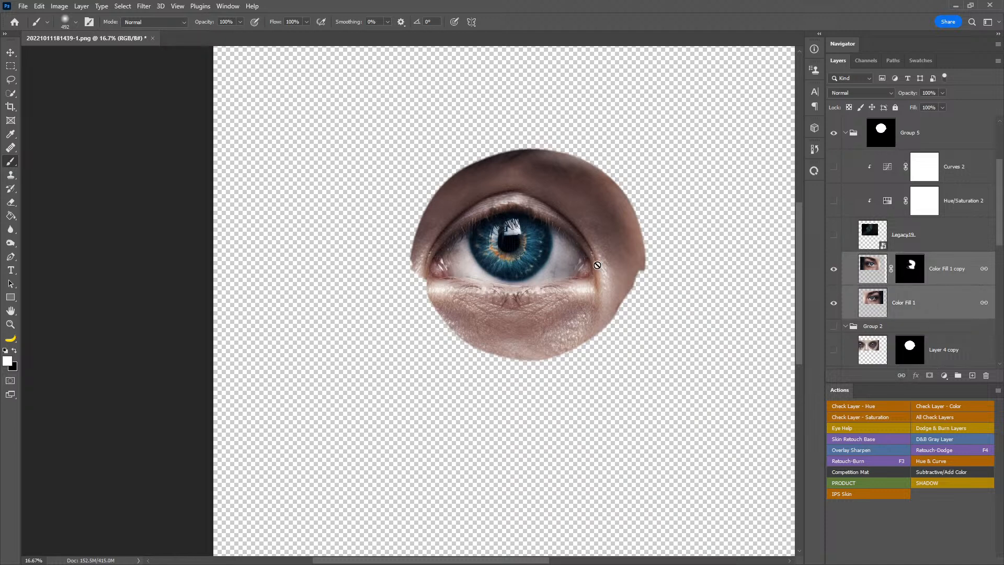
key(v)
drag(577, 261, 552, 257)
key(ctrl+z)
- Turn on the visibility of Layer 3, Layer 1 and the Background layer
drag(1000, 157, 999, 128)
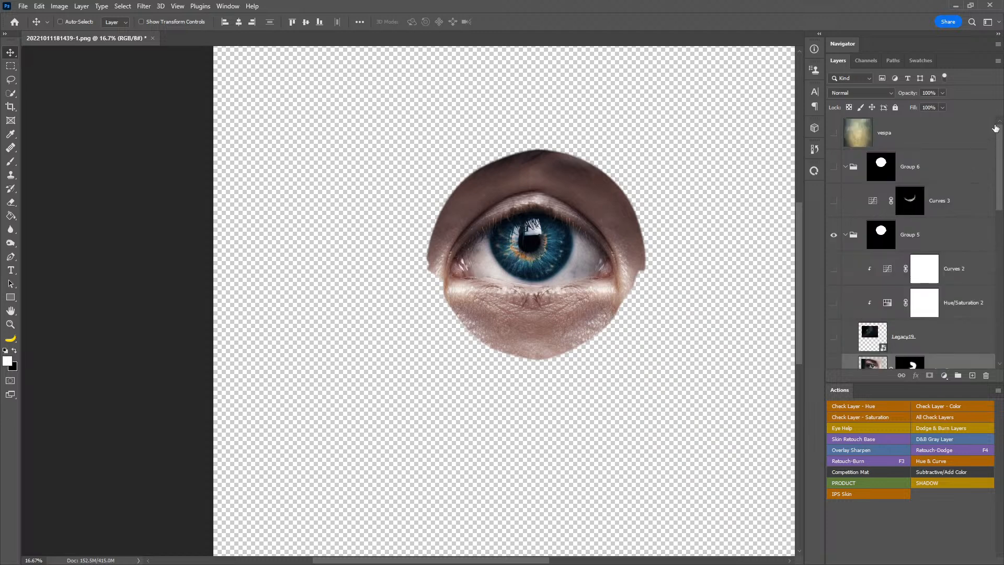
scroll(999, 197, down, 8)
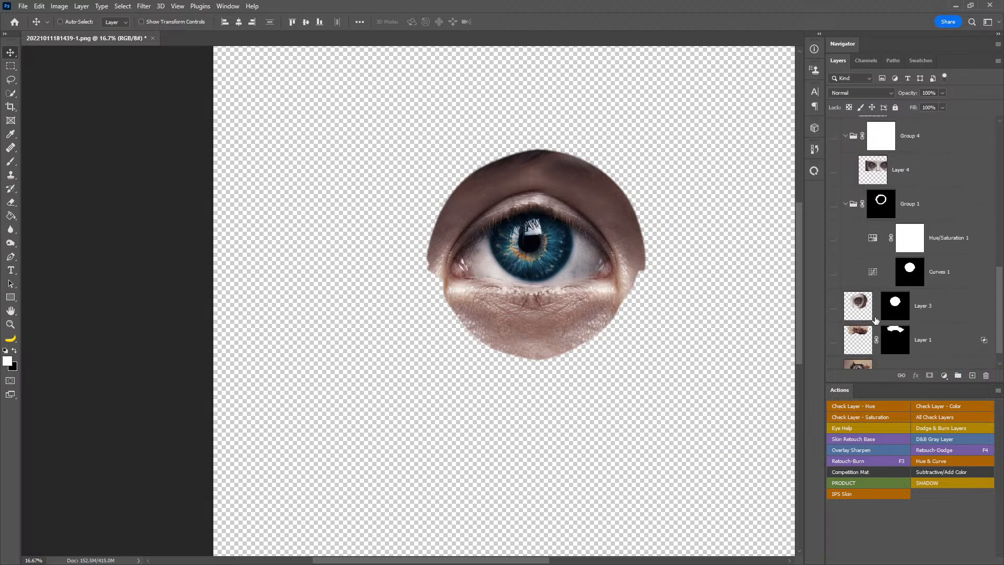
drag(839, 343, 834, 307)
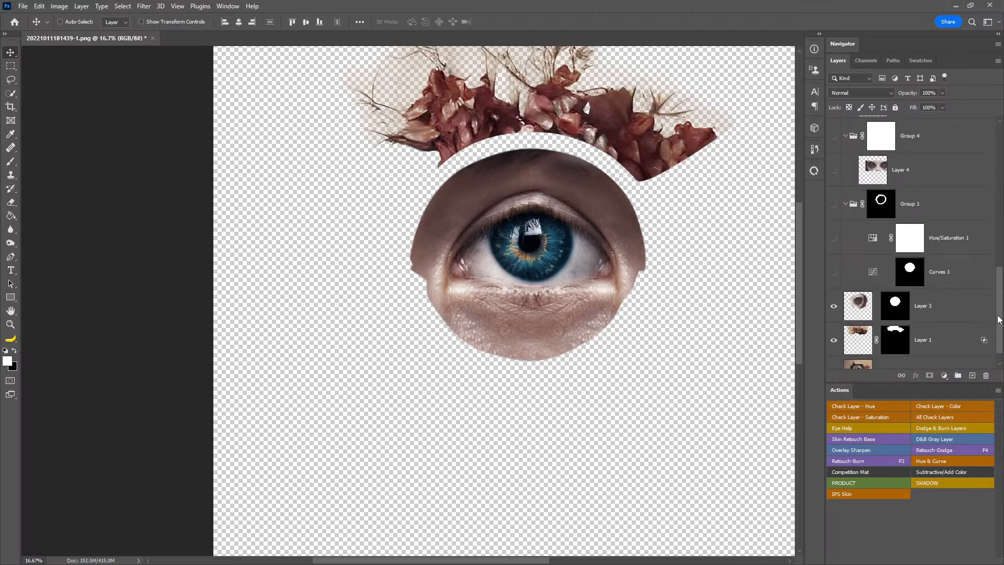
scroll(999, 318, down, 2)
click(834, 352)
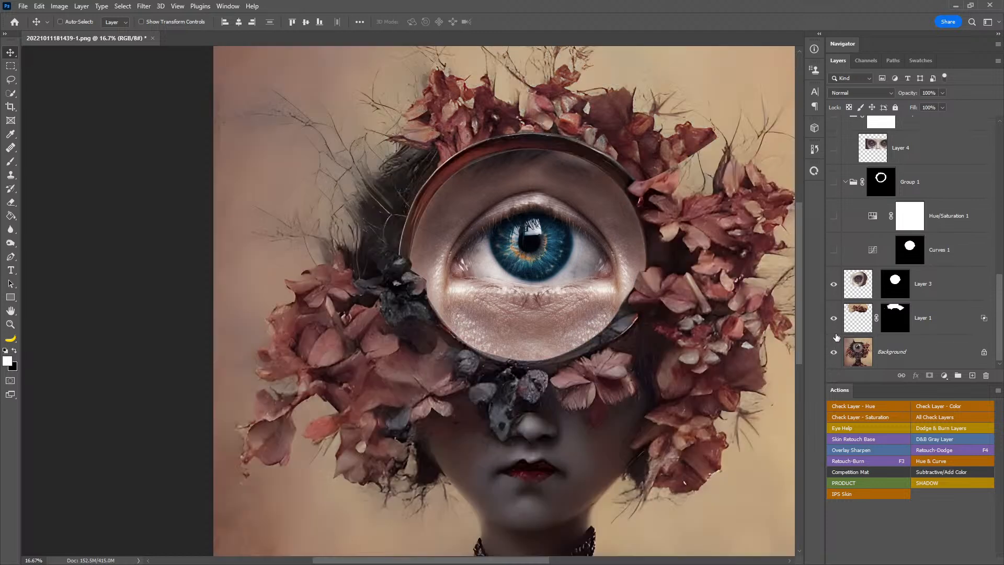
- Delete the hidden Group 2 together with its Layer 4 copy
key(z)
drag(563, 268, 584, 284)
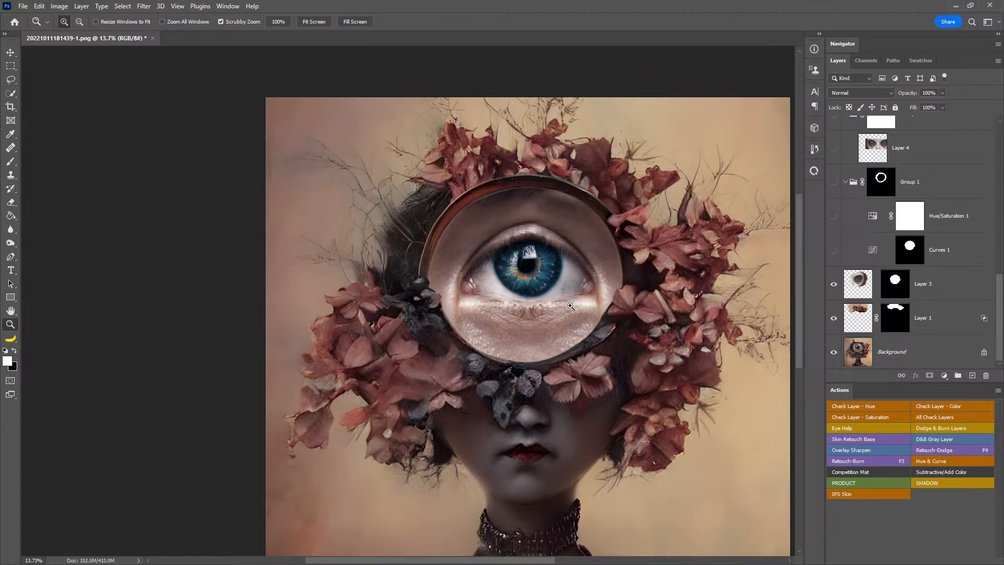
scroll(990, 292, up, 5)
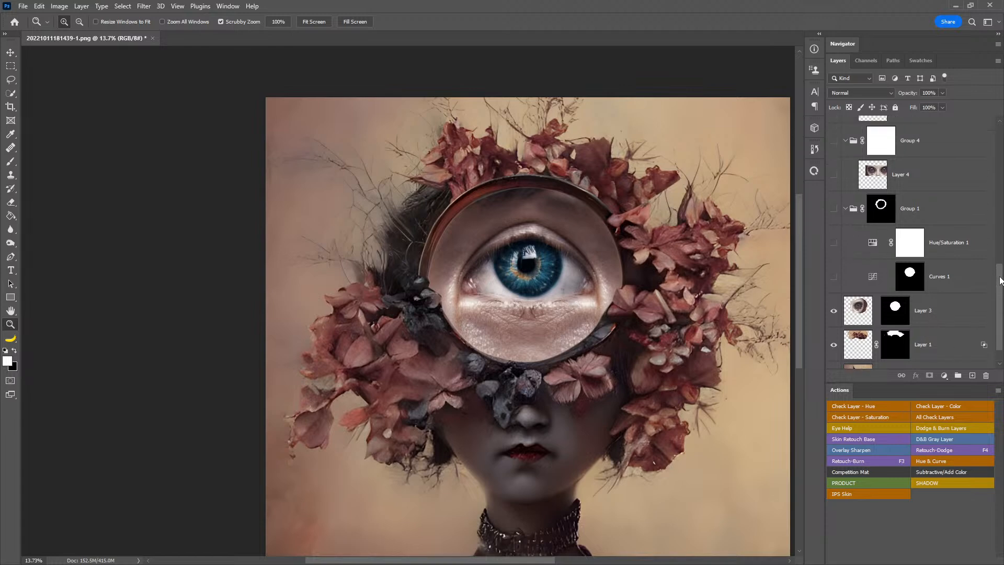
click(925, 297)
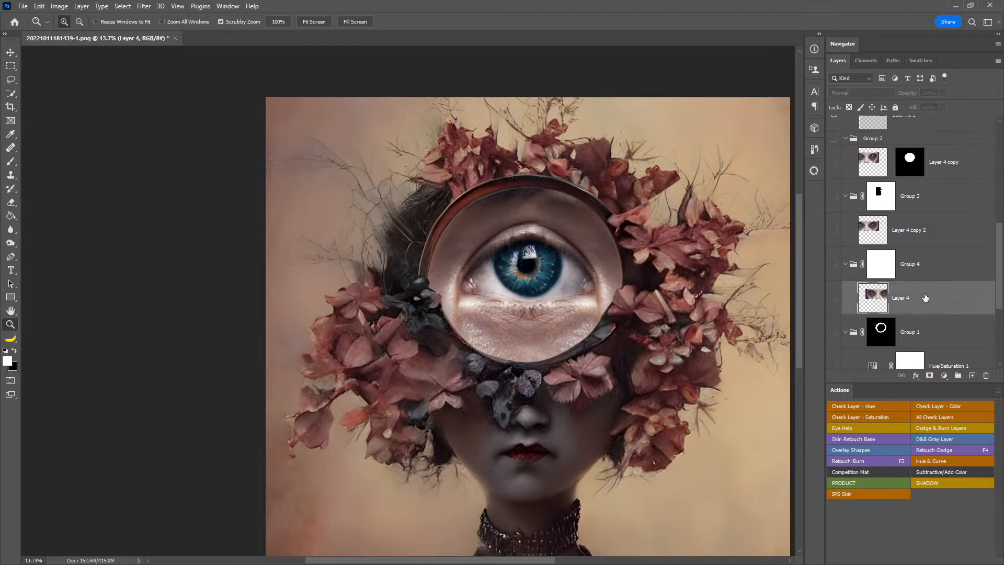
click(922, 266)
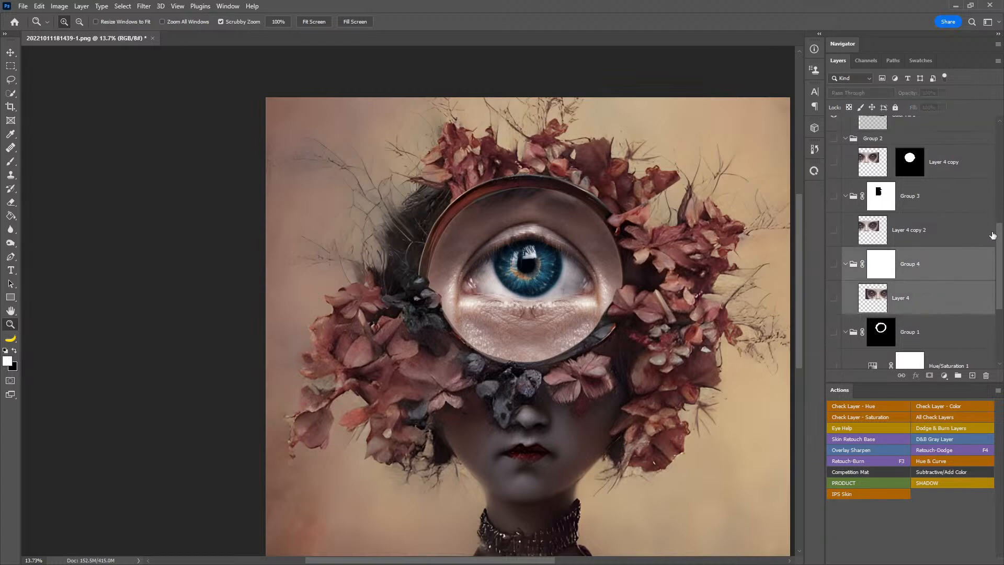
scroll(992, 233, up, 3)
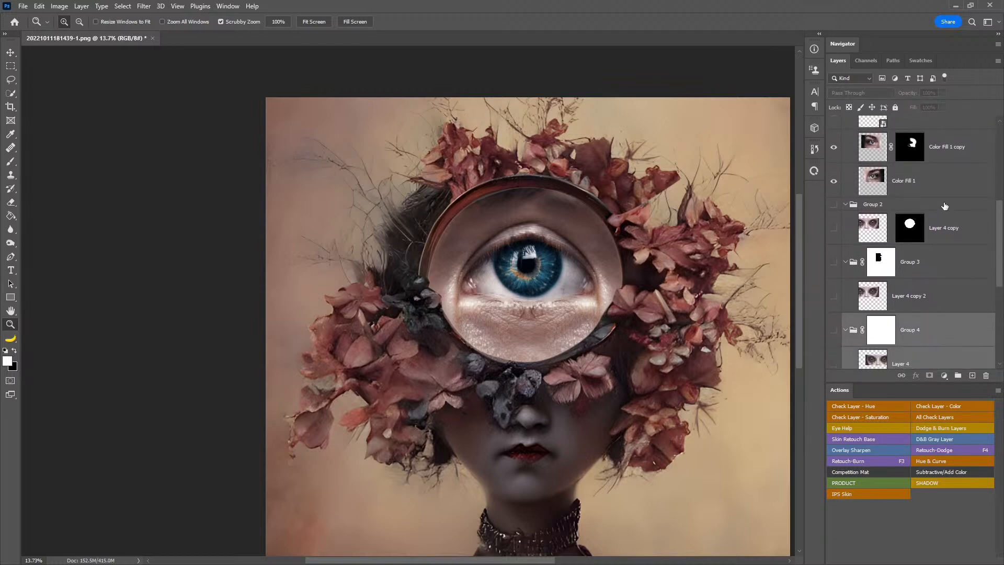
click(943, 208)
key(Delete)
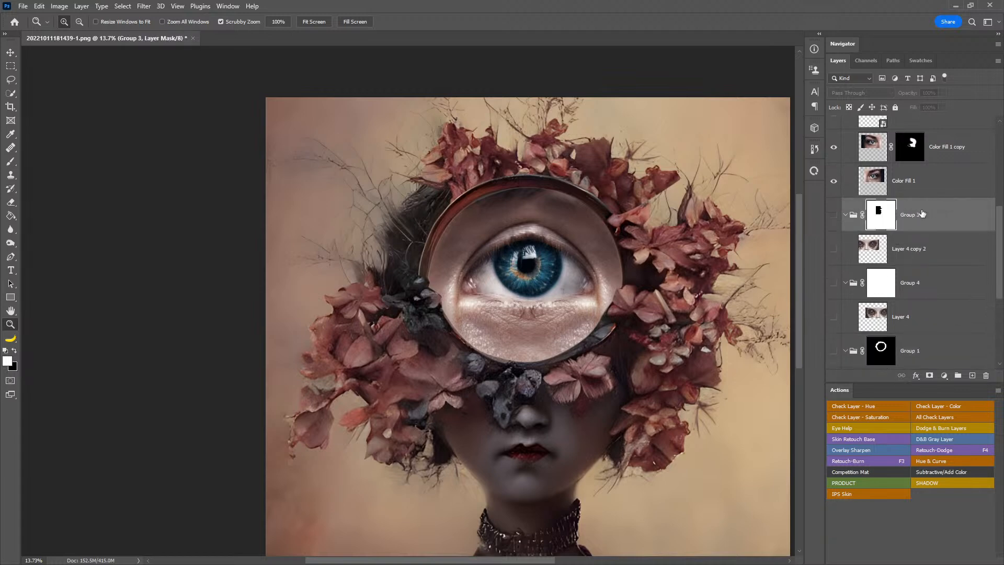
- Delete the hidden Group 3, Group 4 and Group 1 together with the layers inside them
key(Delete)
key(Delete)
key(Delete)
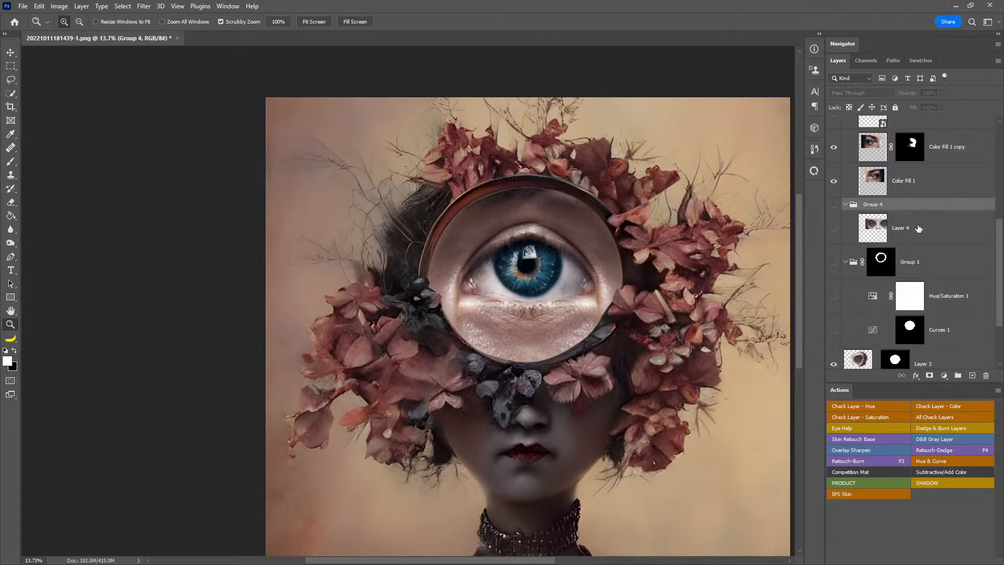
key(Delete)
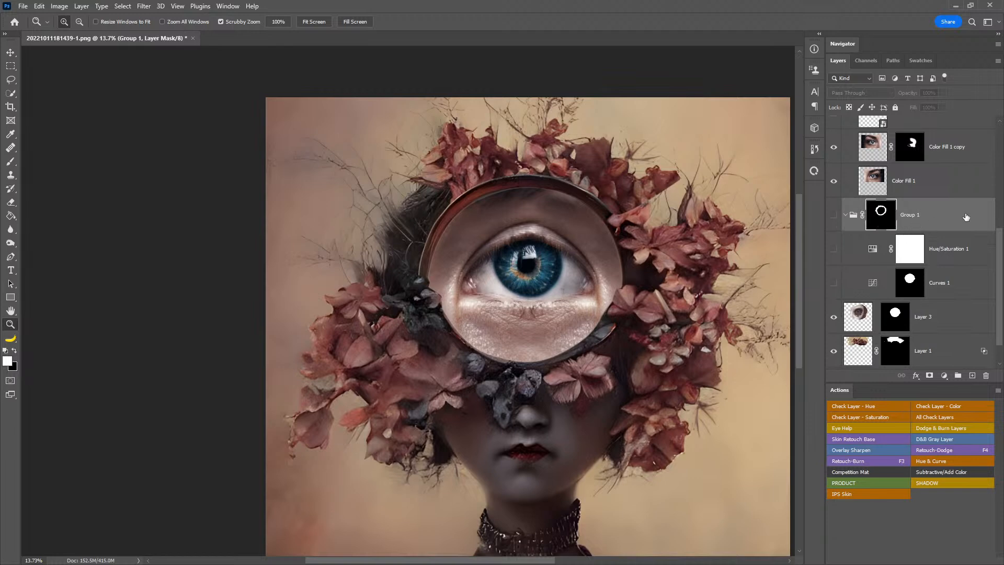
key(Delete)
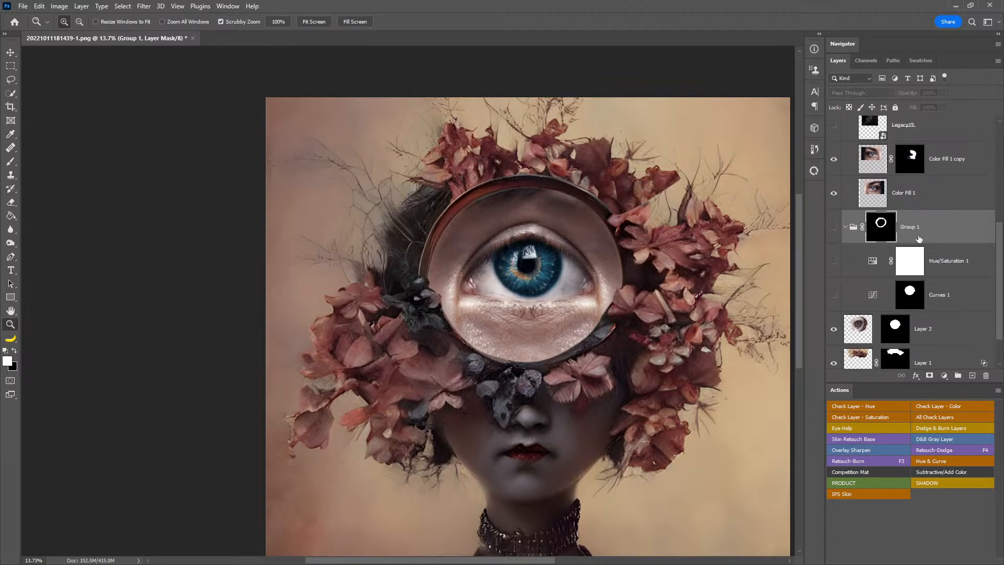
key(Delete)
- Briefly preview the Legacy19 overlay, and merge Color Fill 1 copy with Color Fill 1 into a single eye layer
scroll(998, 255, up, 3)
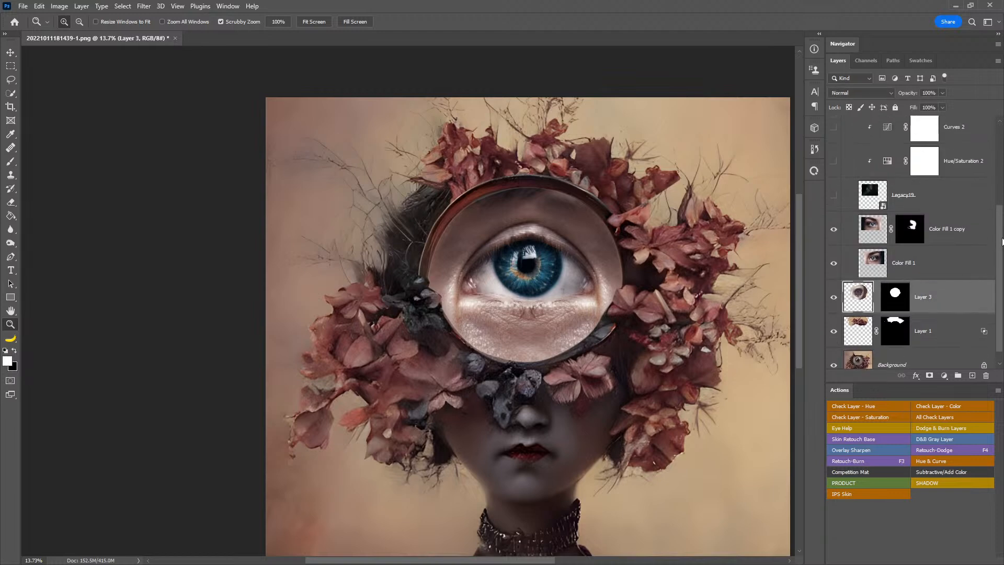
click(920, 238)
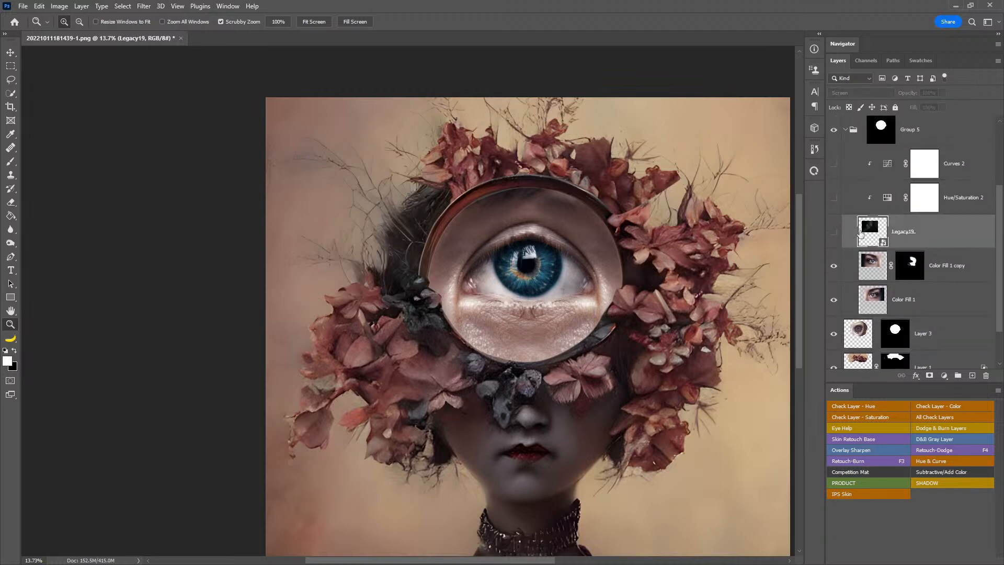
click(835, 232)
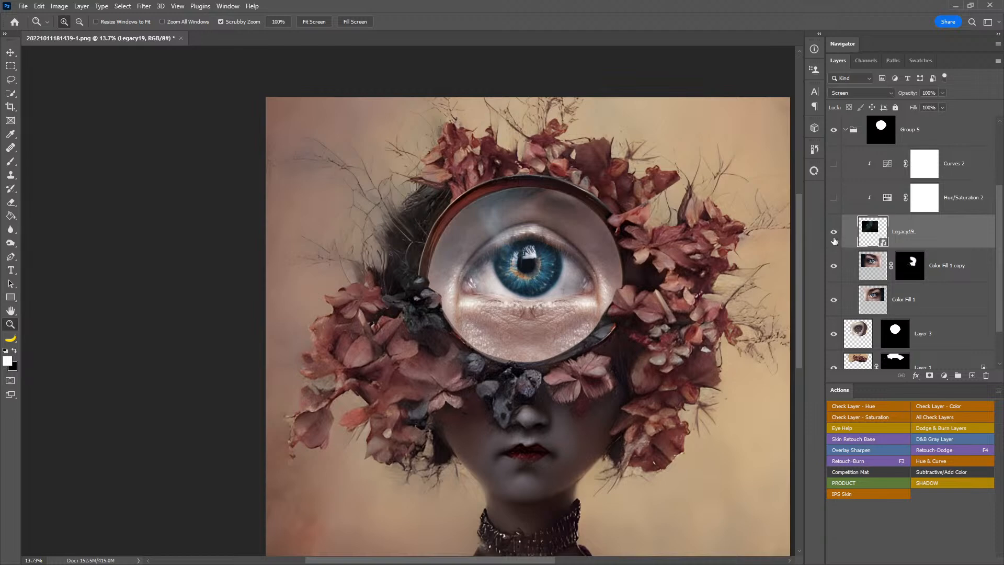
click(836, 232)
click(941, 274)
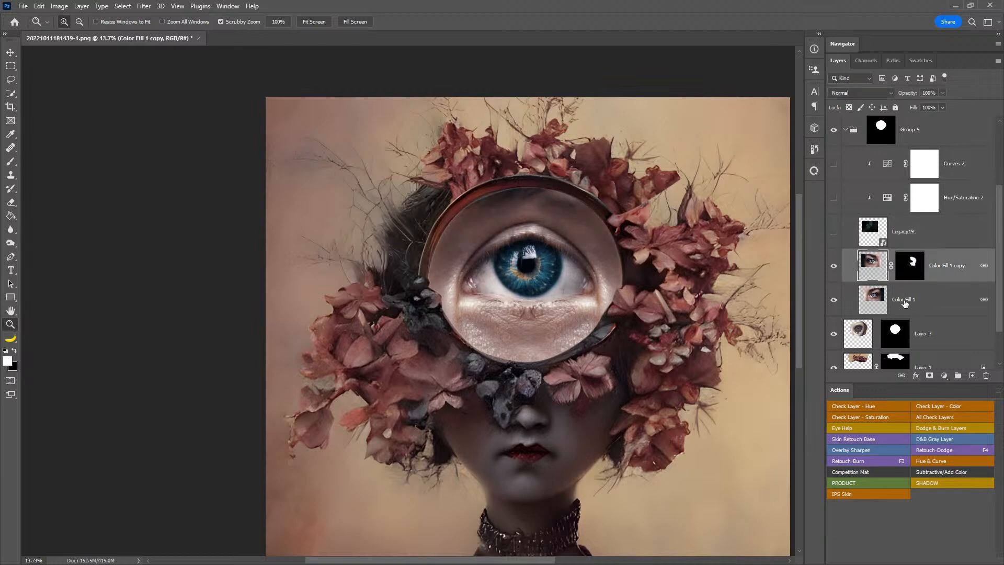
shift+click(904, 302)
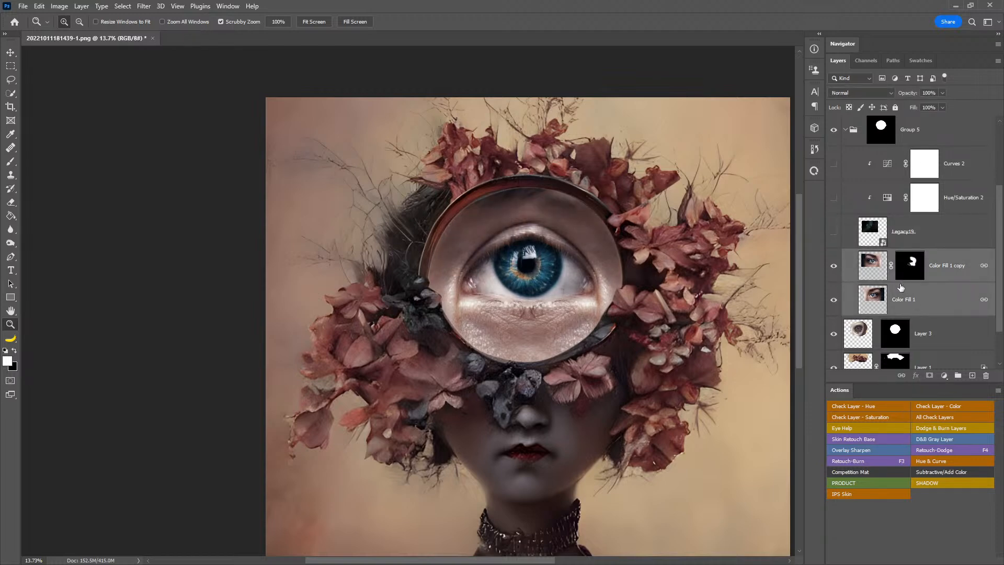
key(ctrl+e)
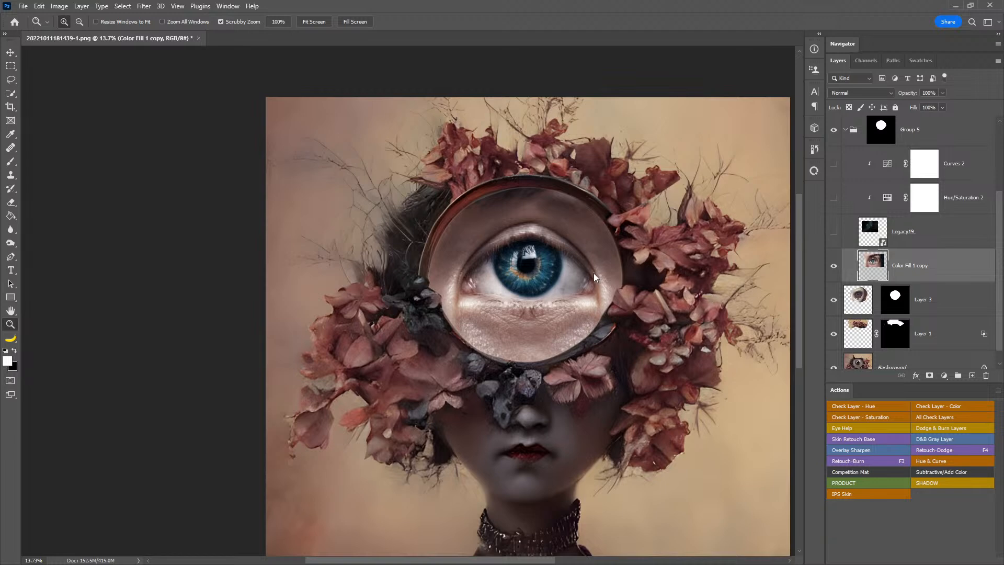
- Liquify the merged eye layer at brush pressure 7, reshaping the upper eyelid and both eye corners with varying brush sizes
key(ctrl+shift+x)
alt+right_click(412, 155)
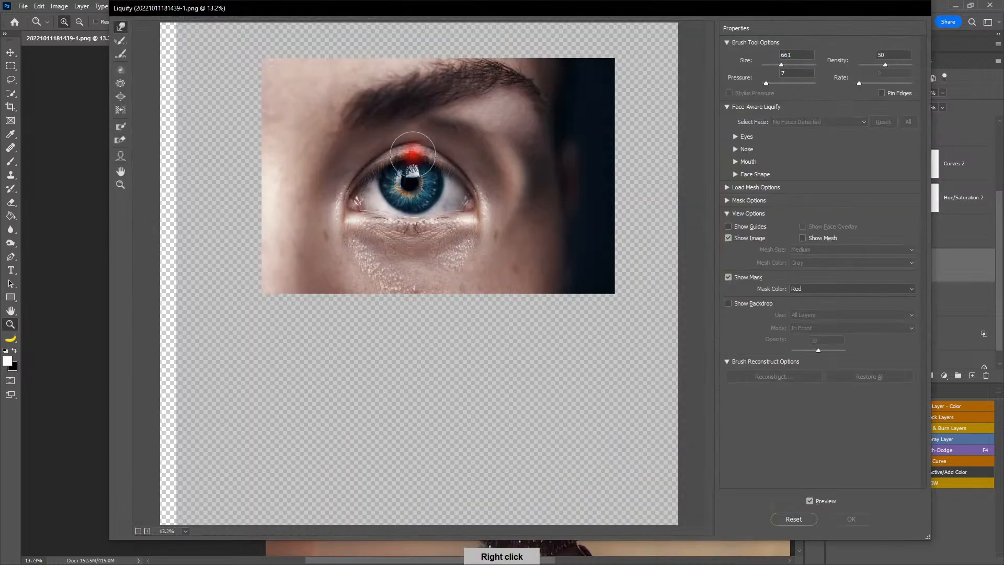
mouse_move(421, 153)
mouse_down()
mouse_move(416, 161)
mouse_move(410, 148)
mouse_move(399, 151)
mouse_move(420, 157)
mouse_up()
right_click(473, 208)
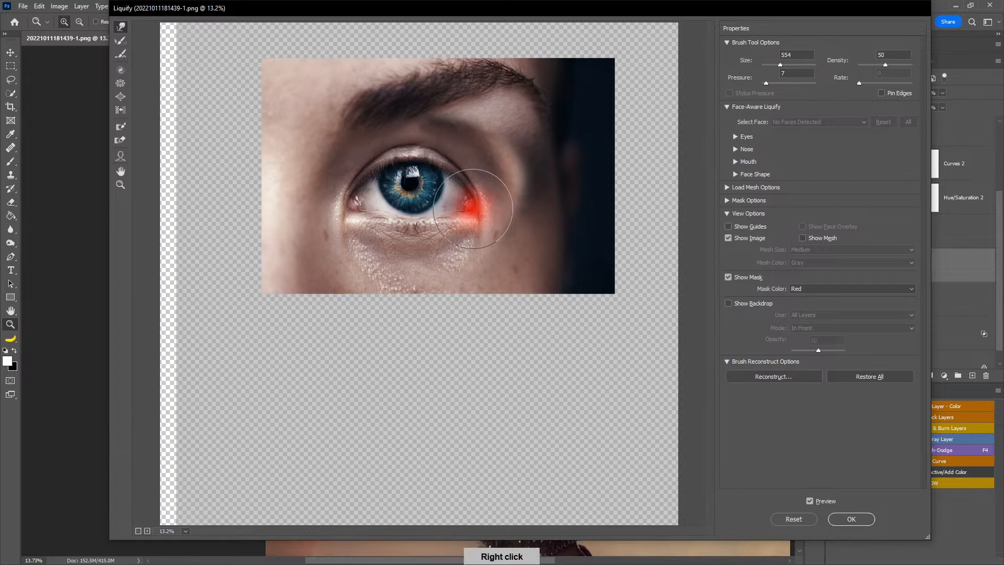
mouse_move(478, 215)
mouse_down()
mouse_move(493, 189)
mouse_move(480, 192)
mouse_up()
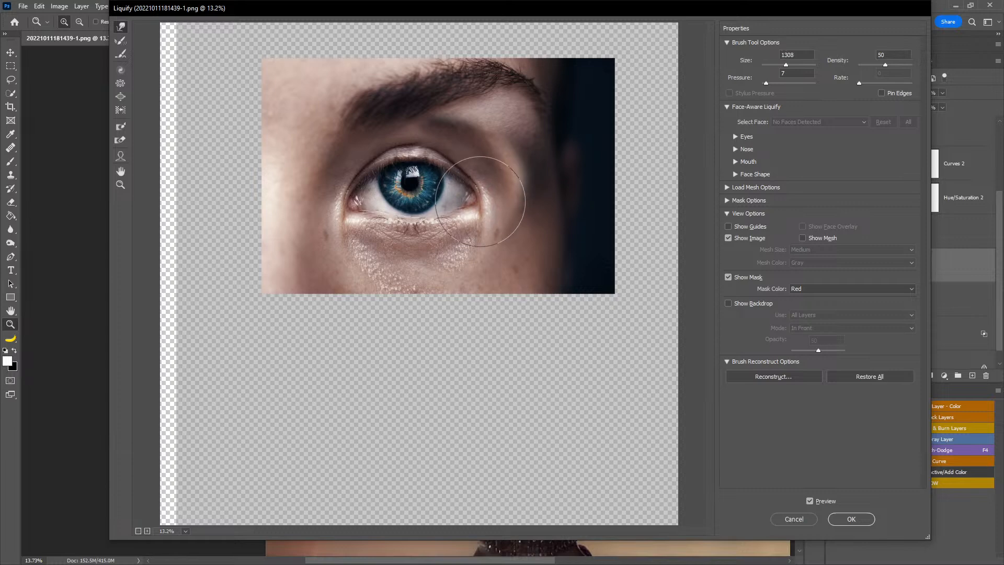
drag(362, 214, 330, 196)
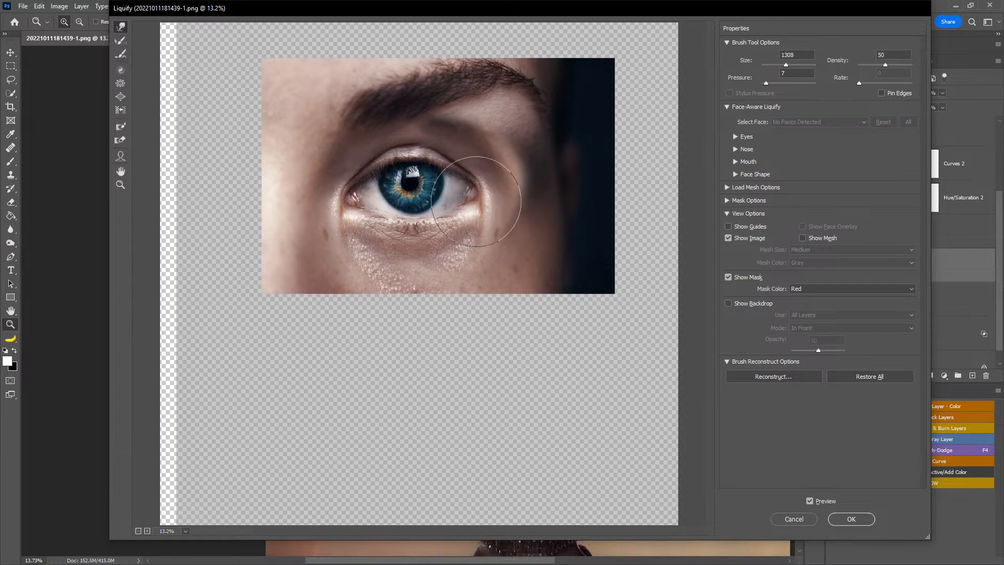
alt+right_click(436, 164)
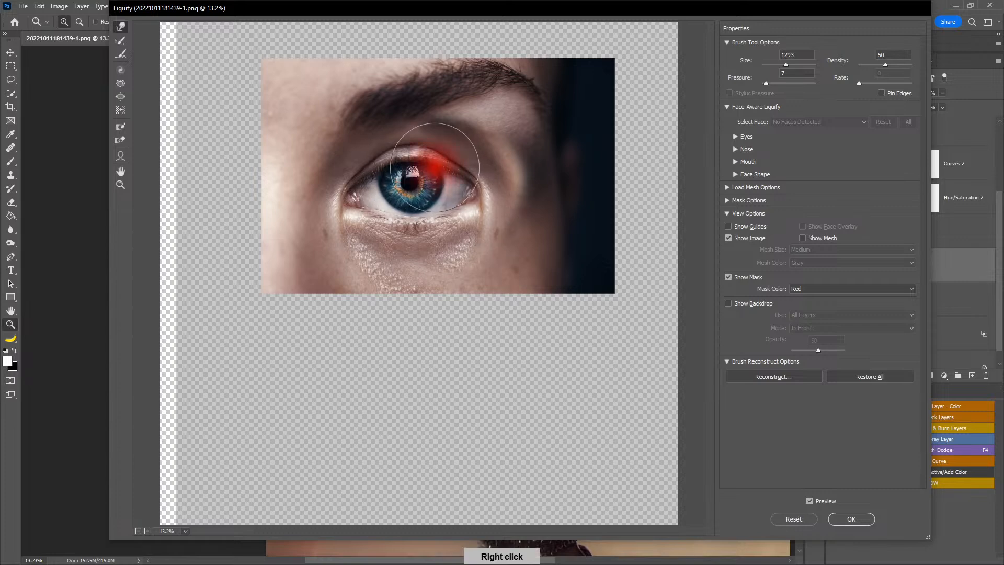
alt+right_click(433, 151)
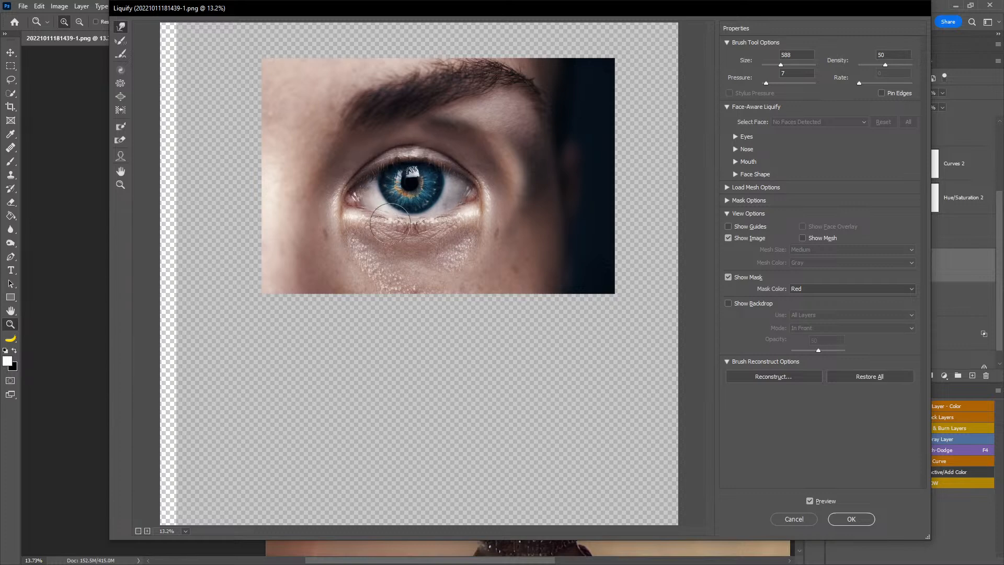
click(850, 519)
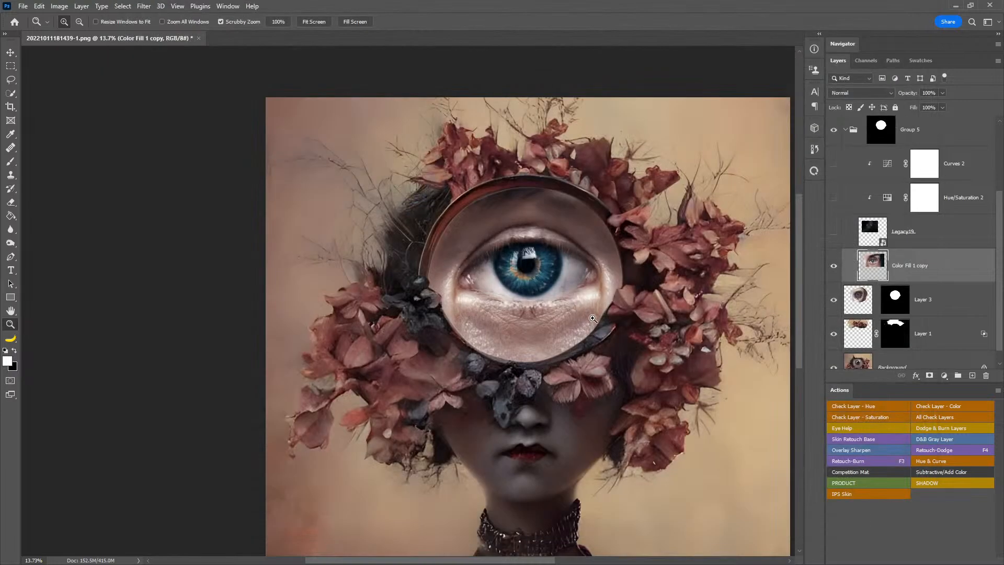
- Enlarge the merged eye slightly with Free Transform and reposition it within the lens
key(v)
mouse_move(557, 283)
mouse_down()
mouse_move(552, 274)
mouse_move(559, 284)
mouse_up()
key(ctrl+t)
drag(279, 92, 255, 68)
drag(553, 299, 557, 313)
key(Return)
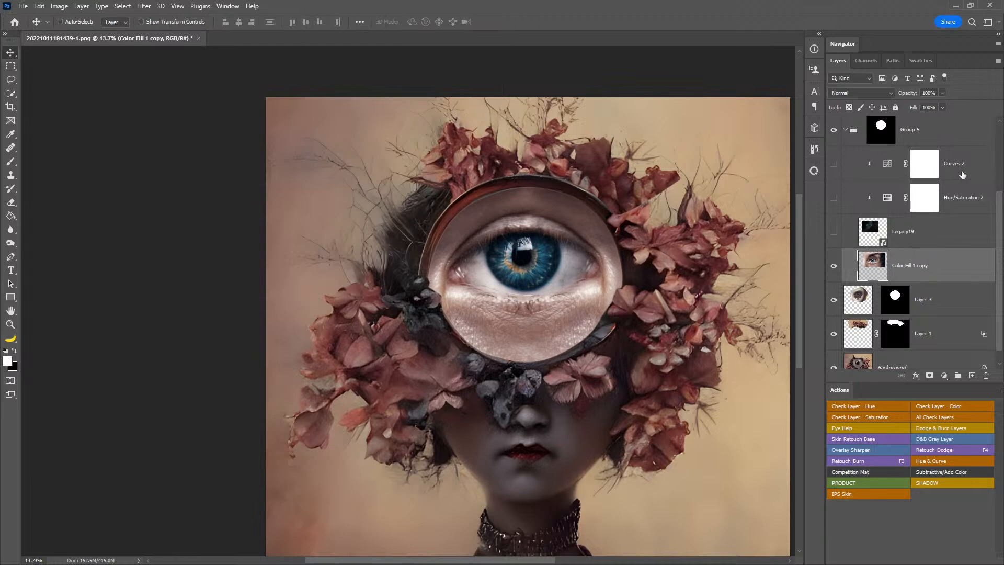
- Delete the hidden Curves 2 and Hue/Saturation 2 layers and the hidden Group 6
click(962, 174)
shift+click(963, 201)
drag(964, 201, 986, 374)
scroll(979, 150, up, 3)
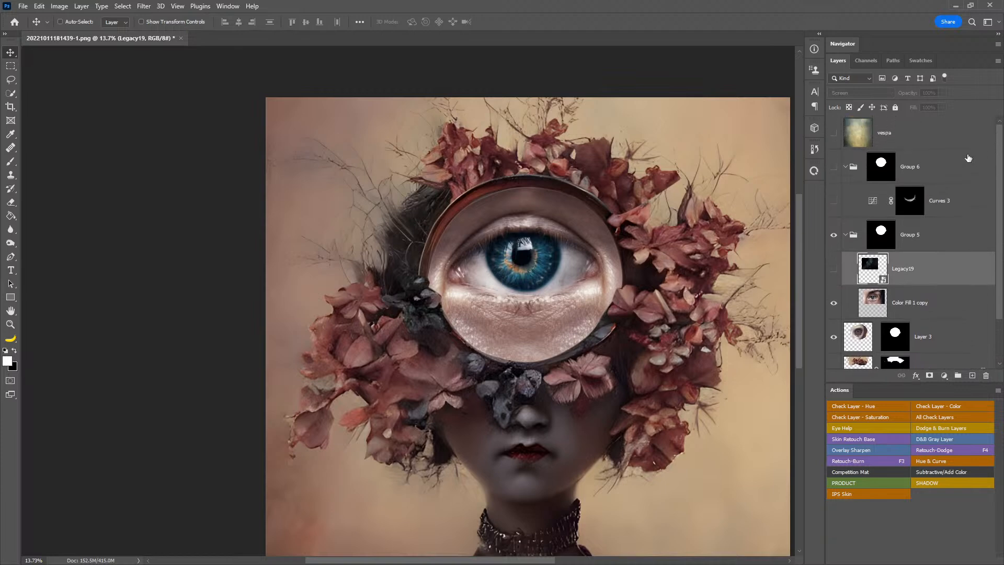
drag(943, 169, 985, 375)
- Turn on the Legacy19 overlay's visibility and reposition it over the eye
click(833, 201)
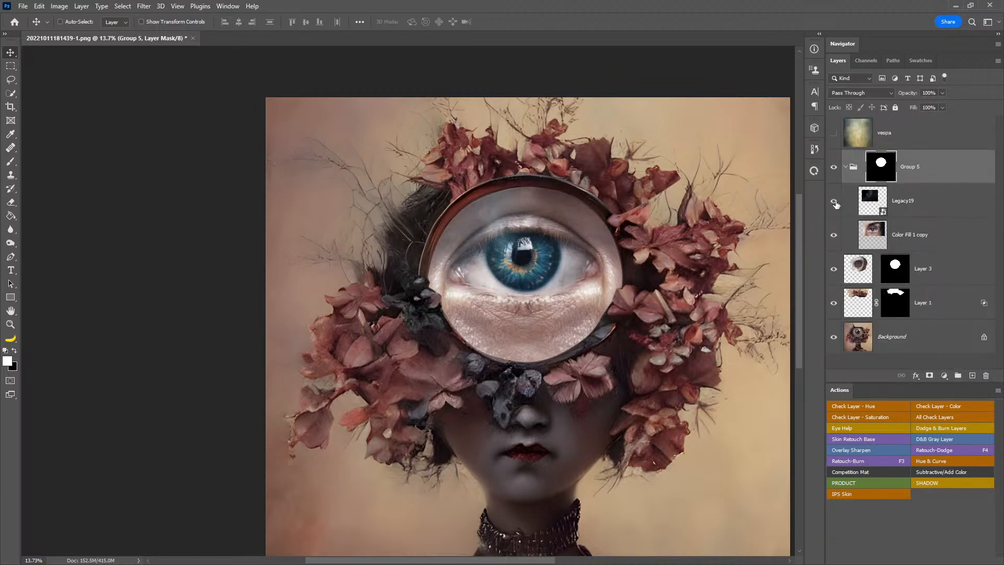
click(901, 207)
mouse_move(566, 240)
mouse_down()
mouse_move(567, 262)
mouse_move(579, 255)
mouse_up()
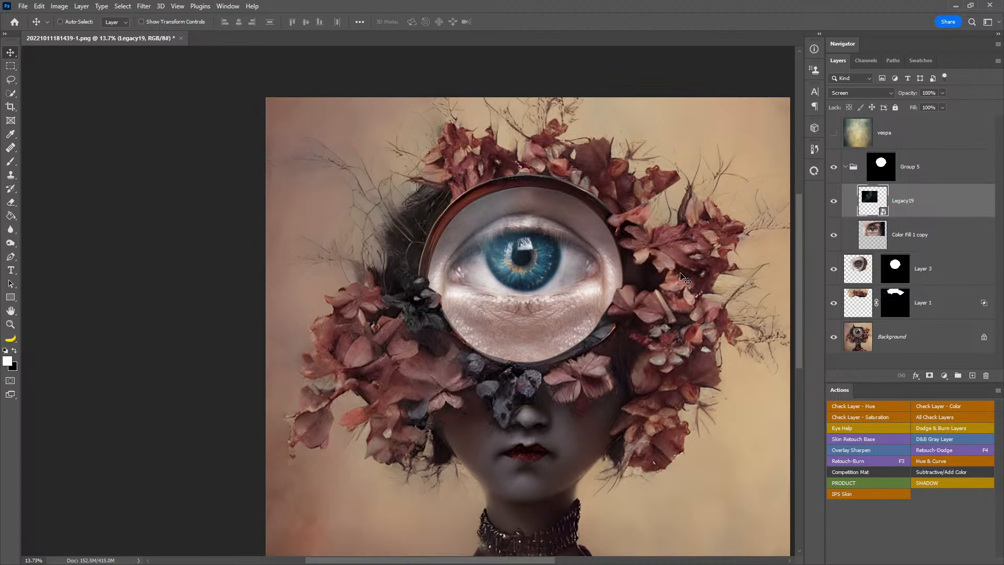
- Add a Curves adjustment above Color Fill 1 copy and darken the midtones with input 105 and output 67
click(874, 242)
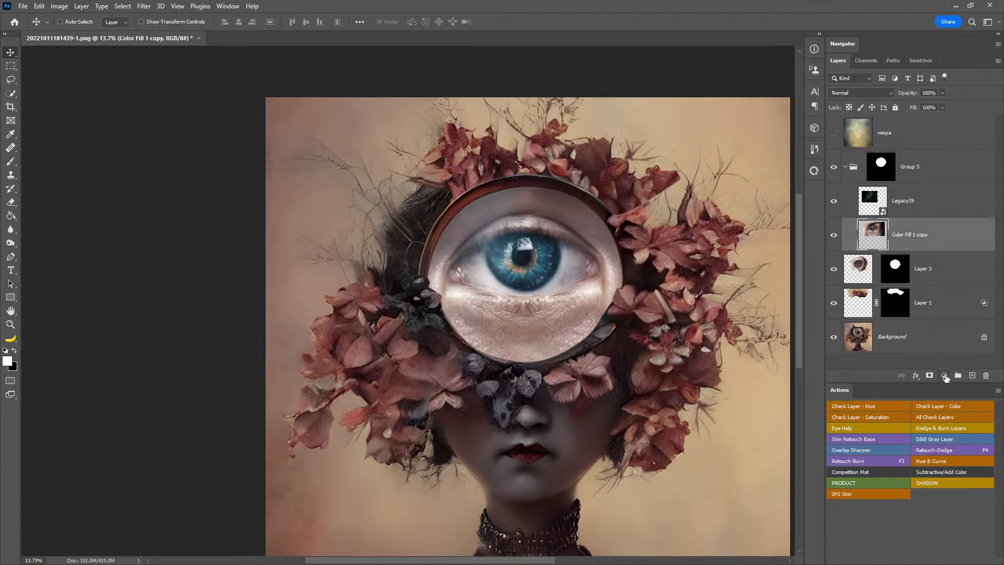
click(944, 376)
click(937, 241)
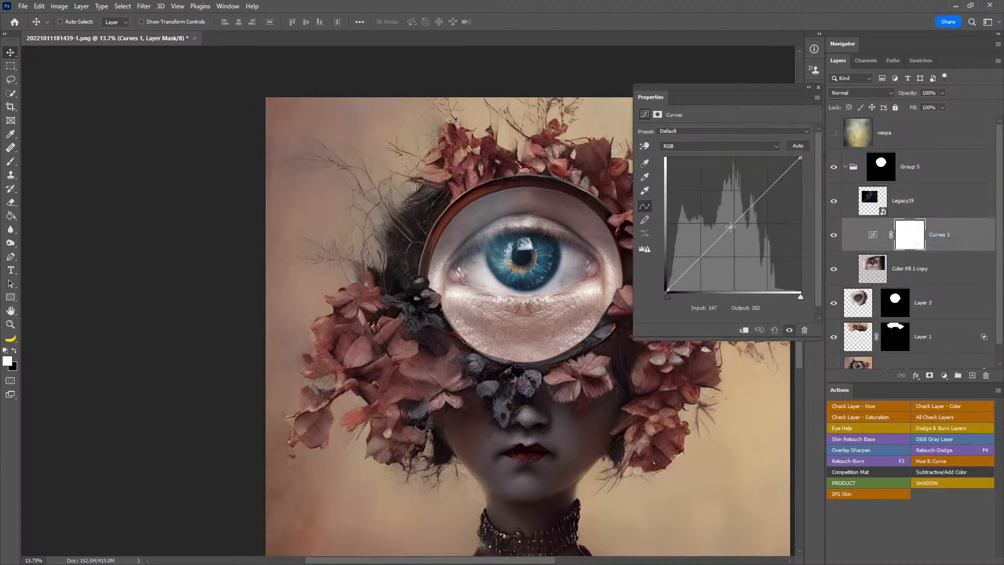
drag(716, 242, 723, 255)
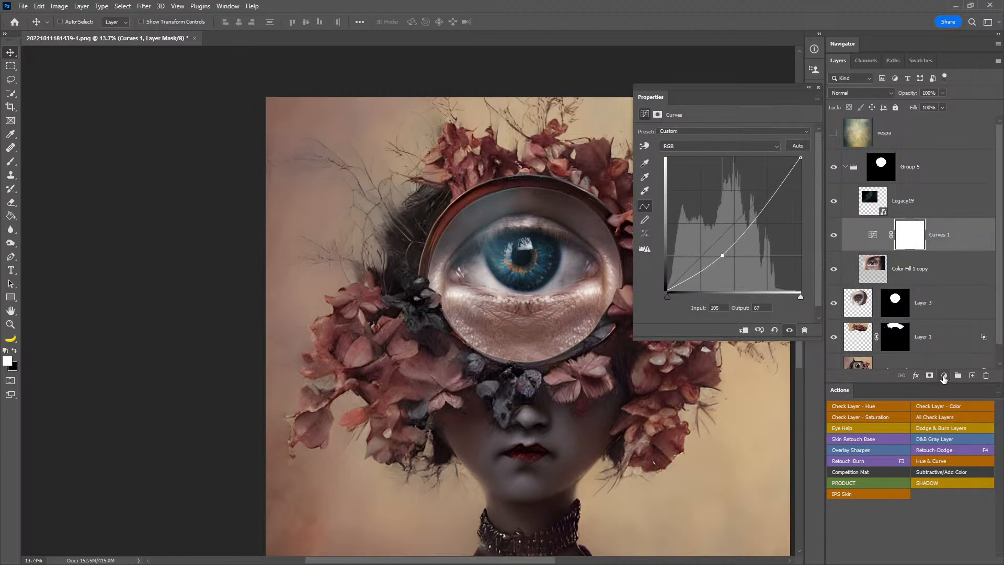
click(818, 87)
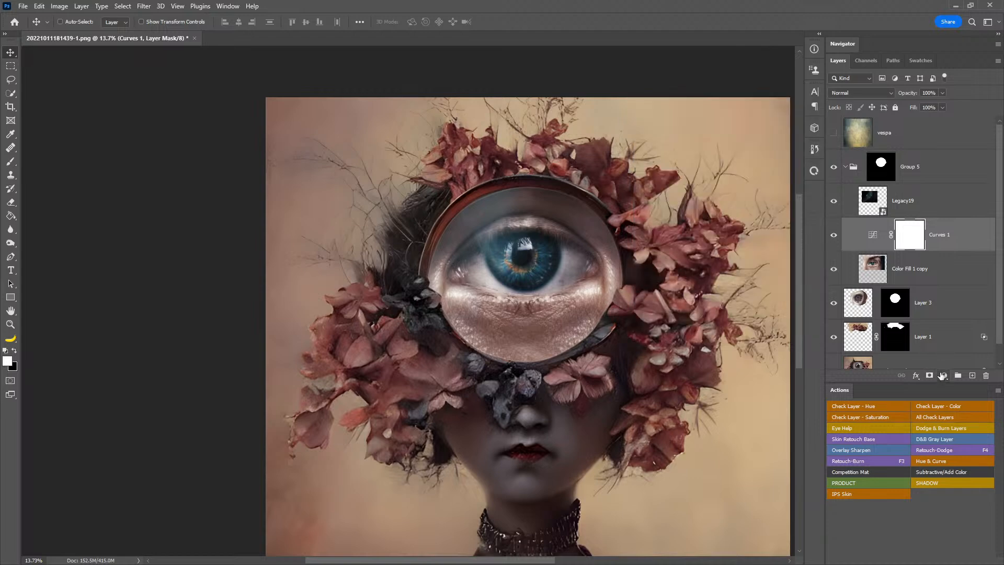
- Add a second Curves adjustment above Curves 1 and pull its midtones down to darken the whole eye strongly
click(944, 375)
click(937, 432)
drag(732, 222, 753, 246)
click(818, 87)
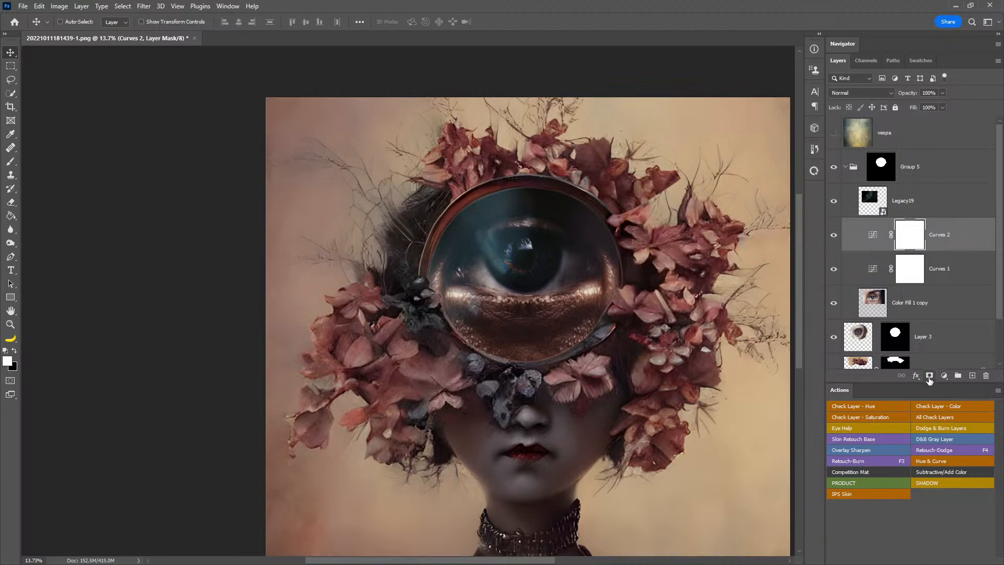
- Place Curves 2 in its own group and give the group a copy of the Group 5 lens mask
click(958, 376)
drag(889, 224, 897, 225)
click(923, 269)
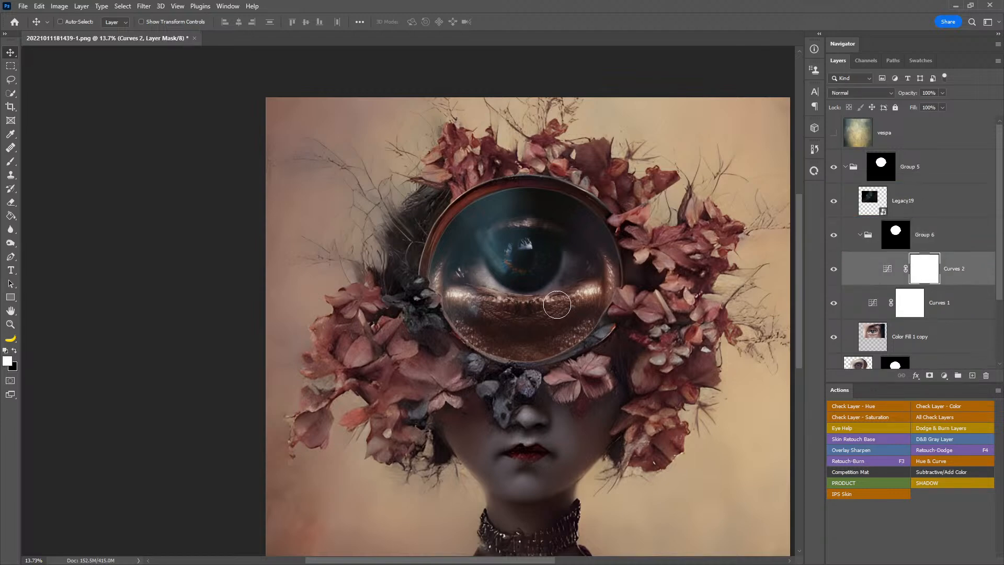
- Invert the Curves 2 mask to black and paint white around the lens's lower rim and sides with a large soft brush
key(b)
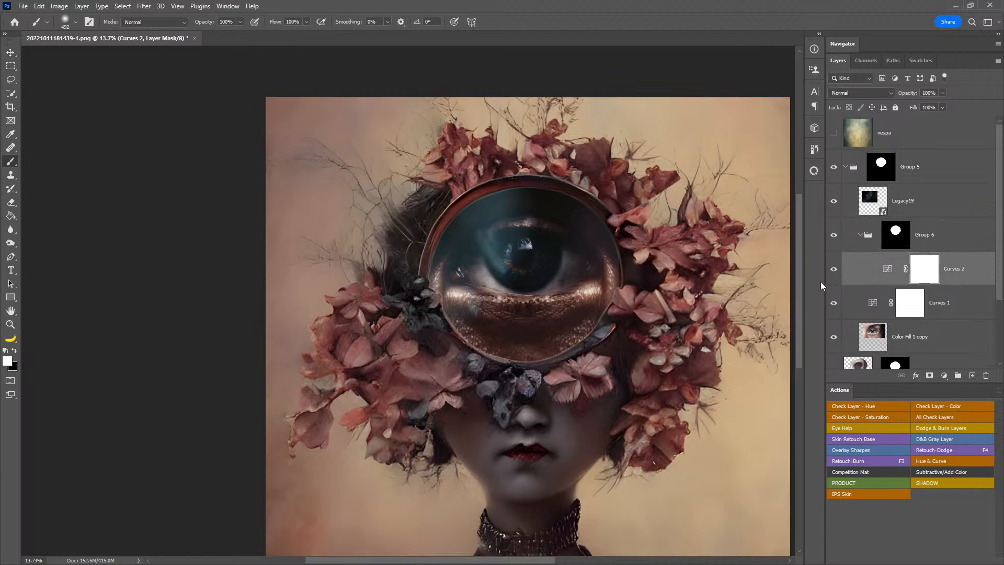
key(ctrl+i)
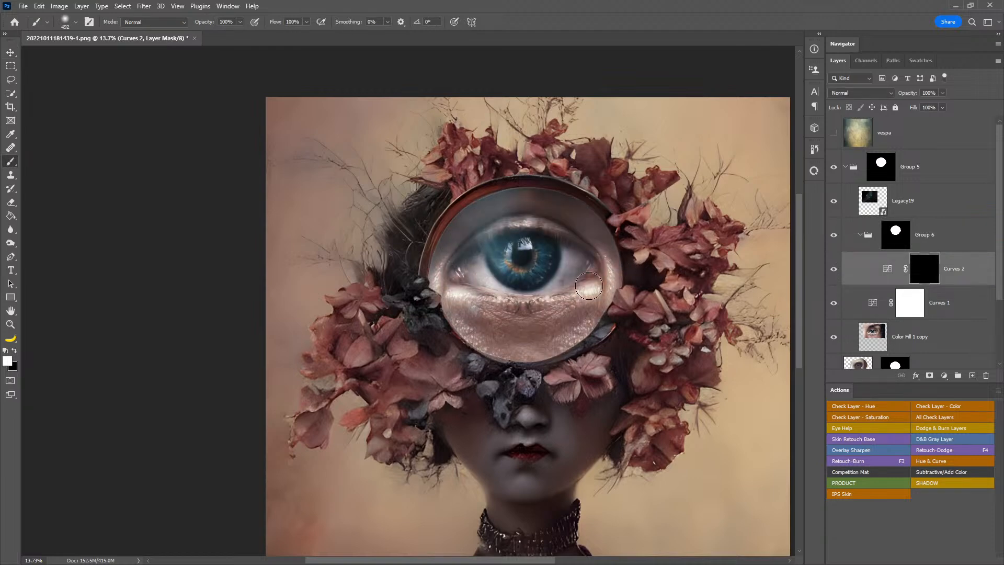
right_click(557, 296)
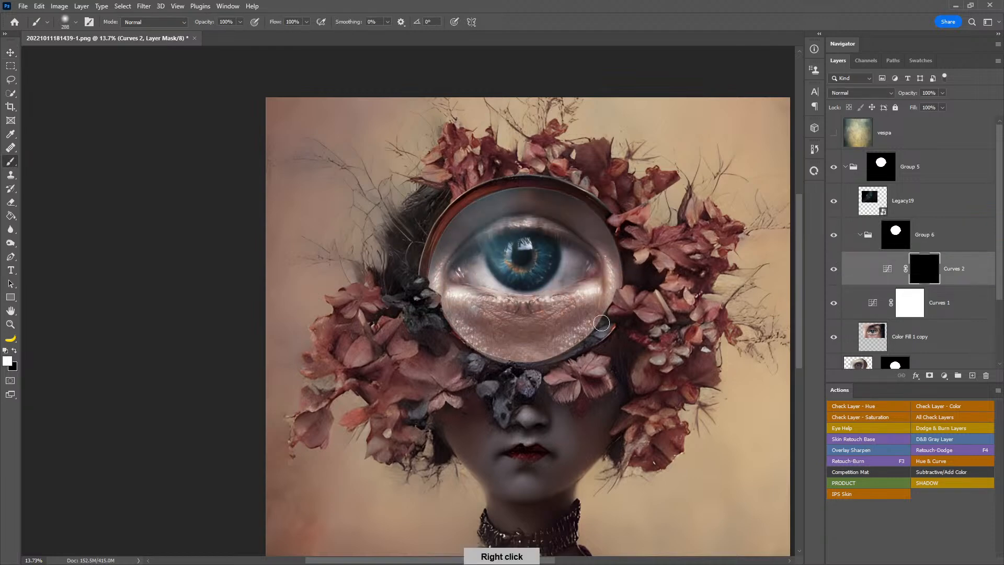
right_click(602, 333)
mouse_move(555, 363)
mouse_down()
mouse_move(512, 367)
mouse_move(437, 334)
mouse_move(411, 306)
mouse_up()
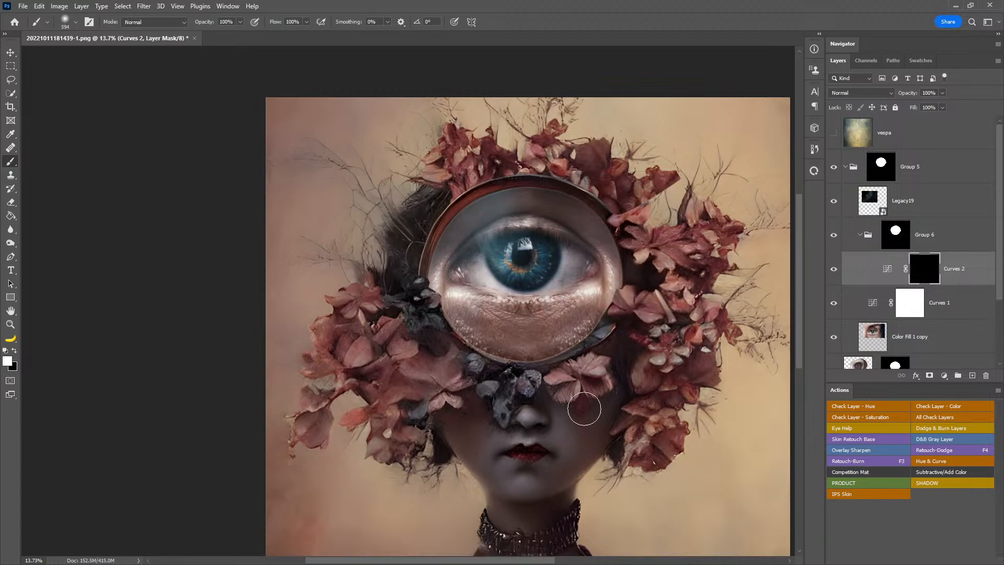
right_click(562, 405)
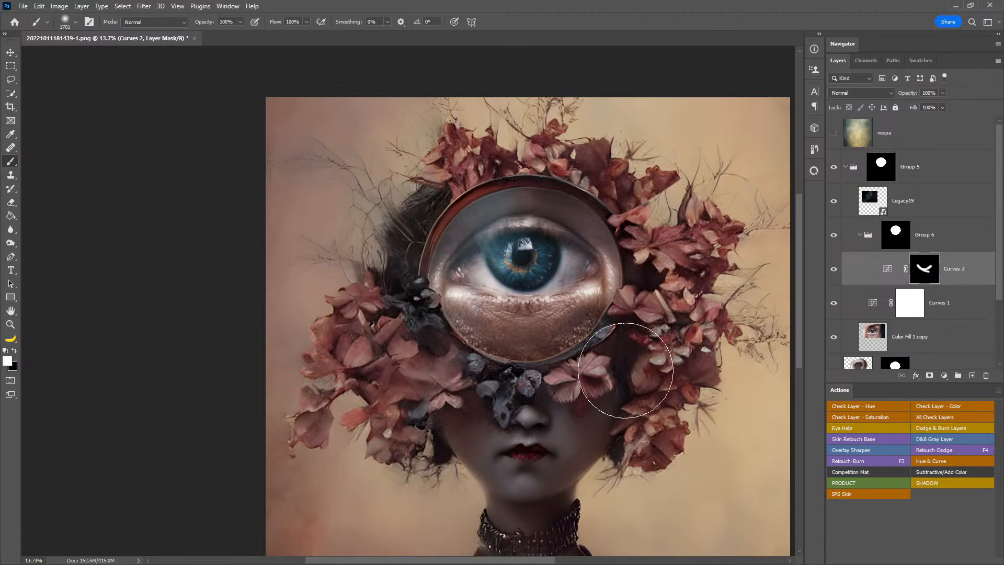
drag(552, 467, 590, 370)
- Paint black on the Curves 2 mask over the iris to keep the eye's centre bright, restoring white as foreground
click(531, 271)
key(x)
click(531, 273)
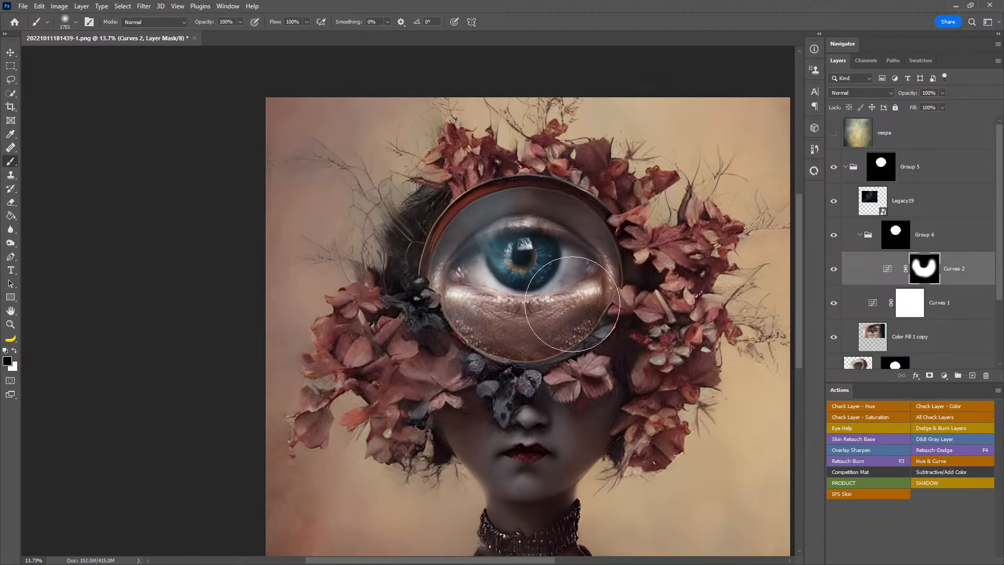
alt+right_click(605, 370)
key(x)
double_click(15, 311)
- Free-transform Color Fill 1 copy, stretching only its height to about 109.4% by extending both the lower and upper edges
key(z)
drag(470, 312, 432, 340)
drag(455, 319, 640, 283)
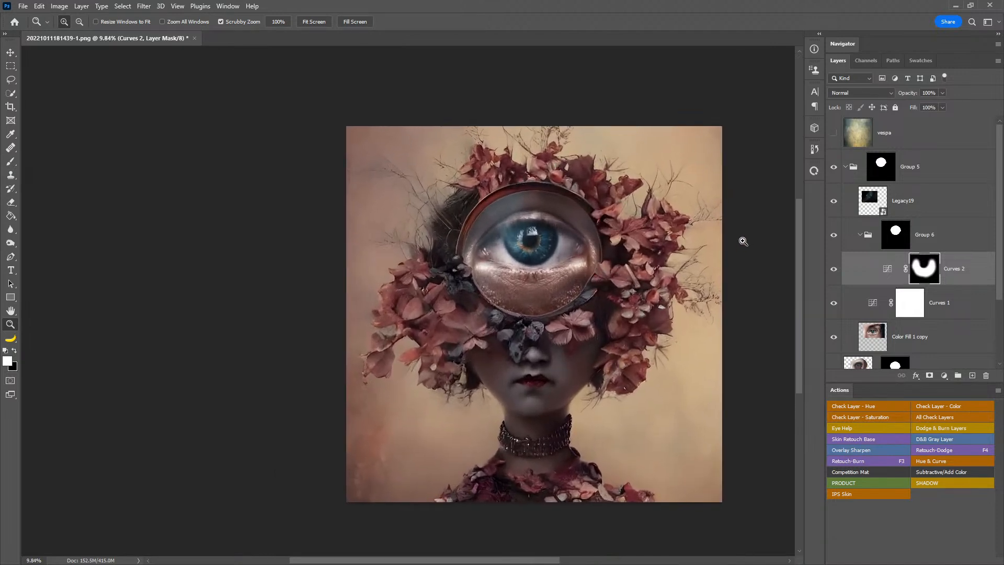
click(884, 338)
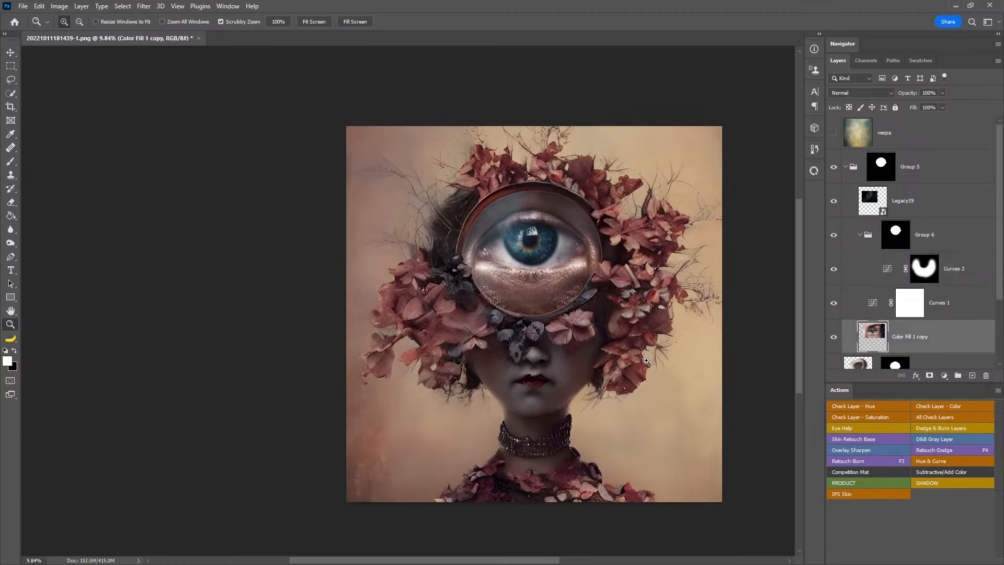
key(ctrl+t)
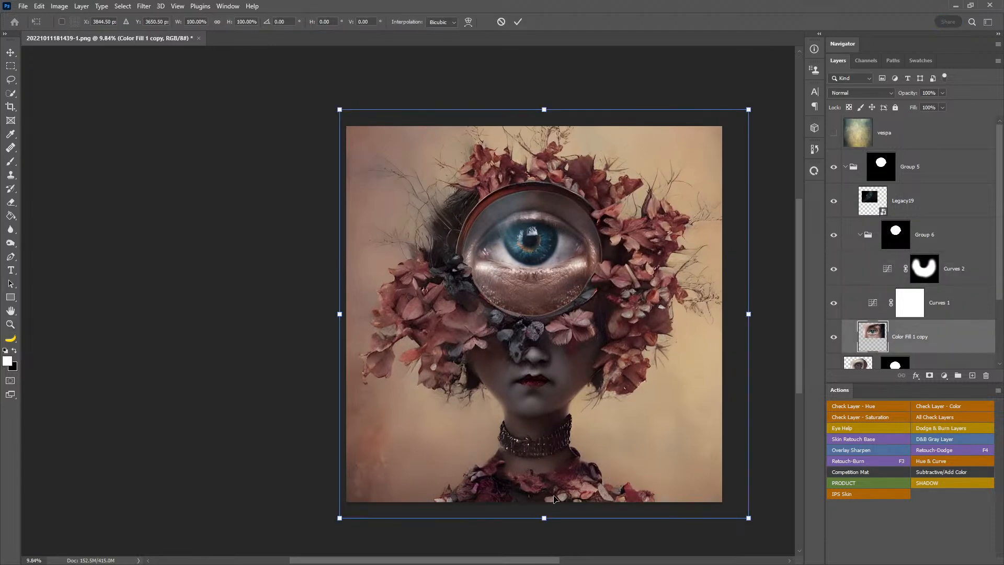
drag(544, 521, 543, 544)
drag(544, 109, 543, 103)
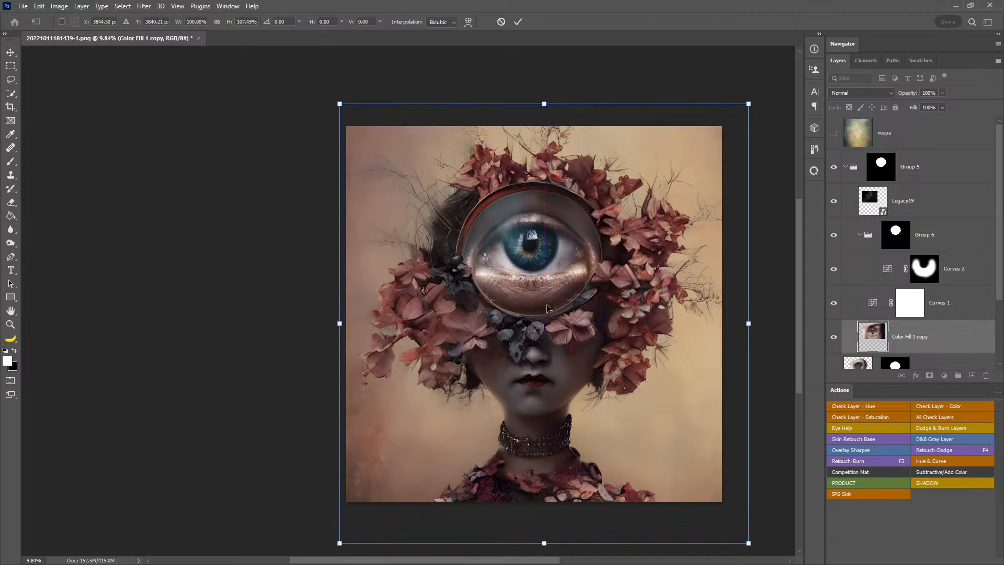
drag(544, 543, 543, 550)
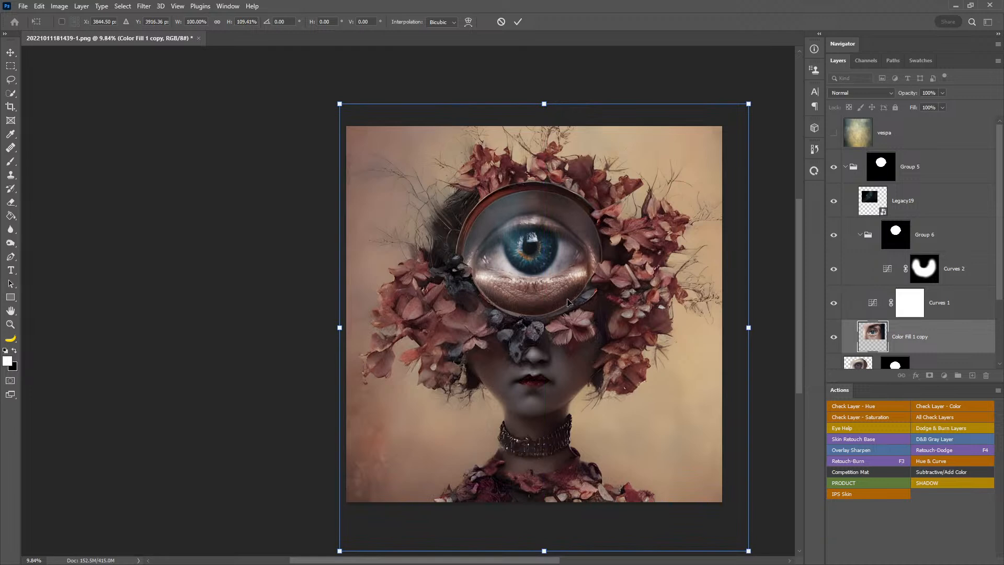
- Nudge the stretched eye slightly upward inside the lens and commit the transform
key(Up)
key(Up)
key(Up)
key(Up)
key(Down)
key(Return)
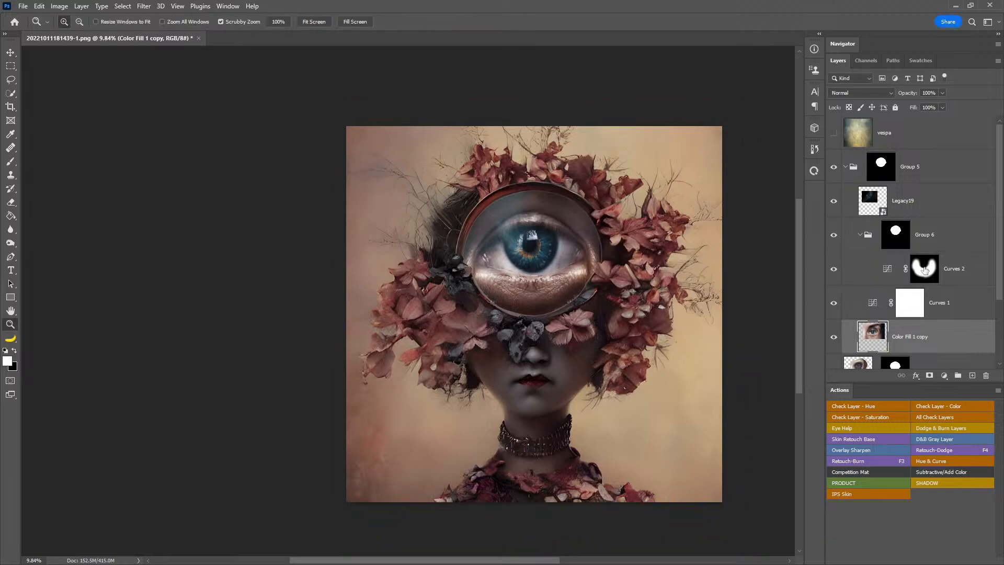
- Compare the eye with and without the Curves 1 and Curves 2 adjustments
scroll(994, 174, down, 3)
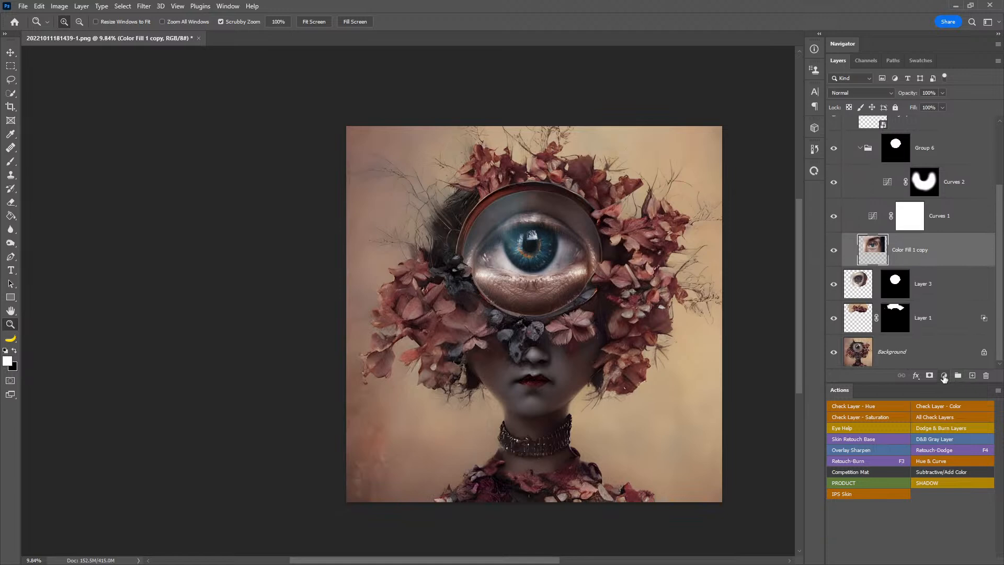
scroll(998, 143, up, 3)
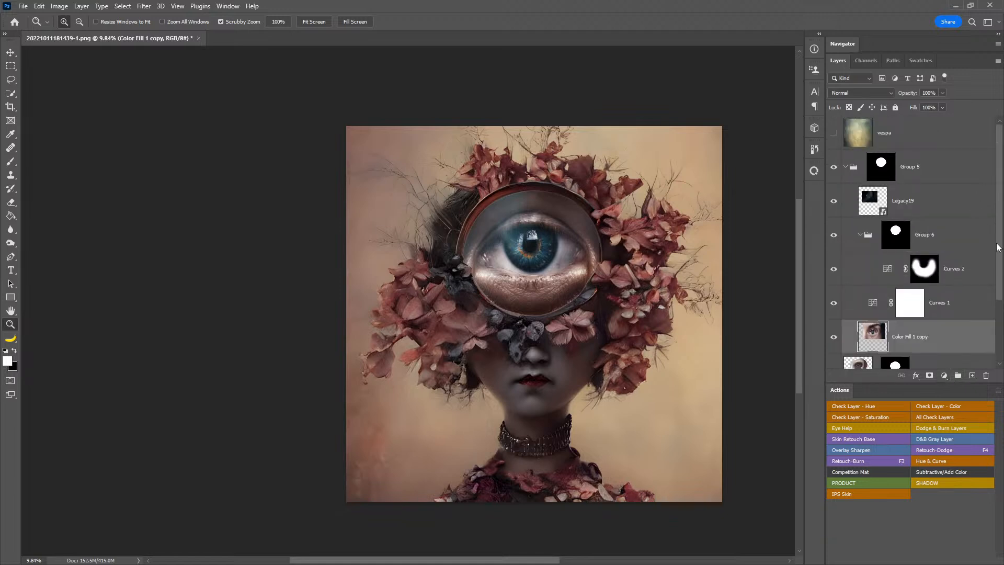
scroll(988, 245, down, 1)
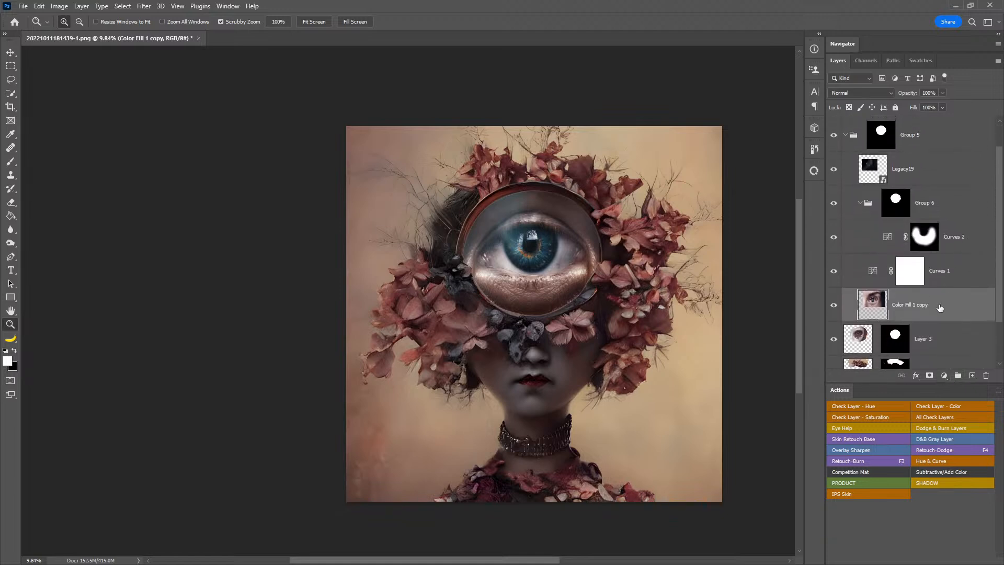
click(948, 275)
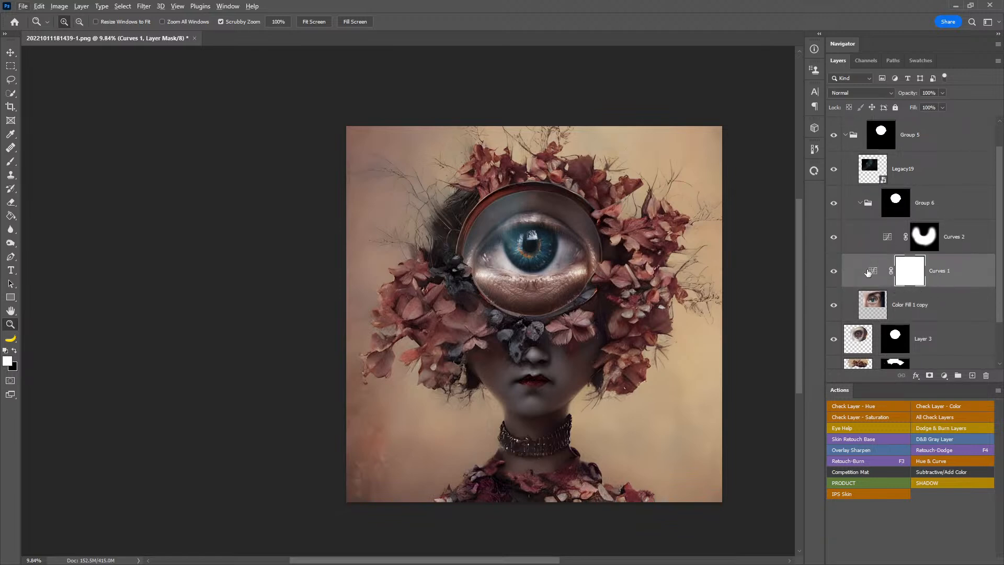
click(833, 272)
click(832, 272)
click(833, 238)
click(832, 239)
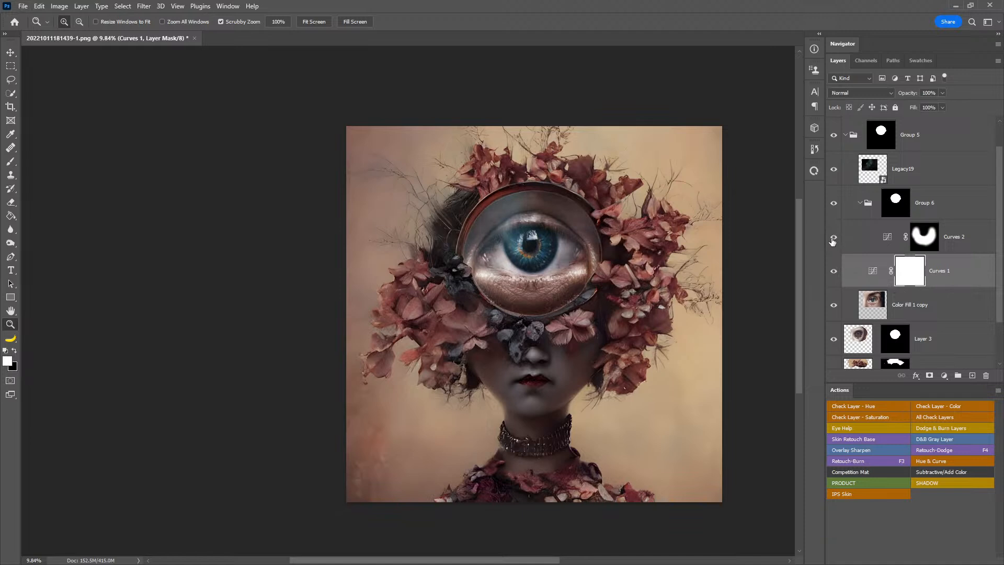
- Rename the Curves 2 layer to "shadow" and the Curves 1 layer to "eye"
click(935, 213)
double_click(953, 237)
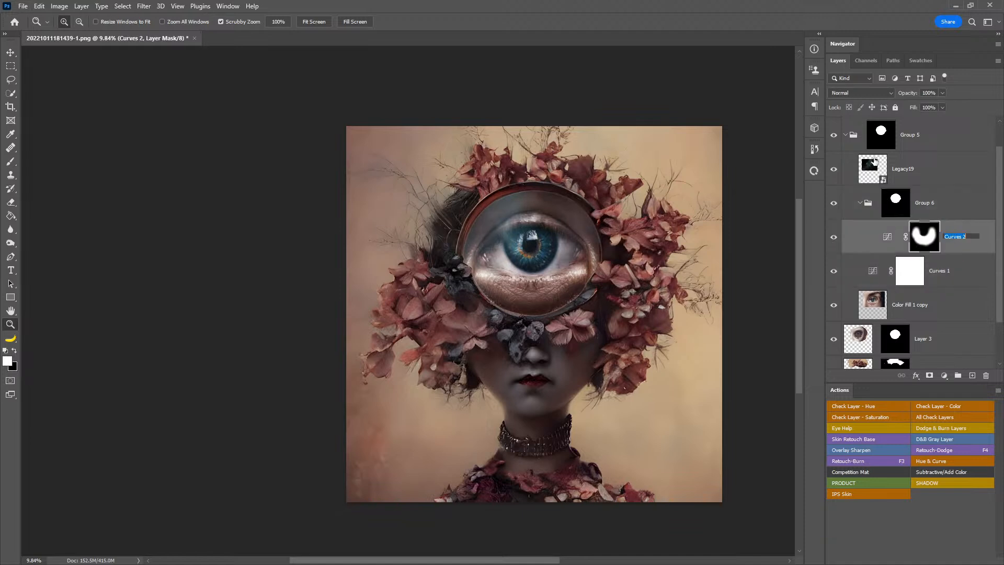
text(shadow)
key(Return)
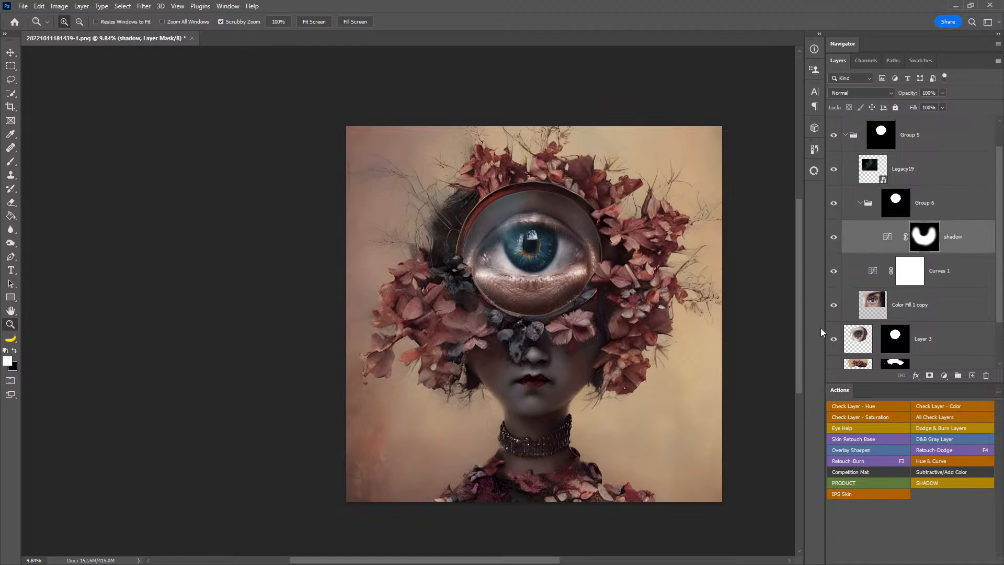
double_click(941, 269)
text(eye)
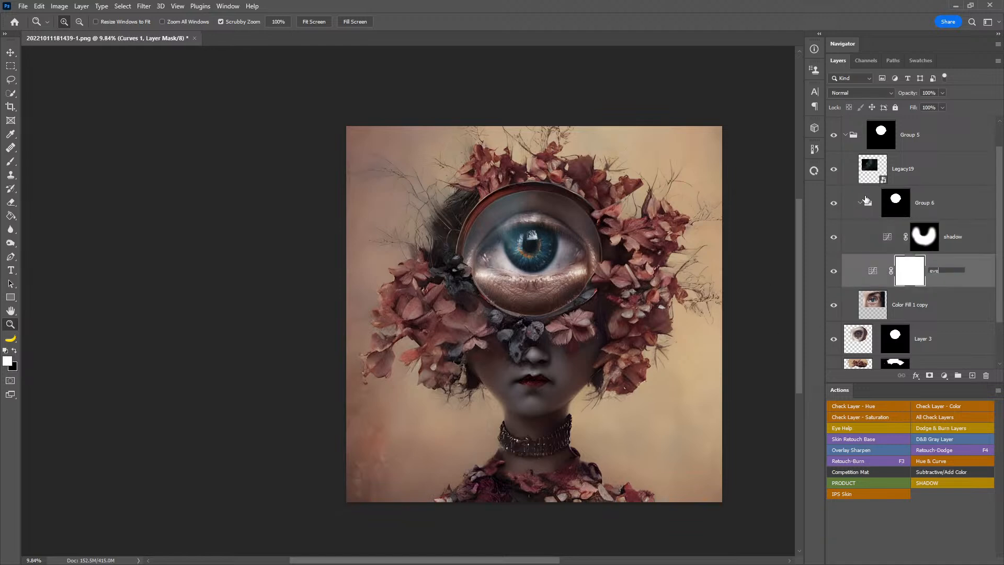
key(Return)
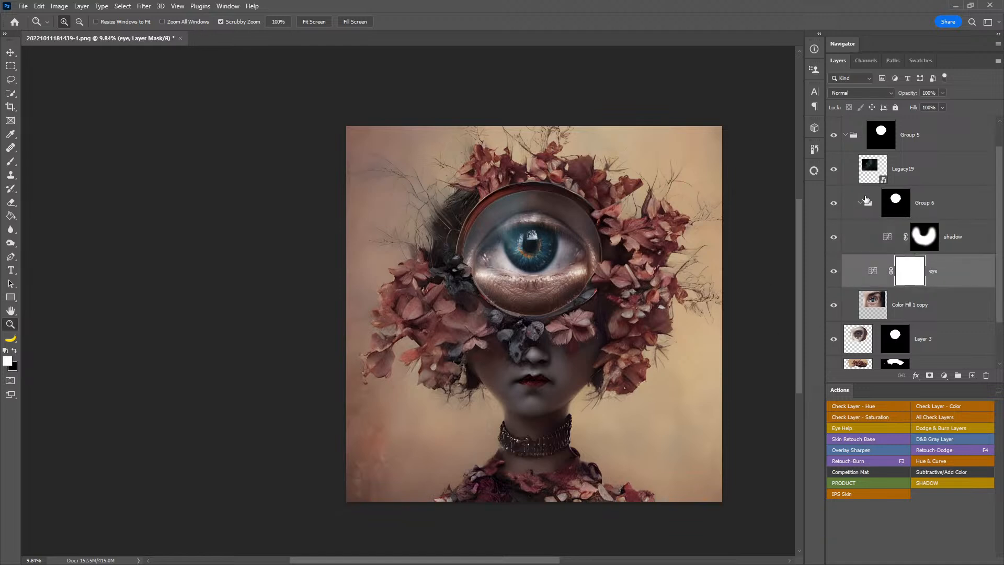
- Add a grey Solid Color fill above the shadow layer in Group 6 and set its blend mode to Color
click(910, 246)
click(943, 377)
click(943, 377)
click(944, 376)
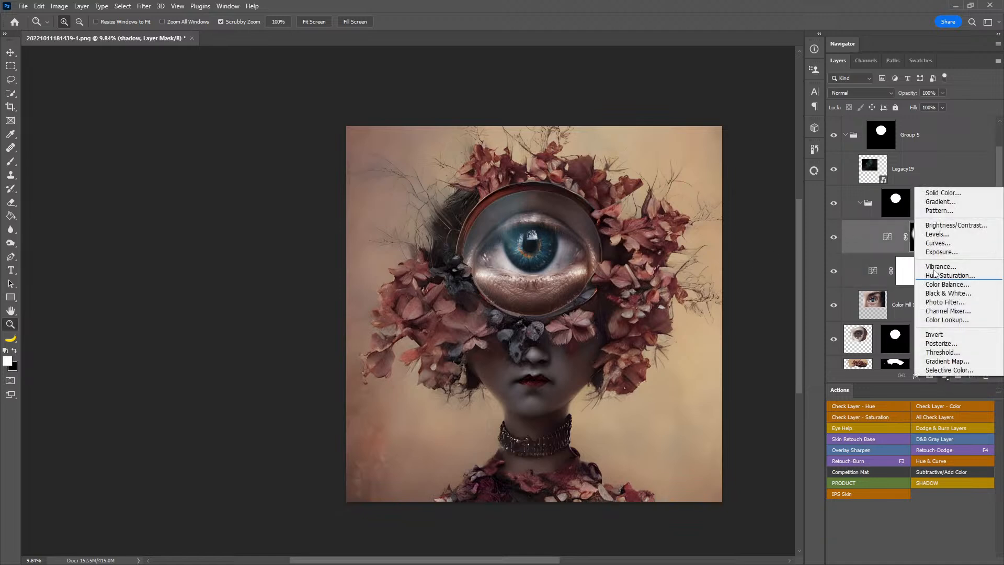
click(936, 194)
drag(648, 298, 551, 308)
click(787, 237)
click(873, 95)
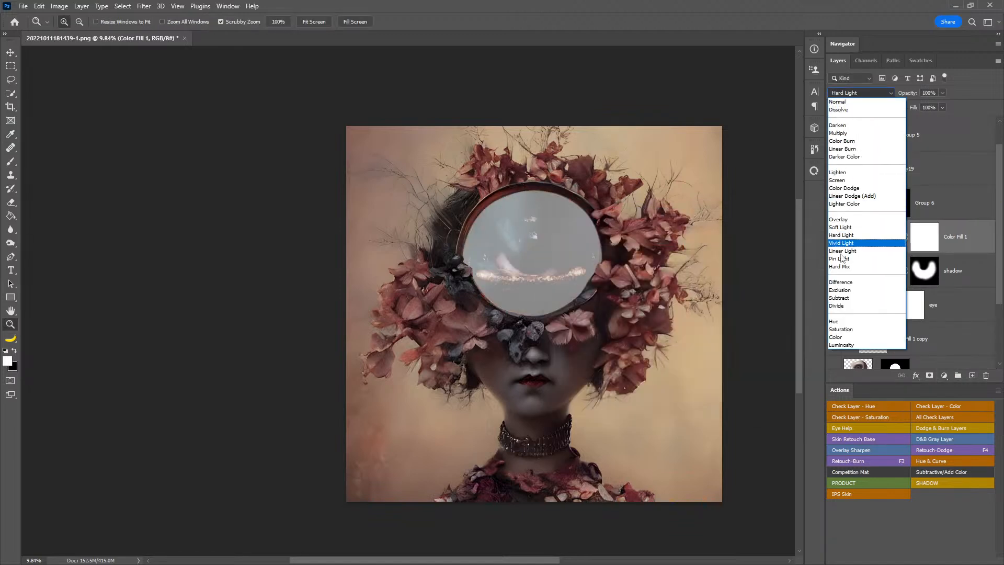
click(835, 337)
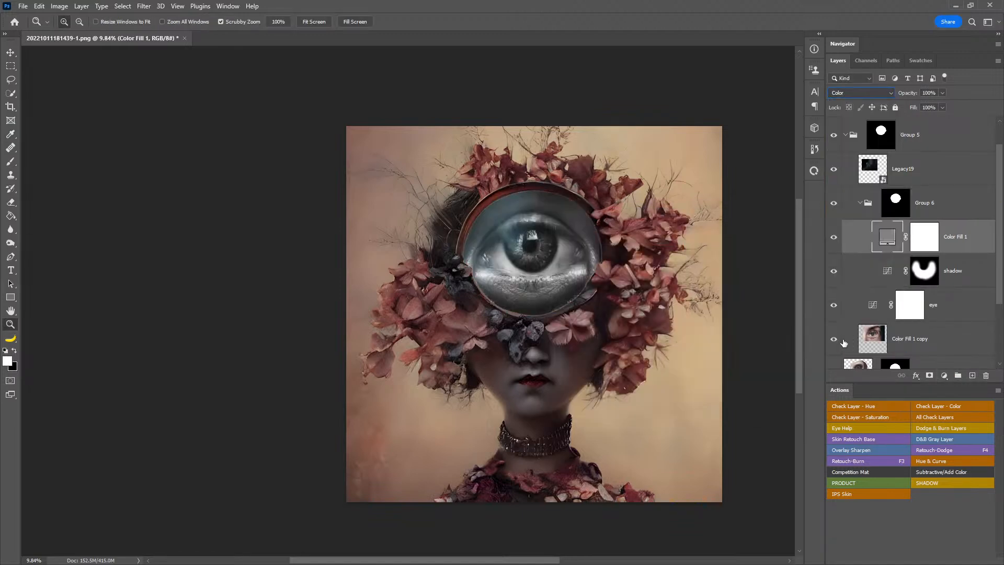
- Lower the grey fill layer's opacity to 39% to partly desaturate the eye
key(6)
key(6)
key(2)
key(7)
mouse_move(914, 95)
mouse_down()
mouse_move(901, 96)
mouse_move(914, 97)
mouse_up()
- Add a Curves adjustment above Color Fill 1 and shape its Blue channel with points 65 to 72 and 199 to 183
click(944, 376)
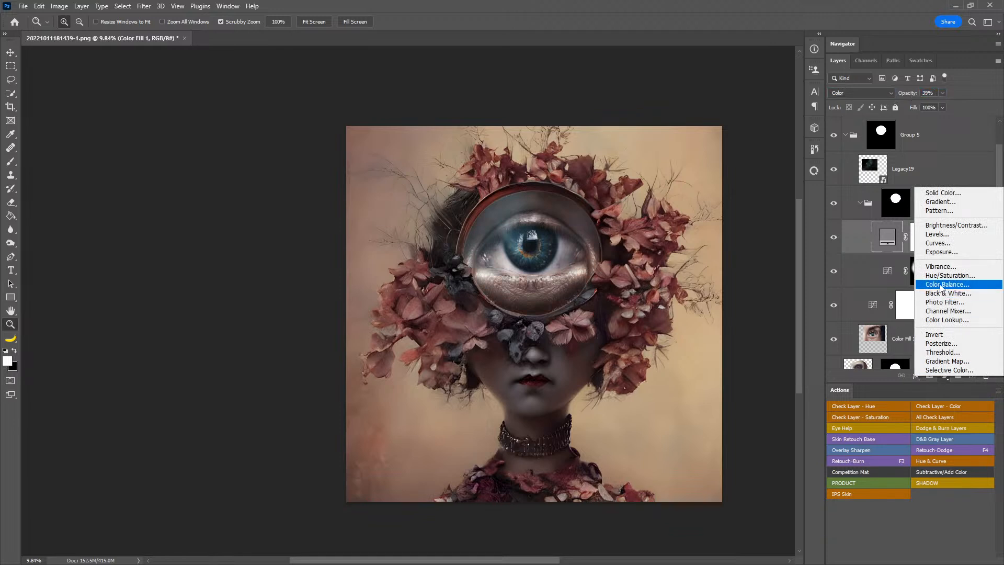
click(938, 242)
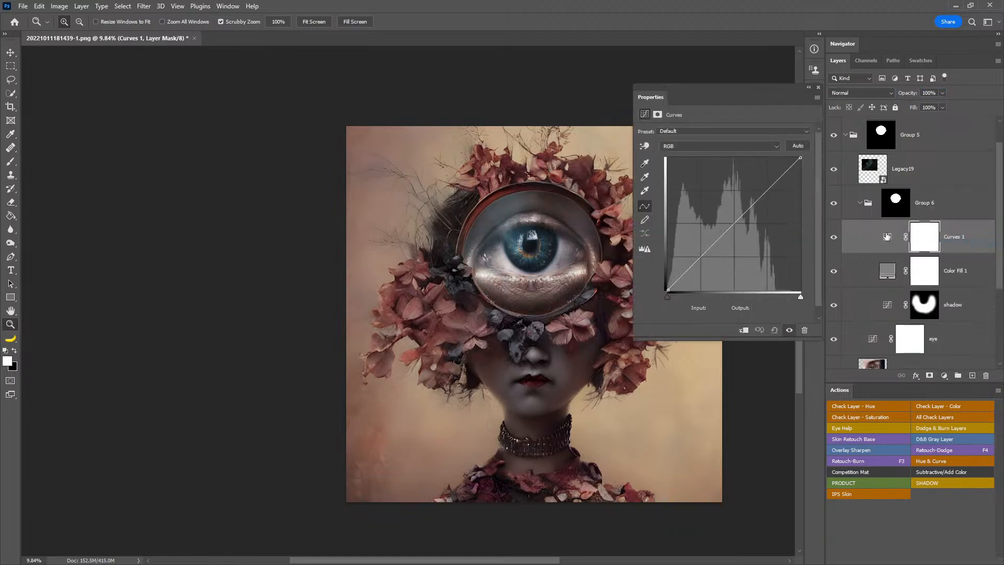
click(720, 145)
click(692, 179)
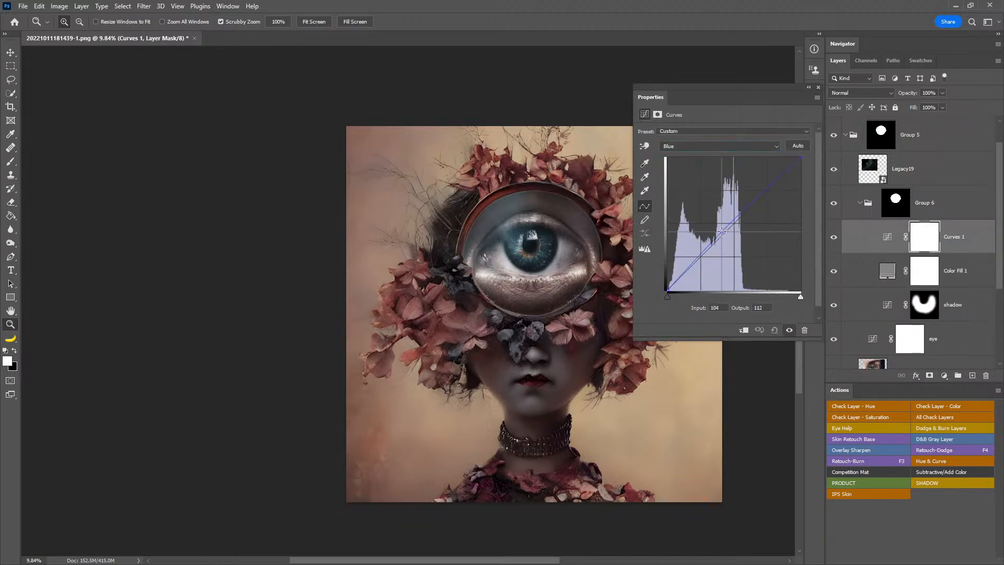
drag(770, 186, 771, 195)
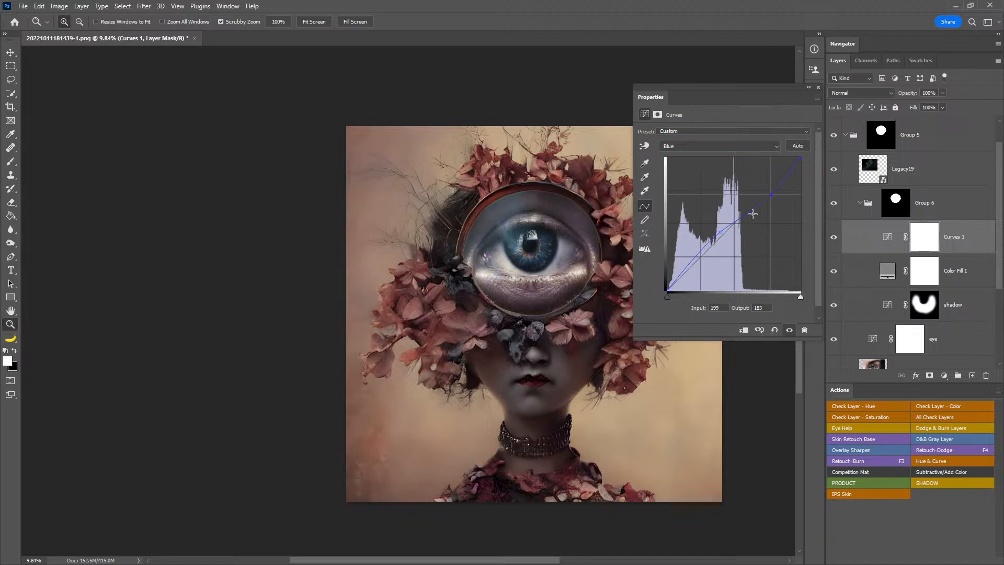
drag(717, 233, 701, 254)
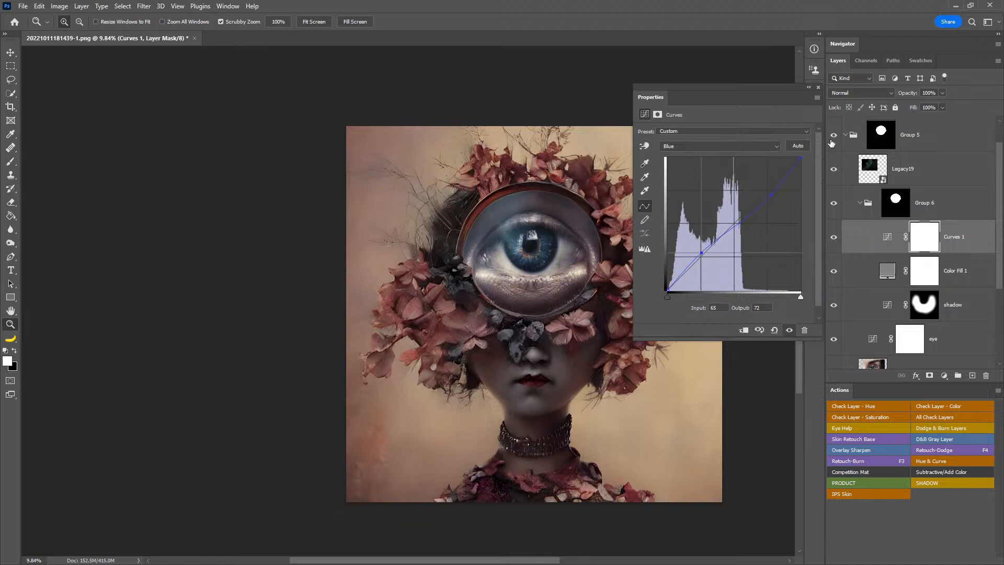
click(818, 88)
- Add a Color Balance adjustment above Curves 1 and fine-tune its midtones along the cyan-red range
scroll(606, 355, down, 3)
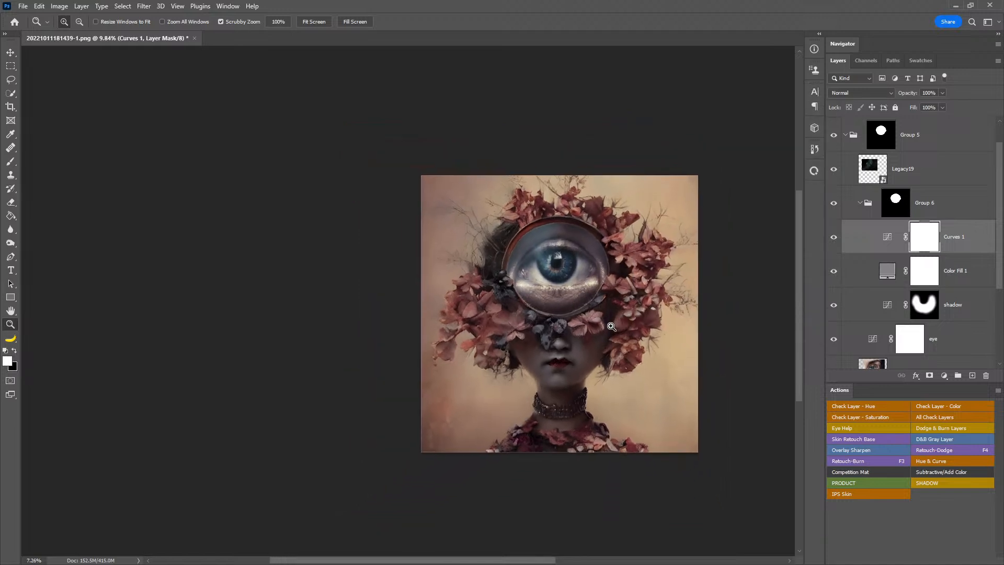
drag(606, 355, 593, 337)
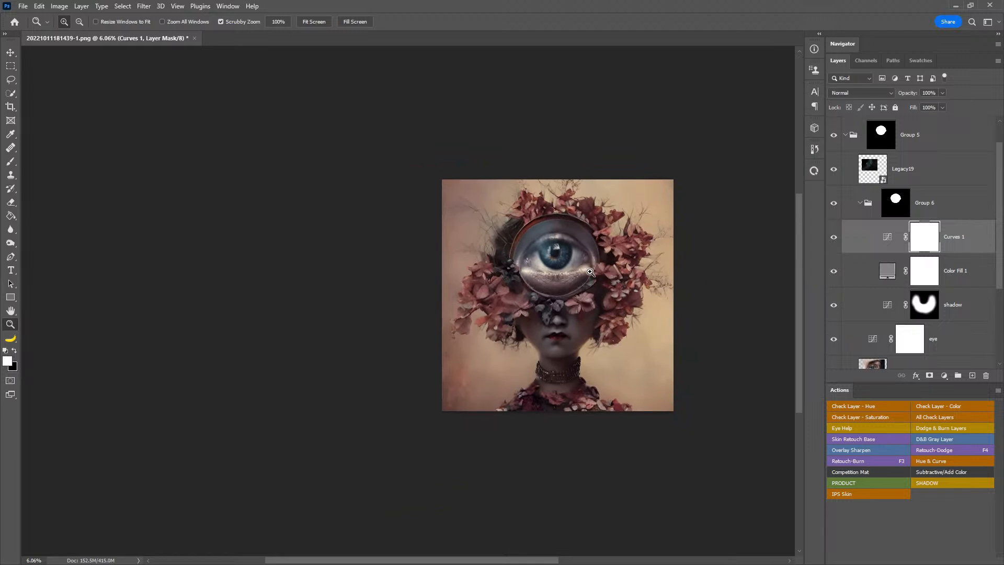
drag(585, 273, 618, 260)
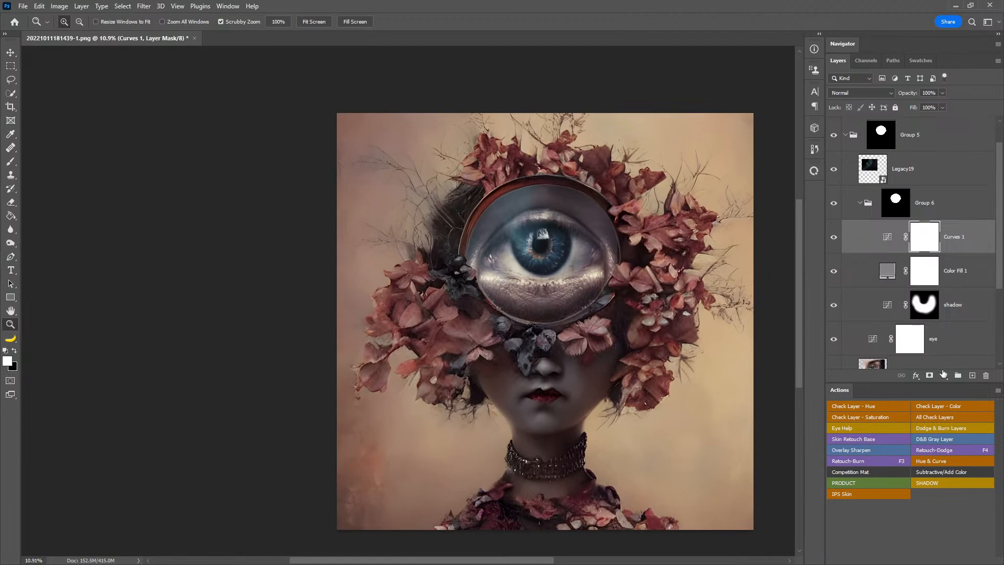
click(944, 373)
click(947, 473)
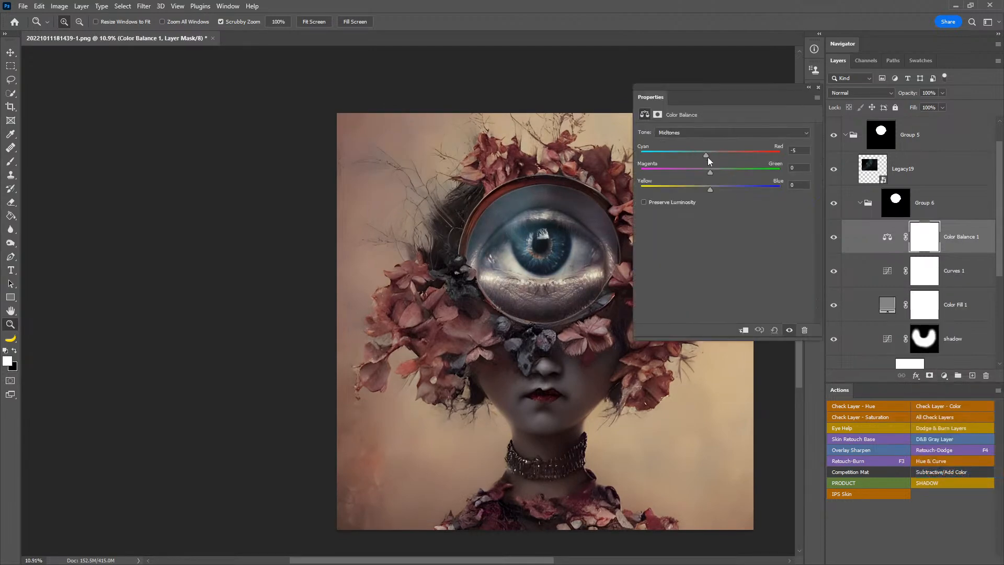
drag(721, 160, 712, 178)
- Shift the Color Balance shadows to red +9 and toward blue, review the other tone ranges, and close the settings
click(711, 132)
click(708, 141)
drag(703, 154, 713, 156)
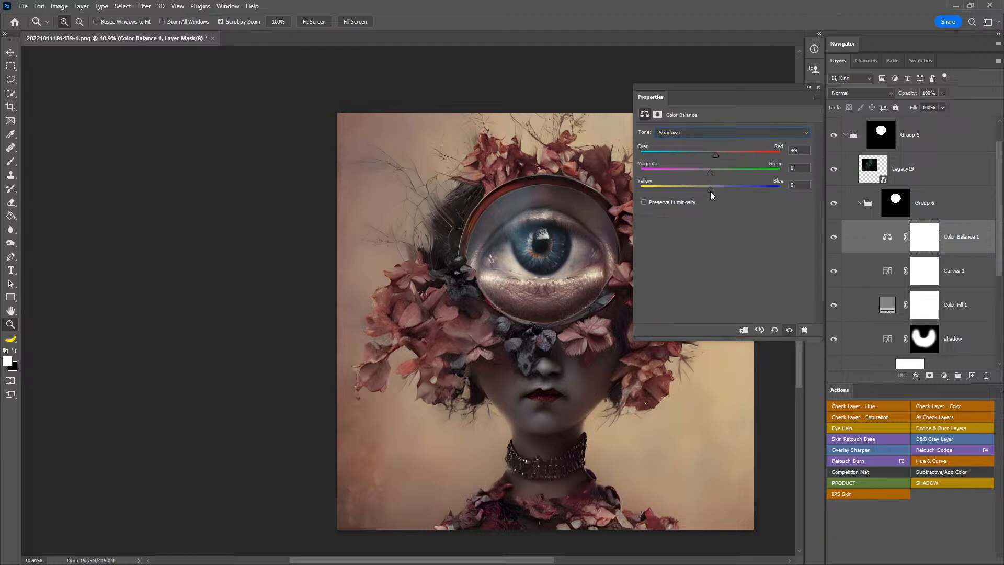
drag(709, 193, 719, 195)
click(726, 132)
click(691, 141)
click(708, 133)
click(706, 142)
click(818, 87)
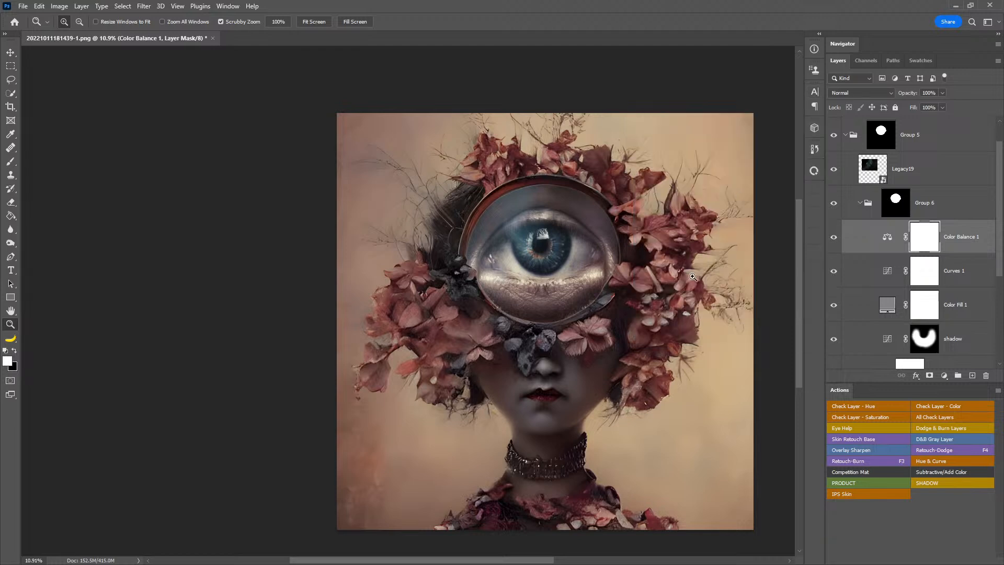
- Duplicate the Color Fill 1 copy eye layer beneath itself, hide the duplicate, and select the visible original
drag(594, 291, 863, 233)
scroll(972, 240, down, 4)
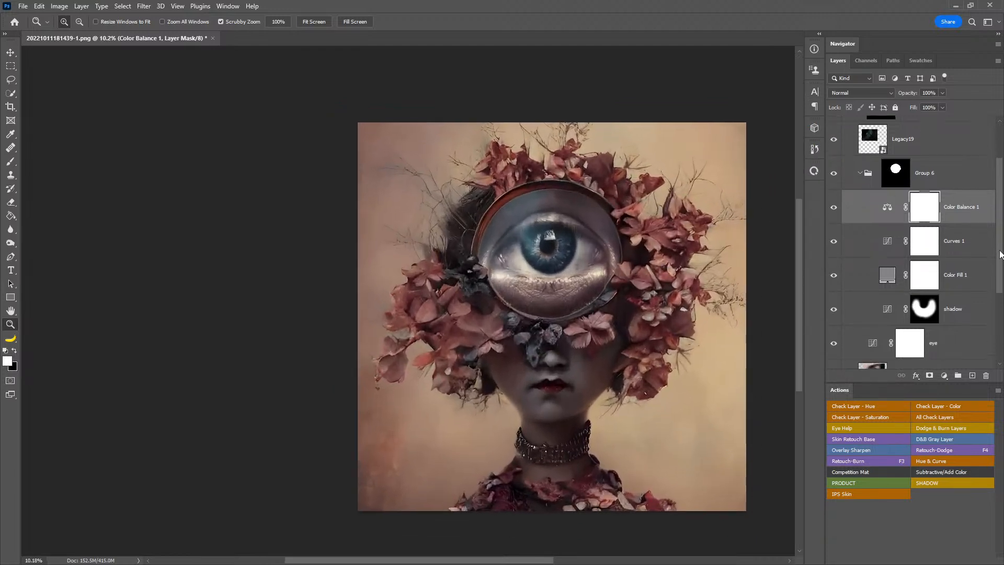
click(940, 258)
drag(939, 258, 877, 297)
click(833, 302)
click(941, 266)
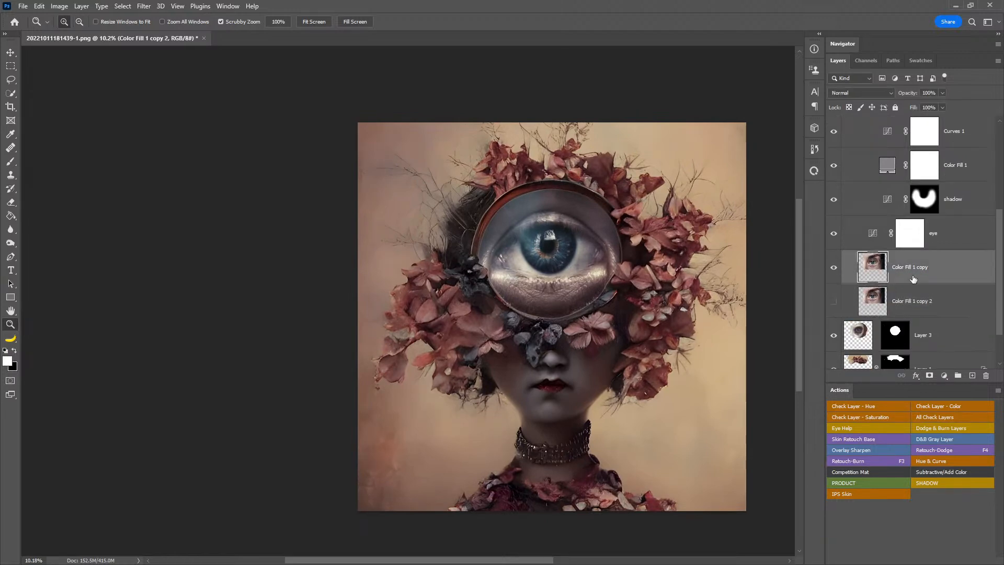
- Try a Gaussian Blur with a 3-pixel radius on the Color Fill 1 copy eye layer
click(144, 6)
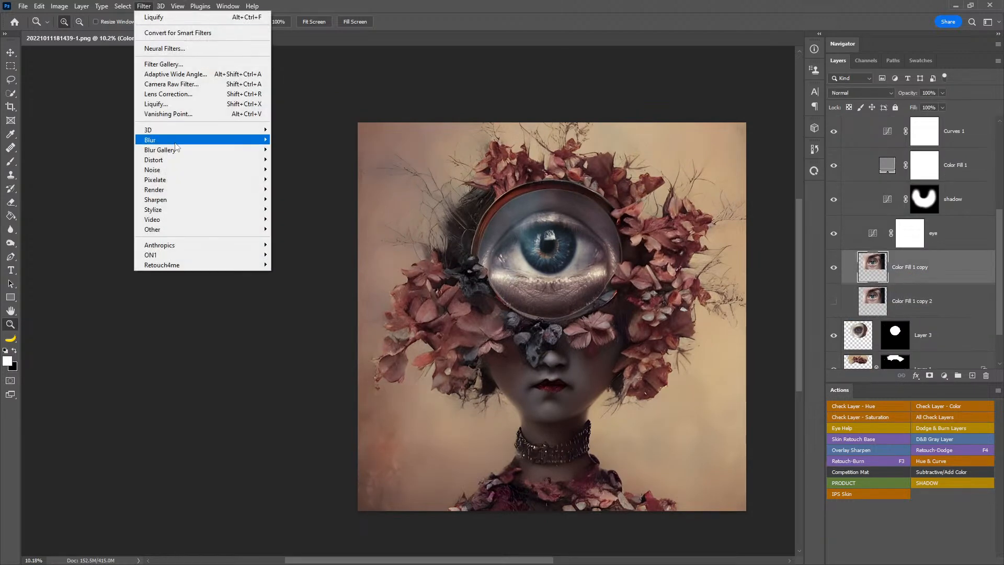
mouse_move(178, 140)
click(303, 181)
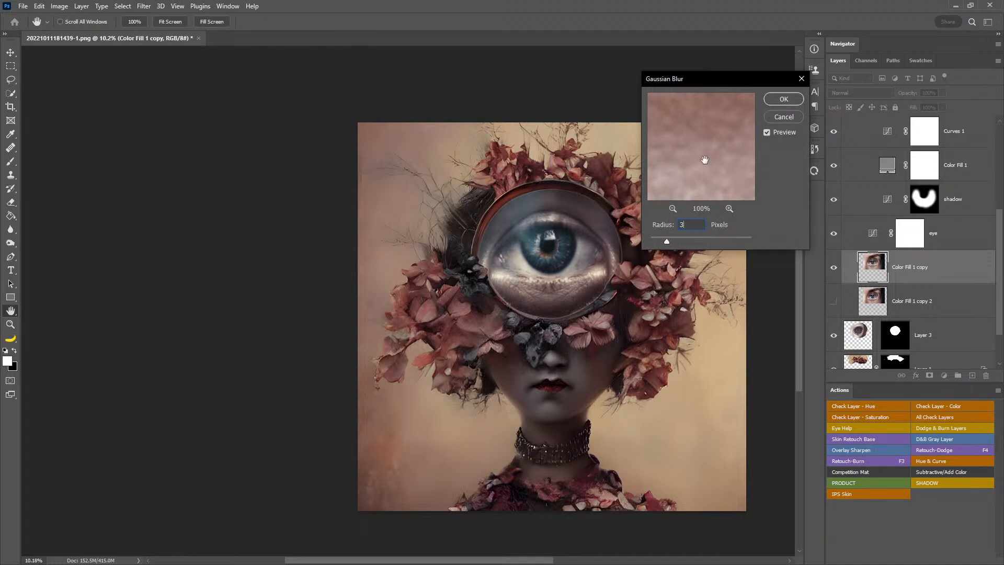
click(789, 118)
key(z)
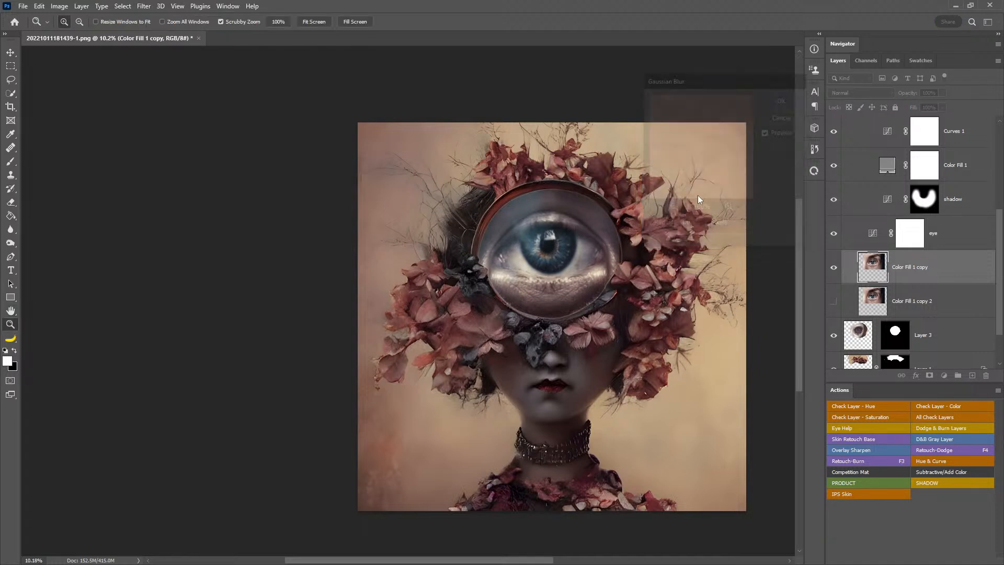
- Show the vespa texture layer at the top of the stack and select it
drag(573, 258, 694, 276)
scroll(960, 207, up, 3)
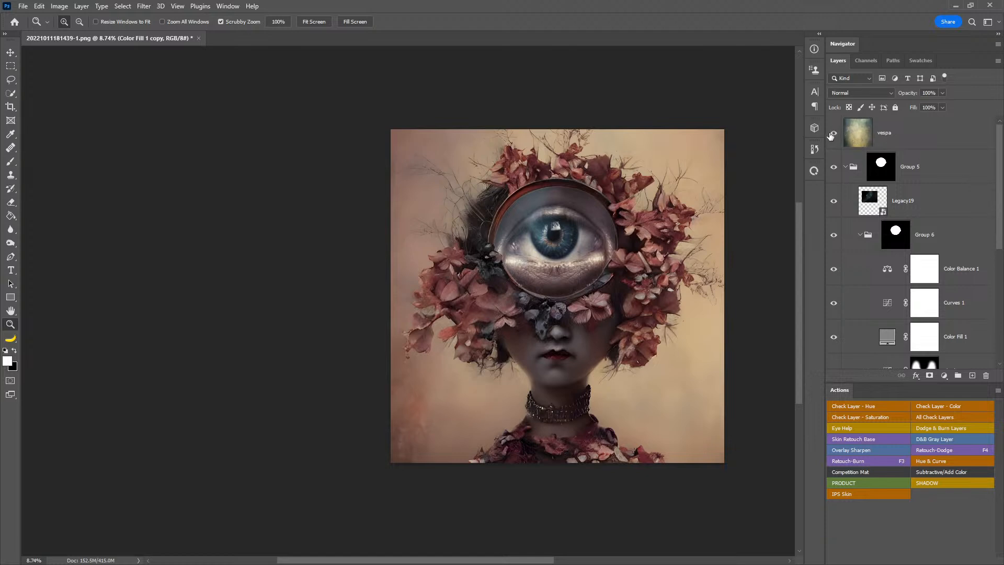
click(832, 135)
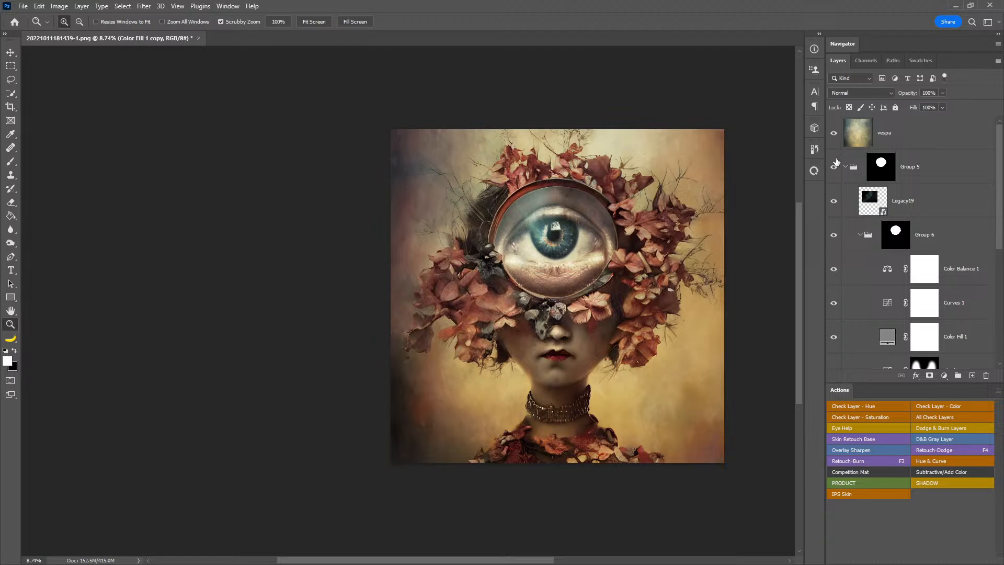
click(850, 140)
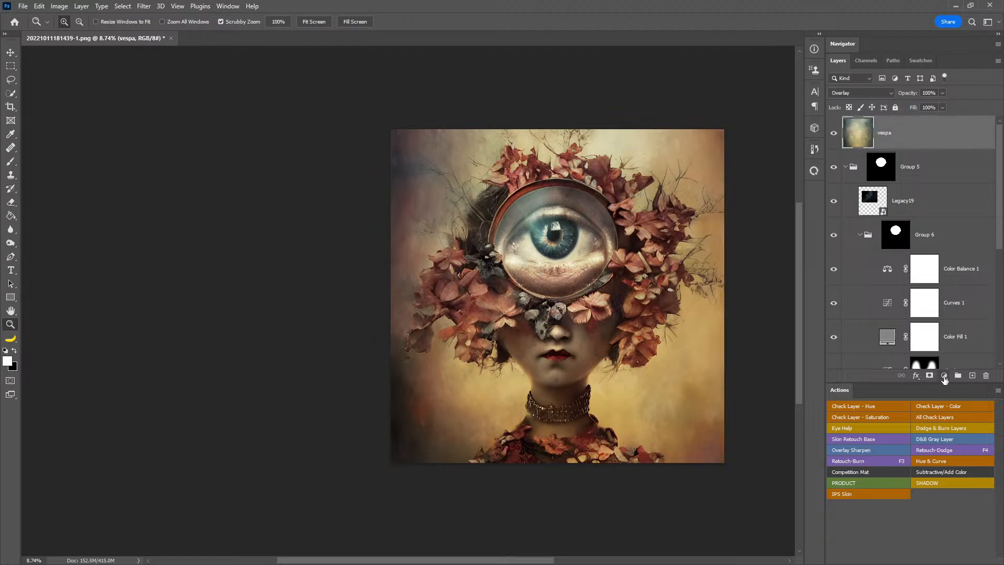
- Add a solid colour fill of #a5a5a5 above the vespa layer and set its blend mode to Hue
click(943, 376)
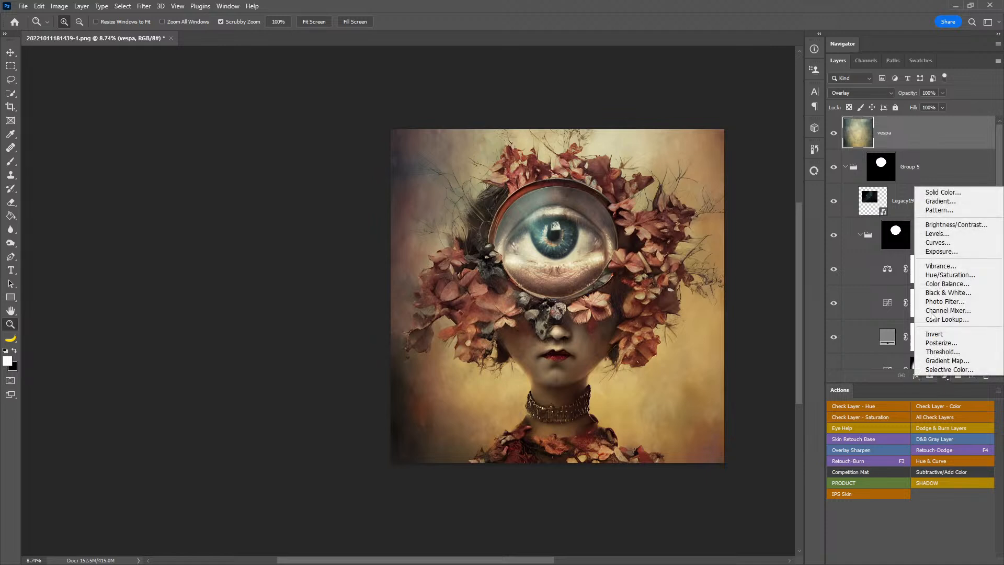
click(943, 191)
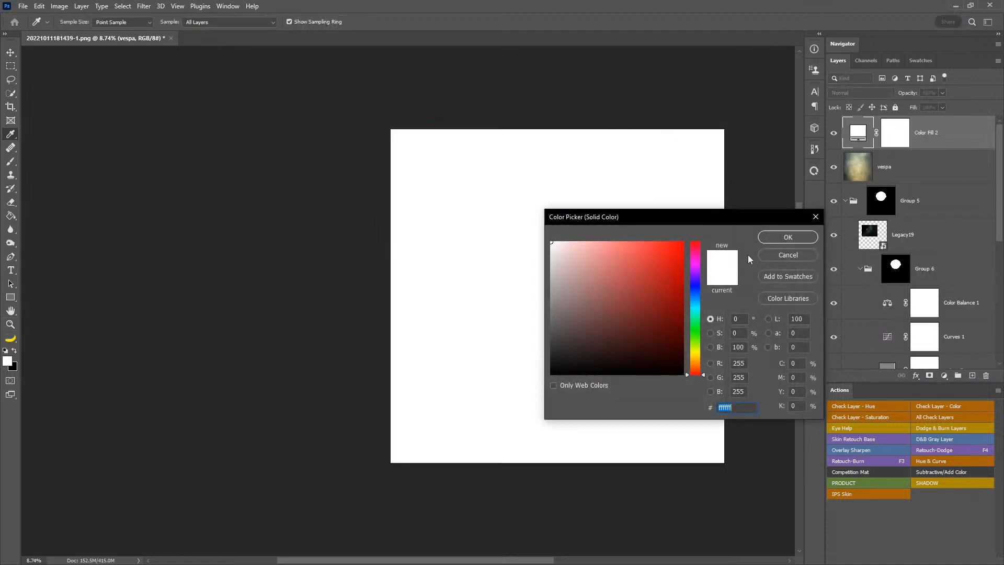
text(a5a5a5)
click(788, 238)
click(860, 92)
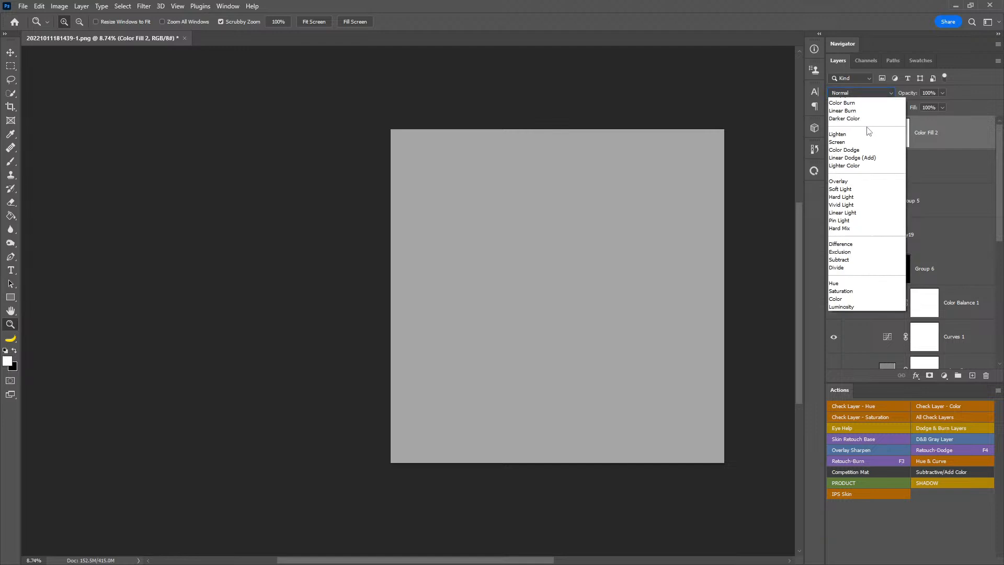
click(860, 322)
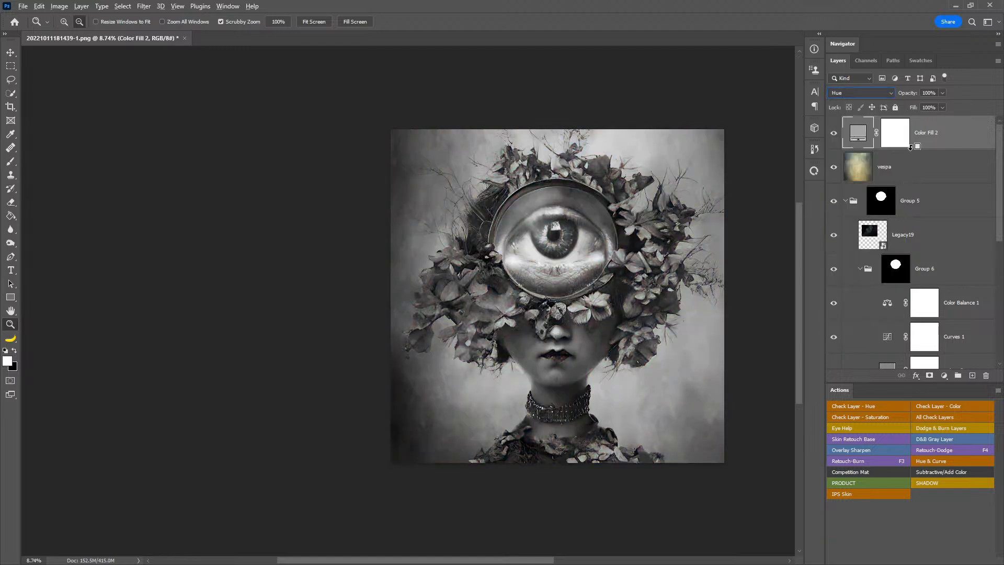
- Try clipping Color Fill 2 to the vespa layer, release the clip, and set the fill's opacity to 33%
alt+click(912, 150)
drag(909, 96, 901, 96)
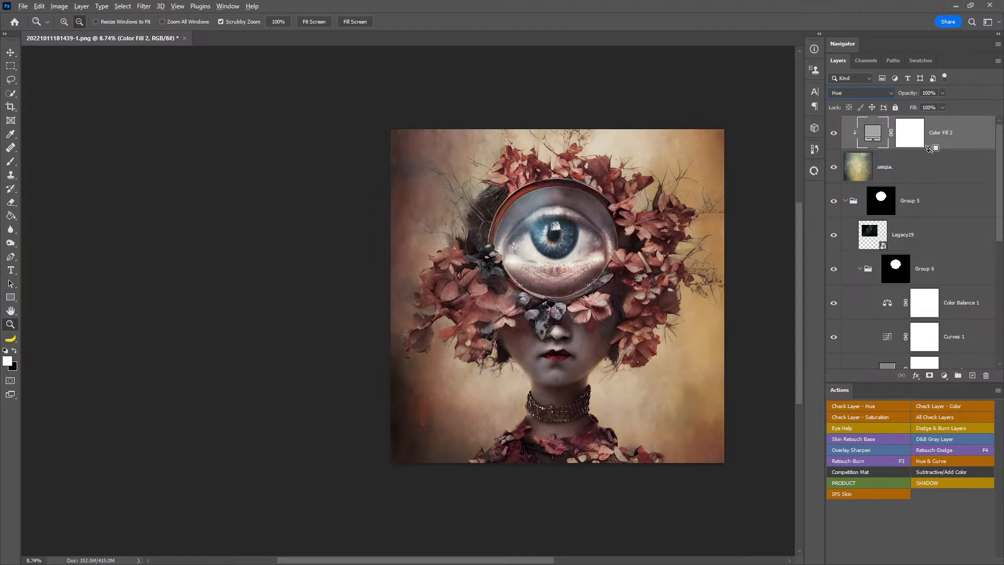
alt+click(928, 150)
drag(904, 97, 873, 95)
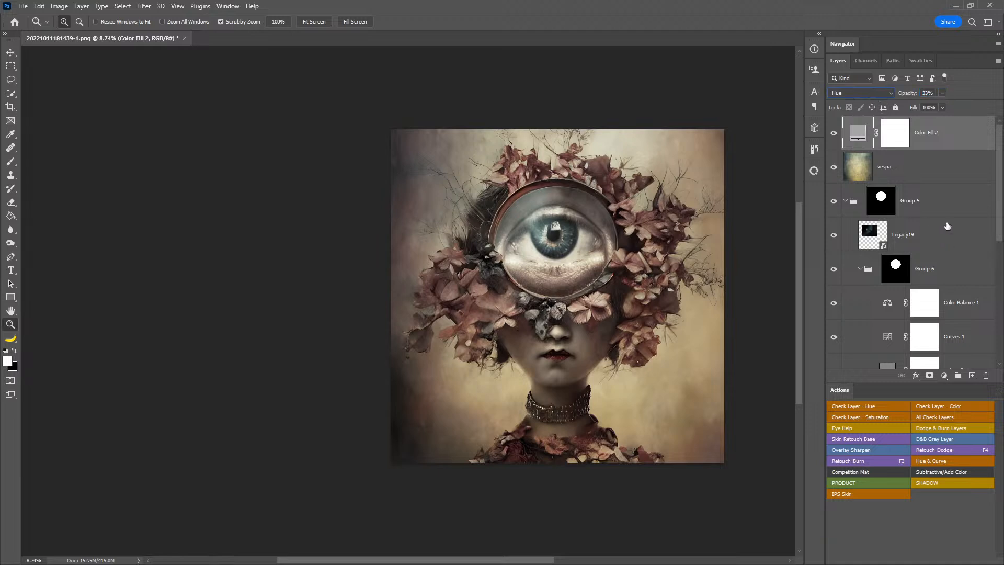
- Add a Hue/Saturation adjustment clipped to the vespa layer, with Hue at -14 and Lightness at -13
click(943, 375)
click(948, 462)
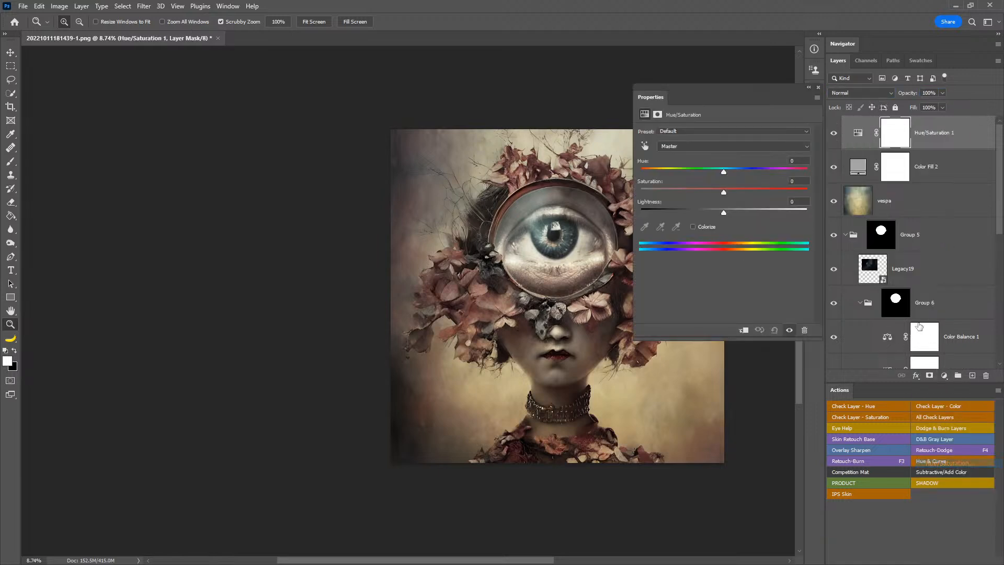
drag(928, 144, 926, 188)
alt+click(927, 183)
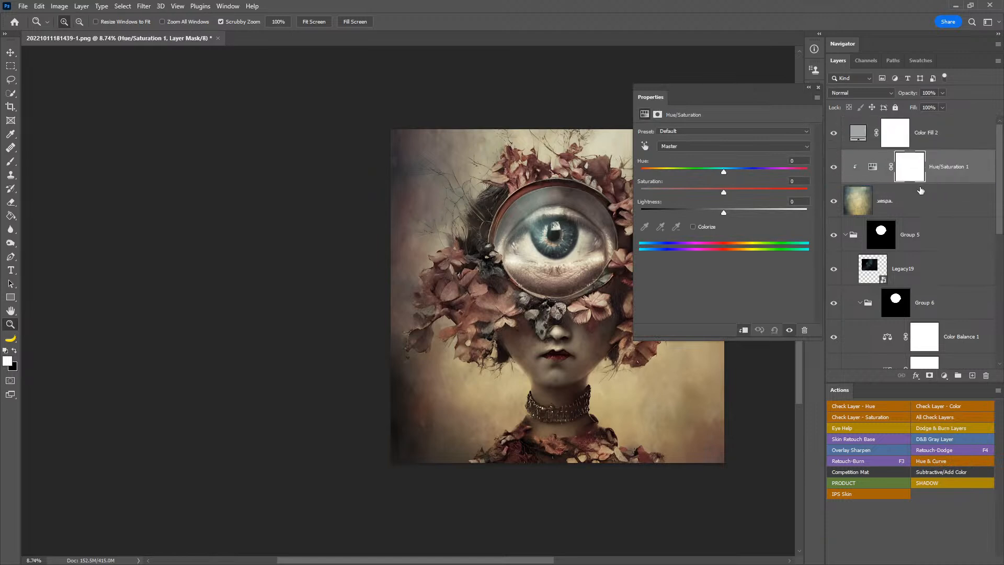
drag(723, 172, 715, 212)
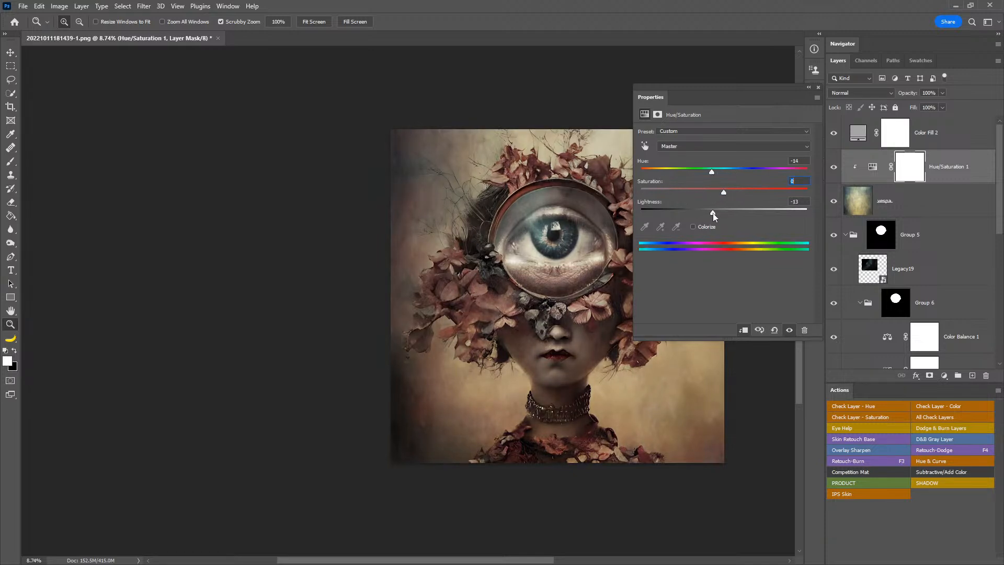
click(818, 88)
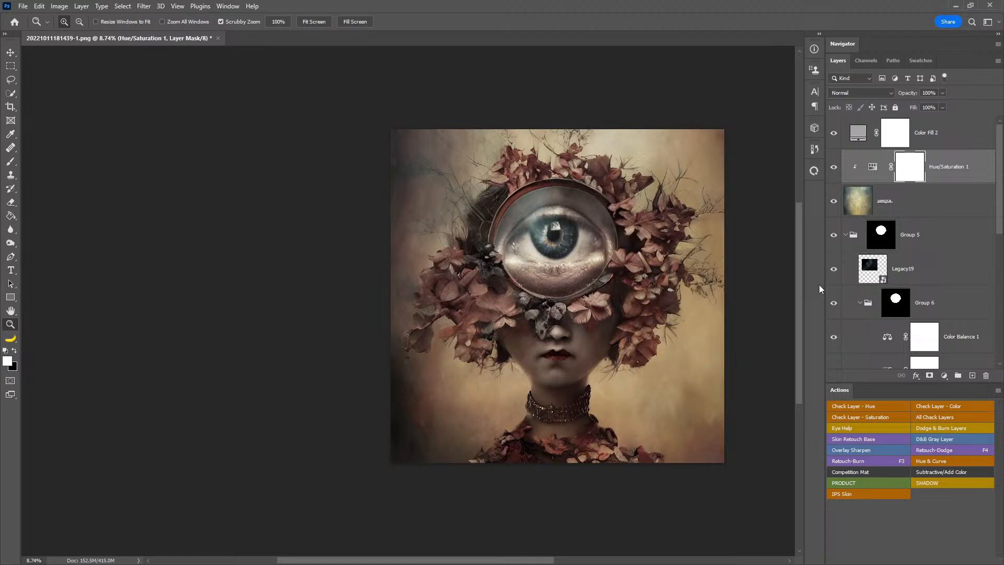
- Delete the hidden Color Fill 1 copy 2 layer and compare the composite with the Background layer alone
drag(999, 214, 986, 324)
click(952, 293)
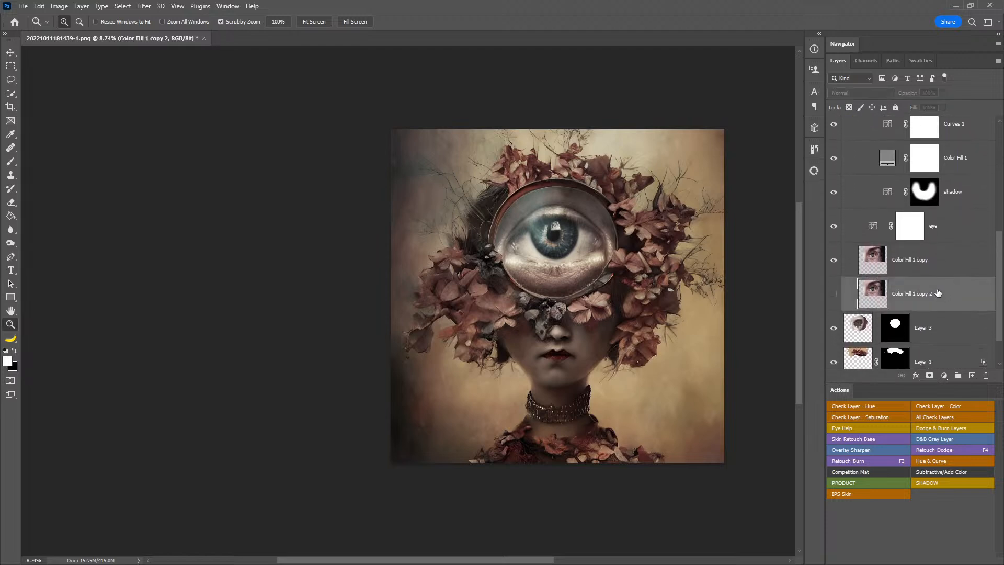
key(Delete)
mouse_move(996, 280)
mouse_down()
mouse_move(997, 269)
mouse_move(996, 291)
mouse_up()
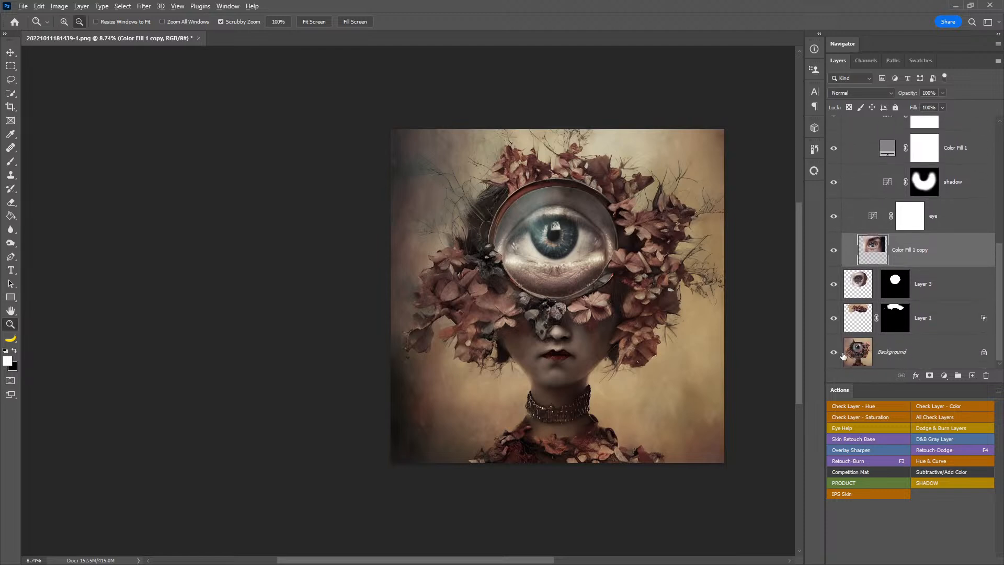
alt+click(833, 352)
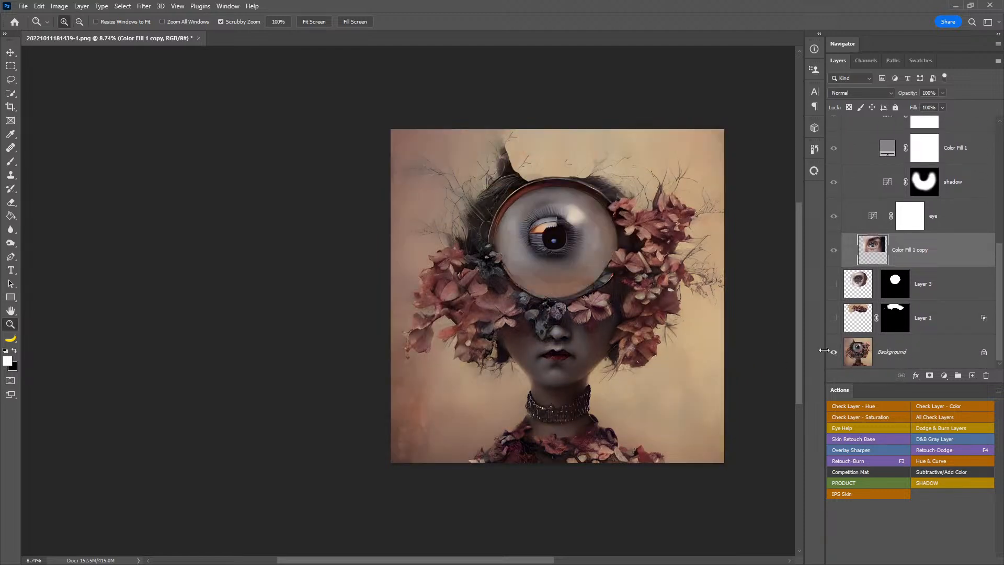
alt+click(833, 353)
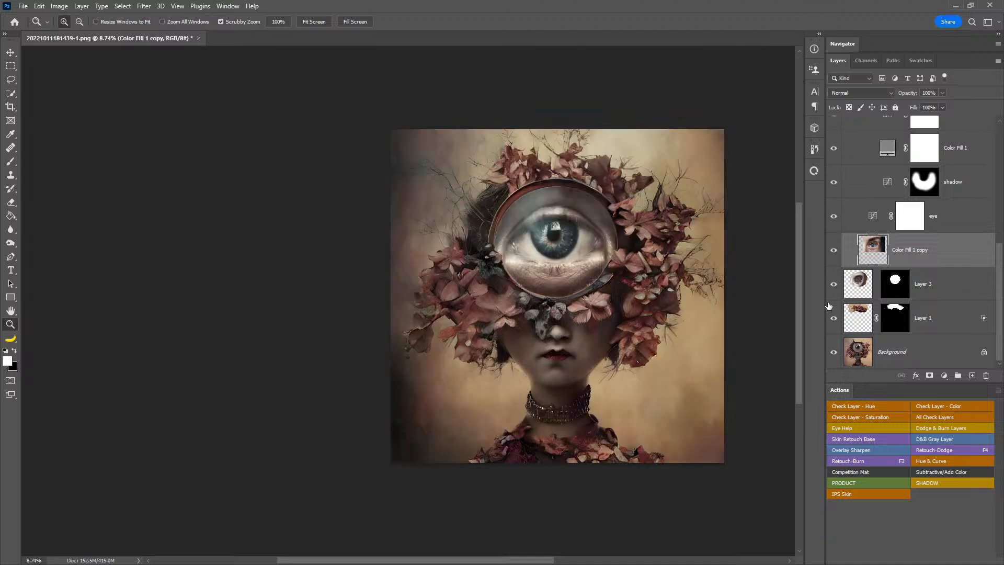
- Add a grey Dodge&Burn layer above Color Fill 2 with its ready-made action and set the blend mode to Overlay
scroll(992, 143, up, 5)
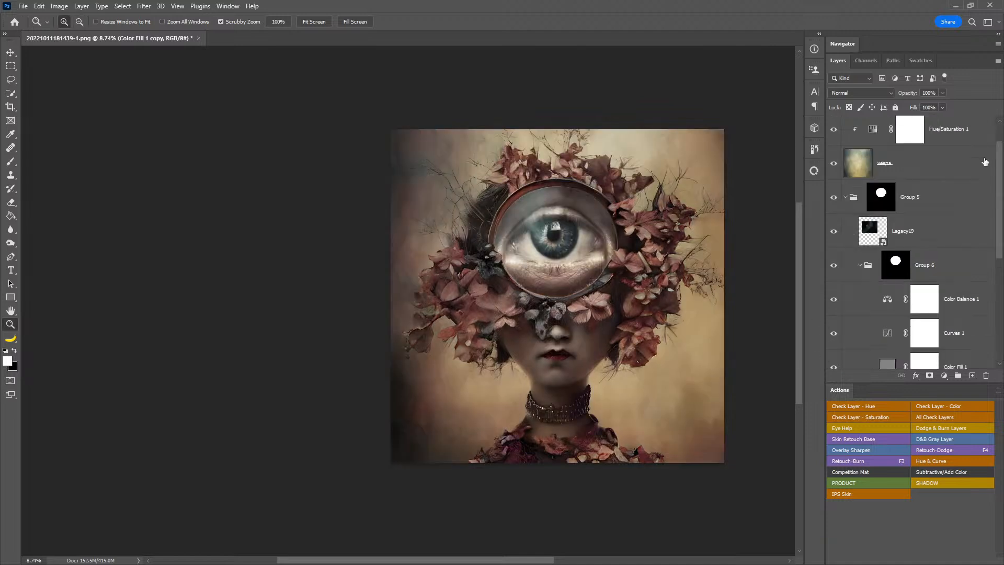
scroll(992, 136, up, 1)
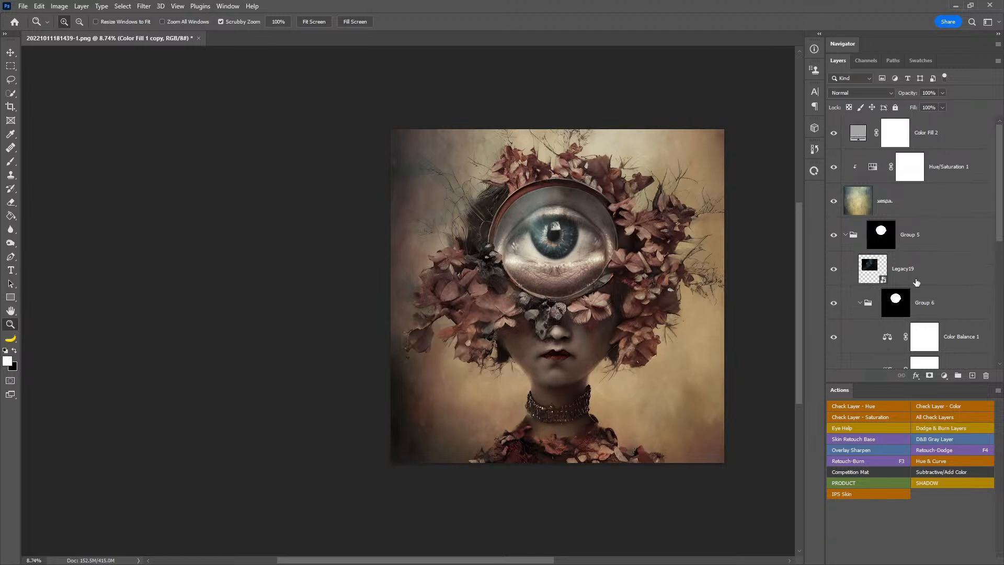
click(947, 137)
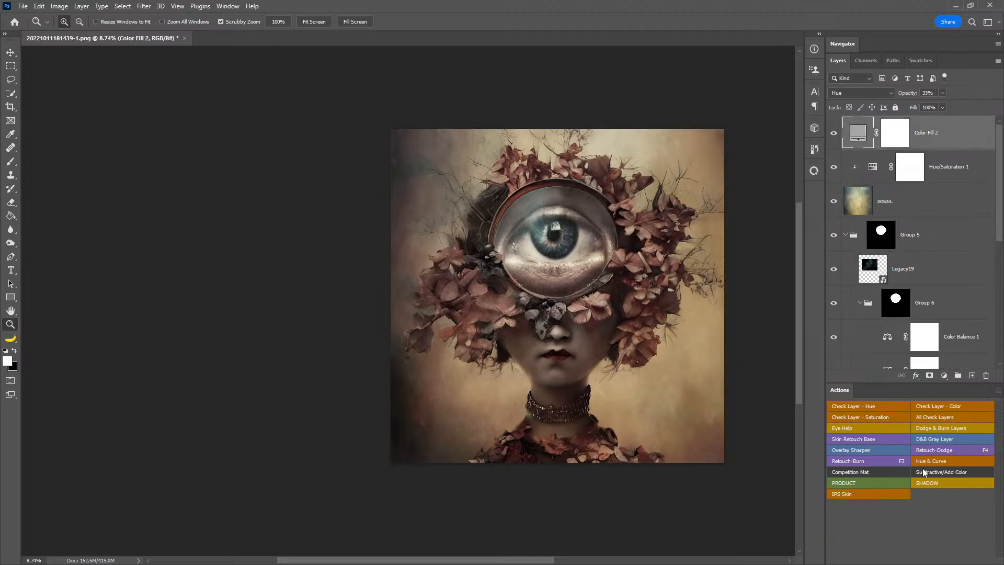
click(931, 449)
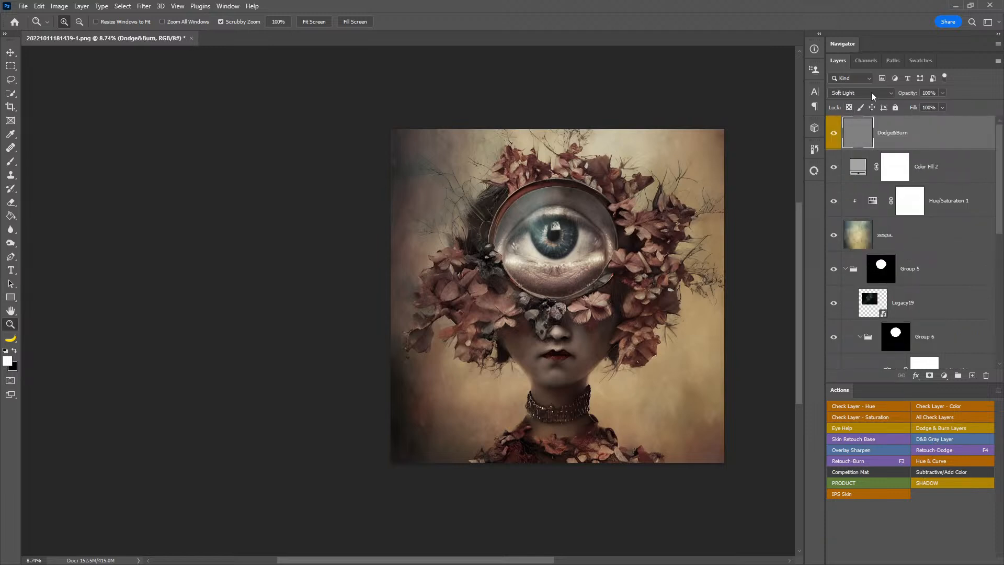
click(870, 93)
click(839, 219)
- Dodge and burn the lips on the Dodge&Burn layer with a small soft brush at 1% flow
mouse_move(580, 345)
mouse_down()
mouse_move(577, 366)
mouse_move(600, 368)
mouse_move(582, 327)
mouse_up()
key(b)
alt+right_click(531, 341)
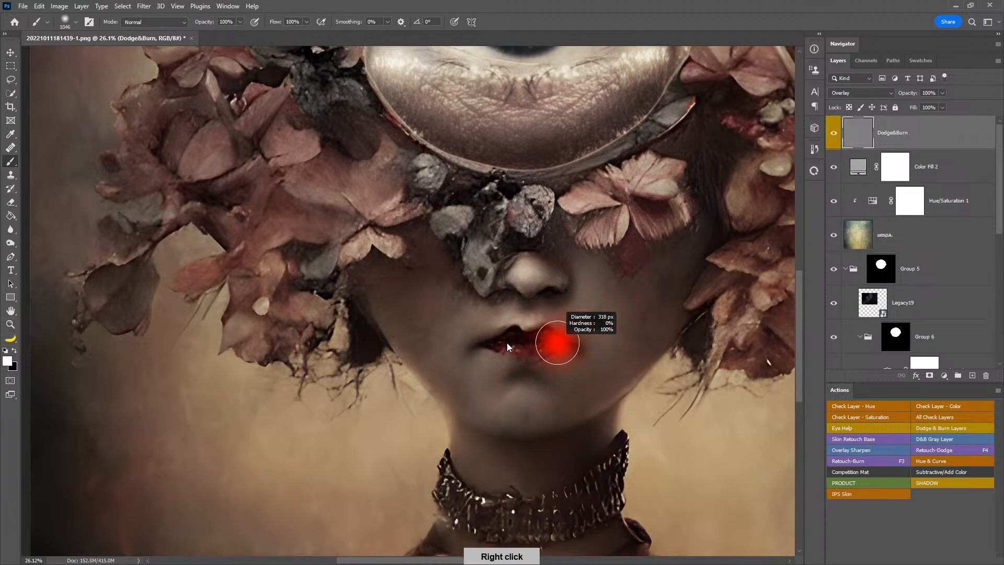
double_click(292, 21)
text(1)
alt+right_click(529, 334)
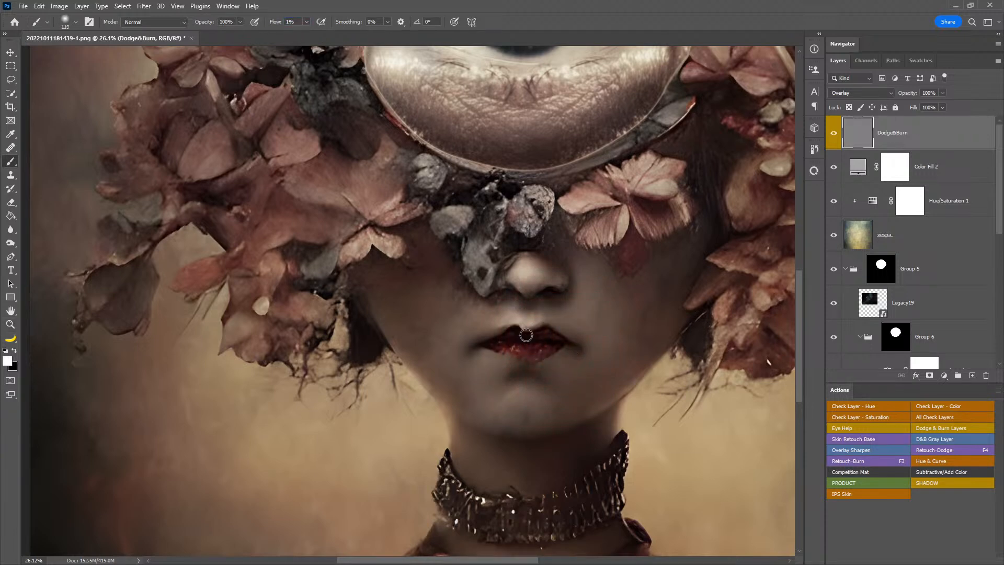
key(x)
key(x)
alt+right_click(533, 353)
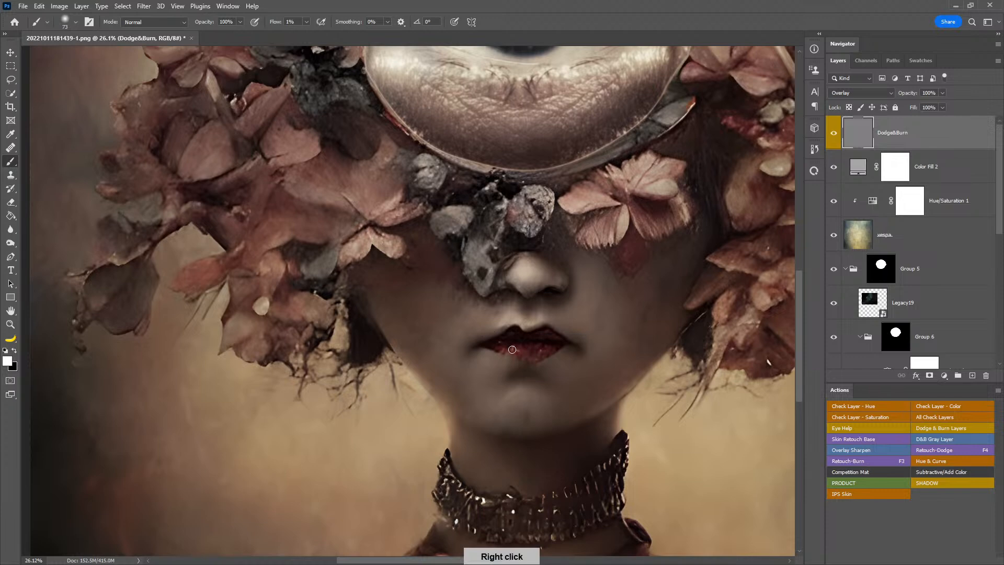
- Brush subtle light and shadow onto the chin, cheeks and nose, varying the brush size for each area
alt+right_click(546, 387)
key(x)
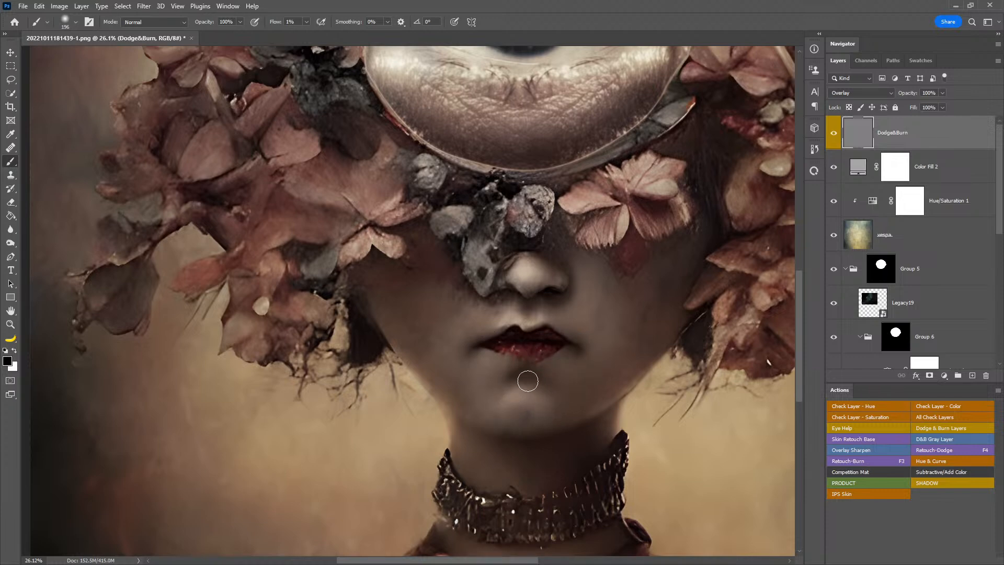
key(x)
alt+right_click(601, 312)
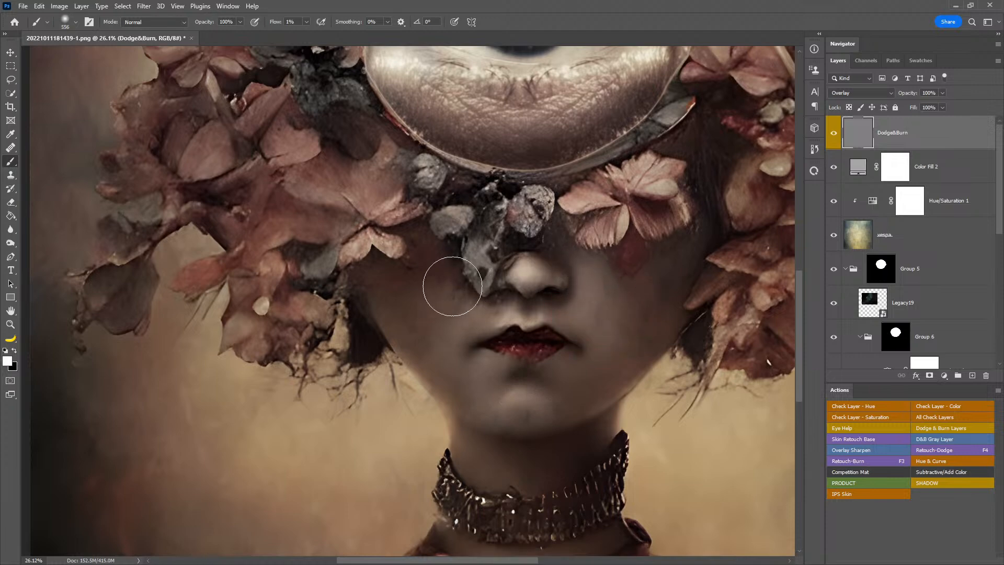
alt+right_click(554, 249)
key(x)
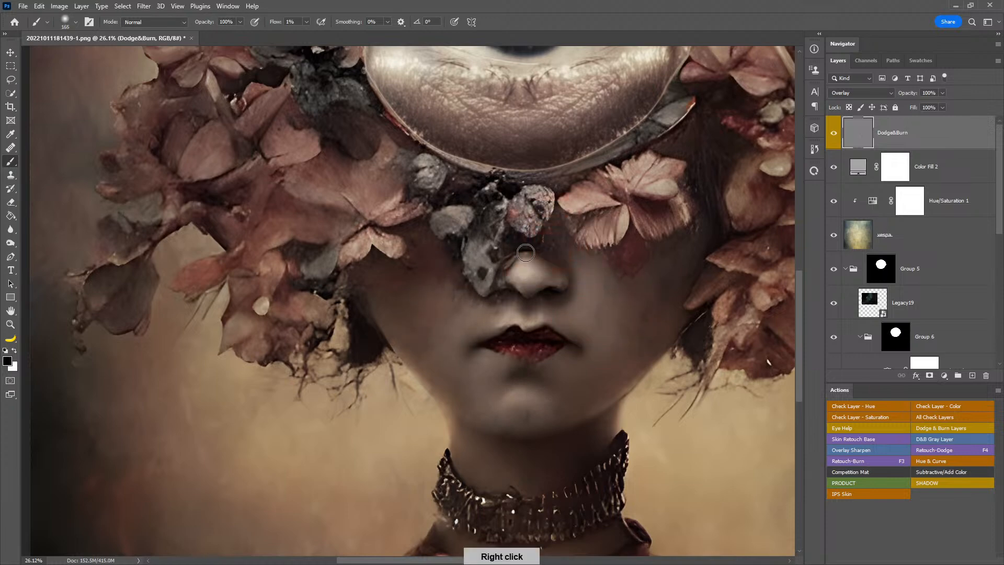
- Continue dodging and burning around the lens eye and face, alternating white and black and undoing one unwanted stroke
mouse_move(585, 258)
mouse_down()
mouse_move(546, 451)
mouse_move(557, 491)
mouse_up()
key(x)
alt+right_click(523, 319)
mouse_move(599, 280)
mouse_down()
mouse_move(533, 303)
mouse_move(478, 307)
mouse_move(590, 286)
mouse_move(528, 312)
mouse_move(511, 306)
mouse_move(534, 297)
mouse_move(489, 305)
mouse_move(531, 310)
mouse_move(483, 306)
mouse_up()
key(x)
key(x)
key(ctrl+z)
key(x)
mouse_move(579, 322)
mouse_down()
mouse_move(557, 305)
mouse_move(595, 286)
mouse_move(598, 295)
mouse_move(553, 301)
mouse_up()
drag(362, 268, 351, 271)
mouse_move(531, 340)
mouse_down()
mouse_move(567, 330)
mouse_move(532, 351)
mouse_up()
mouse_move(578, 296)
mouse_down()
mouse_move(568, 298)
mouse_move(598, 288)
mouse_move(570, 302)
mouse_up()
mouse_move(488, 296)
mouse_down()
mouse_move(464, 273)
mouse_move(501, 252)
mouse_move(506, 223)
mouse_move(473, 250)
mouse_move(506, 227)
mouse_move(577, 237)
mouse_move(533, 222)
mouse_move(562, 217)
mouse_move(618, 239)
mouse_move(585, 237)
mouse_move(615, 303)
mouse_move(607, 331)
mouse_move(615, 272)
mouse_move(619, 298)
mouse_up()
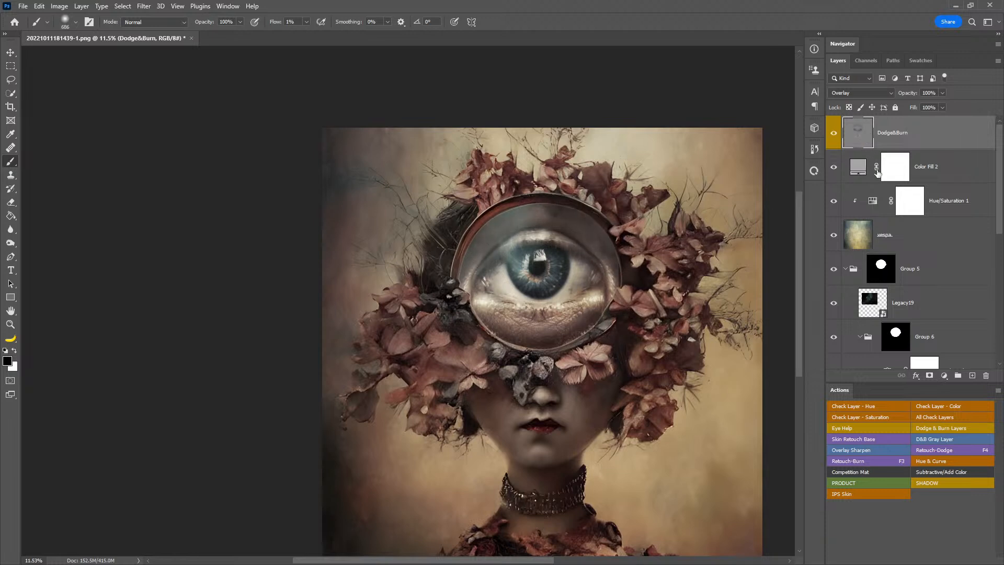
- Move Color Fill 2 into Group 5 above Legacy19 and place a copy at 28% opacity above the Dodge&Burn layer
drag(997, 198, 995, 290)
drag(998, 272, 995, 191)
click(948, 168)
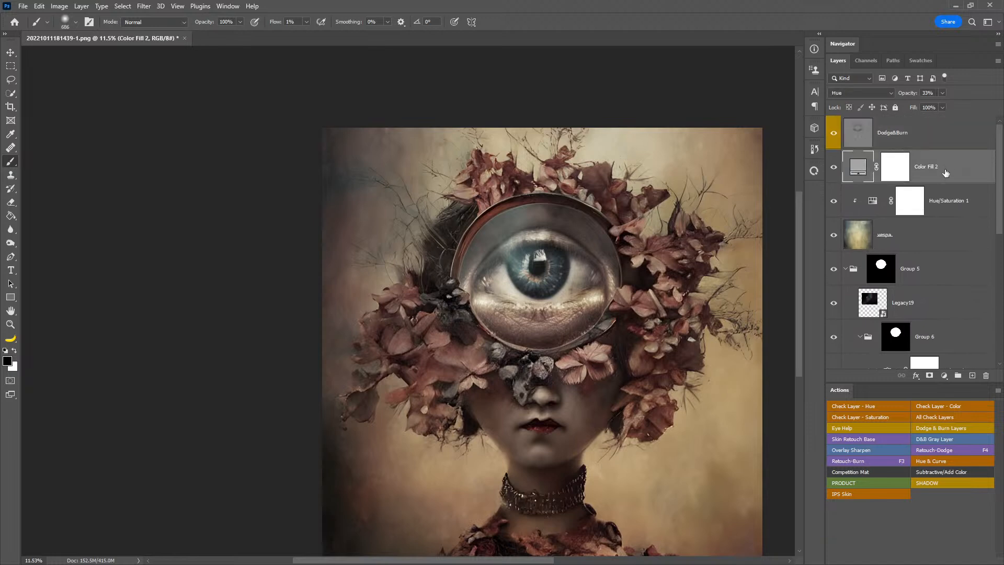
drag(910, 95, 903, 95)
drag(951, 180, 867, 281)
drag(910, 95, 908, 98)
drag(945, 275, 950, 129)
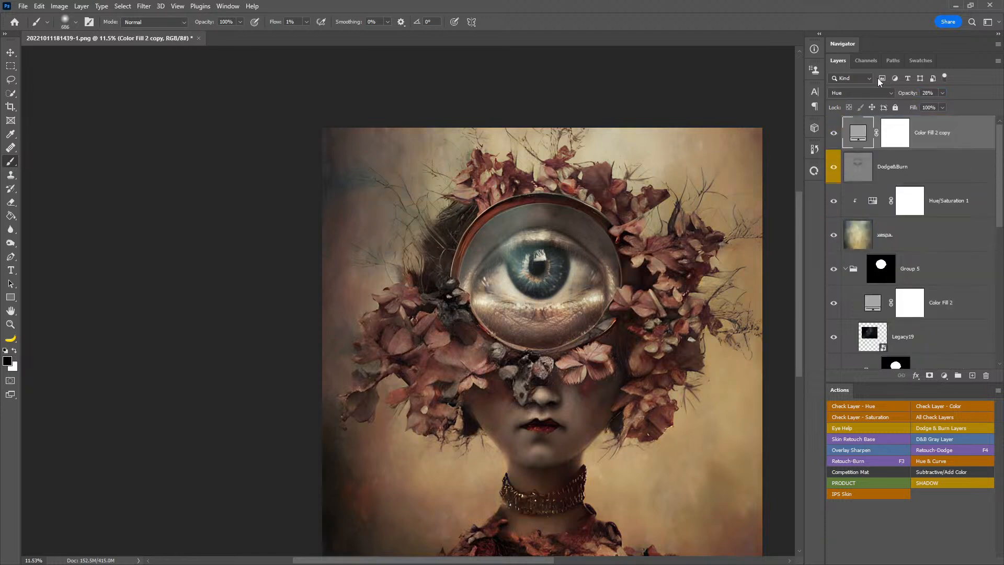
- Reduce the Color Fill 2 copy layer's opacity to 8%
drag(910, 96, 897, 97)
key(ctrl+space)
drag(656, 207, 714, 239)
- Select Layer 1's mask, shrink the brush, and hide and reshow Layer 1 to check the flowers it adds
scroll(984, 340, down, 5)
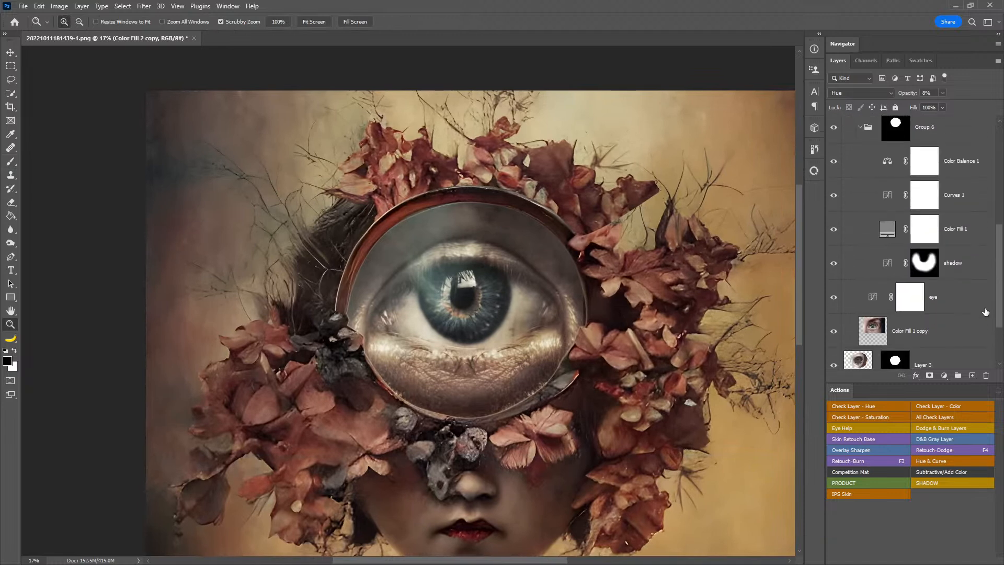
scroll(984, 340, down, 1)
click(897, 320)
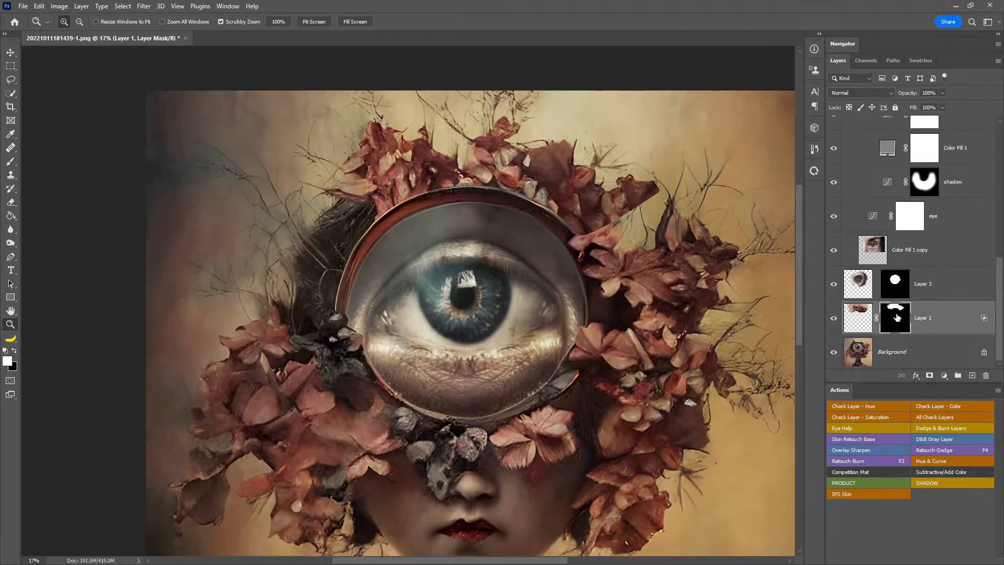
key(b)
alt+right_click(653, 211)
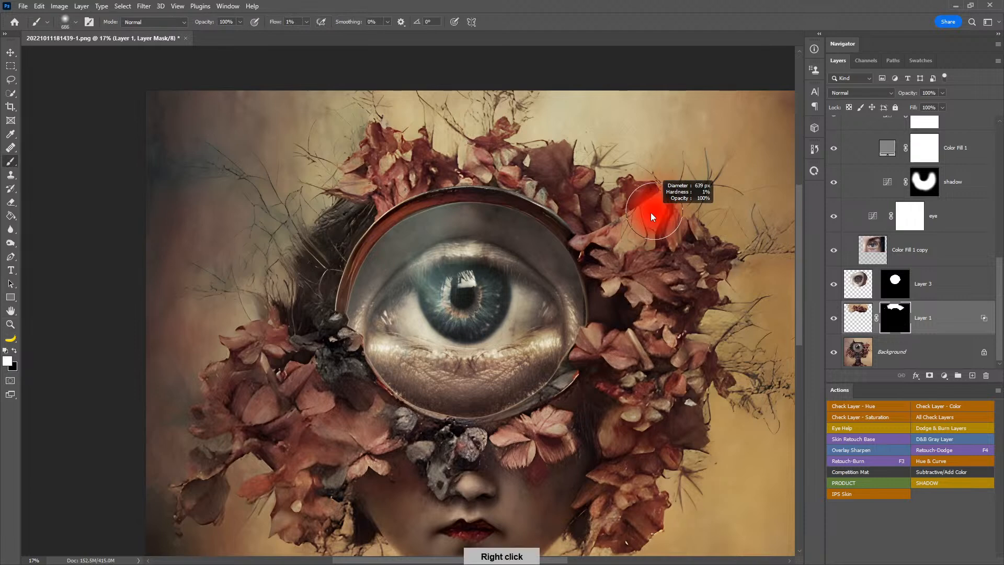
key(x)
key(x)
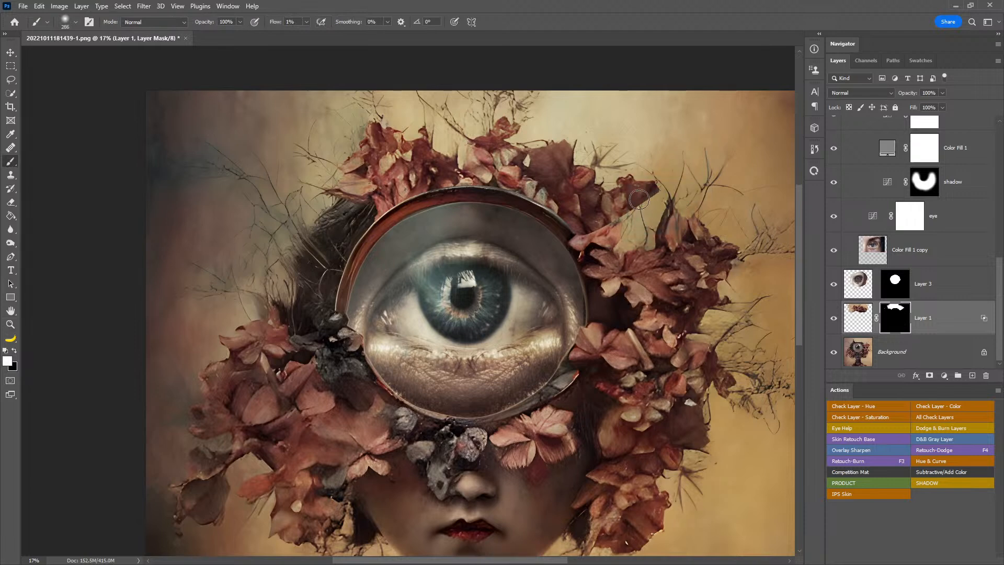
click(833, 318)
click(833, 318)
- Mask out Layer 1's pointed flower tip at the lens's upper right with a small soft black brush at 100% flow
drag(275, 22, 334, 24)
alt+right_click(585, 256)
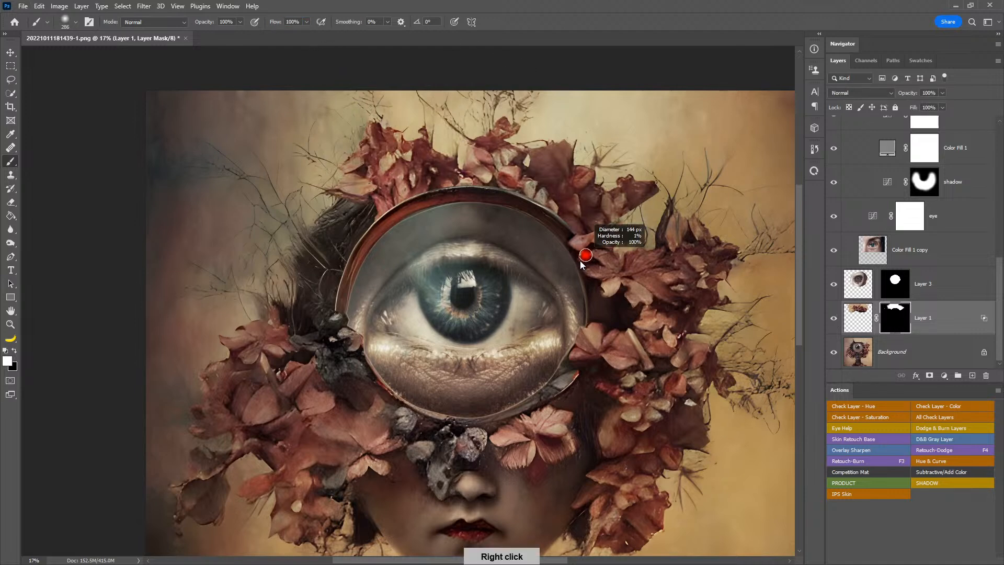
key(x)
mouse_move(585, 229)
mouse_down()
mouse_move(609, 233)
mouse_move(626, 210)
mouse_move(621, 188)
mouse_move(642, 189)
mouse_move(628, 177)
mouse_move(595, 364)
mouse_move(604, 228)
mouse_up()
alt+right_click(630, 192)
key(x)
key(x)
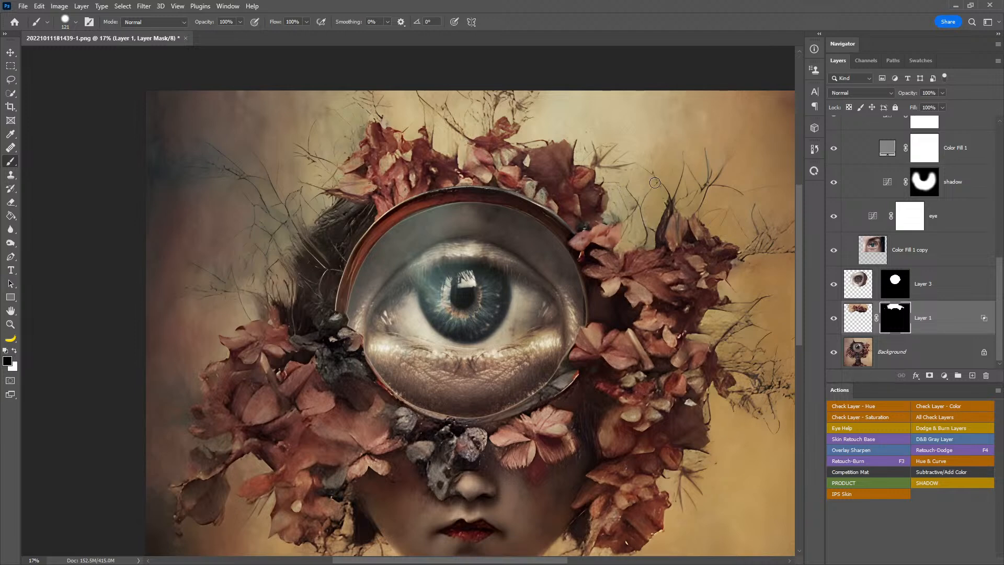
- Clean up the remaining petal edges beside the lens on Layer 1's mask with a black brush of about 62 px
alt+right_click(620, 206)
key(z)
drag(617, 191, 626, 213)
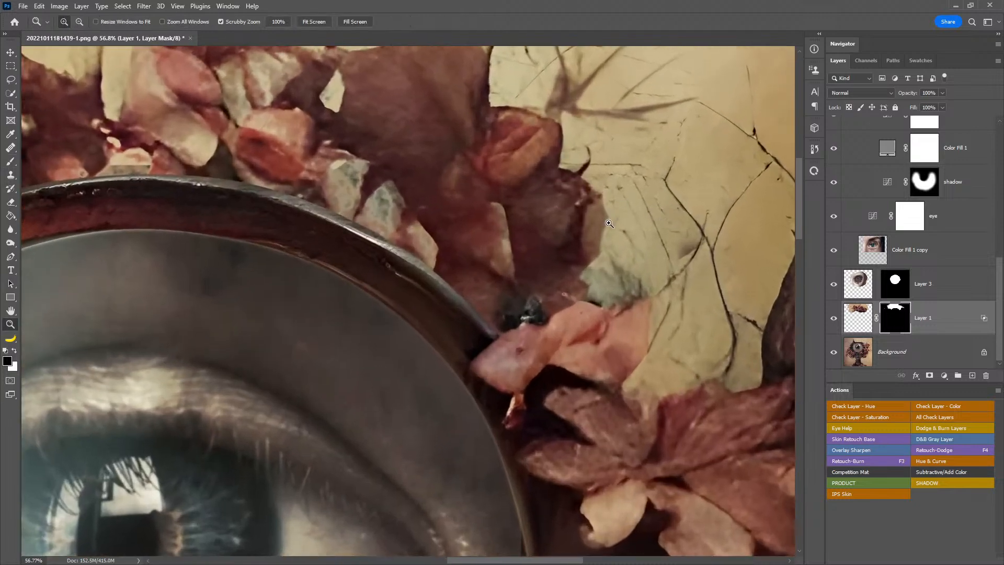
key(b)
alt+right_click(612, 219)
drag(600, 209, 600, 261)
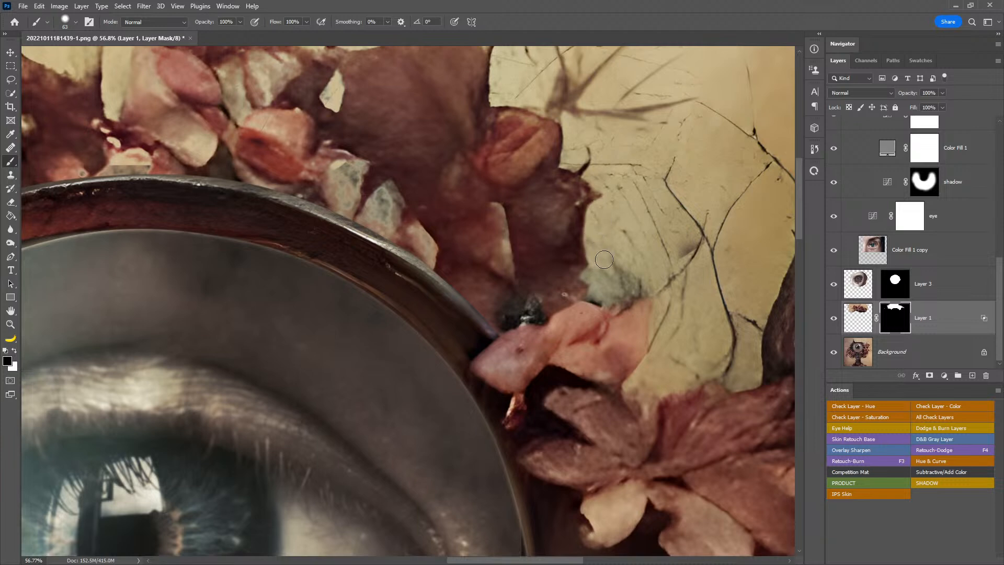
mouse_move(593, 164)
mouse_down()
mouse_move(581, 156)
mouse_move(580, 167)
mouse_up()
mouse_move(520, 222)
mouse_down()
mouse_move(618, 313)
mouse_move(568, 321)
mouse_up()
double_click(10, 311)
key(z)
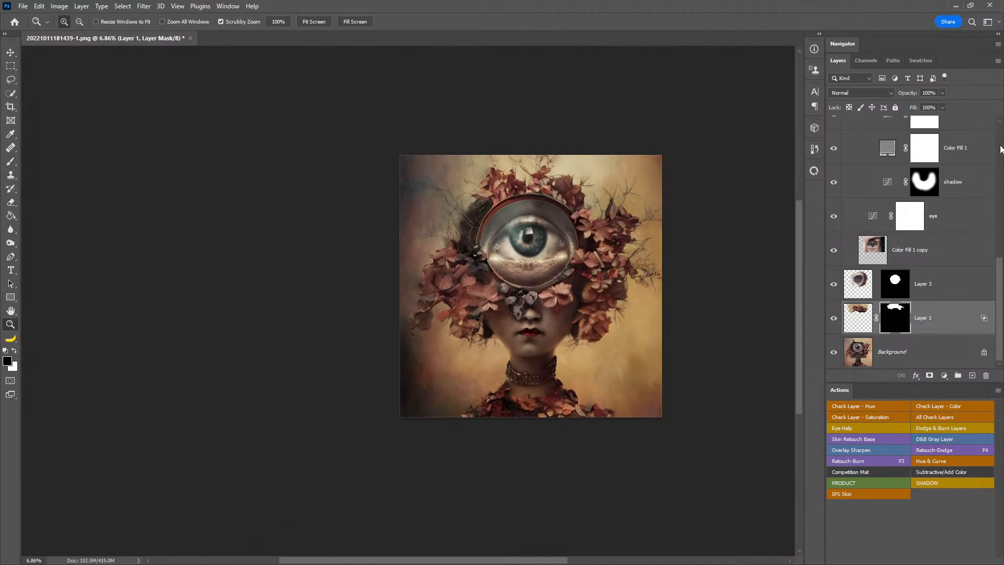
scroll(996, 162, up, 4)
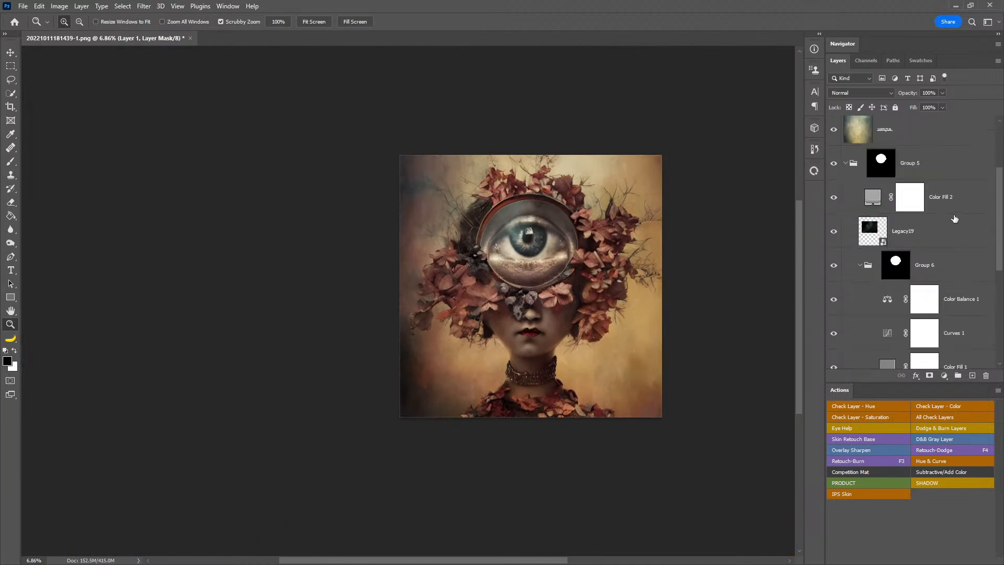
drag(999, 222, 995, 285)
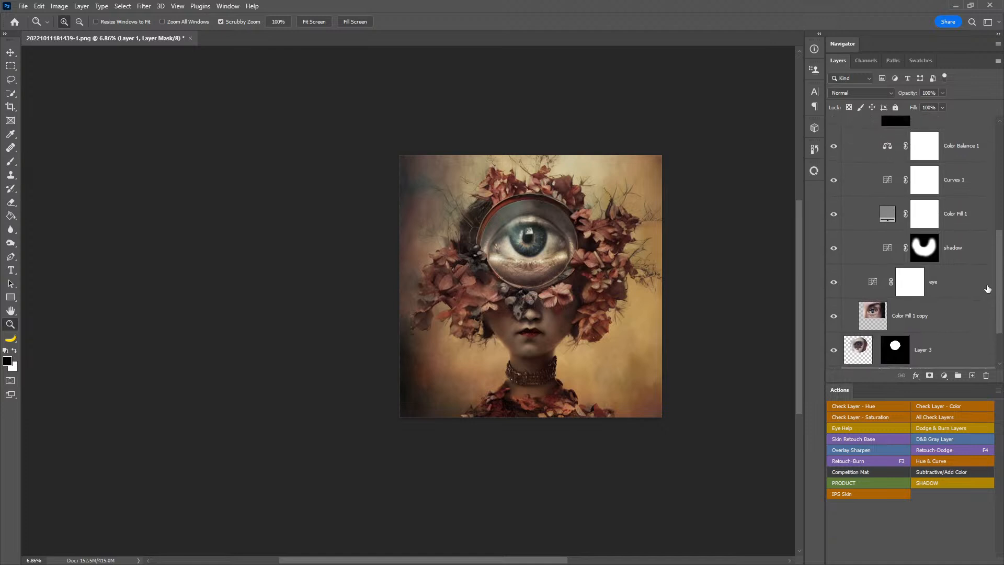
click(963, 289)
click(944, 375)
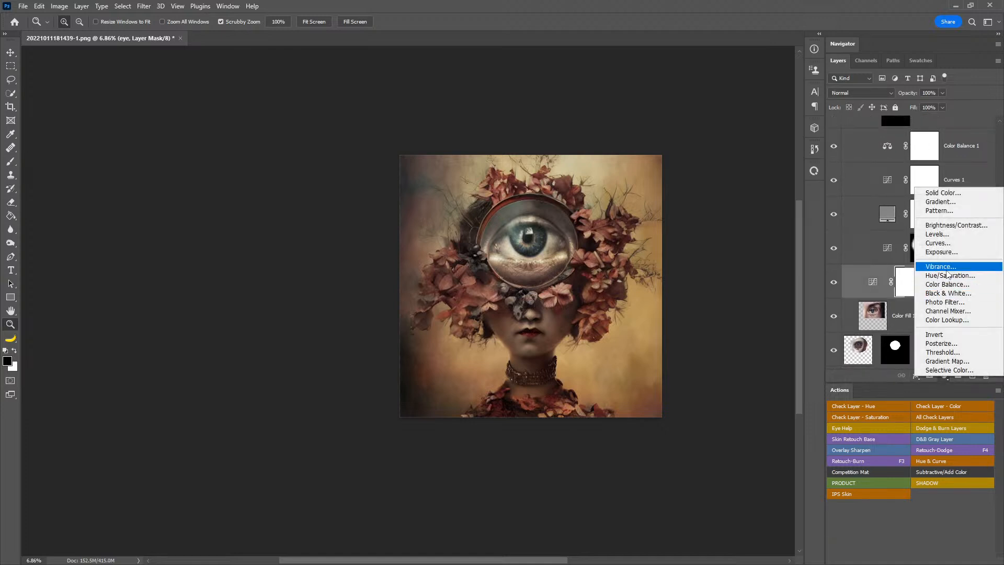
click(945, 275)
drag(952, 285, 984, 374)
- Add a Color Balance adjustment above the eye curves layer with midtones at -16 cyan-red, -12 magenta-green and -26 yellow-blue
click(944, 375)
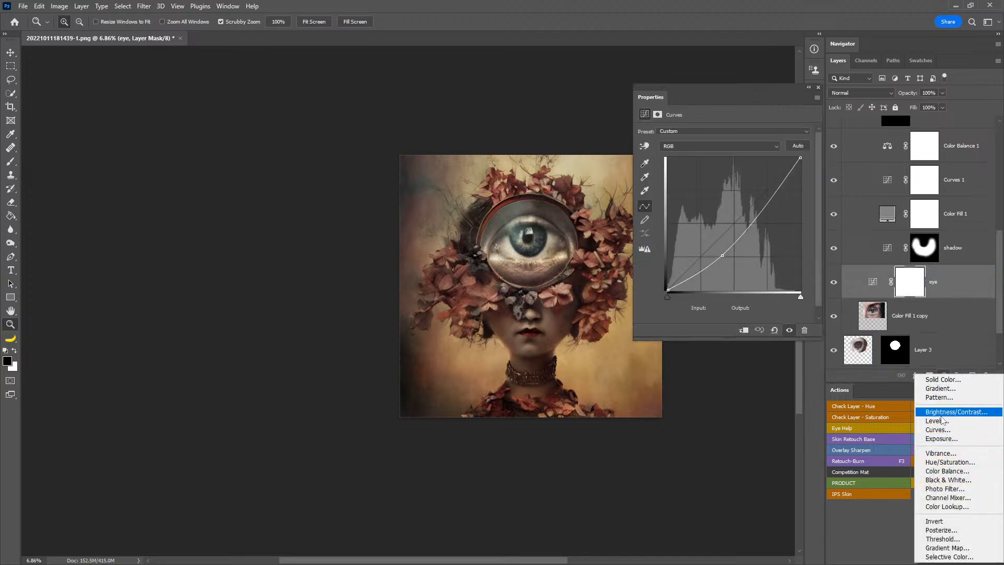
click(944, 471)
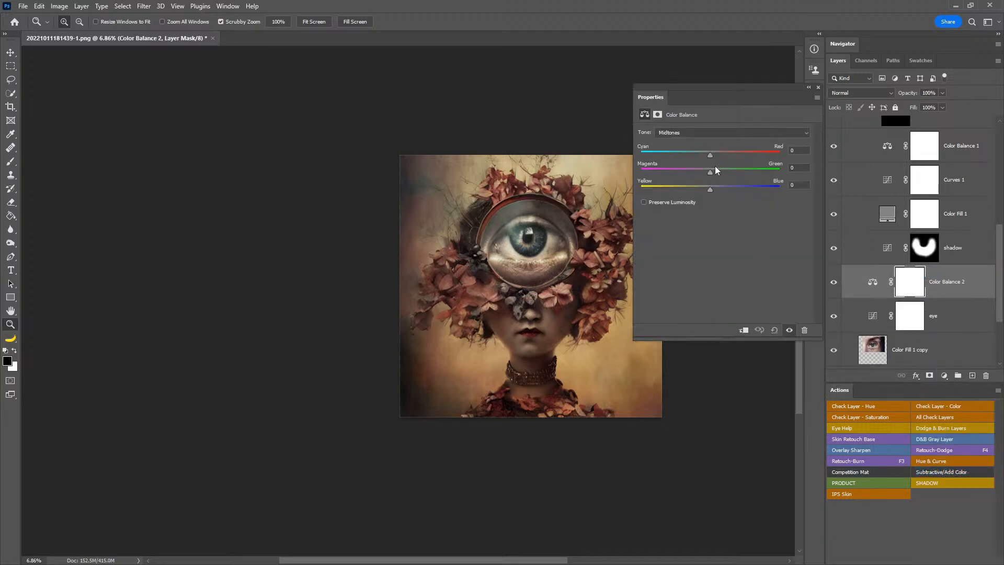
drag(708, 174, 695, 196)
drag(710, 156, 704, 160)
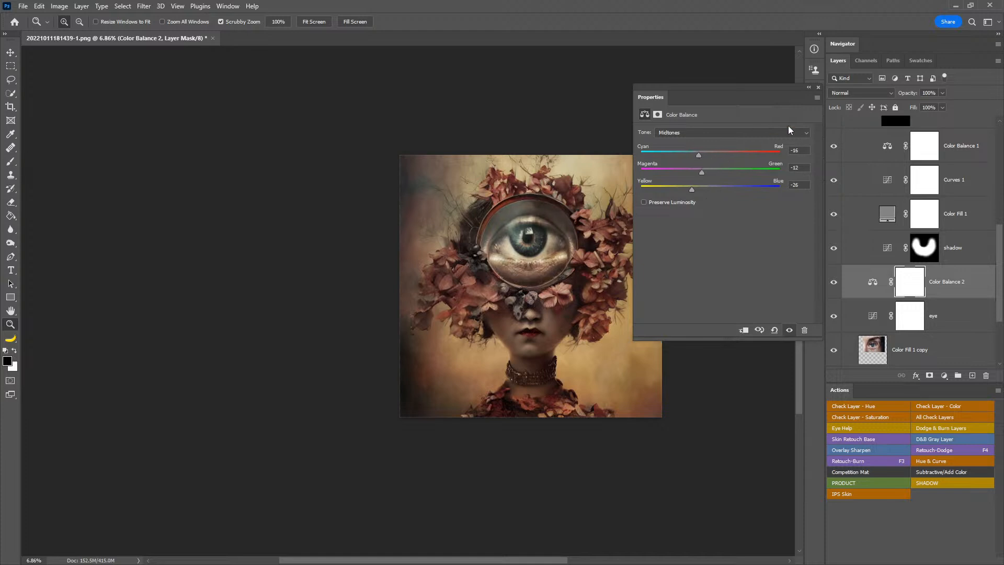
click(817, 87)
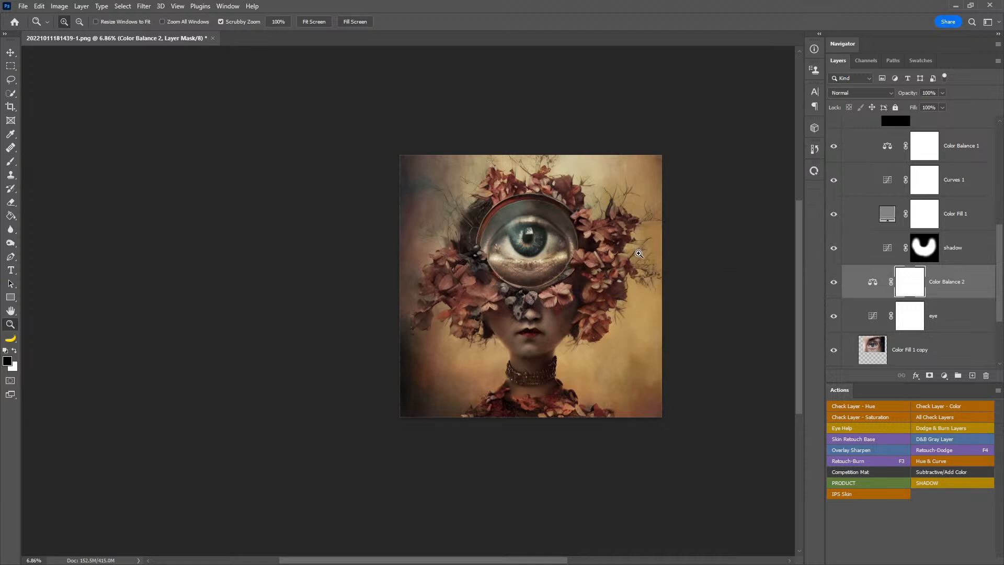
- Nudge the Legacy19 layer slightly over the eye, and hide and reshow it to compare its effect
drag(530, 239, 562, 239)
click(998, 139)
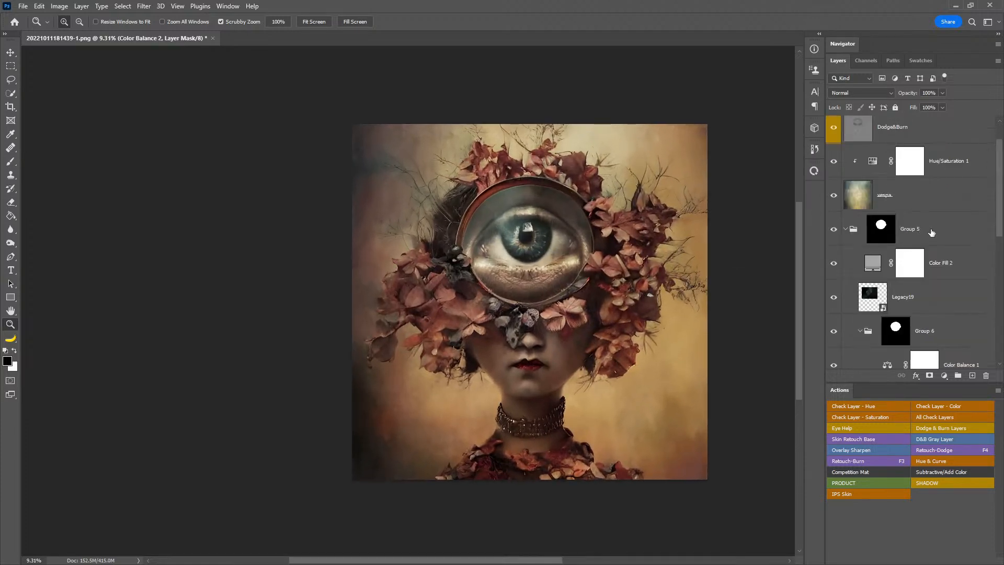
click(915, 302)
key(v)
mouse_move(544, 266)
mouse_down()
mouse_move(544, 247)
mouse_move(543, 260)
mouse_up()
click(833, 297)
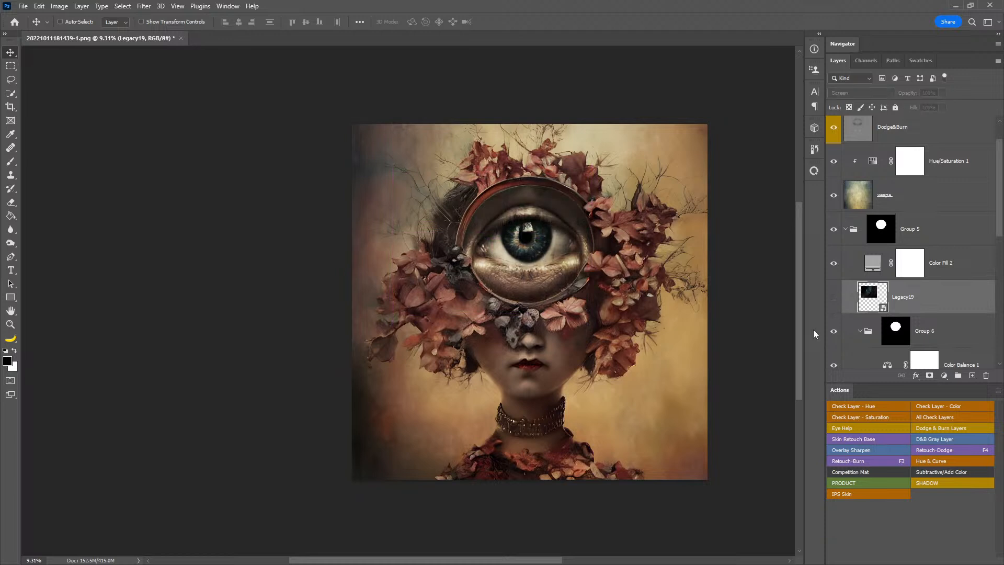
click(833, 297)
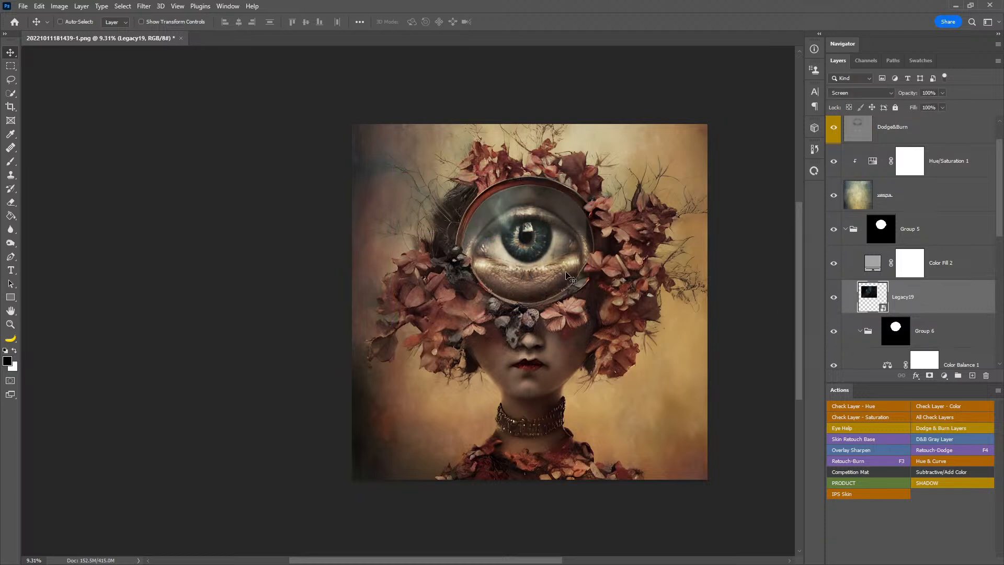
- Enlarge Legacy19 over the lens to about 115% width and 159% height with Free Transform
key(ctrl+t)
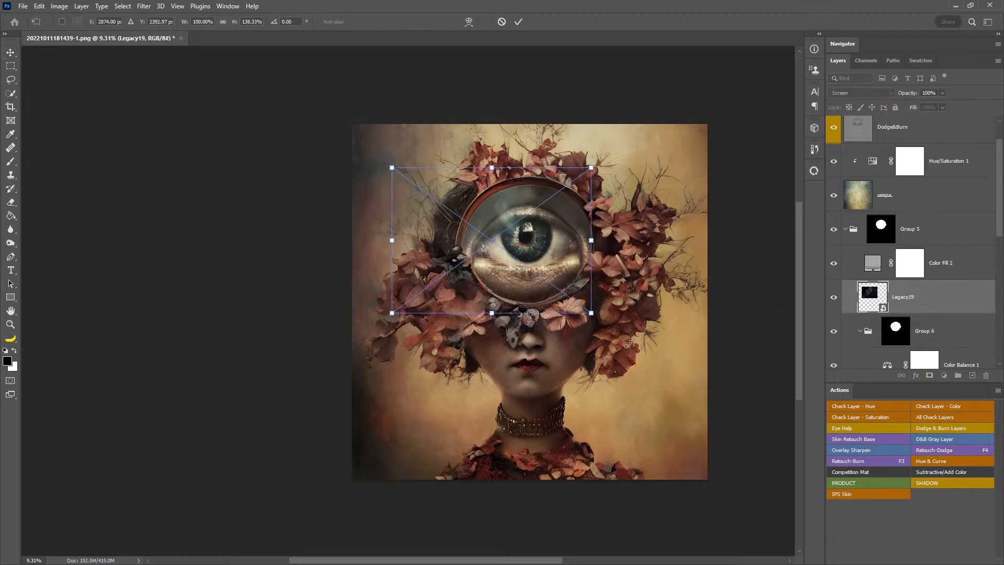
mouse_move(592, 314)
mouse_down()
mouse_move(622, 334)
mouse_move(557, 295)
mouse_move(590, 315)
mouse_up()
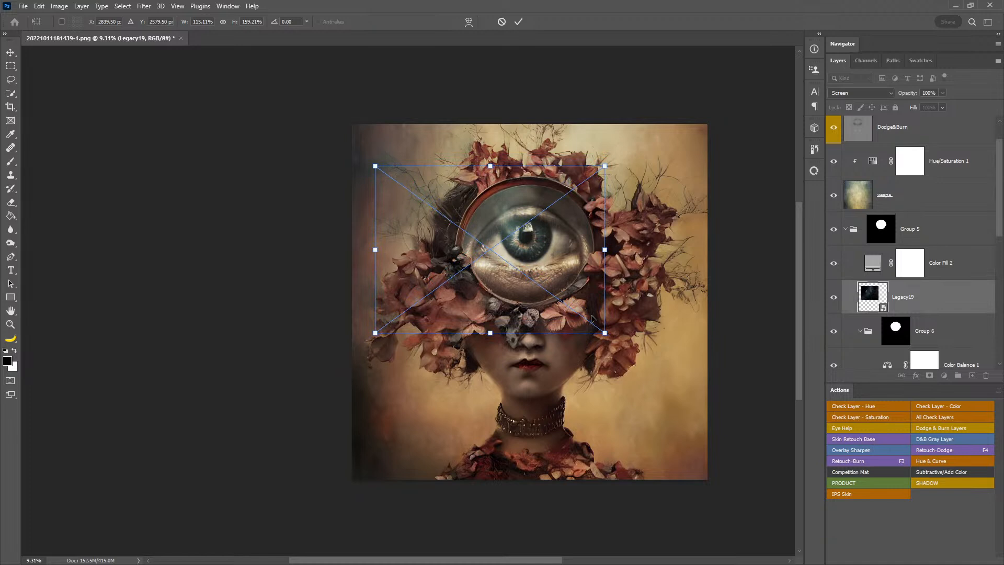
key(Return)
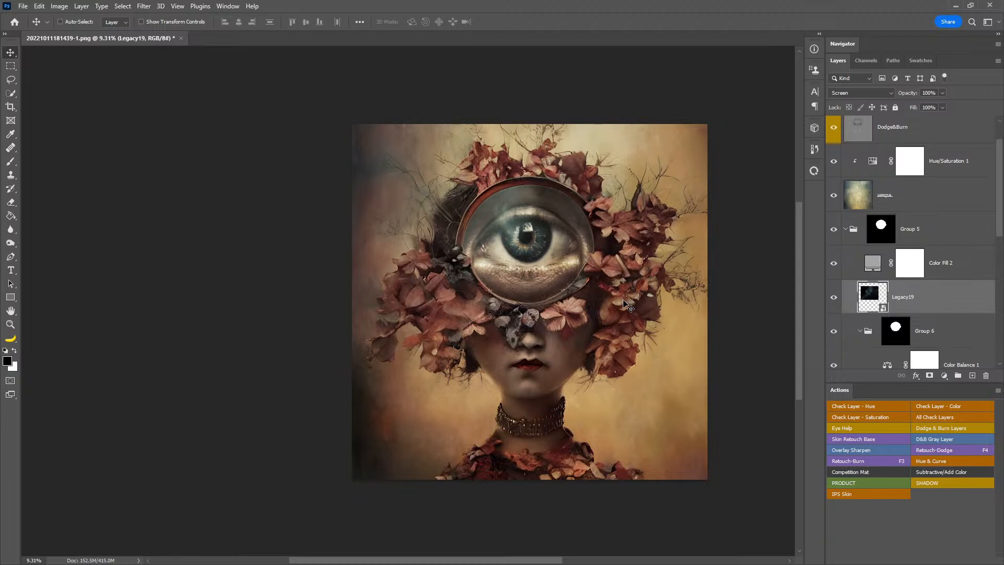
key(z)
drag(558, 262, 573, 292)
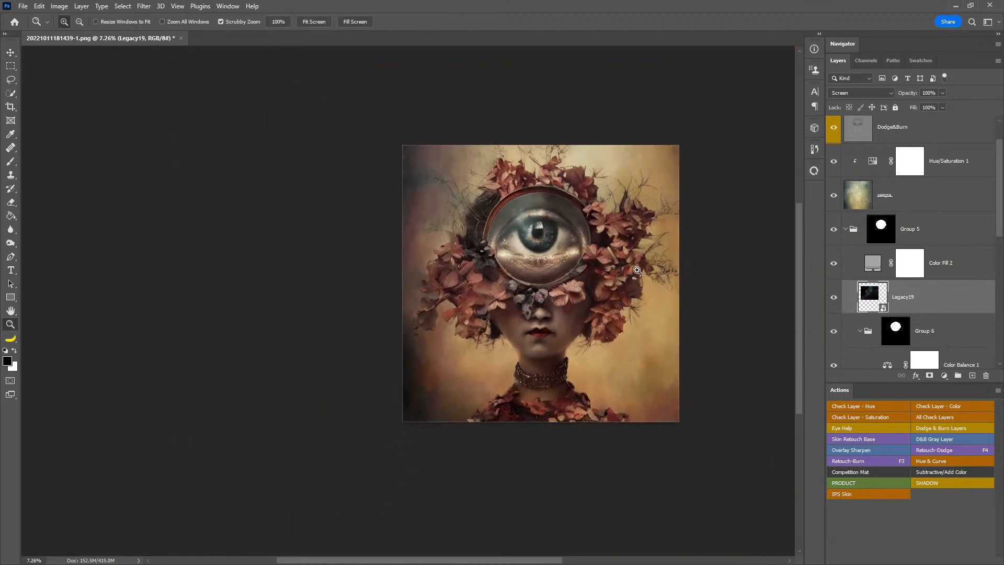
- Add a Color Lookup adjustment layer above Color Fill 2 copy and load the 2Strip.look 3DLUT
click(996, 134)
click(935, 133)
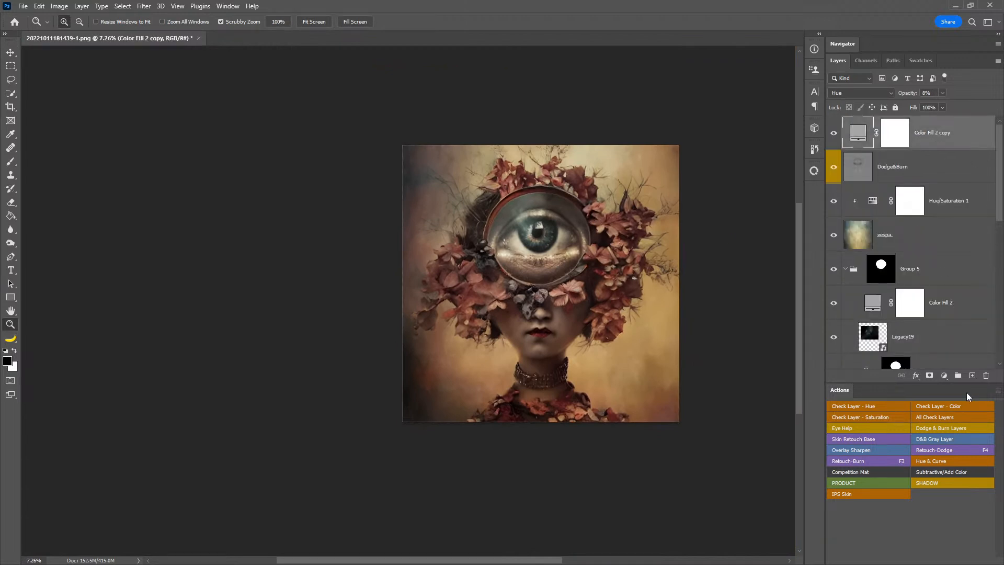
click(944, 378)
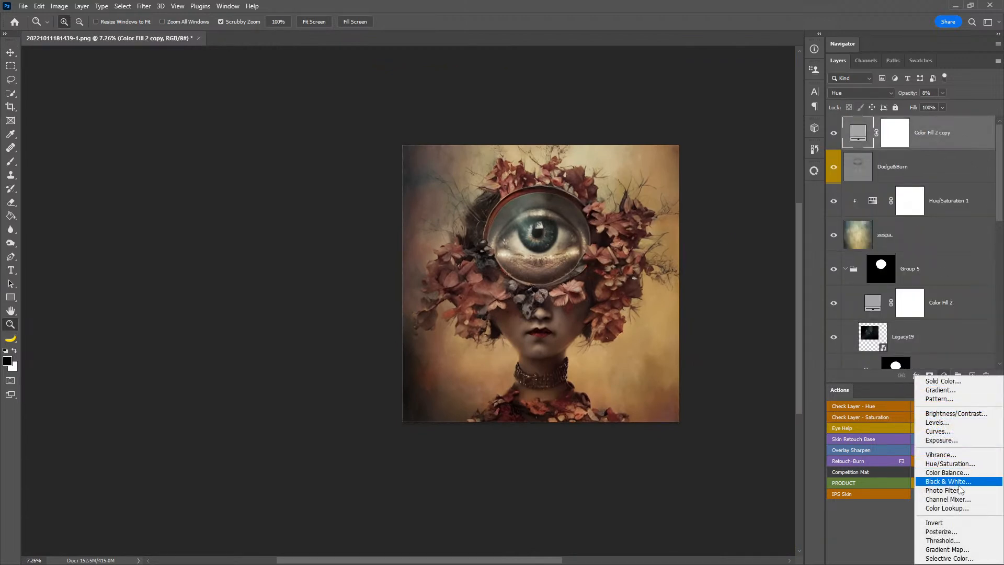
click(954, 508)
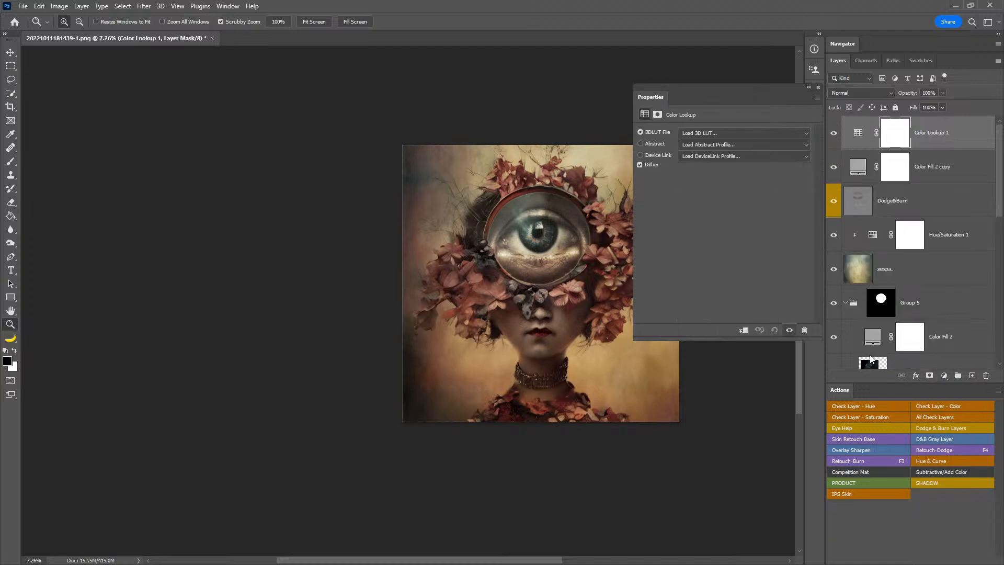
click(723, 134)
click(747, 144)
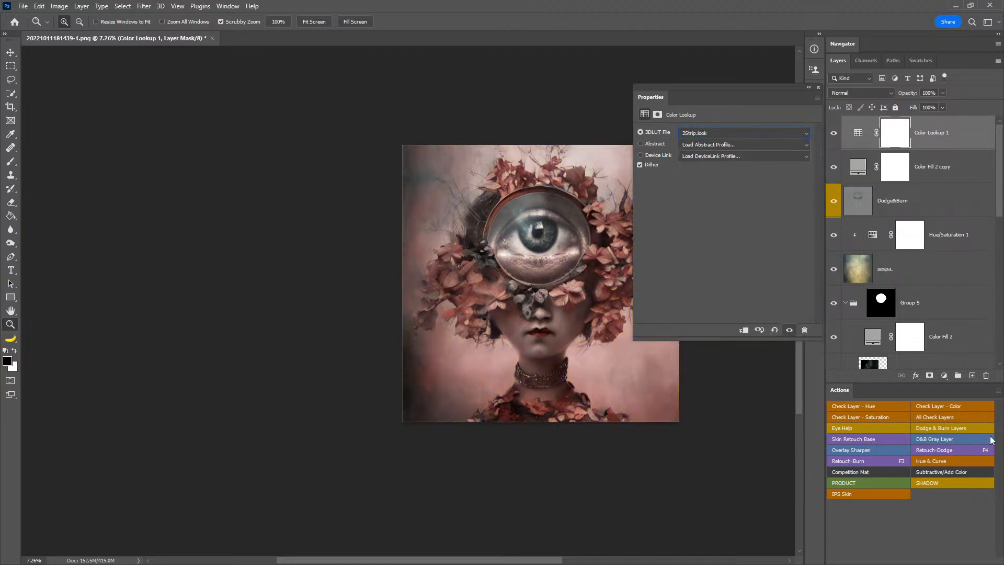
- Preview the successive 3DLUT presets as far as HorrorBlue.3DL and return to FuturisticBleak.3DL for the Color Lookup layer
key(Down)
key(Down)
key(Down)
key(Down)
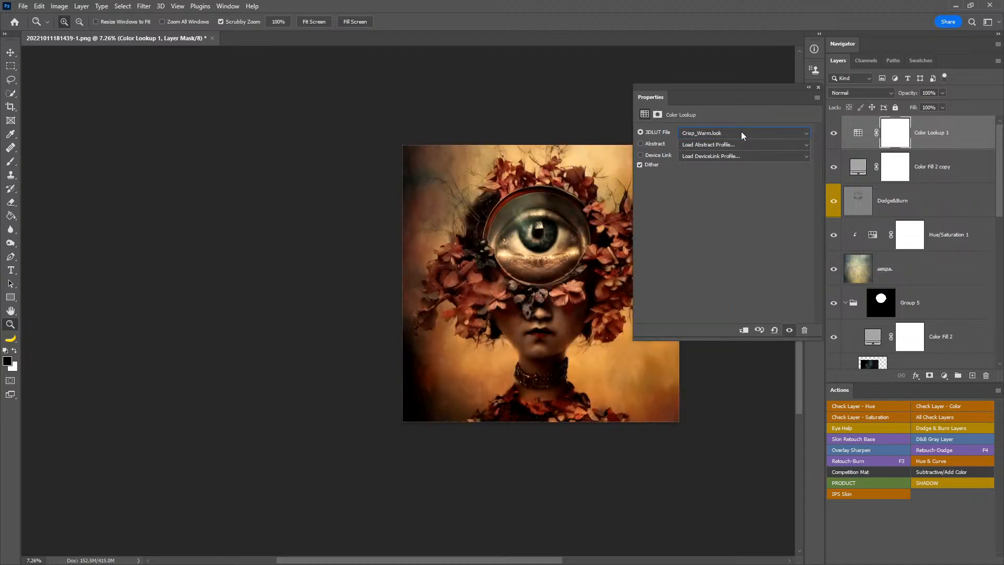
key(Down)
key(Down)
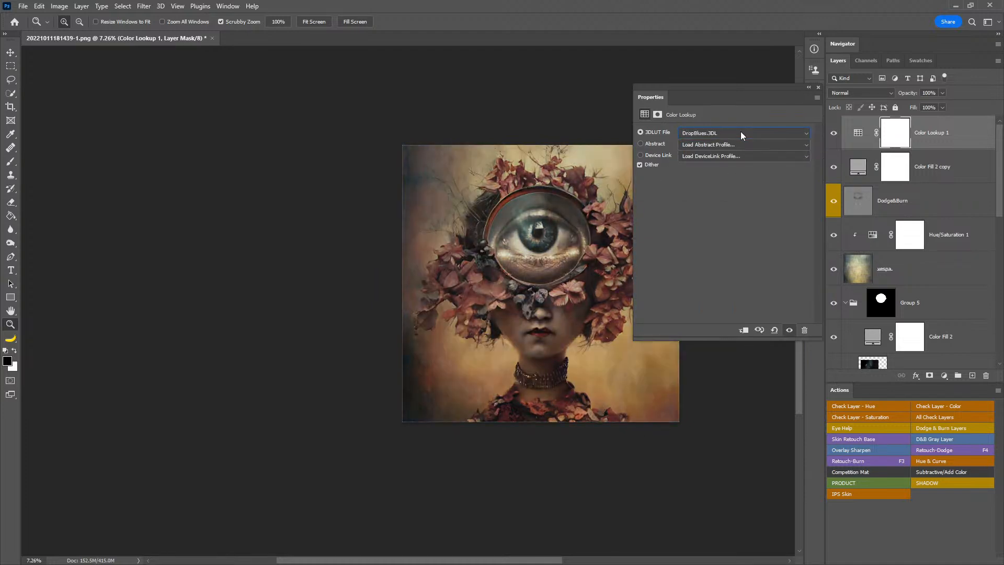
key(Down)
key(Down)
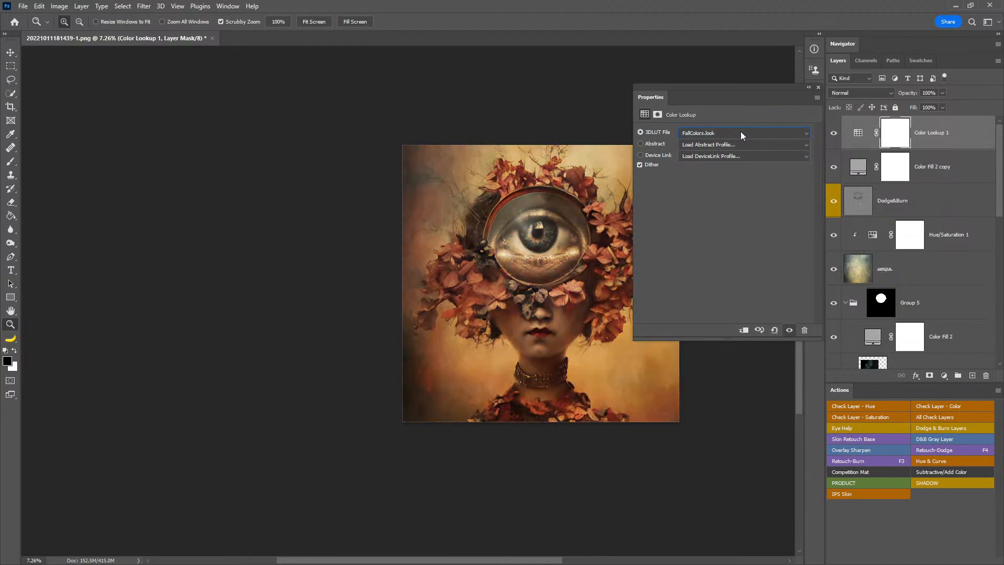
key(Down)
key(Down)
key(Down)
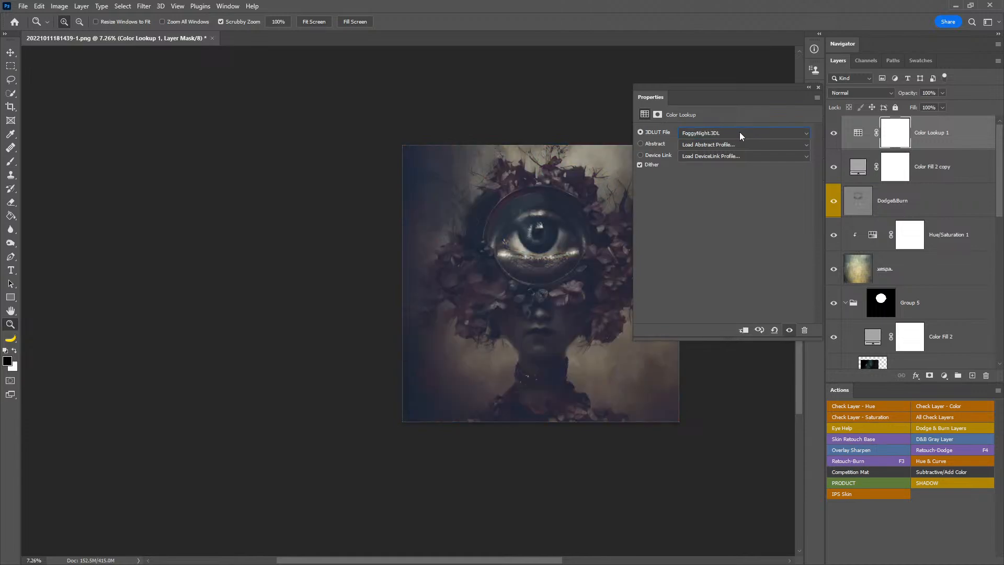
key(Up)
key(Down)
key(Down)
key(Down)
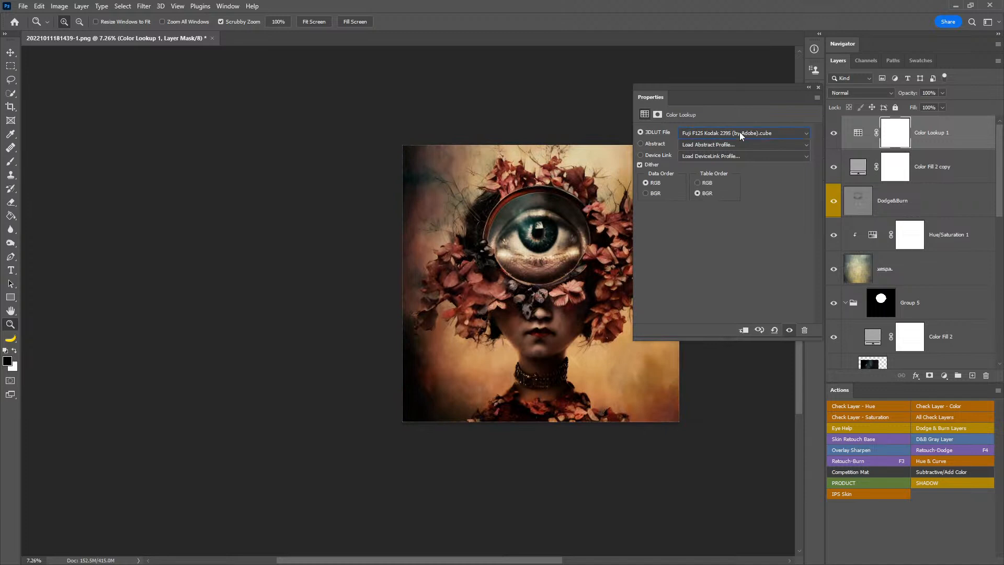
key(Down)
key(Down)
key(Down)
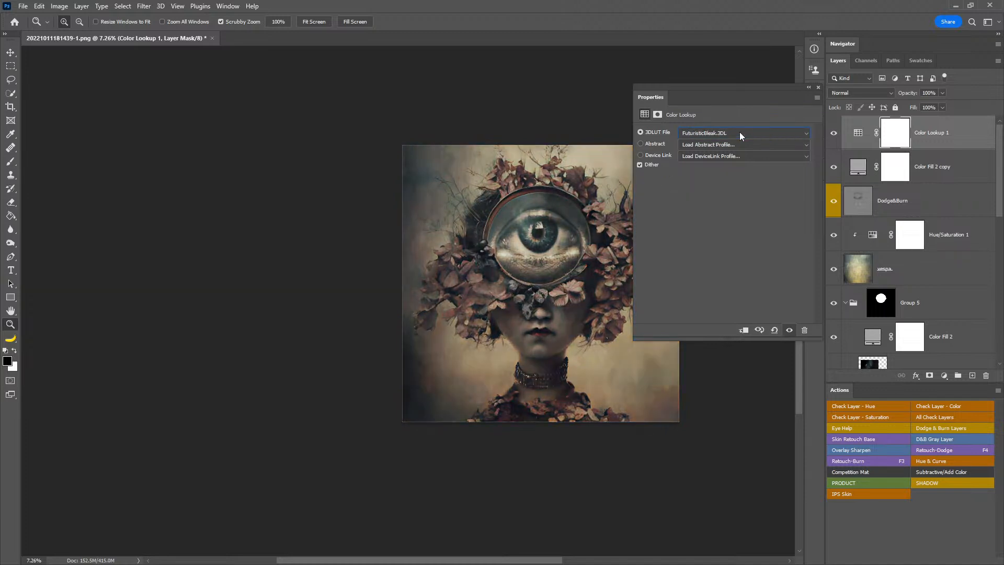
key(Down)
key(Down)
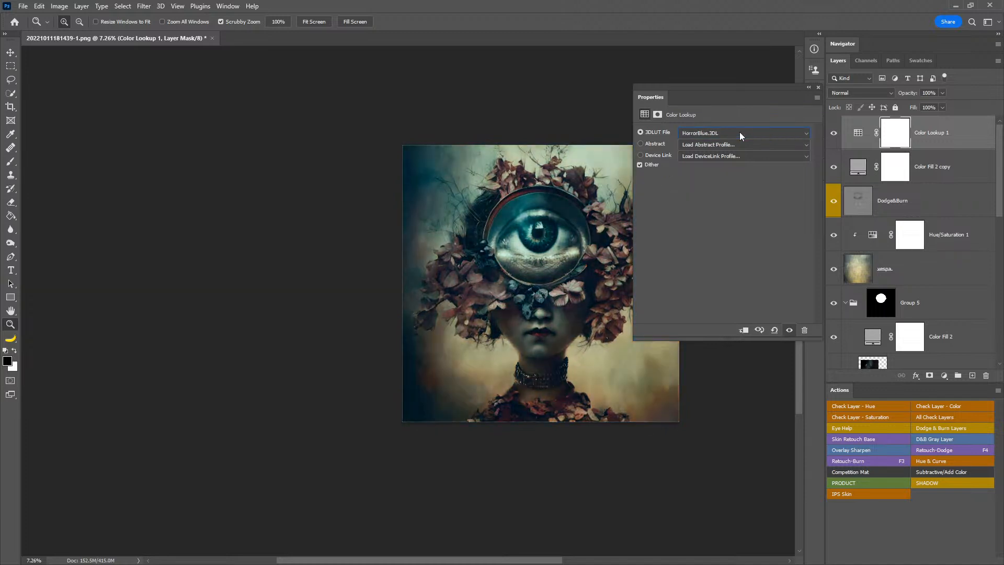
key(Up)
key(Up)
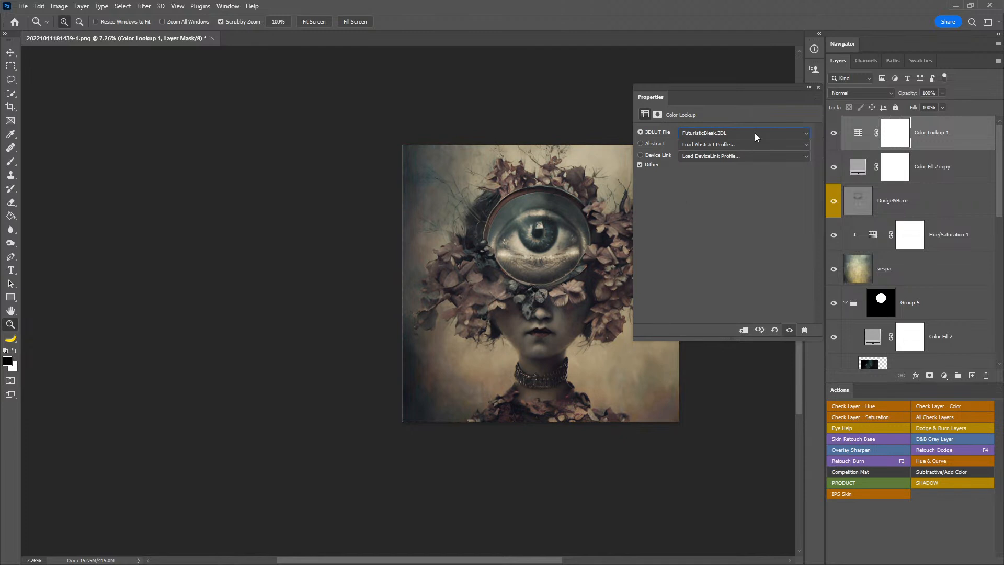
- Preview the 3DLUT presets on the Color Lookup 1 layer, working back through Fuji F125 Kodak 2395 and FoggyNight.3DL to FallColors.look
key(Down)
key(Up)
key(Up)
key(Up)
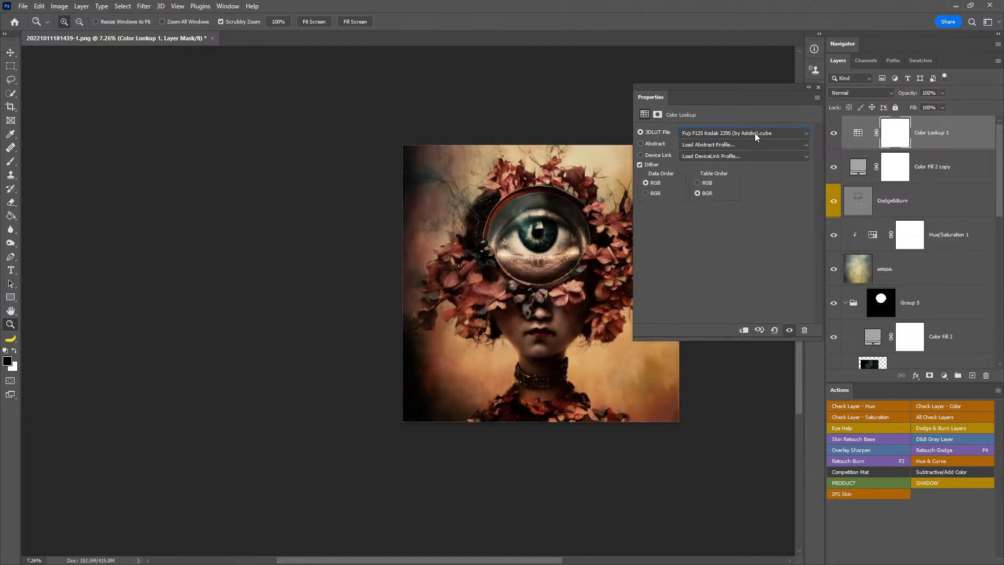
key(Up)
key(Up)
key(Up)
key(Up)
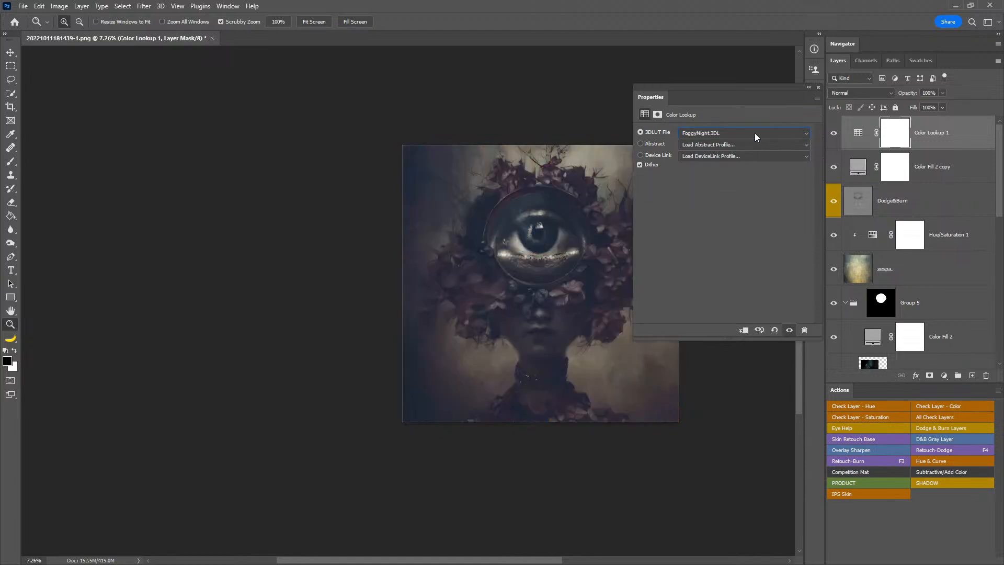
key(Up)
key(Up)
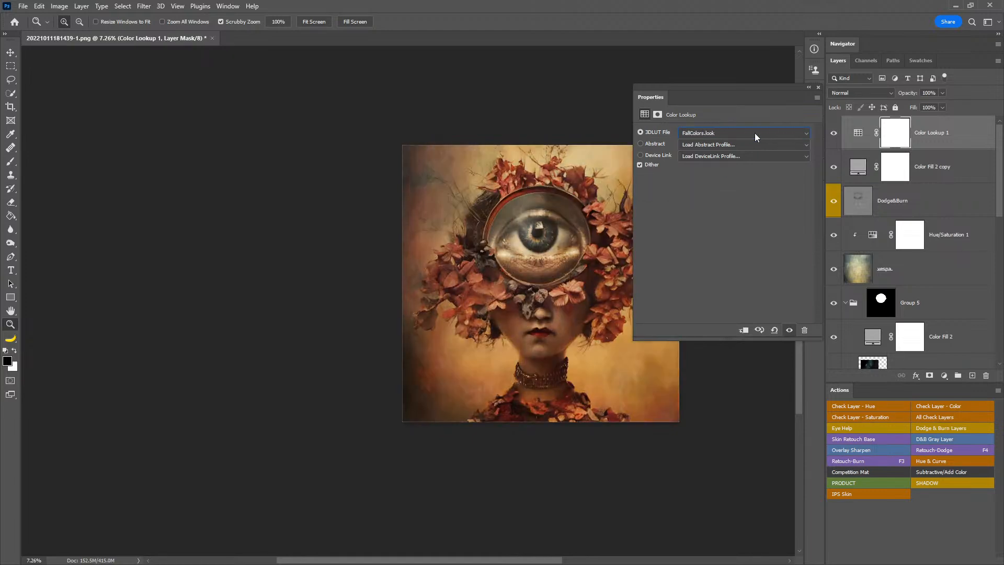
- Apply the FuturisticBleak.3DL preset to the Color Lookup 1 layer and lower the layer's opacity to 21%
key(Down)
key(Down)
key(Down)
key(Down)
key(Down)
key(Down)
key(Down)
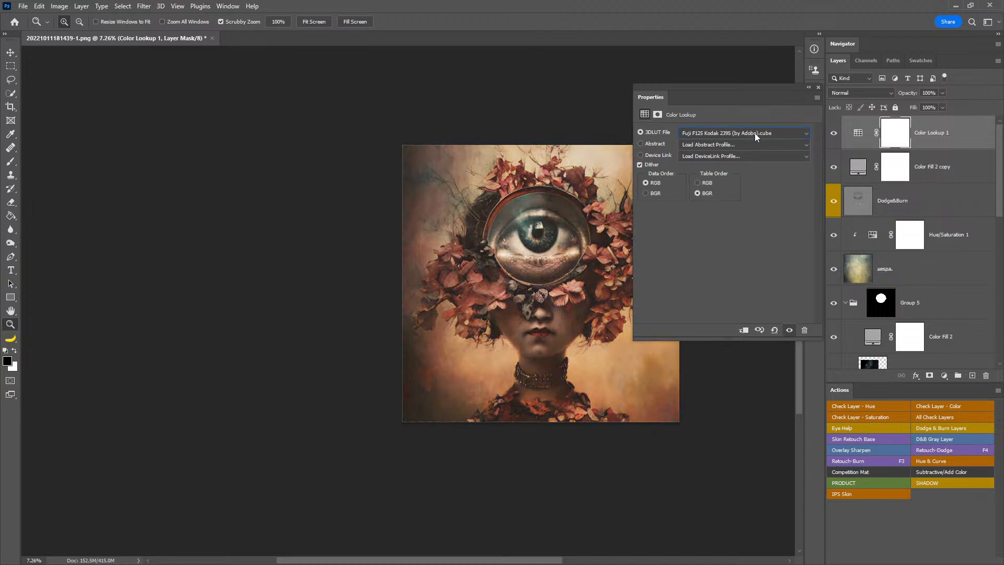
key(Down)
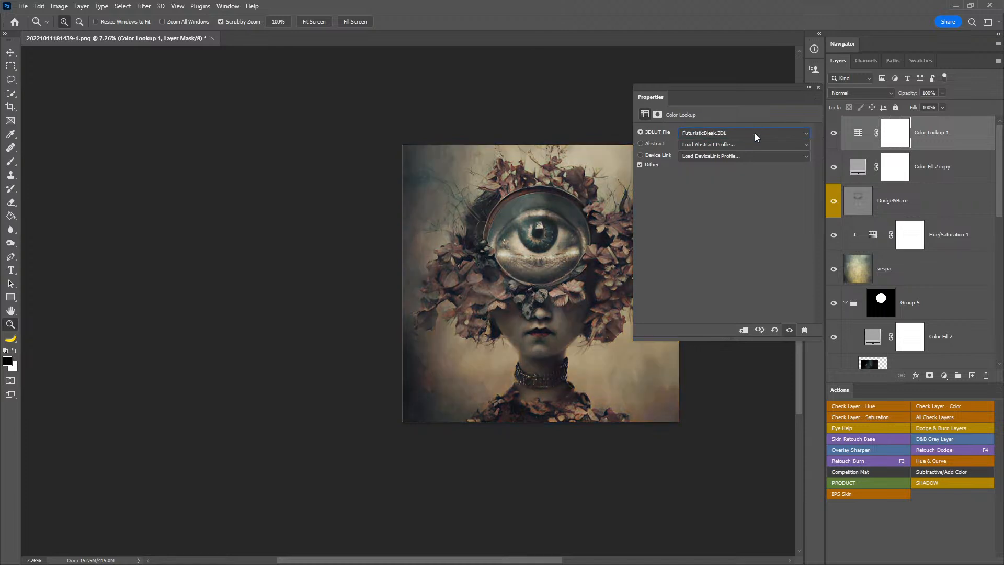
click(817, 87)
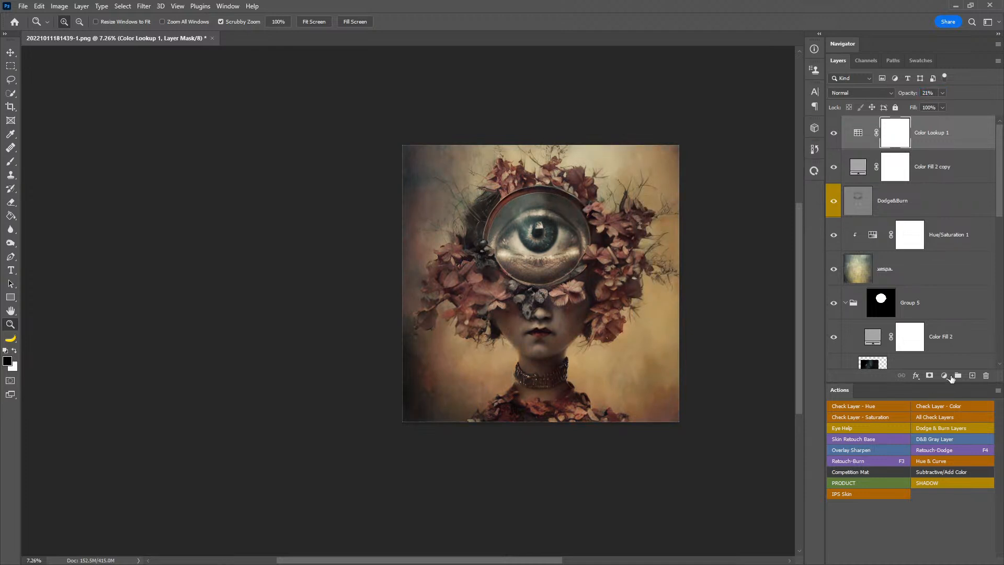
- Add a Curves adjustment layer on top with a slightly raised black point, a midpoint at 100/100 and a highlight point at 175/178
click(943, 375)
click(937, 430)
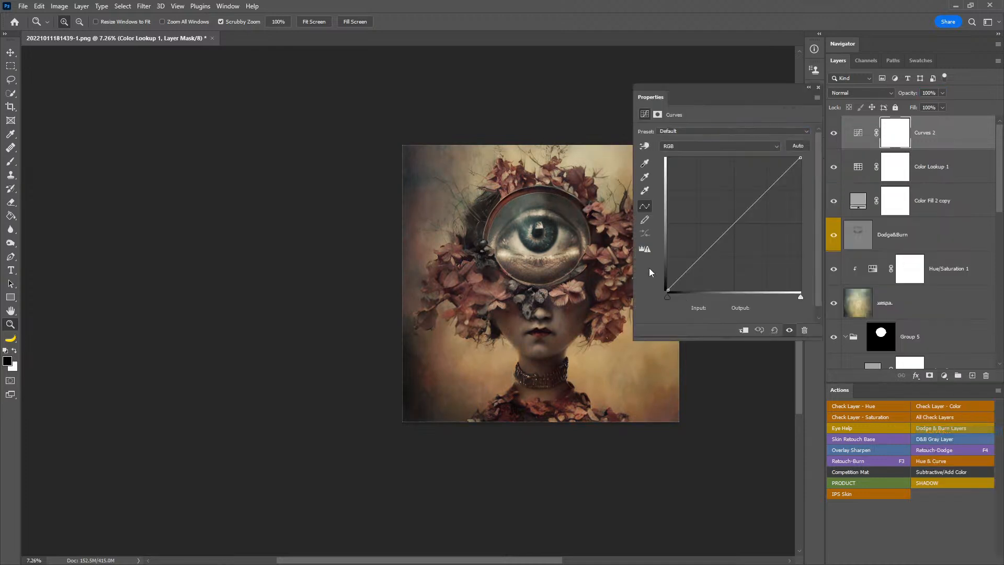
drag(667, 290, 667, 285)
drag(727, 228, 723, 238)
drag(757, 200, 758, 197)
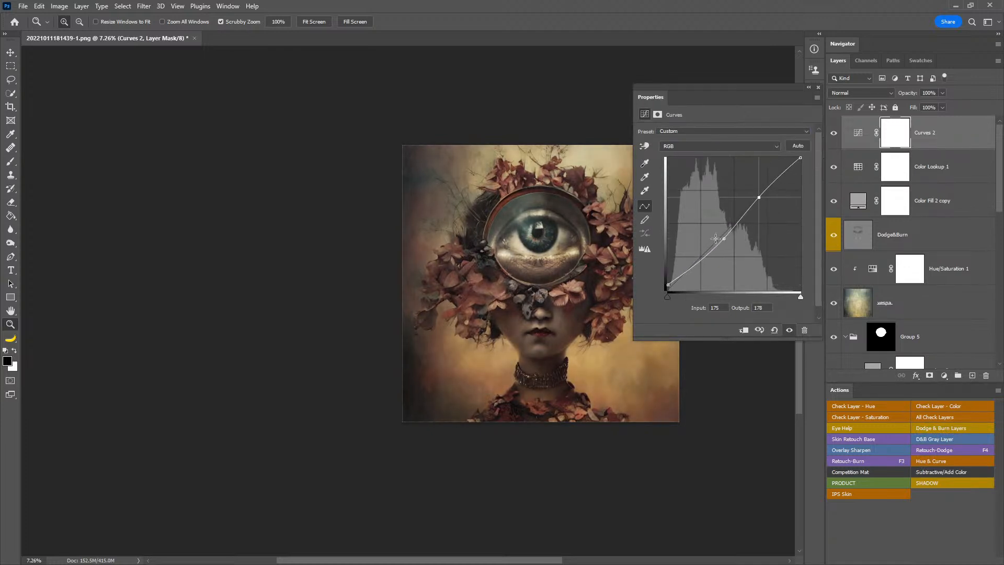
drag(724, 239, 718, 238)
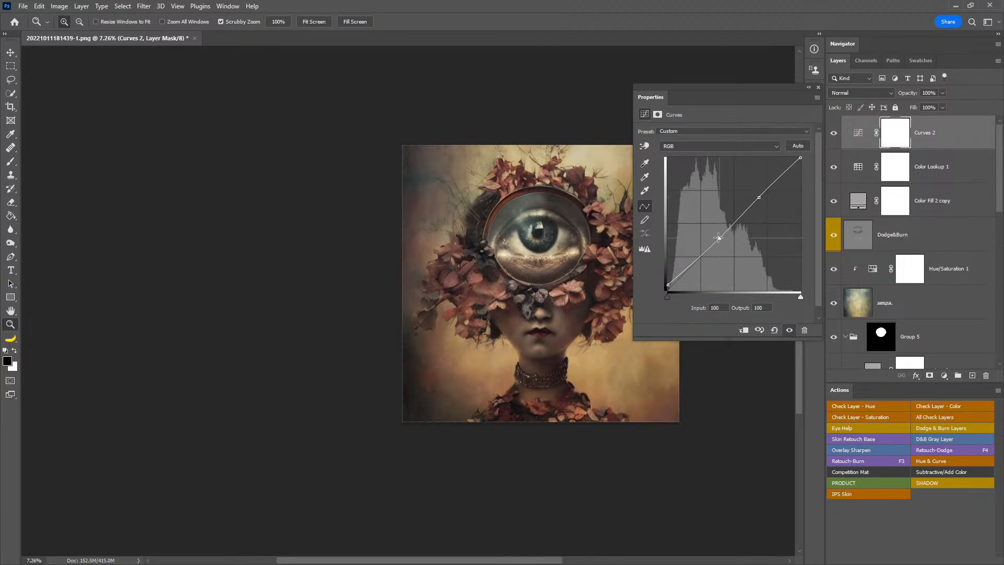
click(819, 87)
drag(531, 314, 515, 328)
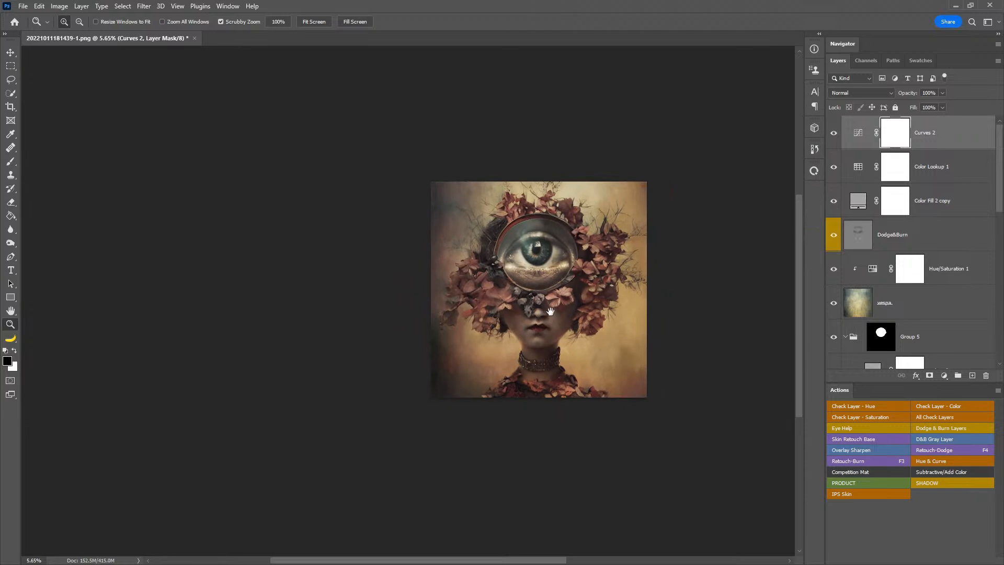
double_click(10, 311)
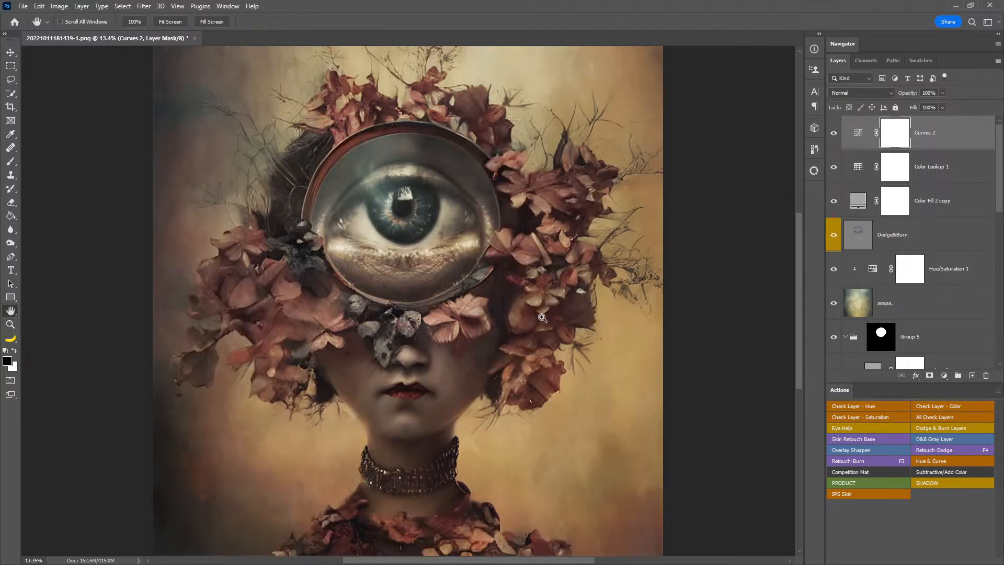
key(ctrl+shift+s)
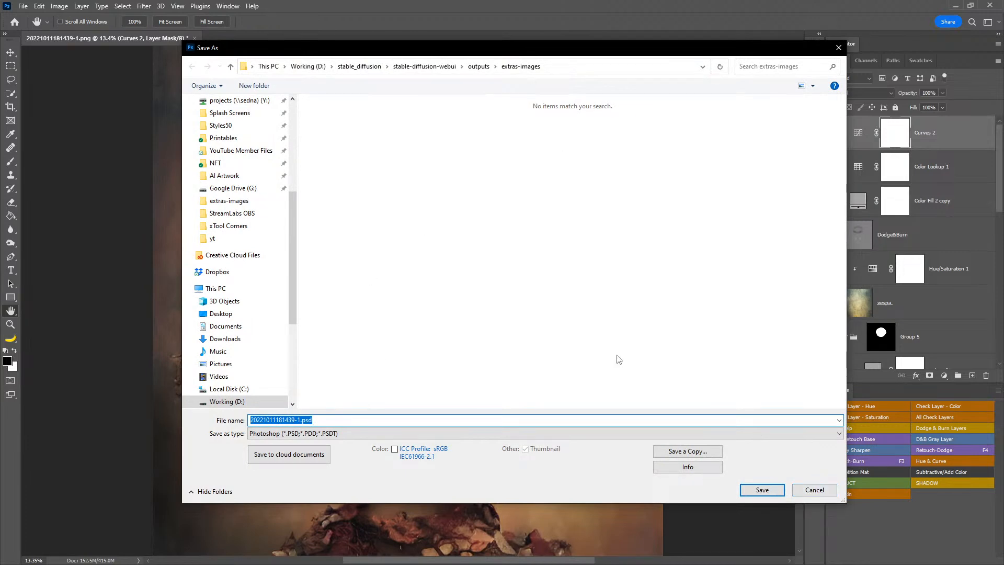
click(747, 490)
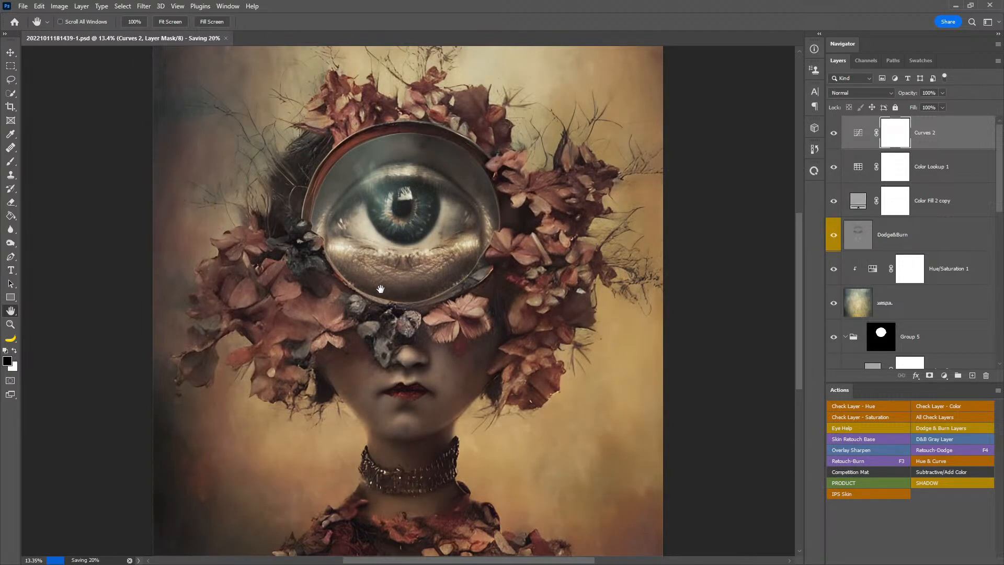
- Inspect the graded composite at 100% magnification and as a whole image
drag(484, 266, 596, 269)
double_click(11, 324)
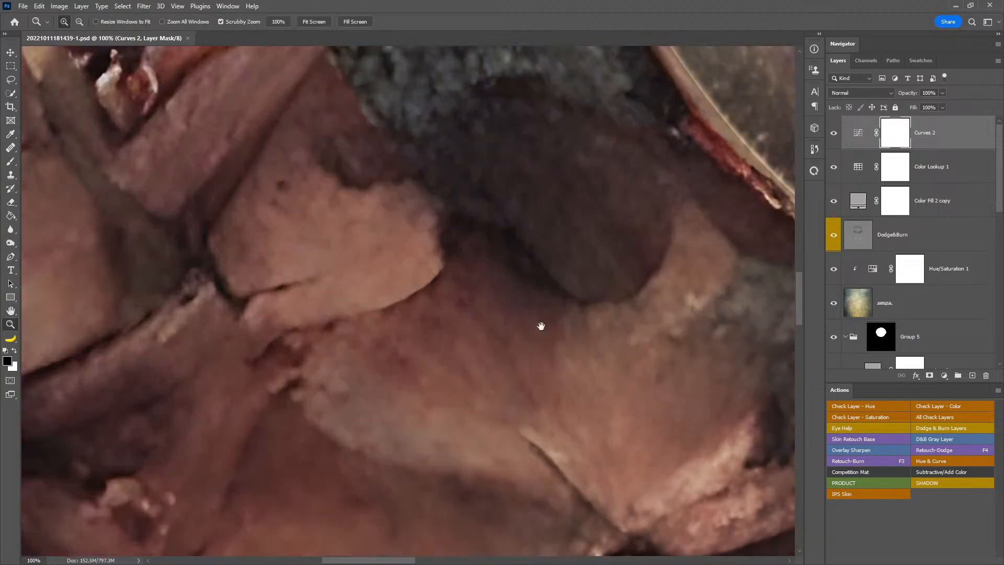
double_click(12, 314)
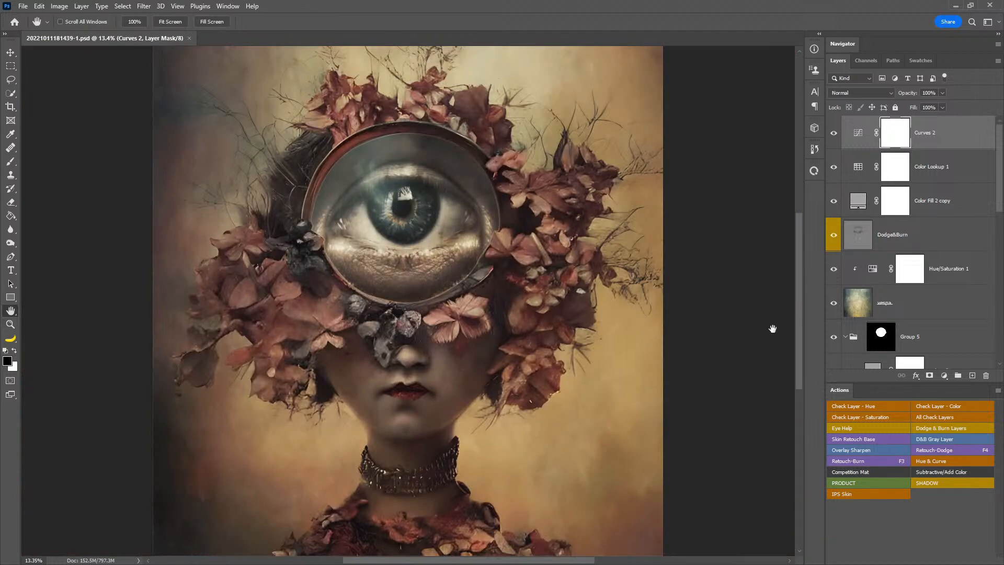
drag(511, 273, 594, 265)
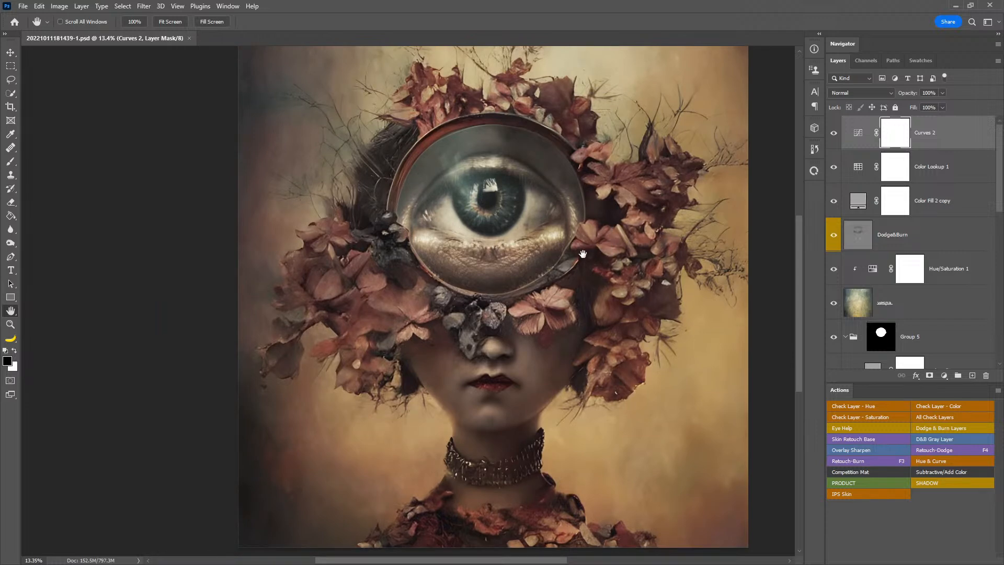
key(z)
drag(557, 229, 525, 239)
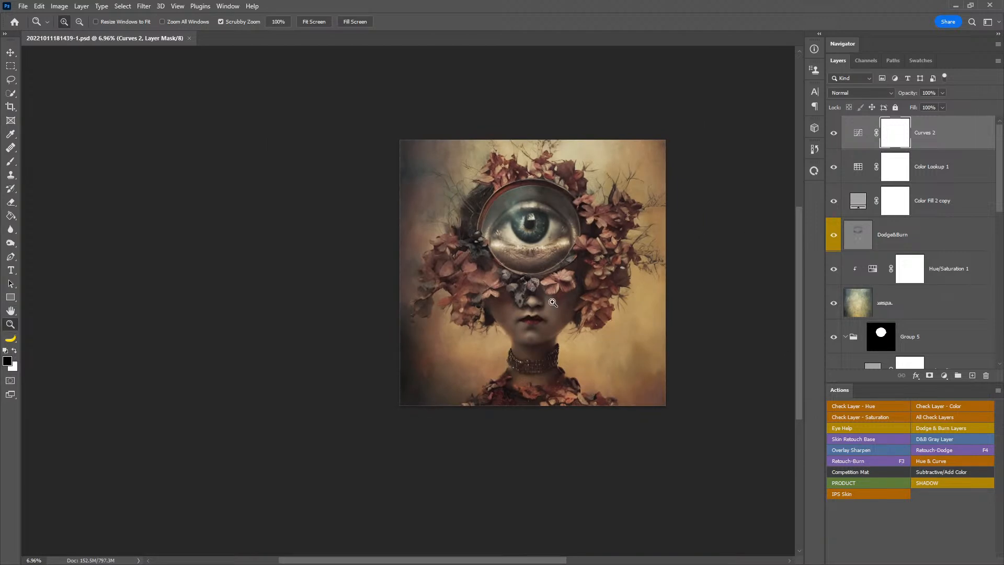
key(alt+Tab)
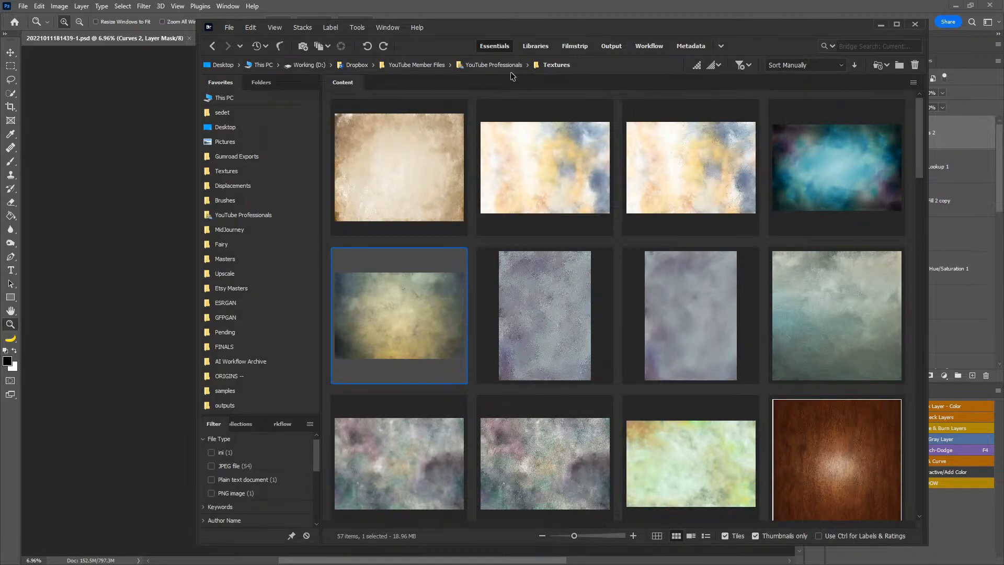
click(215, 47)
click(214, 47)
click(214, 47)
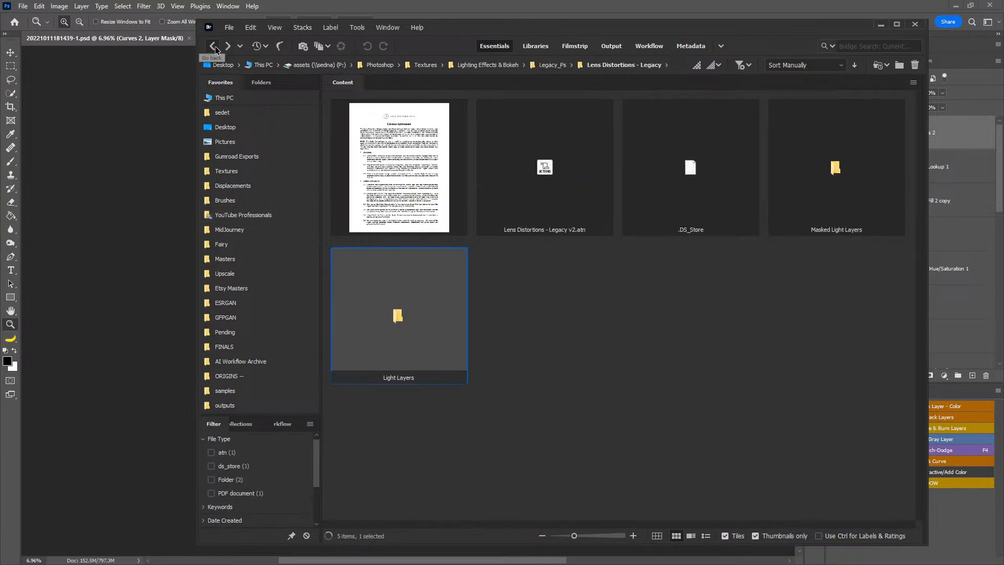
click(215, 47)
click(214, 47)
click(214, 47)
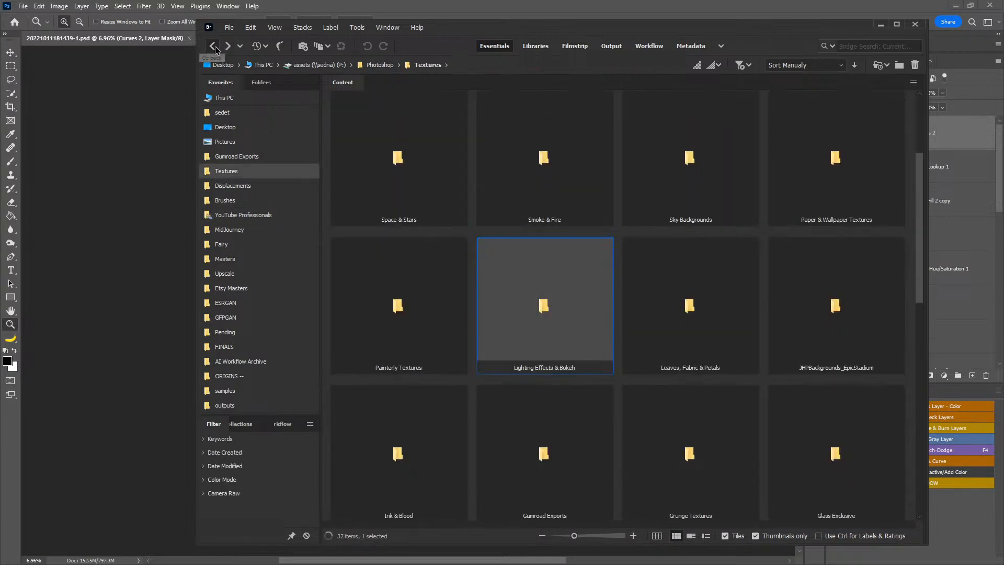
click(214, 47)
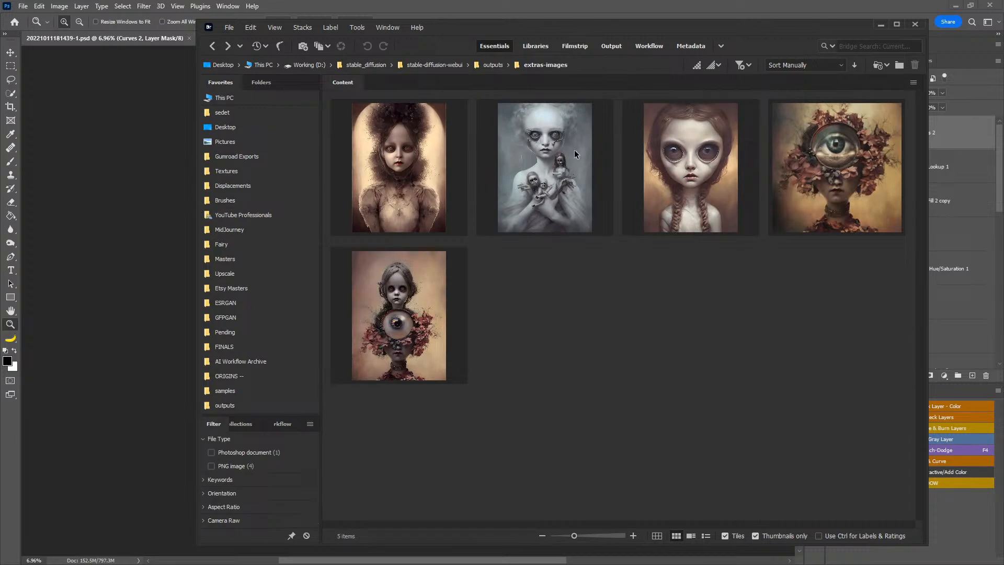
click(547, 179)
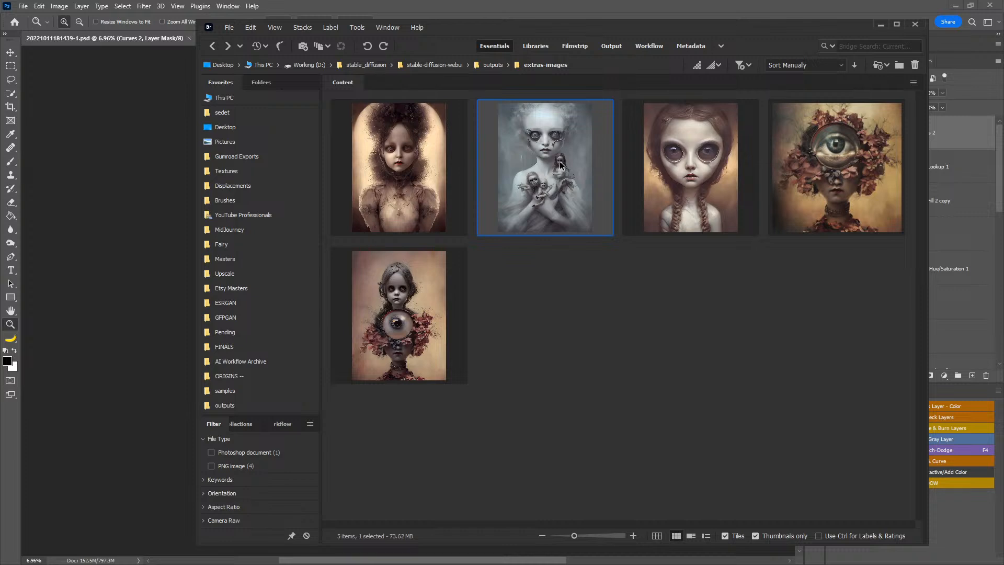
drag(560, 165, 957, 285)
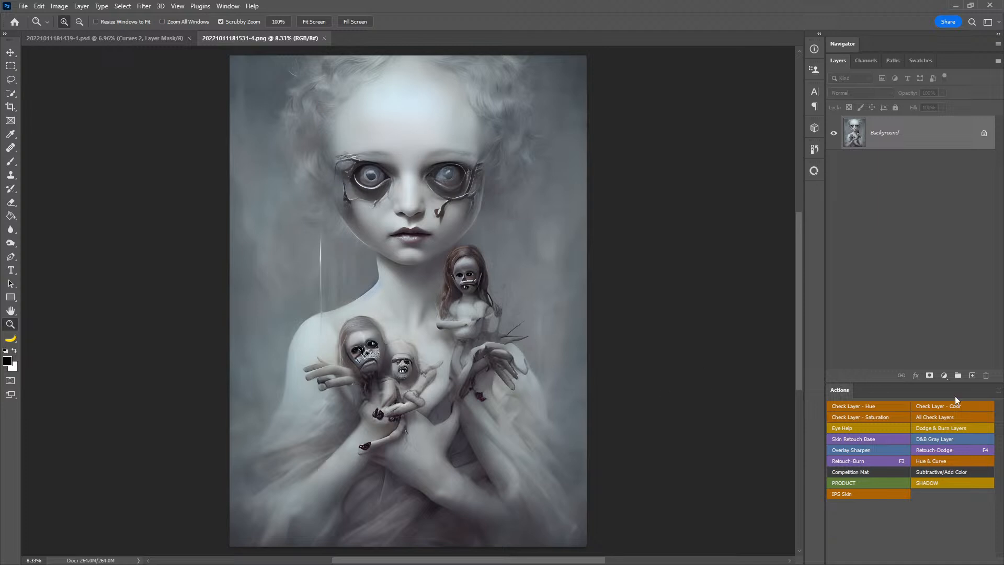
- Switch to Bridge, open the txt2img-images folder inside outputs and browse down to the creepy doll portraits
key(alt+Tab)
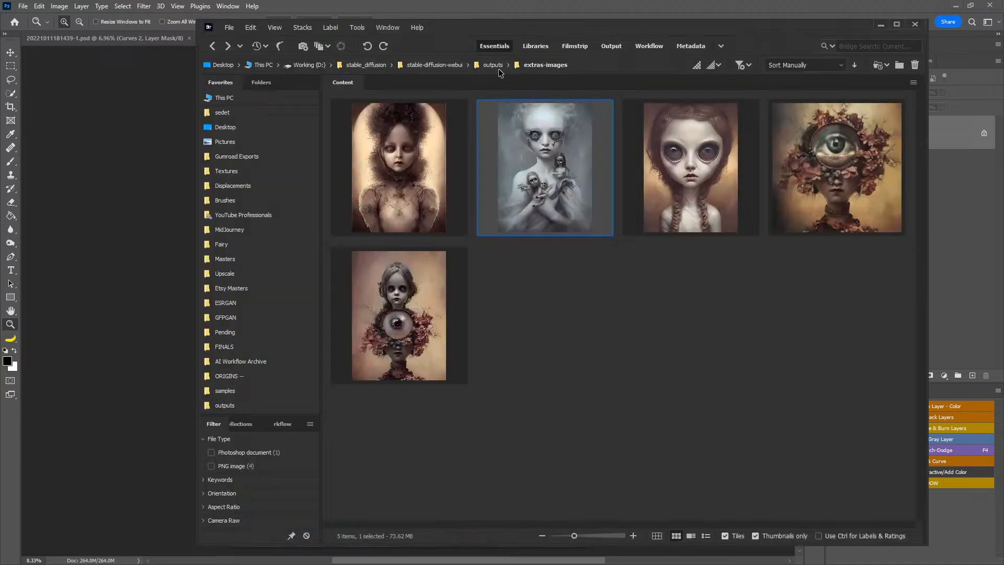
click(391, 65)
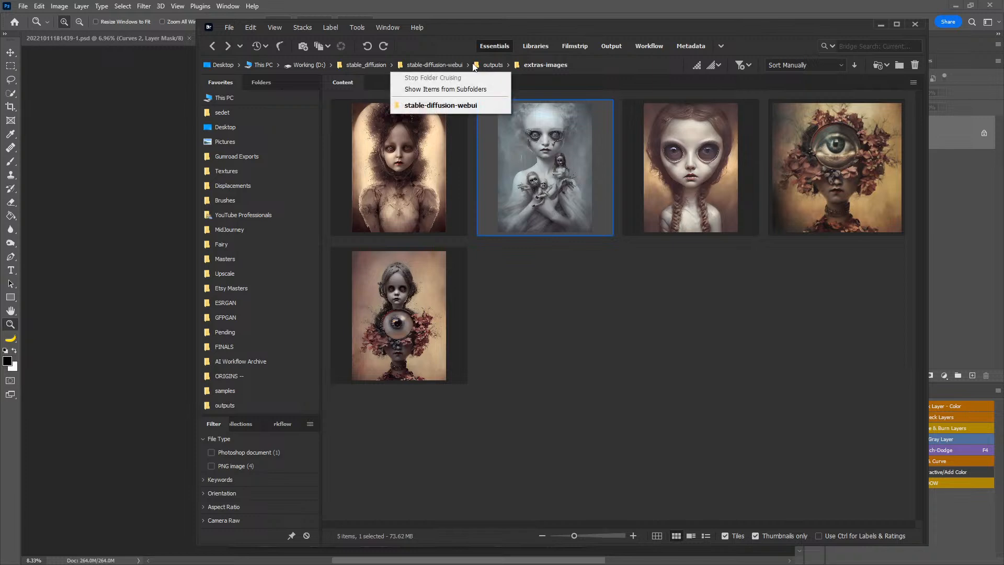
click(508, 65)
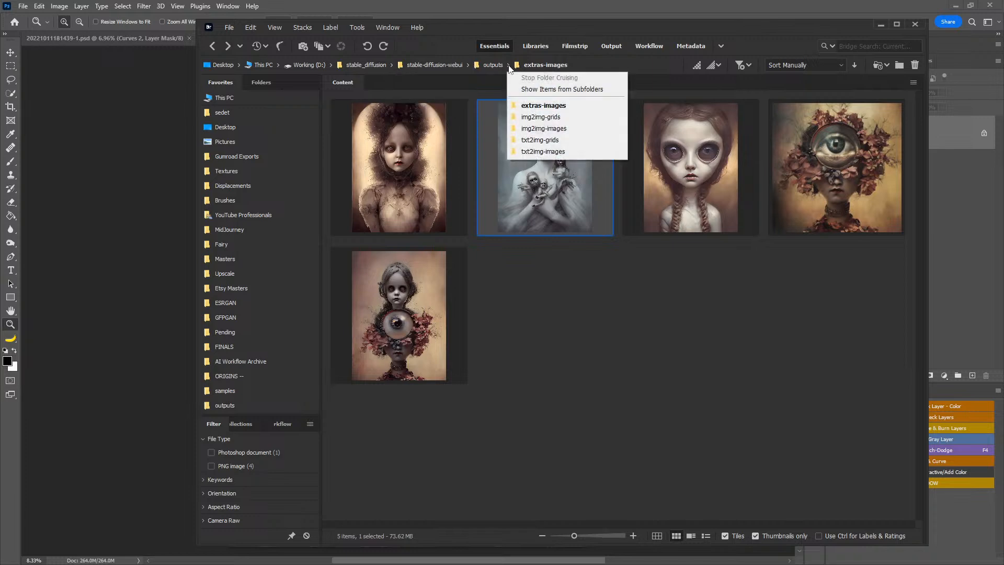
click(542, 151)
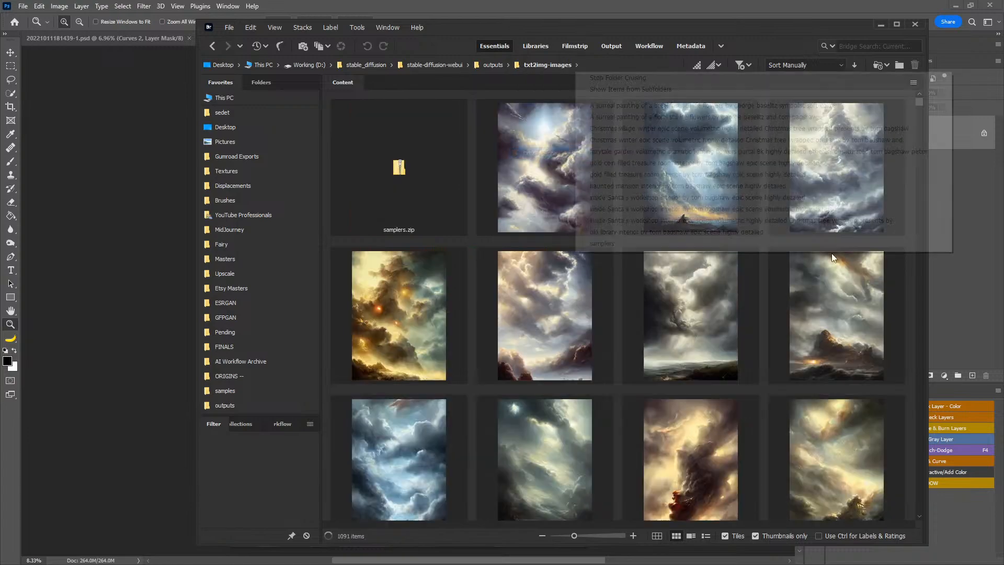
drag(919, 105, 906, 304)
scroll(906, 302, down, 2)
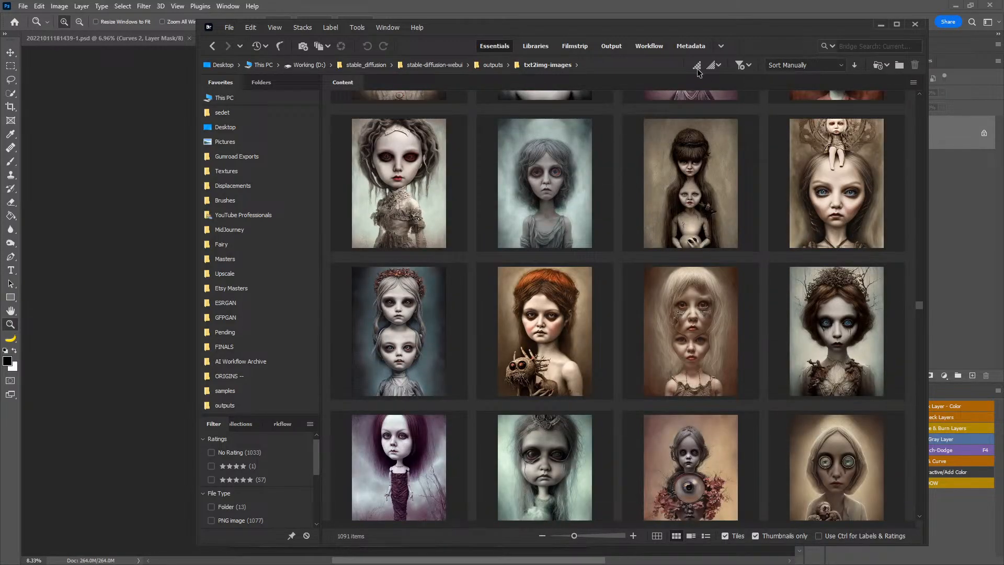
drag(703, 29, 902, 22)
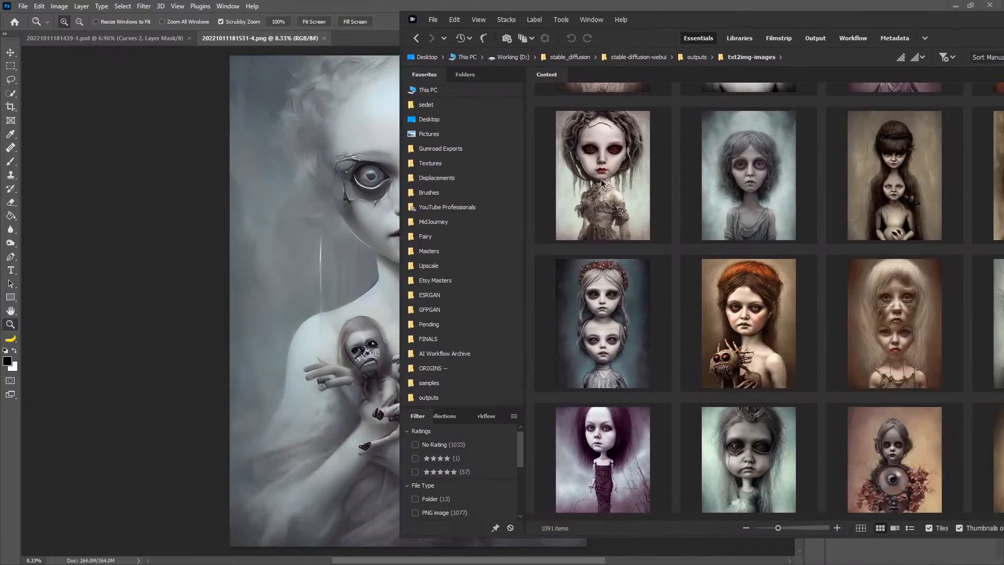
click(611, 149)
click(619, 311)
drag(617, 304, 334, 284)
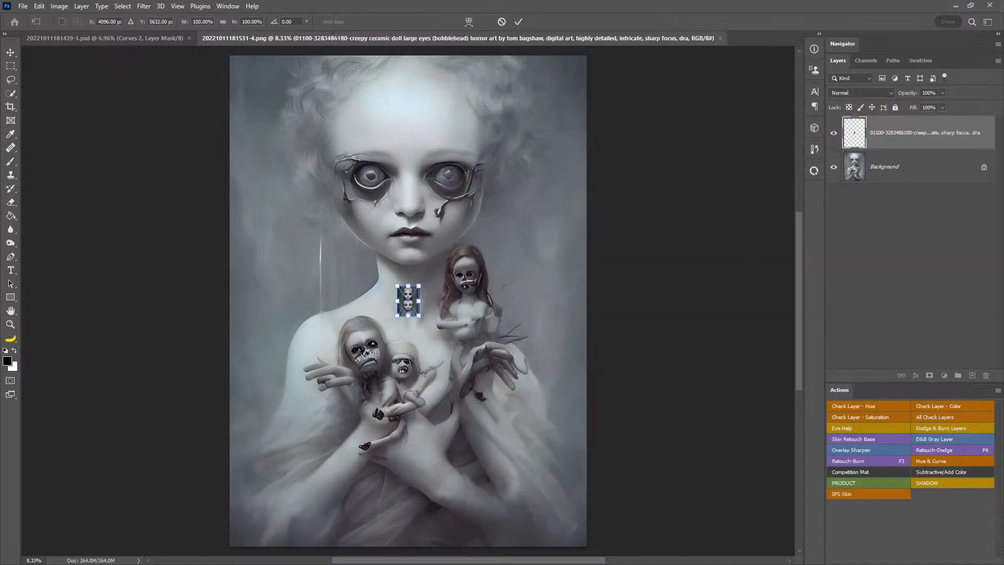
key(Return)
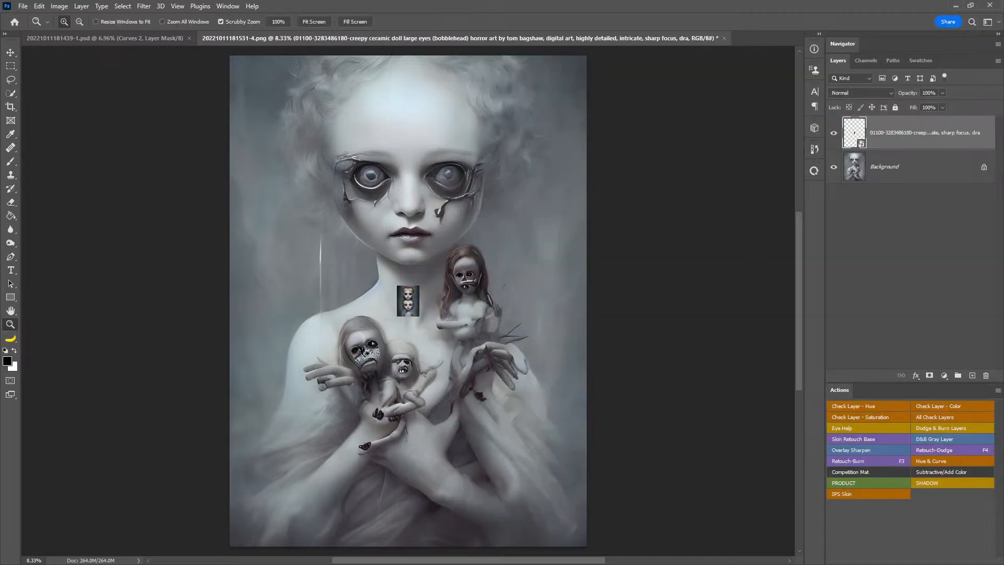
key(alt+Tab)
scroll(773, 286, down, 2)
drag(829, 20, 676, 18)
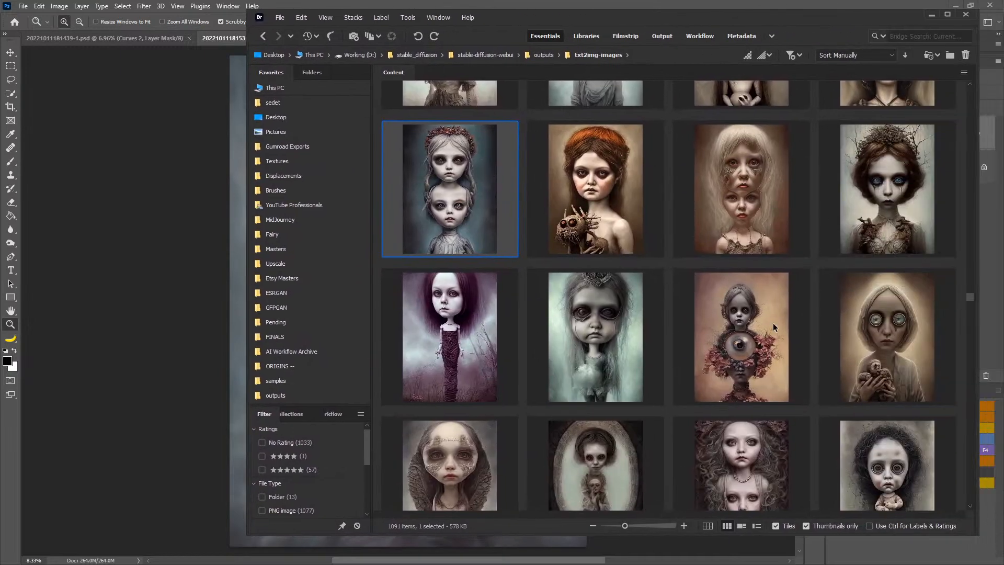
scroll(774, 323, down, 2)
drag(746, 365, 594, 325)
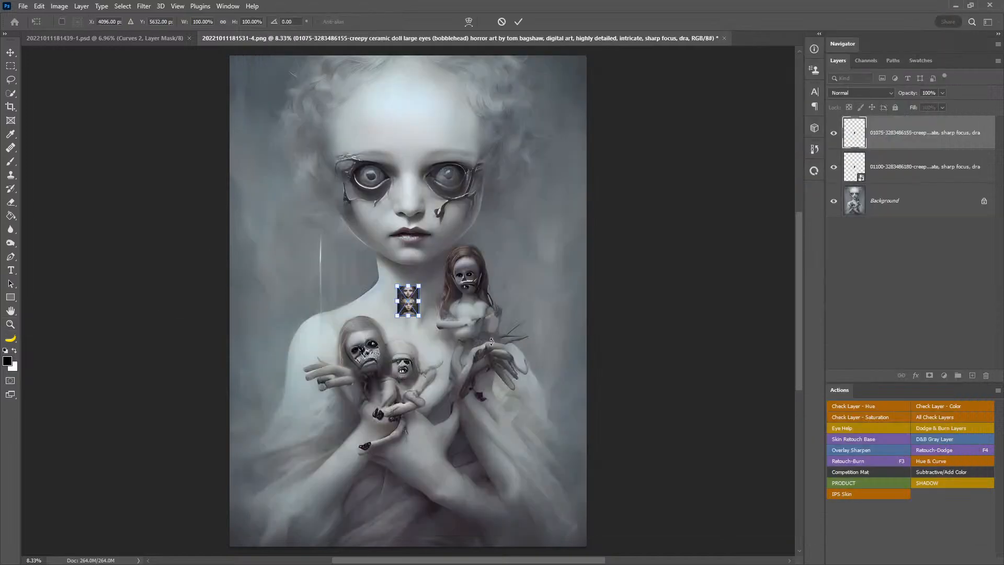
key(Return)
key(z)
key(alt+Tab)
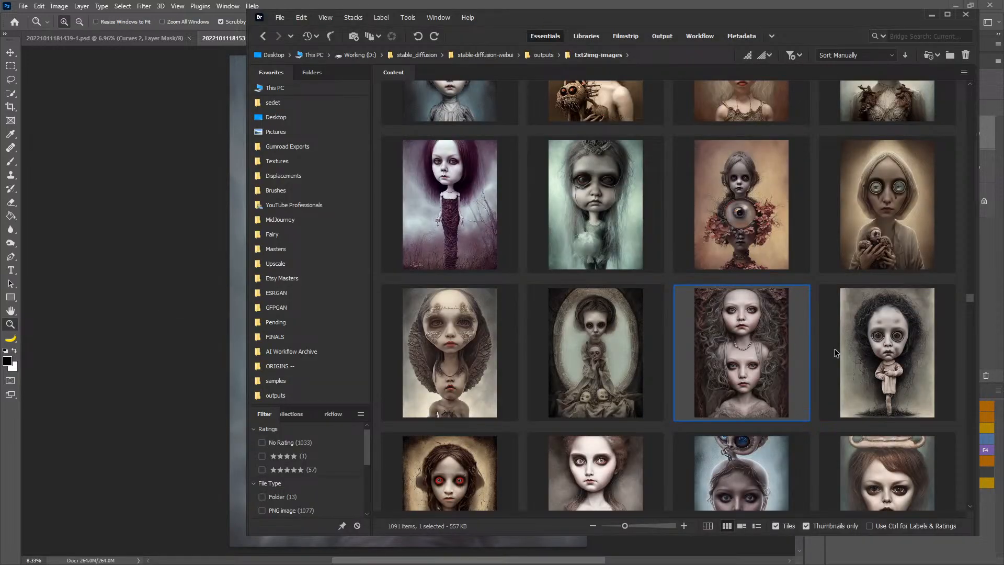
scroll(834, 348, down, 2)
drag(595, 347, 152, 246)
key(Return)
key(z)
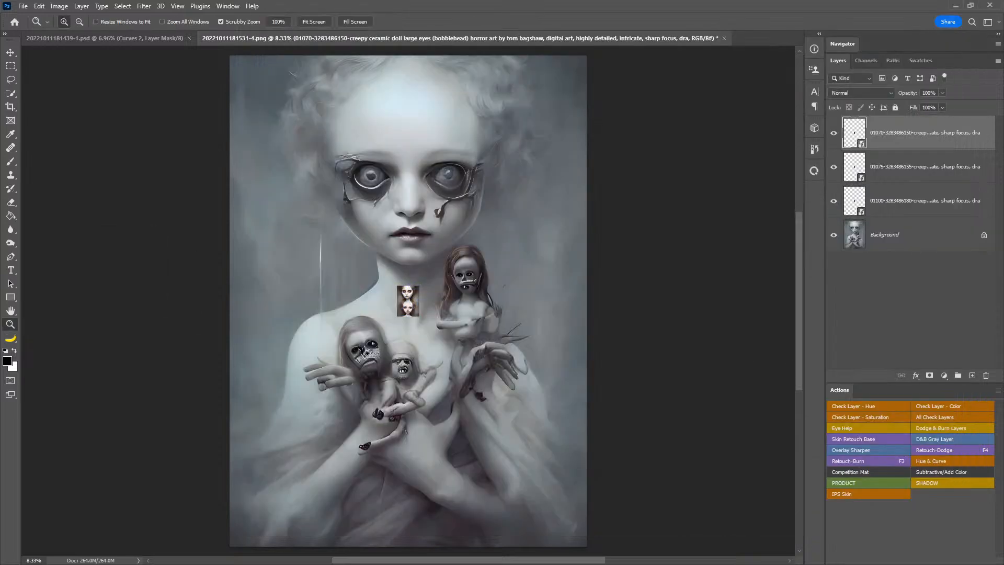
key(alt+Tab)
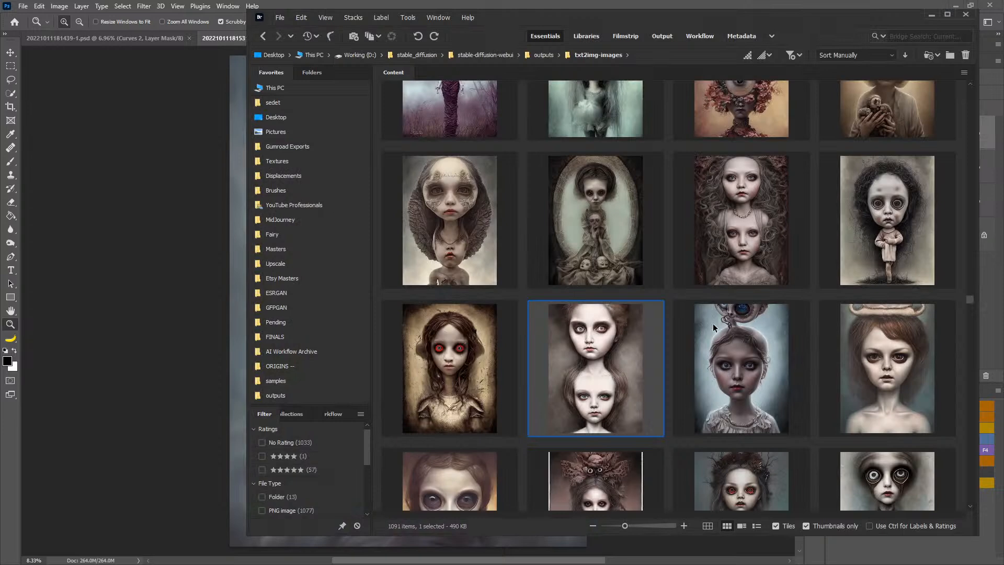
scroll(686, 329, down, 1)
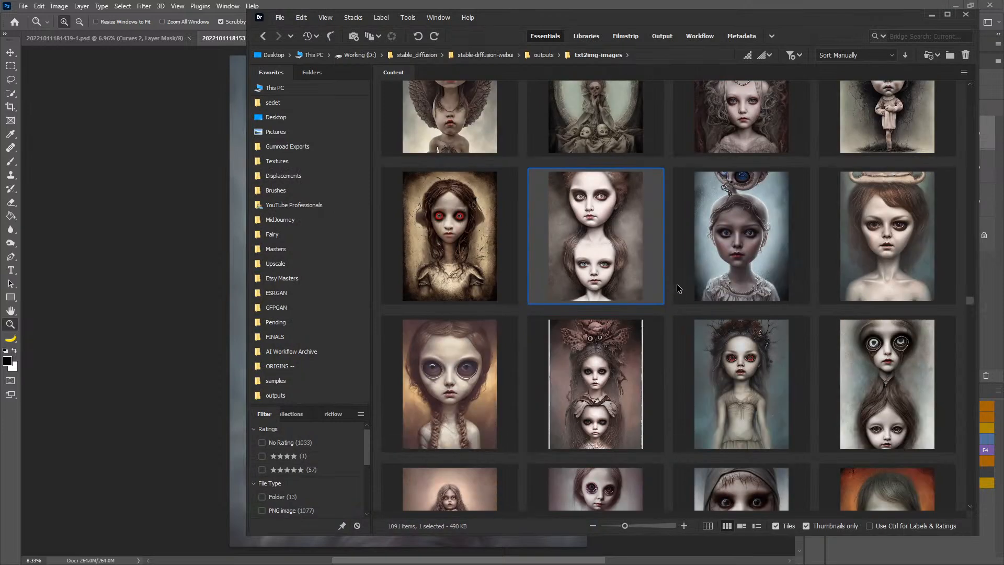
scroll(644, 261, down, 1)
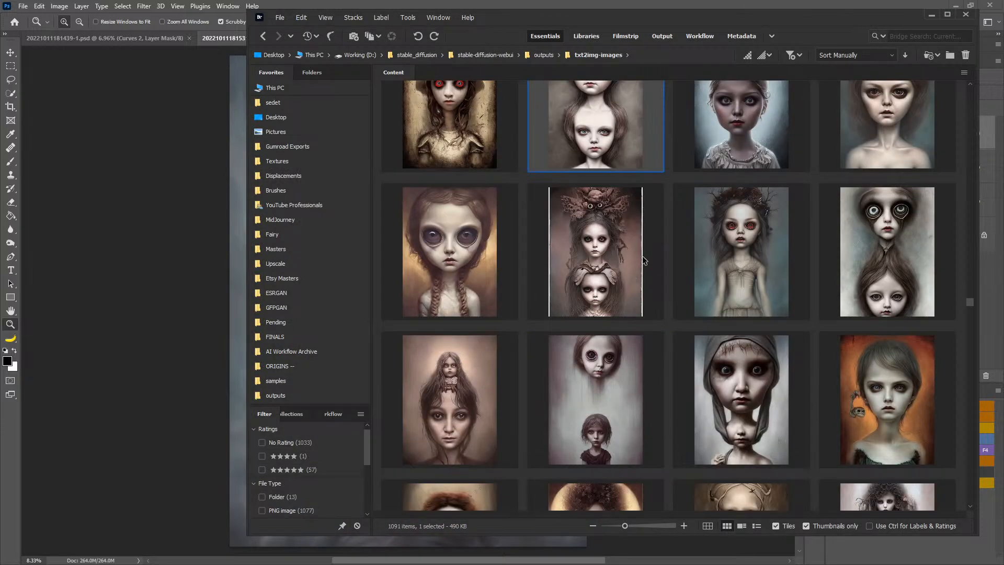
drag(600, 258, 171, 240)
key(Return)
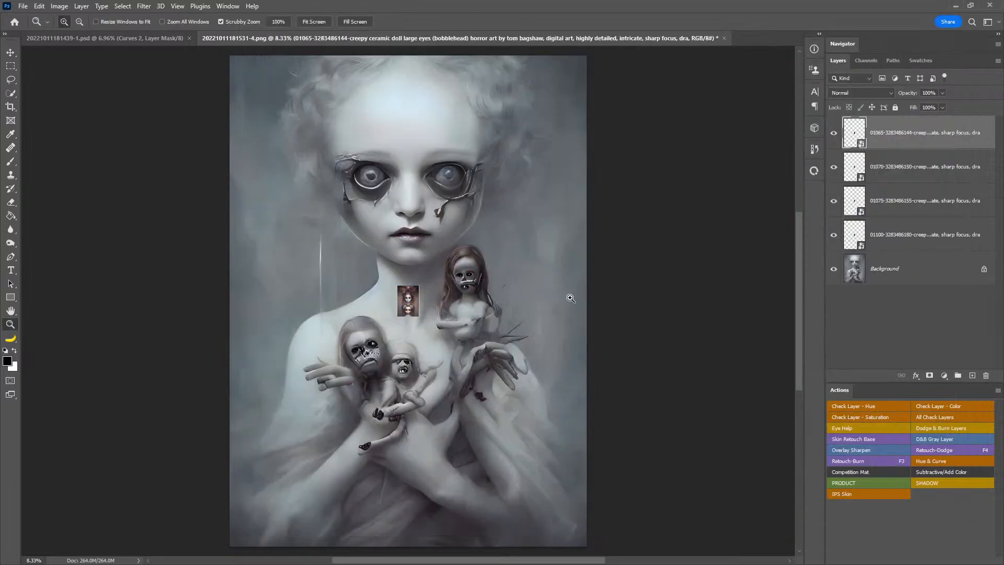
- Enlarge the four placed doll layers together and move them to the left side of the canvas
drag(432, 303, 553, 262)
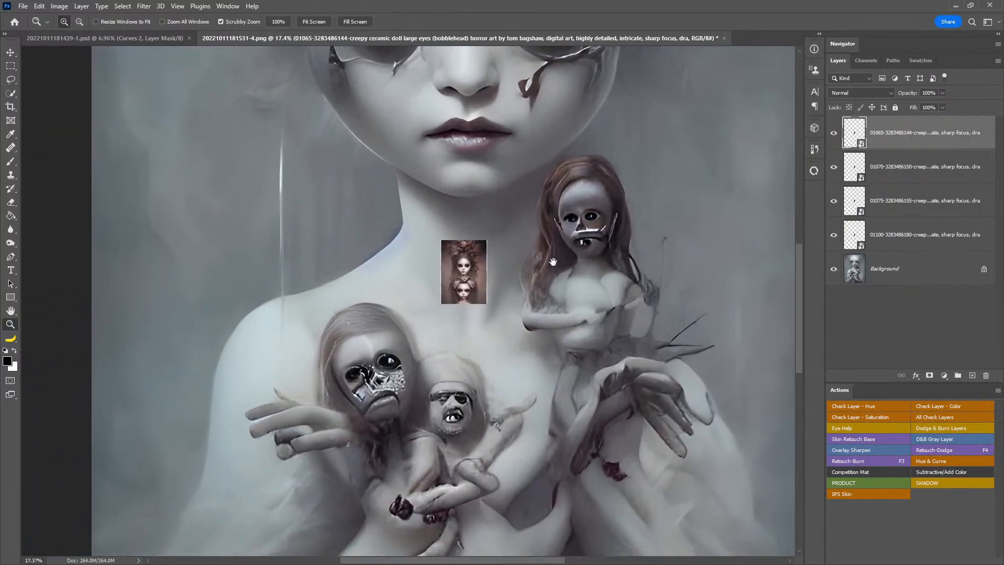
shift+click(950, 234)
key(ctrl+t)
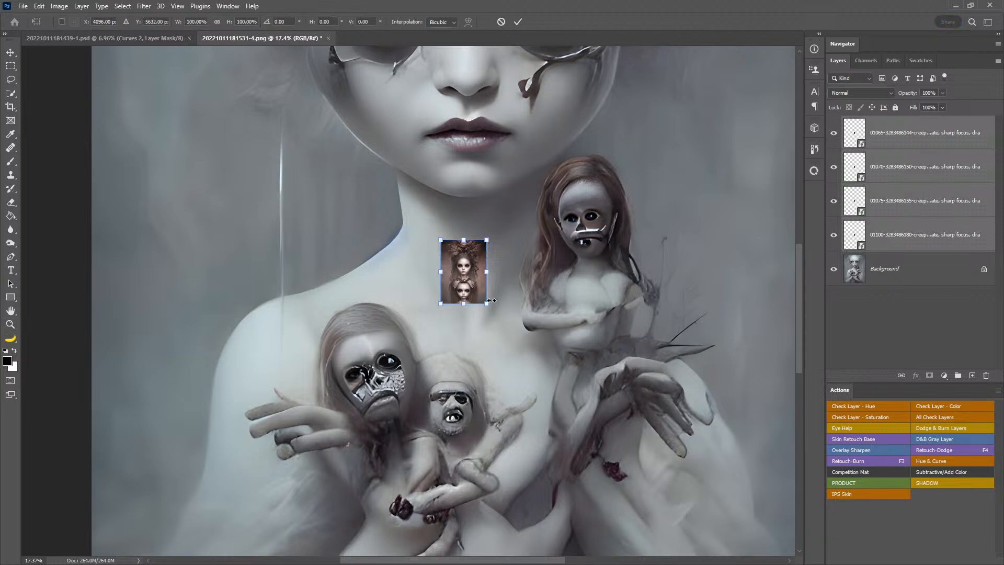
drag(485, 302, 584, 459)
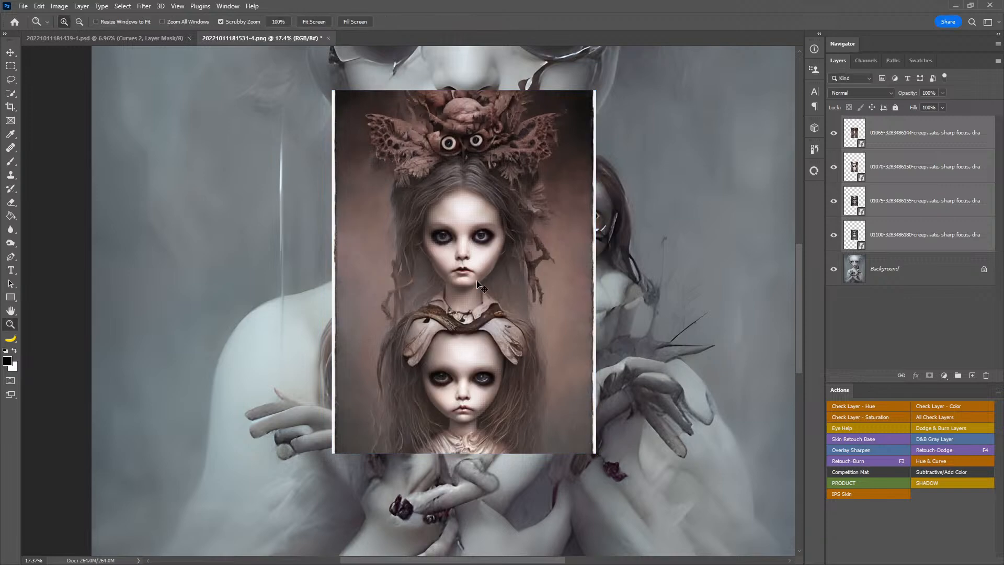
key(Return)
drag(488, 276, 564, 267)
drag(500, 239, 238, 269)
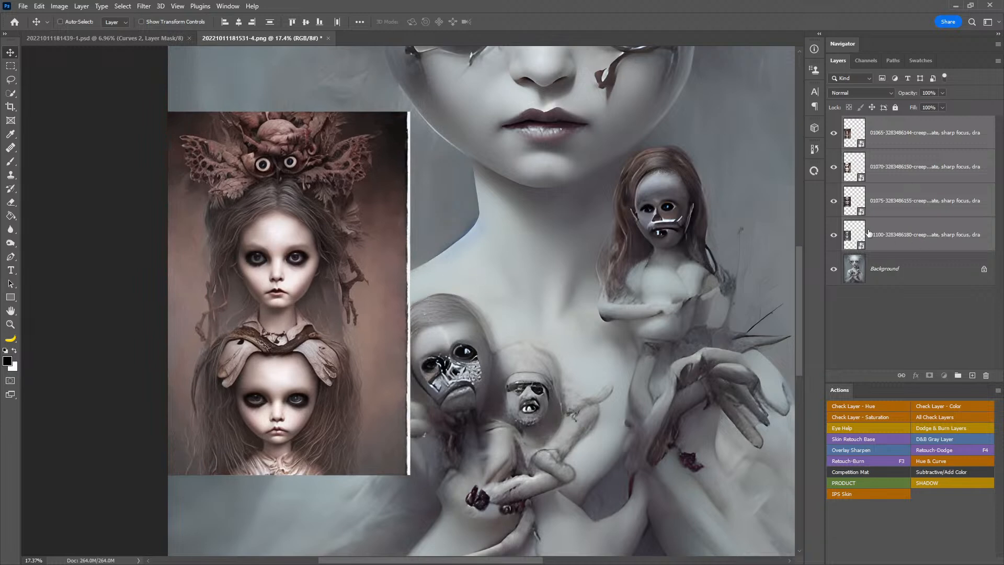
click(894, 308)
drag(831, 235, 835, 137)
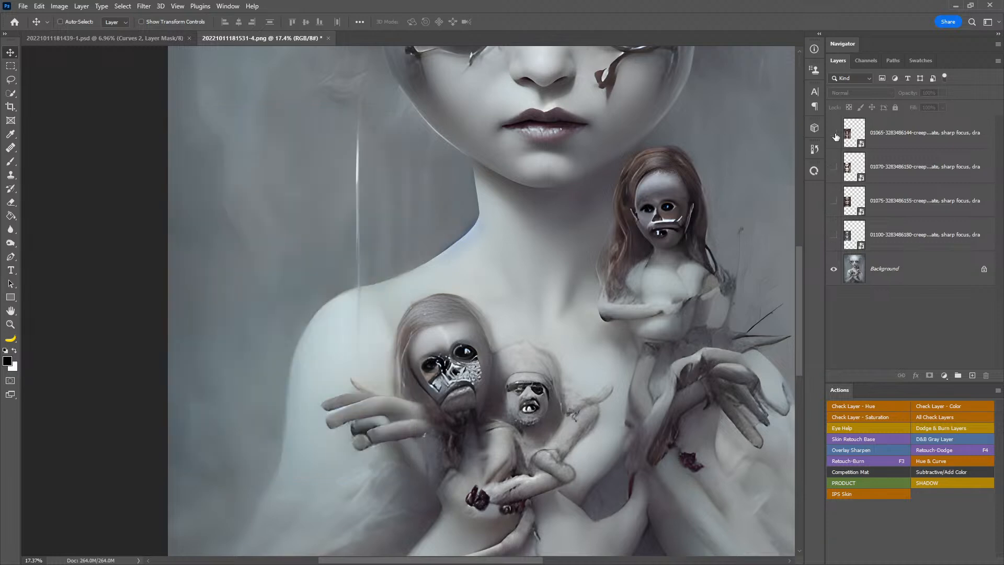
click(834, 234)
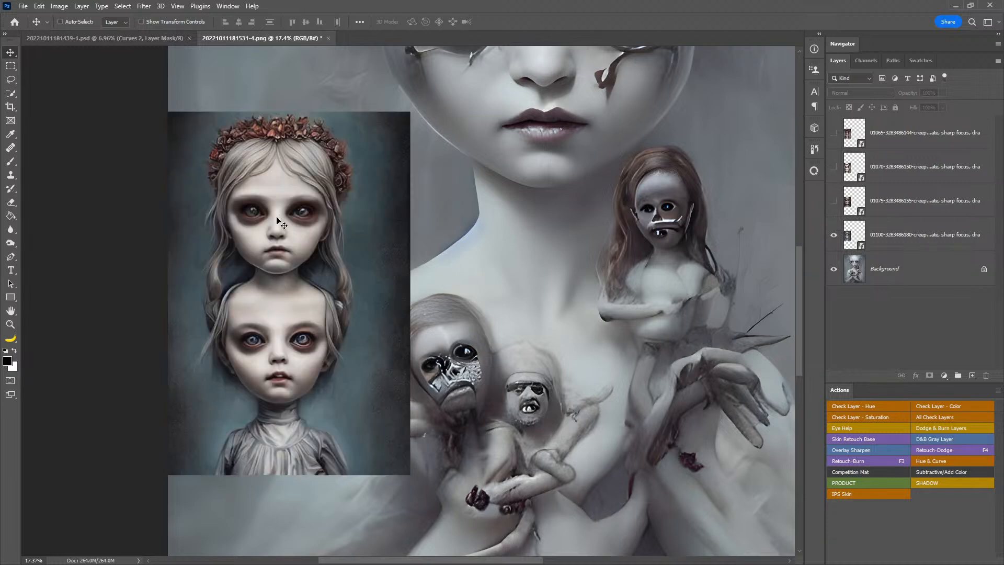
drag(317, 245, 575, 272)
click(506, 214)
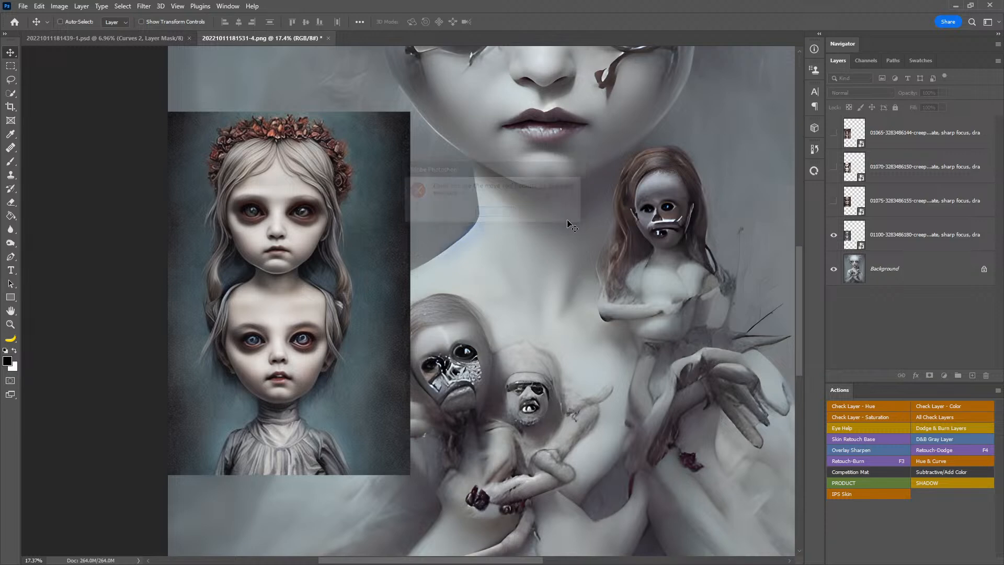
- Rasterize all four placed doll layers at once
click(890, 228)
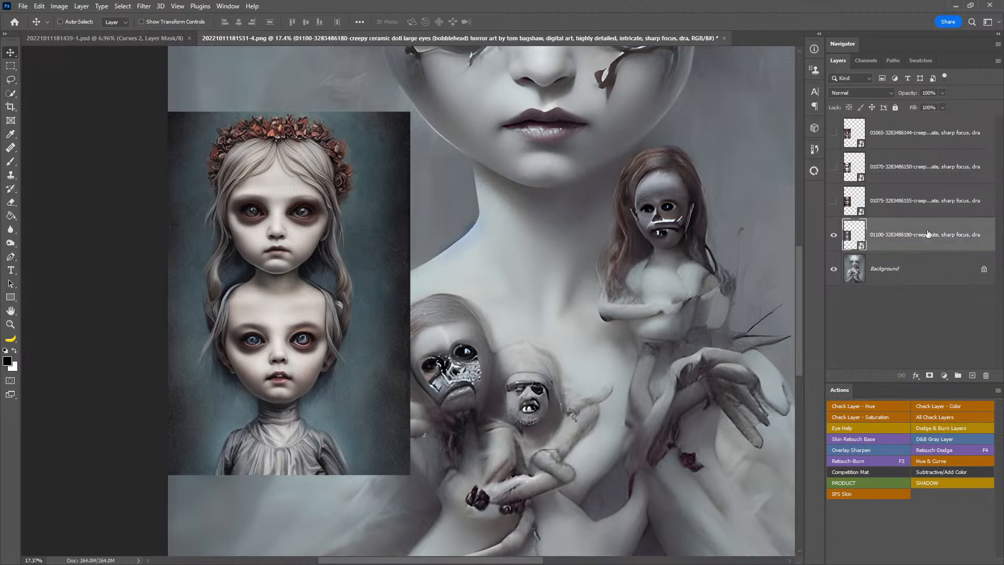
shift+click(923, 138)
right_click(923, 137)
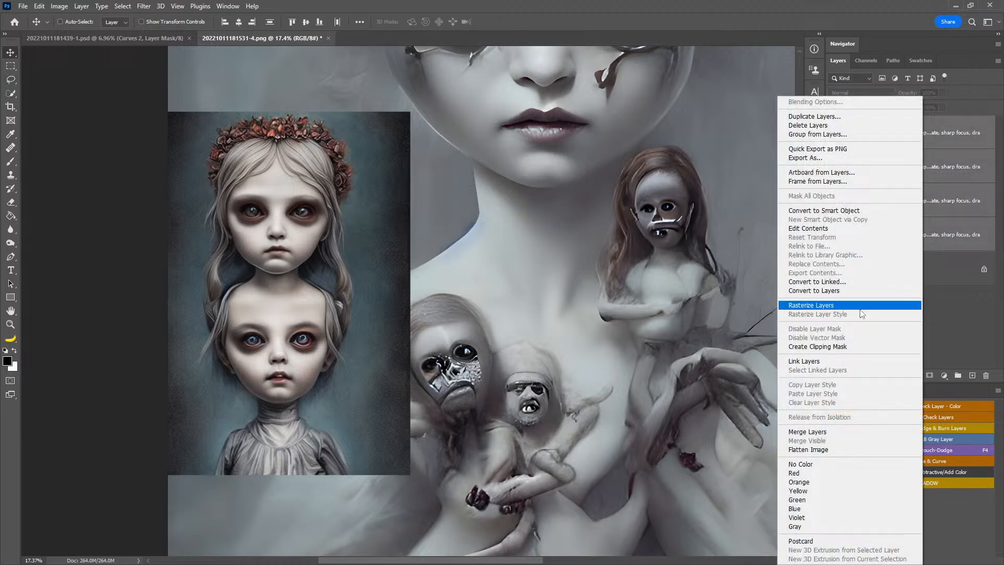
click(899, 305)
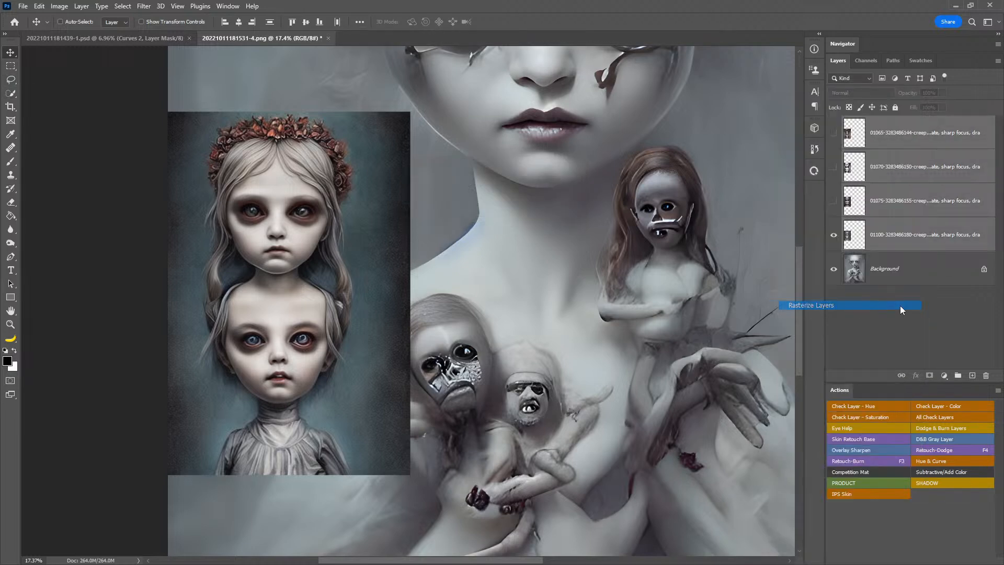
- Lasso the flower-crowned upper head, copy it to its own layer and move it over the small brown-haired doll
click(11, 80)
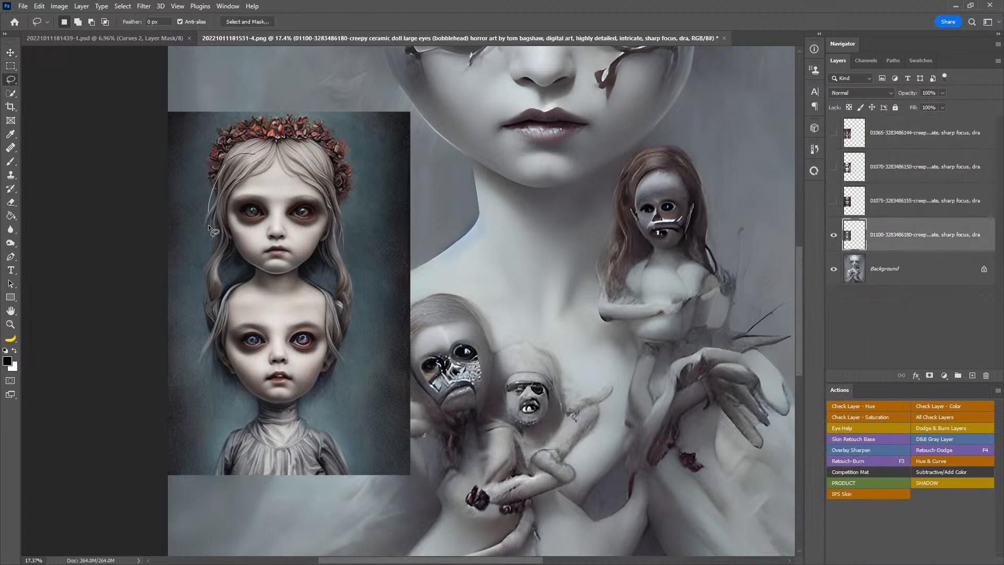
mouse_move(324, 174)
mouse_down()
mouse_move(256, 152)
mouse_move(191, 230)
mouse_move(358, 259)
mouse_move(295, 125)
mouse_up()
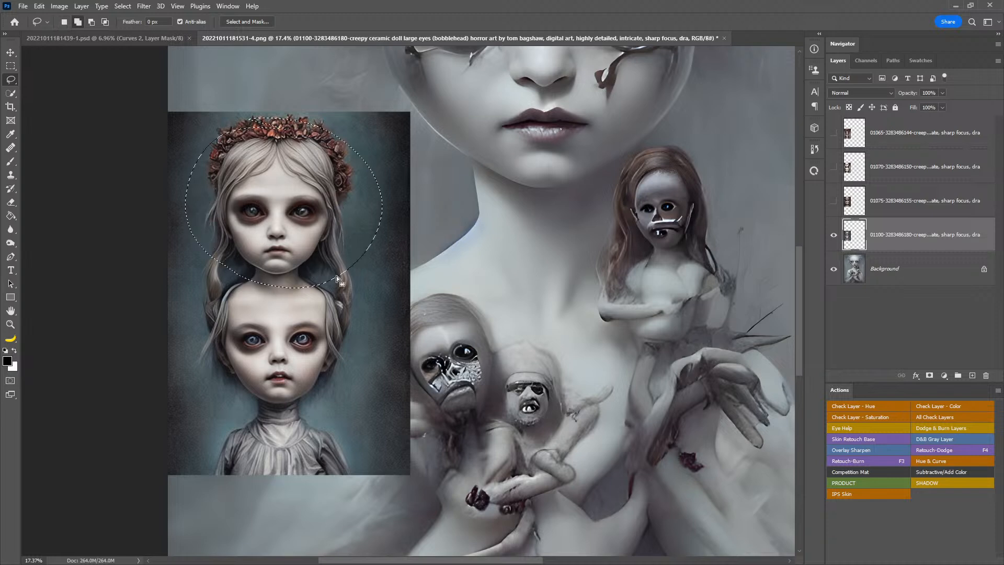
key(ctrl+j)
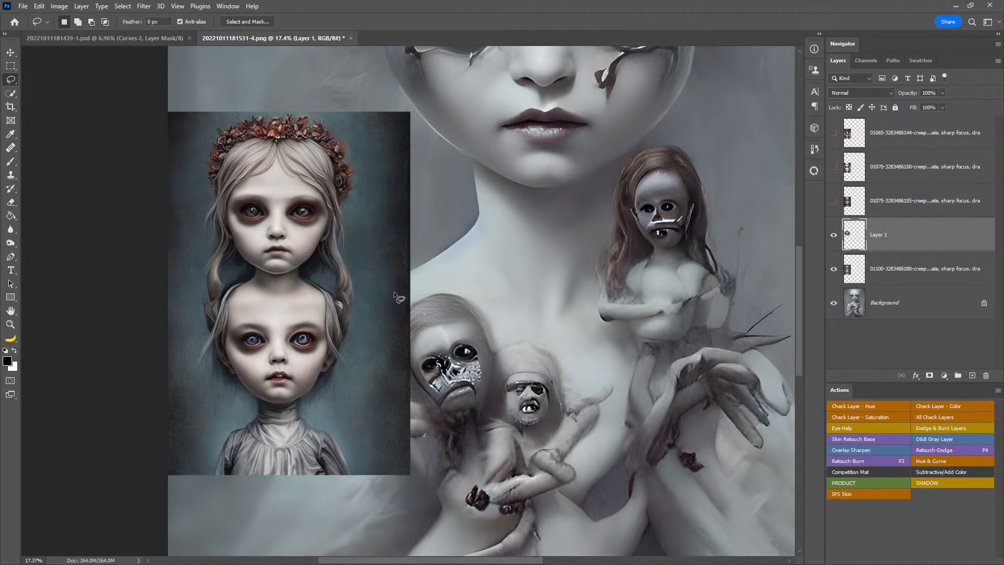
key(v)
drag(327, 239, 712, 236)
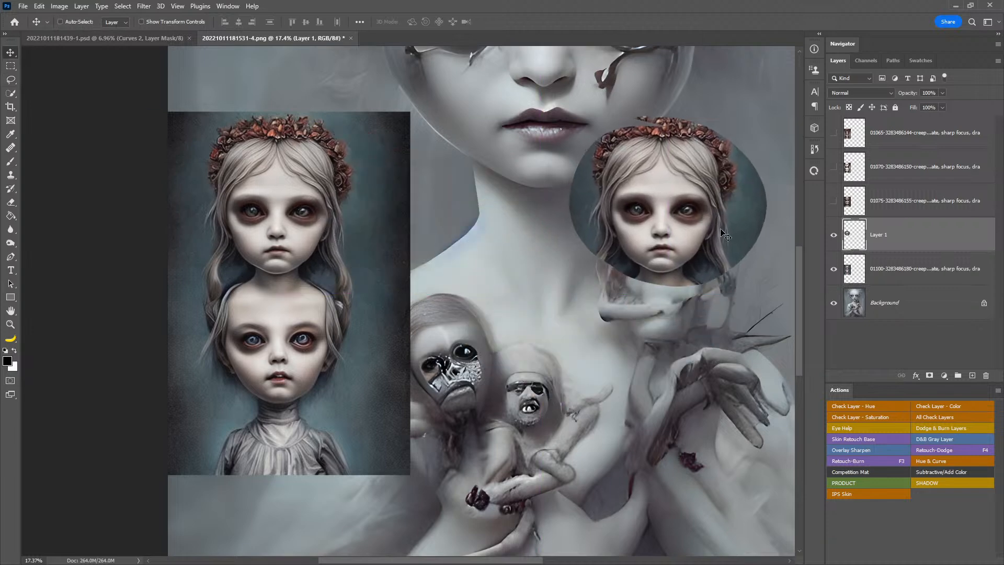
- Show the curly-haired 01075 layer in place of 01100 and copy its lassoed upper head to a new layer
click(838, 205)
click(833, 206)
click(833, 269)
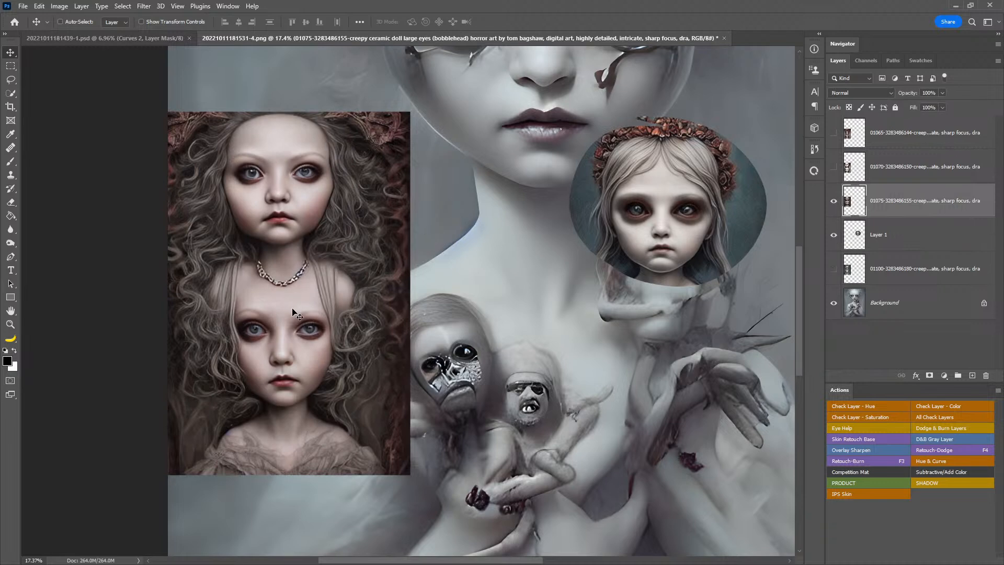
drag(285, 301, 324, 270)
click(11, 80)
mouse_move(316, 84)
mouse_down()
mouse_move(256, 119)
mouse_move(273, 228)
mouse_move(400, 152)
mouse_move(248, 112)
mouse_move(238, 167)
mouse_up()
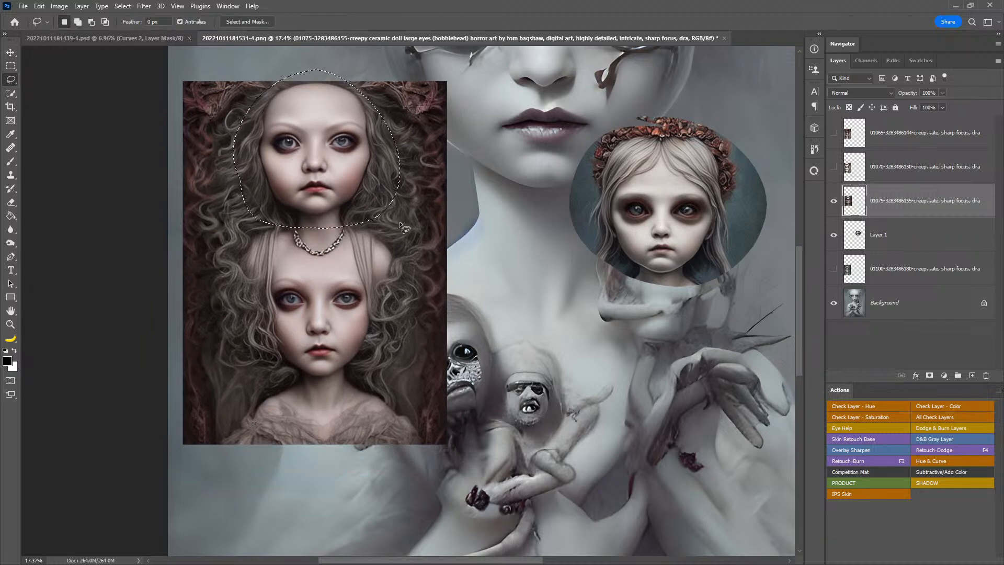
key(ctrl+j)
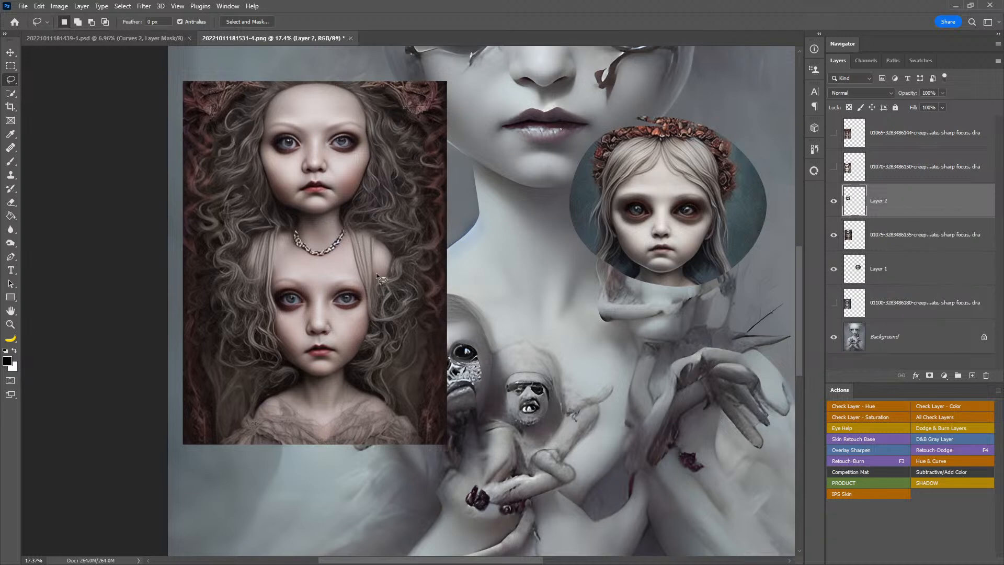
- Add an empty layer above the copied curly-haired head and delete the 01075 source layer
key(ctrl+shift+alt+n)
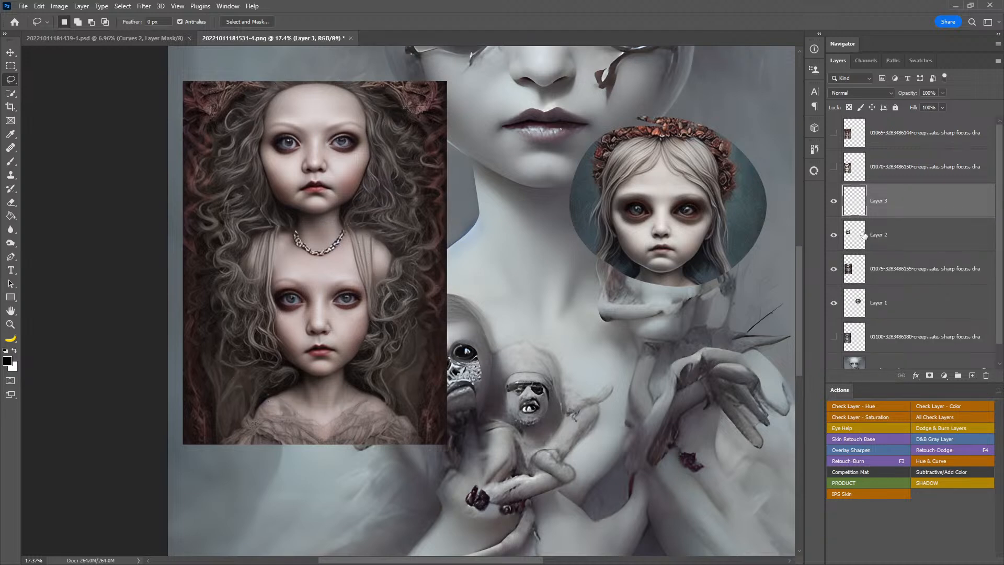
click(919, 283)
key(Delete)
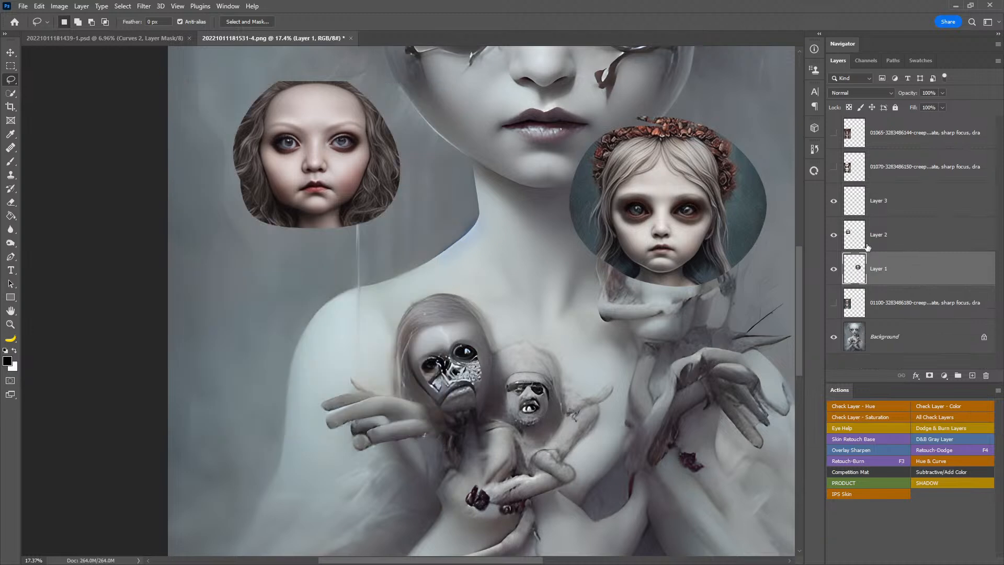
- Show the pale two-headed 01070 layer and copy its lassoed upper head to a new layer
click(912, 180)
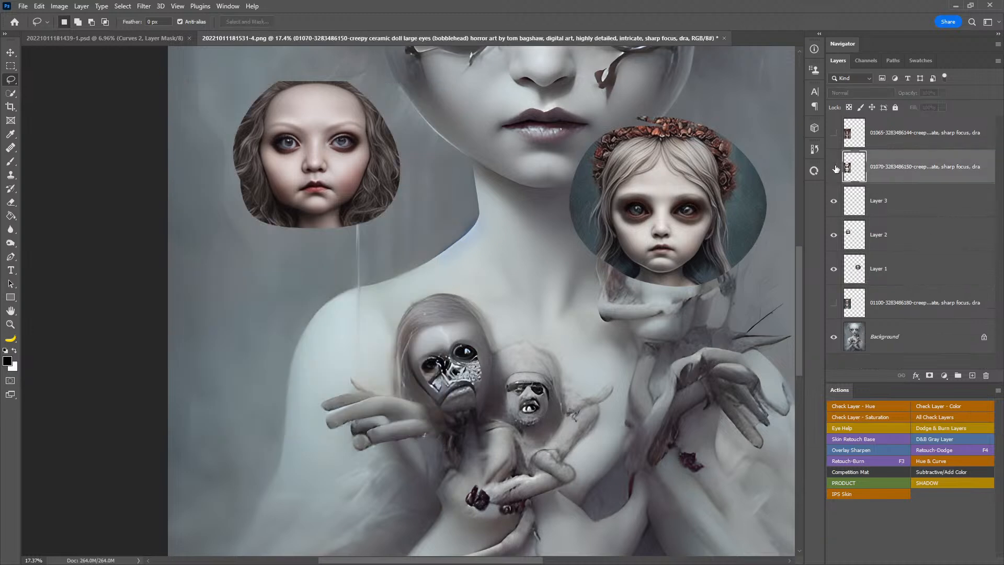
click(834, 168)
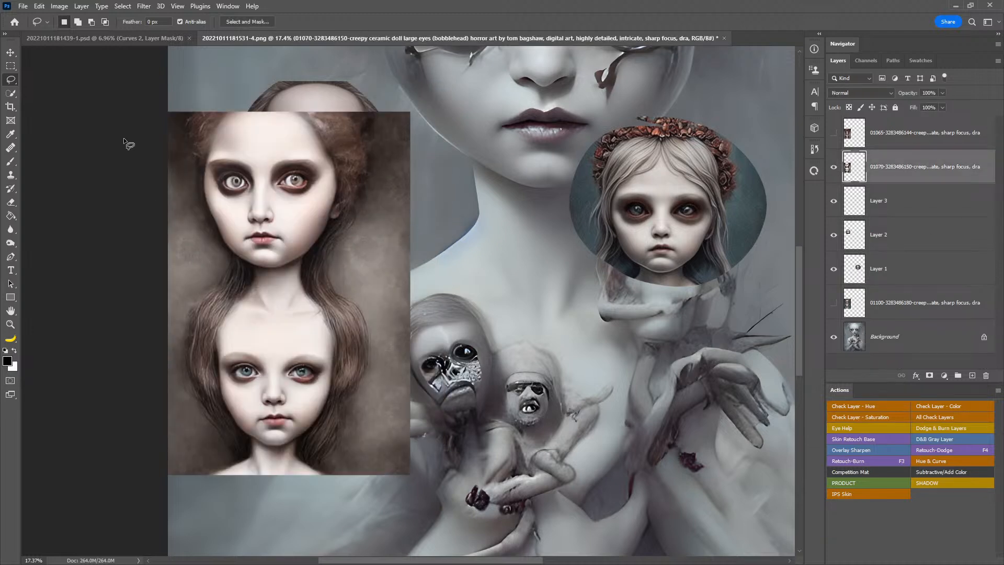
mouse_move(240, 103)
mouse_down()
mouse_move(173, 212)
mouse_move(226, 279)
mouse_move(360, 233)
mouse_move(317, 110)
mouse_up()
key(ctrl+j)
- Lasso the lower head of the 01070 layer, copy it to its own layer and delete the 01070 source layer
mouse_move(330, 301)
mouse_down()
mouse_move(245, 298)
mouse_move(178, 368)
mouse_move(254, 473)
mouse_move(354, 435)
mouse_move(329, 302)
mouse_up()
key(ctrl+j)
click(516, 213)
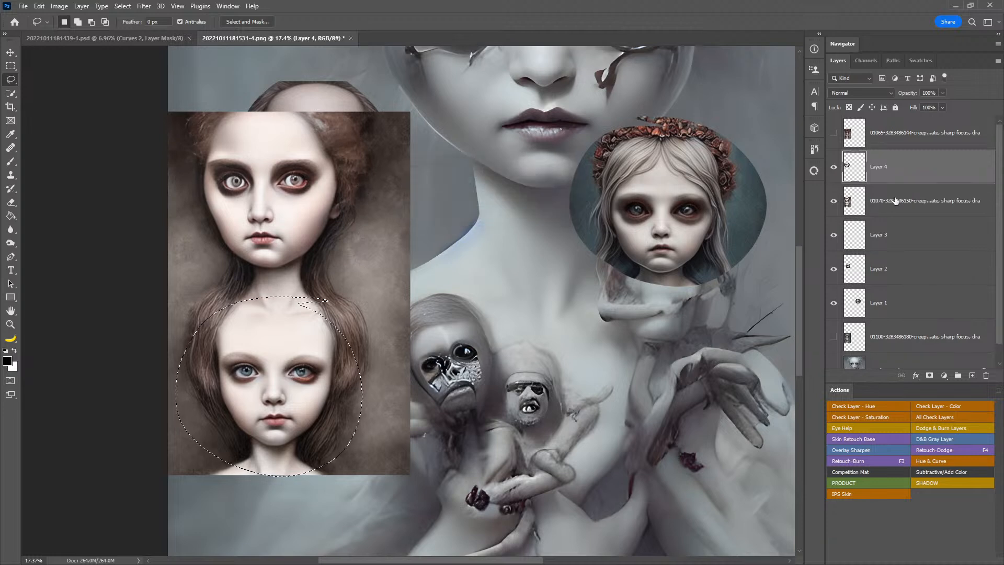
click(894, 200)
key(ctrl+j)
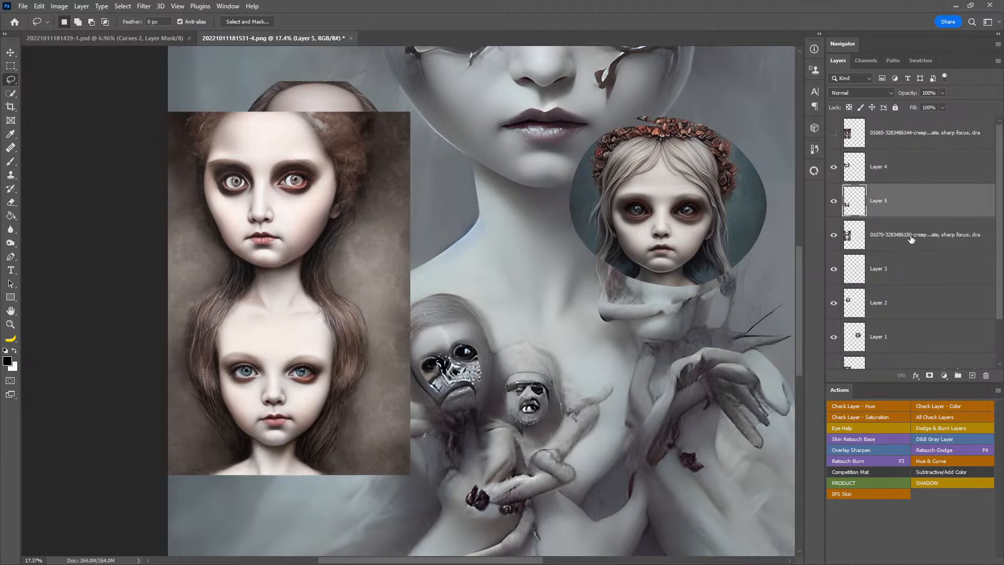
click(911, 239)
key(Delete)
- Preview the winged-headdress doll layer 01065 over the composite and hide it again
click(932, 140)
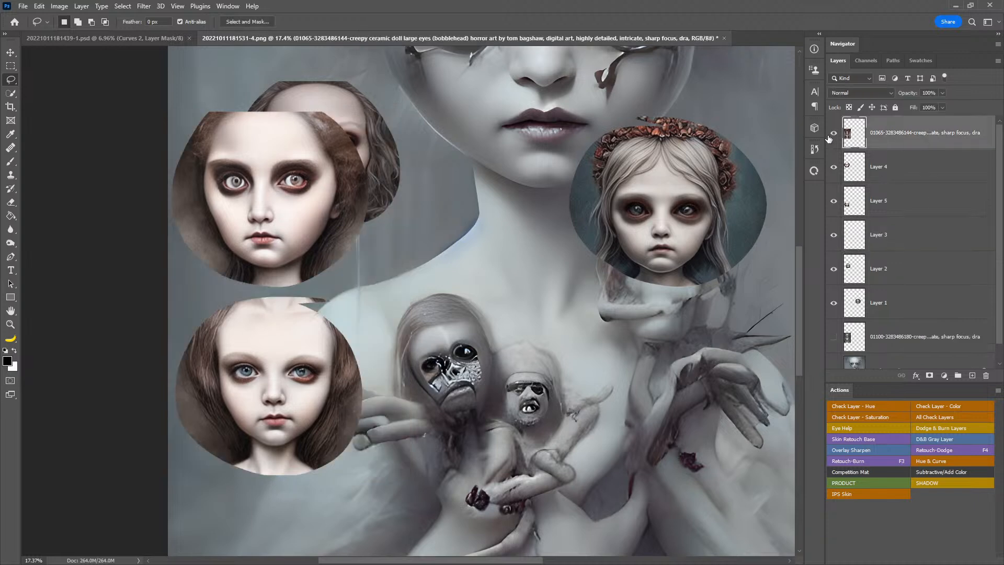
click(828, 135)
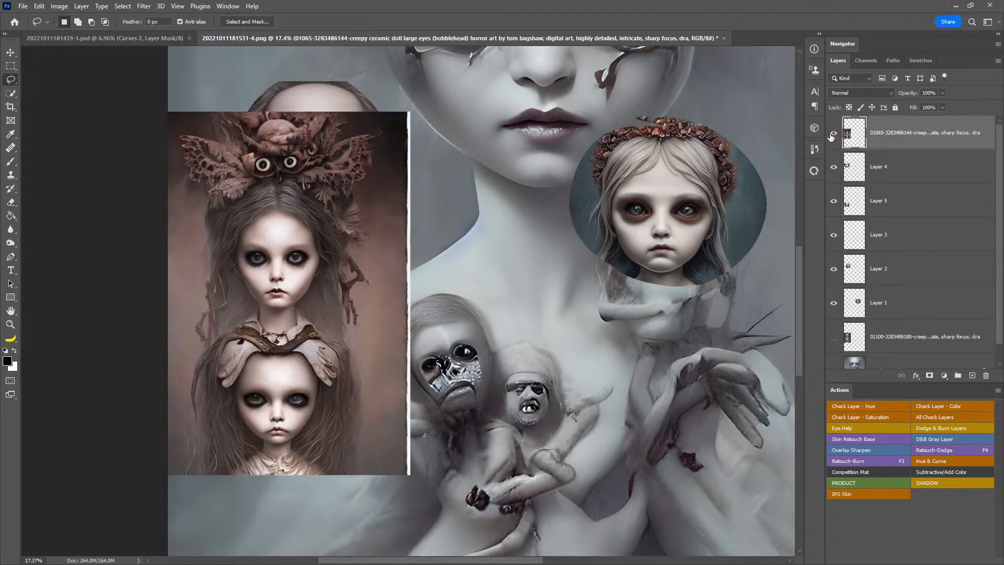
click(832, 135)
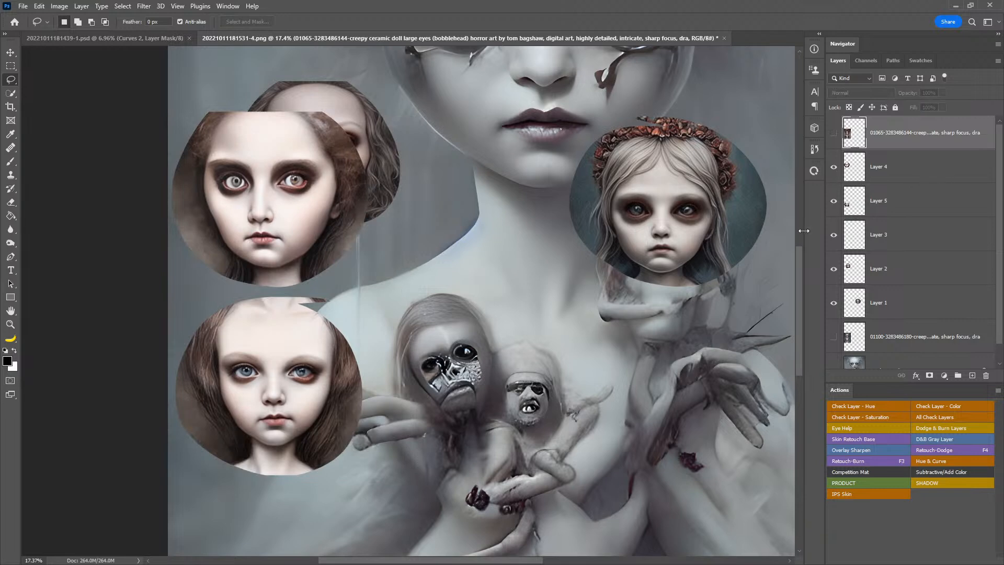
- Spread out the four cut-out heads over the portrait, moving the flower-crowned one to the lower right beside the small dolls
key(v)
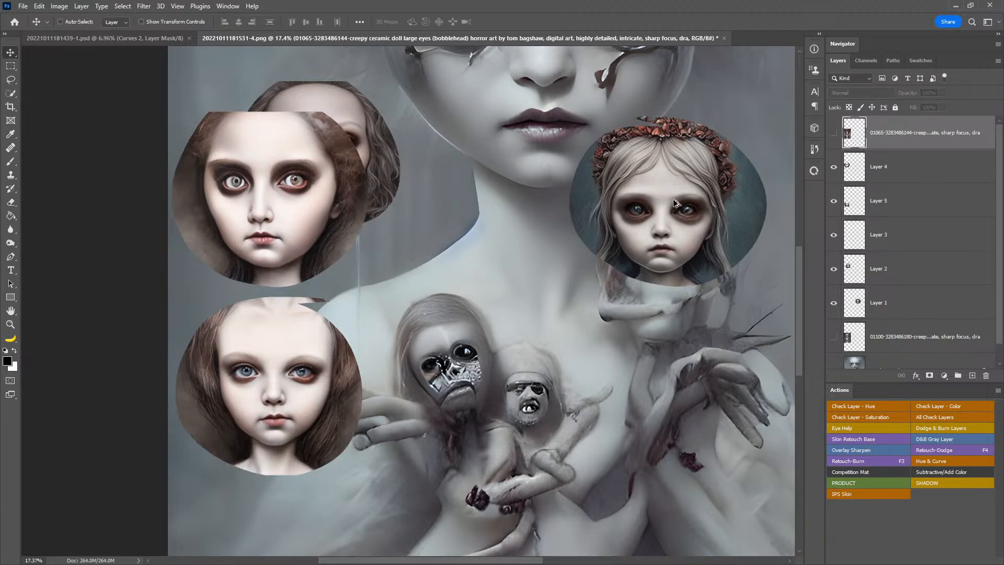
drag(297, 183, 319, 212)
drag(485, 122, 494, 116)
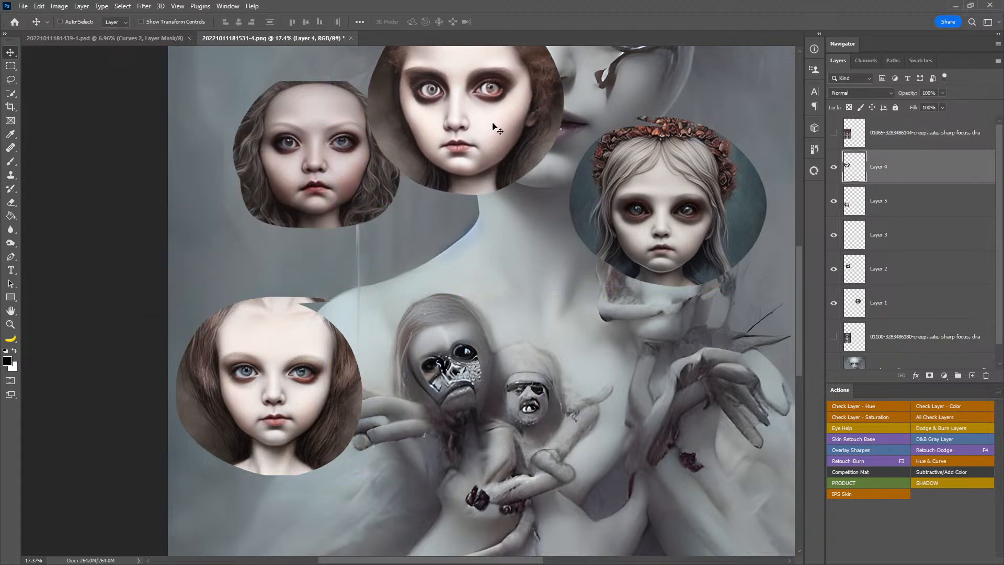
drag(282, 183, 302, 219)
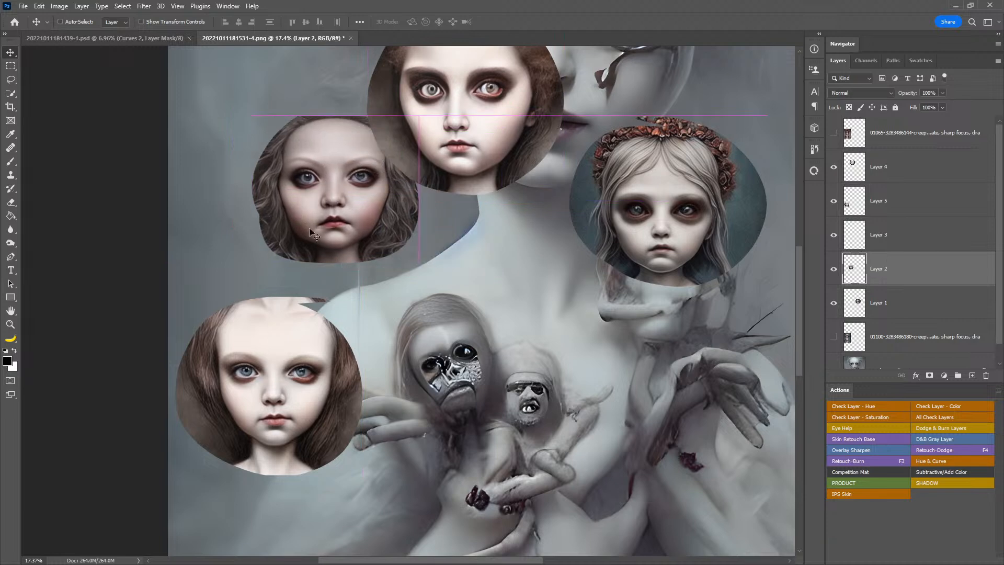
drag(272, 379, 254, 301)
drag(697, 236, 571, 281)
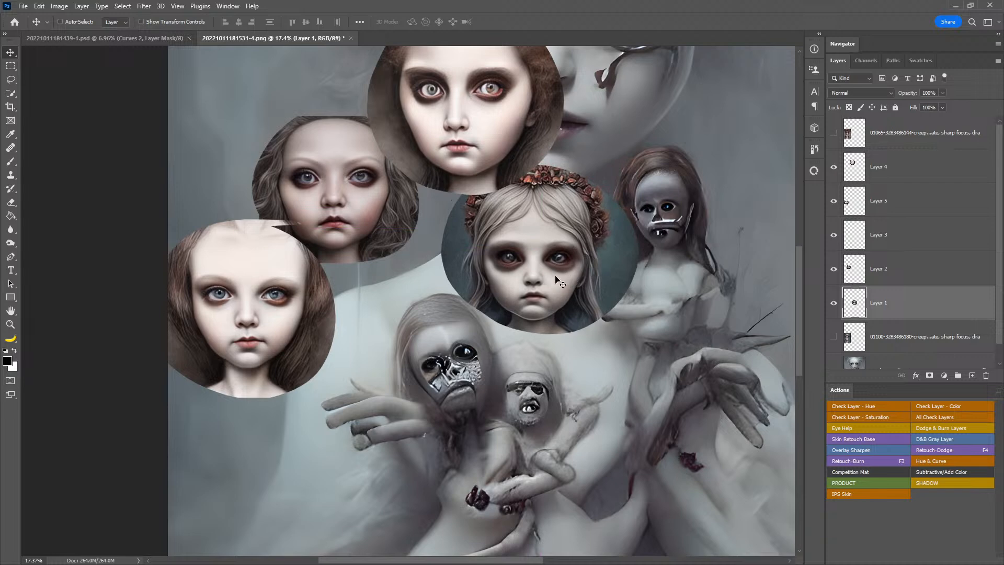
drag(557, 279, 635, 476)
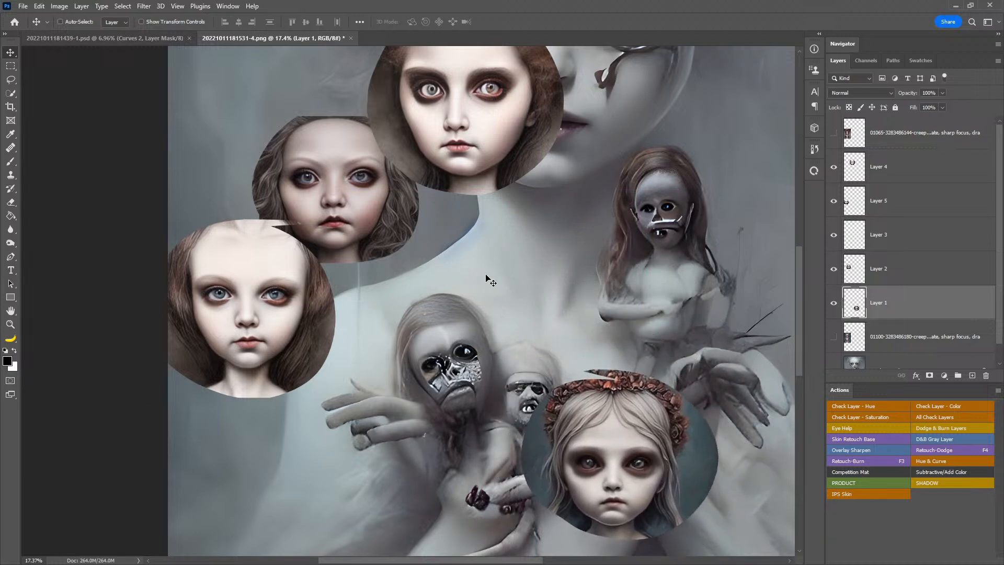
- Move the wide-eyed head over the right doll, the grey-toned head beside the portrait's chin, and the high-forehead head over the left doll
ctrl+click(477, 163)
drag(478, 163, 679, 240)
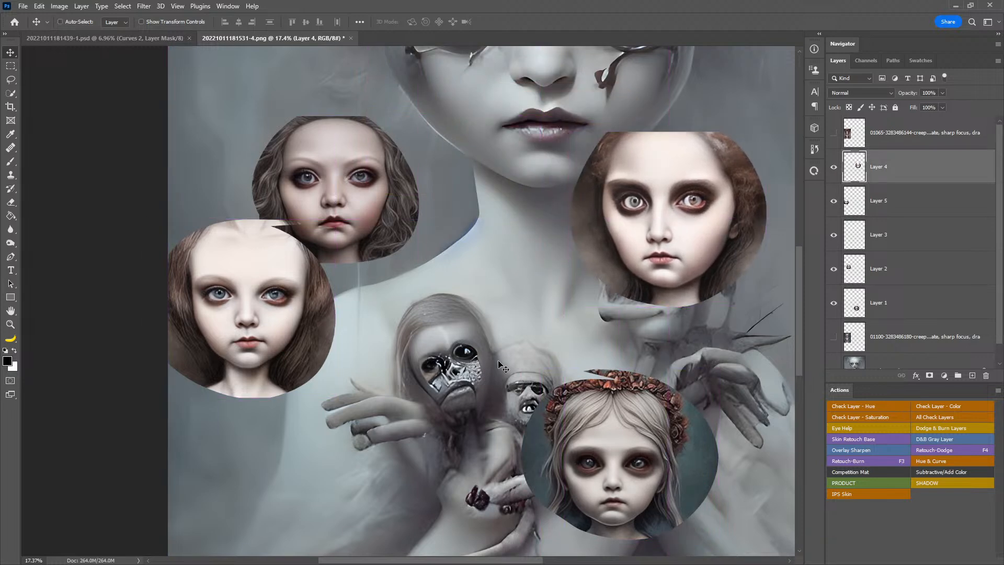
ctrl+click(357, 212)
drag(357, 212, 403, 185)
ctrl+click(265, 306)
drag(265, 306, 423, 327)
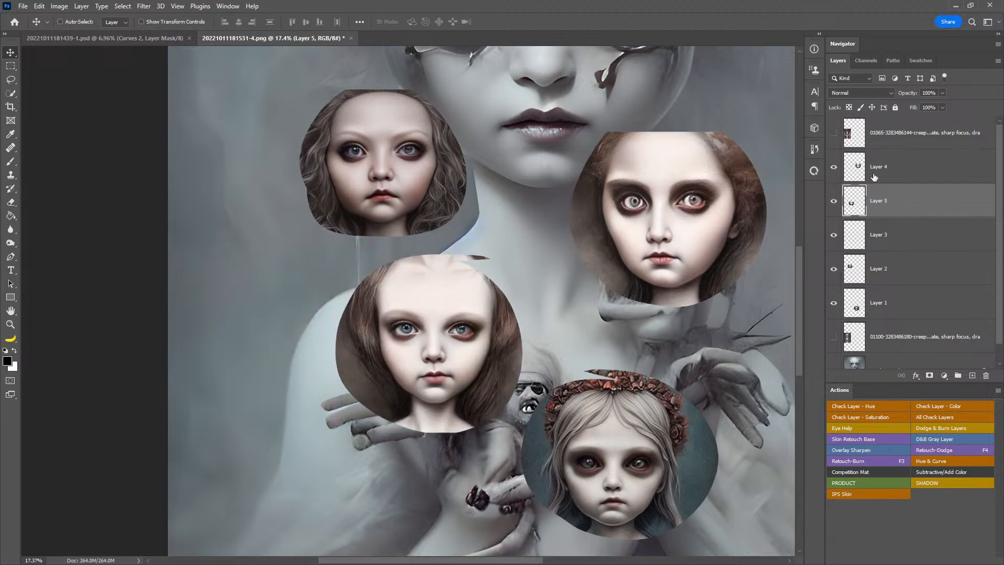
- Hide Layers 2, 3, 4 and 5, and set the flower-crowned head on Layer 1 to 50% opacity
click(834, 268)
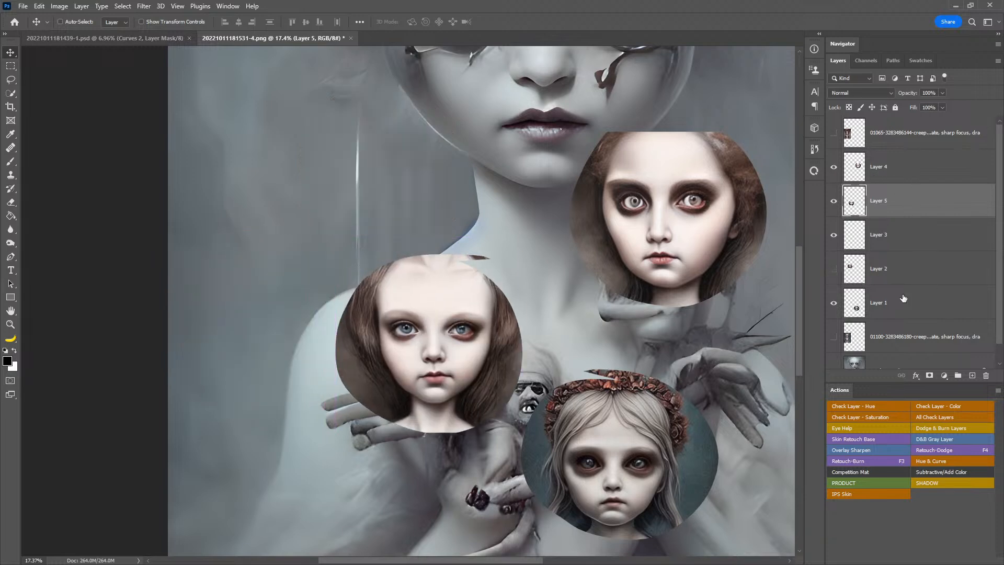
click(890, 307)
drag(608, 361, 600, 334)
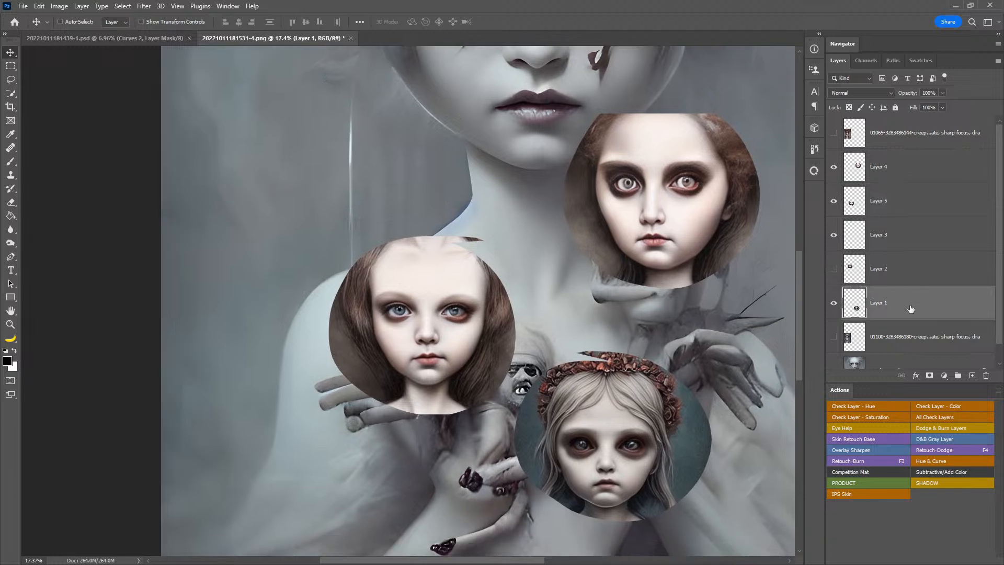
drag(834, 237, 834, 167)
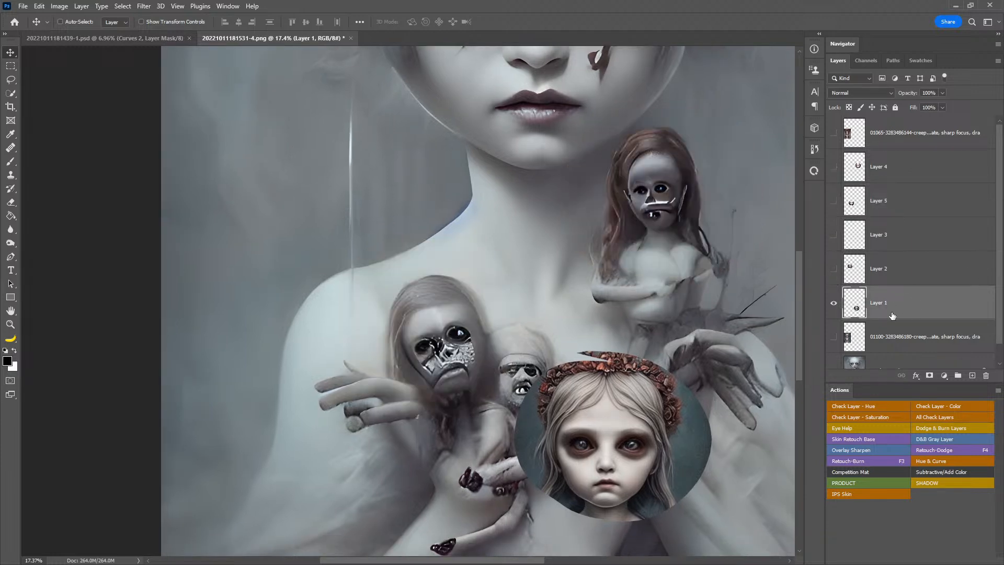
drag(638, 342, 491, 193)
key(5)
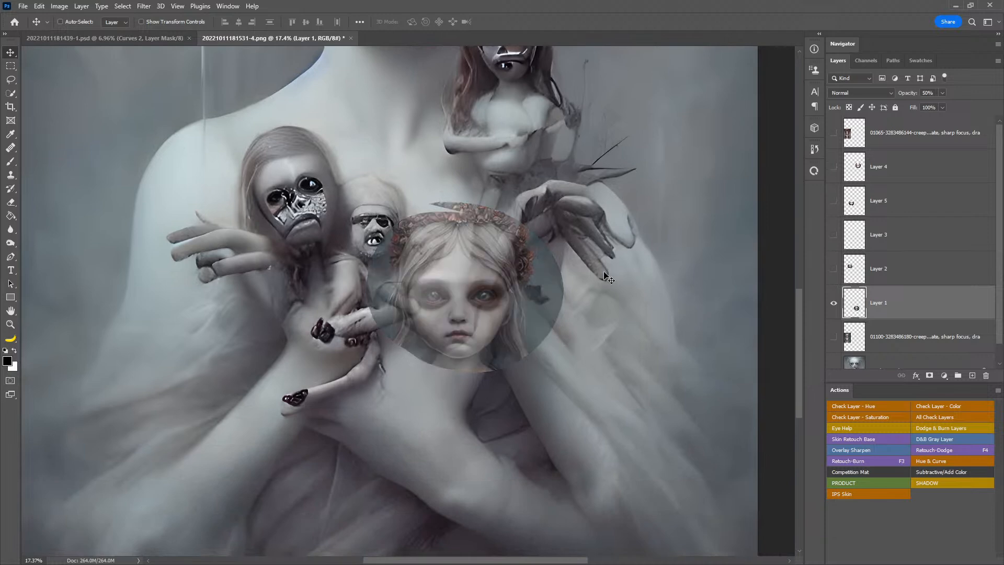
- Duplicate the flower-crowned head beneath Layer 1, hide the duplicate, and start a free transform on the original Layer 1
key(ctrl+t)
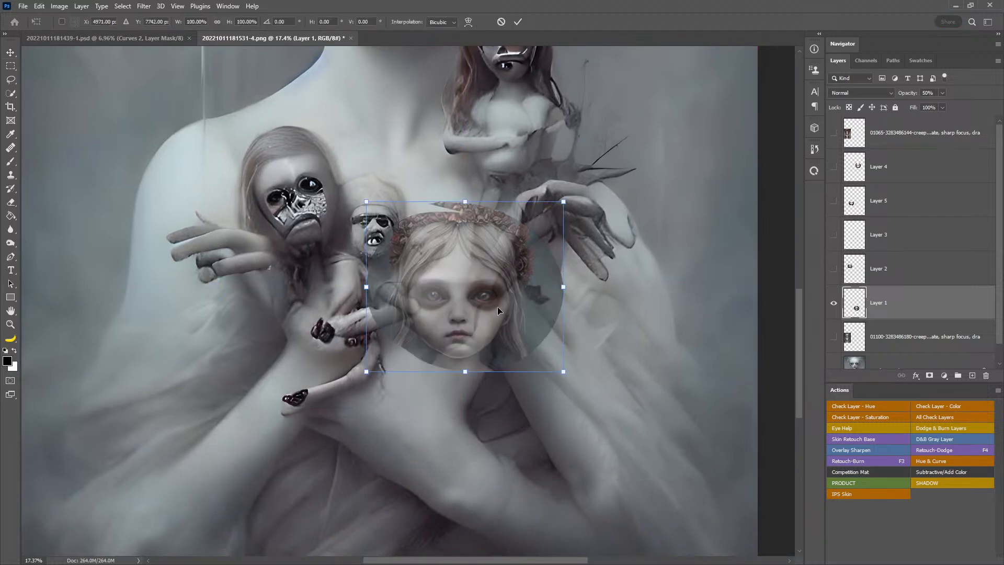
key(Escape)
scroll(484, 306, up, 2)
drag(925, 306, 924, 325)
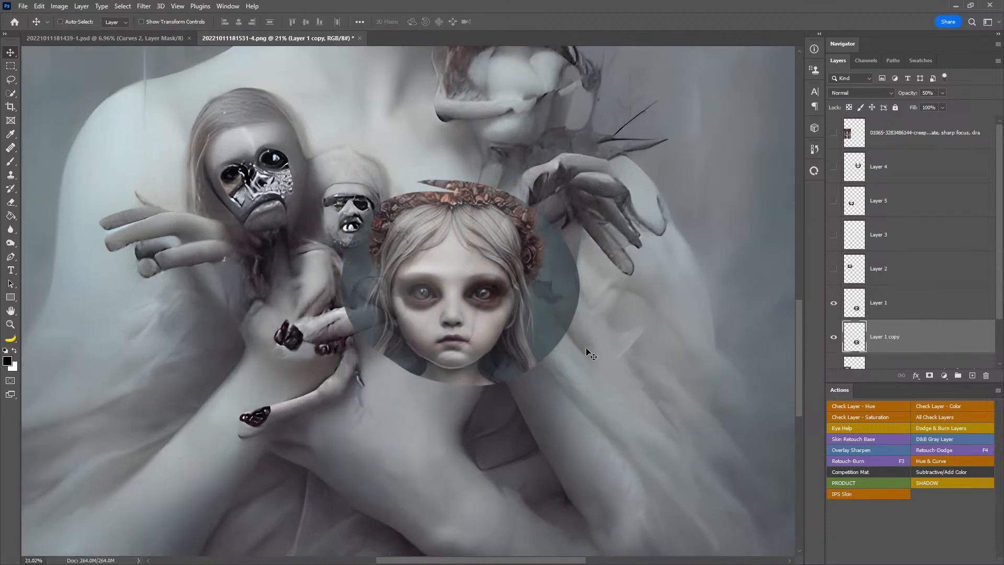
click(833, 337)
click(924, 303)
key(ctrl+t)
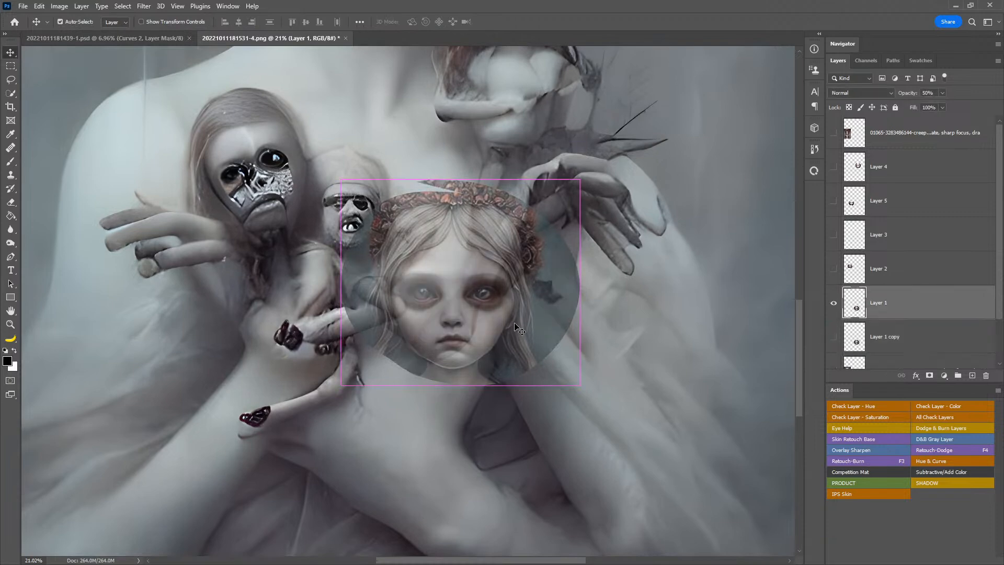
drag(574, 181, 477, 266)
drag(435, 308, 382, 184)
drag(429, 140, 408, 158)
scroll(335, 180, up, 3)
scroll(343, 186, up, 3)
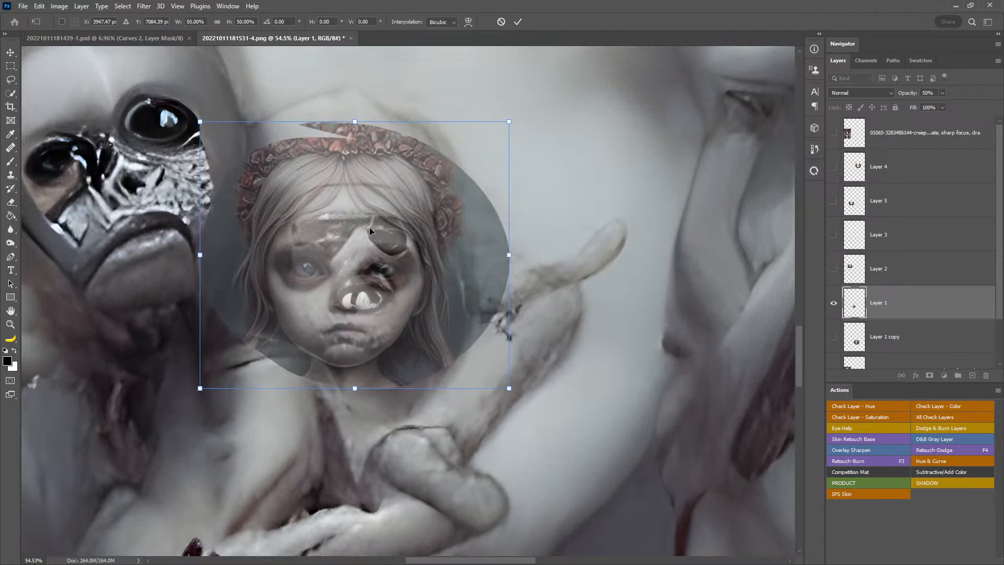
key(Escape)
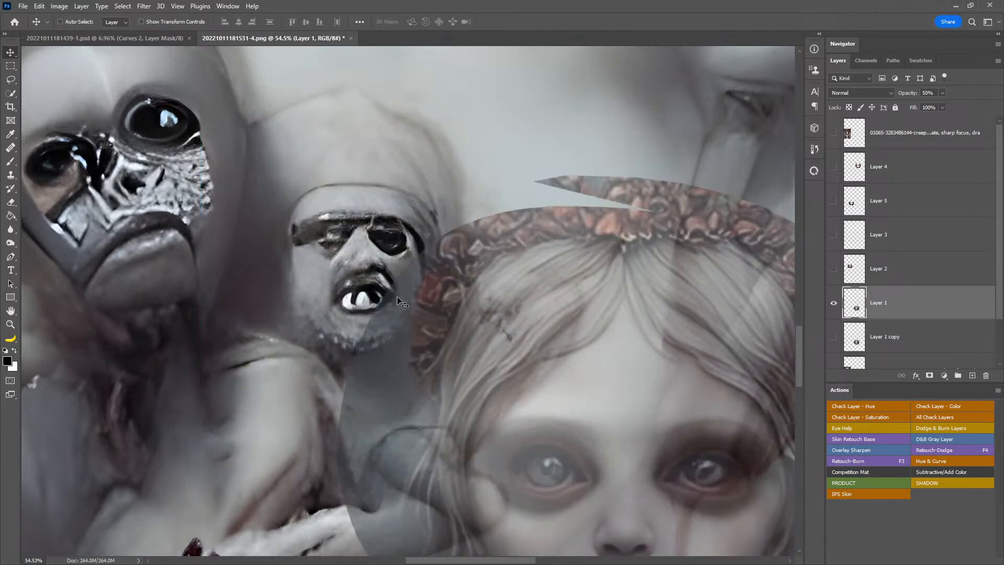
- Move the girl's face on Layer 1 over the small doll's head and scale it to about 49.6%
key(z)
drag(527, 313, 507, 328)
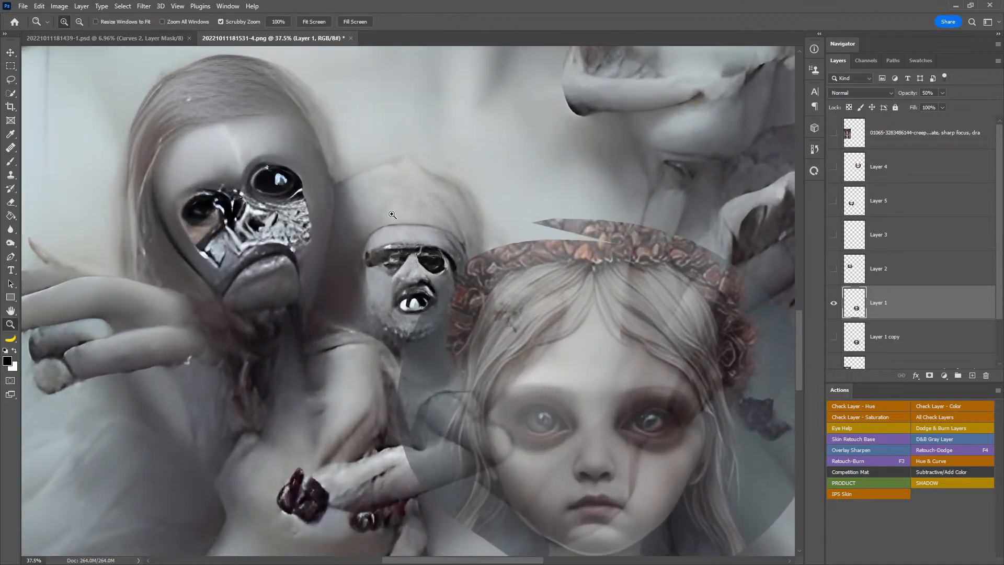
drag(546, 292, 569, 281)
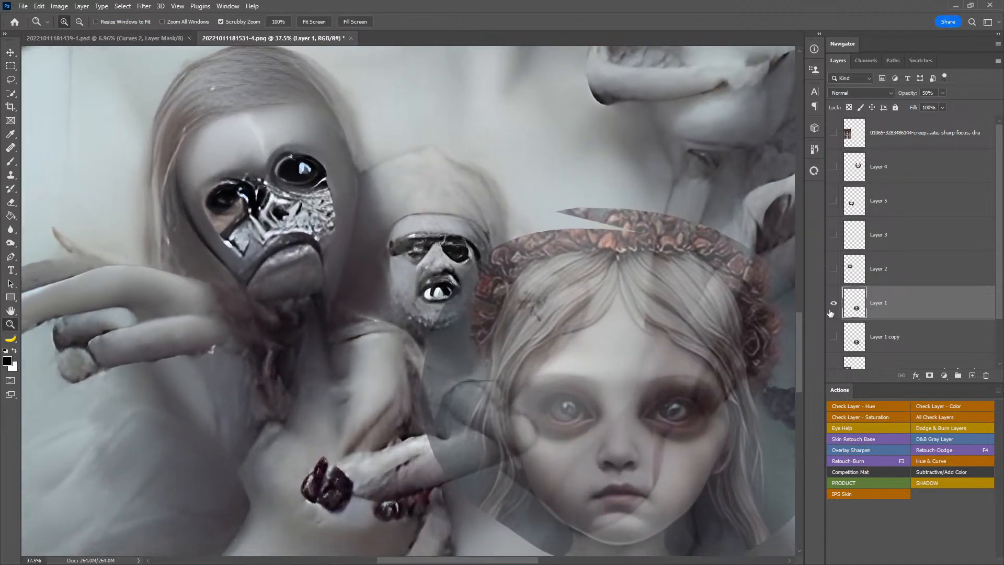
key(v)
drag(636, 369, 469, 244)
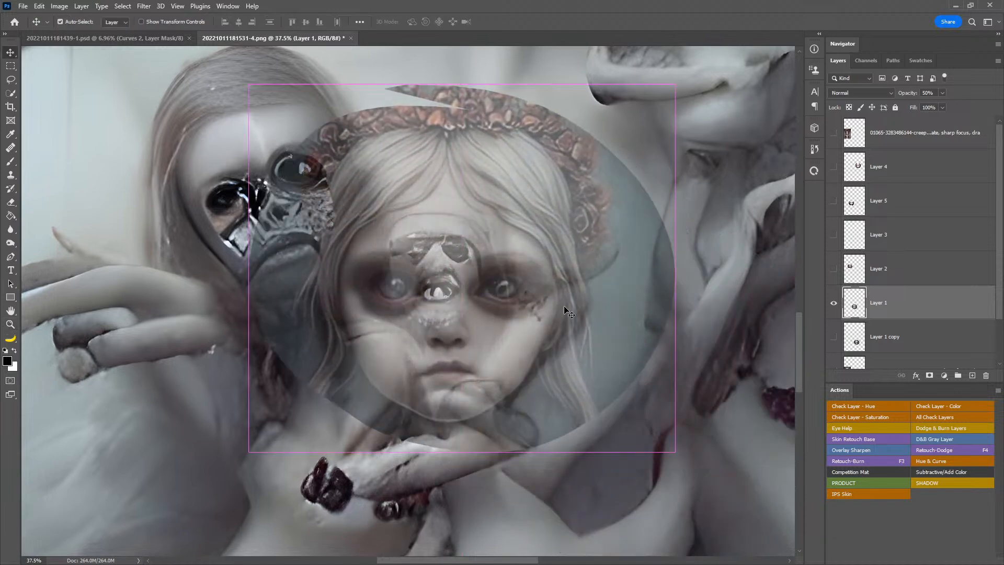
key(ctrl+t)
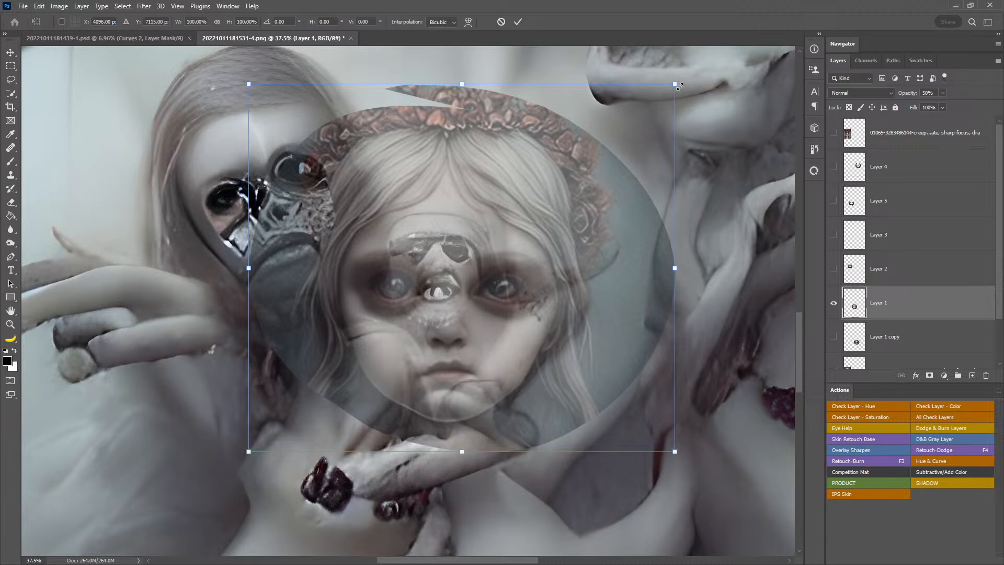
drag(675, 82, 498, 228)
drag(537, 177, 555, 164)
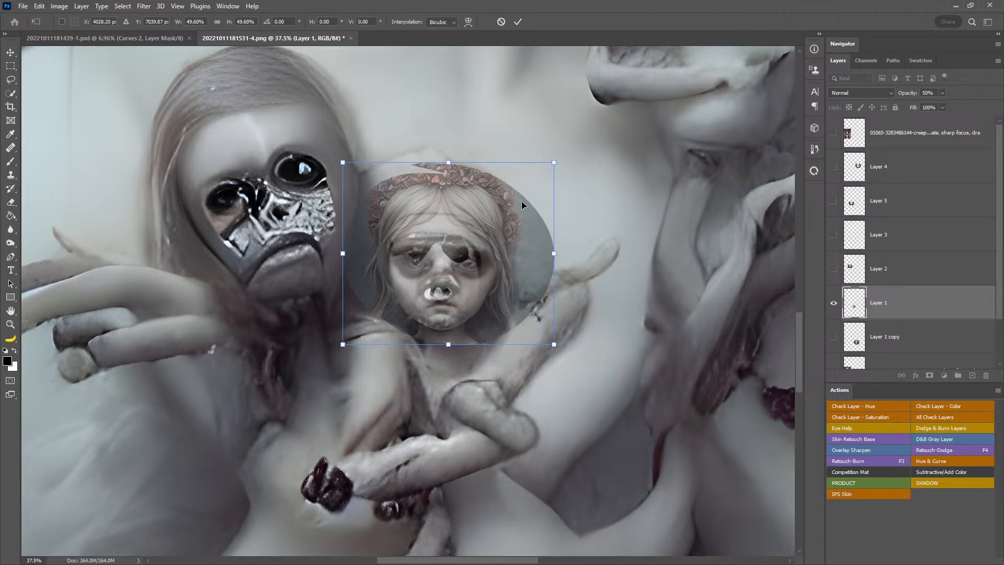
key(Return)
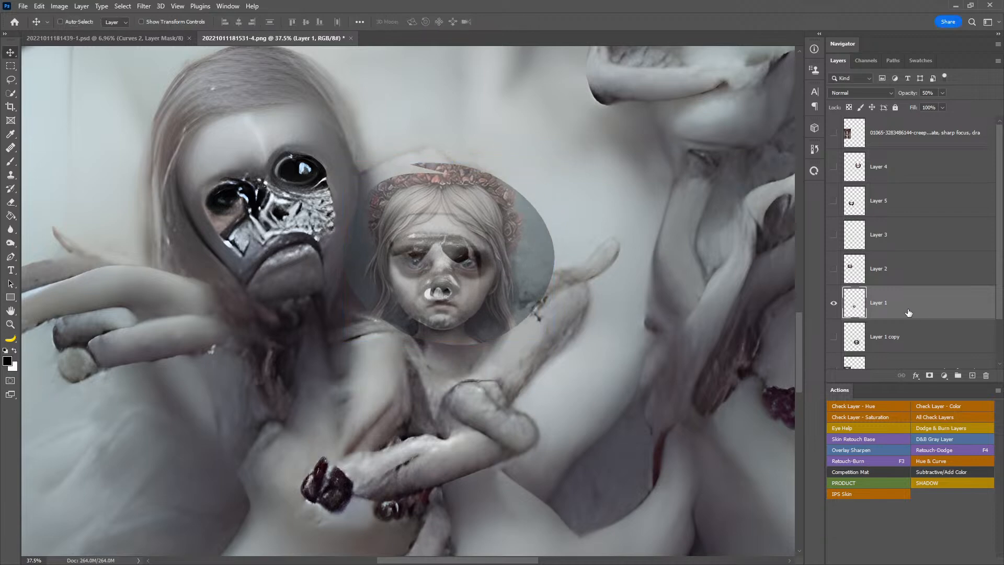
- Set the opacity of Layer 1 to 100%
key(0)
key(1)
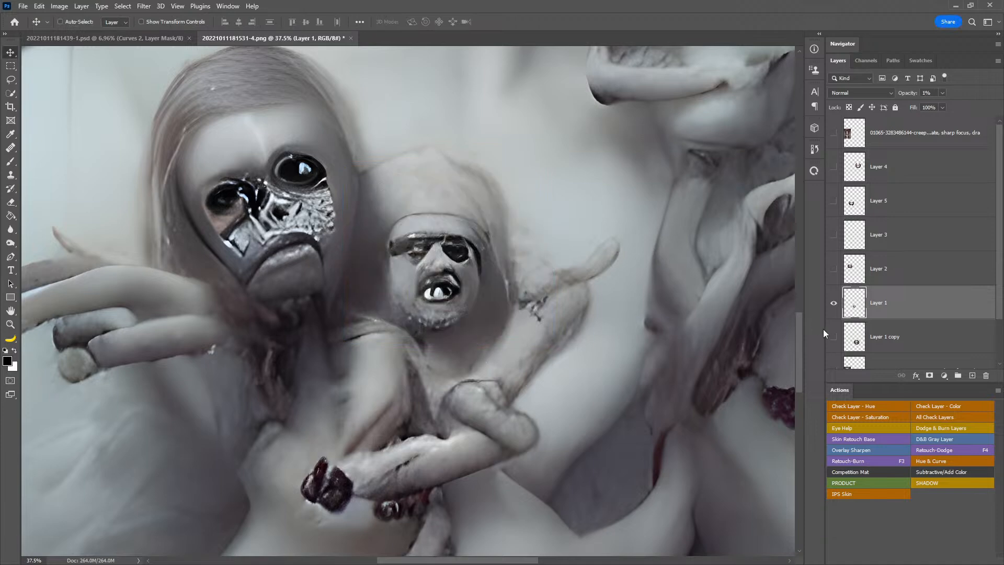
key(0)
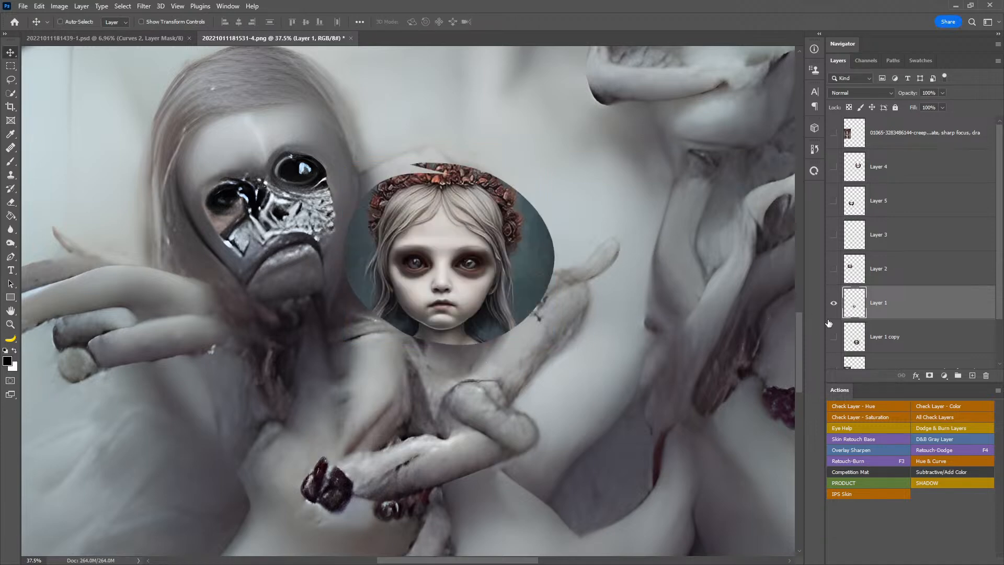
- Hide Layer 1 with a black mask and paint the girl's face and front hair back in with a soft white brush
key(z)
drag(453, 262, 534, 277)
alt+click(929, 375)
key(v)
key(b)
right_click(446, 275)
key(x)
mouse_move(422, 248)
mouse_down()
mouse_move(440, 256)
mouse_move(434, 238)
mouse_move(384, 242)
mouse_move(387, 285)
mouse_move(428, 342)
mouse_move(457, 323)
mouse_move(478, 257)
mouse_move(480, 307)
mouse_move(475, 295)
mouse_move(454, 354)
mouse_move(398, 338)
mouse_move(418, 358)
mouse_move(363, 287)
mouse_move(402, 352)
mouse_move(363, 282)
mouse_move(361, 227)
mouse_move(381, 217)
mouse_move(368, 222)
mouse_move(367, 205)
mouse_move(398, 201)
mouse_move(399, 186)
mouse_move(475, 212)
mouse_move(432, 177)
mouse_move(439, 168)
mouse_move(411, 175)
mouse_move(360, 219)
mouse_move(377, 266)
mouse_move(374, 196)
mouse_move(345, 277)
mouse_move(365, 336)
mouse_move(340, 267)
mouse_move(363, 161)
mouse_move(327, 259)
mouse_move(331, 213)
mouse_move(333, 311)
mouse_move(352, 348)
mouse_move(352, 335)
mouse_move(394, 368)
mouse_move(358, 328)
mouse_move(391, 365)
mouse_up()
- Refine the Layer 1 mask by restoring the forehead and hair and trimming the cheek and jaw edge with a brush of about 53 px
key(x)
alt+right_click(399, 321)
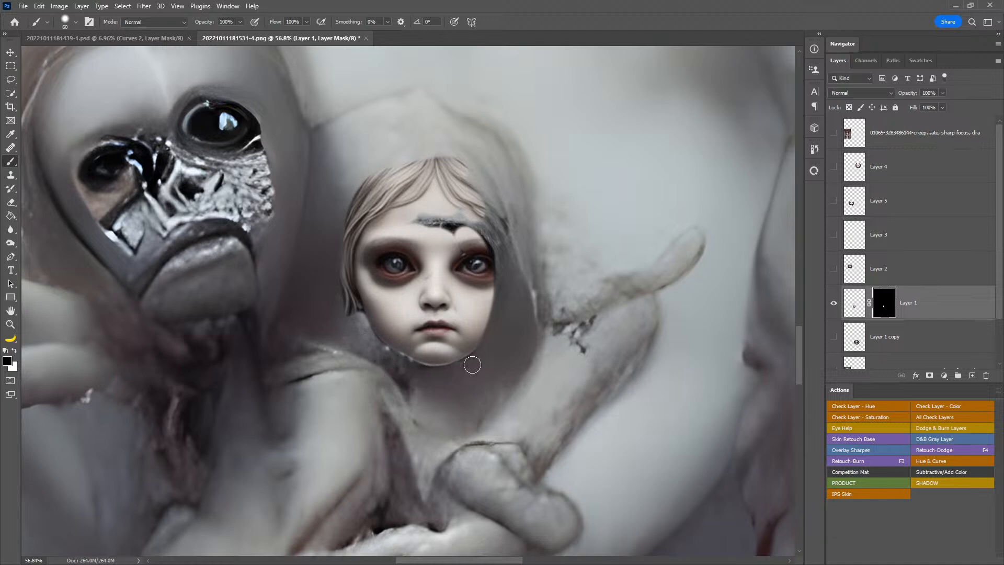
key(x)
mouse_move(504, 293)
mouse_down()
mouse_move(467, 346)
mouse_move(505, 286)
mouse_move(489, 333)
mouse_move(502, 251)
mouse_move(510, 265)
mouse_move(498, 221)
mouse_move(496, 240)
mouse_move(457, 222)
mouse_move(423, 224)
mouse_up()
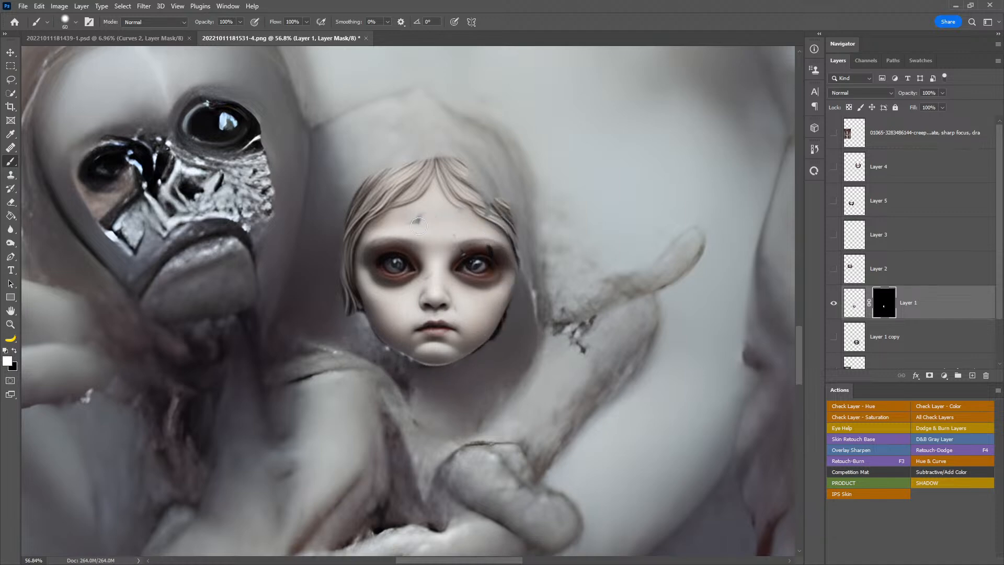
mouse_move(479, 257)
mouse_down()
mouse_move(482, 188)
mouse_move(464, 169)
mouse_move(511, 227)
mouse_move(513, 264)
mouse_up()
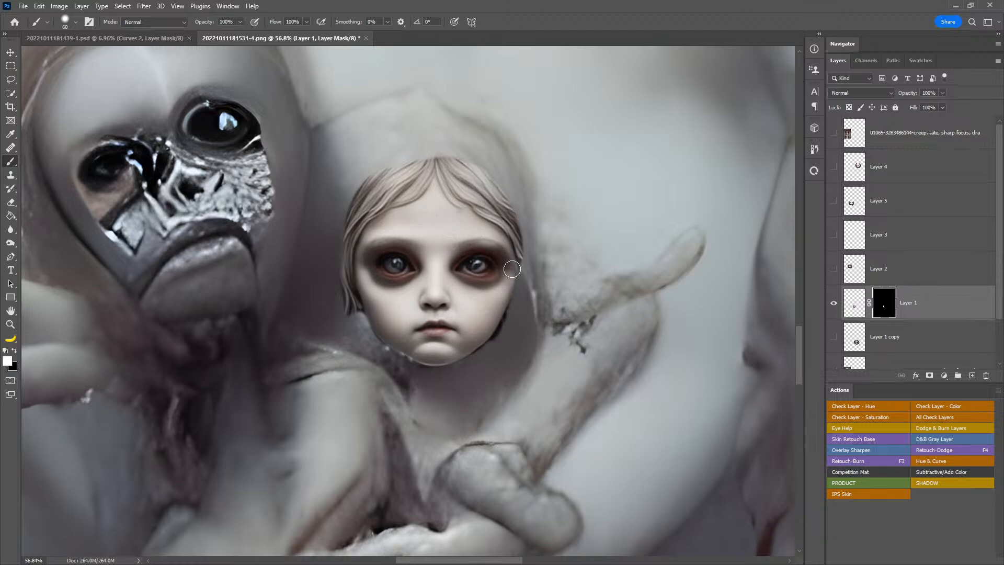
alt+right_click(520, 309)
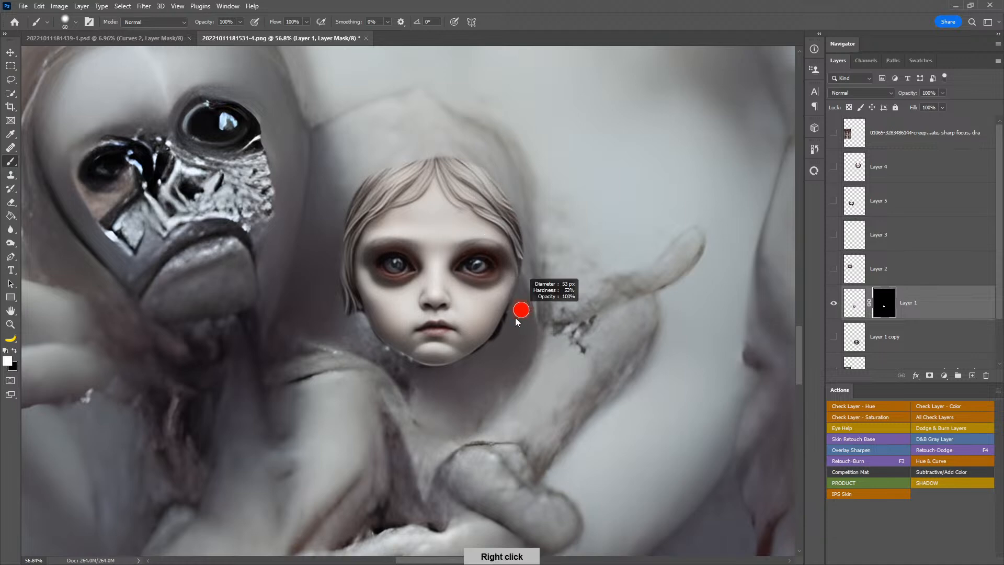
key(x)
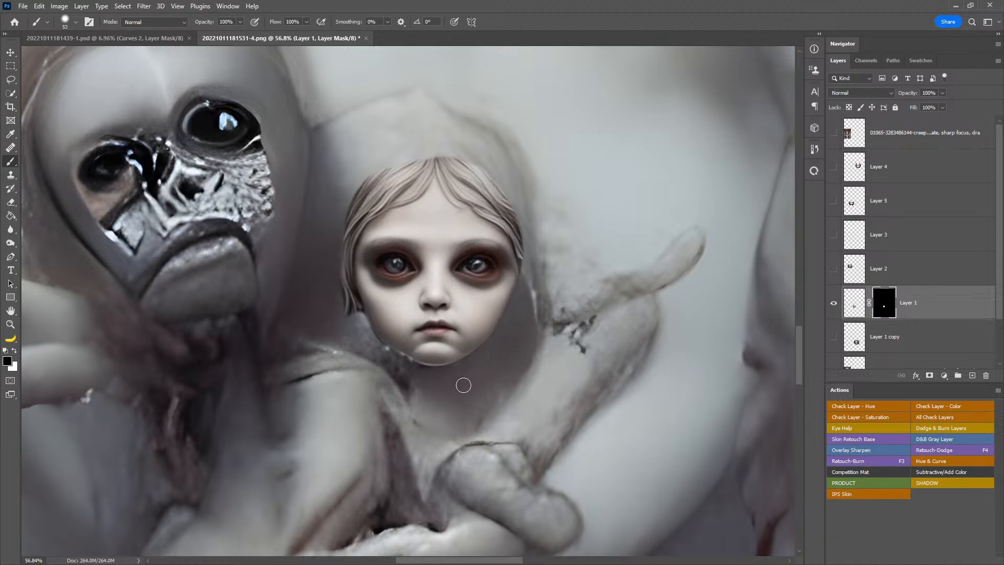
- Add a Hue/Saturation adjustment clipped to the face layer with saturation -40 and lightness +1
key(z)
drag(488, 345, 490, 312)
key(v)
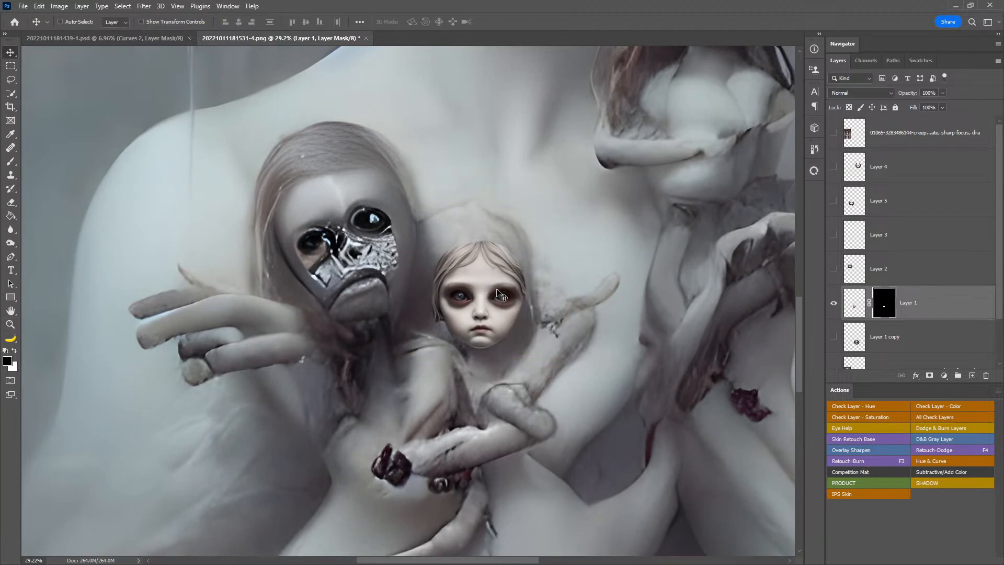
click(944, 375)
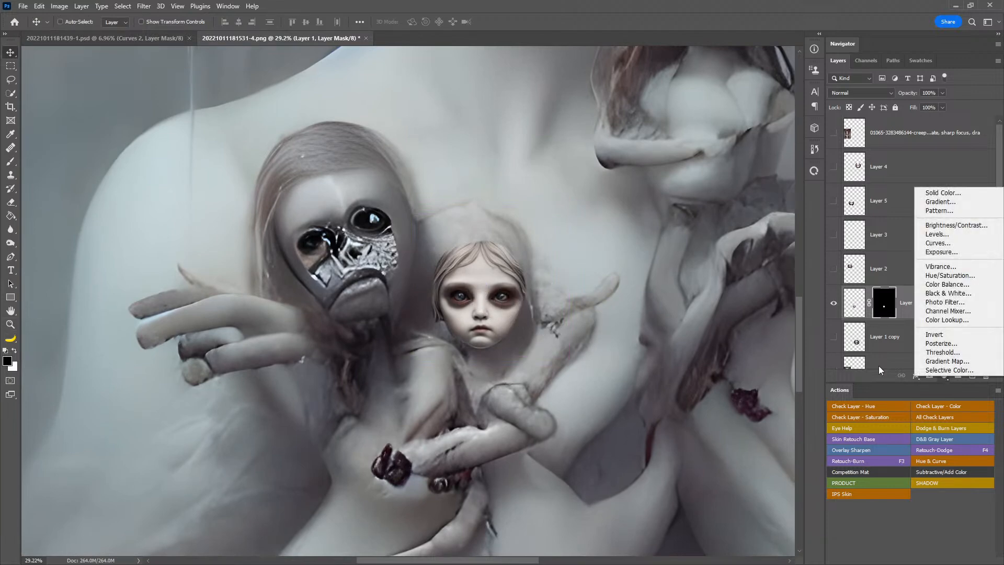
click(950, 275)
drag(723, 192, 724, 218)
click(743, 330)
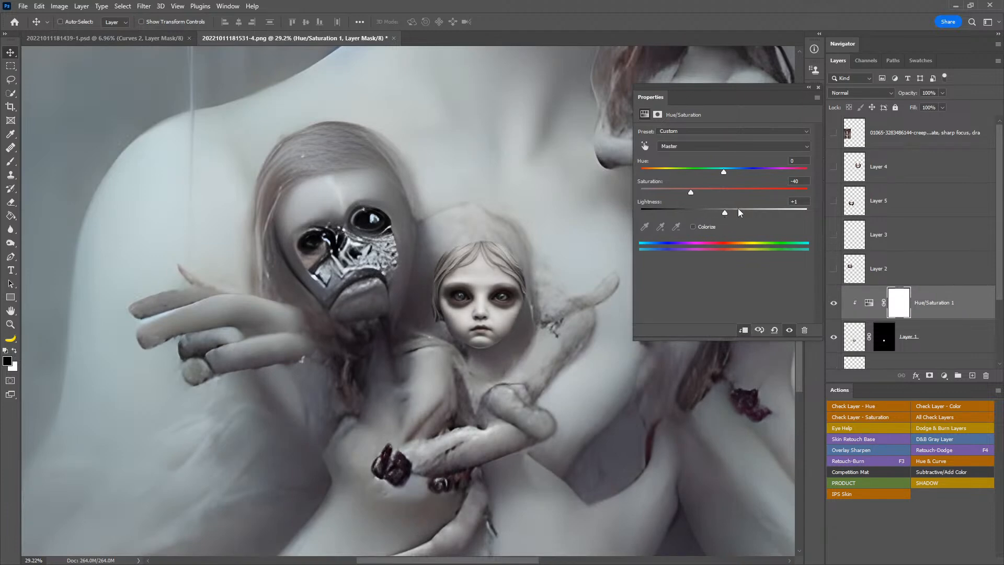
click(818, 88)
- Add a Curves adjustment clipped to the face, raising the black point, lowering the white point and setting an upper point at input 185, output 160
key(z)
drag(628, 326, 606, 350)
click(943, 376)
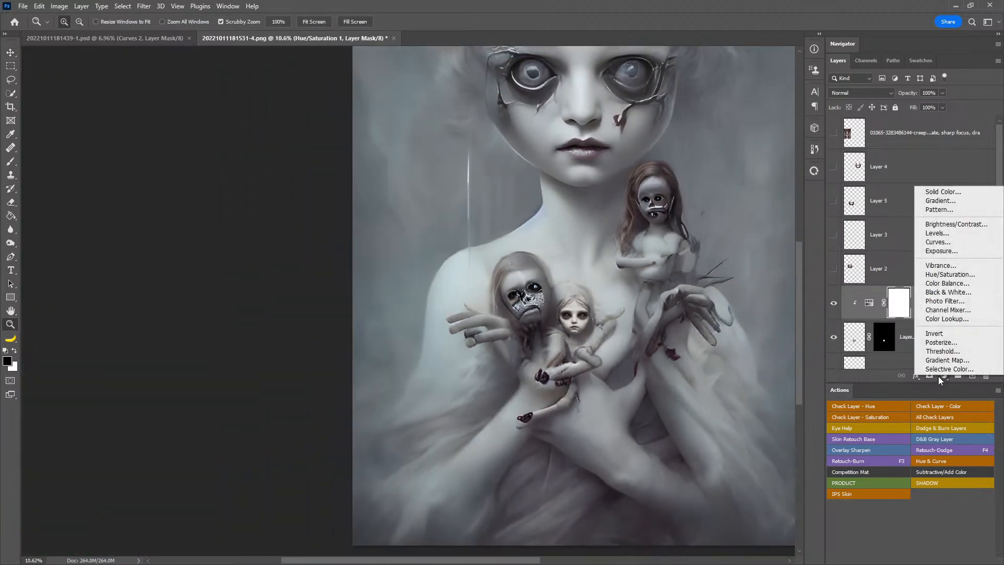
click(943, 253)
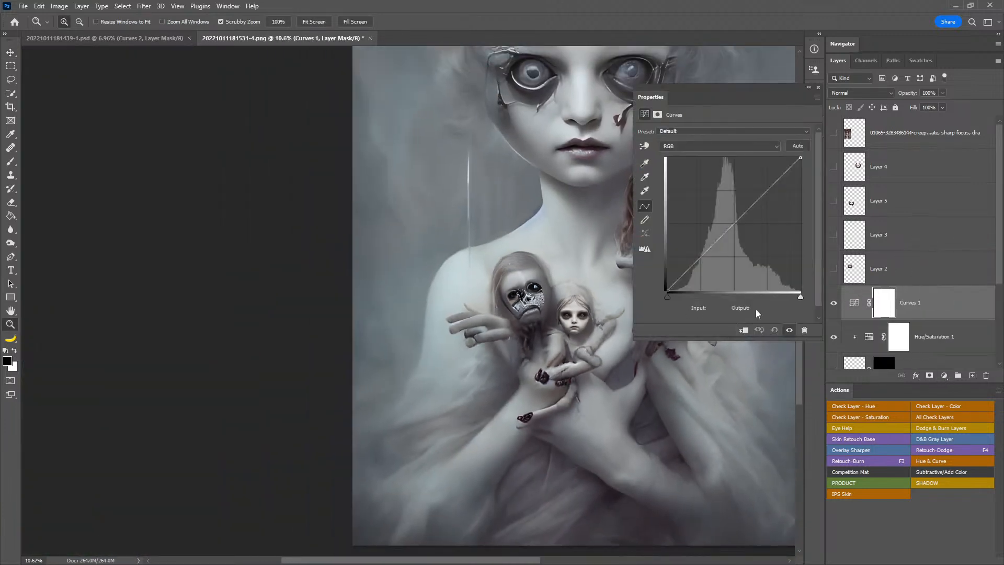
click(744, 330)
mouse_move(693, 269)
mouse_down()
mouse_move(700, 264)
mouse_move(664, 279)
mouse_move(692, 264)
mouse_up()
click(667, 288)
drag(755, 203, 764, 205)
drag(799, 158, 800, 178)
drag(766, 206, 764, 208)
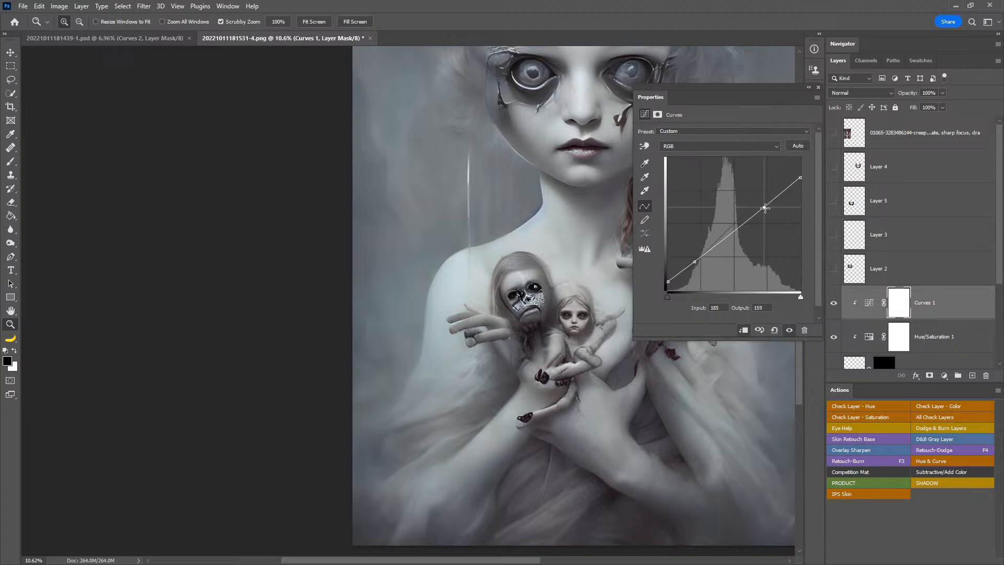
- Raise the midtones of the Curves adjustment's blue channel slightly, from input 119 to output 123
click(724, 147)
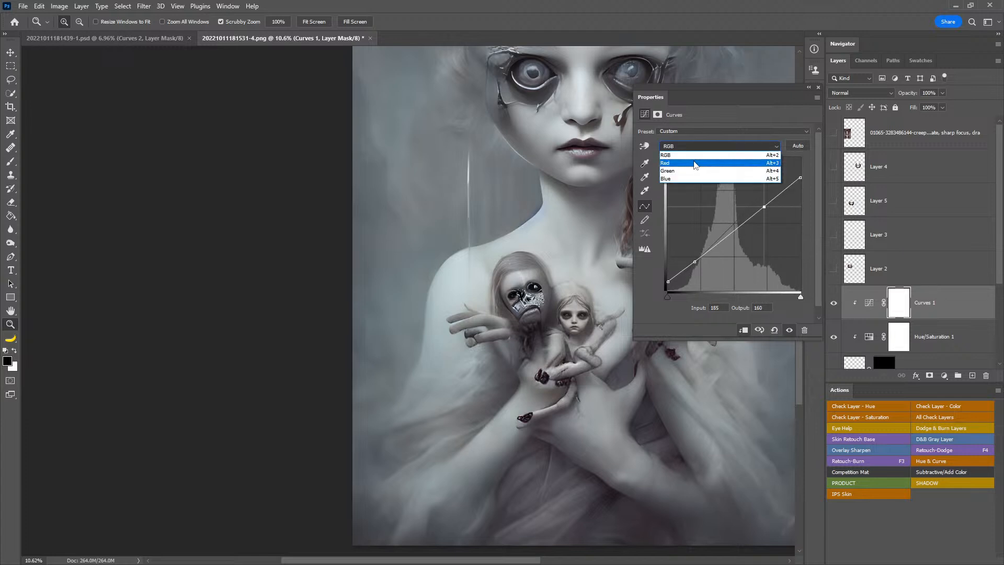
click(696, 178)
drag(729, 230, 729, 226)
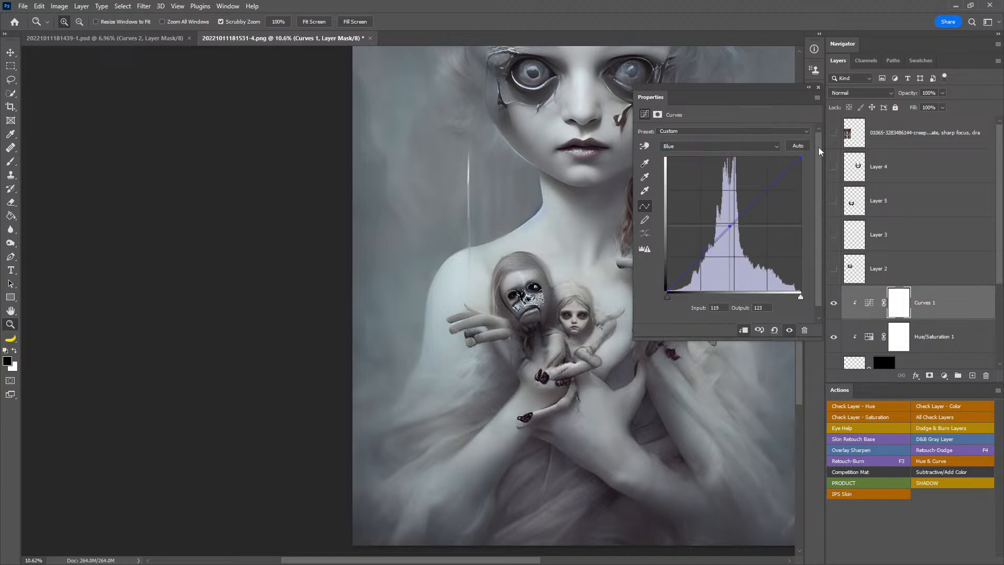
click(818, 88)
- Convert the masked face layer, Layer 1, to a smart object
drag(597, 317, 637, 331)
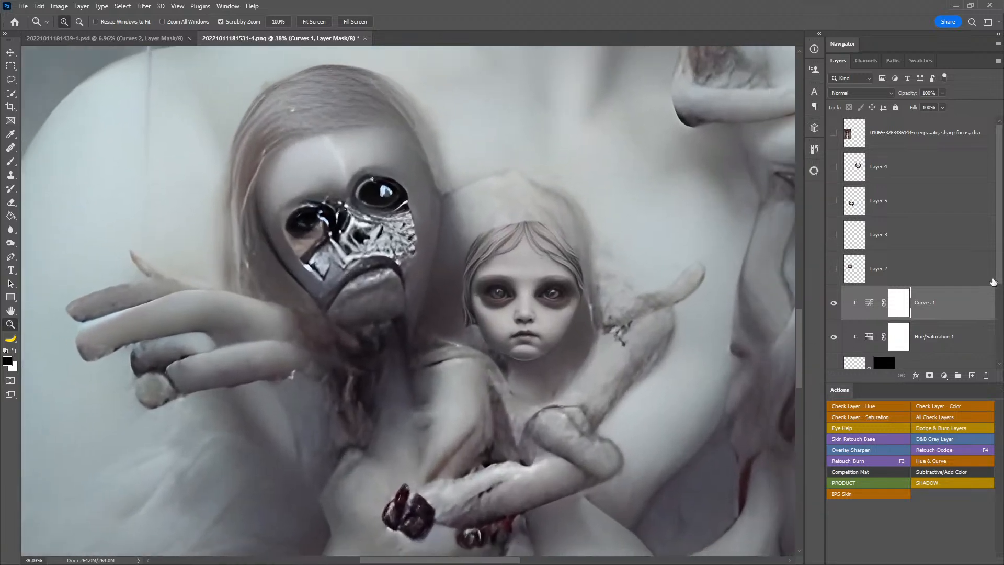
scroll(991, 284, down, 5)
click(923, 272)
right_click(924, 273)
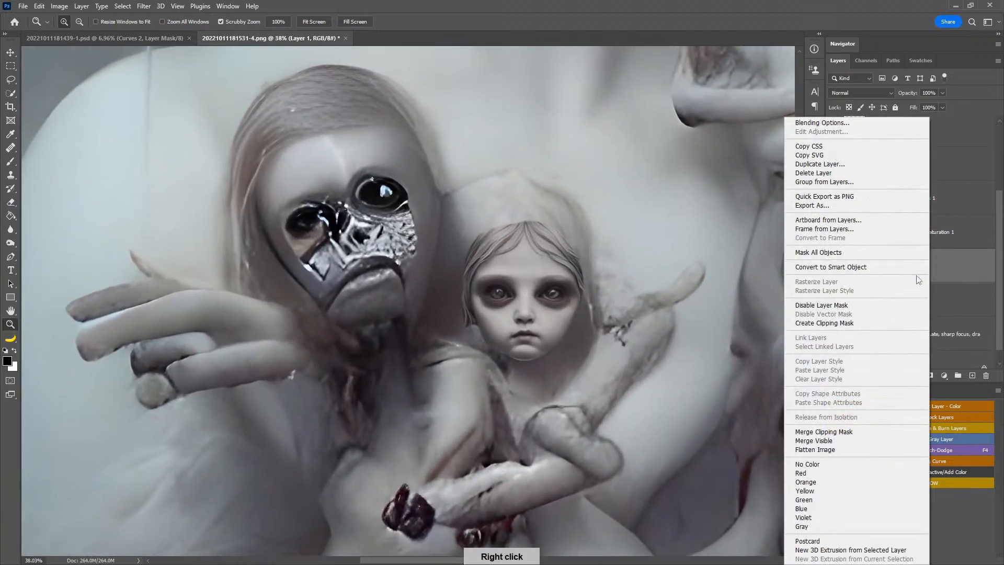
click(899, 267)
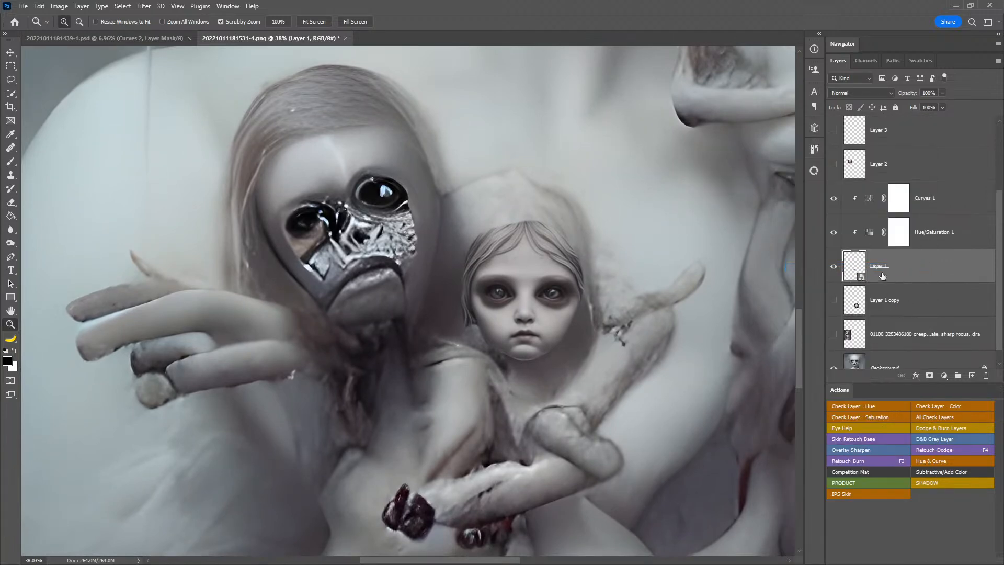
- Apply a Gaussian Blur with a 2-pixel radius to the Layer 1 smart object
click(143, 5)
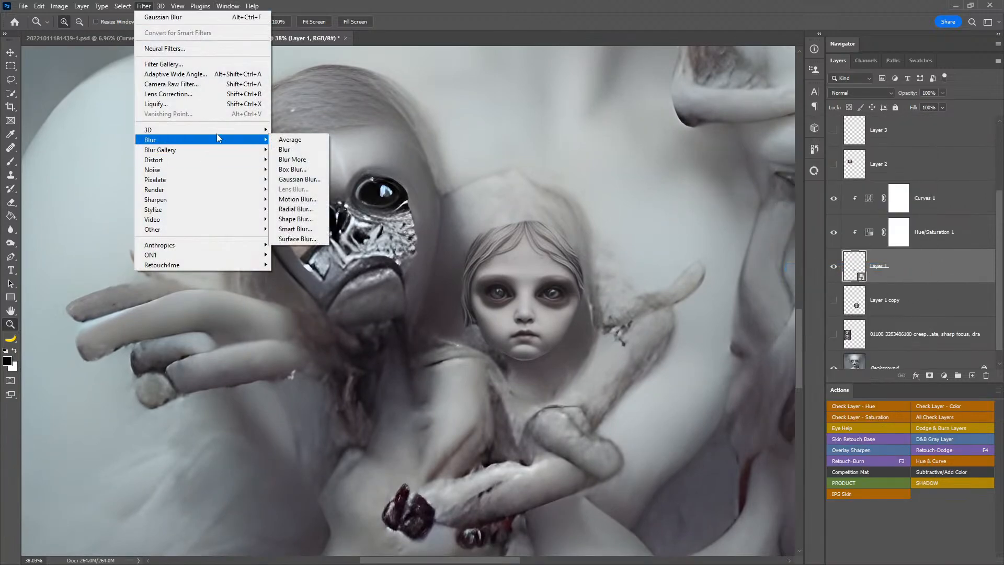
click(301, 179)
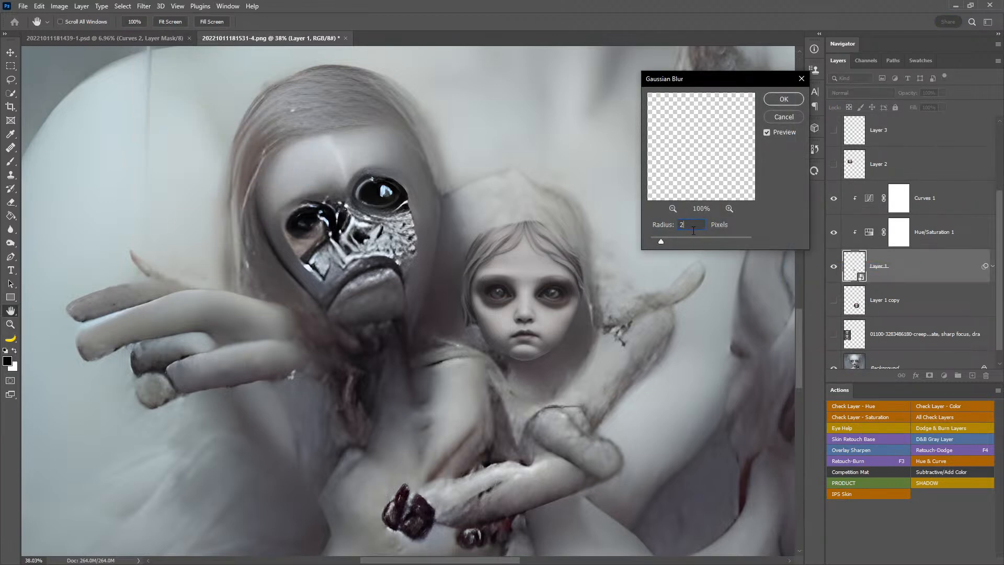
click(783, 98)
- Group Layer 1 with its Hue/Saturation and Curves adjustments, keeping the default group name
key(z)
drag(599, 287, 553, 331)
drag(594, 300, 596, 265)
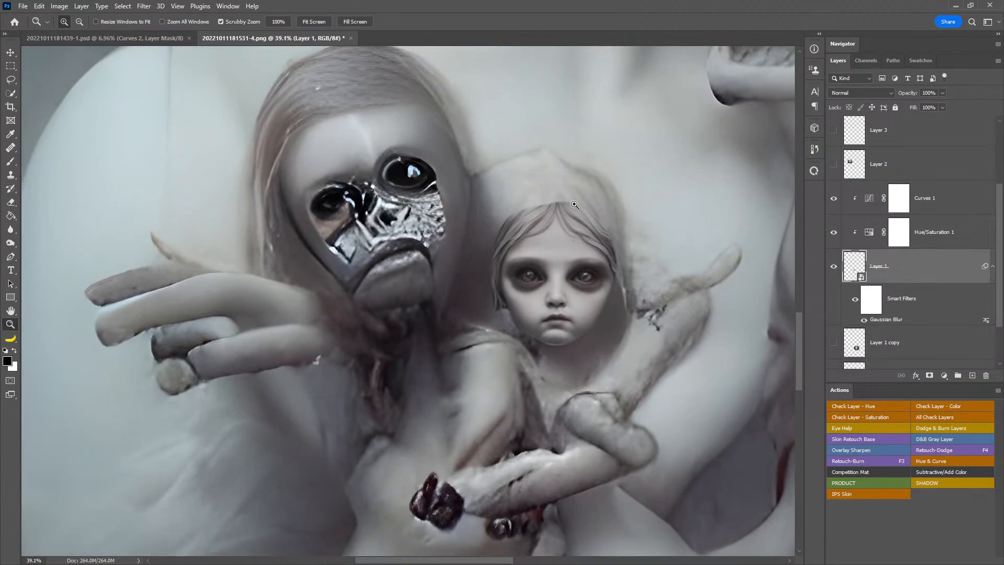
drag(572, 259, 613, 296)
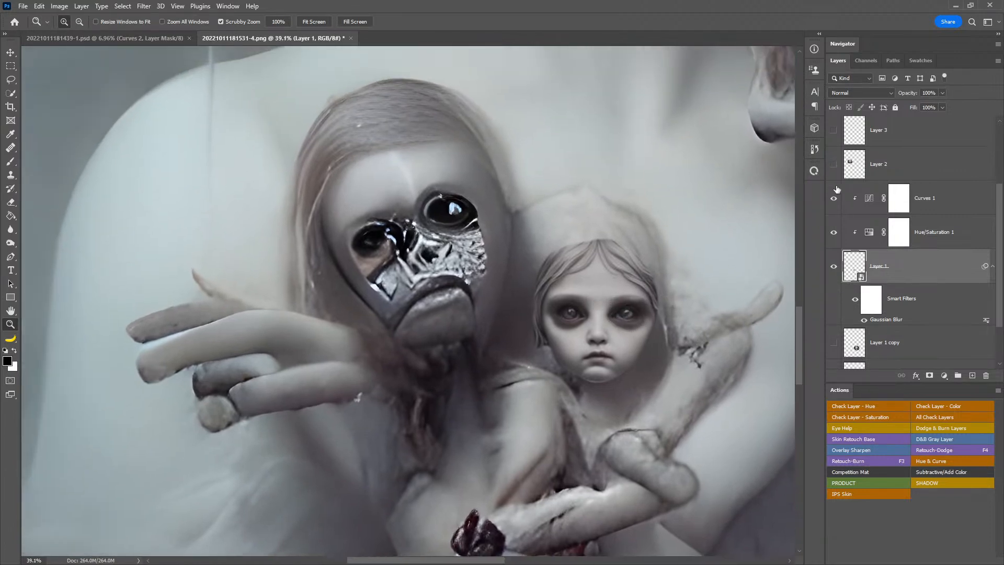
click(927, 202)
click(931, 270)
shift+click(935, 203)
click(957, 376)
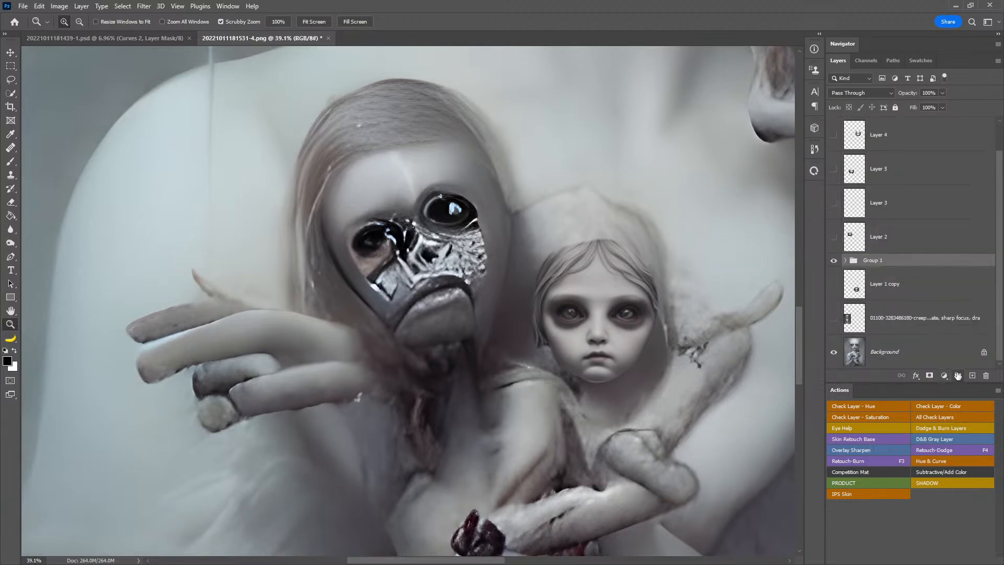
double_click(872, 260)
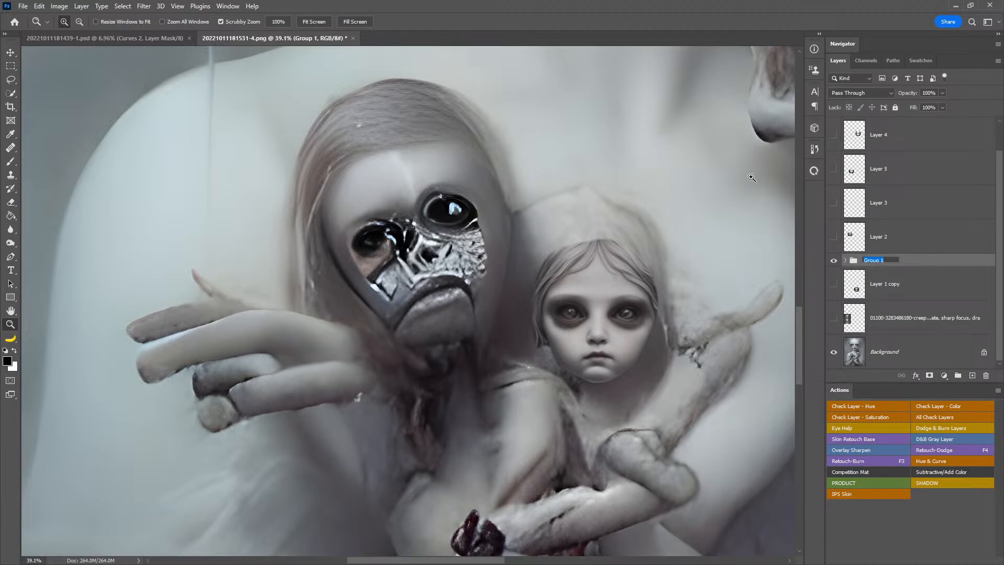
key(Return)
- Select the hidden creepy ceramic doll image layer directly above the Background and make it visible
drag(727, 324, 661, 325)
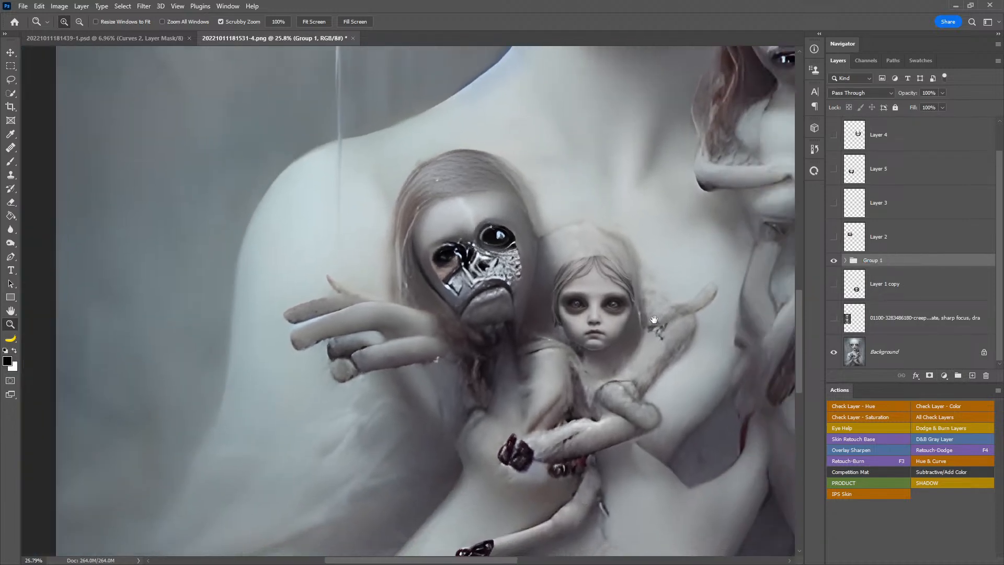
click(874, 327)
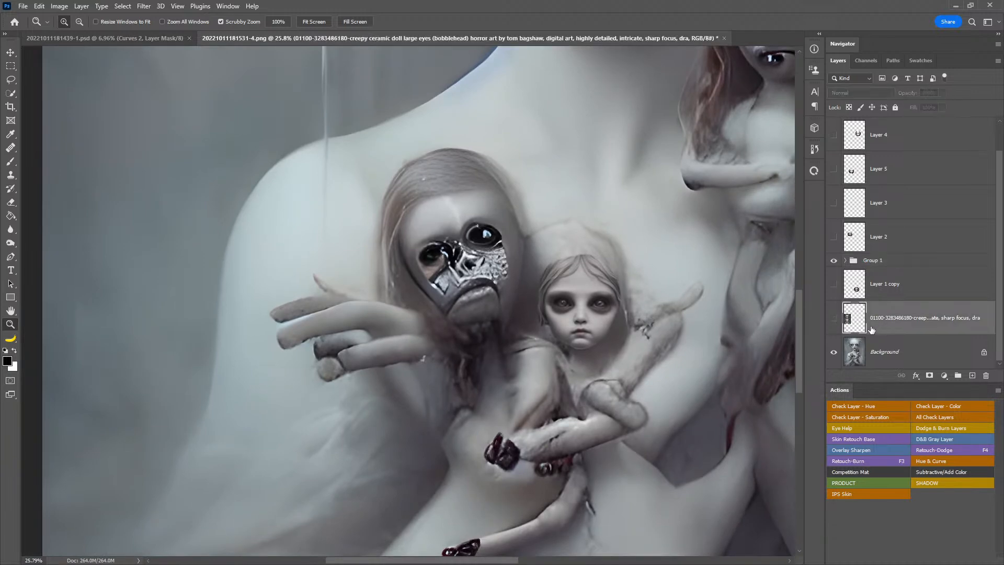
click(832, 318)
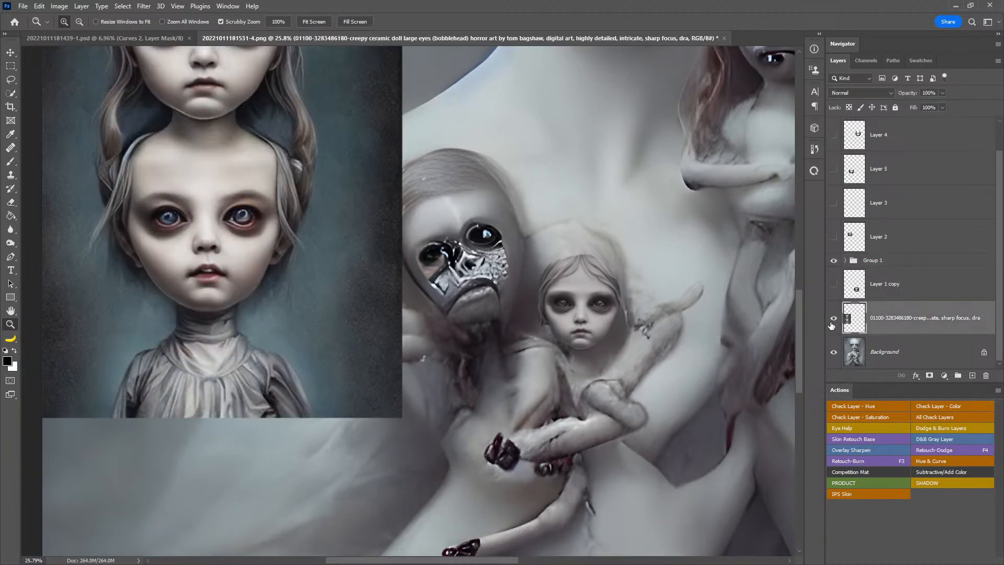
- Delete the ceramic doll image layer directly above the Background, check the hidden Layer 1 copy briefly and select it
drag(556, 248, 536, 291)
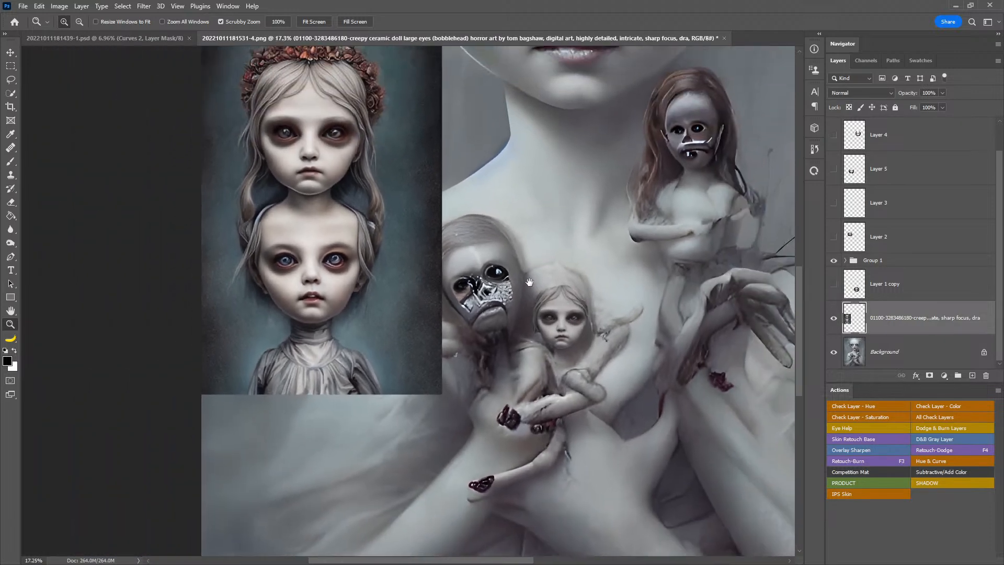
drag(933, 335, 986, 375)
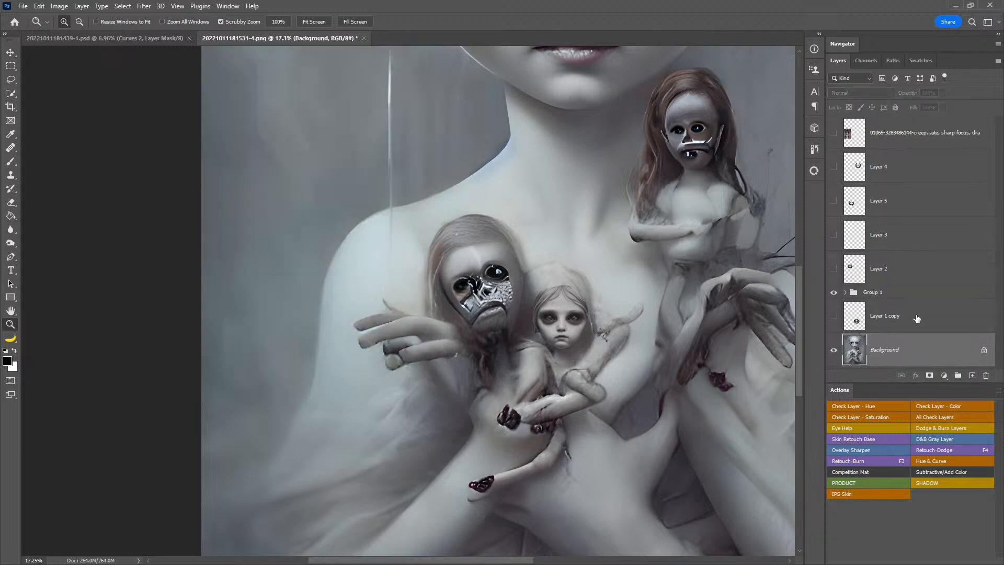
click(834, 317)
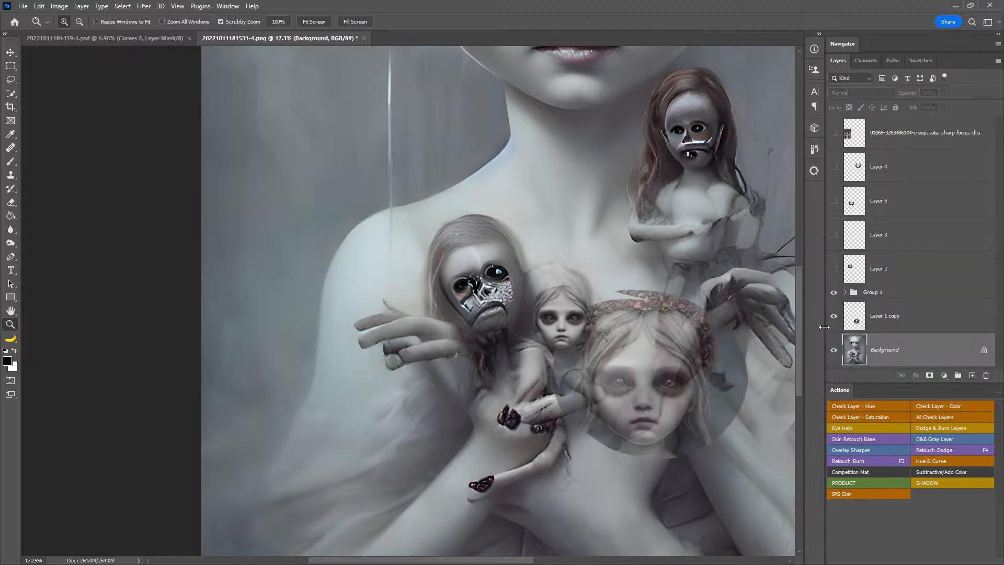
click(834, 316)
click(909, 315)
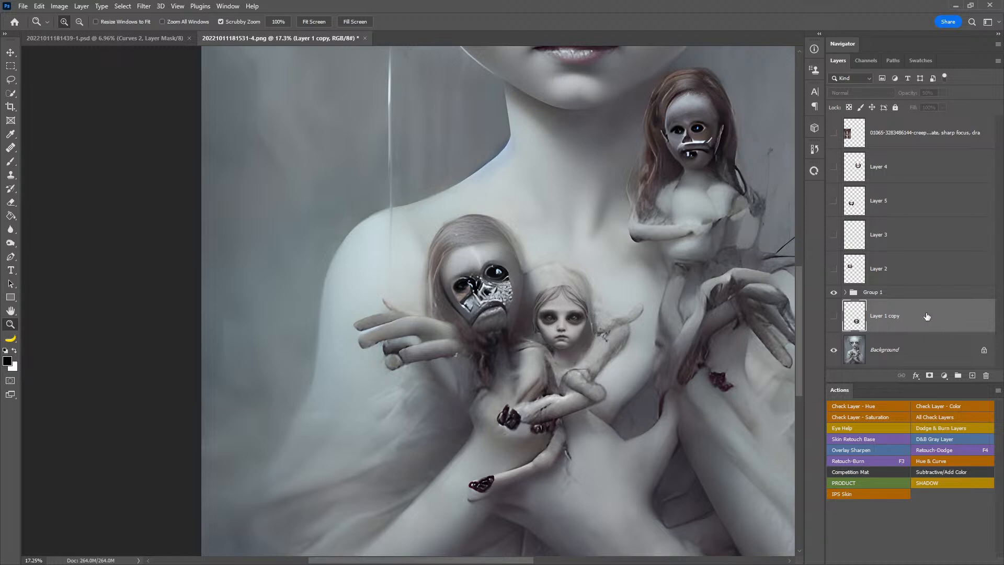
- Show Layer 2 and move its doll face over the distorted face of the lower-left doll
drag(684, 241, 663, 267)
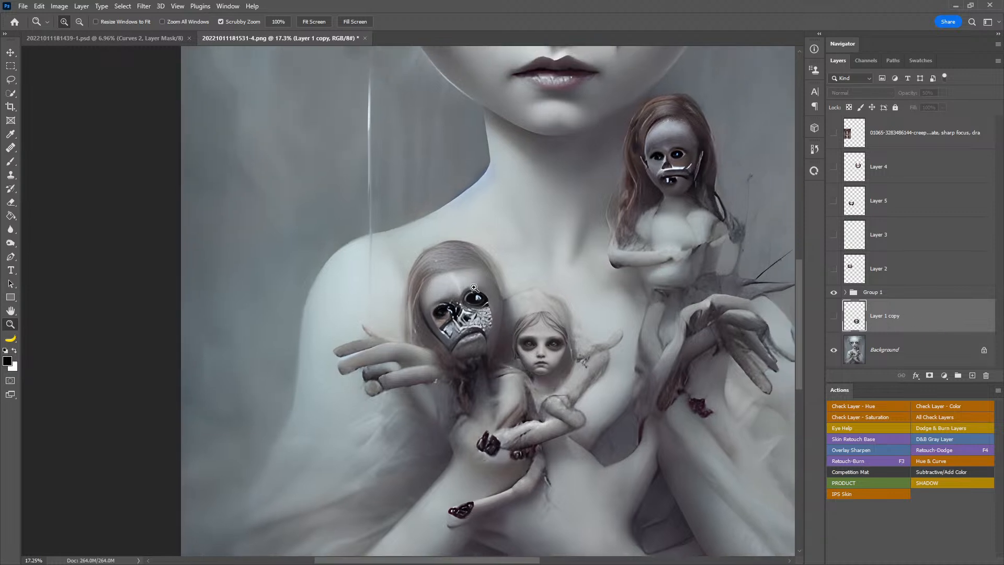
click(833, 269)
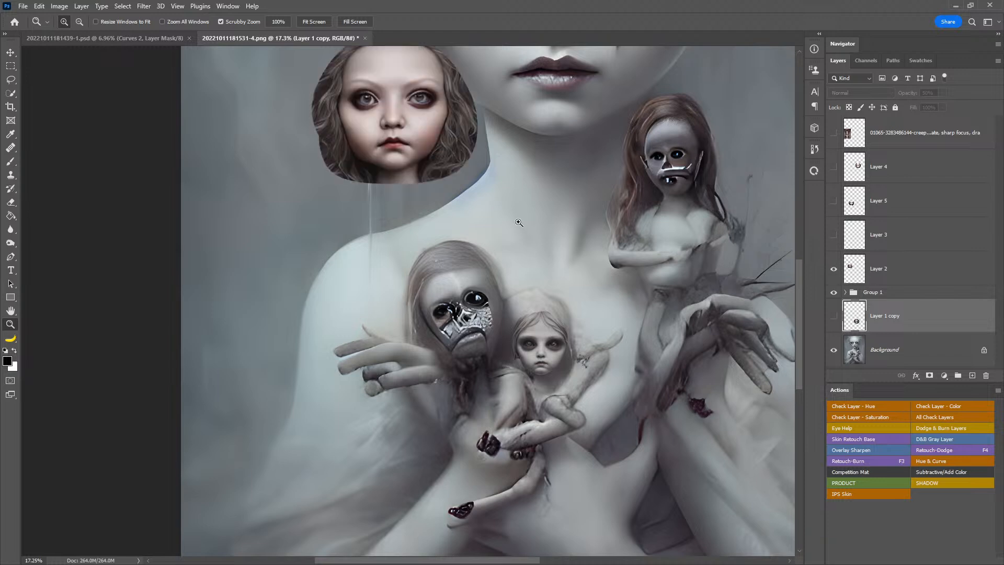
key(v)
drag(519, 233, 553, 291)
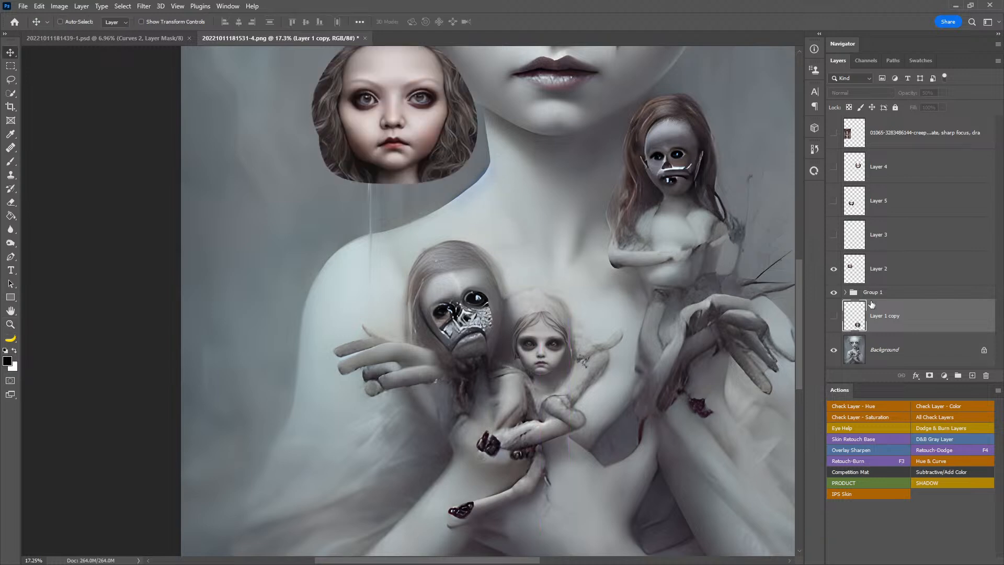
click(890, 276)
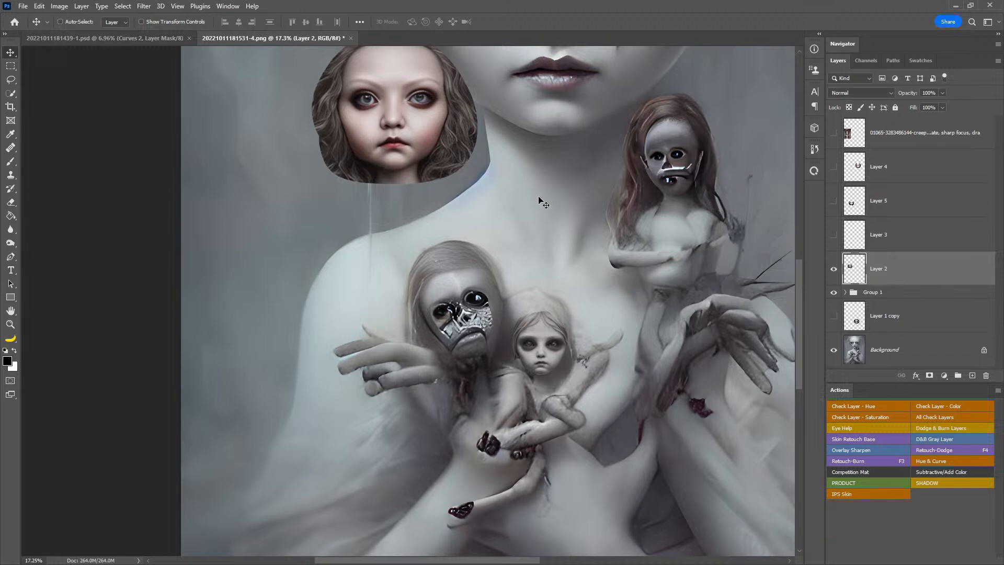
drag(476, 140, 544, 335)
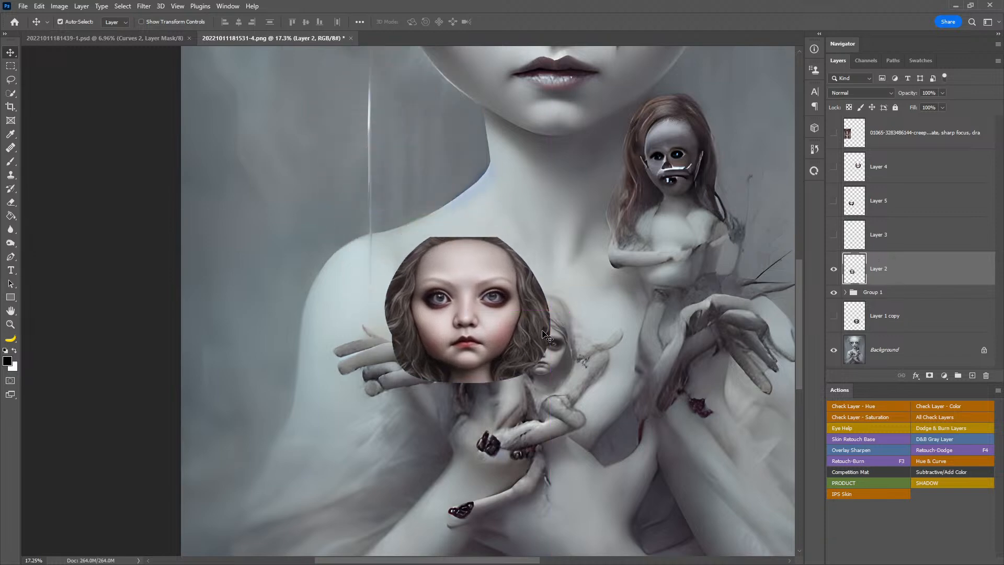
- Rotate the Layer 2 face about 14 degrees counterclockwise and set the layer's opacity to 50%
key(ctrl+t)
drag(572, 282, 585, 233)
mouse_move(496, 328)
mouse_down()
mouse_move(629, 236)
mouse_move(507, 308)
mouse_move(504, 321)
mouse_up()
drag(589, 333, 585, 344)
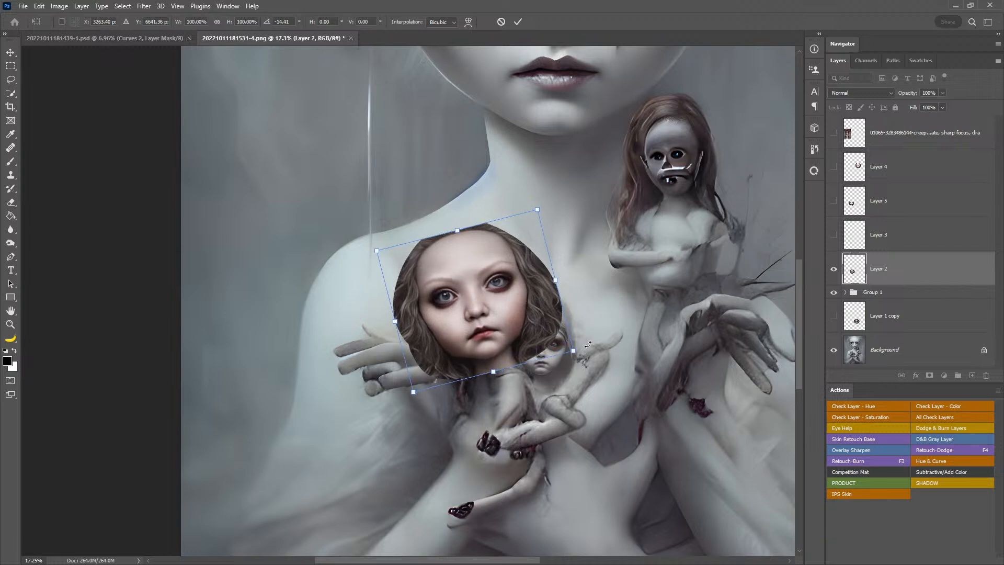
key(Return)
key(5)
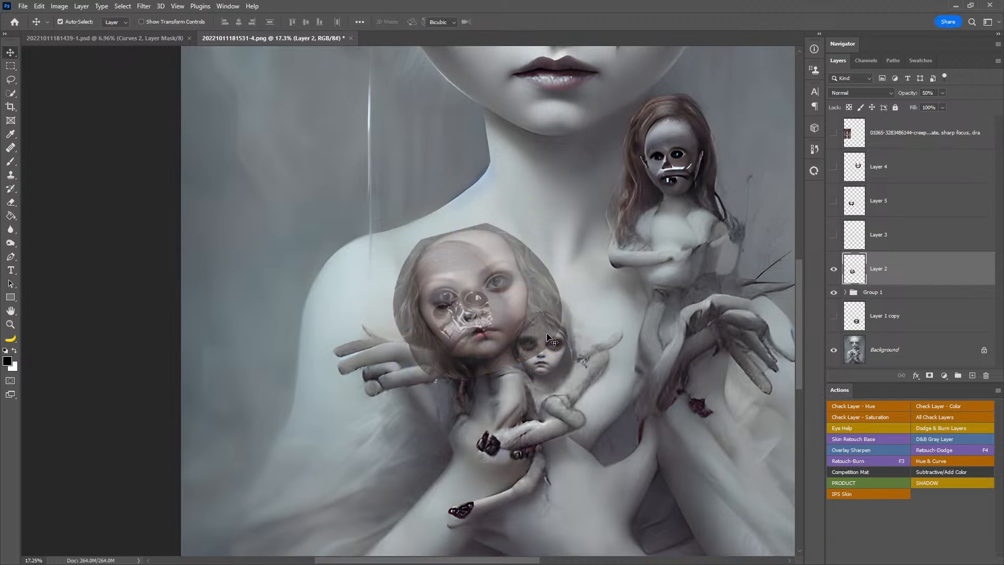
- Scale the semi-transparent Layer 2 face to about 78% and fine-tune its rotation over the lower-left doll's face
key(ctrl+t)
drag(560, 222, 533, 249)
drag(511, 295, 515, 280)
drag(533, 238, 523, 247)
right_click(501, 267)
click(520, 299)
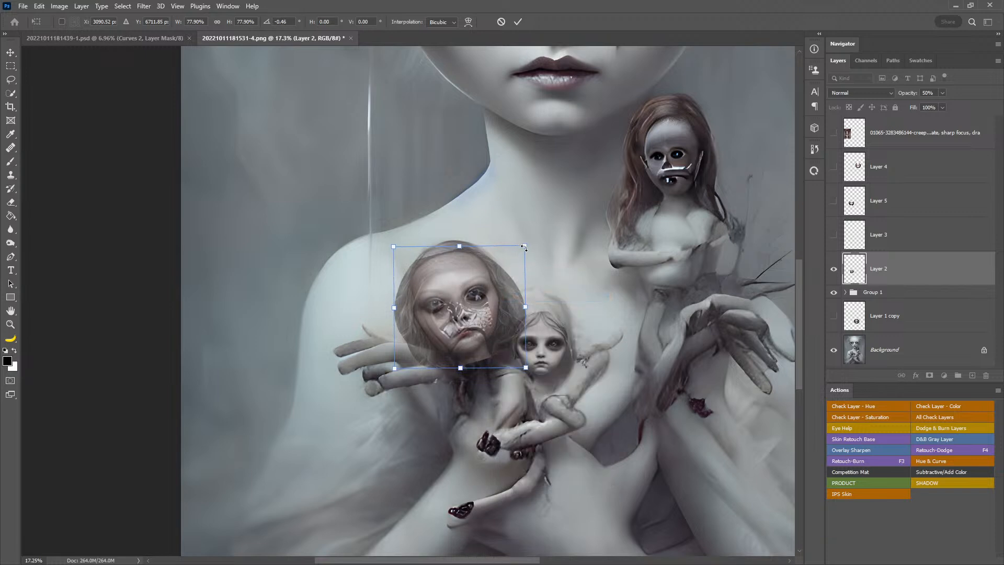
drag(524, 306, 504, 273)
- Skew and narrow the Layer 2 face to about 65% width and 76% height to fit the doll's head
right_click(503, 272)
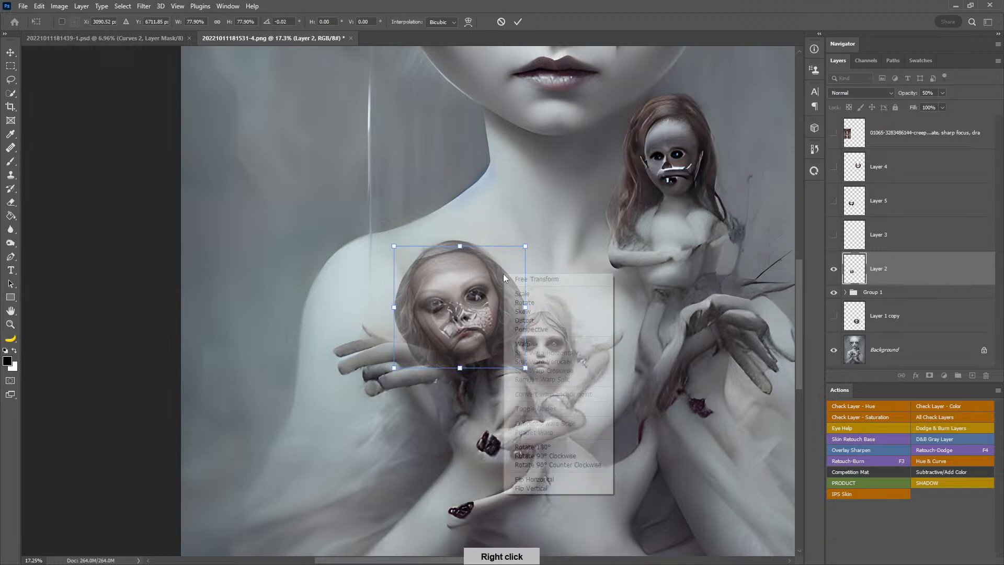
click(526, 314)
drag(525, 309, 518, 310)
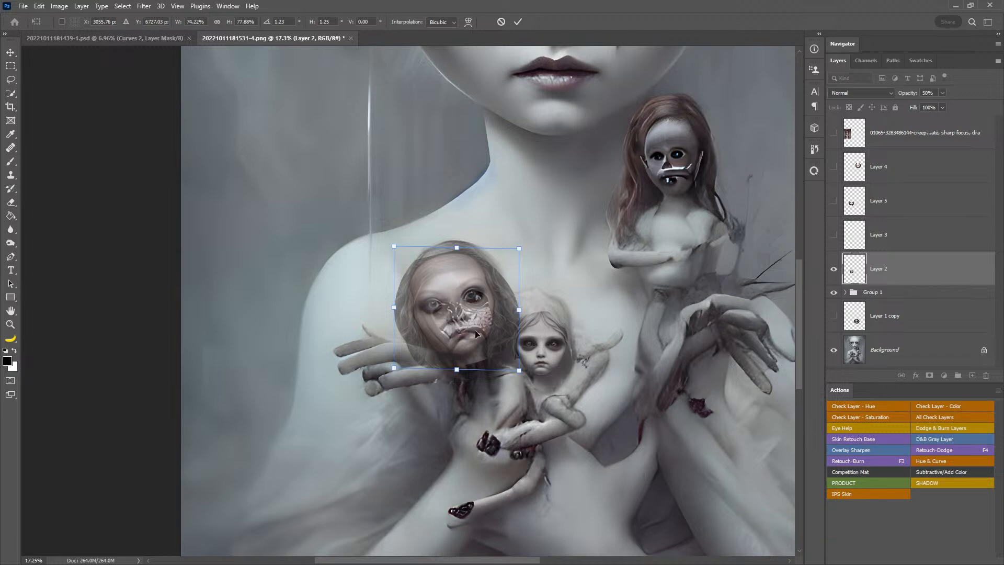
drag(394, 368, 401, 364)
drag(430, 272, 484, 286)
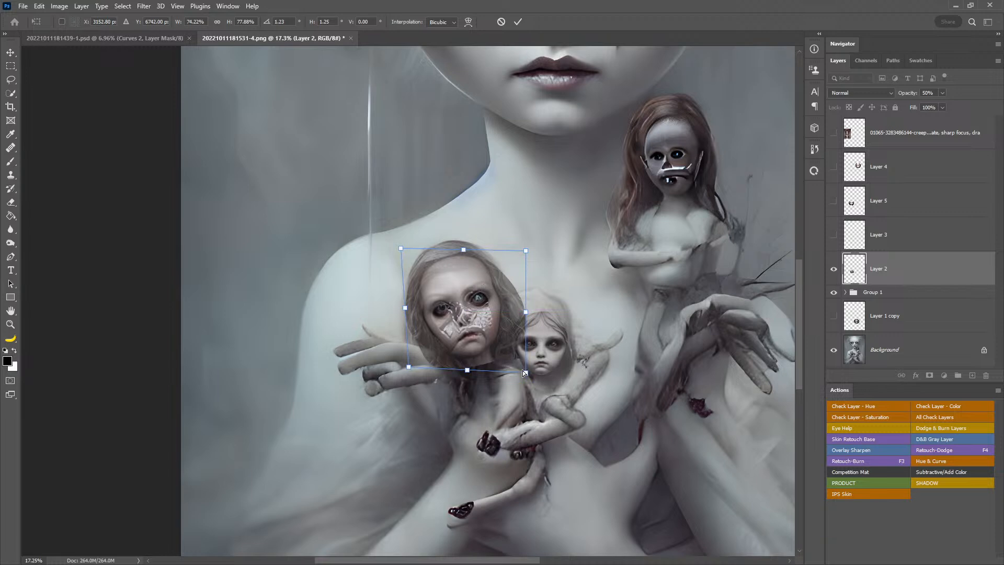
drag(523, 372, 519, 368)
drag(524, 312, 518, 311)
drag(521, 253, 514, 253)
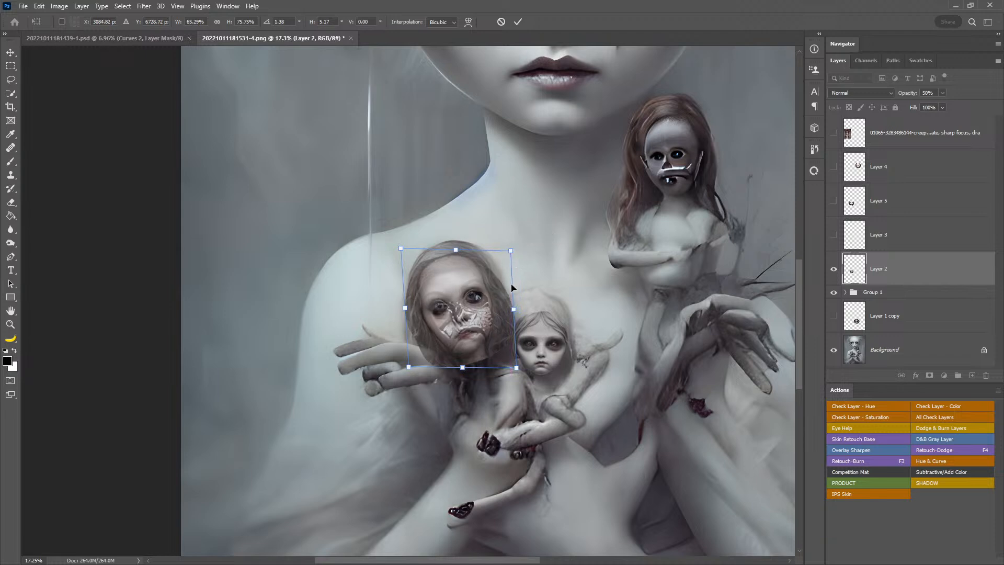
key(Return)
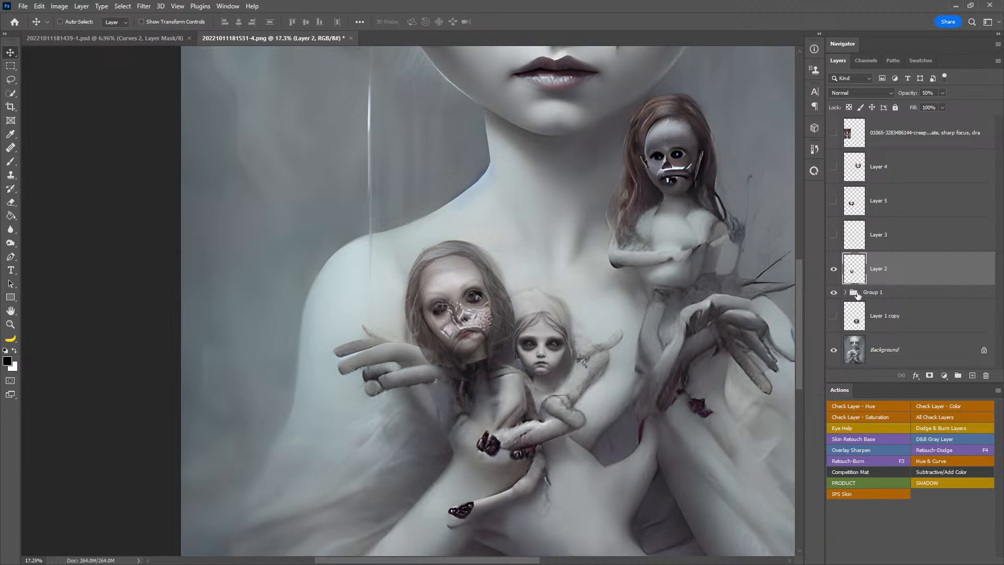
- Duplicate Group 1's Hue/Saturation and Curves adjustments above Layer 2 and clip both copies to it
click(846, 292)
click(922, 321)
shift+click(936, 352)
drag(936, 352, 936, 264)
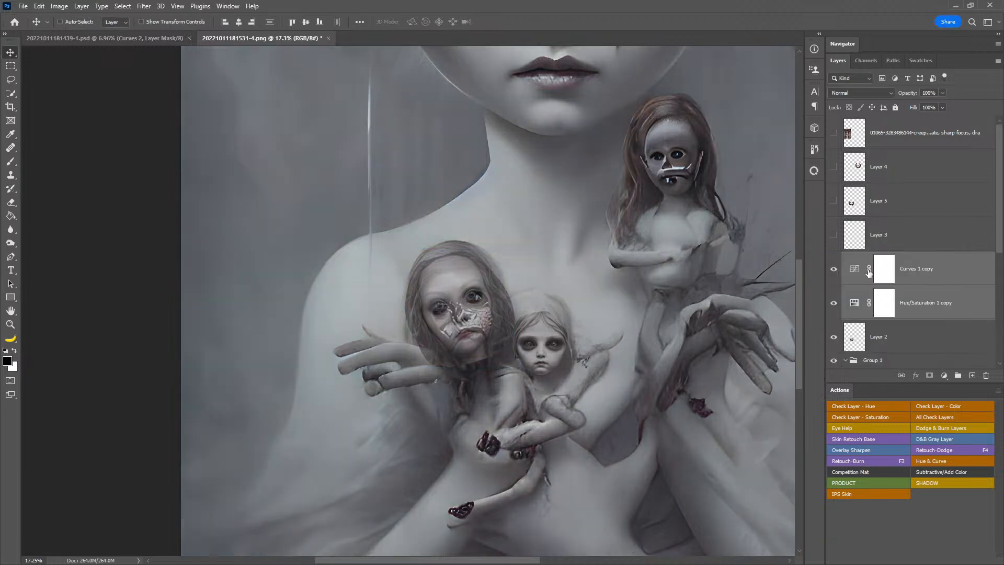
alt+click(913, 317)
alt+click(922, 282)
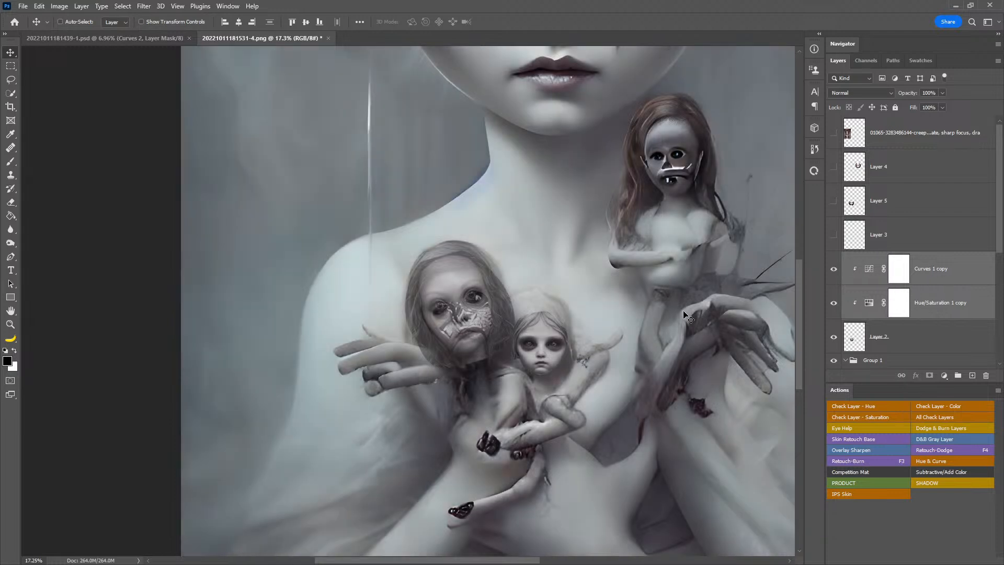
- Restore Layer 2 to 100% opacity and squash the face slightly upward from its lower edge
click(889, 331)
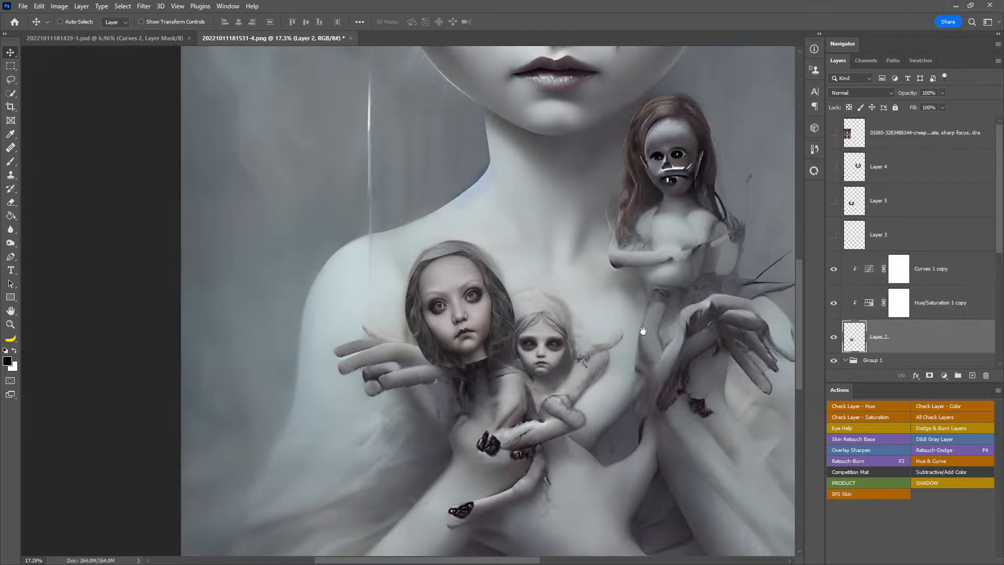
drag(646, 327, 649, 304)
key(z)
drag(469, 300, 504, 309)
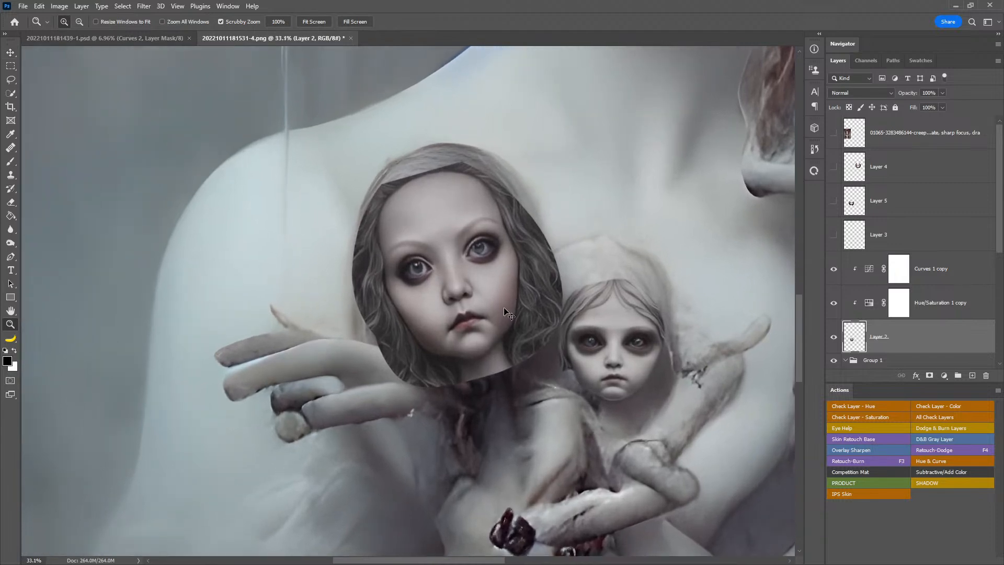
key(ctrl+t)
drag(457, 387, 458, 378)
key(Return)
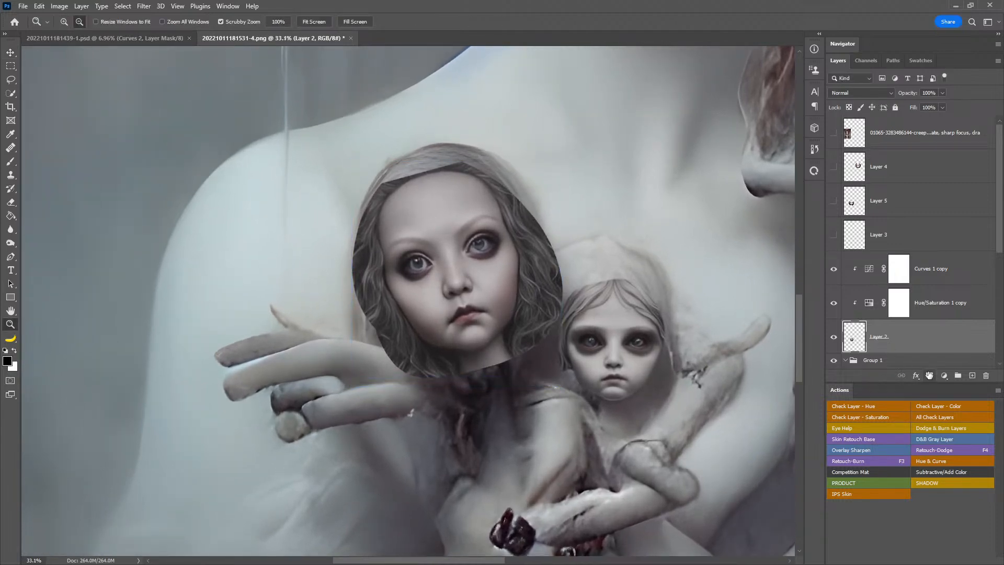
- Add a black mask to Layer 2 and paint the new doll's eyes, nose, mouth and cheeks in with white
alt+click(929, 375)
key(b)
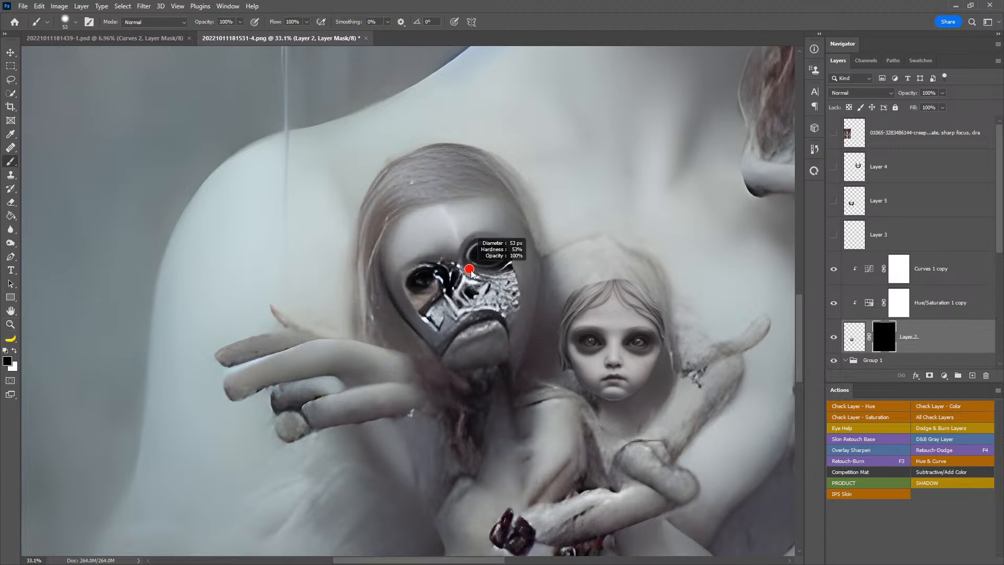
alt+right_click(469, 268)
key(x)
mouse_move(477, 257)
mouse_down()
mouse_move(444, 261)
mouse_move(454, 239)
mouse_move(422, 257)
mouse_move(429, 306)
mouse_move(412, 301)
mouse_move(443, 316)
mouse_move(440, 301)
mouse_move(452, 313)
mouse_move(497, 306)
mouse_move(501, 269)
mouse_move(485, 236)
mouse_move(452, 220)
mouse_move(417, 253)
mouse_move(414, 228)
mouse_move(425, 243)
mouse_move(396, 250)
mouse_move(395, 275)
mouse_move(419, 313)
mouse_move(441, 298)
mouse_move(409, 294)
mouse_move(477, 352)
mouse_move(448, 336)
mouse_move(483, 338)
mouse_move(500, 323)
mouse_move(514, 299)
mouse_move(514, 265)
mouse_move(508, 237)
mouse_move(483, 219)
mouse_move(452, 233)
mouse_move(459, 213)
mouse_move(476, 213)
mouse_move(509, 259)
mouse_move(483, 217)
mouse_move(507, 277)
mouse_move(528, 219)
mouse_move(522, 207)
mouse_move(532, 273)
mouse_move(543, 275)
mouse_move(534, 267)
mouse_move(525, 343)
mouse_move(533, 242)
mouse_move(514, 208)
mouse_move(527, 253)
mouse_move(533, 242)
mouse_move(522, 334)
mouse_move(501, 269)
mouse_move(496, 344)
mouse_move(515, 264)
mouse_move(516, 292)
mouse_move(501, 253)
mouse_up()
alt+right_click(432, 290)
key(x)
key(x)
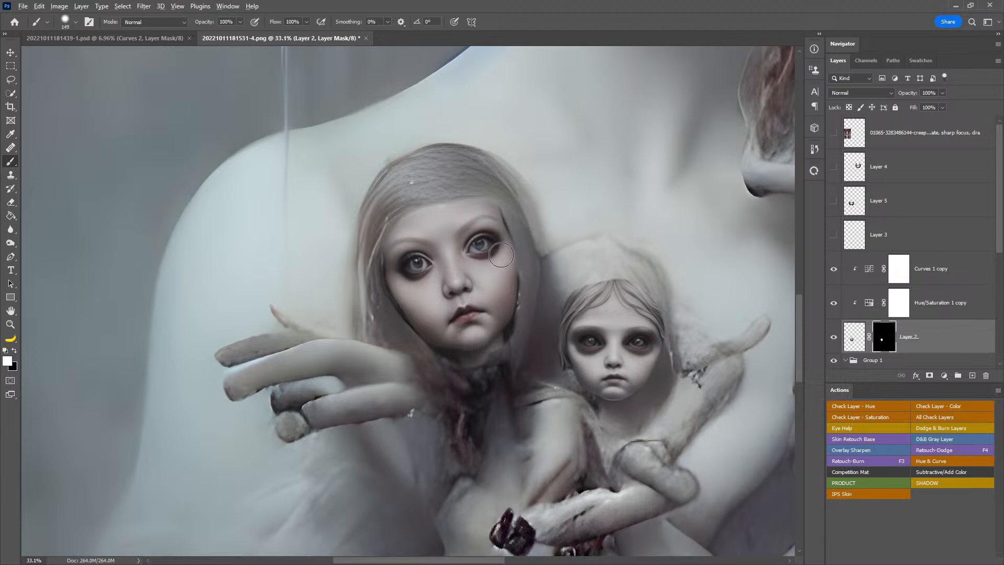
- Refine Layer 2's mask beside the eye and cheek and reveal the forehead and surrounding hair
alt+right_click(499, 246)
key(x)
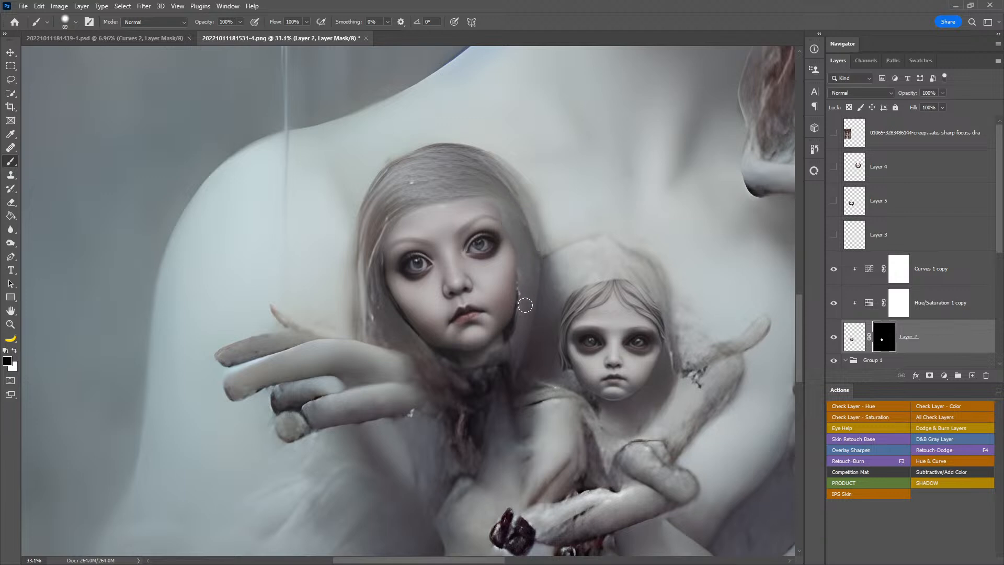
key(x)
mouse_move(529, 285)
mouse_down()
mouse_move(523, 322)
mouse_move(525, 276)
mouse_up()
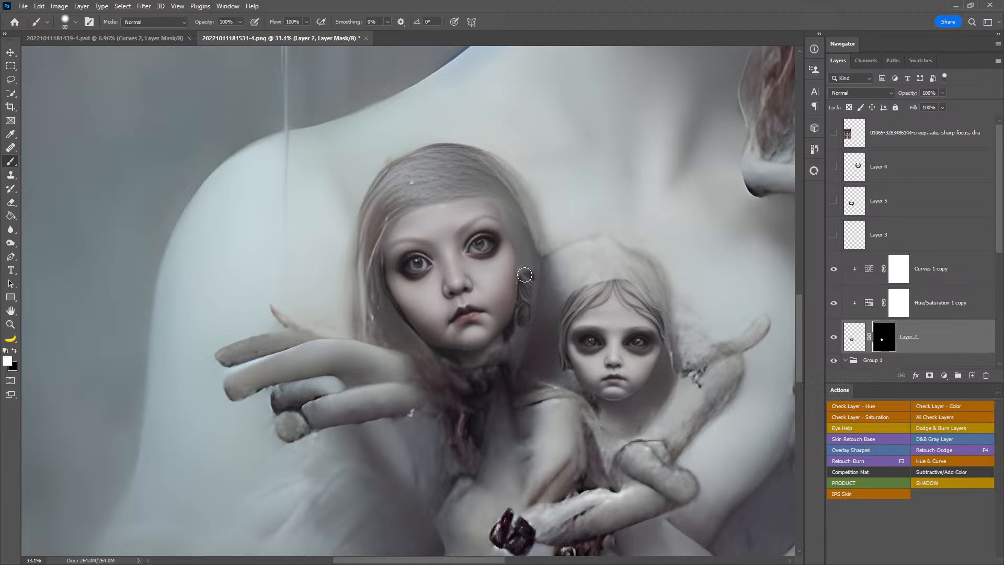
mouse_move(522, 314)
mouse_down()
mouse_move(519, 238)
mouse_move(534, 272)
mouse_move(535, 239)
mouse_move(488, 191)
mouse_move(502, 184)
mouse_move(532, 211)
mouse_move(526, 185)
mouse_move(538, 221)
mouse_move(501, 169)
mouse_move(459, 164)
mouse_move(457, 176)
mouse_move(395, 219)
mouse_up()
- Mask out the excess wavy hair of Layer 2 around the forehead and the side of the head with a larger brush
alt+right_click(518, 206)
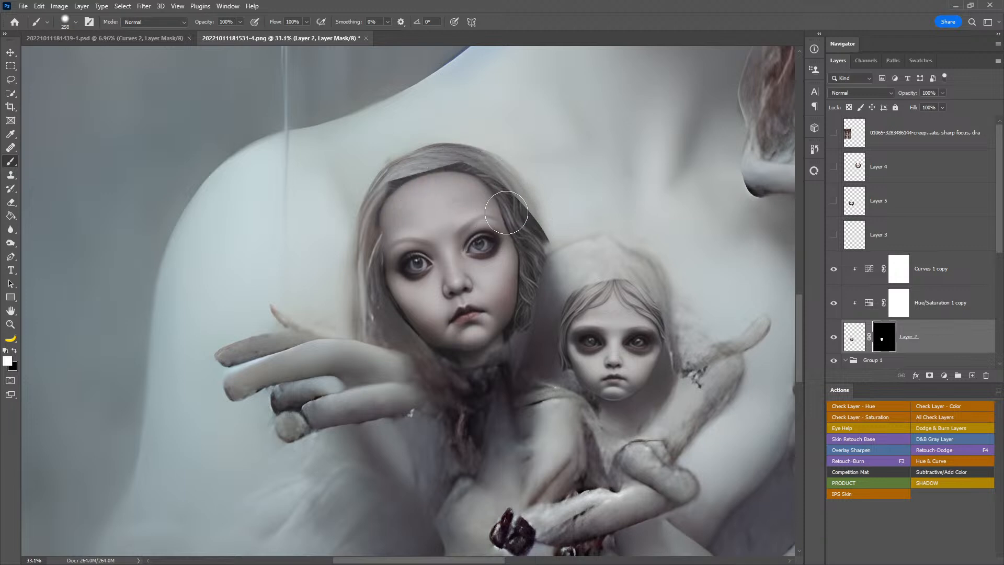
key(x)
mouse_move(403, 156)
mouse_down()
mouse_move(340, 224)
mouse_move(428, 143)
mouse_move(407, 153)
mouse_move(493, 148)
mouse_move(402, 156)
mouse_move(500, 160)
mouse_move(471, 145)
mouse_move(534, 199)
mouse_move(503, 154)
mouse_move(540, 222)
mouse_move(525, 188)
mouse_move(552, 262)
mouse_up()
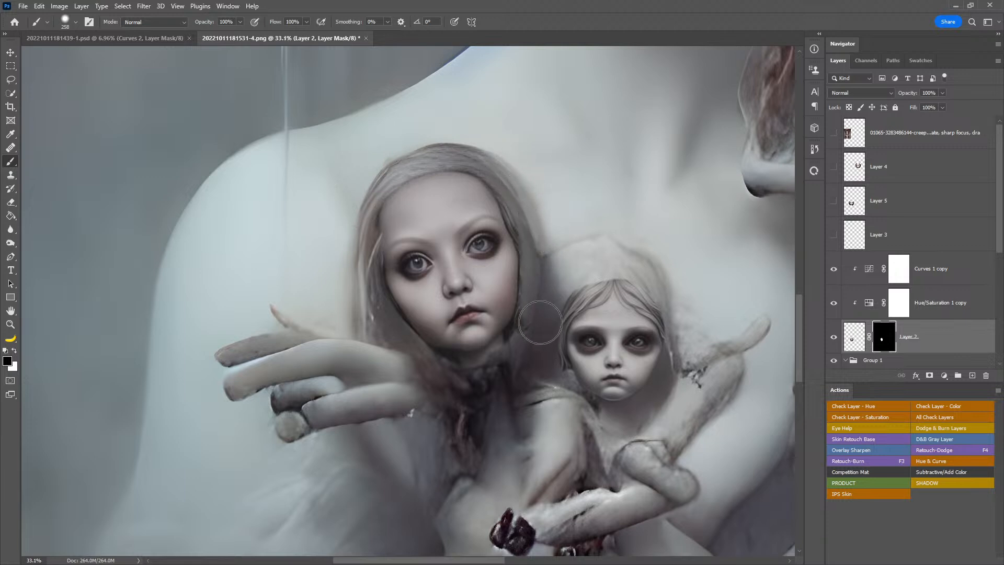
- Clean up Layer 2's mask along the jaw, cheeks and neck with a smaller black brush
right_click(508, 386)
mouse_move(518, 345)
mouse_down()
mouse_move(522, 321)
mouse_move(479, 361)
mouse_move(418, 354)
mouse_move(459, 357)
mouse_move(426, 349)
mouse_up()
drag(381, 297, 406, 331)
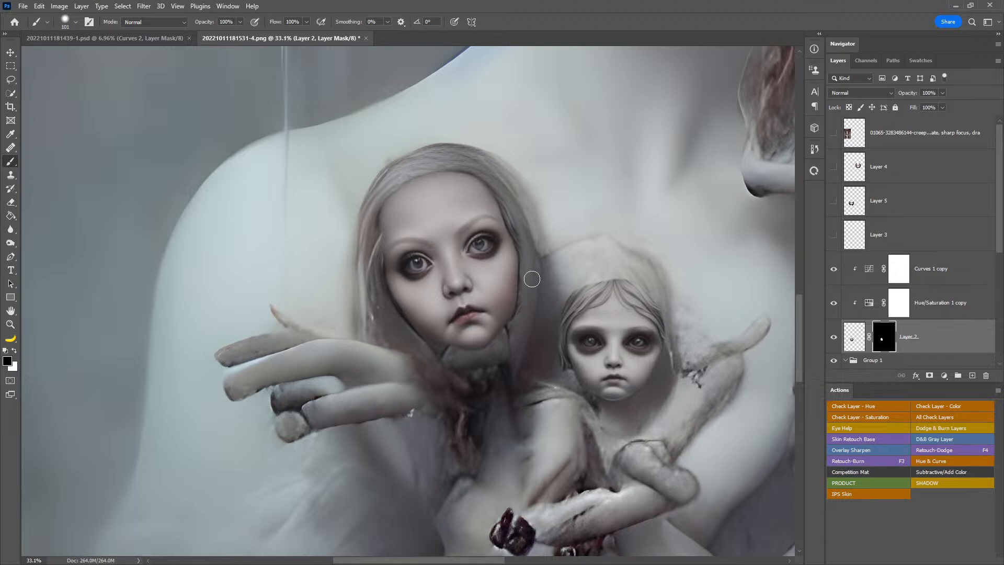
drag(531, 271, 508, 374)
key(x)
- Reshape the RGB curve of Curves 1 copy with a shadow point and an upper point at input 182, output 152
key(z)
drag(538, 311, 483, 387)
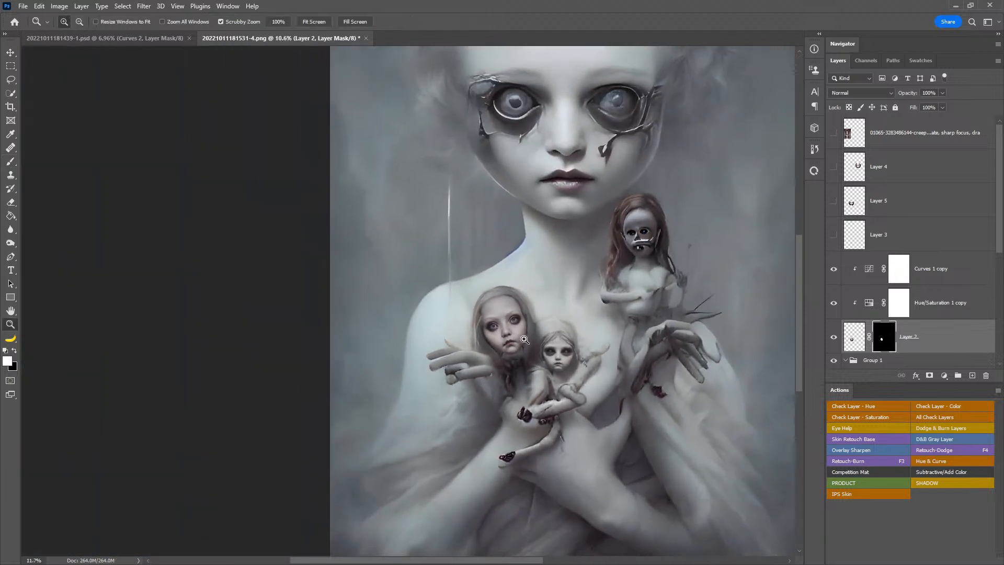
drag(520, 340, 565, 332)
drag(678, 357, 649, 266)
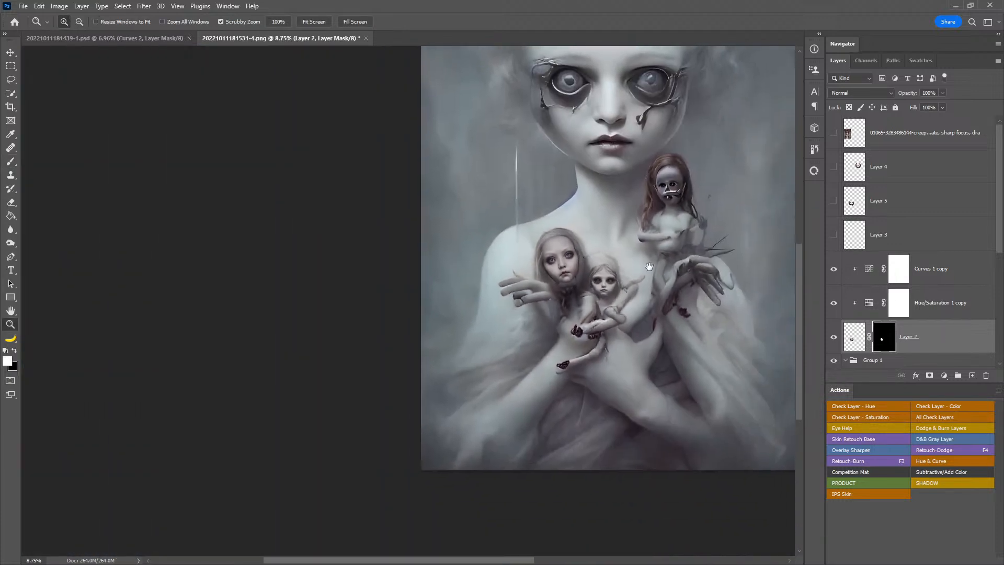
double_click(869, 271)
drag(694, 262, 703, 257)
drag(666, 290, 706, 250)
drag(764, 207, 761, 212)
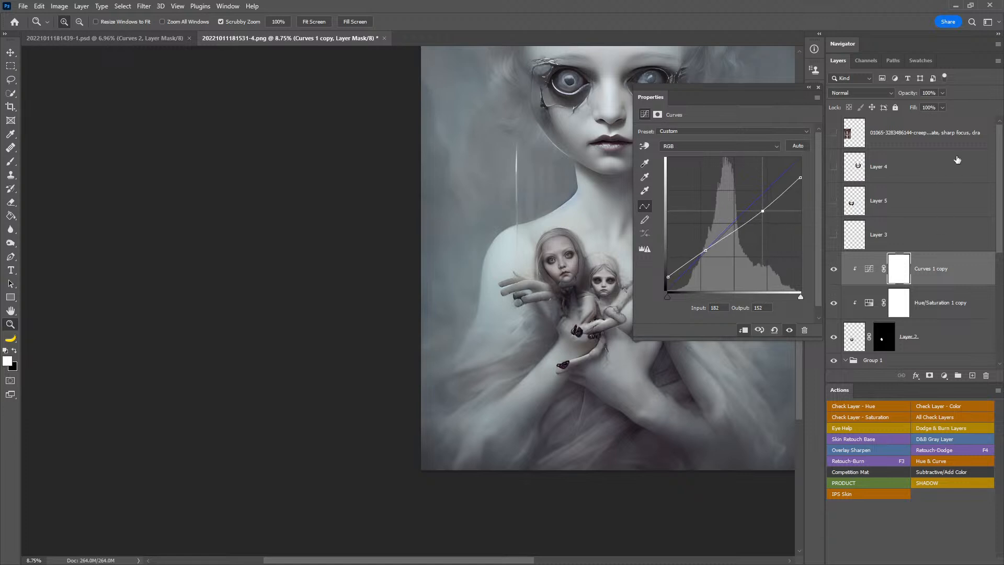
- Add a mid-grey Solid Color fill layer at the top of the layer stack with the Hue blend mode
click(975, 132)
click(943, 376)
click(935, 380)
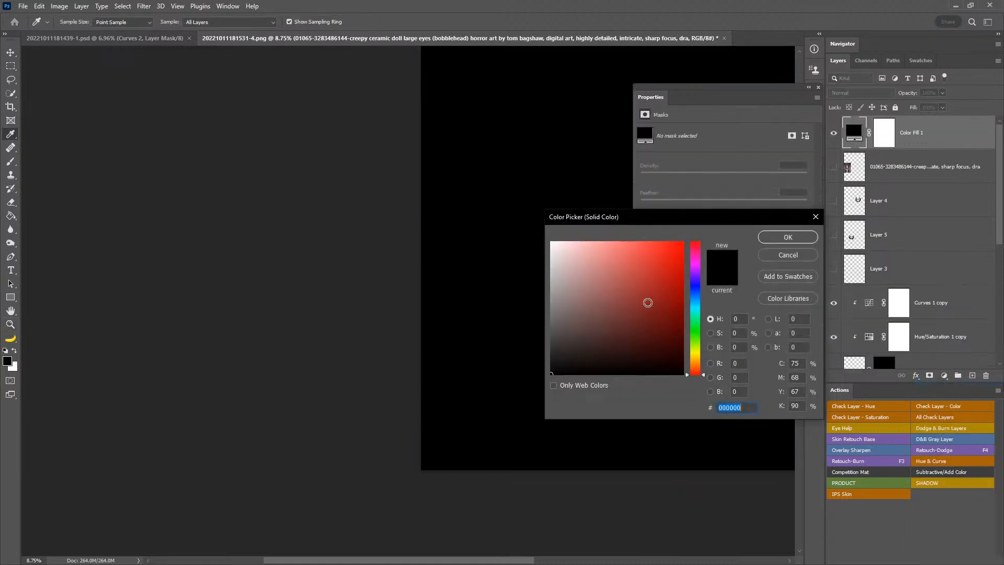
click(551, 298)
click(788, 237)
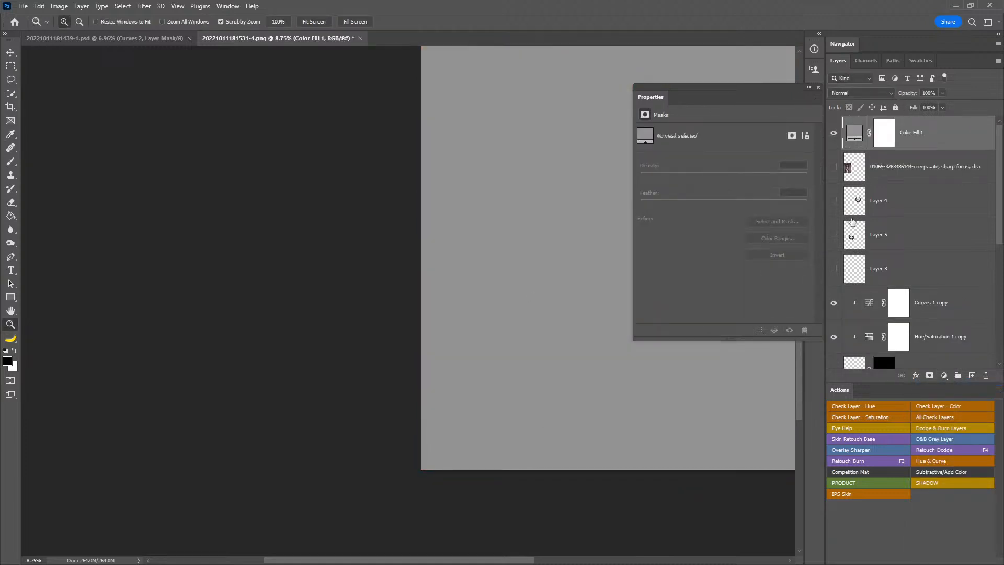
click(874, 94)
click(844, 329)
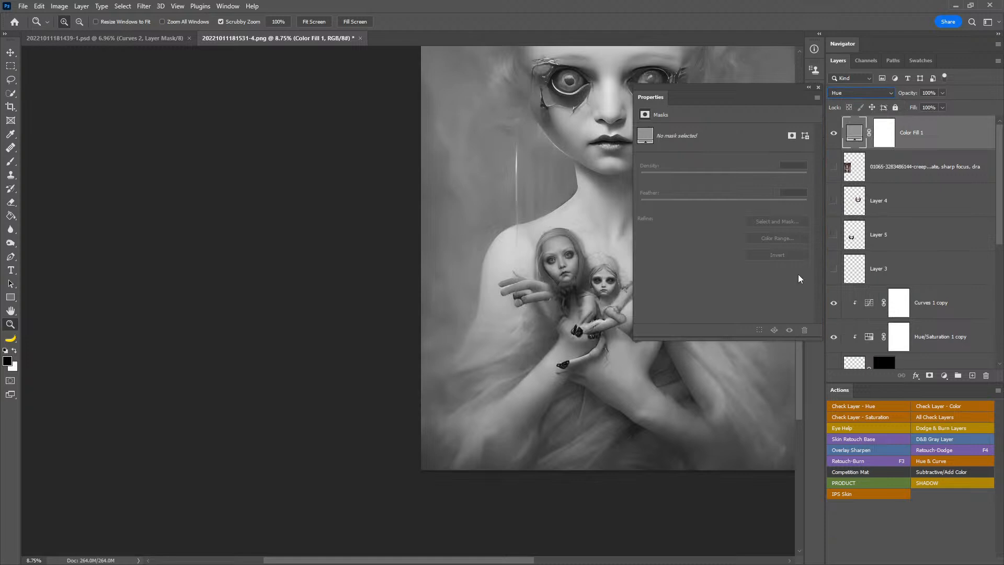
- Brighten the RGB curve of Curves 1 copy with a raised midtone point, an upper point at input 179, output 172, and white output at 235
drag(582, 282, 538, 285)
drag(519, 285, 497, 293)
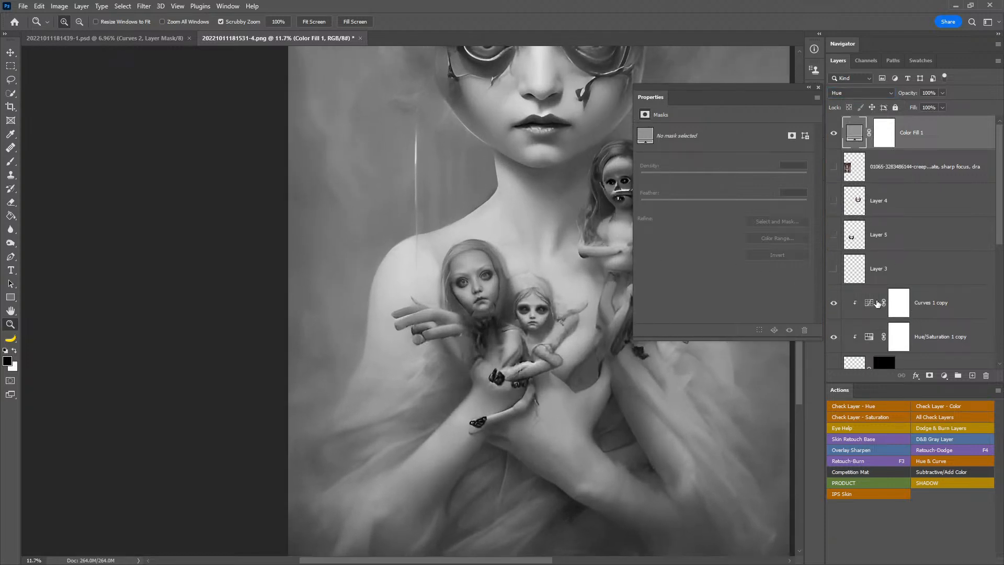
click(880, 304)
drag(707, 252, 711, 241)
drag(762, 211, 761, 201)
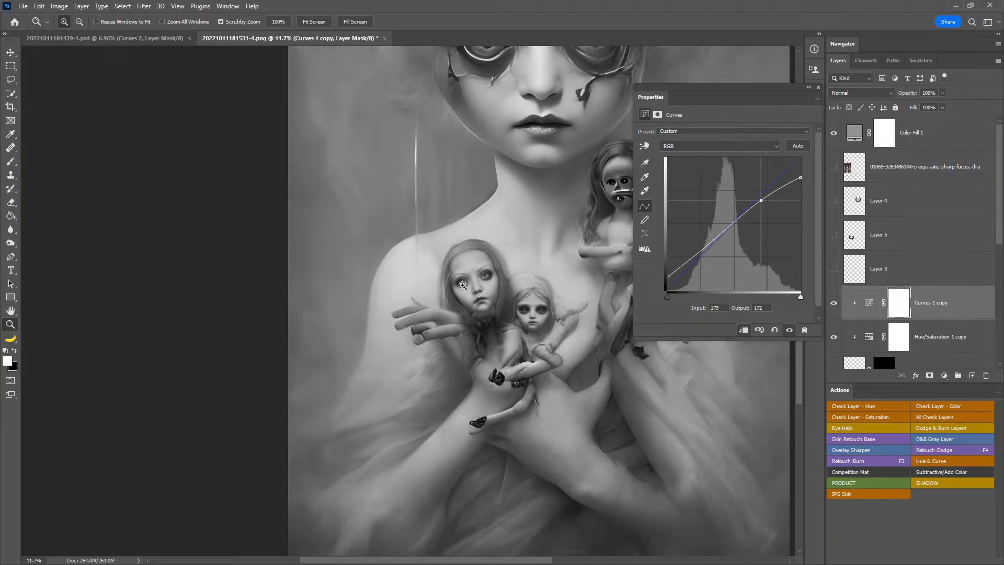
drag(800, 177, 803, 168)
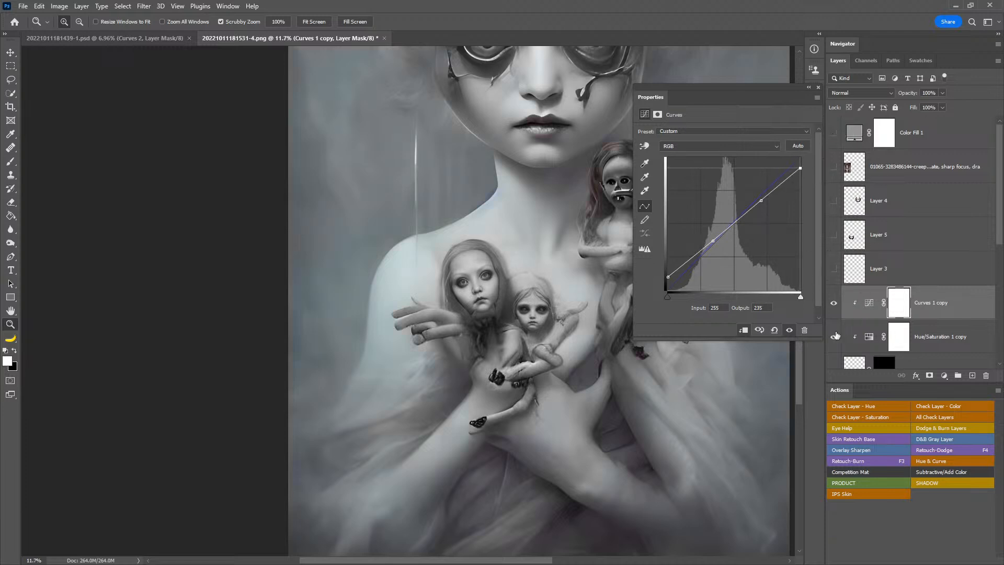
- Set the saturation of Hue/Saturation 1 copy to -71 and add a Blue curve point at input 113, output 116 in Curves 1 copy
click(867, 339)
drag(690, 196, 667, 200)
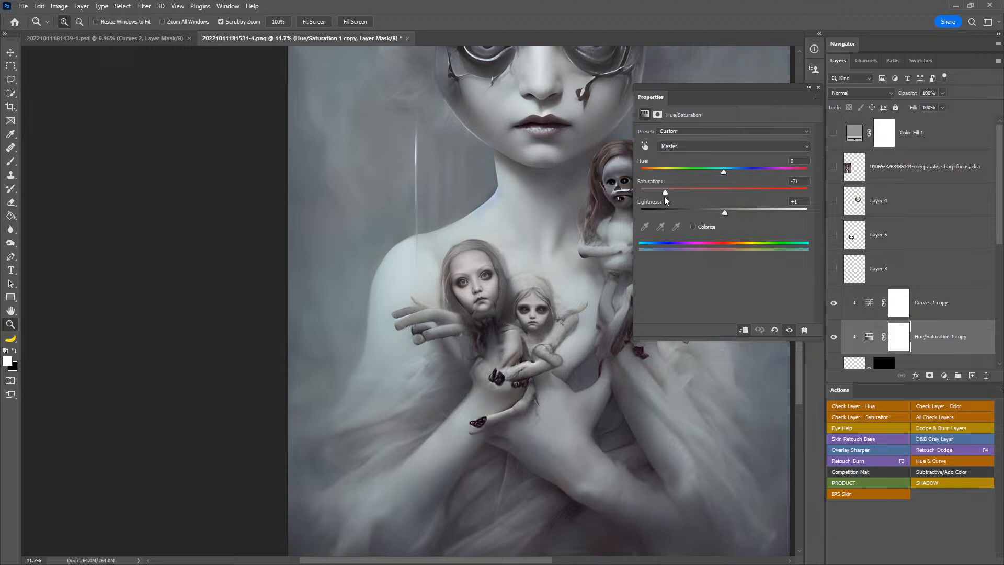
click(870, 306)
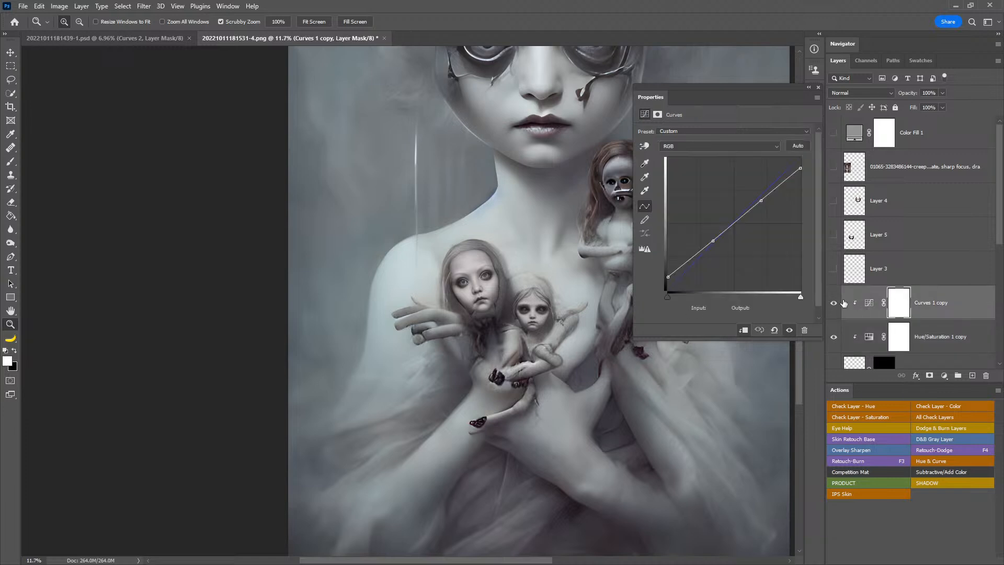
click(697, 146)
click(684, 179)
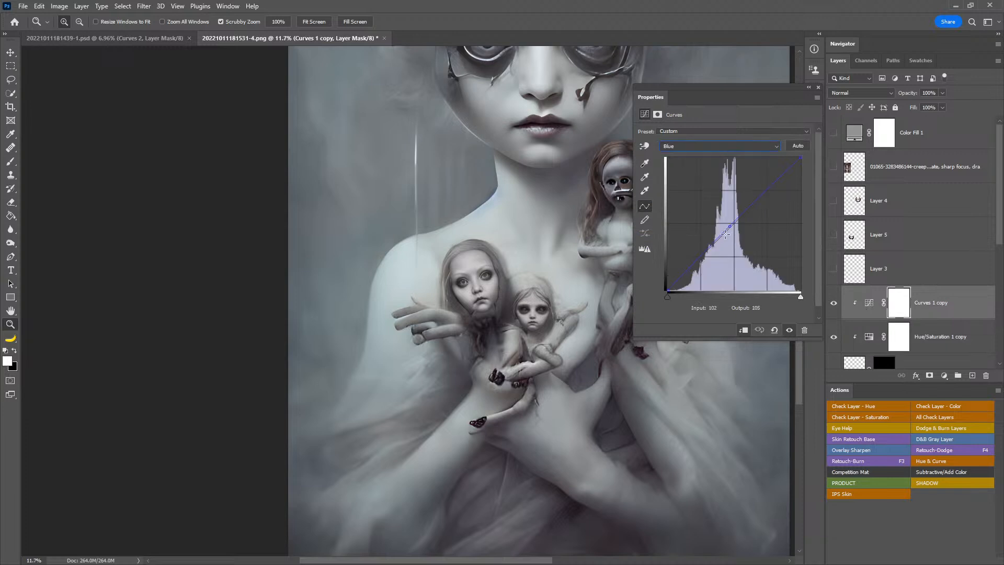
drag(729, 226, 726, 230)
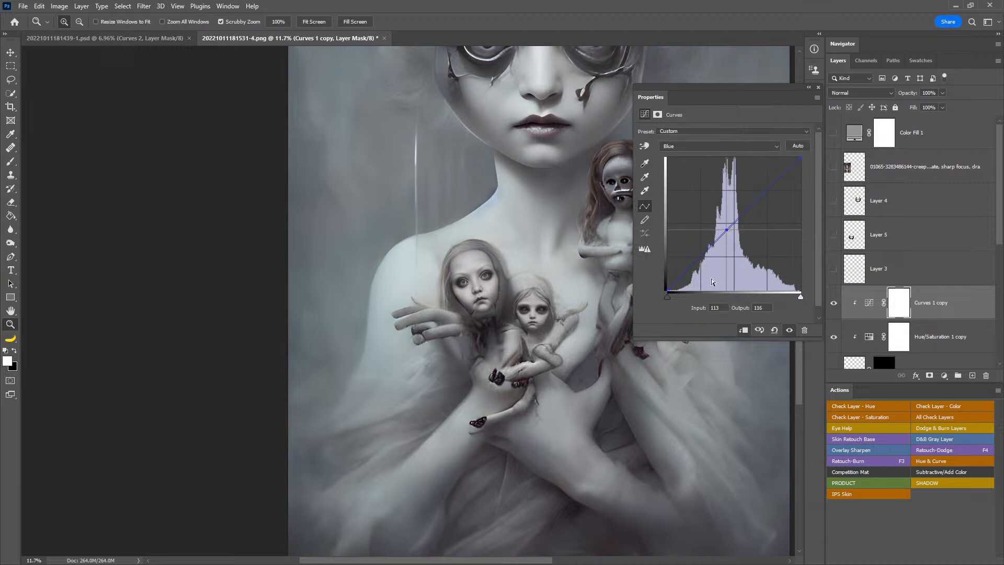
mouse_move(667, 290)
mouse_down()
mouse_move(665, 263)
mouse_move(665, 292)
mouse_move(676, 296)
mouse_move(665, 297)
mouse_up()
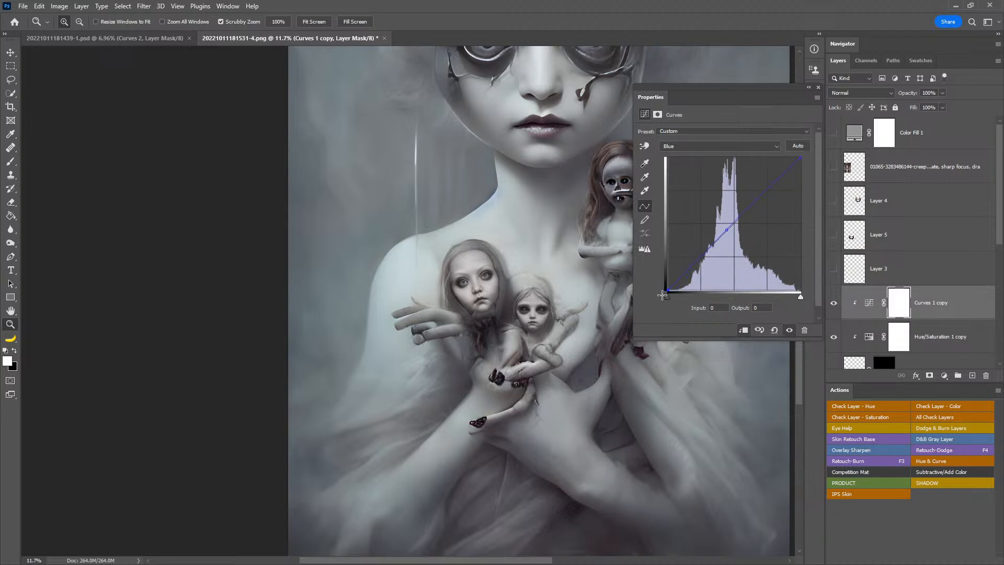
click(817, 88)
- Convert Layer 2 with its mask to a smart object
mouse_move(612, 290)
mouse_down()
mouse_move(593, 324)
mouse_move(601, 294)
mouse_move(615, 291)
mouse_up()
drag(503, 284, 522, 282)
scroll(983, 255, down, 3)
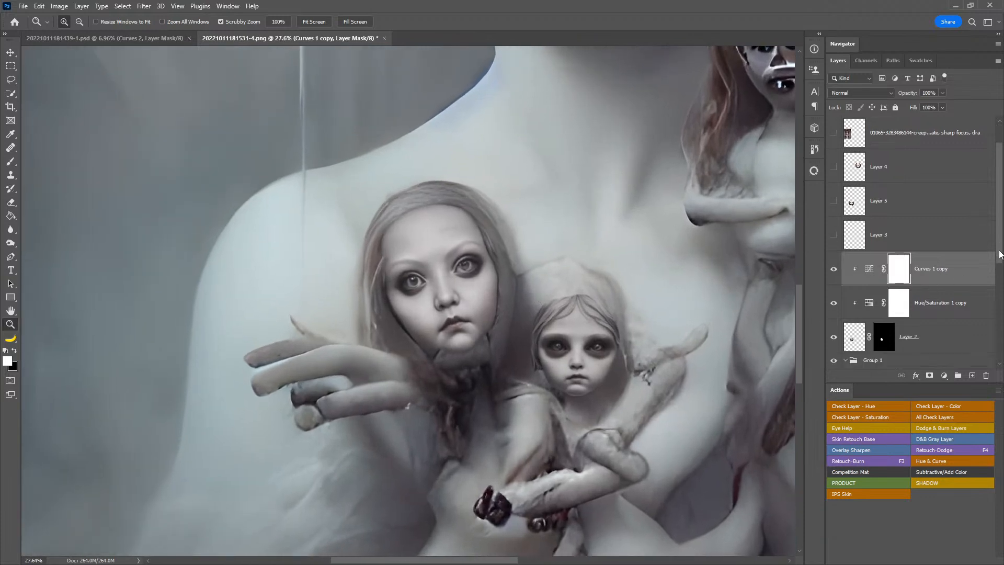
click(920, 267)
right_click(939, 259)
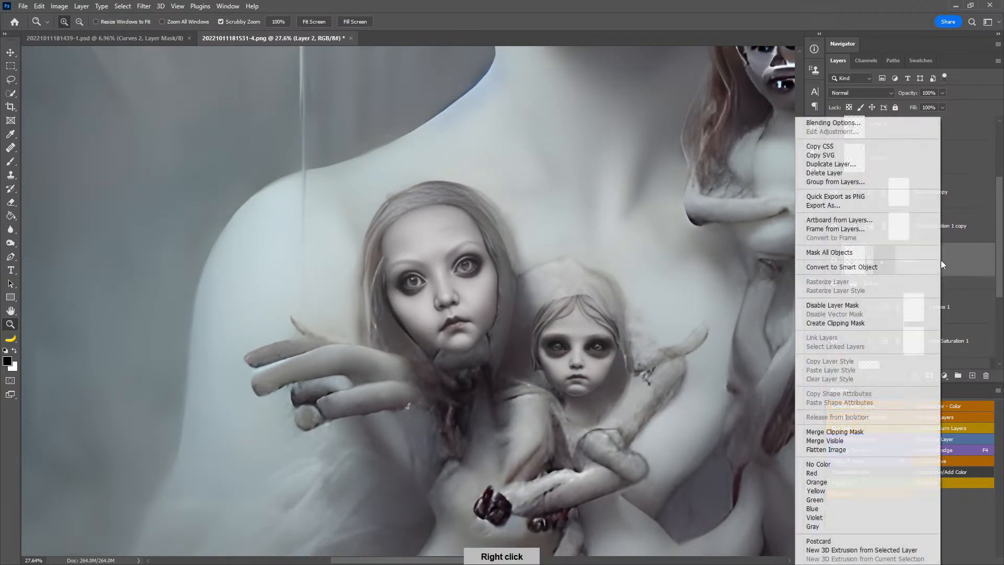
click(892, 271)
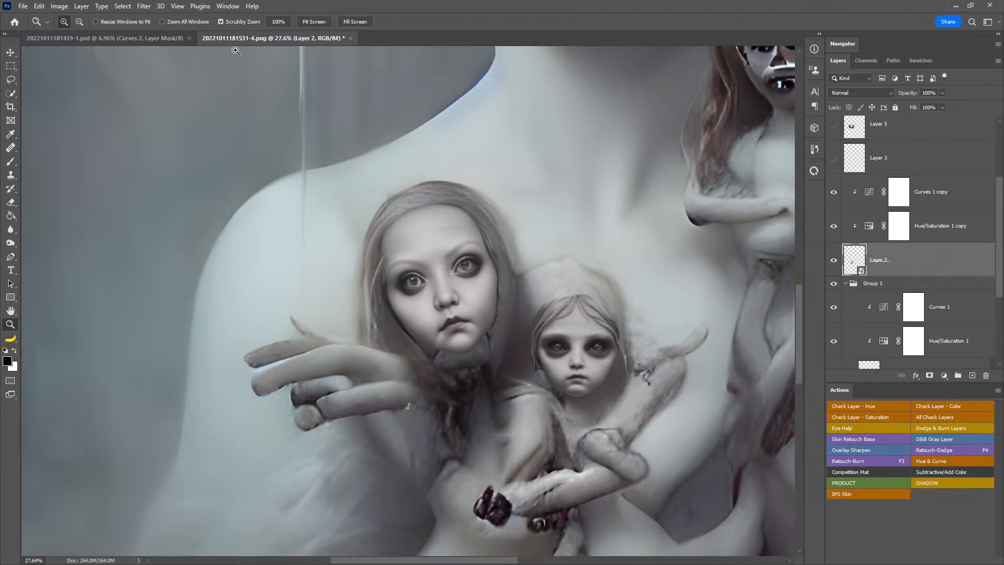
- Apply a Gaussian Blur with a 1-pixel radius to Layer 2
click(144, 6)
click(295, 181)
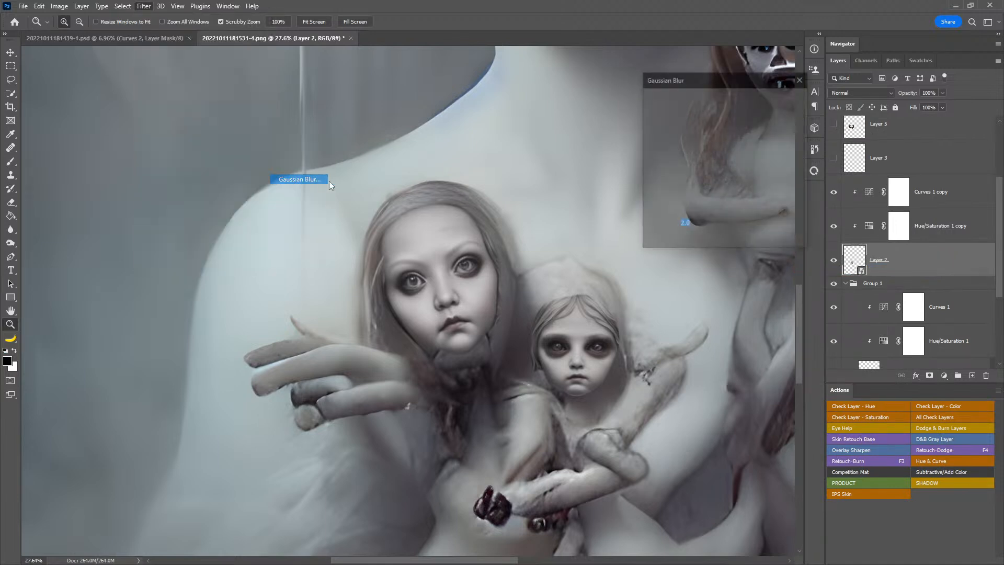
text(1)
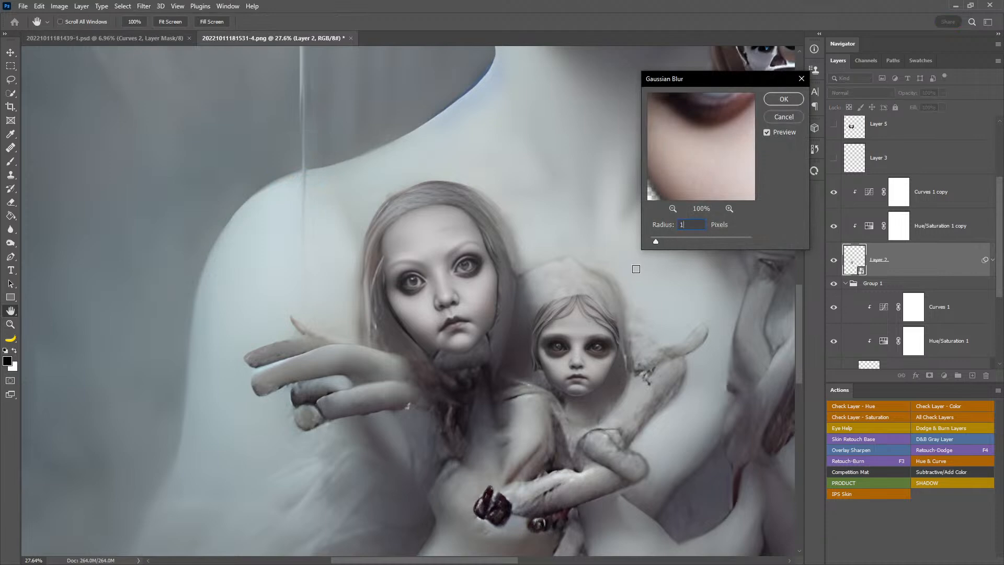
click(777, 100)
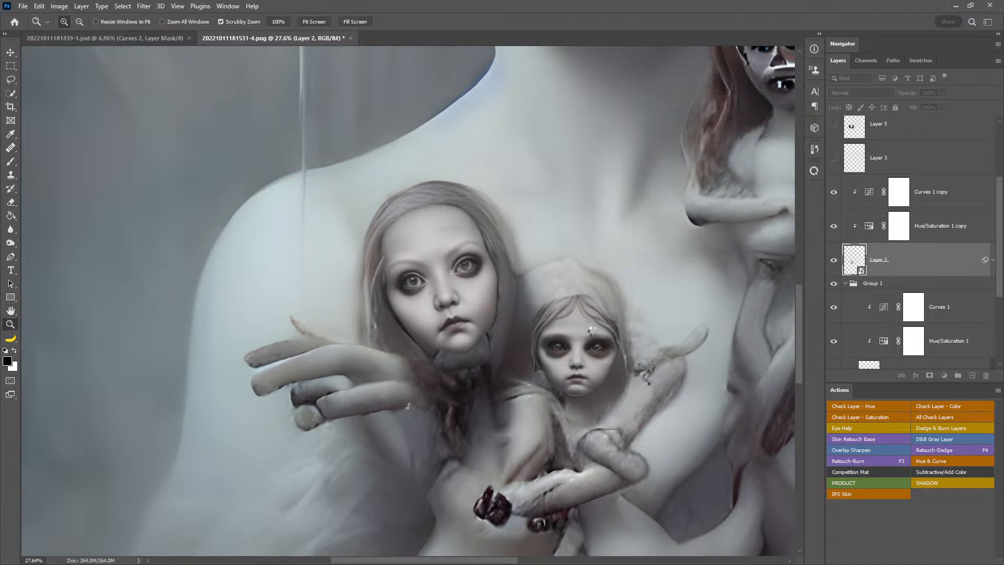
- Group Curves 1 copy, Hue/Saturation 1 copy and Layer 2, and name the group Tuesday
scroll(622, 334, down, 6)
drag(639, 353, 601, 332)
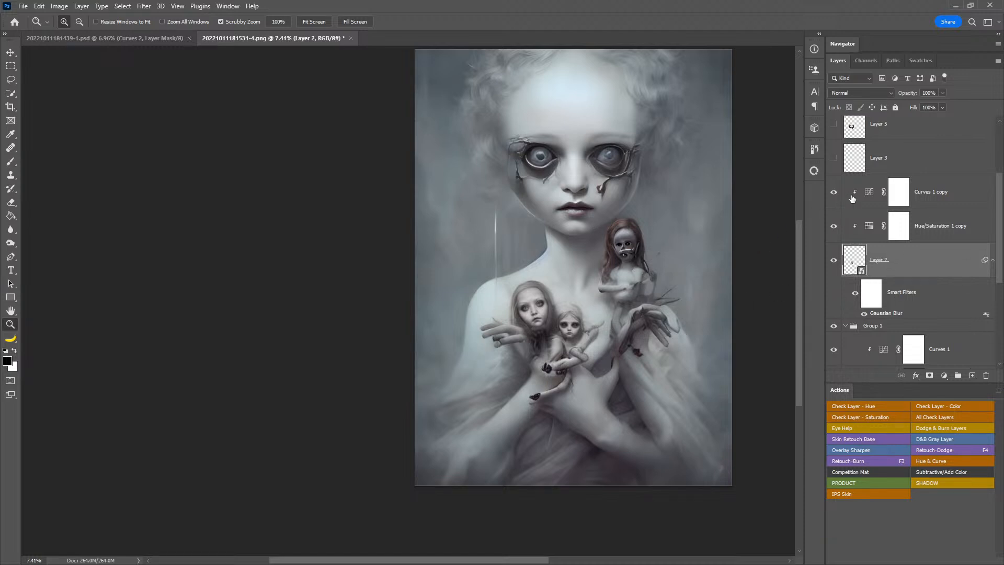
click(907, 193)
shift+click(929, 272)
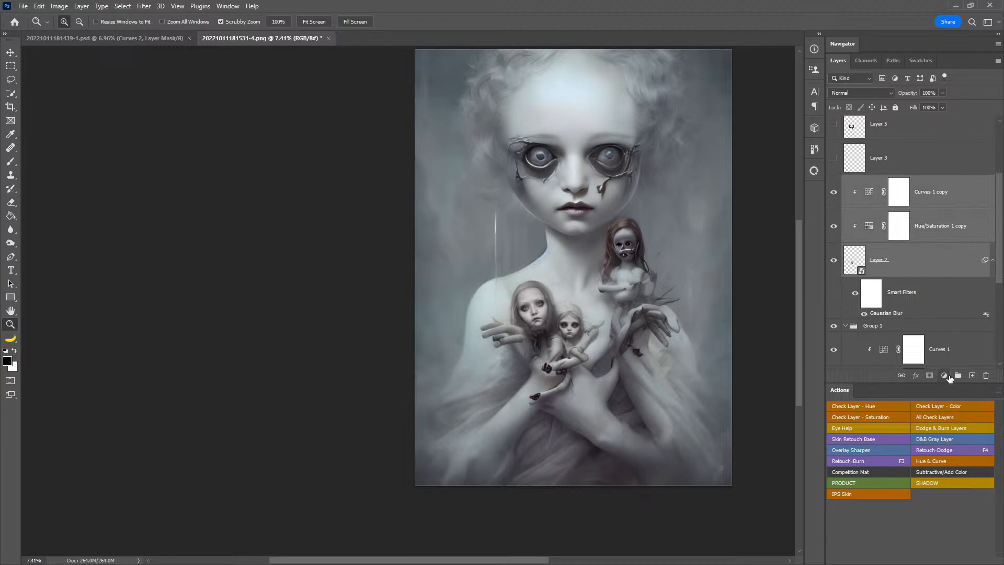
click(957, 375)
double_click(870, 181)
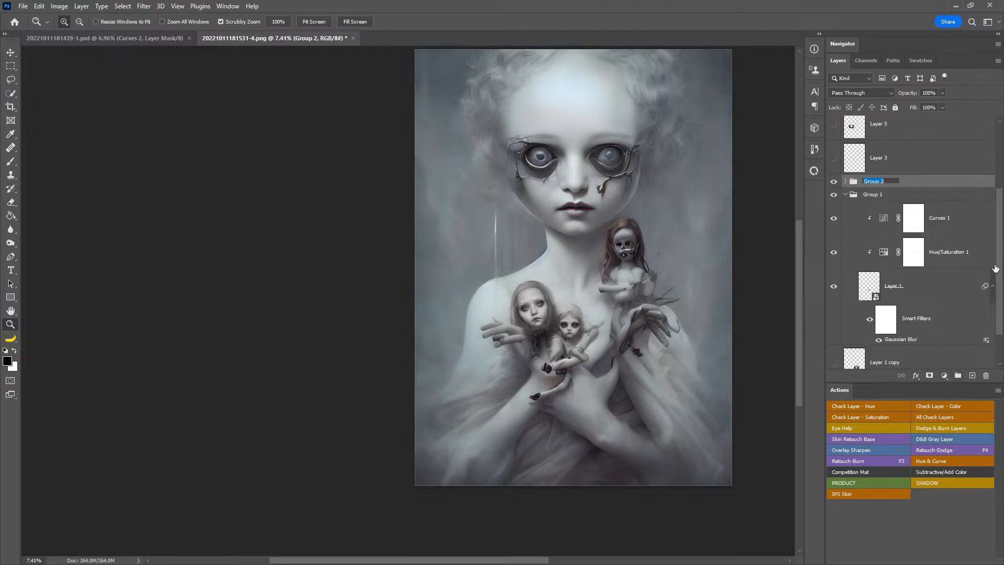
text(Tuesday)
key(Return)
- Rename Group 1 to Lisa and collapse it
double_click(871, 195)
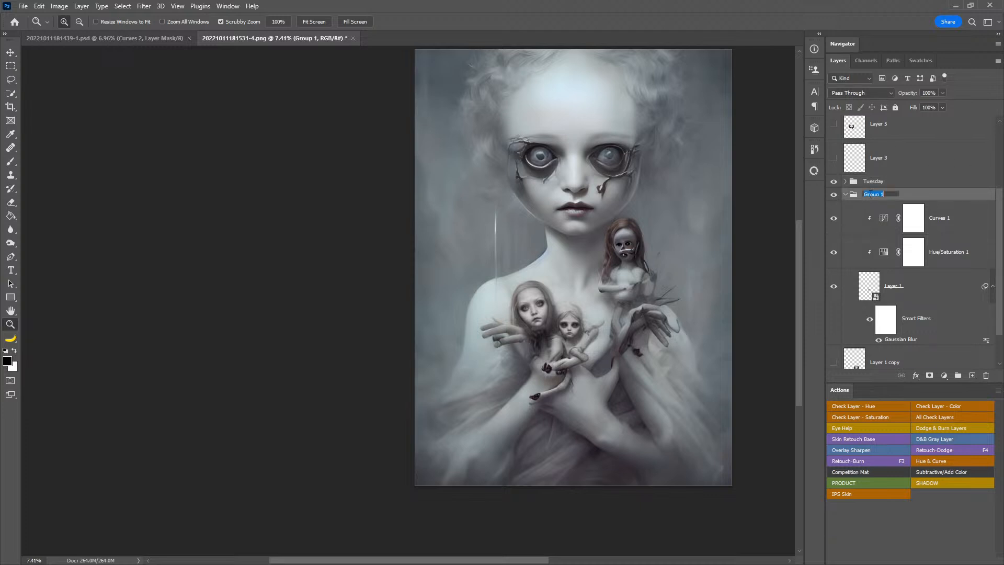
text(Lisa)
key(Return)
click(843, 194)
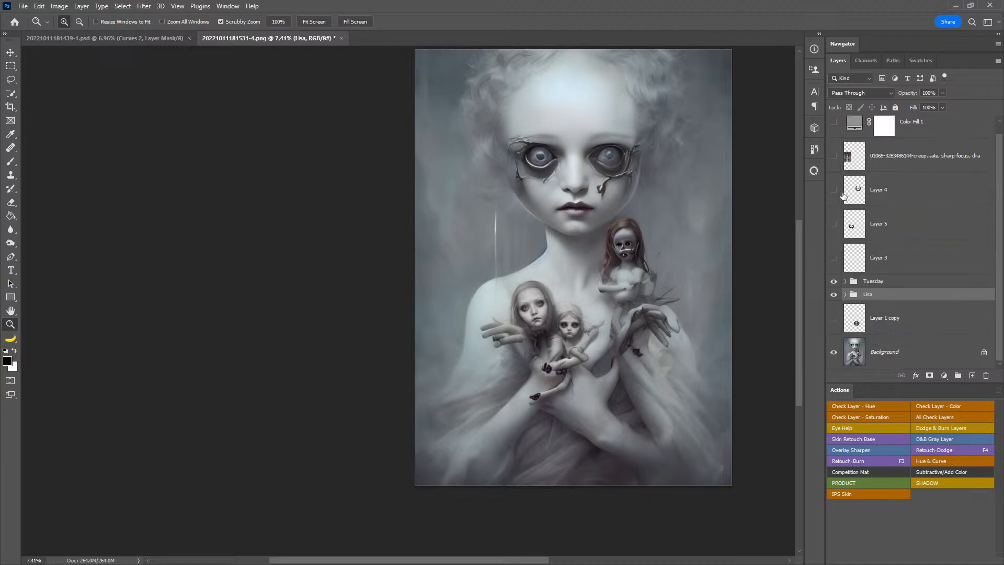
click(23, 6)
click(49, 122)
click(758, 489)
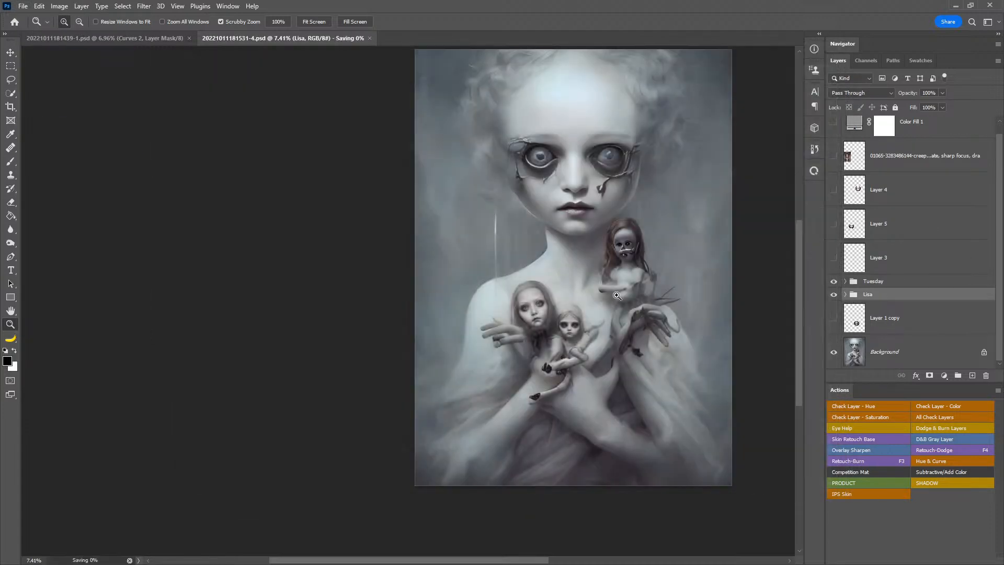
- Delete the hidden Layer 1 copy above the Background
drag(543, 308, 571, 339)
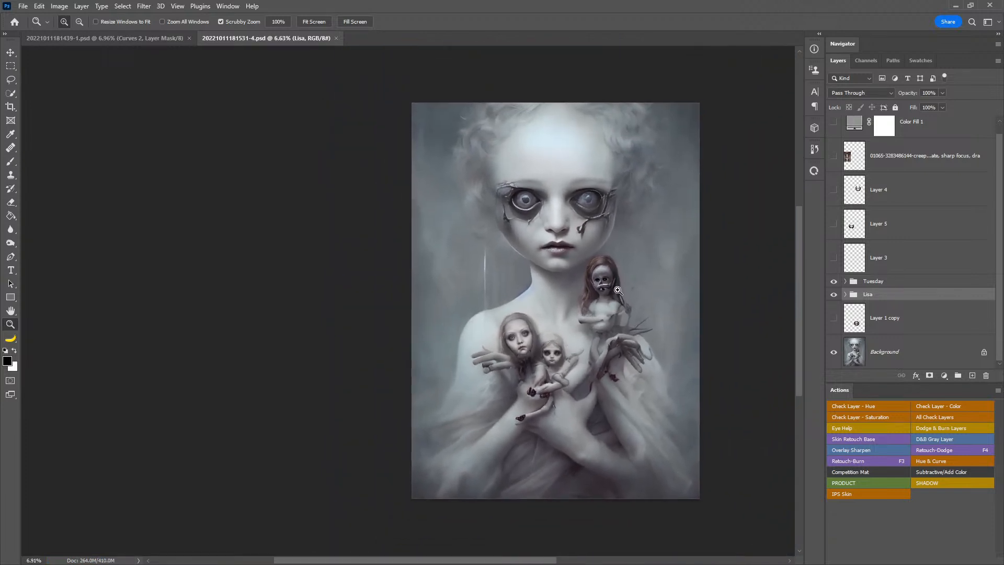
drag(612, 284, 739, 273)
click(908, 325)
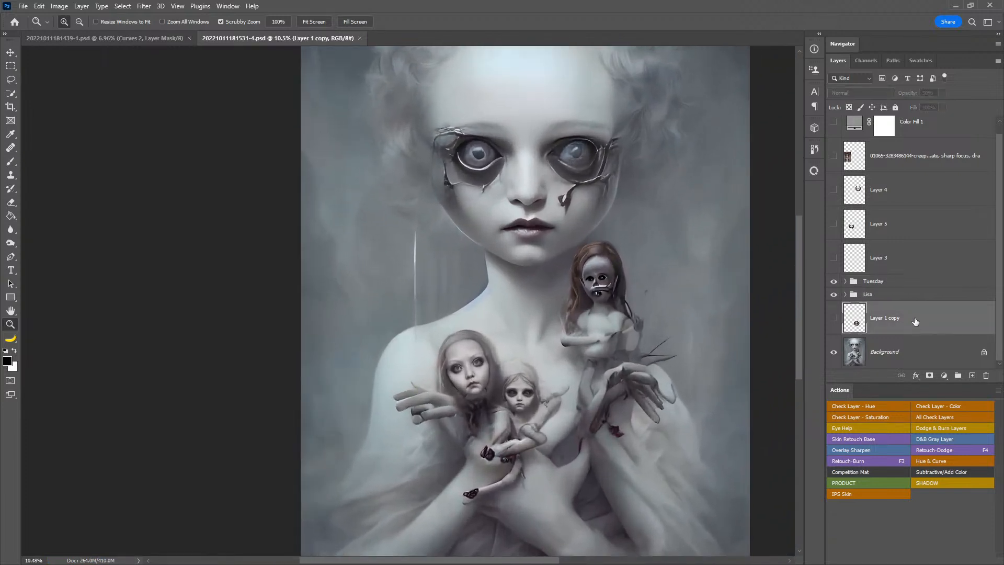
key(Delete)
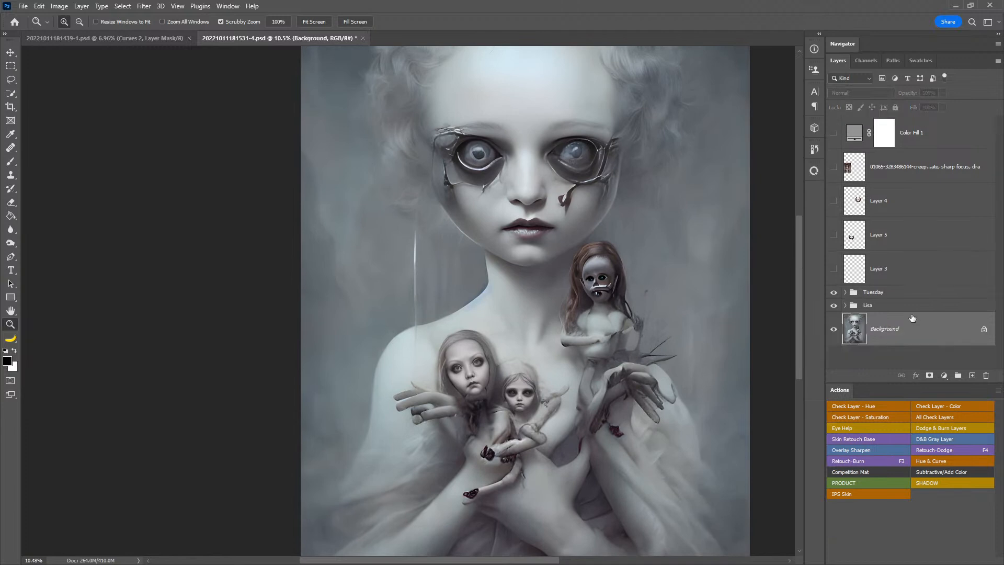
- Preview Layer 5 and hide it again, then make Layer 4 visible and active
click(835, 236)
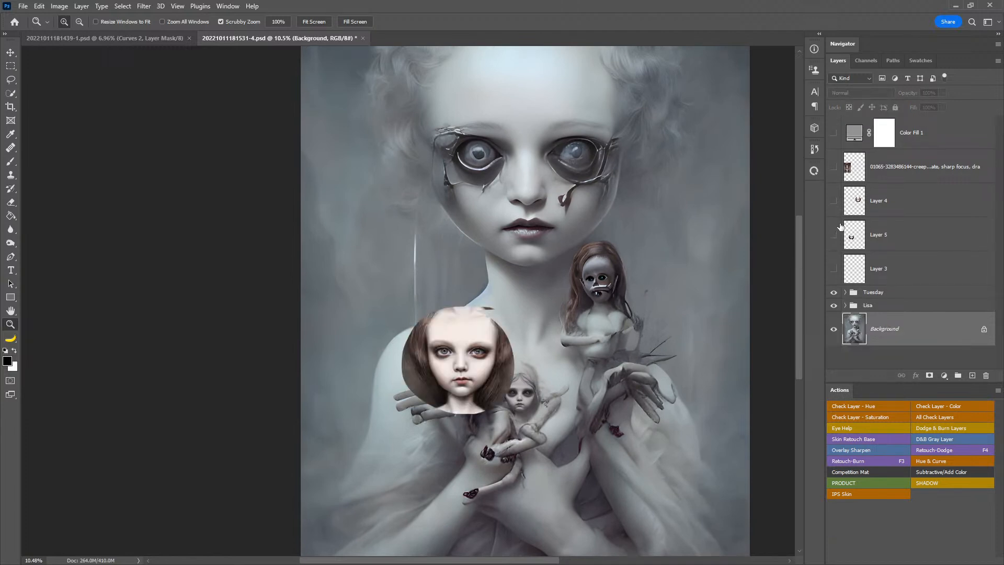
click(834, 235)
click(834, 201)
click(883, 209)
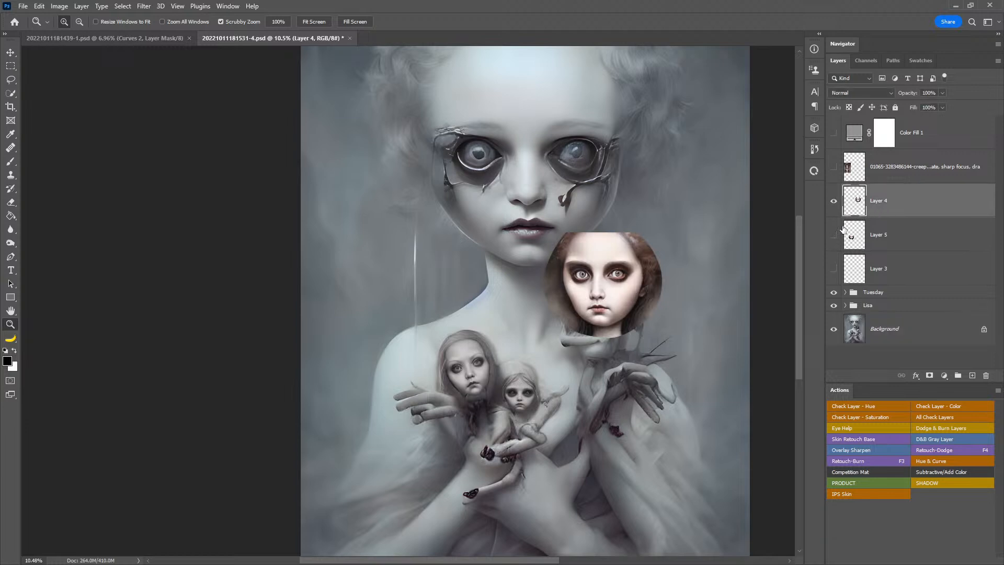
- Lower Layer 4's opacity to 50% and scale the face down over the red-haired doll's head
drag(646, 276, 698, 275)
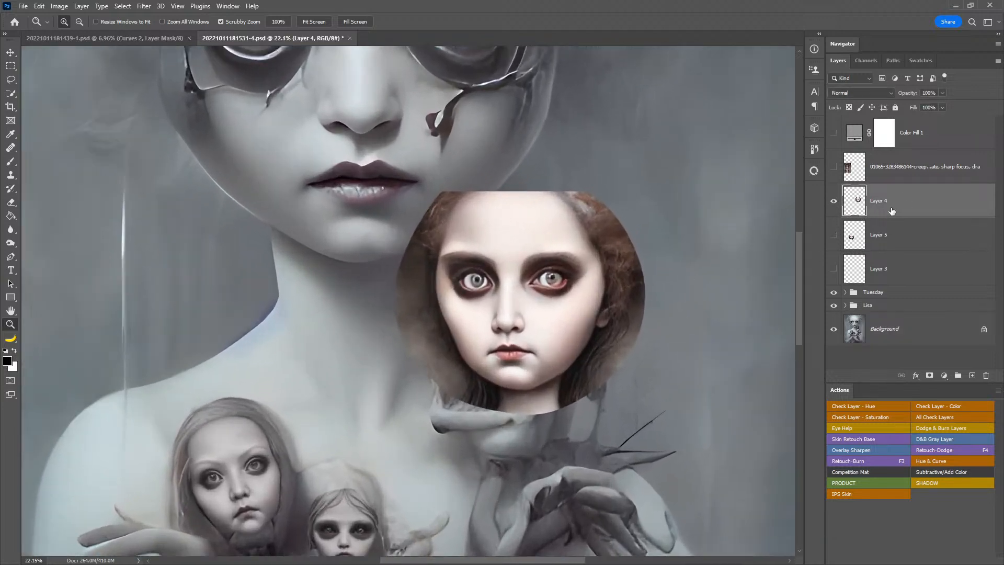
key(5)
key(ctrl+t)
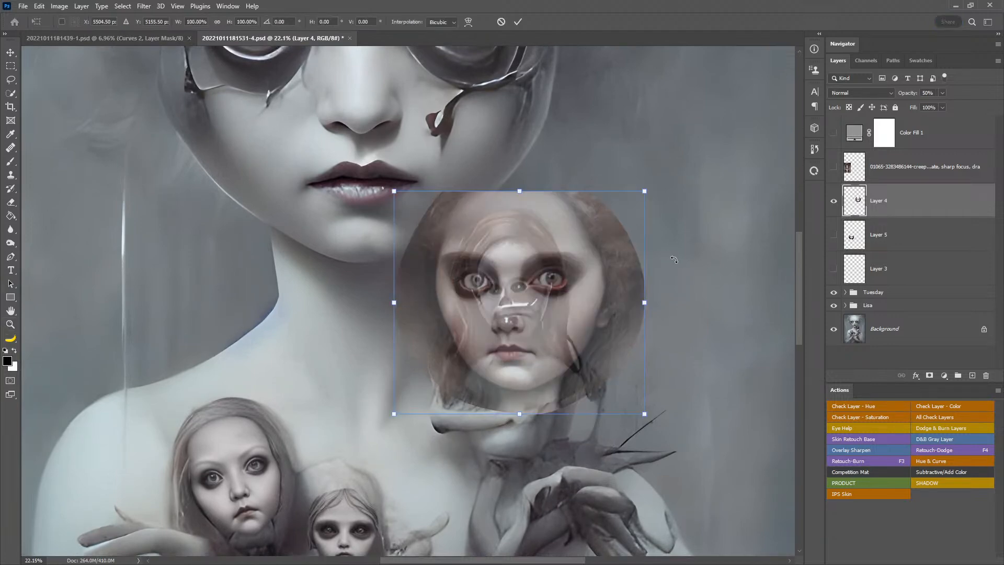
drag(644, 192, 583, 246)
drag(530, 317, 576, 280)
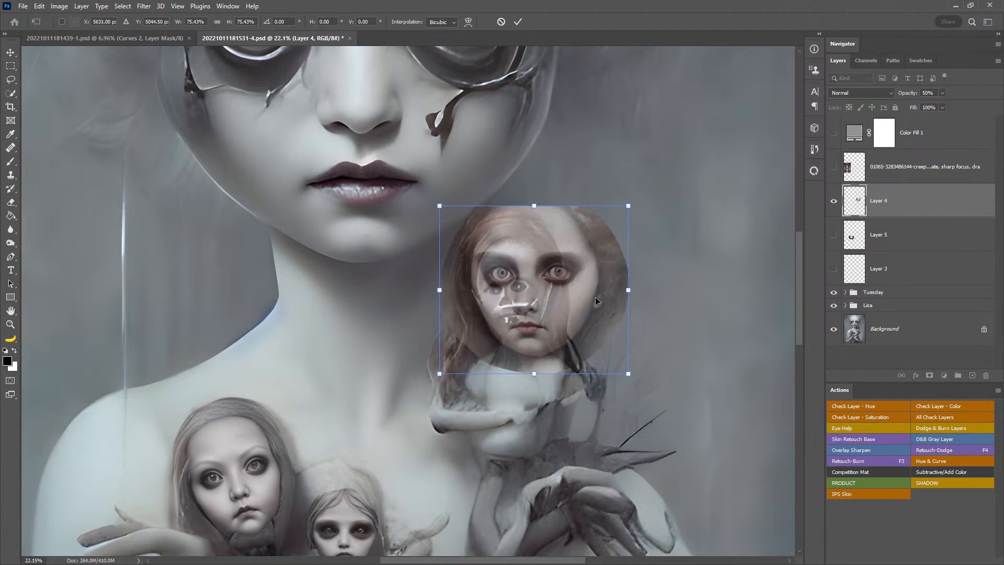
drag(625, 208, 585, 257)
drag(548, 307, 574, 290)
- Refine Layer 4's fit to about 48.5% width and 53.8% height over the doll's face, and restore its opacity to 100%
drag(511, 351, 513, 353)
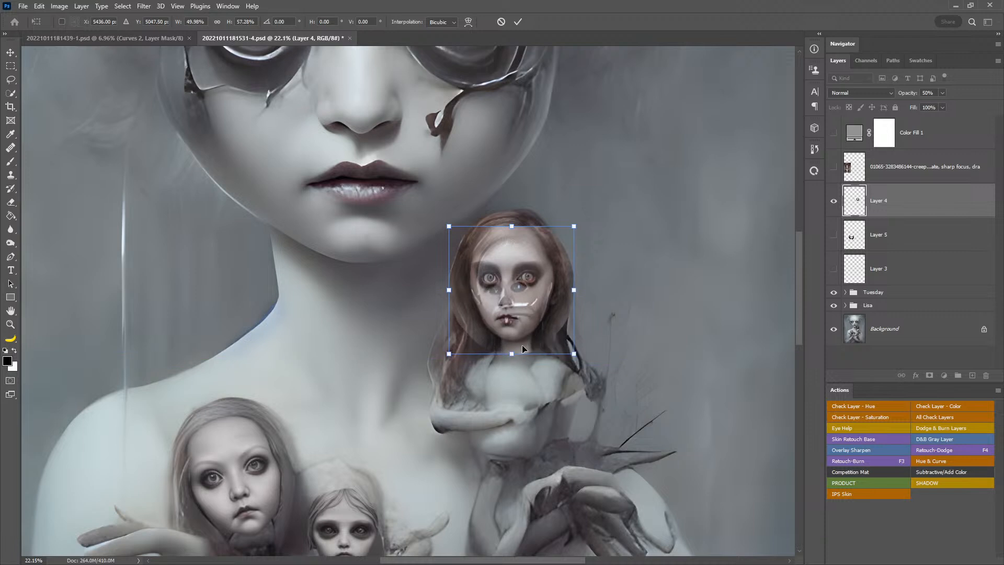
drag(573, 287, 570, 287)
drag(505, 226, 509, 235)
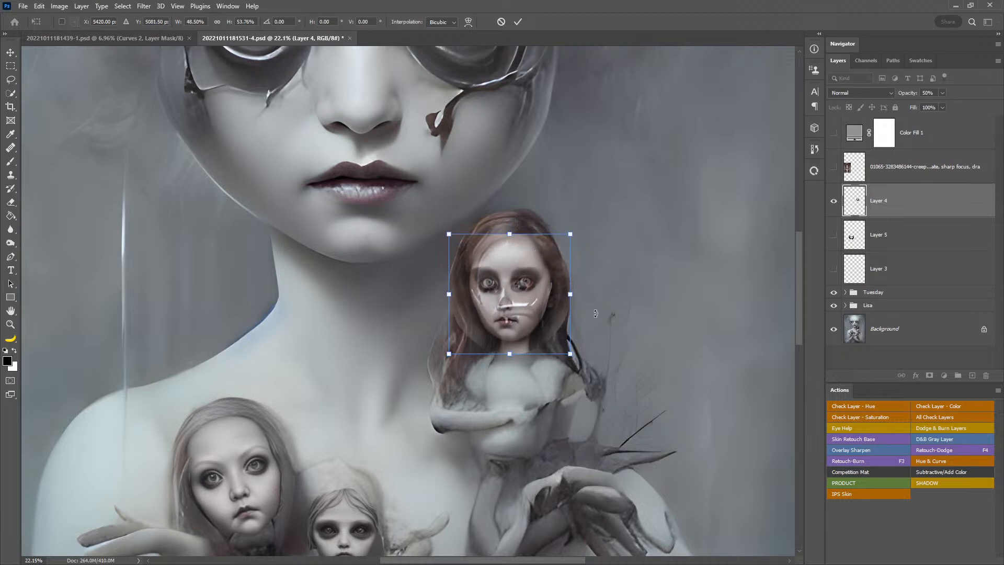
key(Return)
key(z)
key(0)
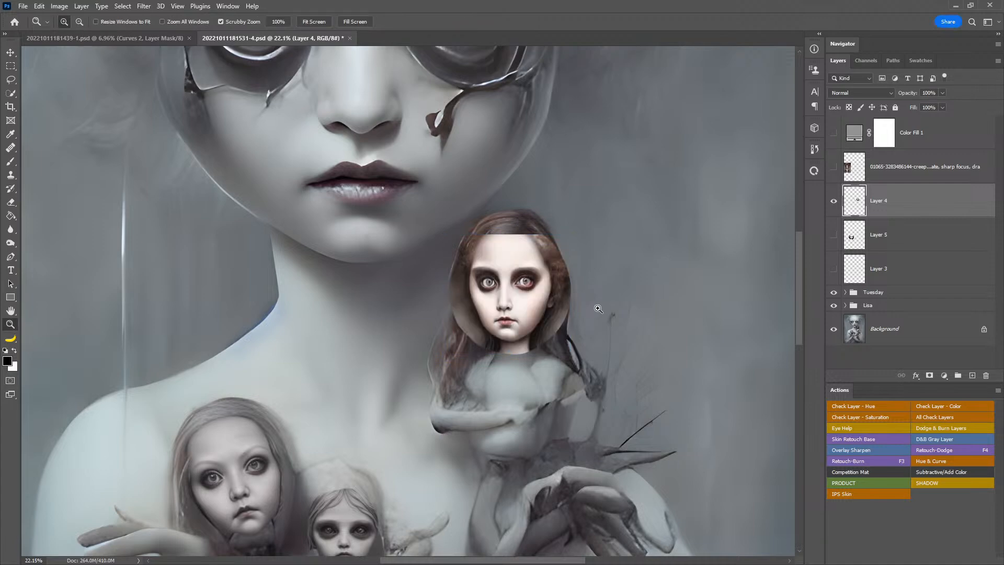
- Duplicate Curves 1 copy and Hue/Saturation 1 copy from the Tuesday group to above Layer 4 and clip both duplicates to Layer 4
click(845, 293)
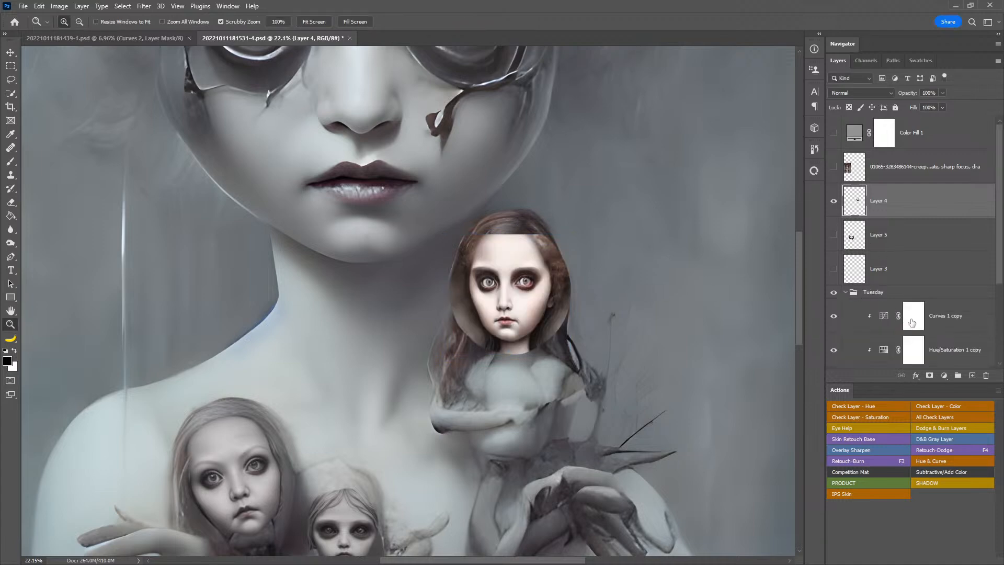
alt+click(904, 320)
alt+click(925, 352)
shift+click(934, 316)
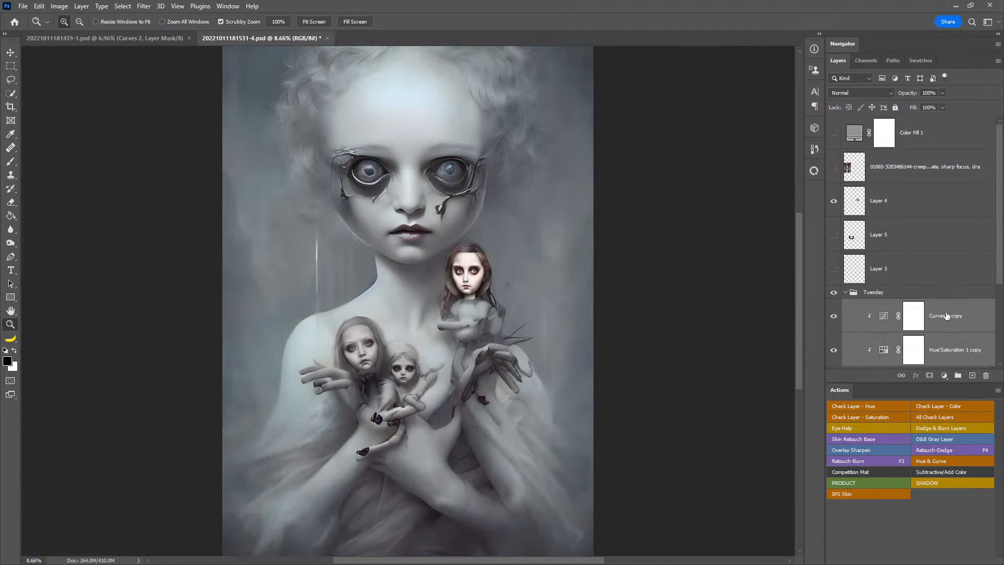
drag(934, 317, 911, 191)
alt+click(912, 250)
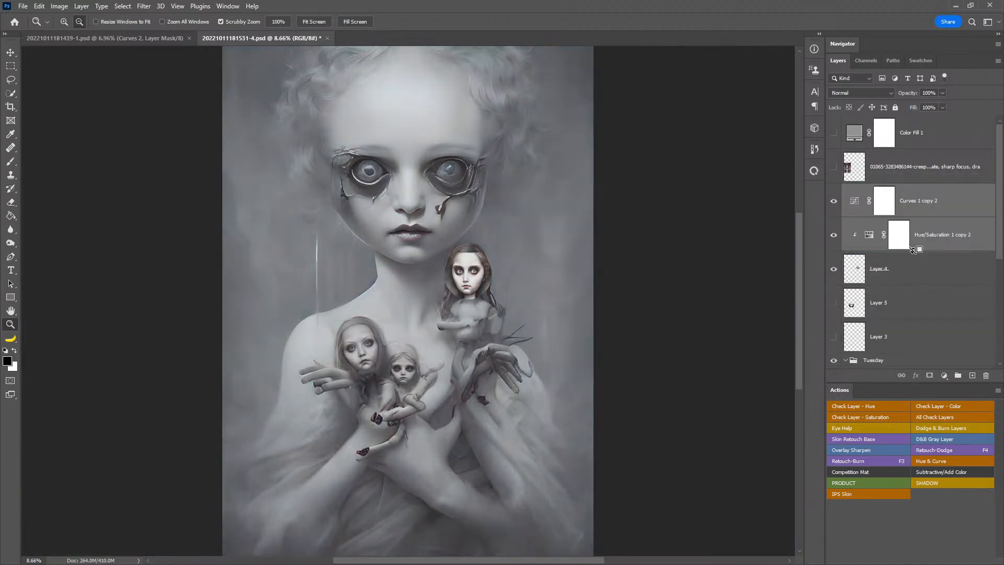
alt+click(923, 216)
- Show Color Fill 1 and reshape Curves 1 copy 2, raising the black point, lowering the white point and setting the upper point to input 179, output 152
click(900, 305)
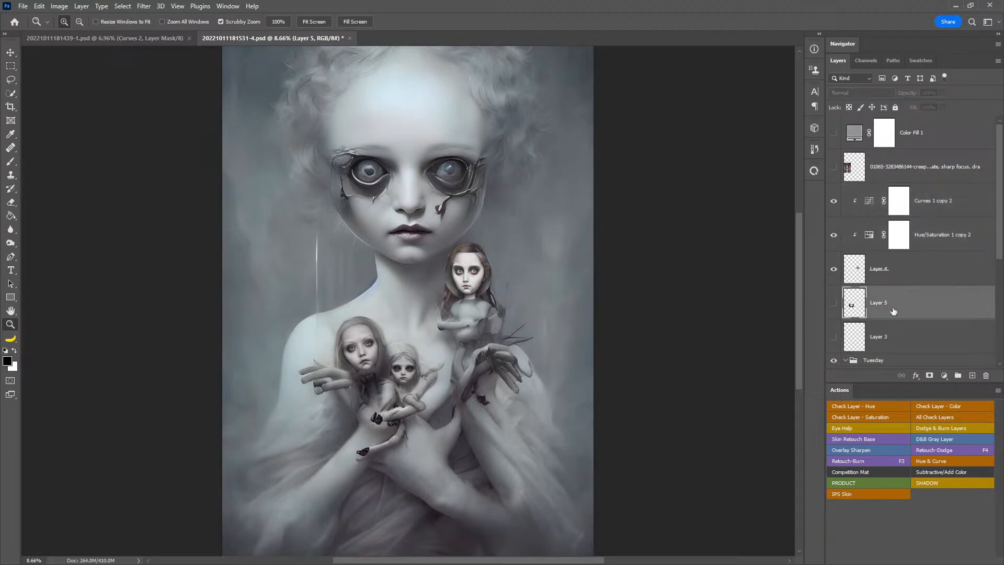
drag(474, 280, 650, 287)
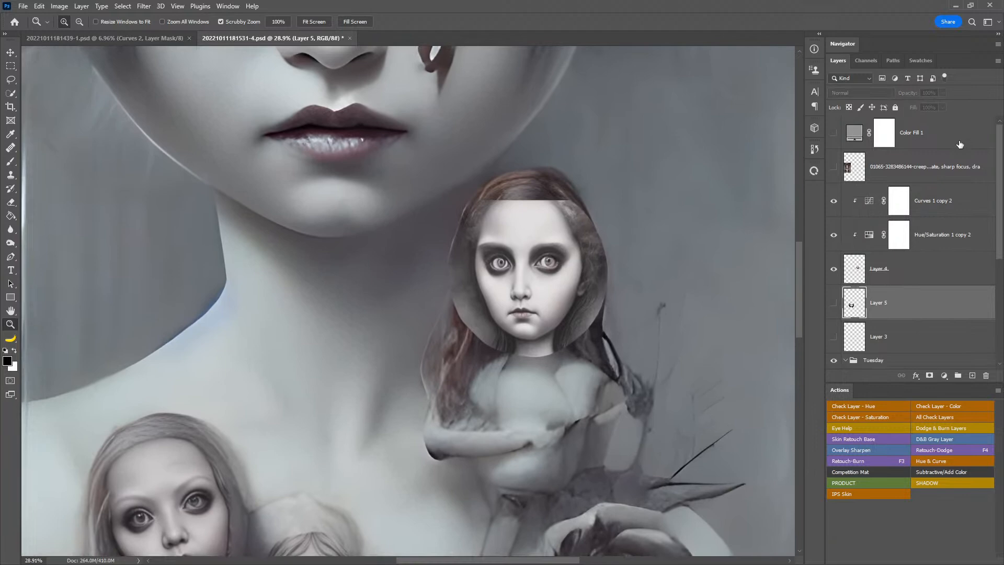
drag(629, 331, 608, 331)
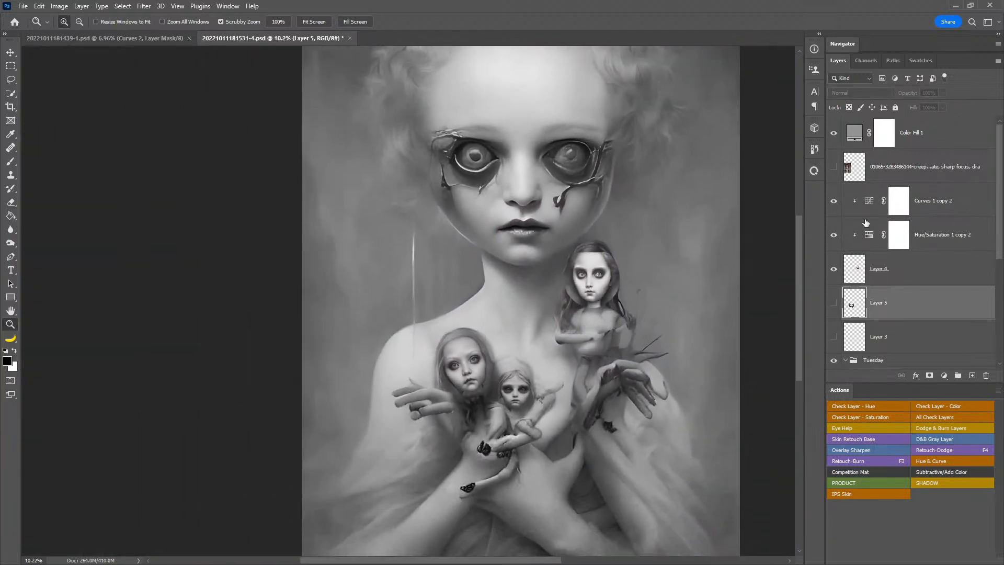
double_click(875, 205)
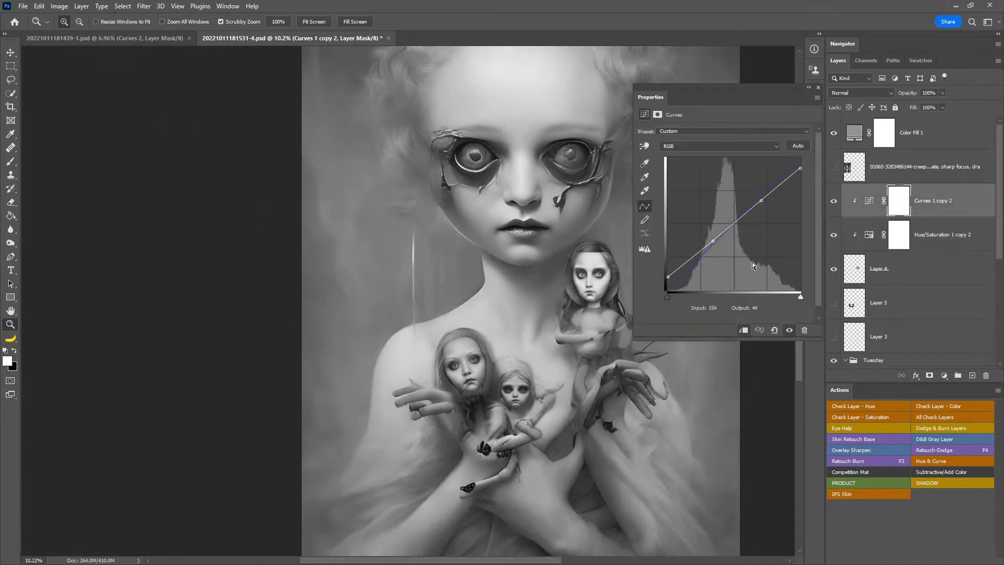
drag(719, 240, 719, 243)
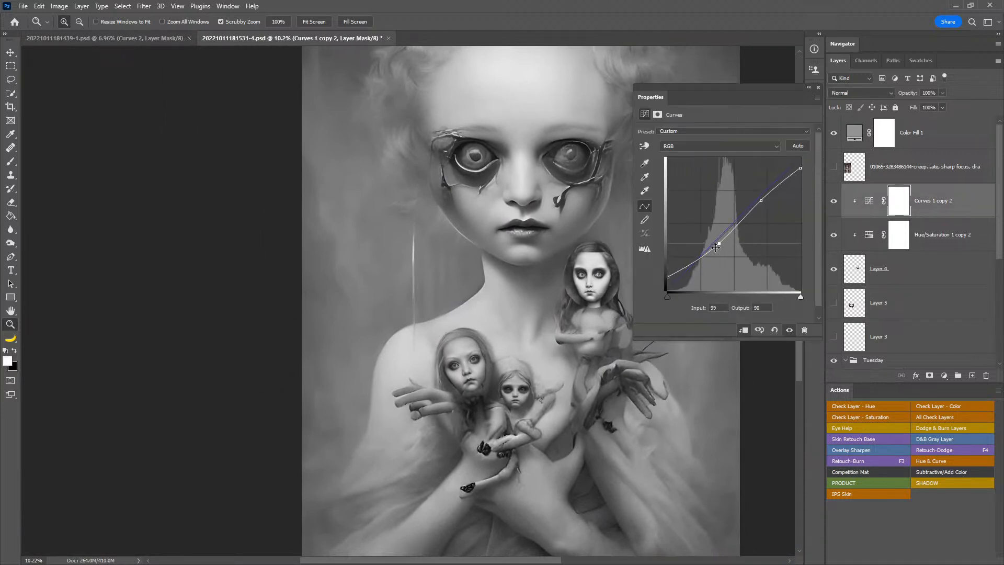
mouse_move(671, 276)
mouse_down()
mouse_move(666, 283)
mouse_move(662, 272)
mouse_up()
drag(763, 201, 762, 210)
drag(722, 242, 720, 237)
drag(798, 170, 800, 175)
drag(762, 209, 760, 211)
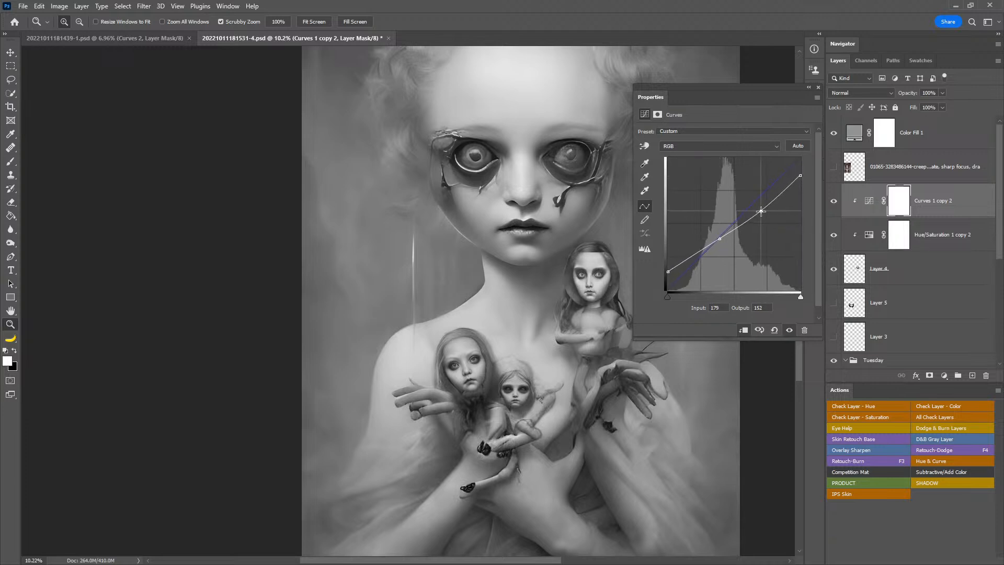
- Lower the midtone point of Curves 1 copy 2 to input 95, output 92, and hide Color Fill 1
drag(716, 237, 717, 241)
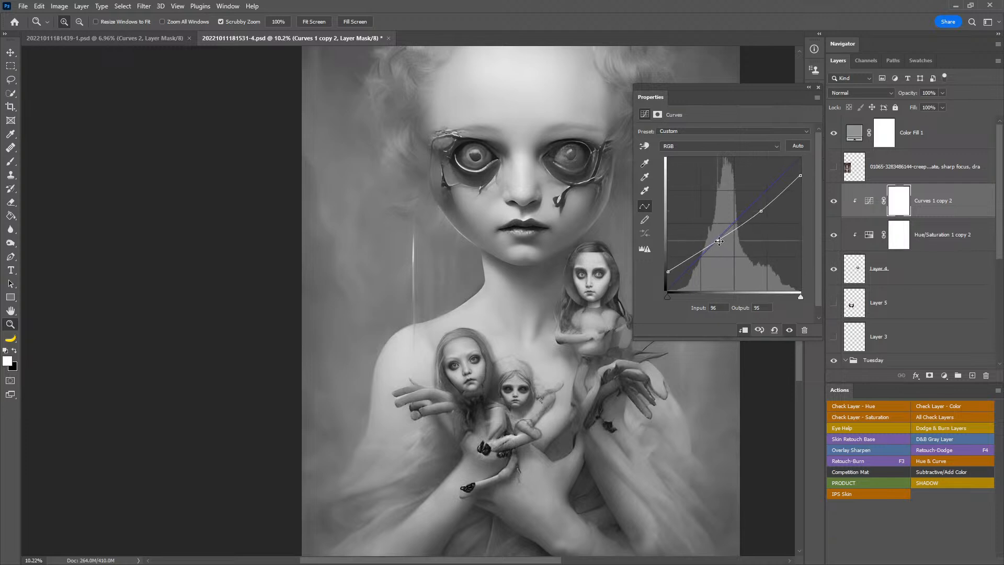
drag(717, 241, 717, 242)
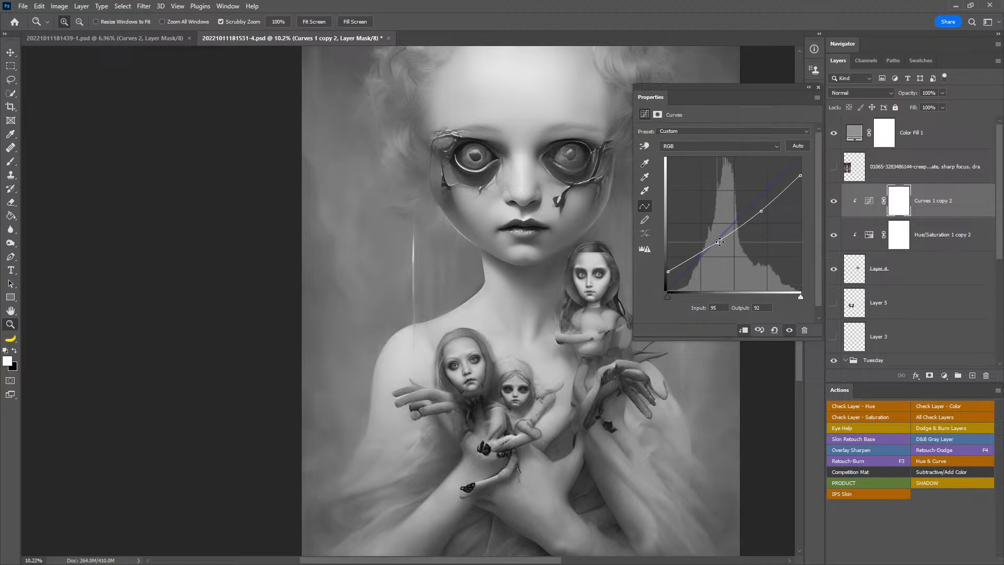
click(817, 87)
drag(601, 278, 806, 212)
click(833, 133)
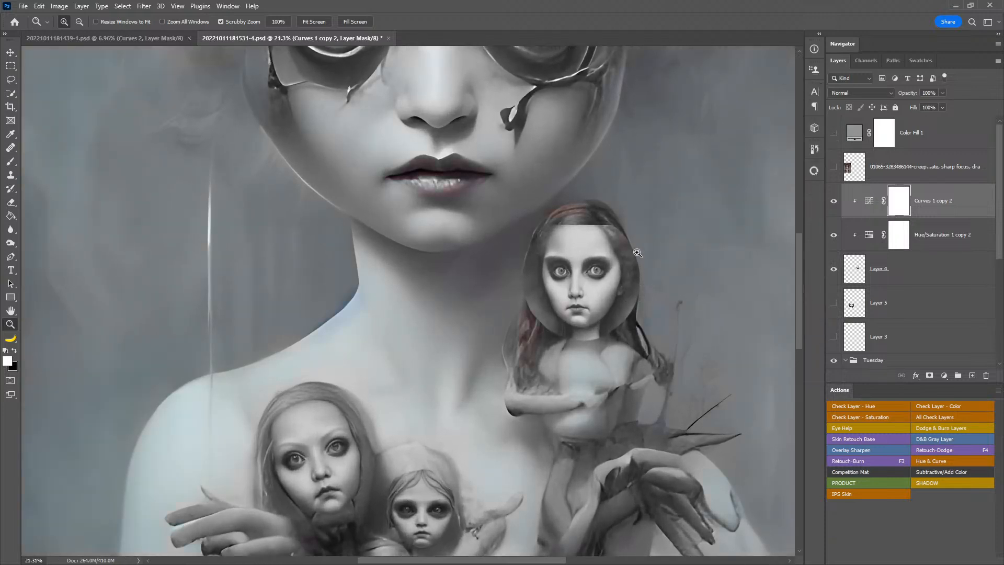
- Adjust the hue and saturation of the Layer 4 face with Hue/Saturation 1 copy 2
drag(620, 297, 642, 301)
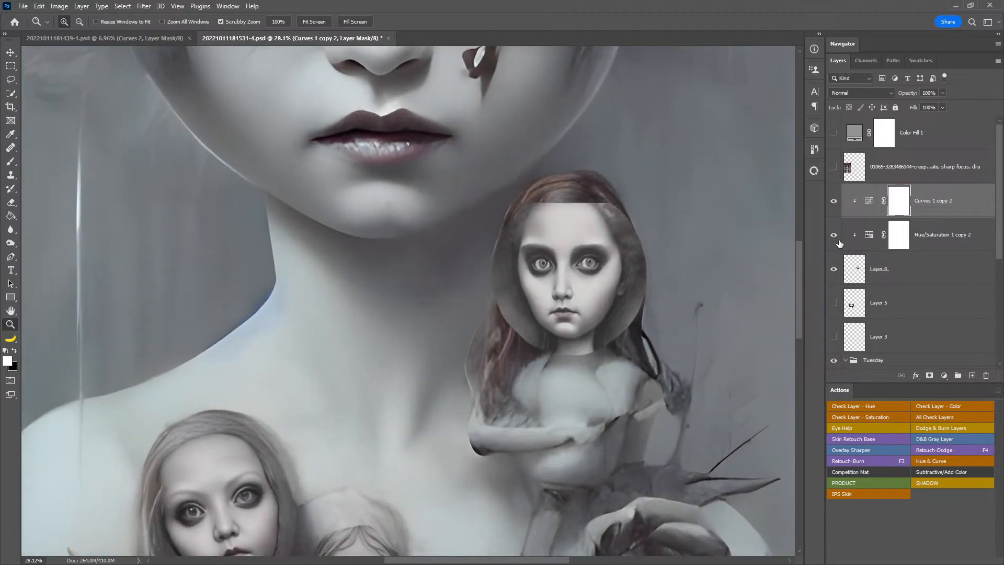
double_click(869, 236)
drag(662, 193, 735, 178)
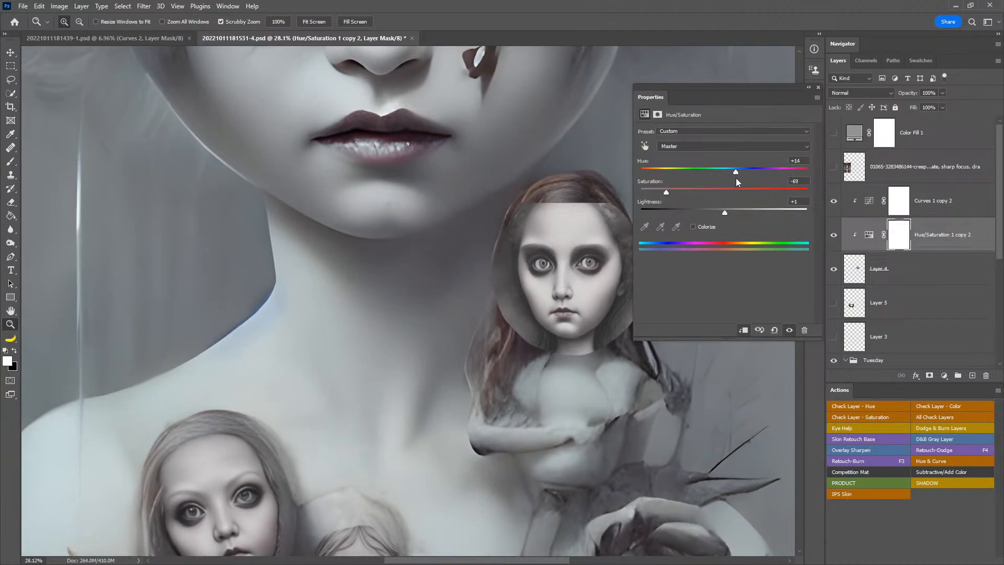
click(819, 86)
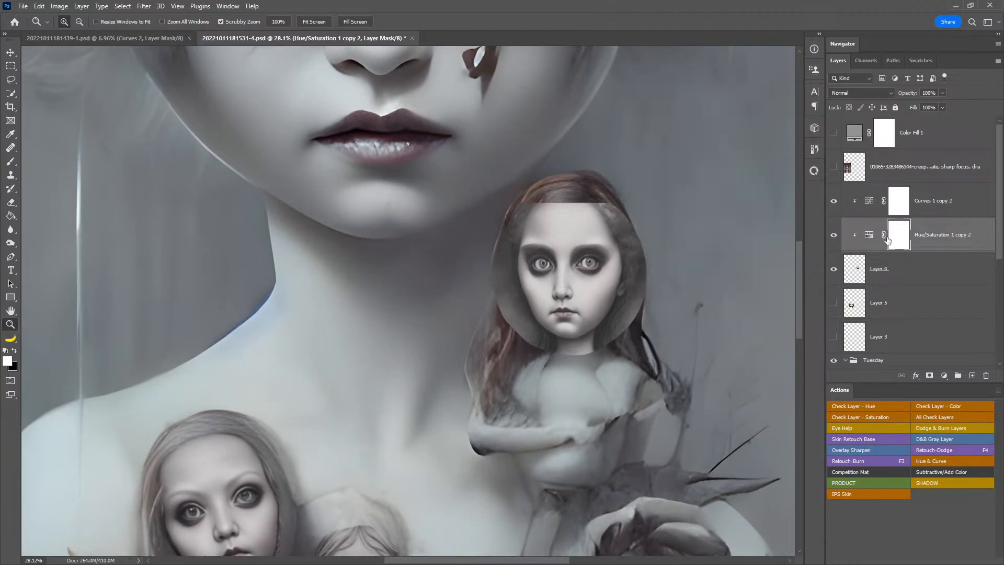
- Add a black layer mask to Layer 4 that hides the entire replacement face
click(898, 268)
key(d)
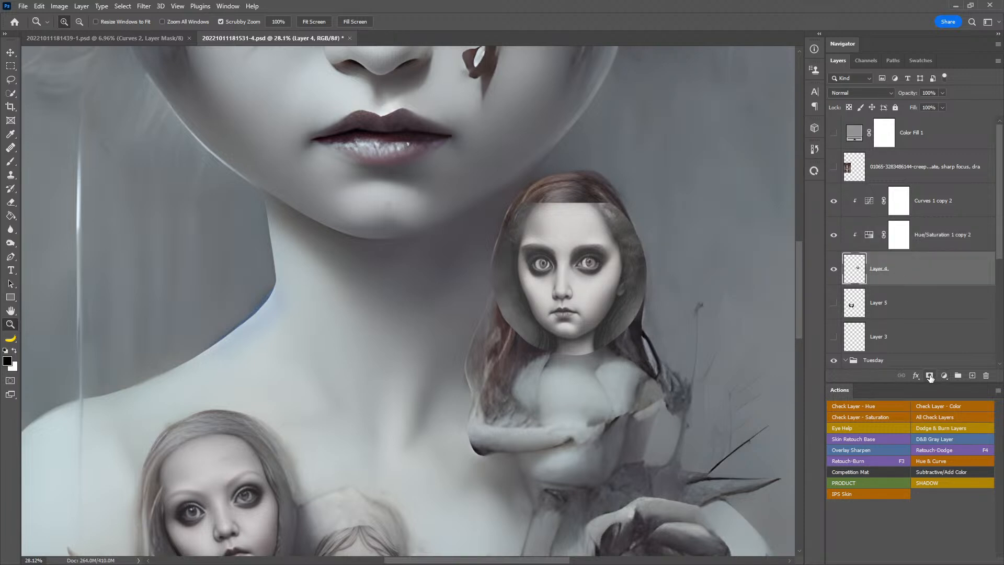
alt+click(928, 376)
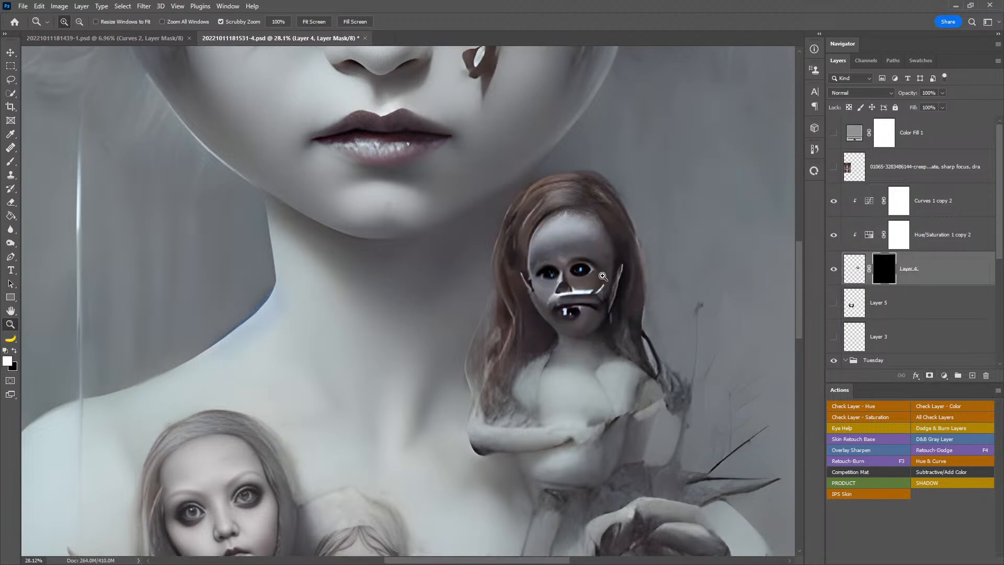
- Paint white with a soft brush on Layer 4's mask to reveal the new face inside the red-haired doll's hair
key(b)
key(x)
alt+right_click(584, 259)
mouse_move(585, 255)
mouse_down()
mouse_move(543, 263)
mouse_move(545, 298)
mouse_move(535, 277)
mouse_move(550, 227)
mouse_move(534, 253)
mouse_move(563, 227)
mouse_move(550, 247)
mouse_move(569, 239)
mouse_move(571, 225)
mouse_move(587, 240)
mouse_move(581, 218)
mouse_move(608, 282)
mouse_move(610, 269)
mouse_move(605, 311)
mouse_move(586, 314)
mouse_move(573, 280)
mouse_move(558, 286)
mouse_move(560, 322)
mouse_move(546, 309)
mouse_move(570, 328)
mouse_move(588, 327)
mouse_move(595, 306)
mouse_move(575, 325)
mouse_move(604, 302)
mouse_move(610, 261)
mouse_move(586, 216)
mouse_move(589, 229)
mouse_move(565, 211)
mouse_move(563, 232)
mouse_move(558, 217)
mouse_move(543, 245)
mouse_move(545, 229)
mouse_move(566, 232)
mouse_move(551, 196)
mouse_move(594, 192)
mouse_move(555, 191)
mouse_move(608, 209)
mouse_up()
key(x)
key(x)
mouse_move(548, 246)
mouse_down()
mouse_move(538, 250)
mouse_move(533, 292)
mouse_move(540, 286)
mouse_up()
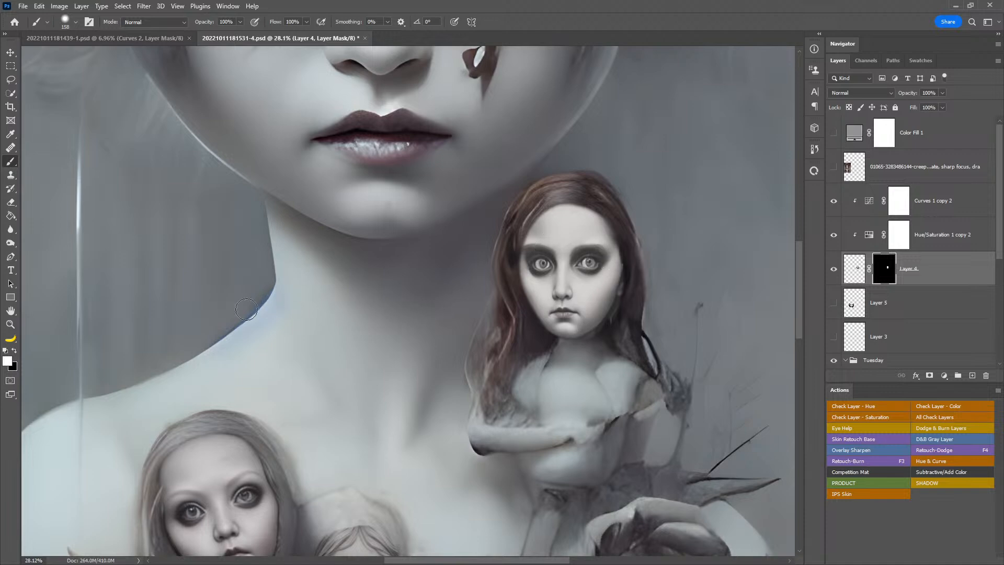
- Check the blended face against the full image and convert Layer 4 to a smart object
double_click(10, 310)
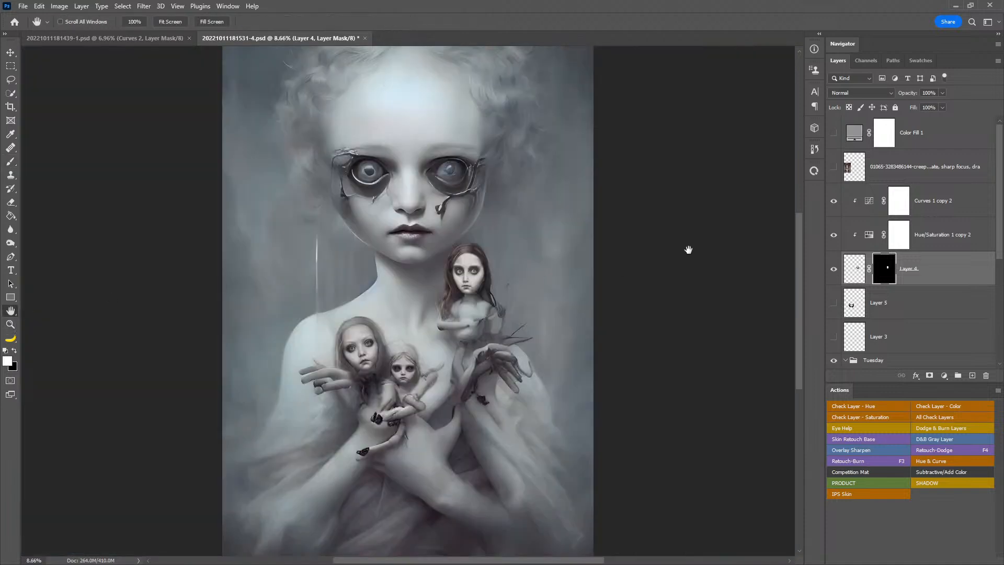
key(z)
drag(459, 273, 601, 293)
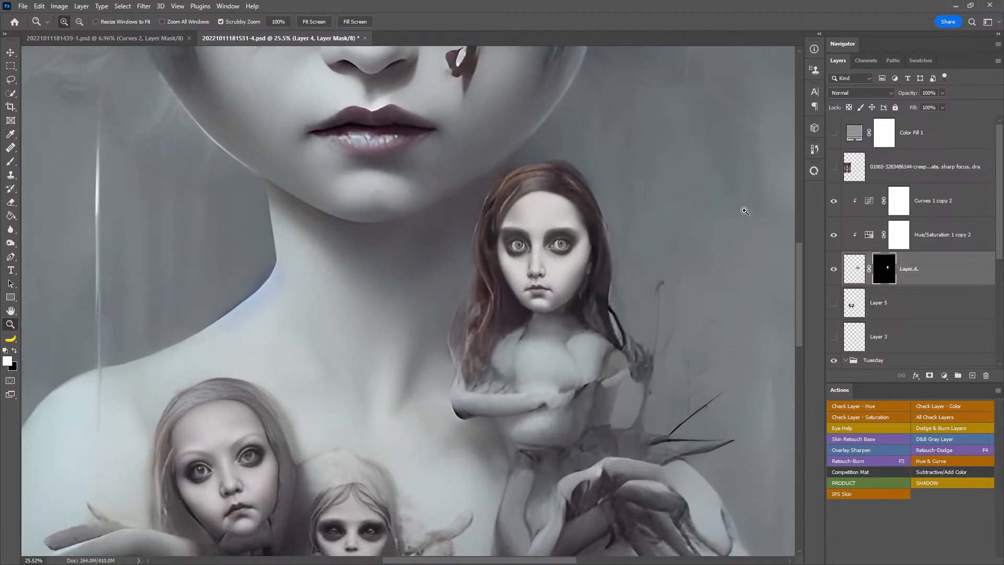
right_click(934, 268)
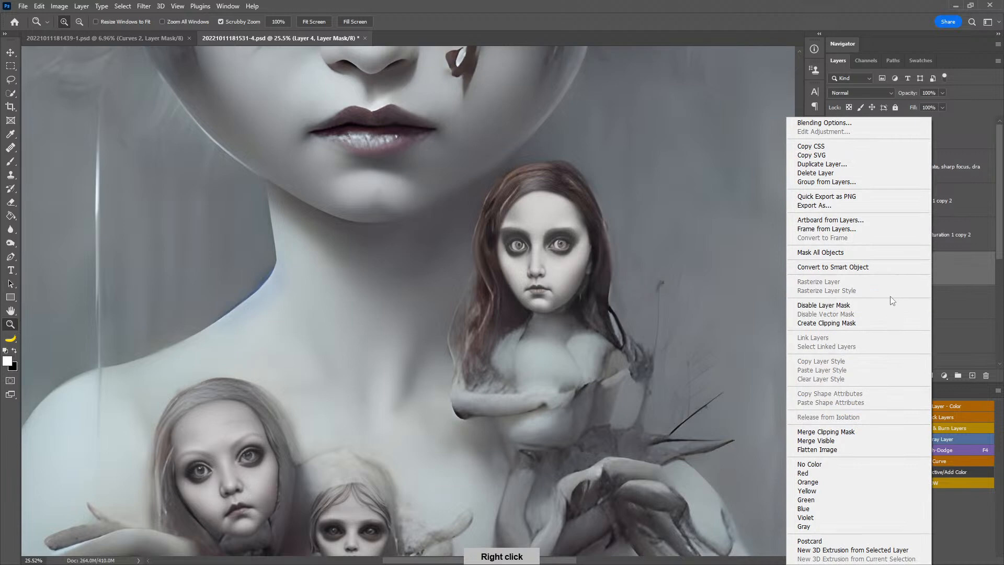
click(915, 265)
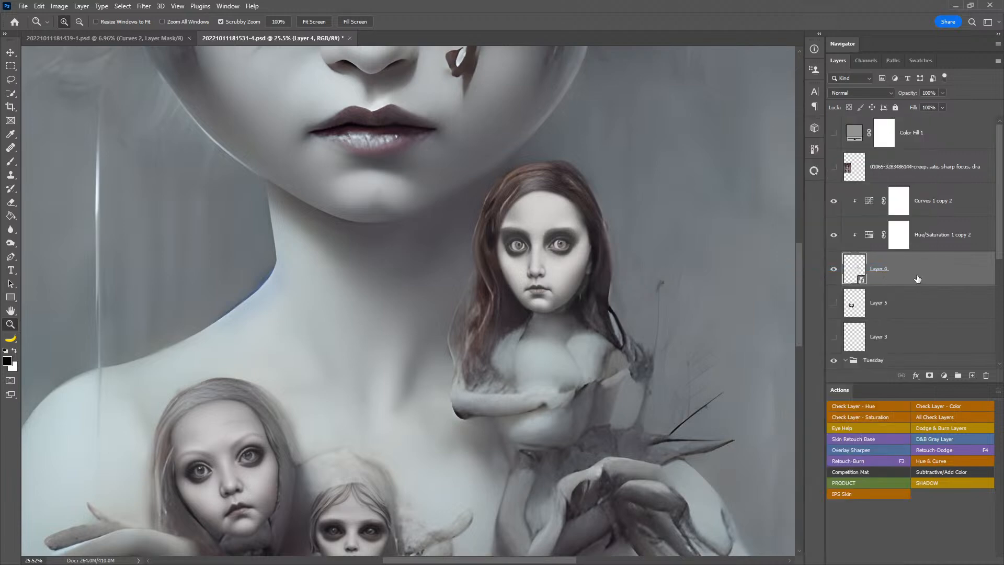
- Apply a Gaussian Blur with a 1.0 pixel radius to Layer 4
click(144, 5)
mouse_move(157, 139)
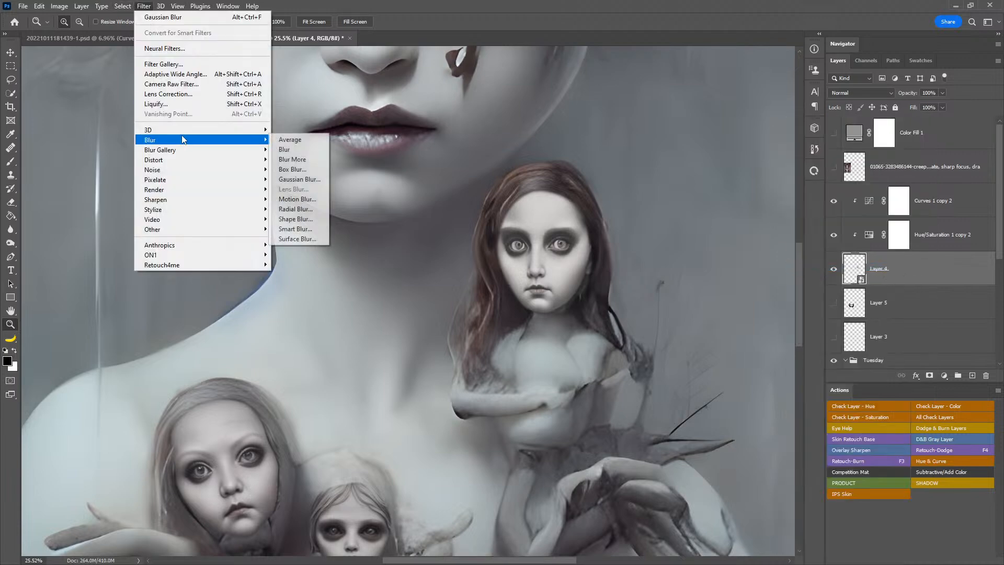
click(309, 175)
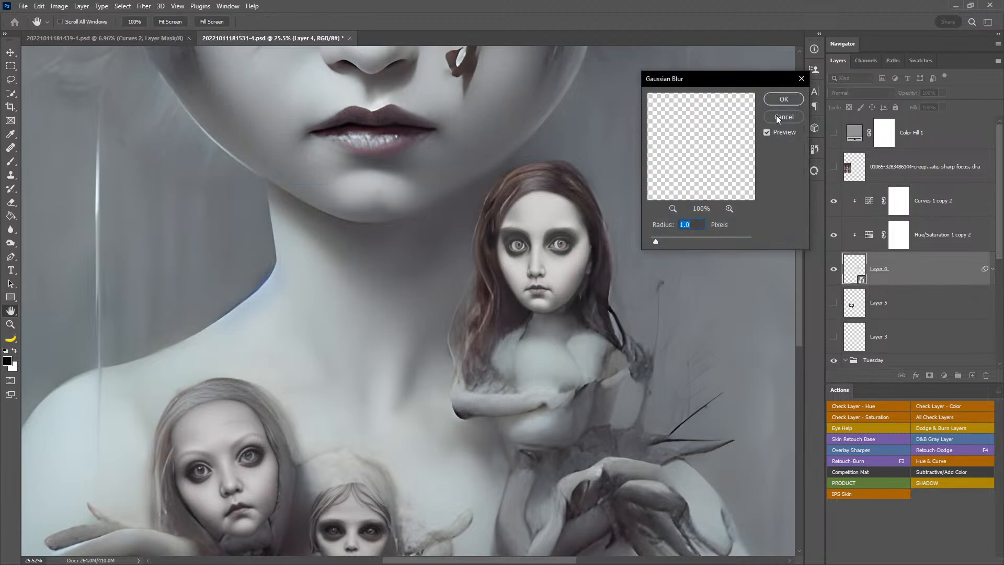
click(783, 99)
- Compare the face with and without Hue/Saturation 1 copy 2, and delete that adjustment layer
key(z)
drag(631, 327, 602, 337)
drag(613, 345, 650, 297)
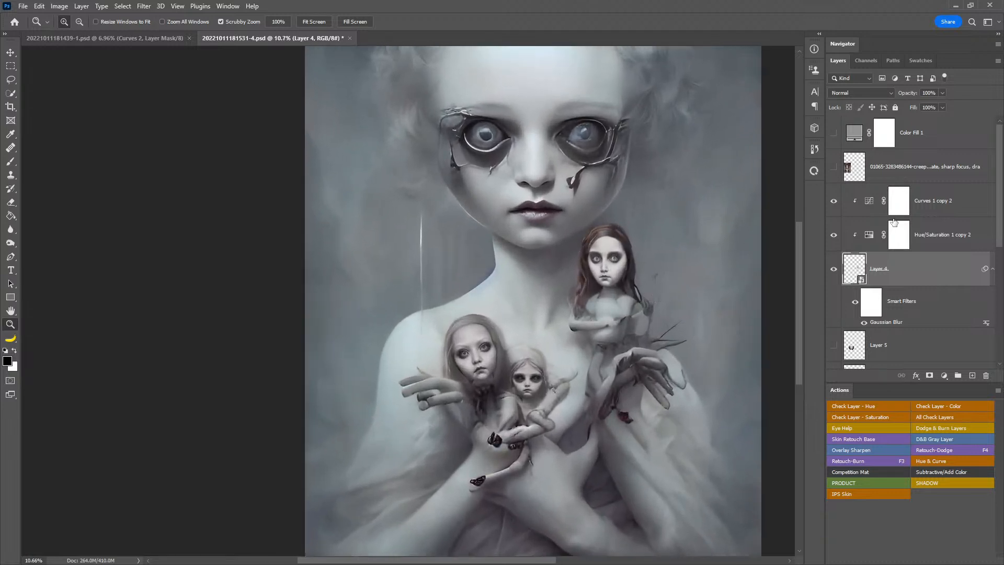
click(834, 238)
click(834, 237)
drag(912, 243, 985, 374)
- Add a Color Balance adjustment layer directly above Layer 4, clipped to it
click(944, 375)
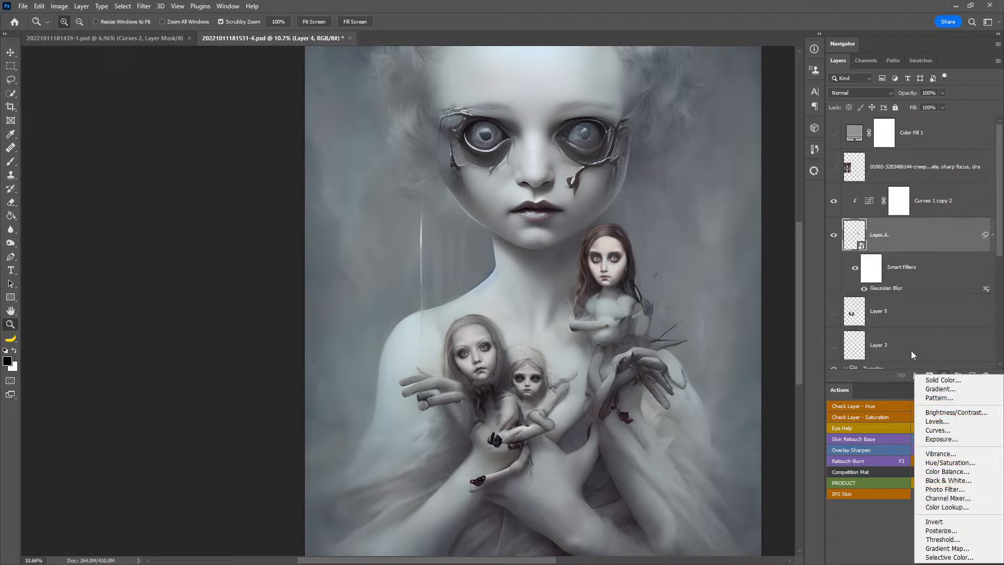
click(950, 472)
drag(731, 96, 440, 63)
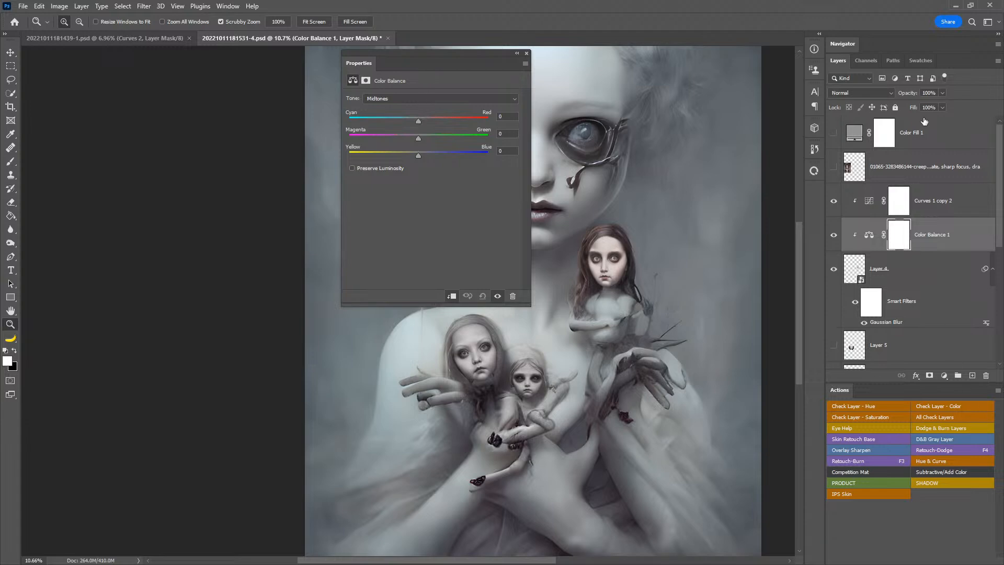
- Show Color Fill 1 and set its blend mode to Luminosity as a colour check
click(833, 133)
click(854, 133)
click(883, 92)
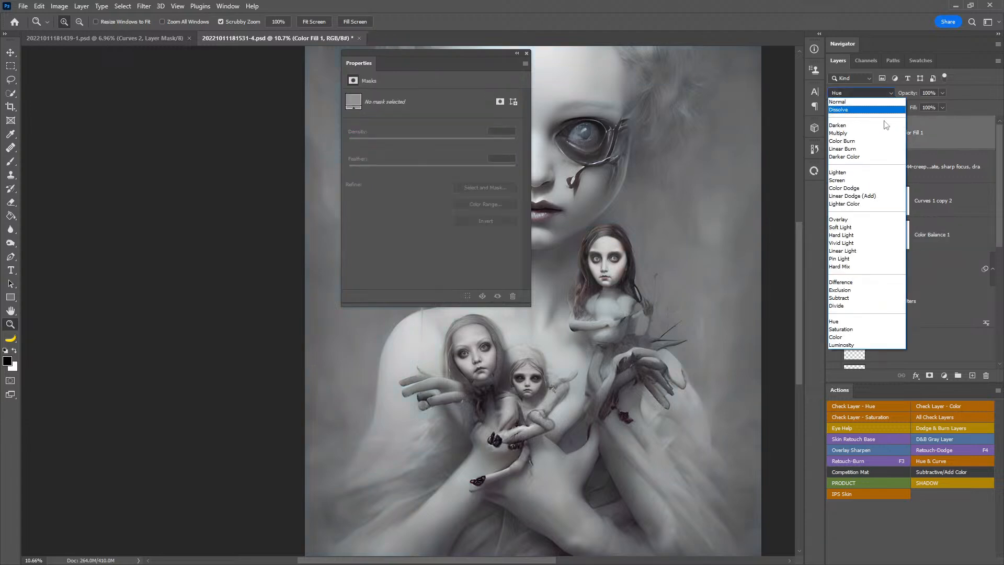
click(847, 344)
- Add a Curves layer above Color Fill 1 and pull its black and white input points inward around the histogram to exaggerate the colour differences
click(950, 375)
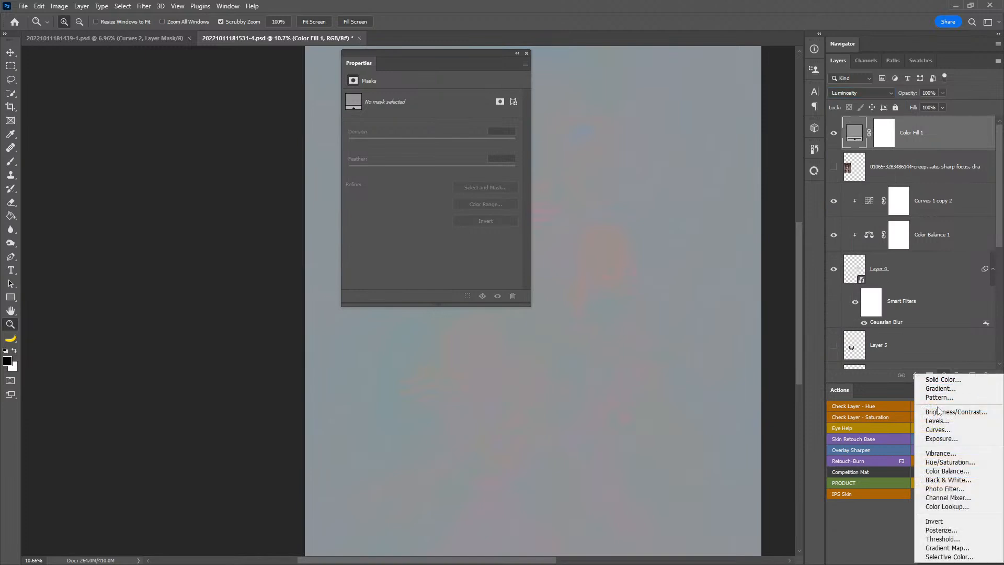
click(944, 432)
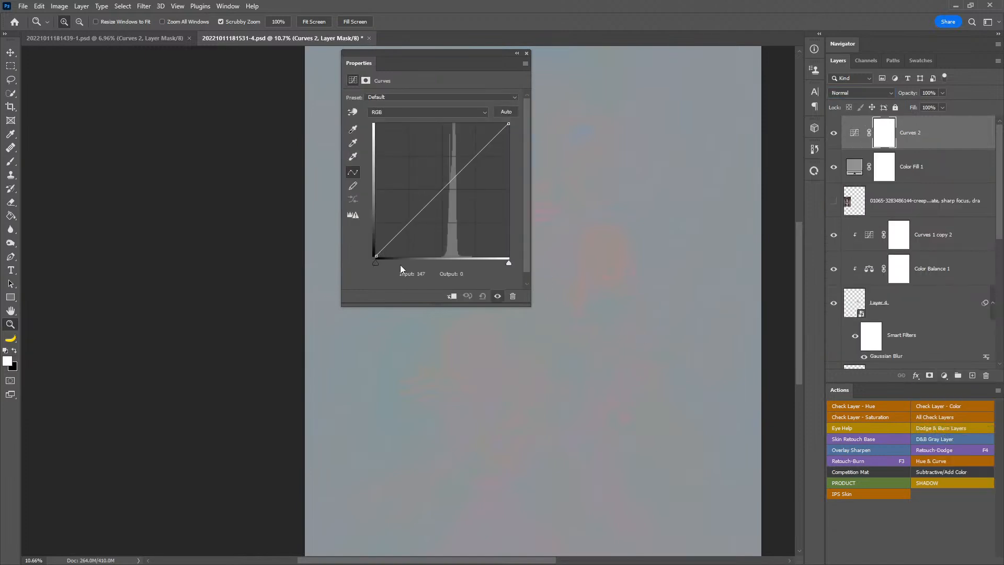
drag(374, 263, 444, 264)
drag(508, 262, 459, 263)
drag(613, 260, 650, 277)
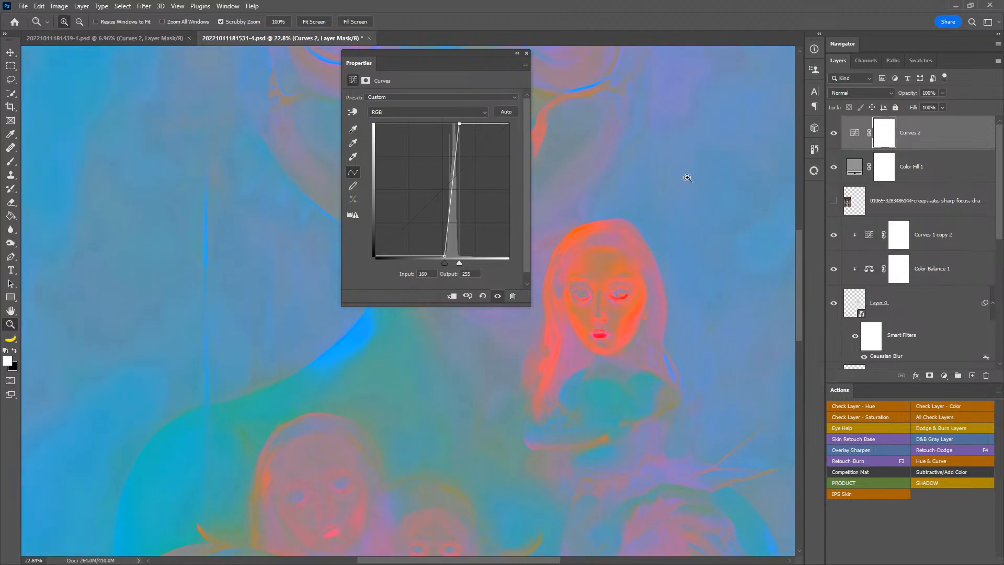
drag(465, 60, 224, 99)
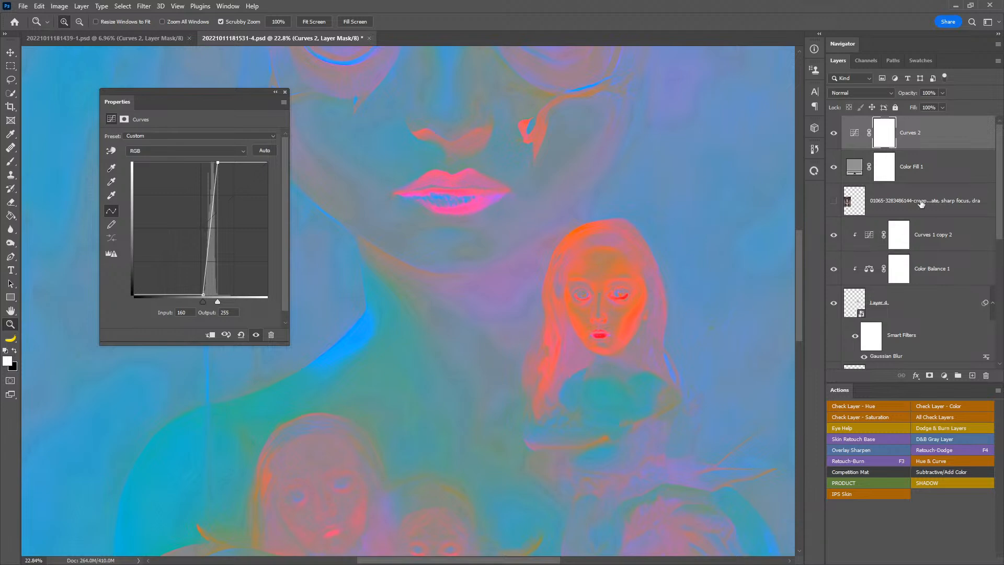
- In Color Balance 1, shift the Shadows cyan-red balance to -36 and adjust the remaining shadow colour balance
click(933, 272)
click(870, 268)
drag(234, 93, 357, 162)
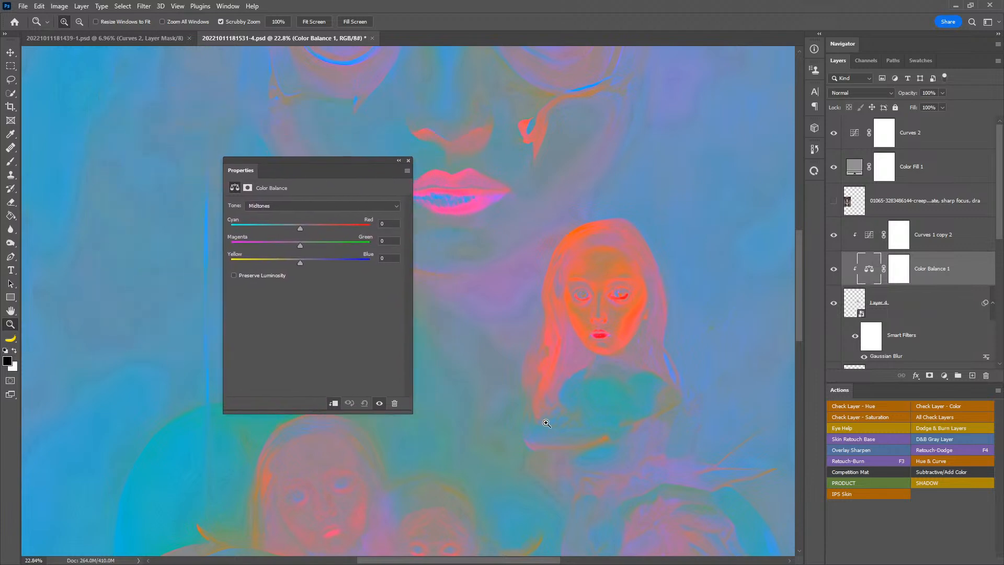
drag(572, 363, 664, 316)
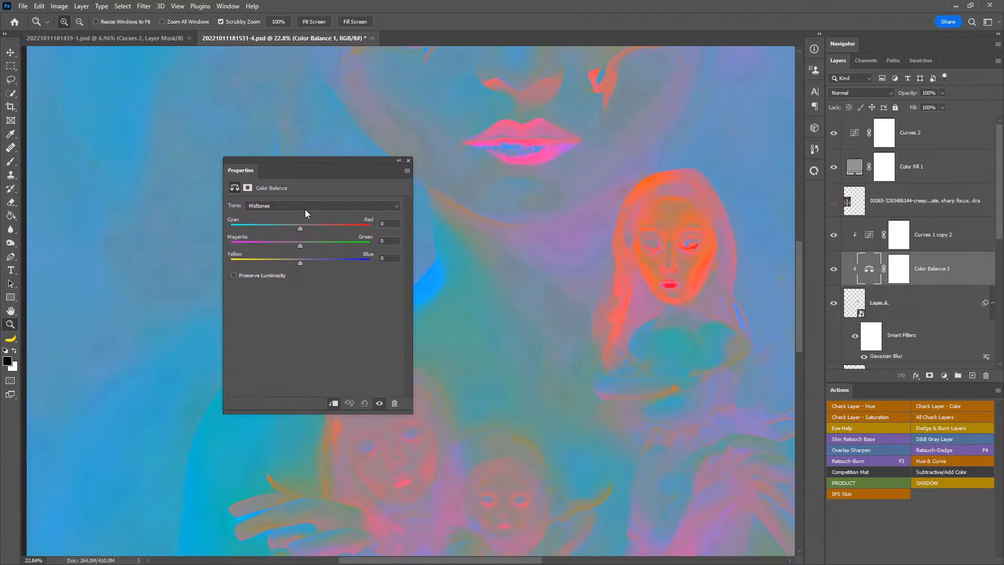
click(304, 207)
click(298, 212)
drag(295, 228, 274, 230)
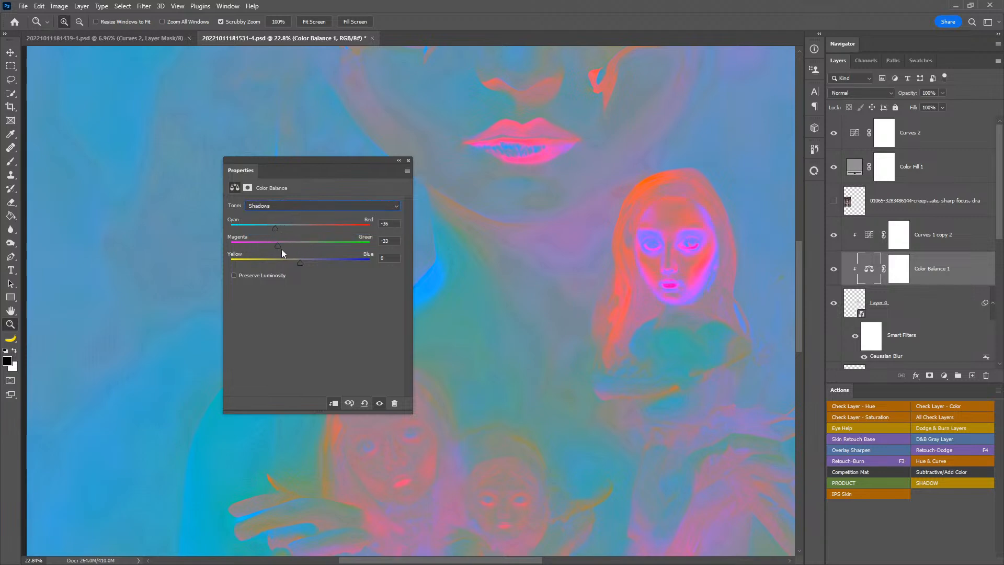
mouse_move(300, 250)
mouse_down()
mouse_move(310, 250)
mouse_move(287, 267)
mouse_move(302, 266)
mouse_up()
- Set the Midtones of Color Balance 1 to -12 cyan-red, -3 magenta-green and -4 yellow-blue
click(300, 202)
click(301, 217)
mouse_move(299, 228)
mouse_down()
mouse_move(307, 230)
mouse_move(292, 237)
mouse_up()
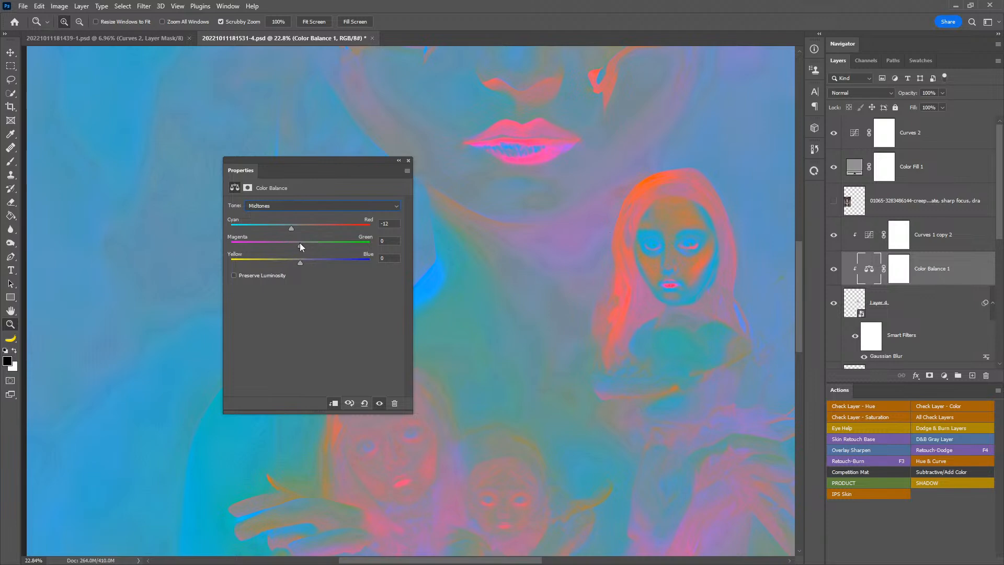
drag(302, 245, 298, 246)
drag(294, 268, 297, 268)
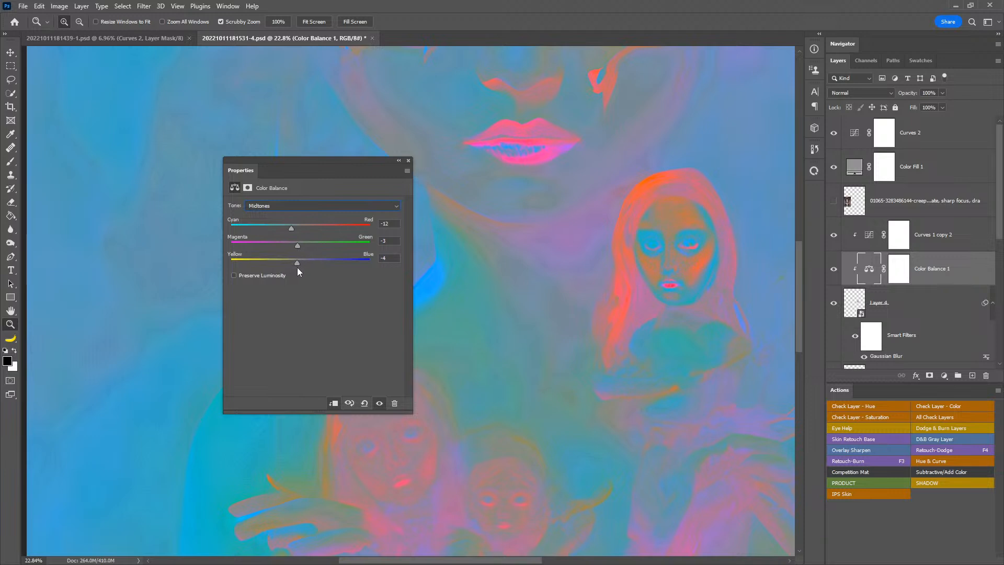
- Shift the Highlights of Color Balance 1 strongly toward cyan and return to the Midtones range
click(319, 206)
click(309, 230)
drag(296, 230, 268, 228)
click(288, 209)
click(288, 222)
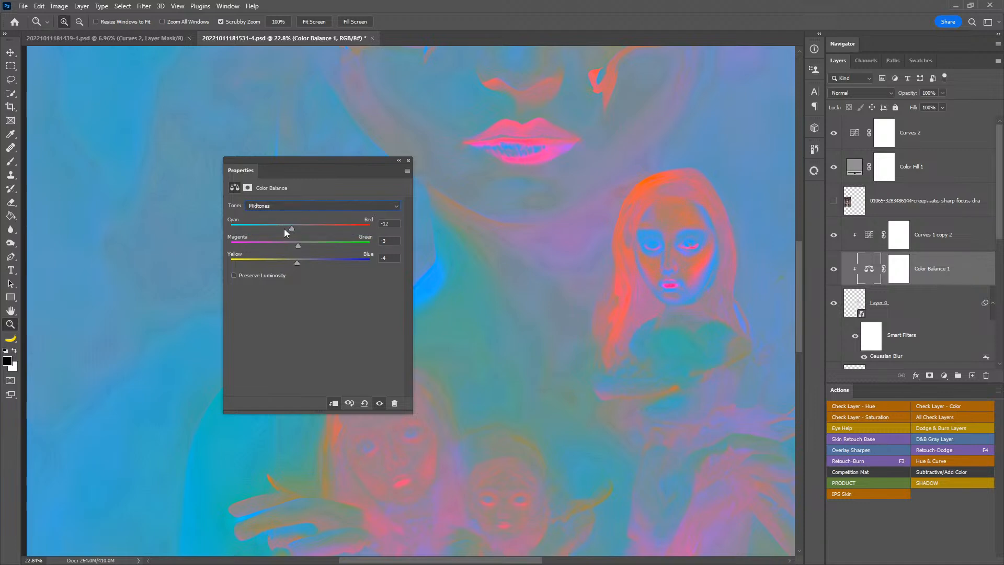
- Adjust the Midtones of Color Balance 1 and set its Shadows to -40 cyan-red, -5 magenta-green and +6 yellow-blue
drag(281, 229, 300, 246)
click(300, 206)
click(301, 215)
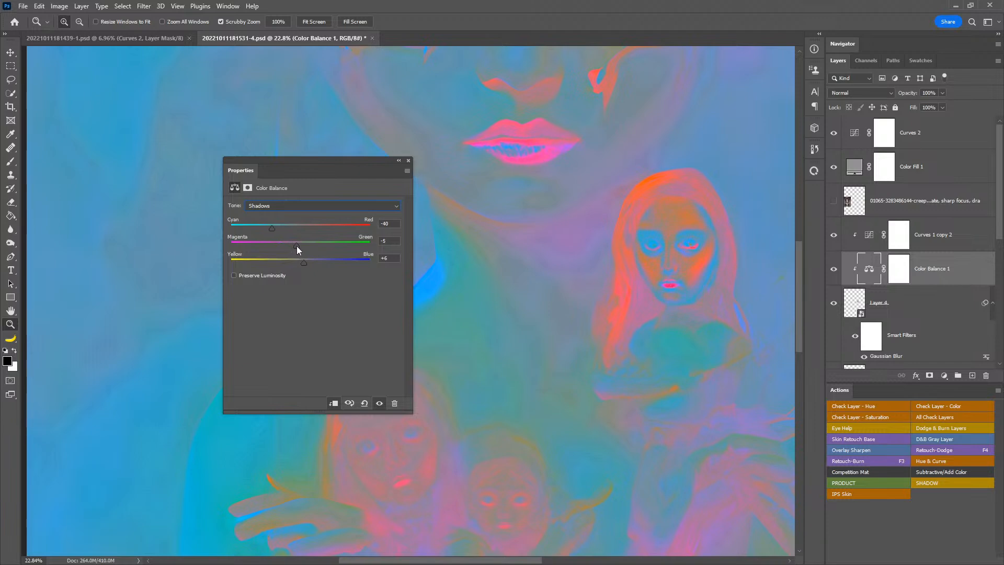
drag(301, 262, 304, 262)
- Set the Highlights of Color Balance 1 to -38 cyan-red, -77 magenta-green and -48 yellow-blue
click(359, 205)
click(288, 230)
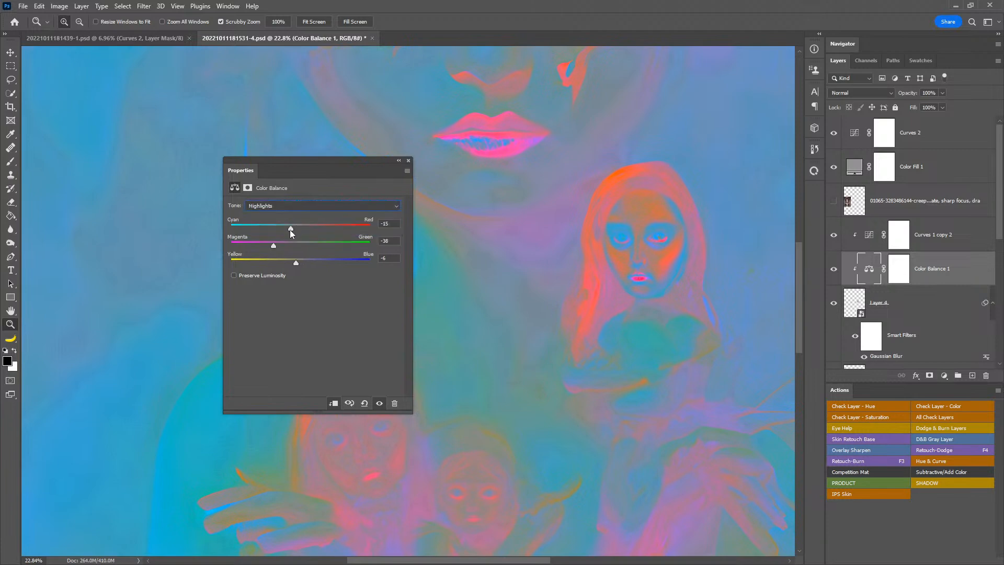
drag(301, 228, 291, 228)
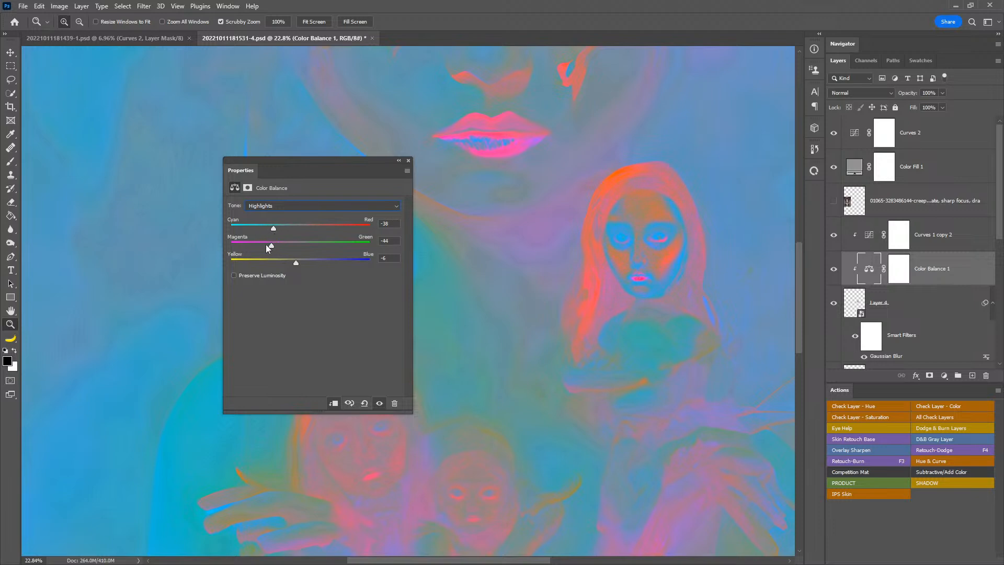
mouse_move(283, 246)
mouse_down()
mouse_move(248, 254)
mouse_move(284, 263)
mouse_up()
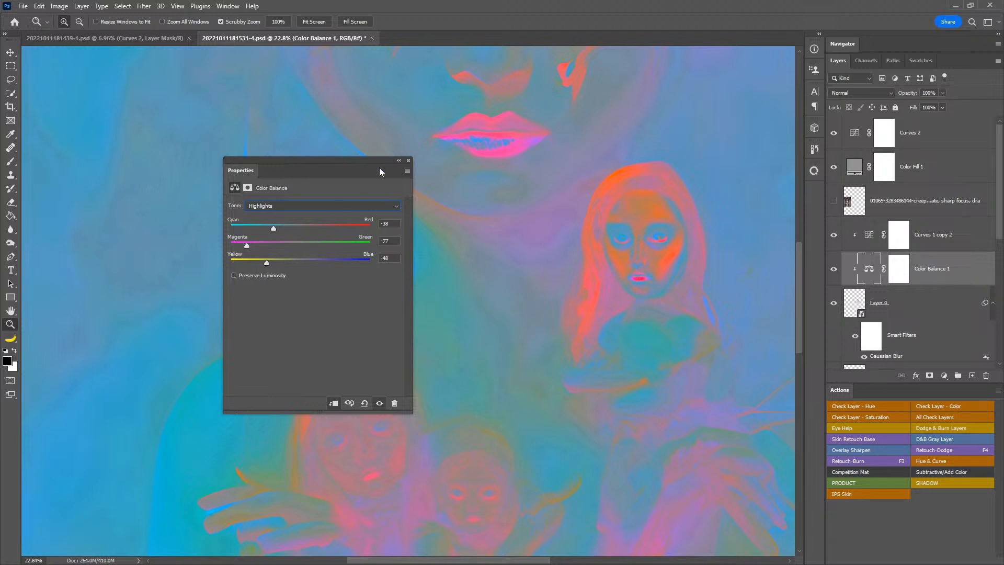
click(409, 161)
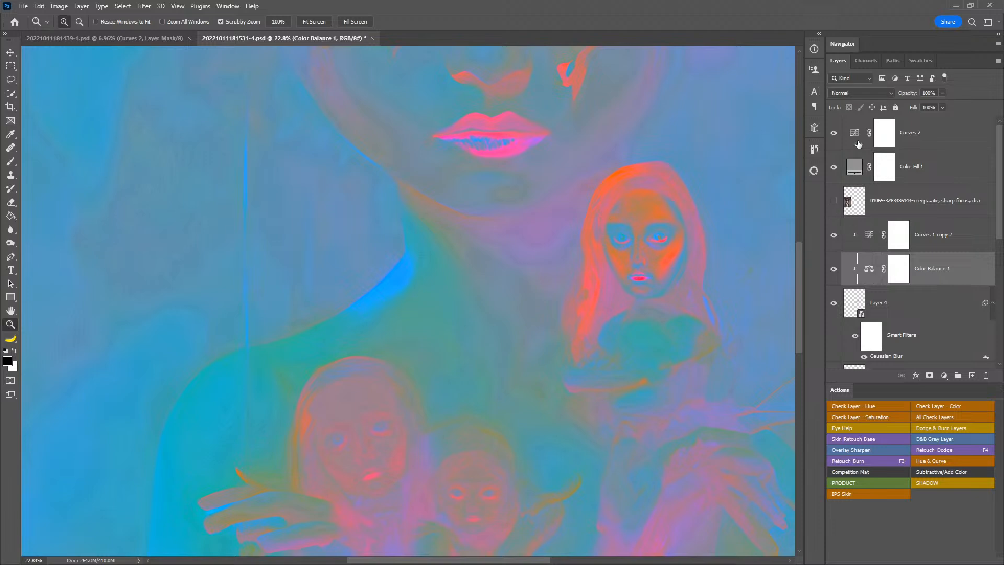
- Hide the Color Fill 1 and Curves 2 check layers to view the whole portrait in its normal colours
click(833, 166)
click(833, 132)
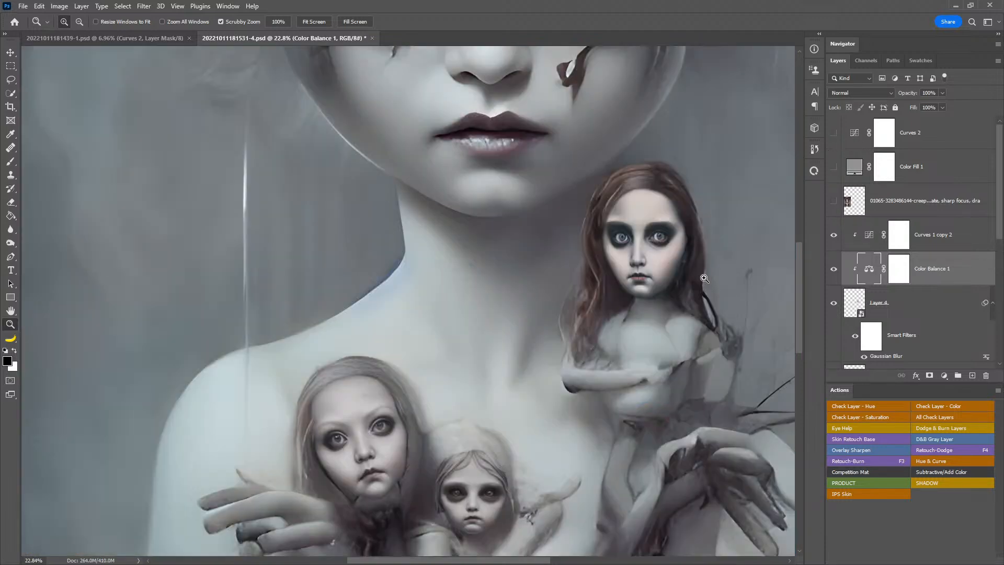
scroll(659, 326, down, 5)
drag(648, 364, 639, 337)
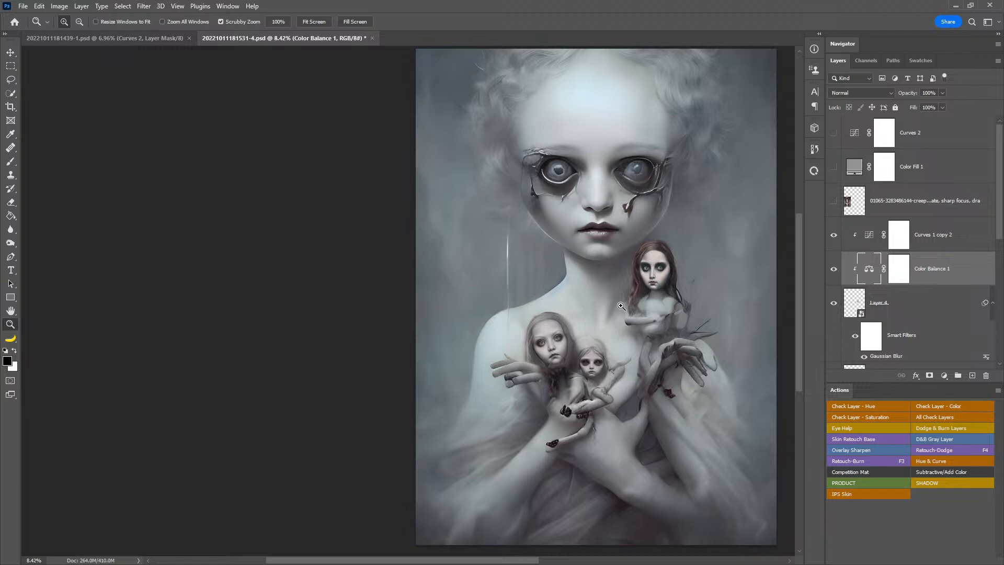
- Reshape the curve of Curves 1 copy 2, setting the black point's output to 20 and the darker midtones to output 105 at input 94
click(868, 240)
key(x)
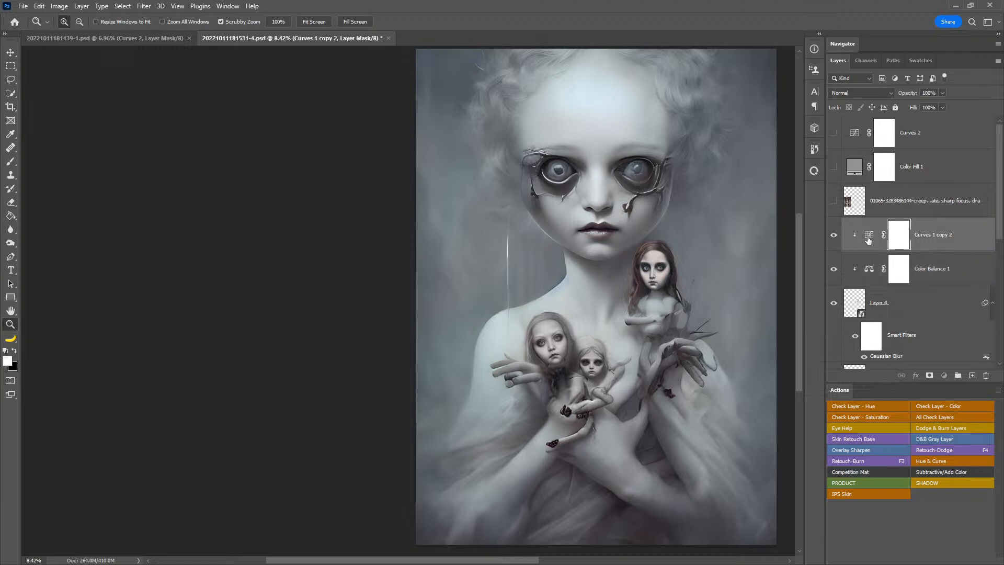
double_click(868, 235)
drag(308, 315, 306, 313)
drag(257, 344, 257, 336)
drag(305, 315, 307, 319)
click(353, 284)
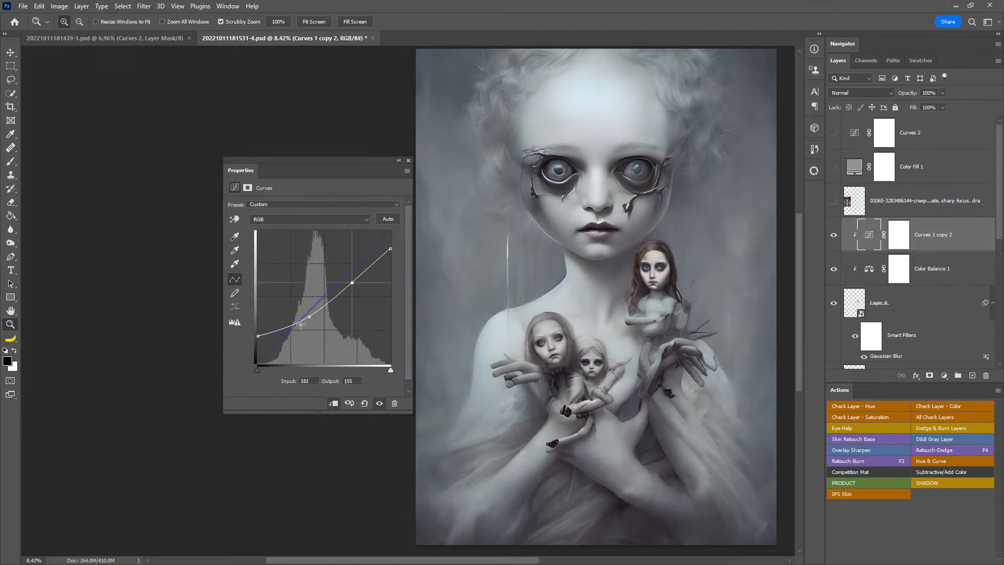
drag(261, 335, 252, 351)
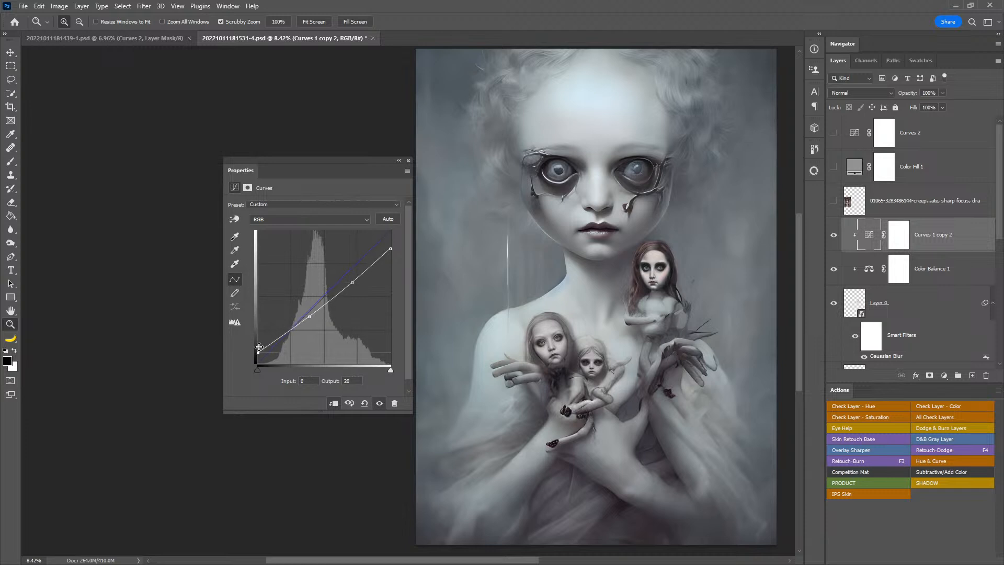
drag(312, 319, 308, 307)
drag(352, 282, 306, 308)
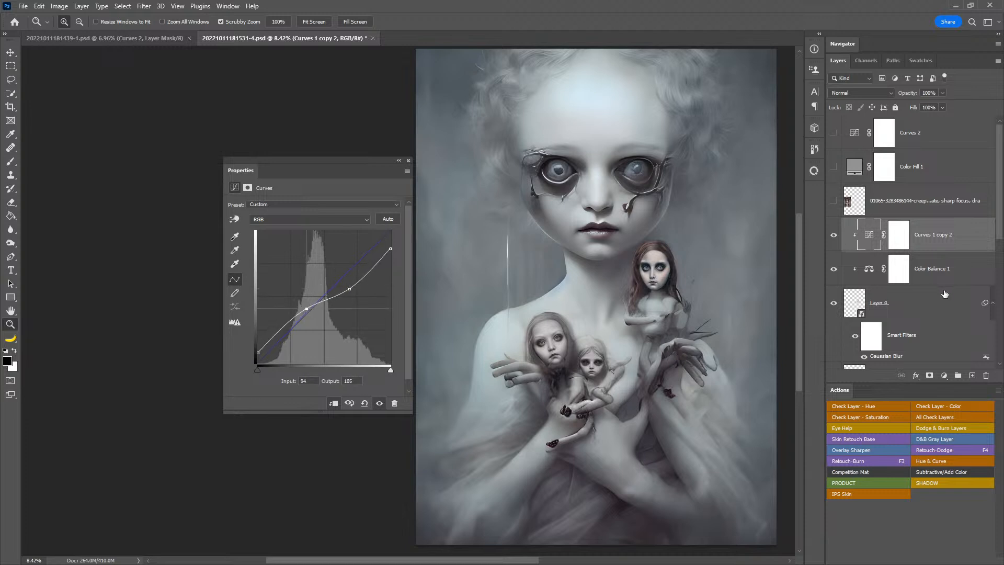
- Add a Hue/Saturation adjustment above Curves 1 copy 2 with Saturation at -33 and clip it to the red-haired doll's layer
click(944, 375)
click(956, 465)
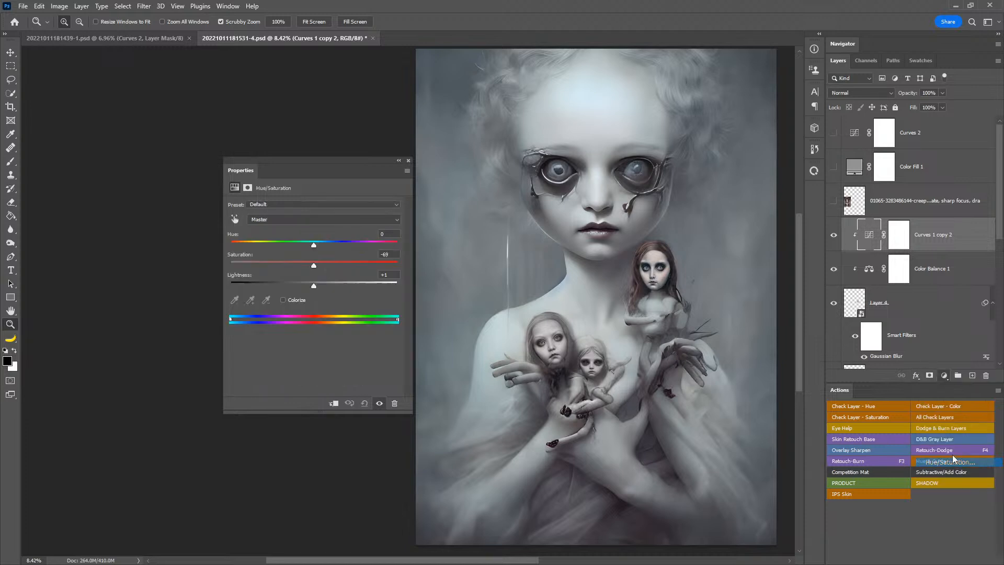
drag(313, 267, 288, 273)
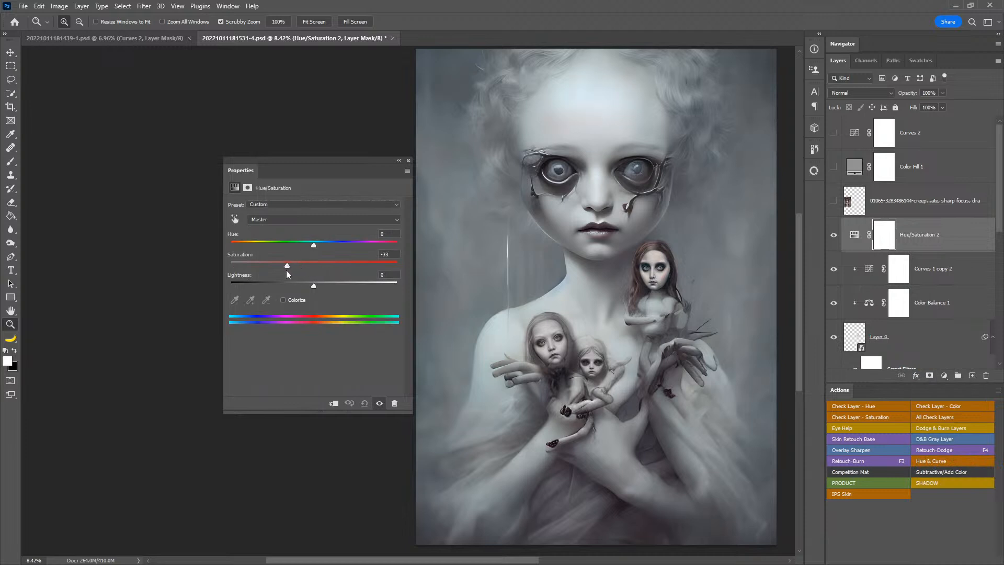
click(408, 161)
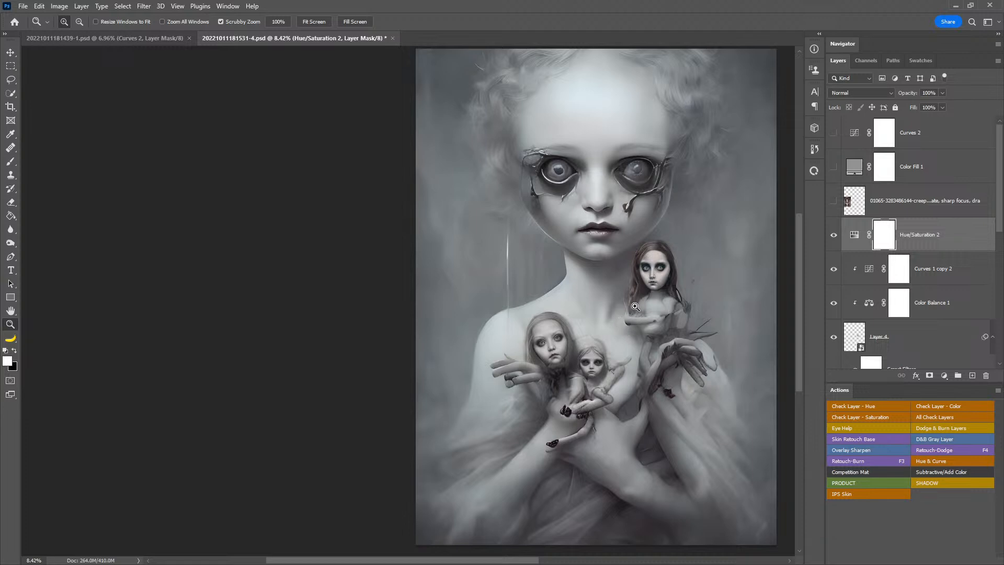
drag(651, 309, 601, 314)
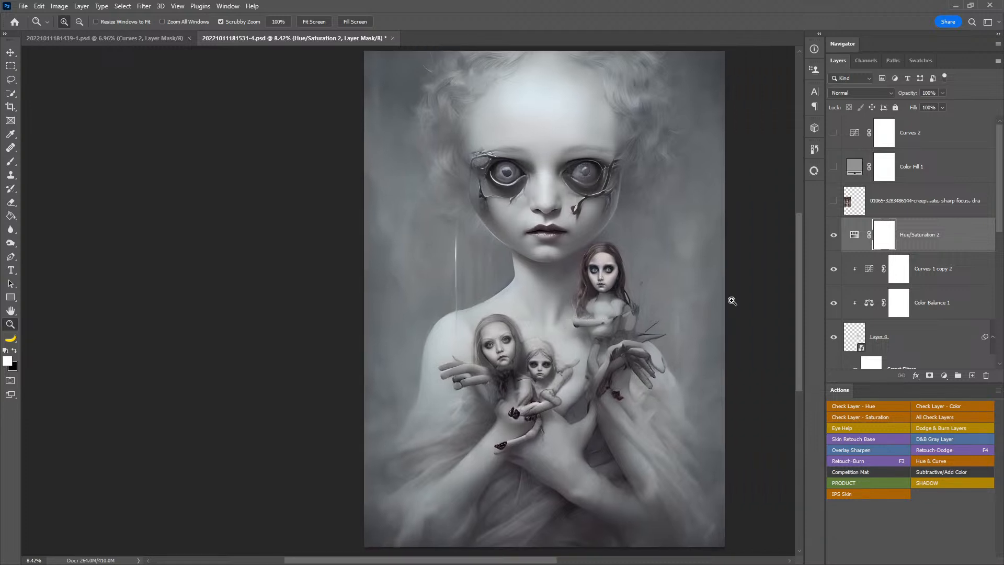
key(ctrl+alt+g)
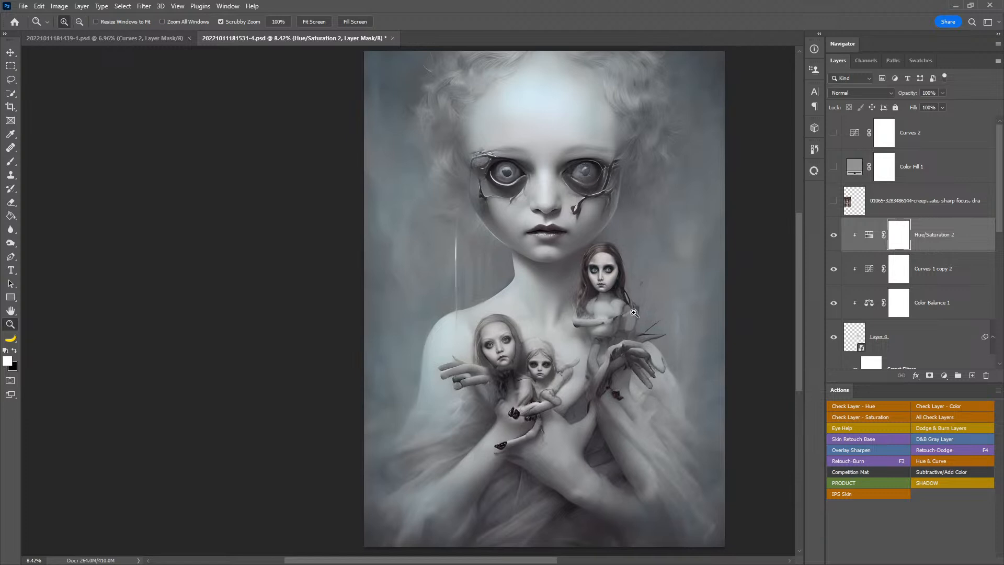
- Delete the hidden doll source image layer and group Layer 4 with its three clipped adjustment layers
scroll(628, 324, down, 3)
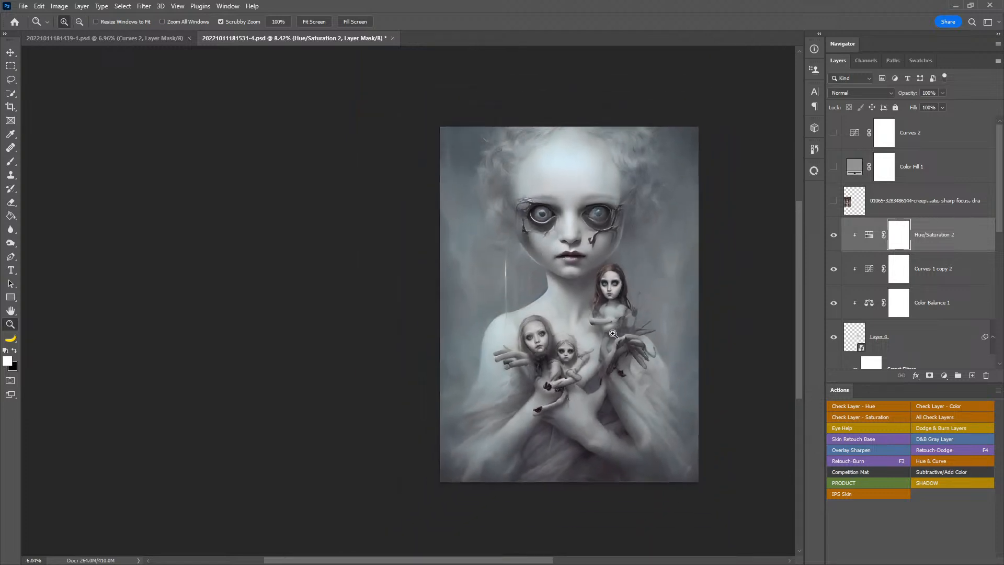
scroll(611, 314, up, 3)
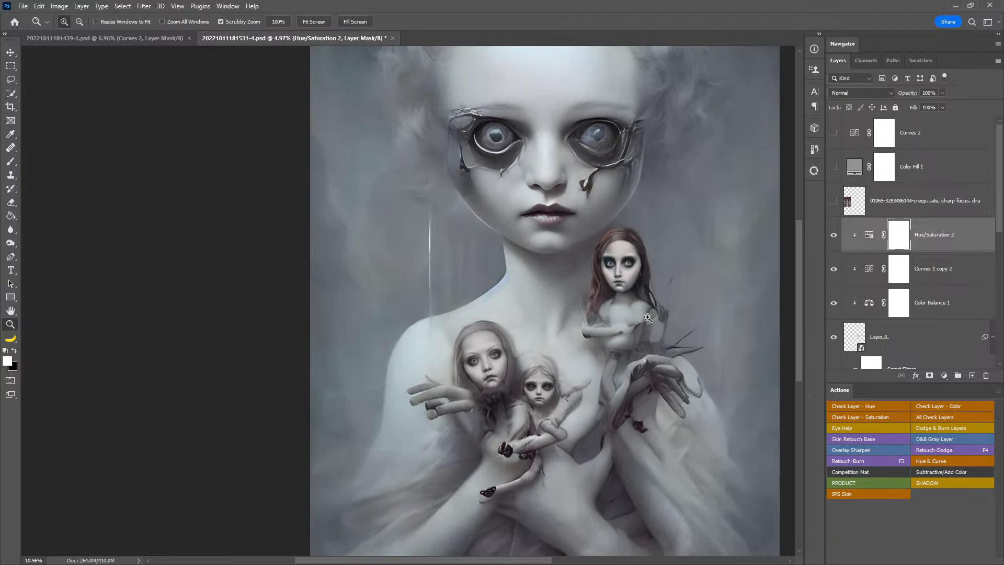
scroll(647, 318, up, 2)
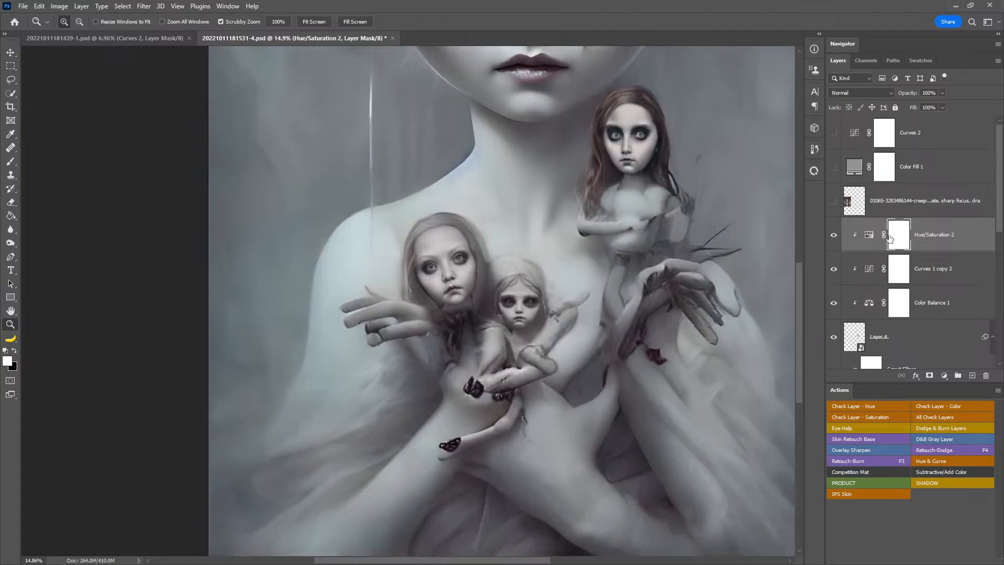
click(916, 210)
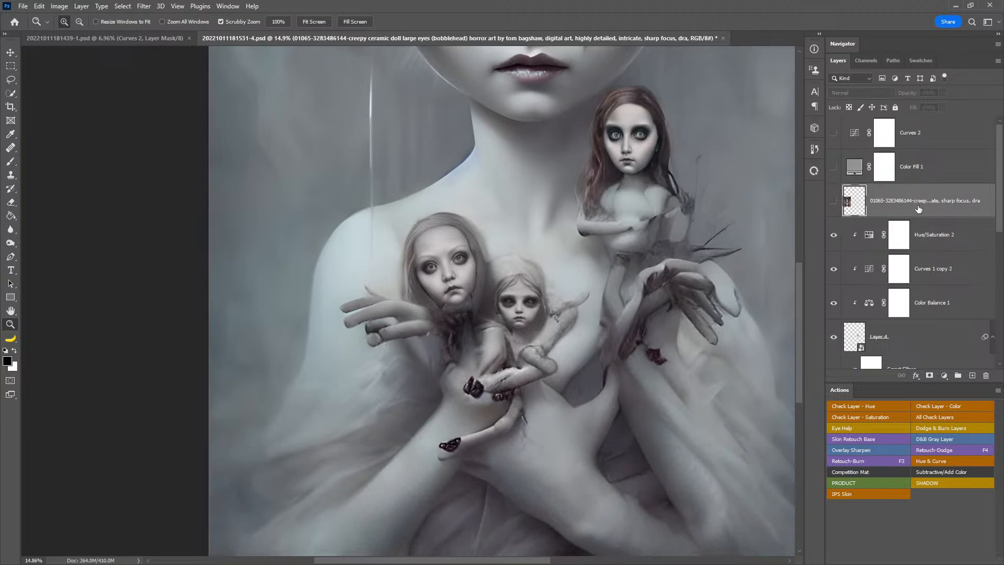
key(Delete)
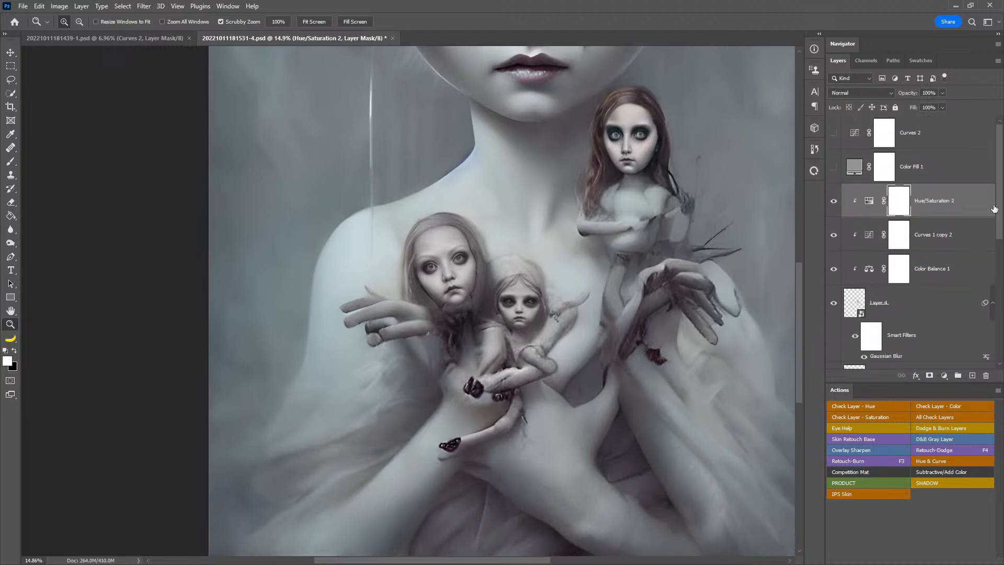
shift+click(933, 299)
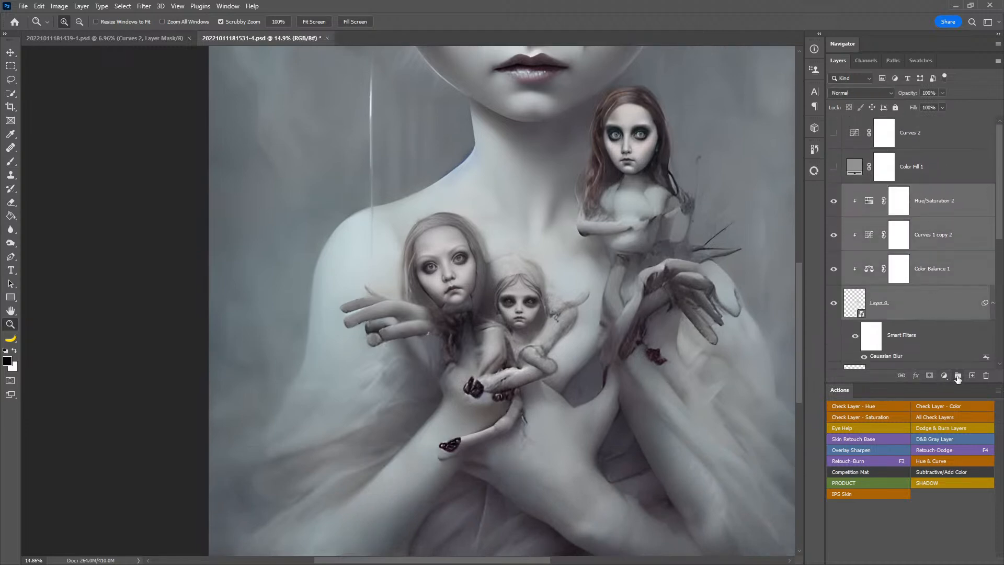
click(956, 375)
- Delete the hidden Layer 5 and Layer 3, and collapse the Tuesday group
click(884, 224)
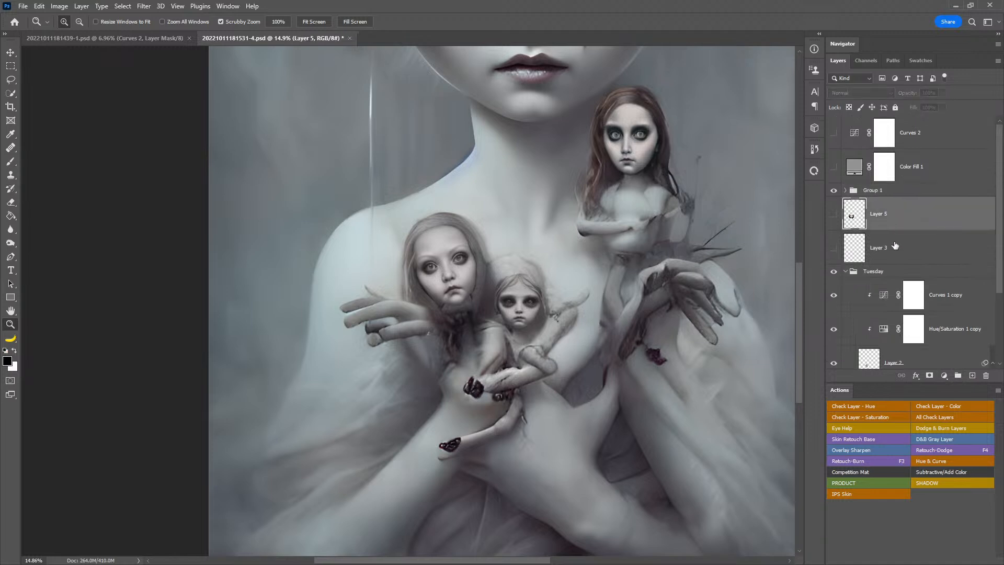
key(Delete)
key(Delete)
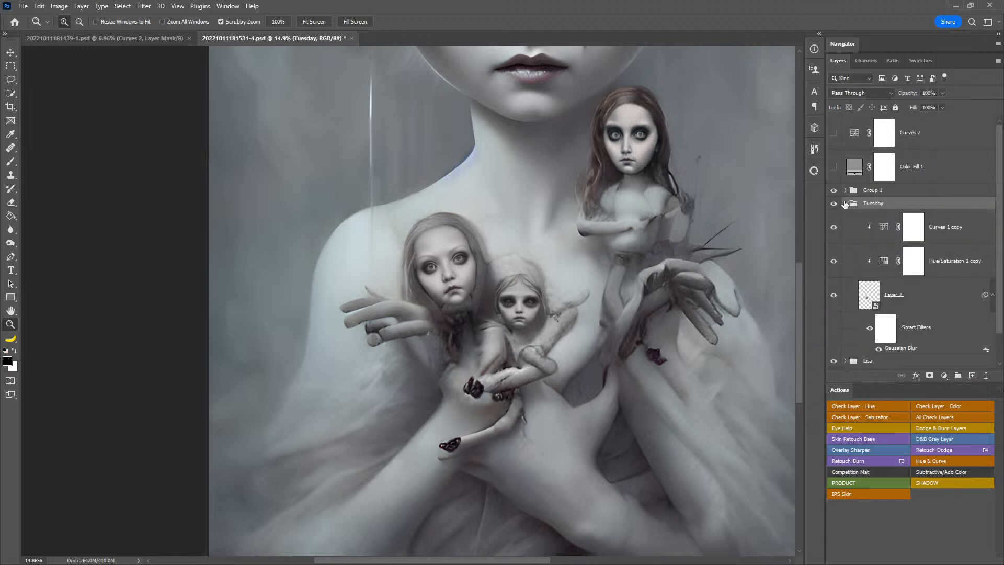
click(844, 203)
- Rename Group 1 with the red-haired doll's first name and save the document
double_click(872, 190)
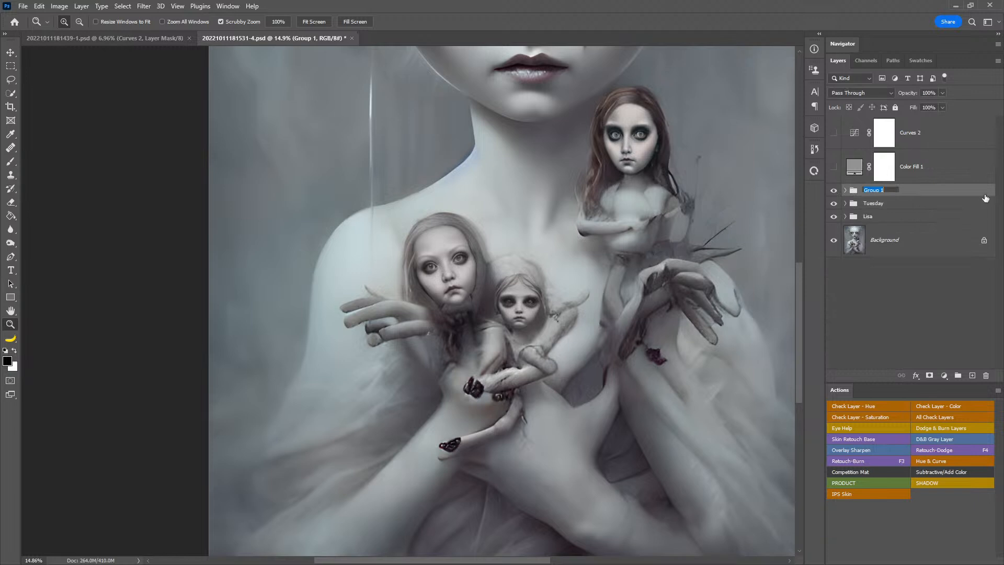
text(Kamila)
key(Return)
key(ctrl+s)
- Refine the curve of Curves 1 copy 2 in the red-haired doll's group by raising the black point and adjusting the midtones and highlights
mouse_move(547, 316)
mouse_down()
mouse_move(581, 291)
mouse_move(545, 328)
mouse_up()
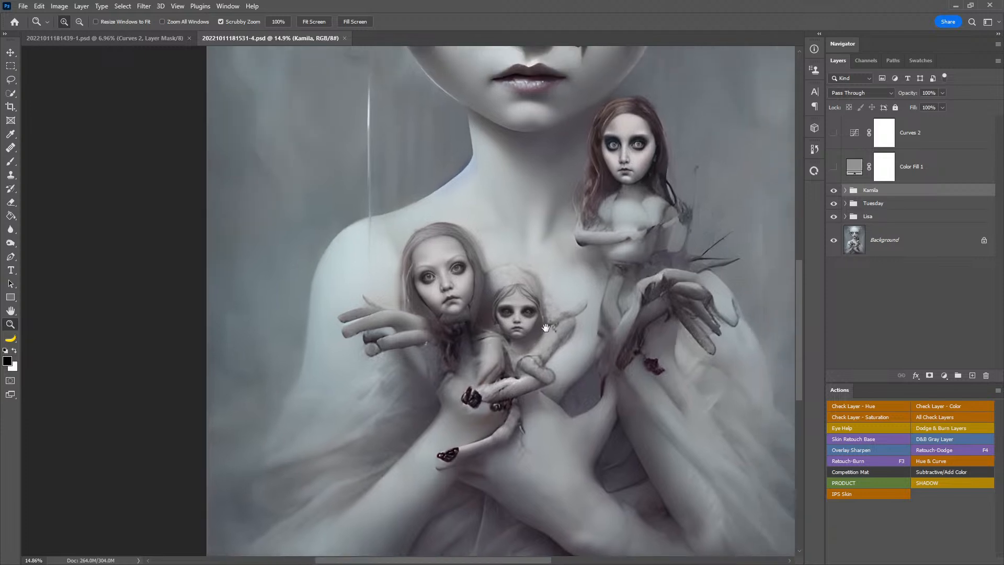
click(844, 190)
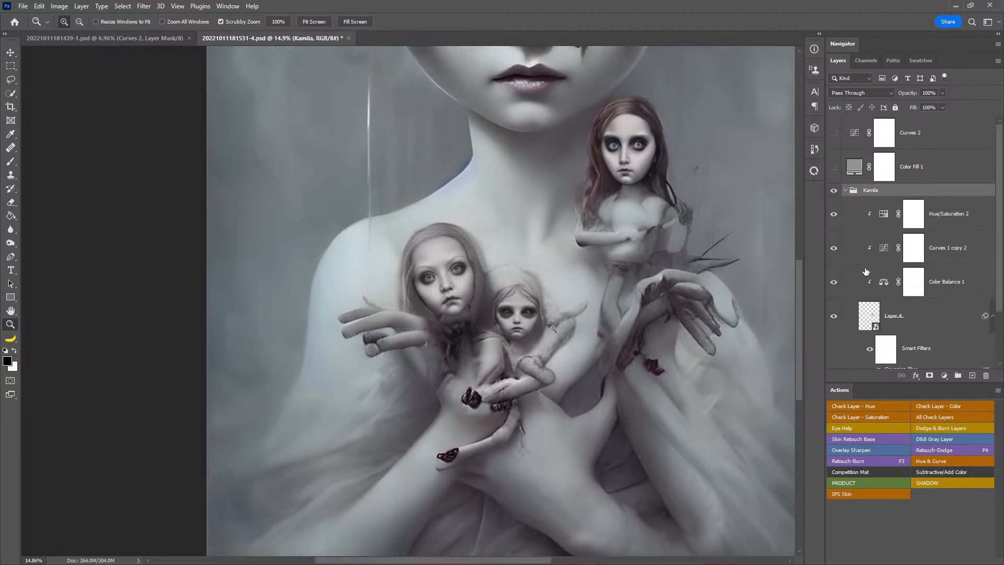
click(889, 250)
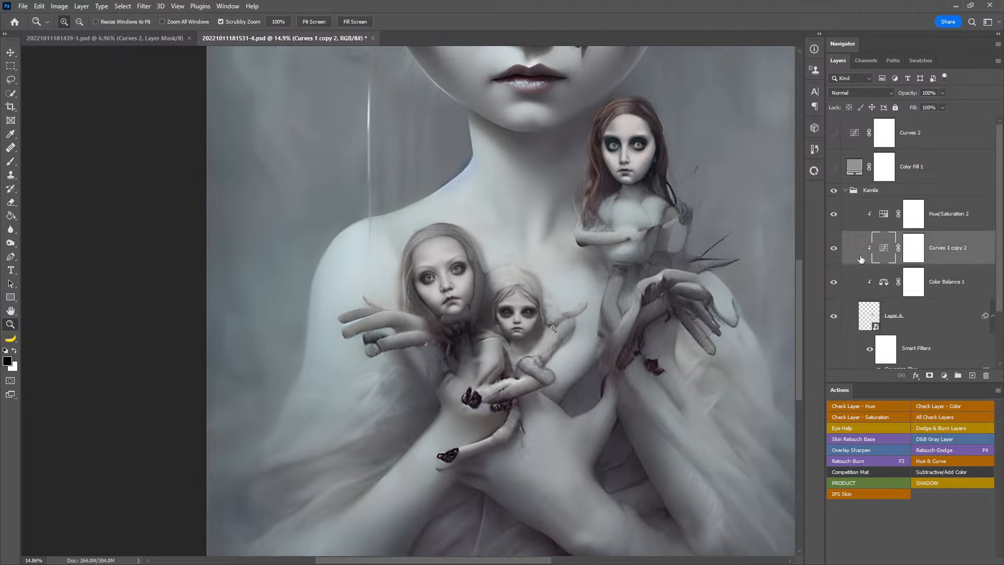
double_click(885, 249)
drag(257, 352, 255, 346)
drag(306, 308, 306, 315)
drag(350, 288, 354, 289)
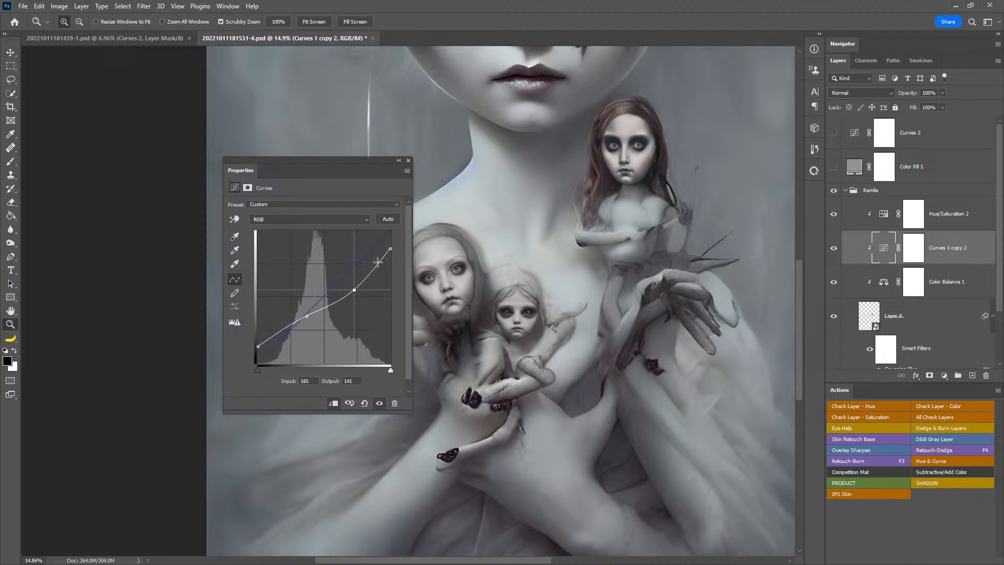
drag(390, 249, 349, 287)
click(408, 161)
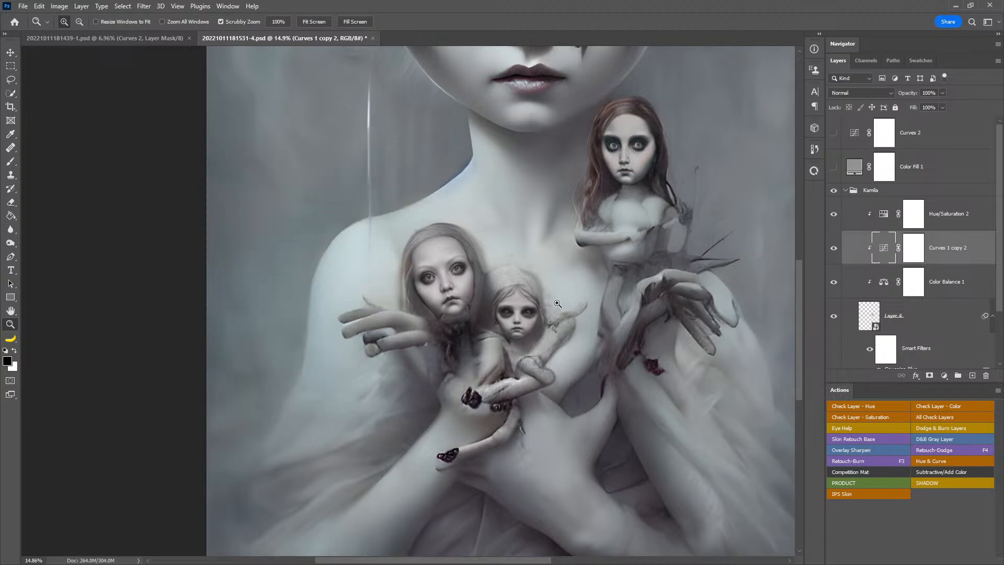
- Show the Curves 2 layer at the top of the stack and reset its curve to the default
scroll(558, 296, down, 5)
drag(559, 268, 609, 290)
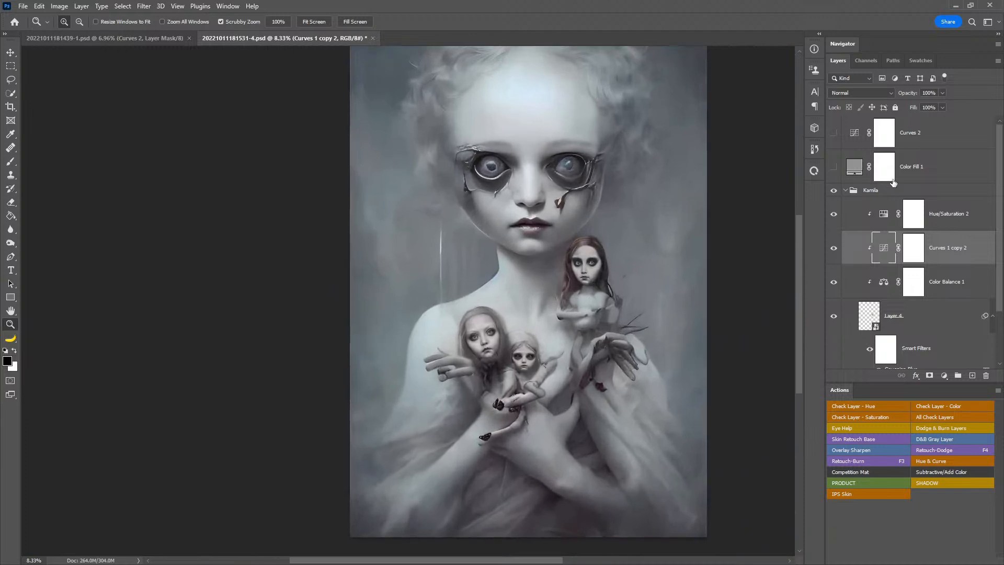
click(922, 168)
click(941, 142)
shift+click(941, 173)
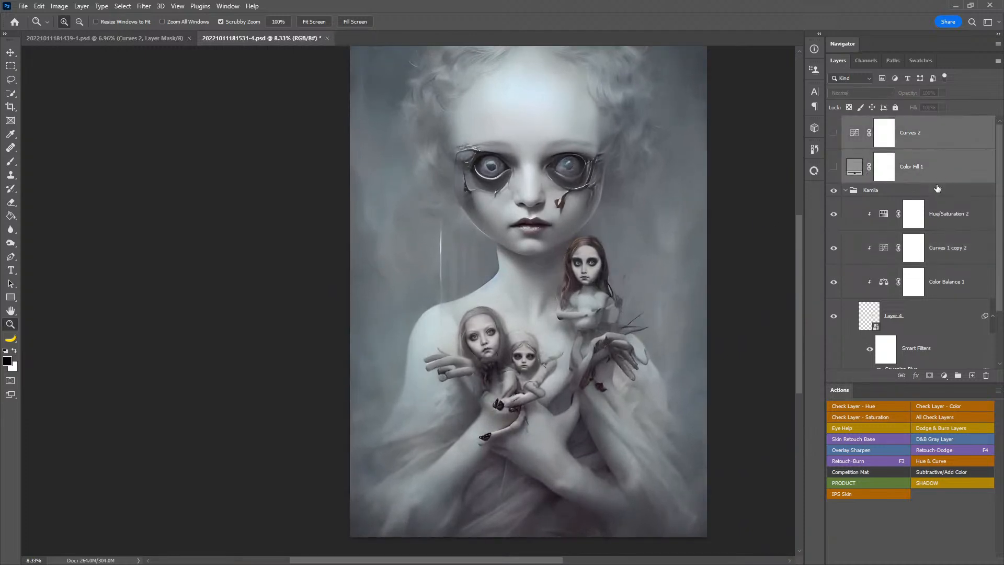
click(942, 166)
click(883, 137)
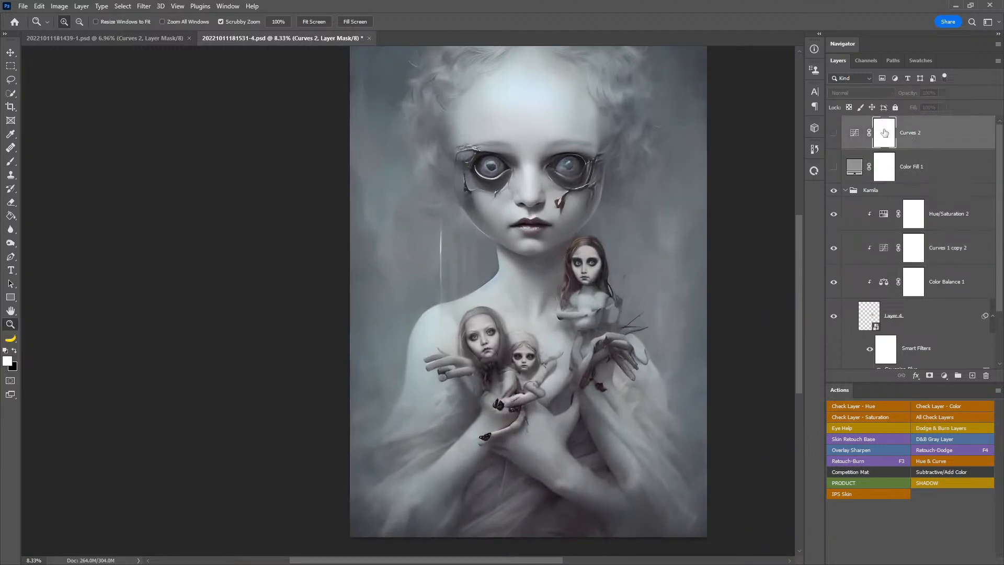
click(833, 133)
double_click(853, 133)
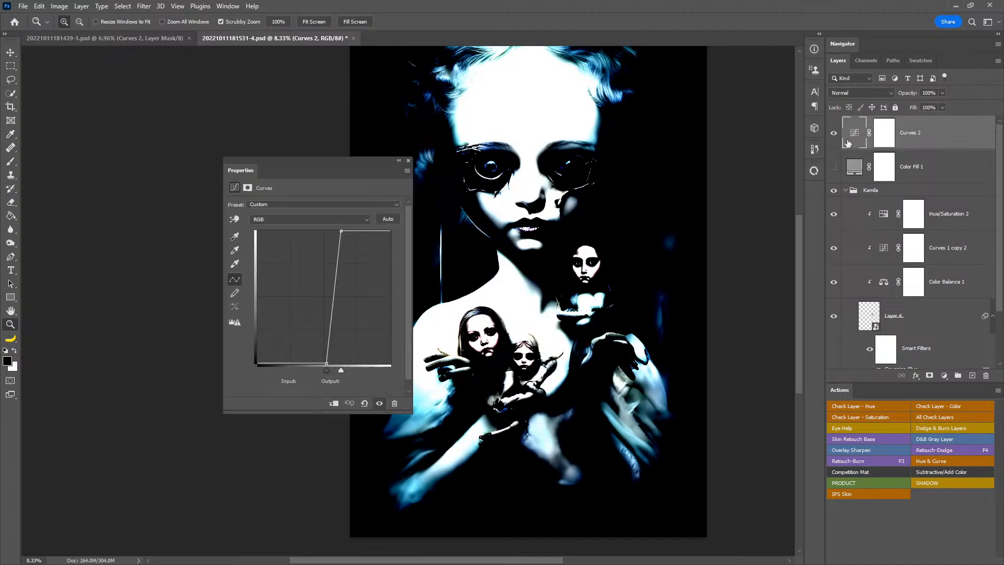
click(364, 403)
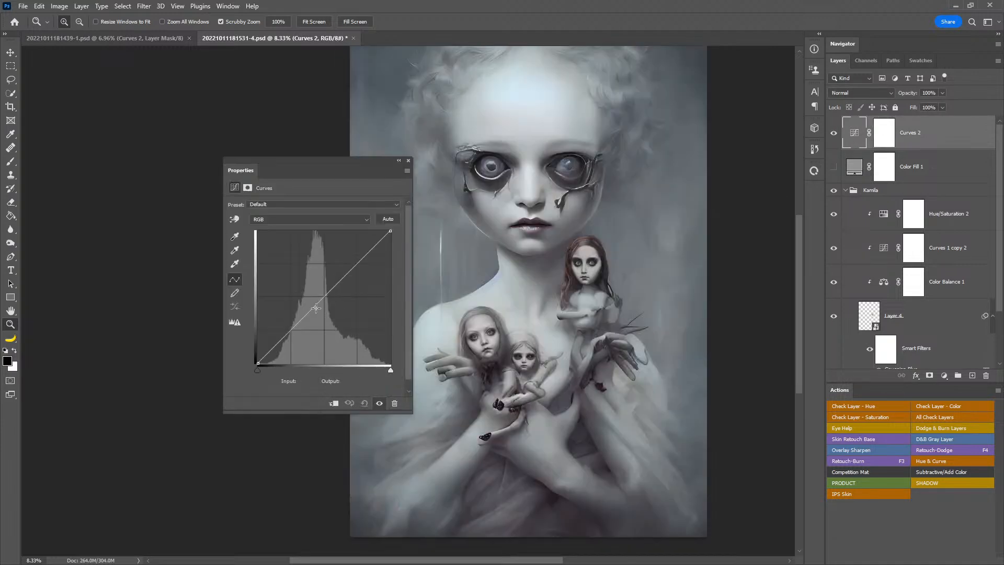
- Shape the Curves 2 curve with points at input 63, output 58 and input 176, output 182, slightly lifting the black point
drag(286, 340, 286, 345)
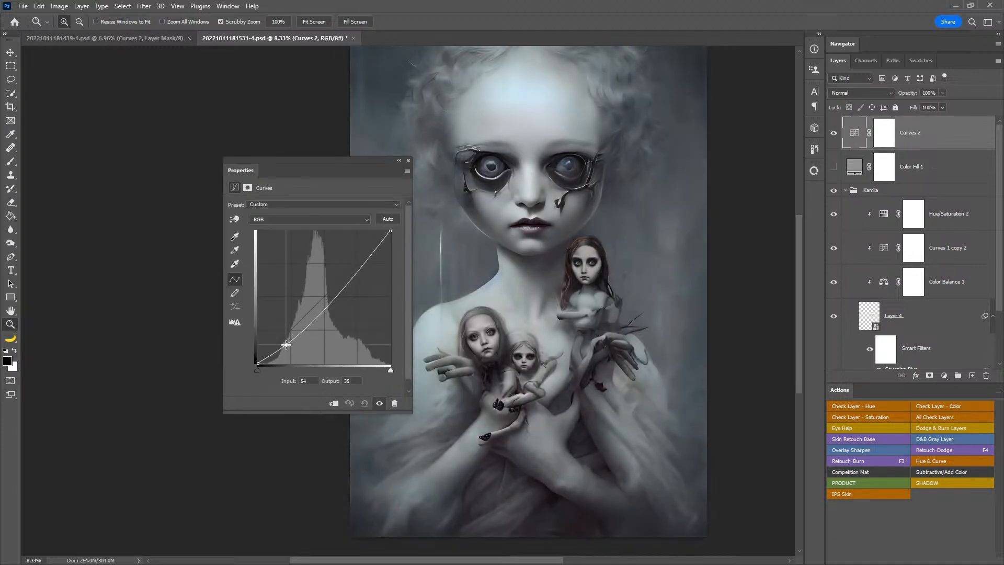
click(352, 270)
drag(286, 345, 286, 340)
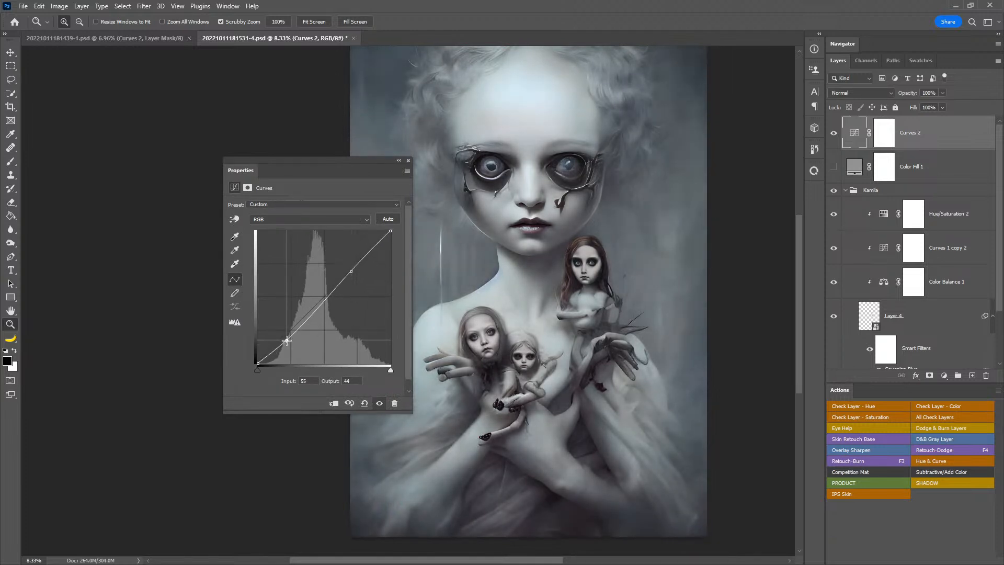
drag(352, 271, 349, 268)
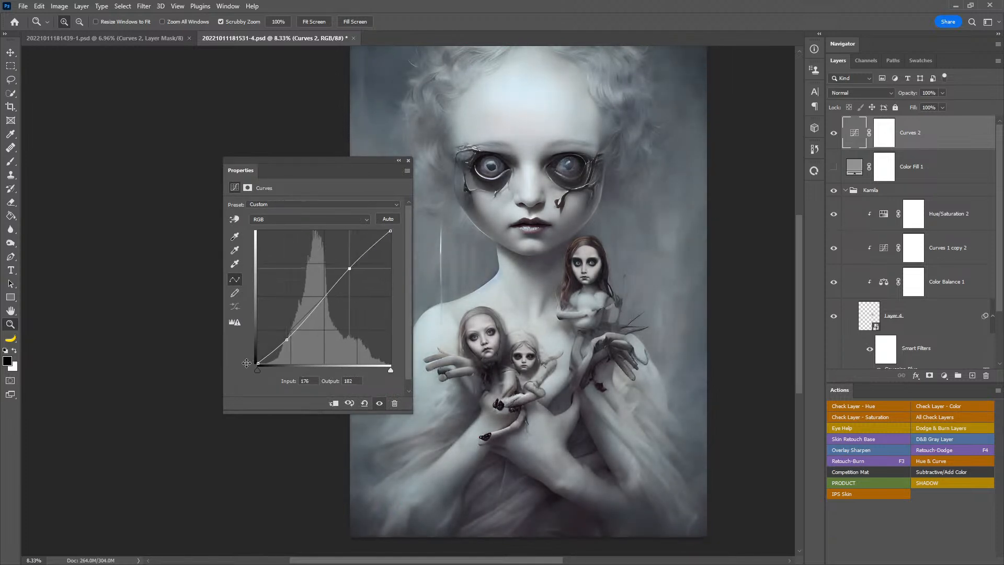
drag(257, 363, 291, 332)
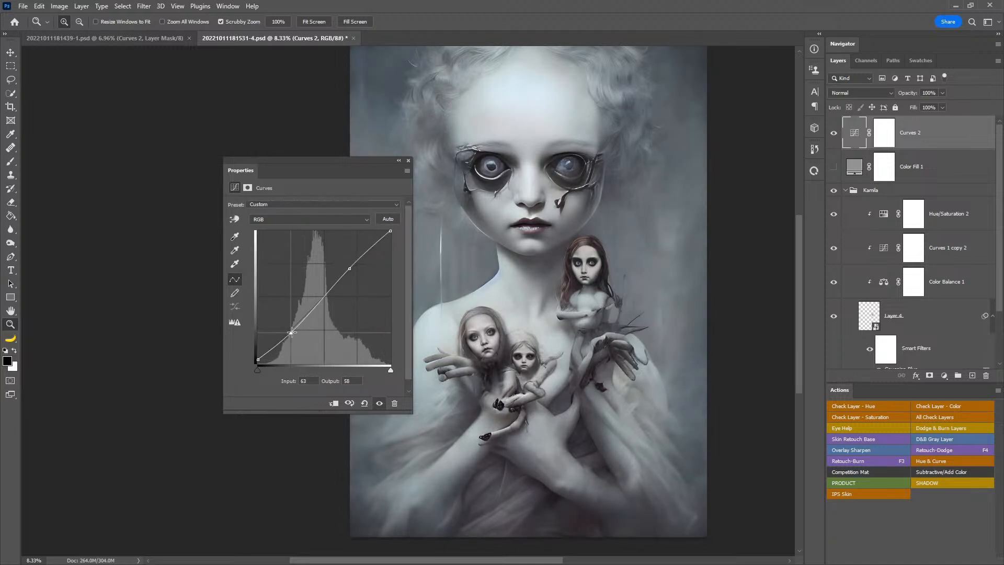
click(408, 159)
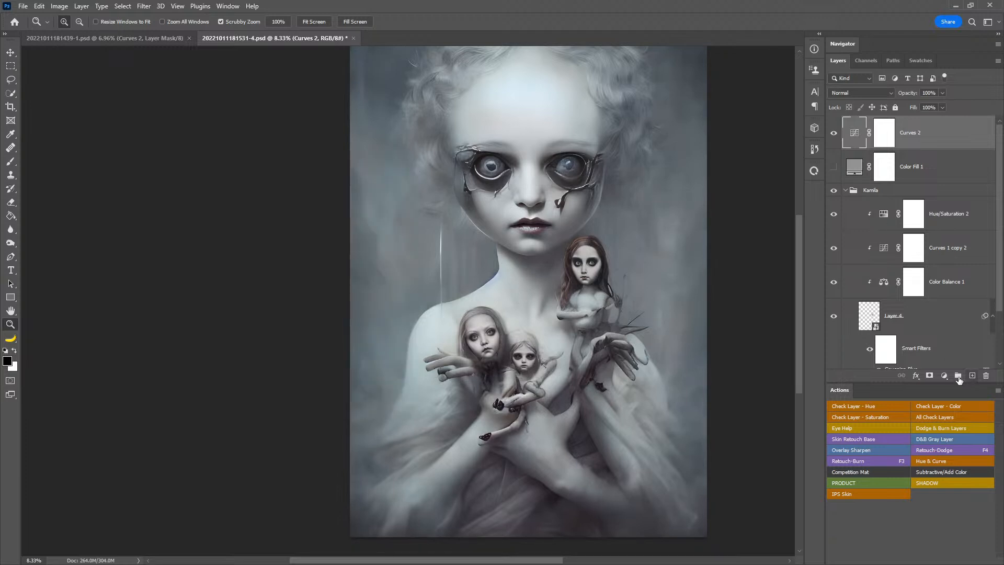
- Add a Color Lookup adjustment layer above Curves 2 and load the 2Strip.look 3D LUT
click(943, 375)
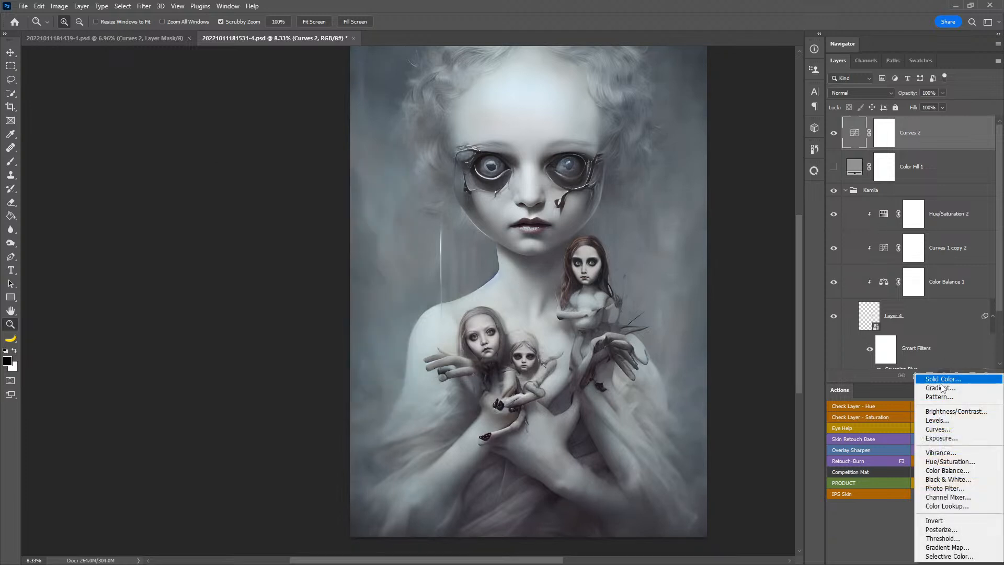
click(947, 506)
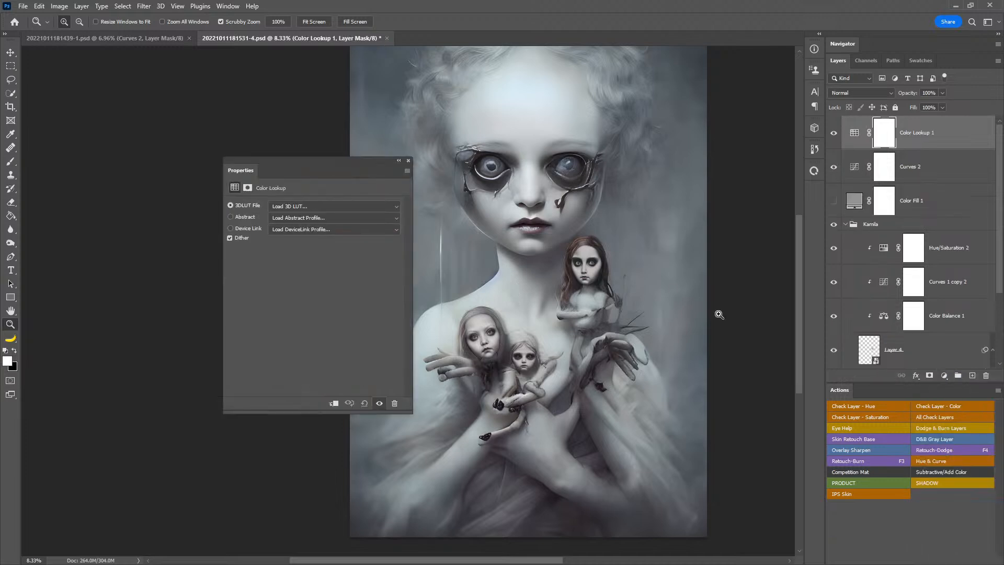
click(335, 207)
click(320, 245)
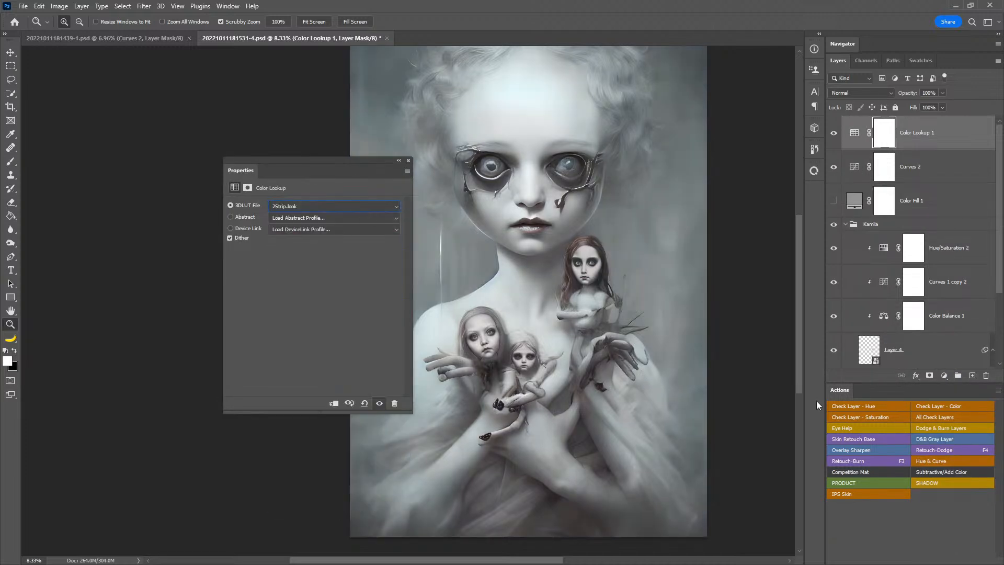
- Preview the 3D LUT presets one after another on the Color Lookup layer and settle on Soft_Warming.look
key(Down)
key(Down)
key(Down)
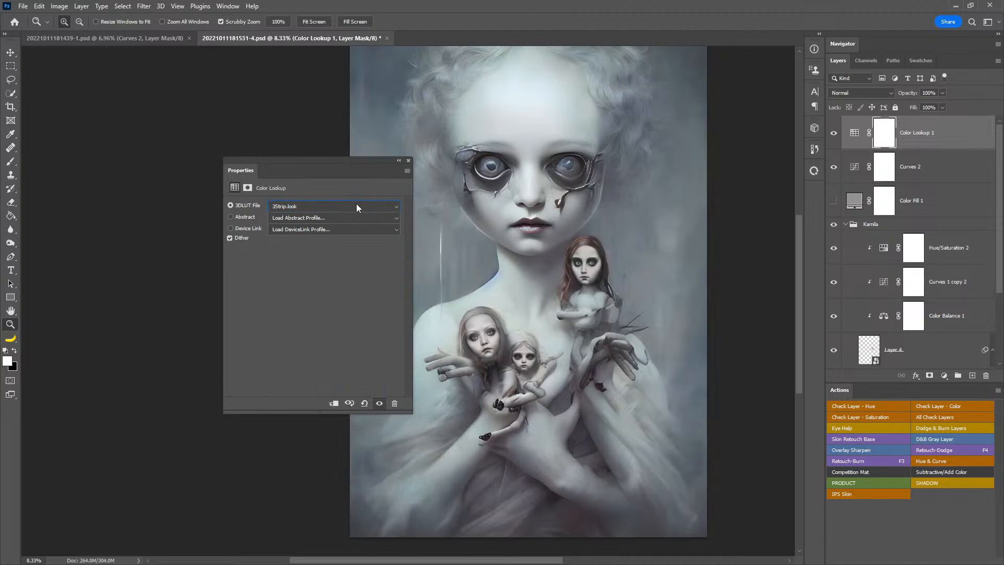
key(Down)
key(Up)
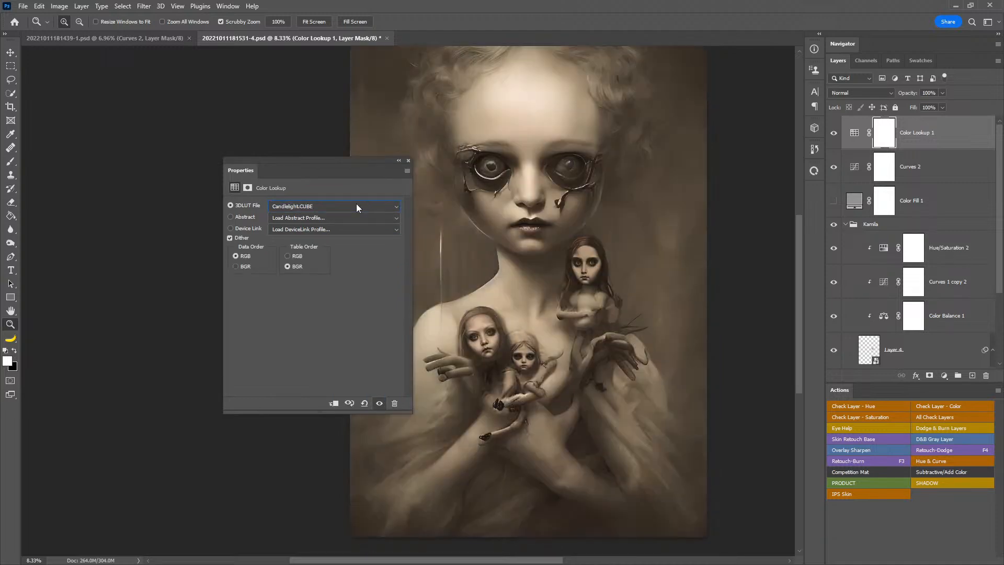
key(Down)
key(Down)
key(Down)
key(Up)
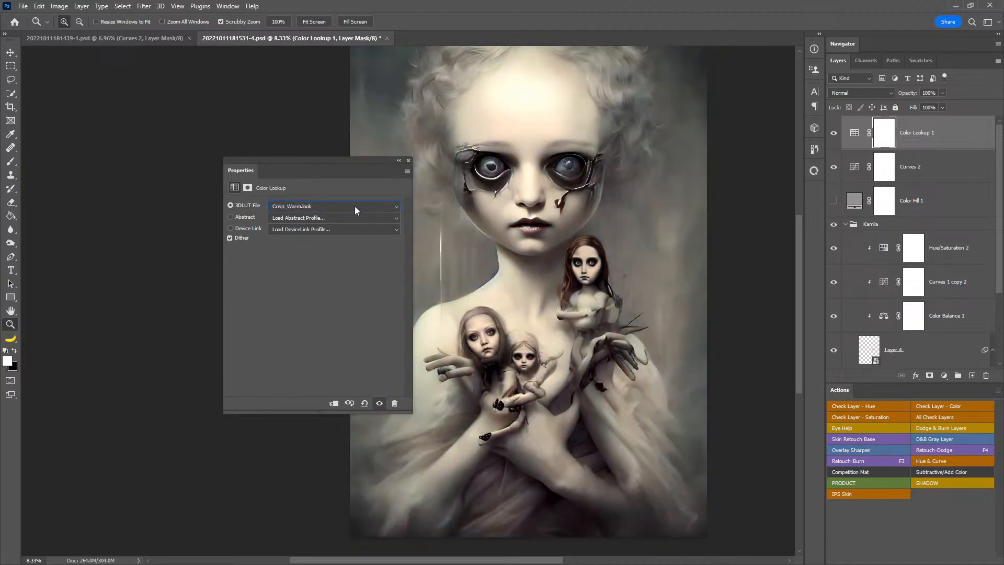
key(Down)
key(Down)
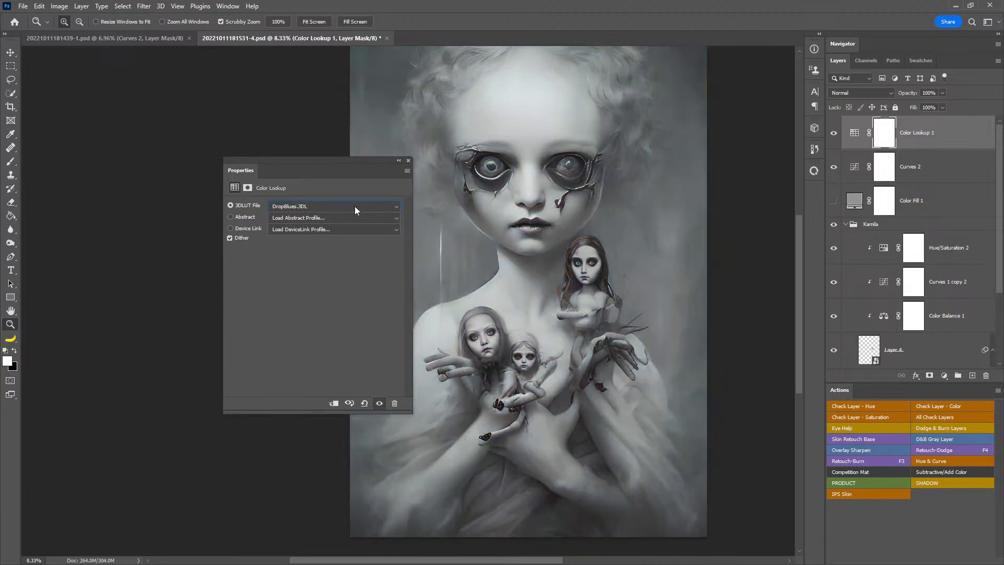
key(Down)
key(Down)
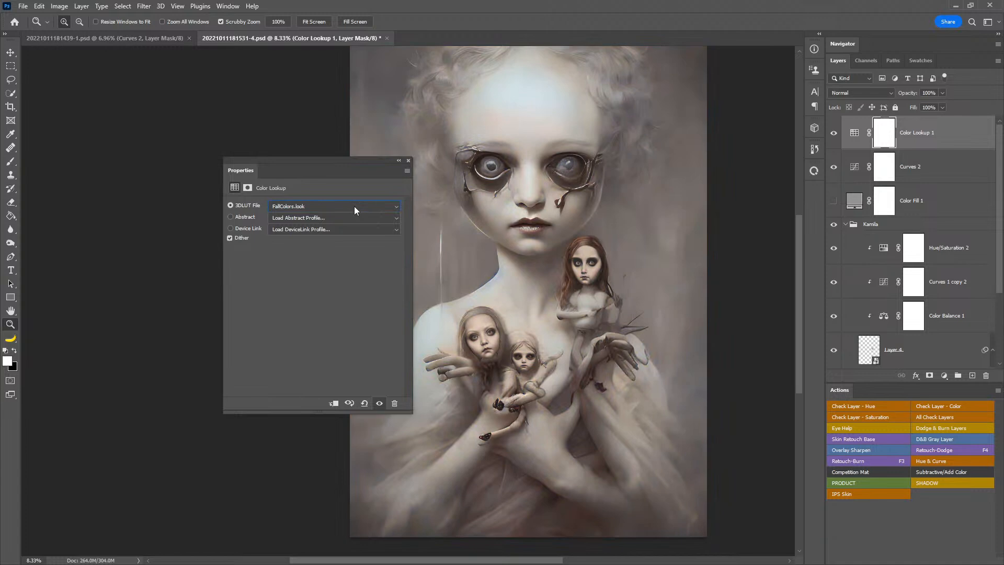
key(Down)
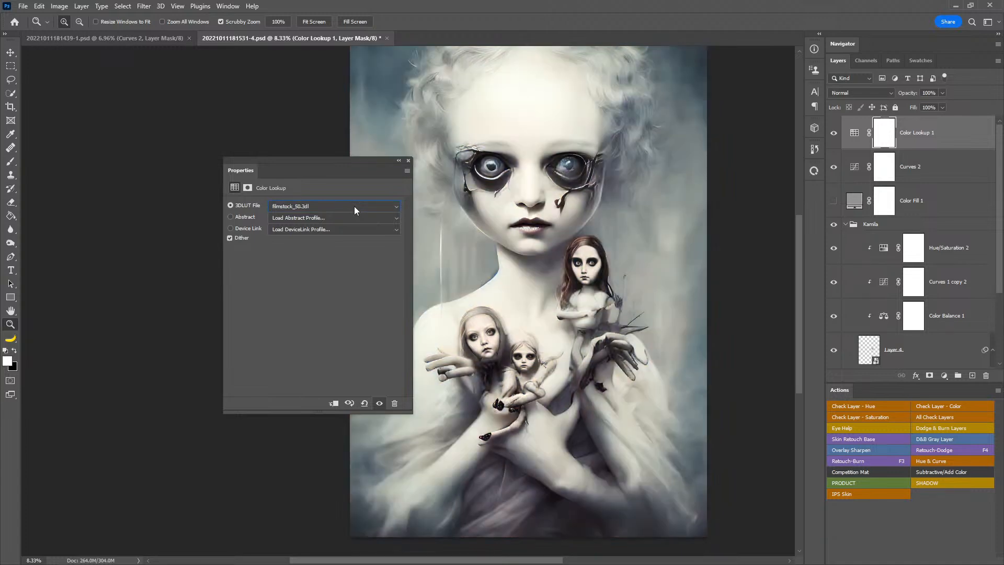
key(Down)
key(Down)
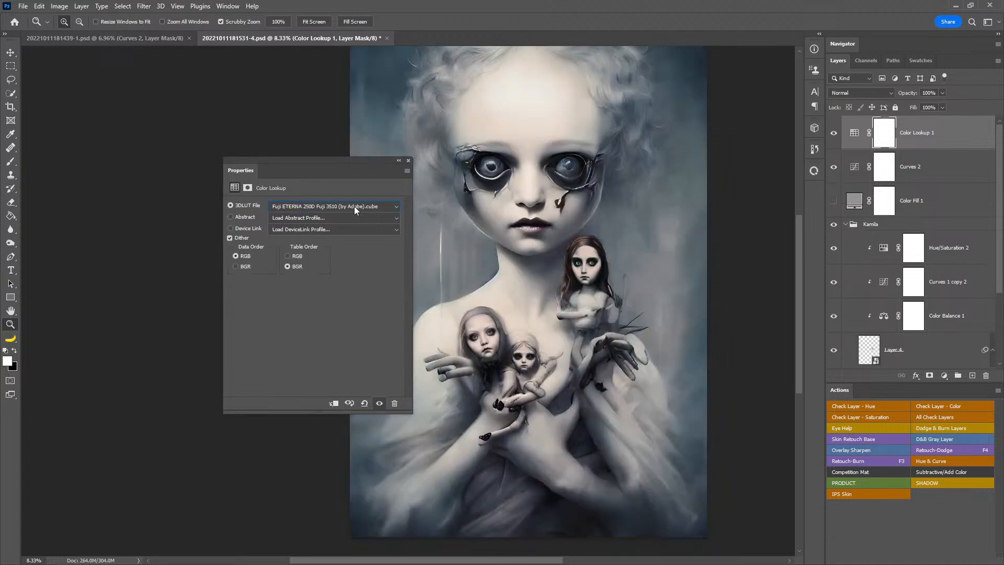
key(Down)
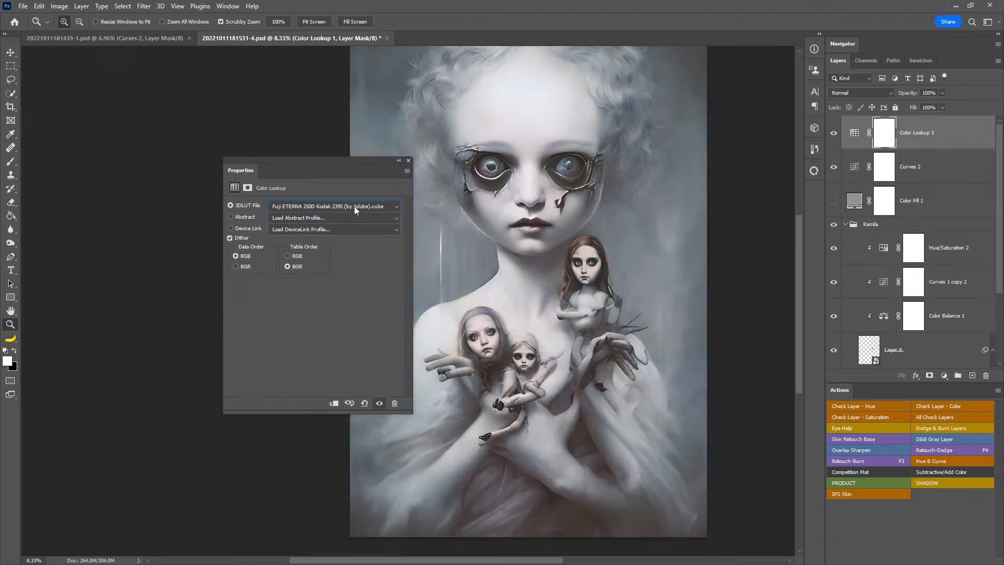
key(Down)
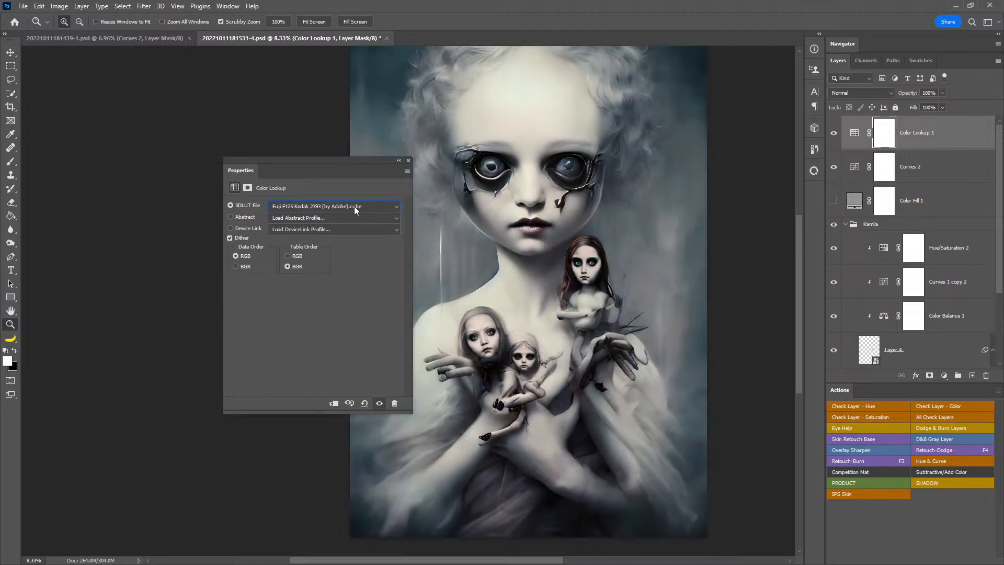
key(Down)
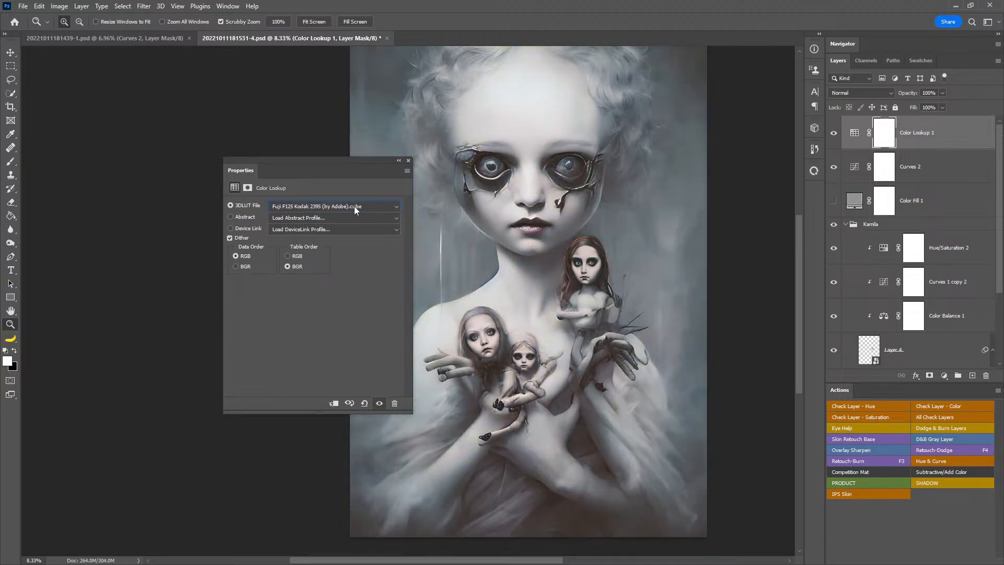
key(Down)
key(Down)
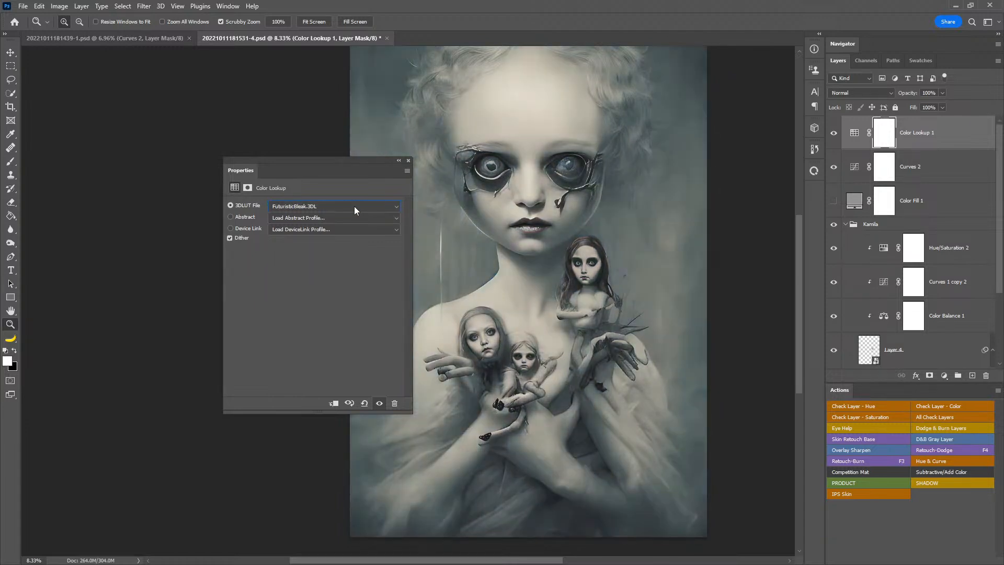
key(Down)
key(Down)
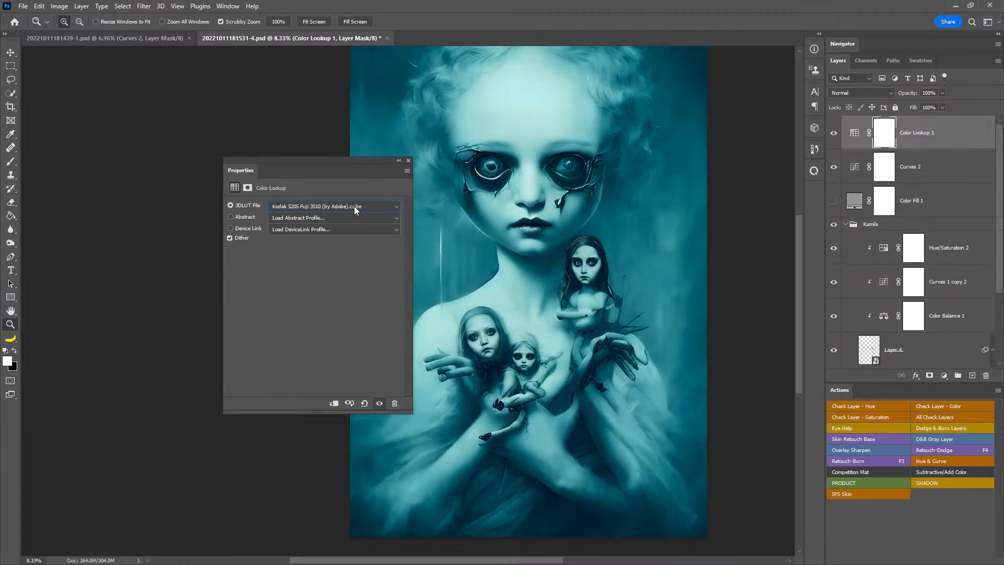
key(Down)
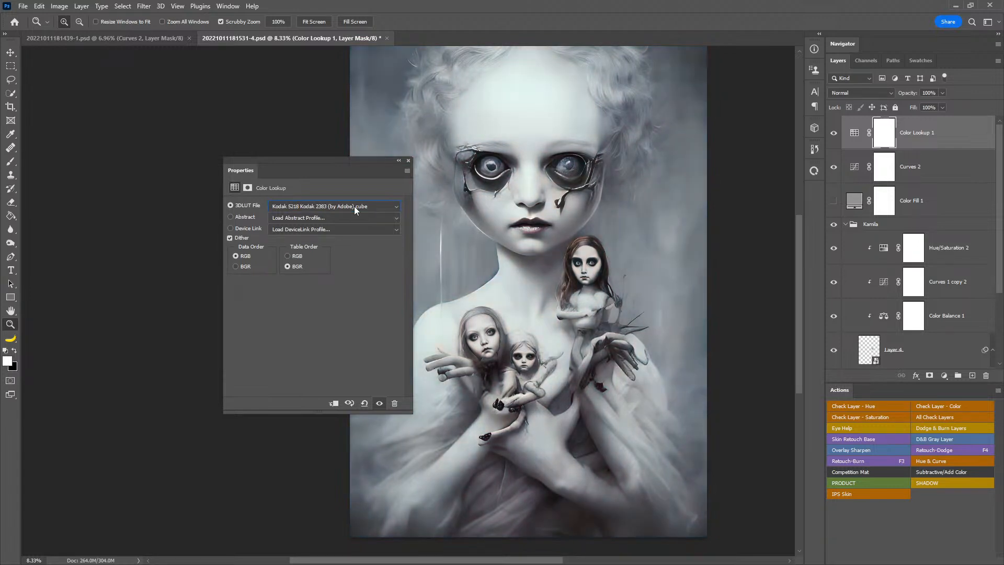
key(Down)
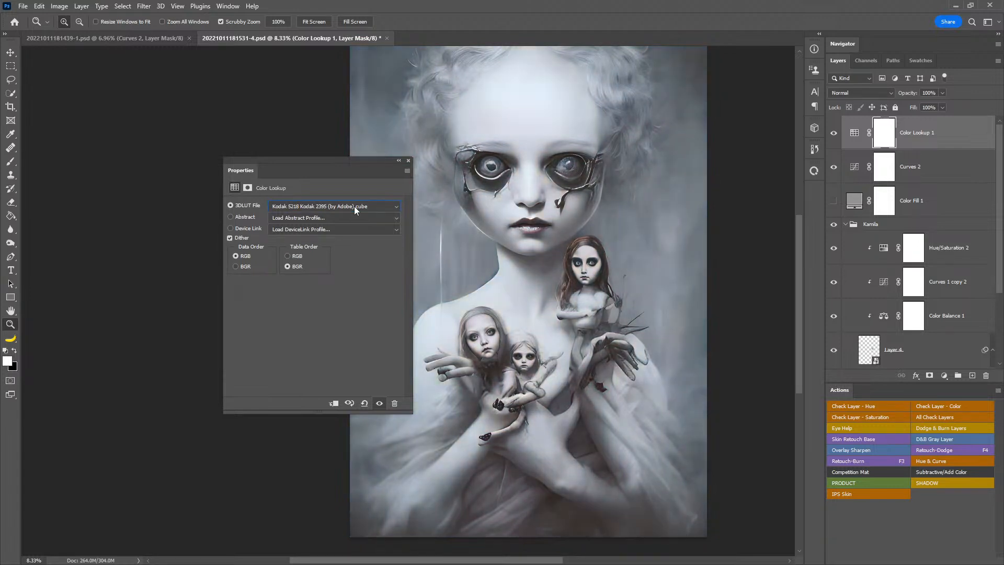
key(Down)
key(Down)
key(Down)
key(Down)
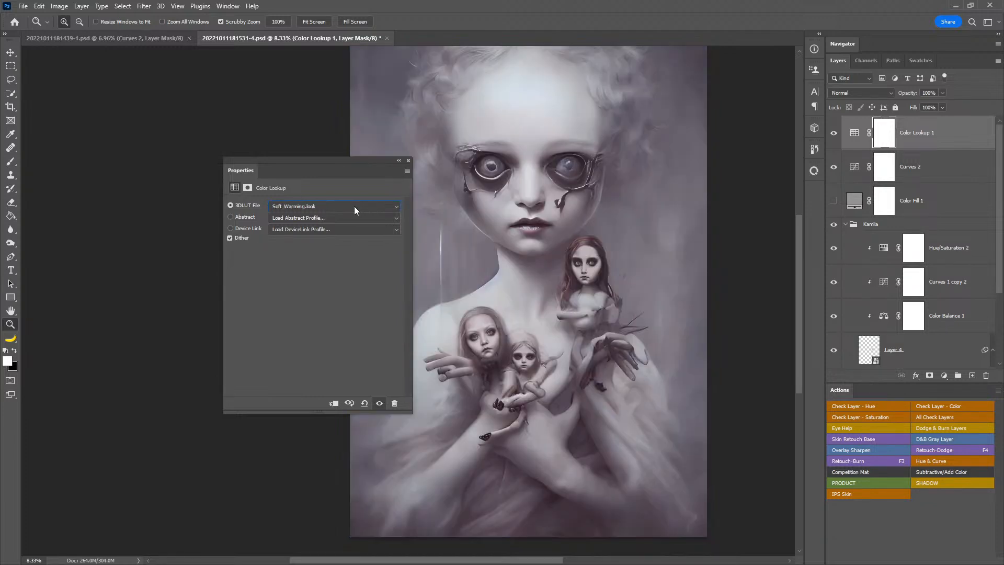
click(408, 160)
- Set the radius of the Gaussian Blur smart filter on the red-haired doll's Layer 4 to 2 pixels
drag(517, 276, 503, 293)
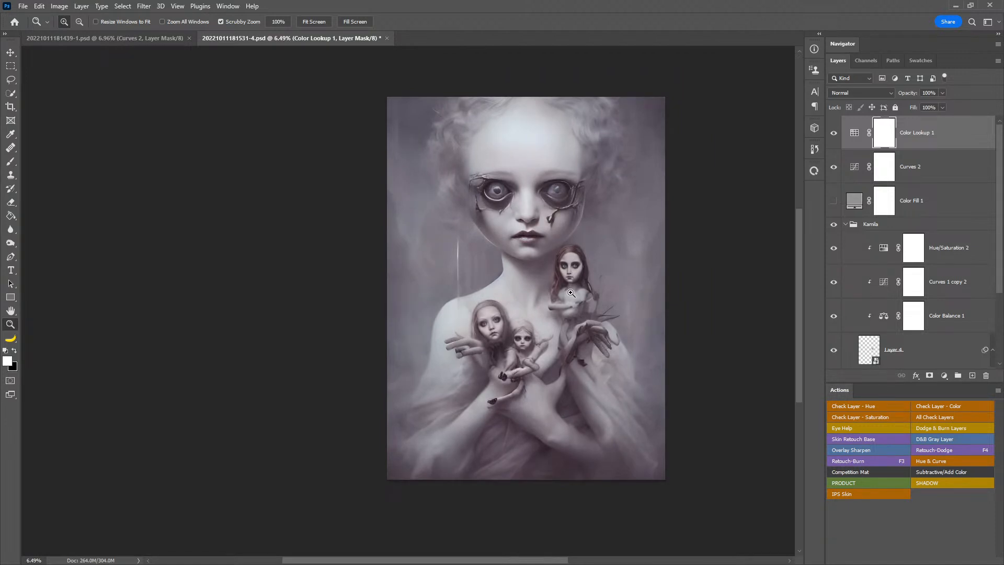
drag(578, 295, 645, 279)
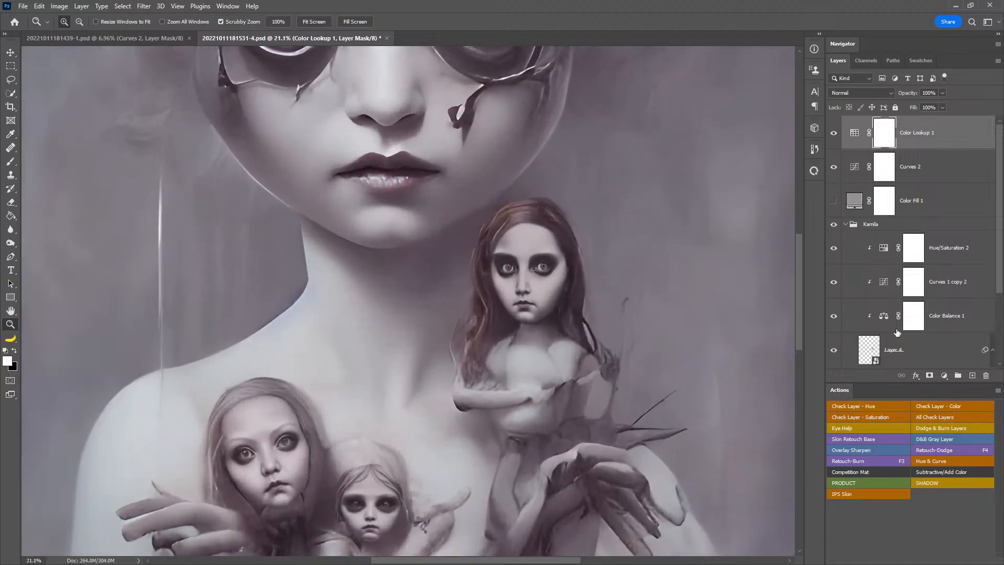
click(875, 345)
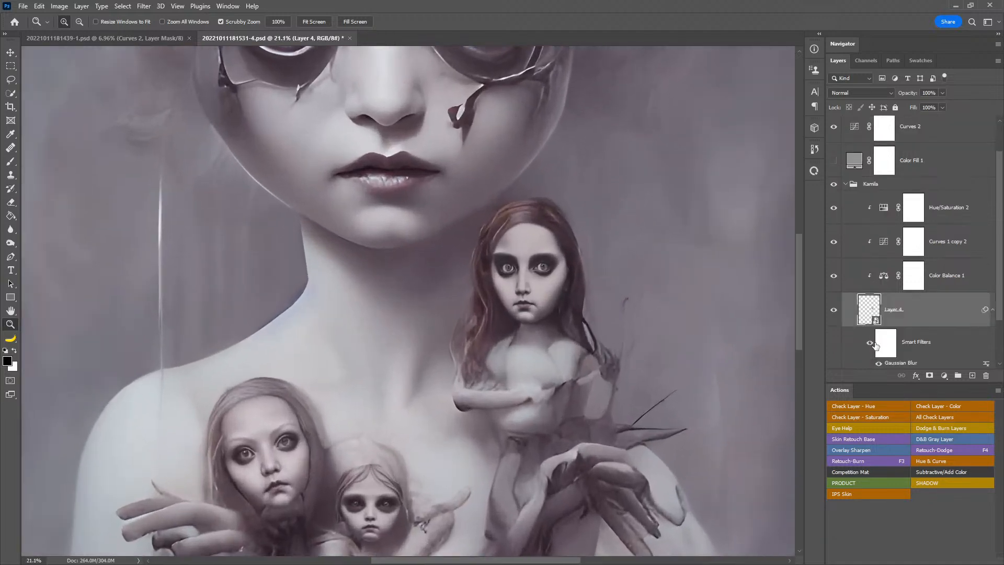
scroll(902, 338, down, 1)
double_click(901, 329)
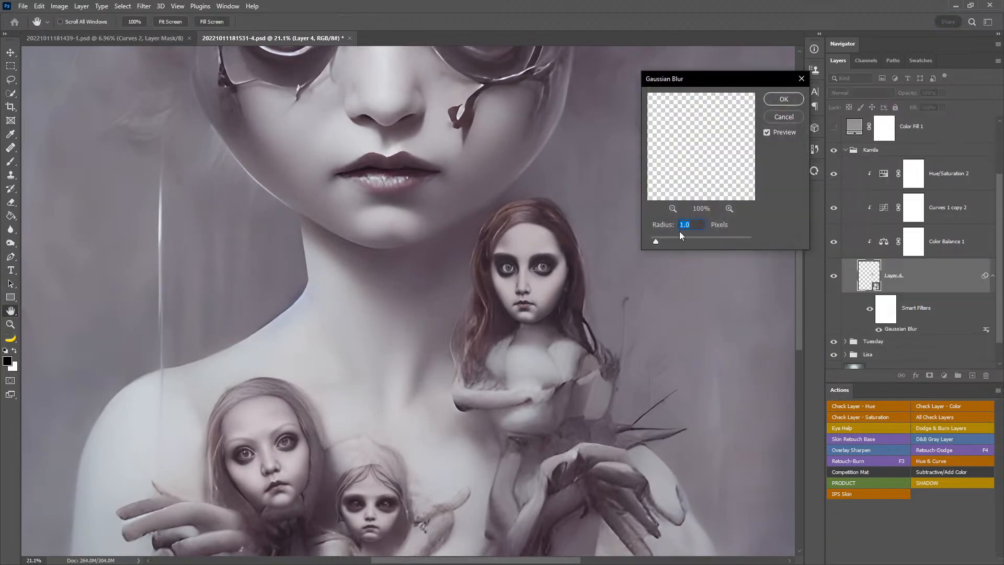
text(2)
click(788, 104)
drag(534, 381, 576, 276)
scroll(930, 224, up, 3)
click(923, 230)
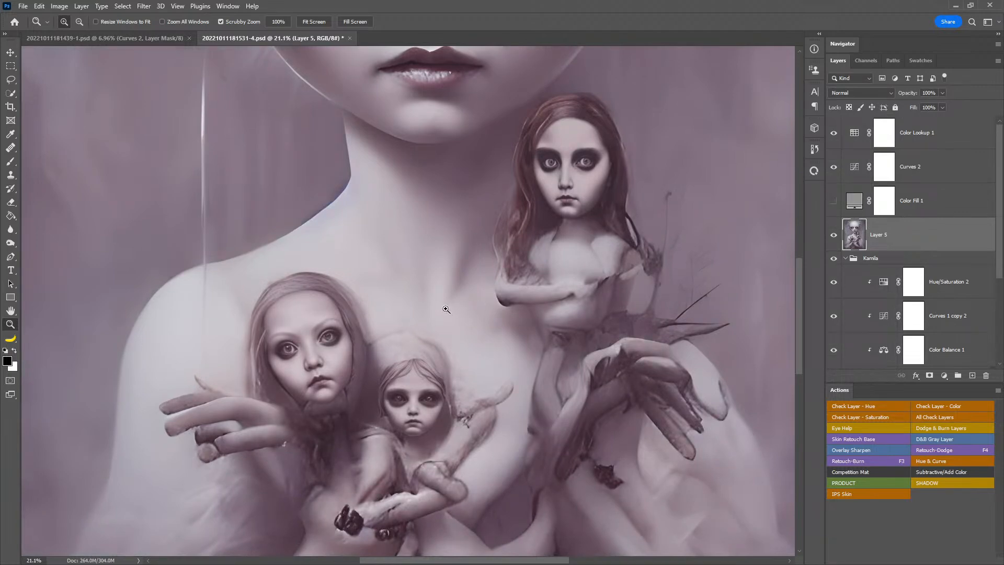
key(ctrl+z)
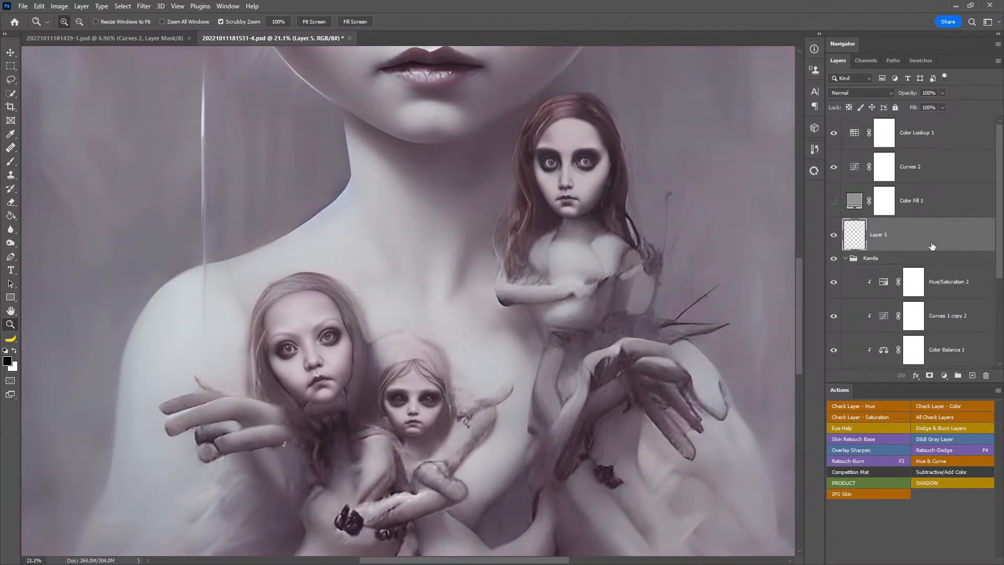
scroll(915, 249, up, 3)
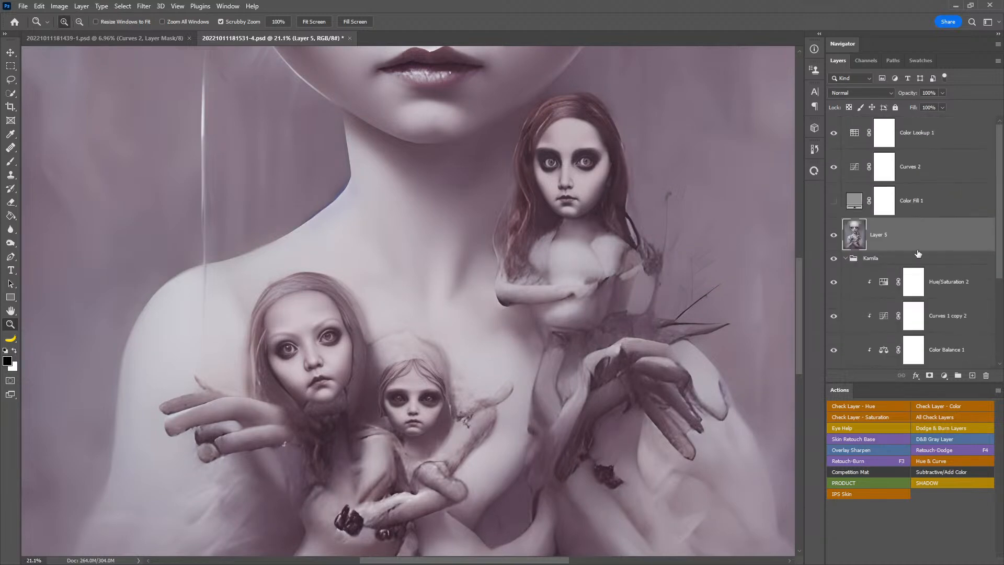
key(ctrl+z)
- Stamp the visible artwork to a new layer above the red-haired doll's group with Color Lookup 1 and Curves 2 temporarily hidden
click(833, 133)
click(834, 167)
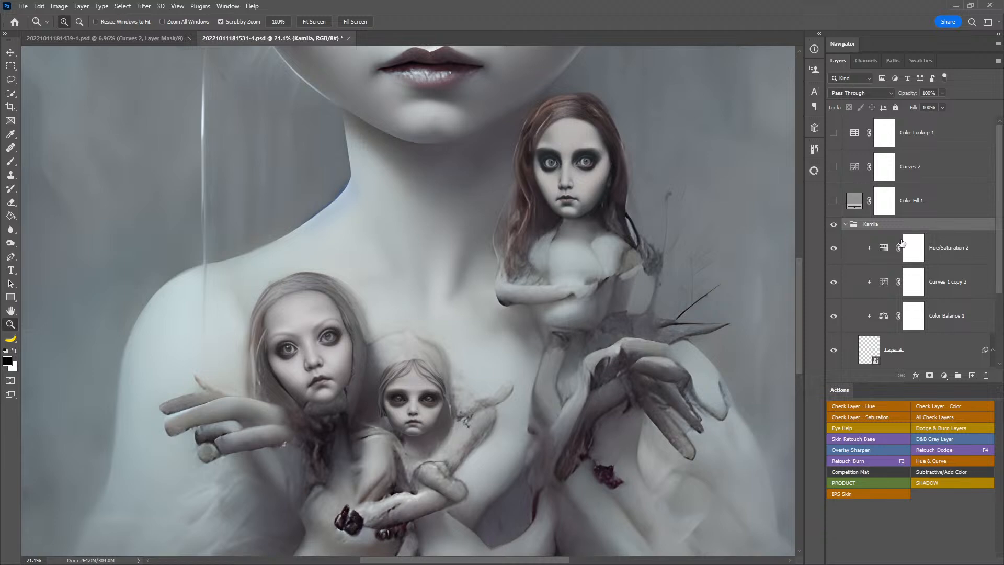
key(ctrl+shift+alt+e)
click(833, 167)
click(834, 134)
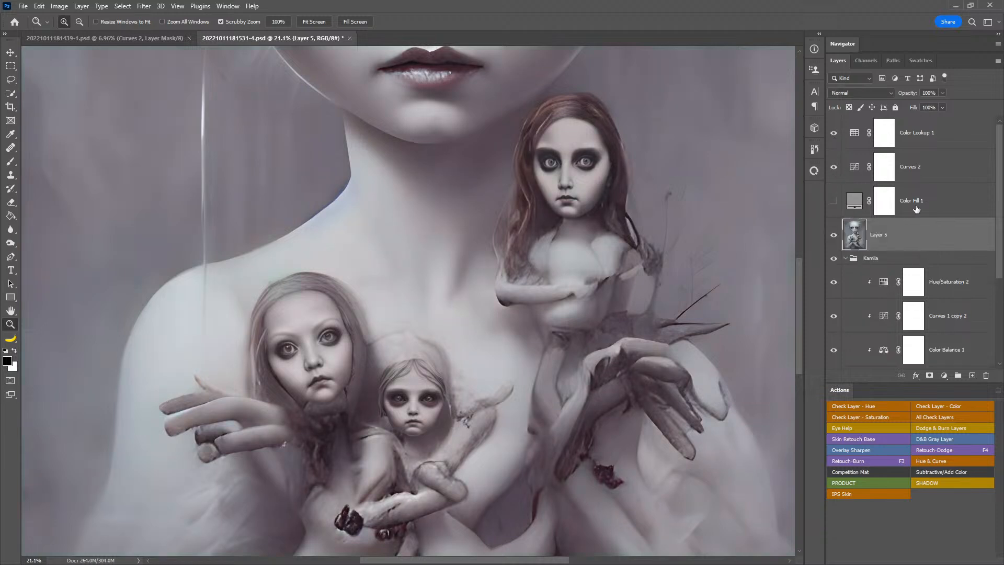
- Hide the Curves 2 and Color Lookup 1 adjustments and open Layer 5 in the Liquify filter
click(833, 165)
click(833, 133)
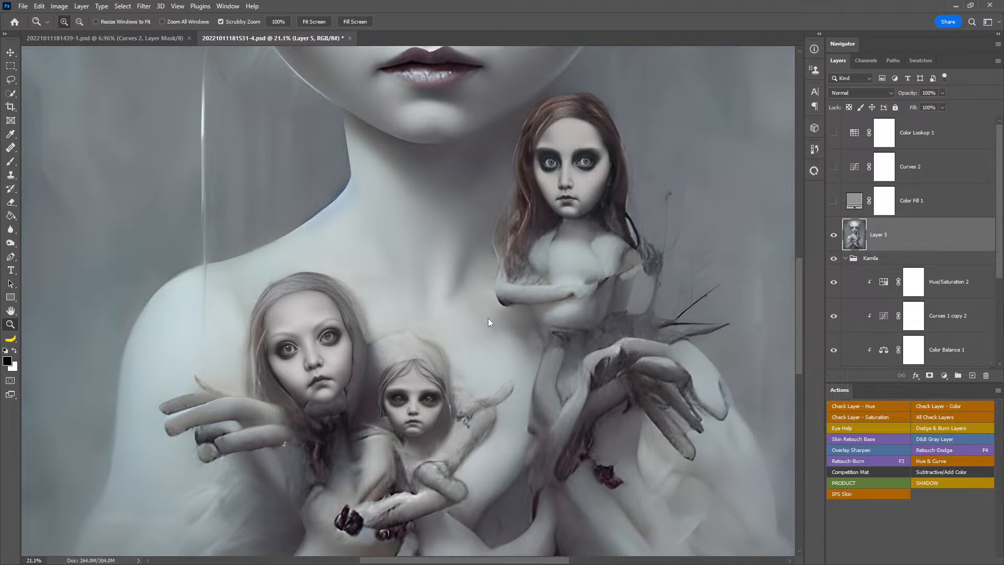
key(ctrl+shift+x)
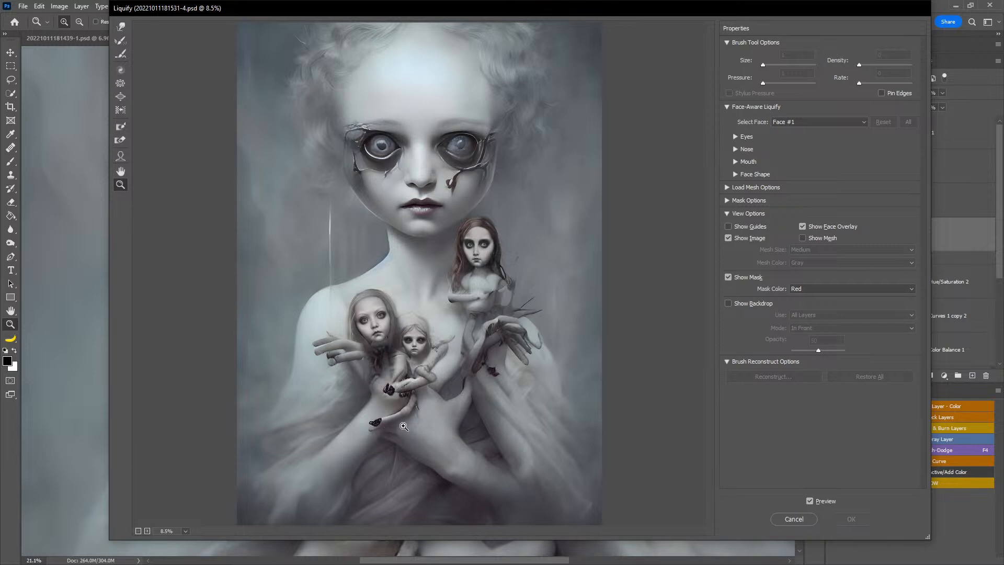
drag(370, 416, 407, 427)
alt+click(446, 372)
alt+click(447, 372)
alt+click(434, 248)
alt+click(434, 247)
alt+click(439, 251)
drag(397, 249, 459, 298)
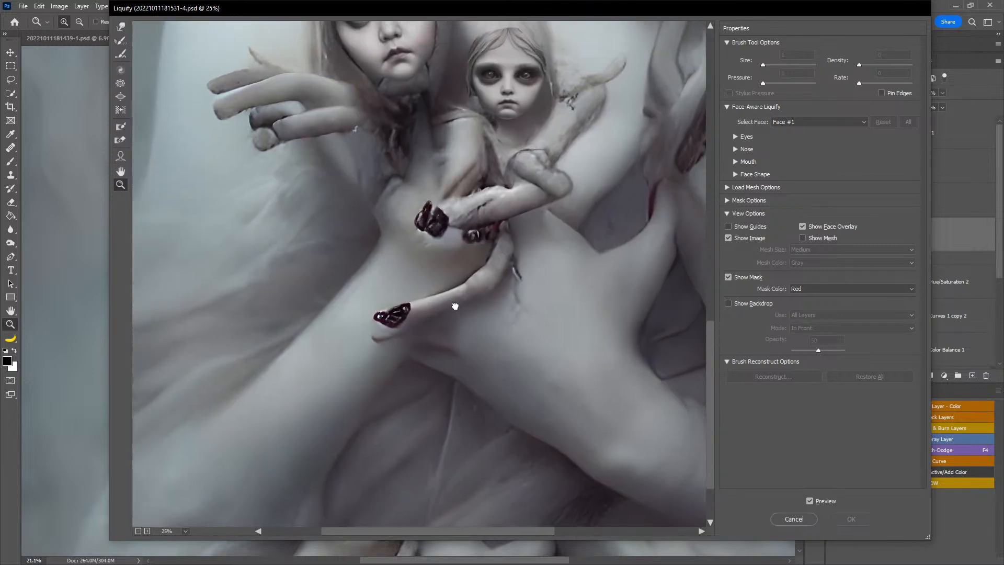
key(b)
alt+right_click(404, 321)
click(368, 316)
key(ctrl+space)
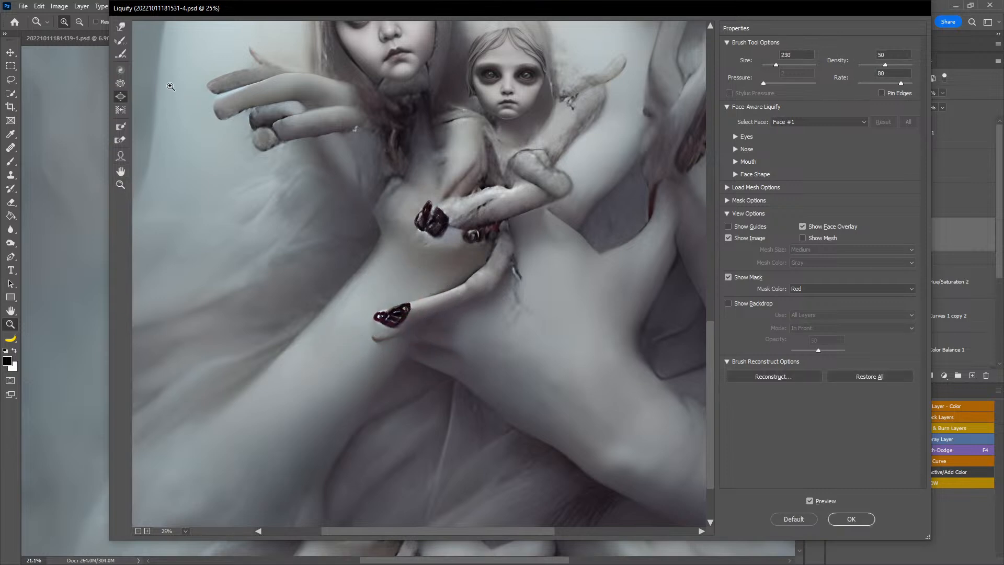
- Stretch the dark ends of the two lower doll arms into points using Forward Warp at size 148 and pressure 99
key(w)
alt+right_click(365, 316)
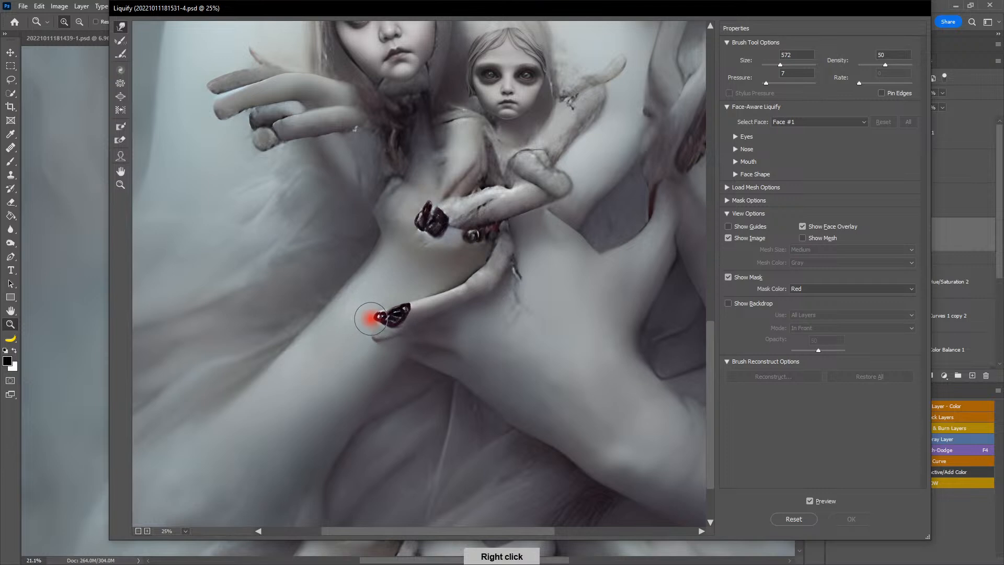
drag(388, 318, 371, 316)
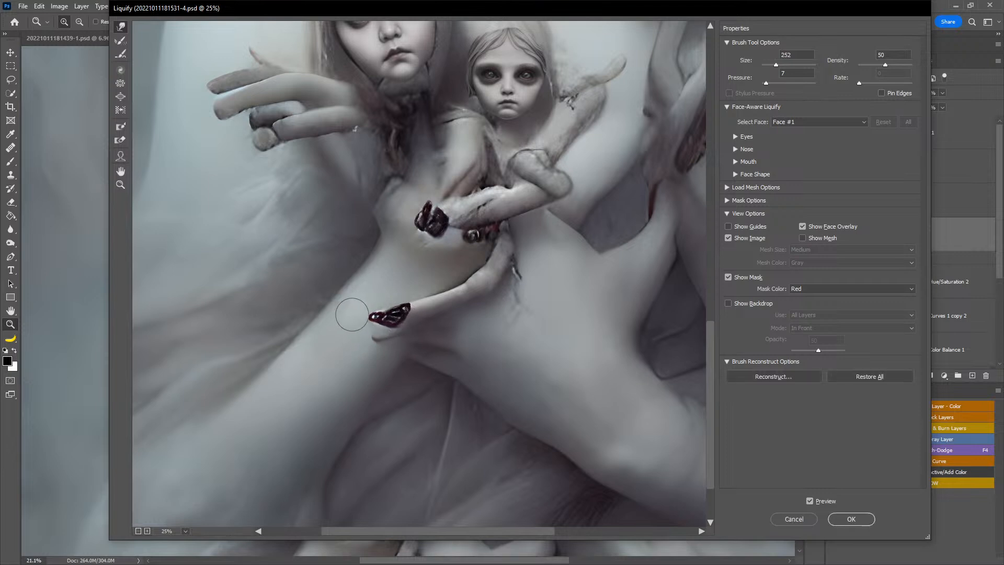
alt+right_click(383, 313)
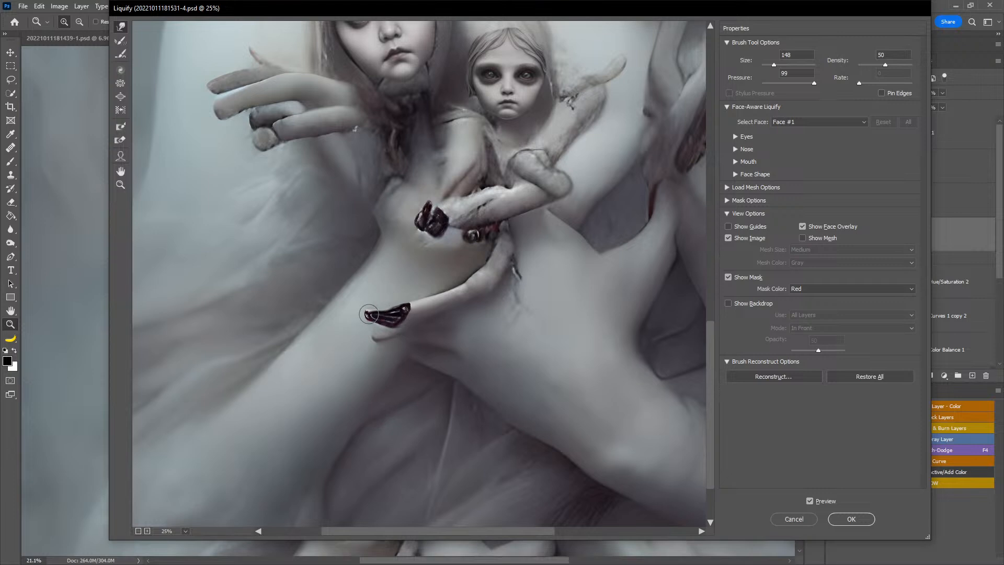
drag(361, 315, 353, 316)
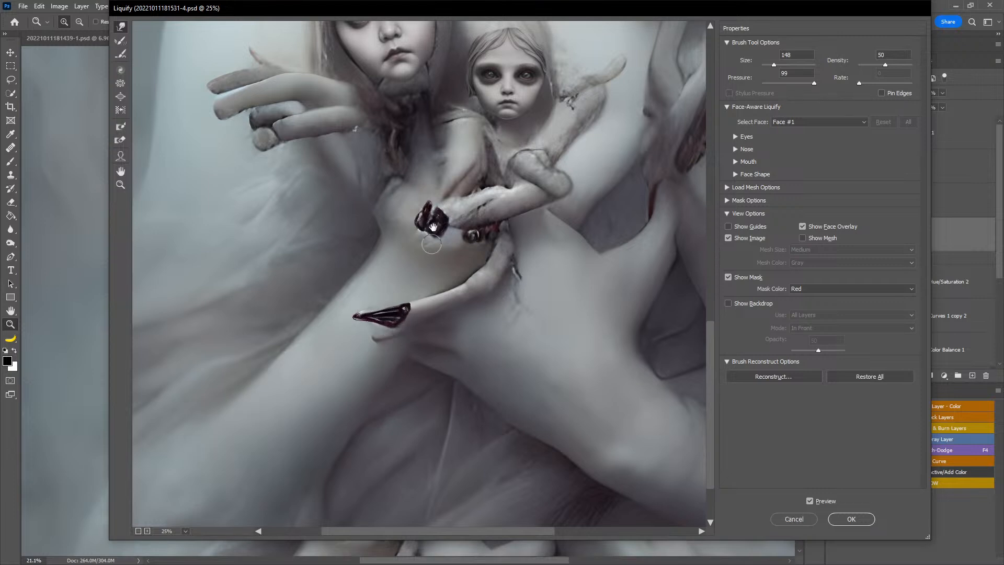
drag(428, 255, 402, 294)
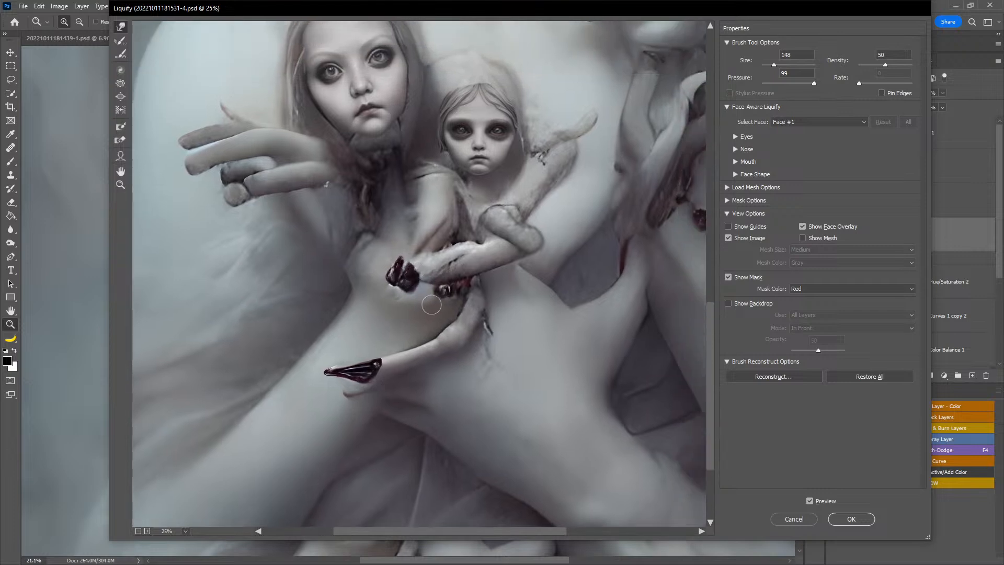
key(alt)
mouse_move(409, 279)
mouse_down()
mouse_move(398, 288)
mouse_move(384, 280)
mouse_up()
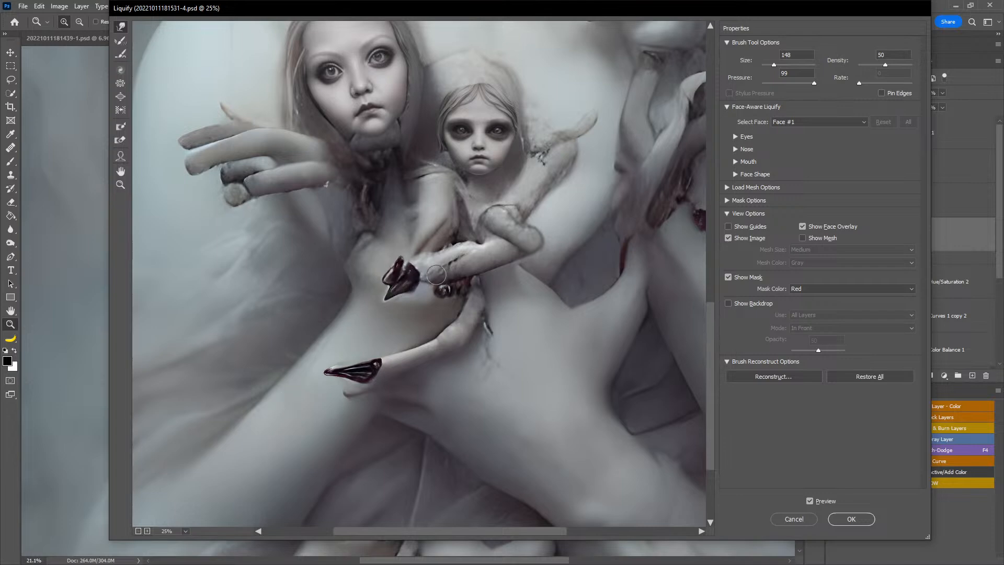
- Warp the bulbous lowest finger of the hand beside the large grey-haired doll into a smooth, tapered shape
drag(514, 277, 409, 338)
mouse_move(569, 313)
mouse_down()
mouse_move(441, 349)
mouse_move(540, 352)
mouse_up()
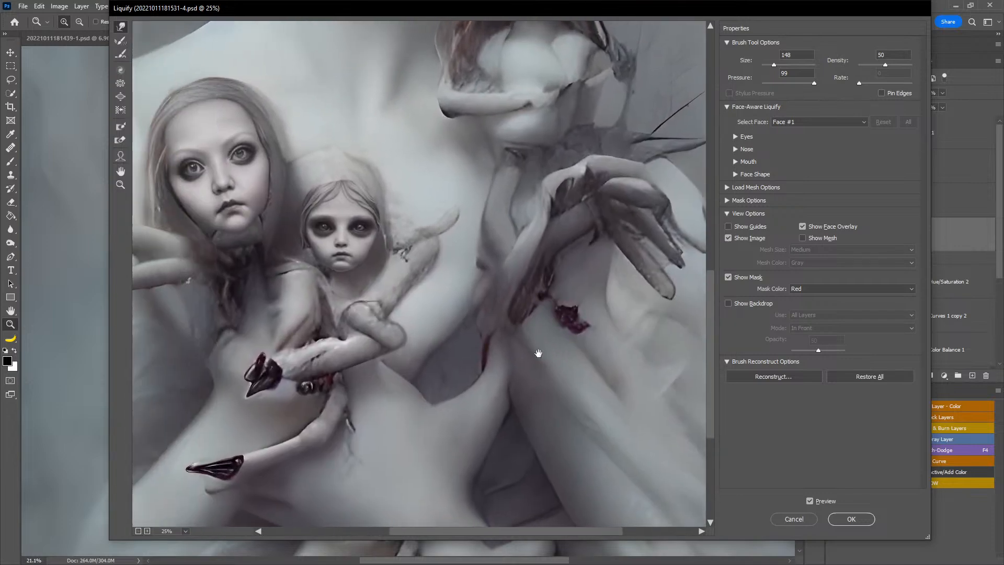
drag(288, 377, 471, 295)
mouse_move(393, 268)
mouse_down()
mouse_move(450, 328)
mouse_move(510, 350)
mouse_up()
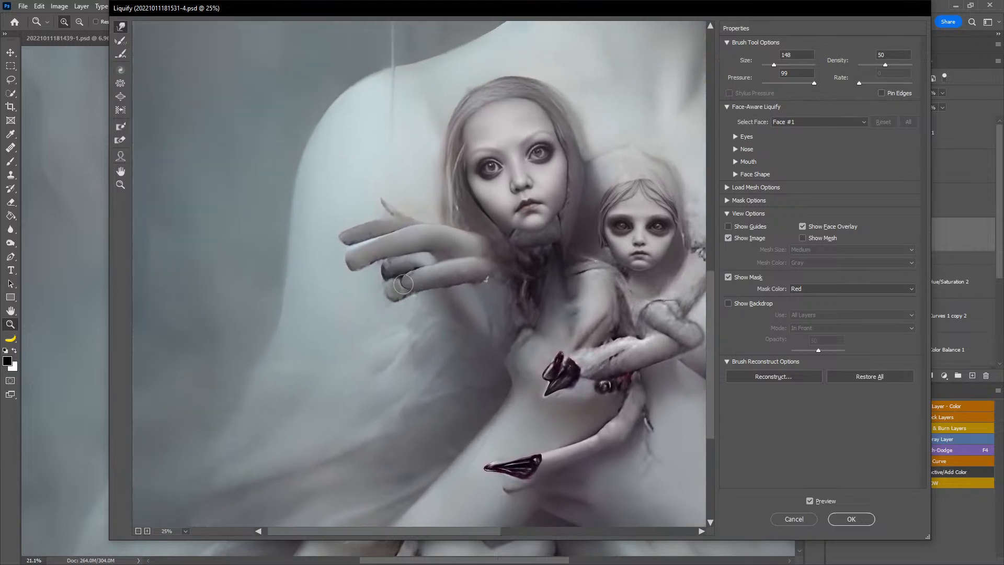
drag(389, 291, 345, 315)
drag(357, 306, 372, 301)
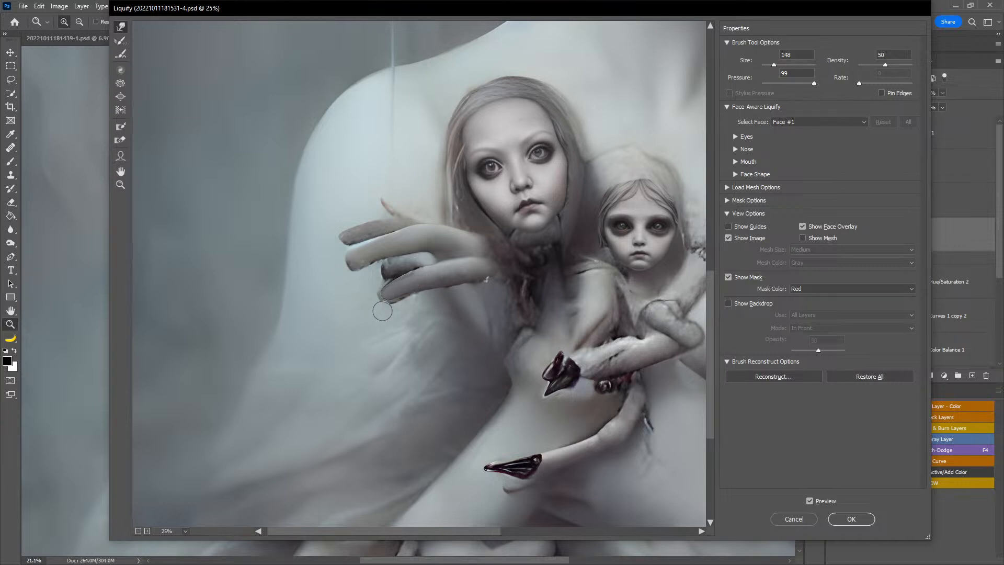
mouse_move(392, 268)
mouse_down()
mouse_move(370, 275)
mouse_move(380, 277)
mouse_up()
- Push in the smallest doll's raised hand and refine a fingertip on the large hand below the red-haired doll
drag(441, 268, 320, 361)
drag(584, 341, 490, 291)
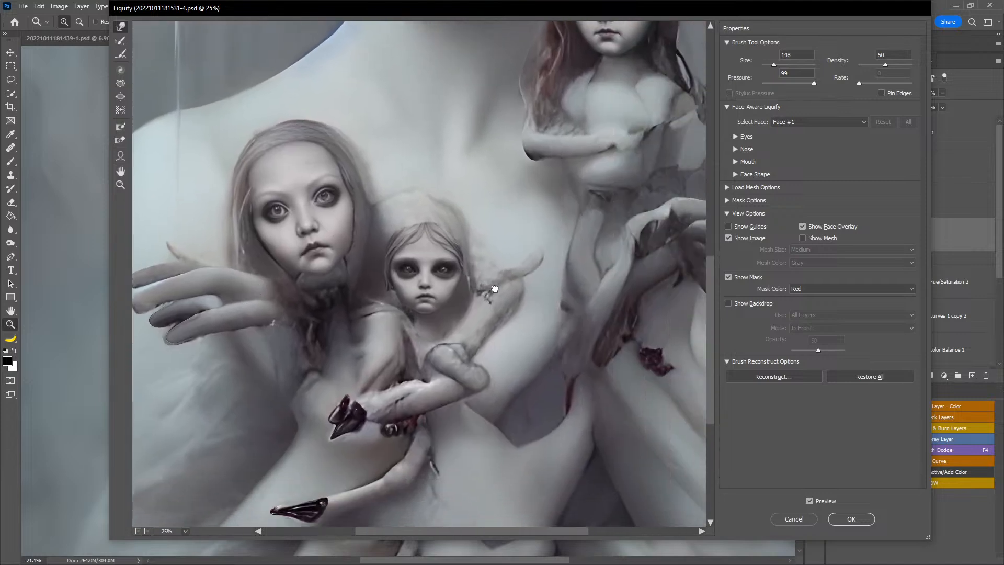
drag(544, 246, 518, 267)
drag(575, 360, 430, 287)
drag(534, 277, 474, 396)
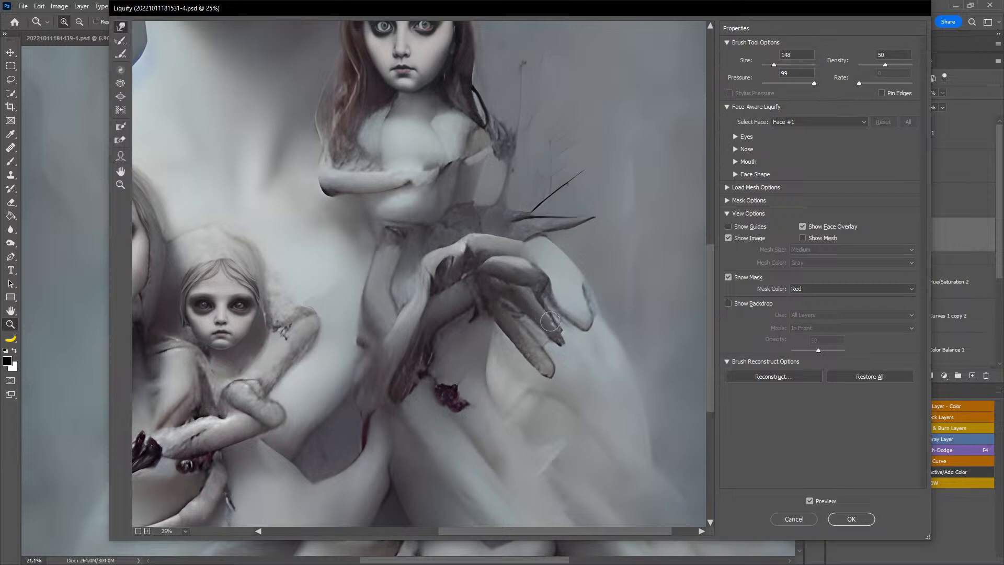
mouse_move(567, 345)
mouse_down()
mouse_move(552, 333)
mouse_move(559, 344)
mouse_up()
- Warp the red-haired doll's forearms so their ends meet across her chest
drag(521, 260, 578, 265)
drag(504, 211, 540, 315)
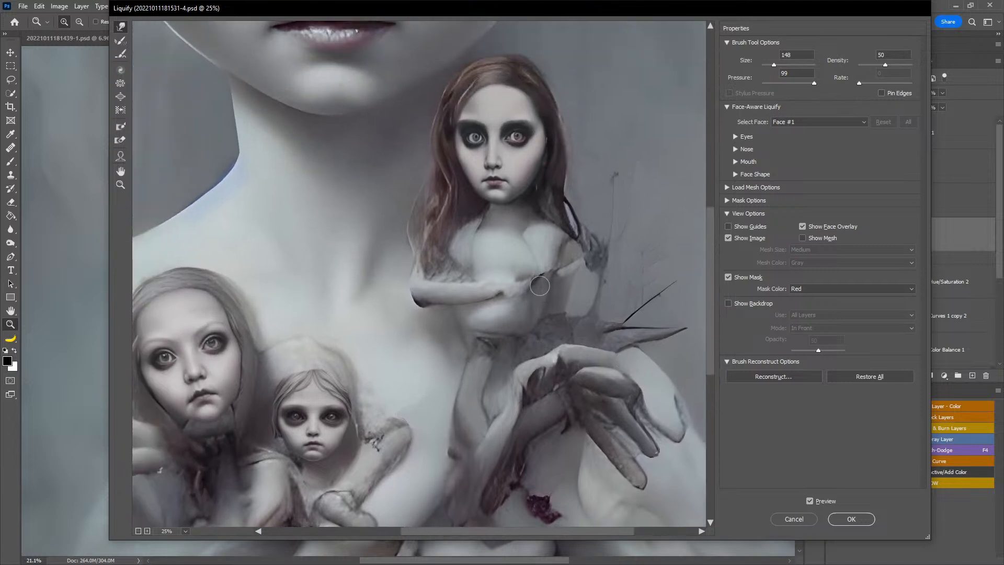
mouse_move(495, 291)
mouse_down()
mouse_move(568, 272)
mouse_move(544, 275)
mouse_move(538, 256)
mouse_move(557, 343)
mouse_up()
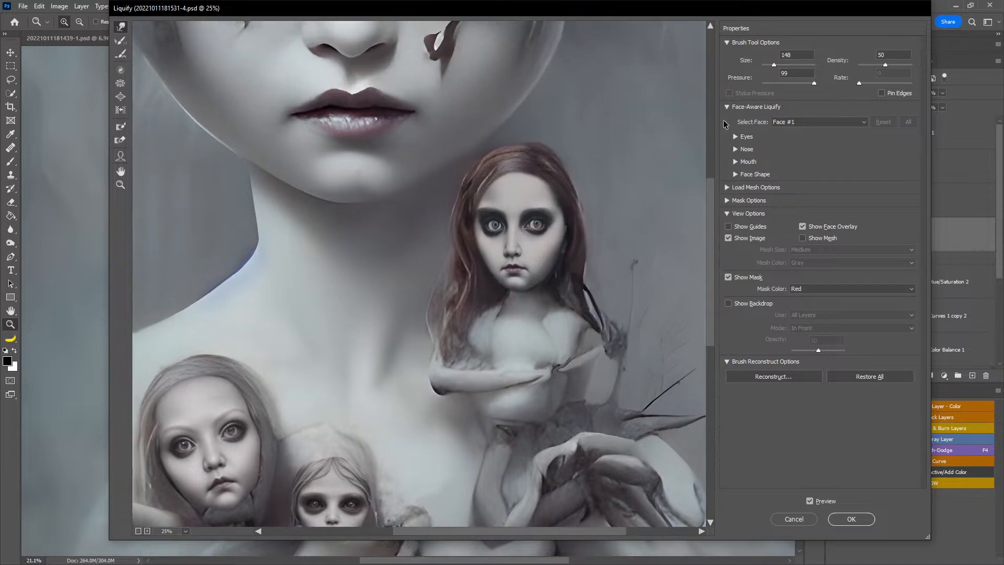
- Reshape the red-haired doll's head and hair outline with the Forward Warp brush at size 586 and pressure 16
alt+right_click(514, 265)
scroll(516, 265, down, 3)
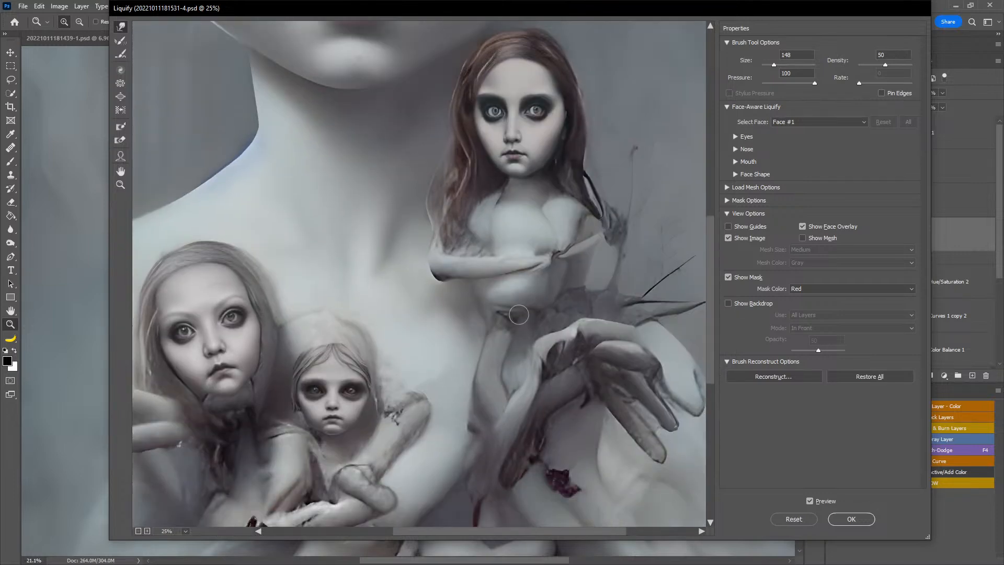
alt+right_click(543, 240)
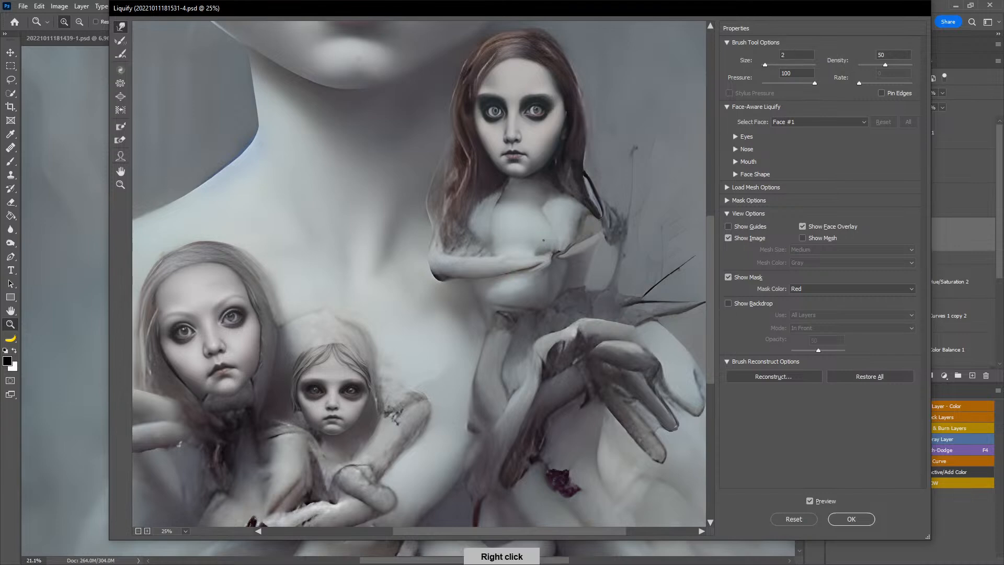
alt+right_click(528, 215)
scroll(497, 422, down, 4)
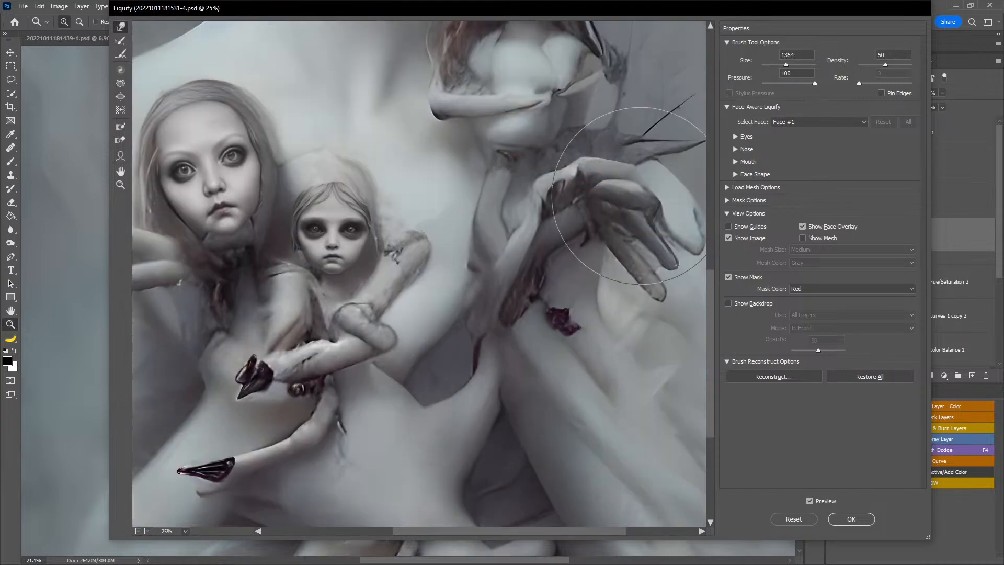
scroll(712, 208, up, 4)
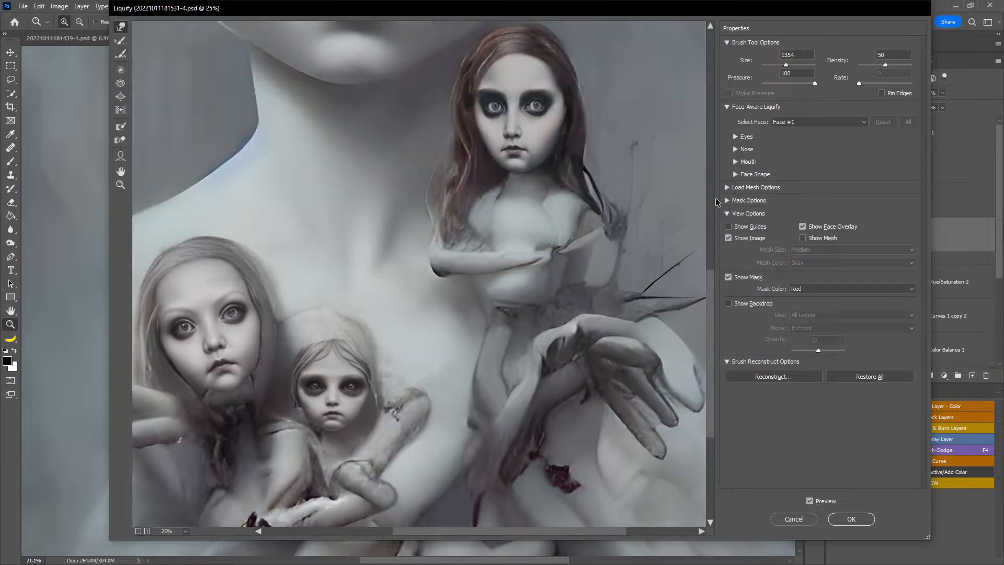
scroll(716, 207, up, 2)
drag(815, 85, 770, 86)
alt+right_click(590, 162)
mouse_move(589, 162)
mouse_down()
mouse_move(547, 162)
mouse_move(583, 151)
mouse_move(586, 181)
mouse_up()
mouse_move(577, 219)
mouse_down()
mouse_move(591, 183)
mouse_move(551, 170)
mouse_up()
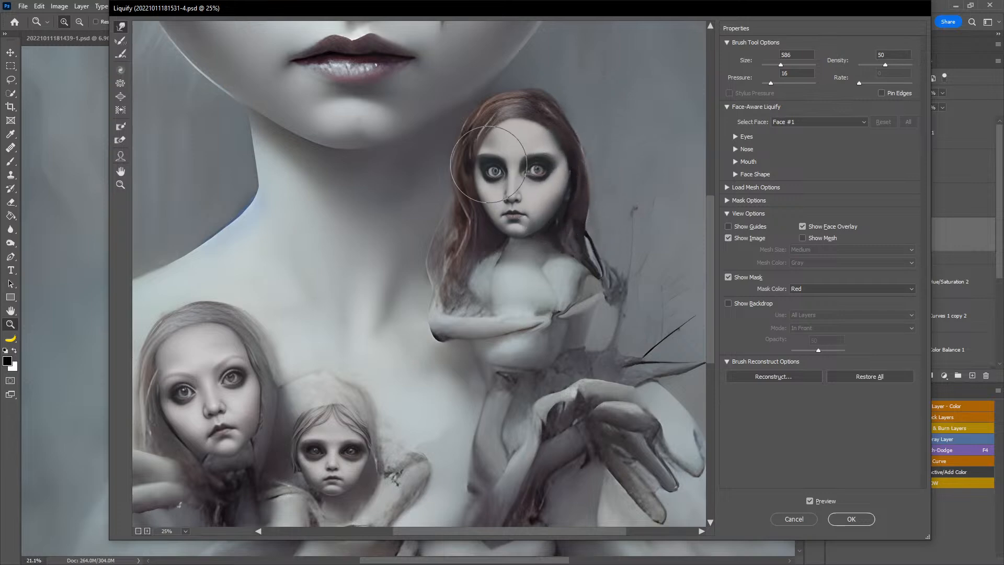
drag(447, 227, 421, 281)
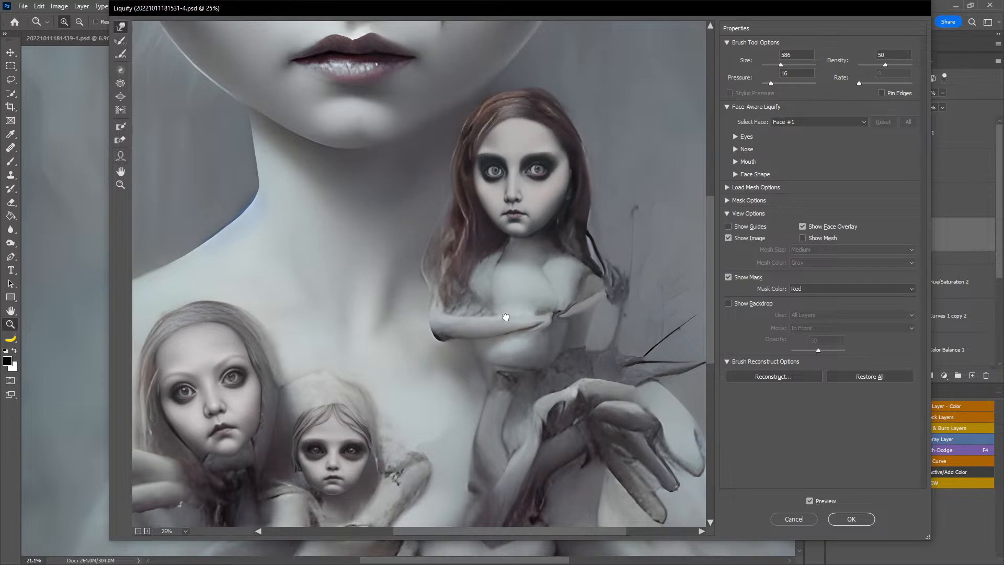
- Subtly warp the contours of the large grey-haired doll's head with the same soft brush
drag(493, 318, 580, 311)
drag(549, 359, 598, 290)
mouse_move(546, 345)
mouse_down()
mouse_move(590, 322)
mouse_move(551, 374)
mouse_up()
drag(617, 219, 542, 417)
mouse_move(544, 243)
mouse_down()
mouse_move(549, 338)
mouse_move(518, 338)
mouse_move(575, 204)
mouse_up()
drag(473, 408, 568, 202)
drag(509, 297, 513, 279)
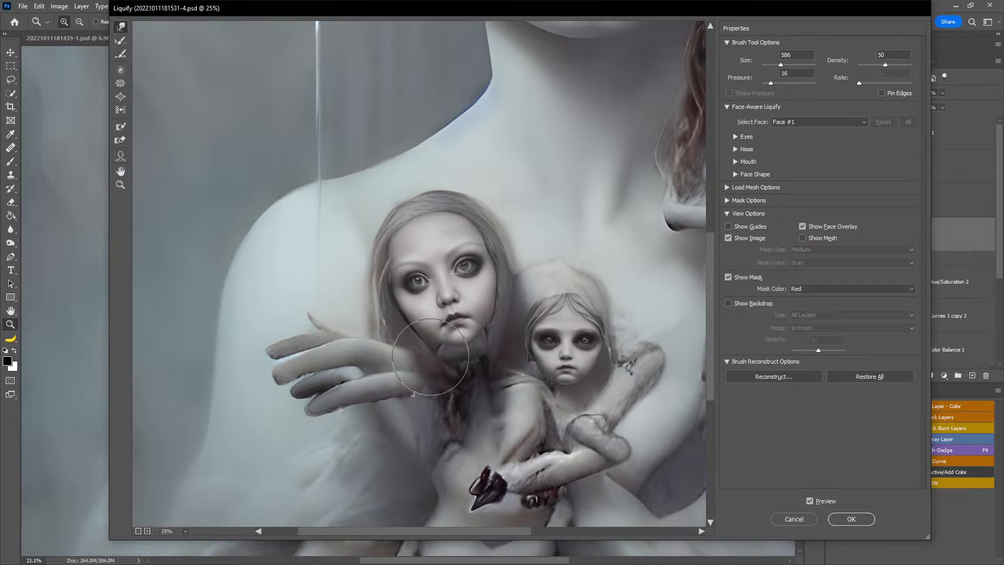
drag(516, 411, 434, 354)
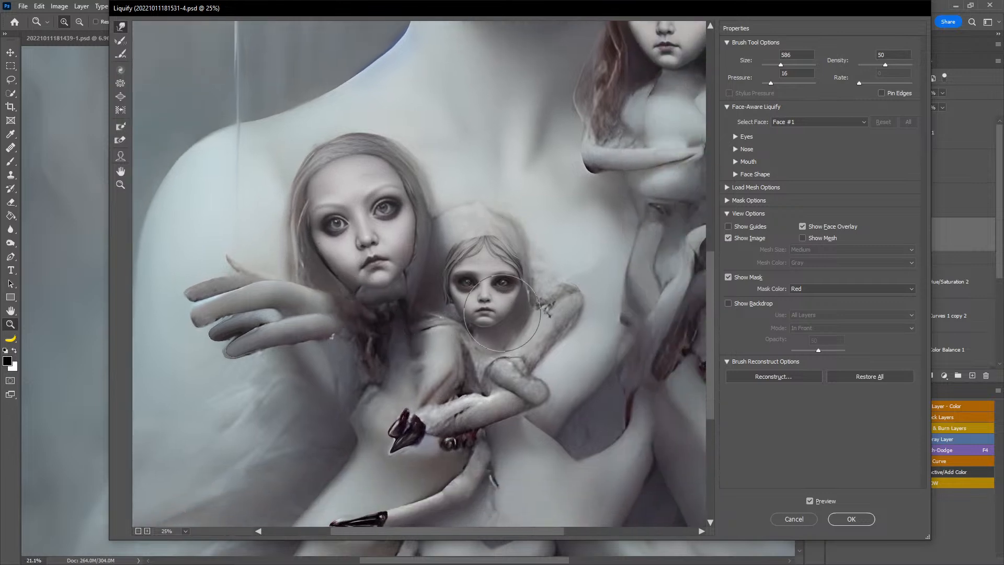
- Reshape the smallest doll's hair and head with a brush size of 426 and apply the Liquify changes
alt+right_click(487, 247)
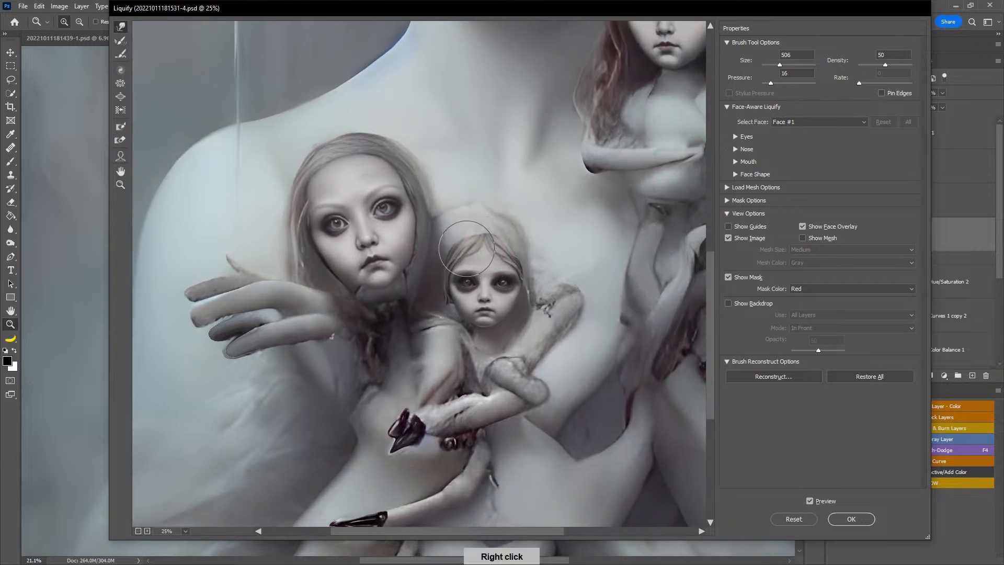
drag(488, 246, 488, 228)
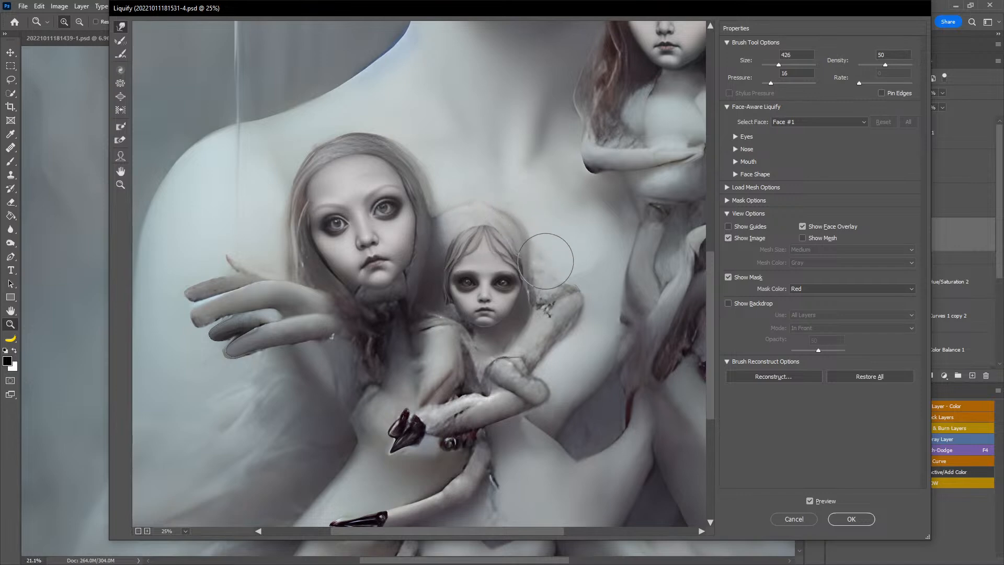
drag(549, 352, 547, 231)
drag(504, 333, 489, 287)
click(852, 519)
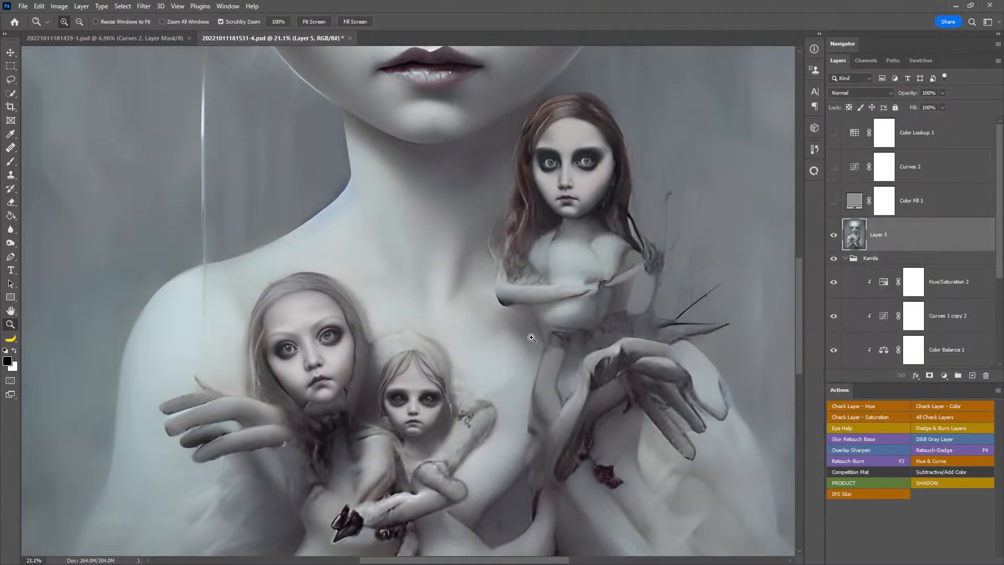
- Lasso the portrait's clear iris with the dark pupil, copy it to a new layer and place it over the opposite eye
drag(534, 346, 419, 390)
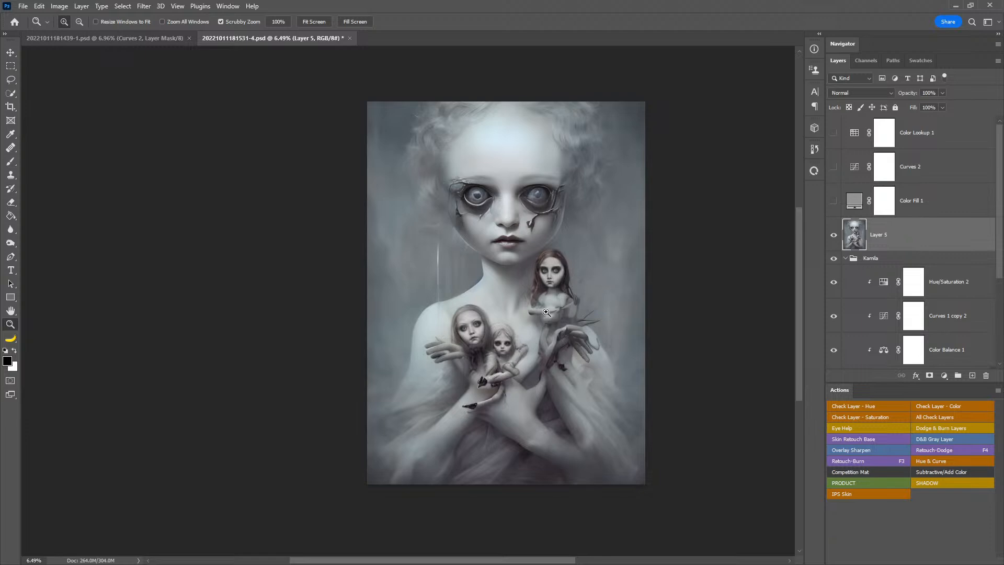
drag(523, 192, 598, 225)
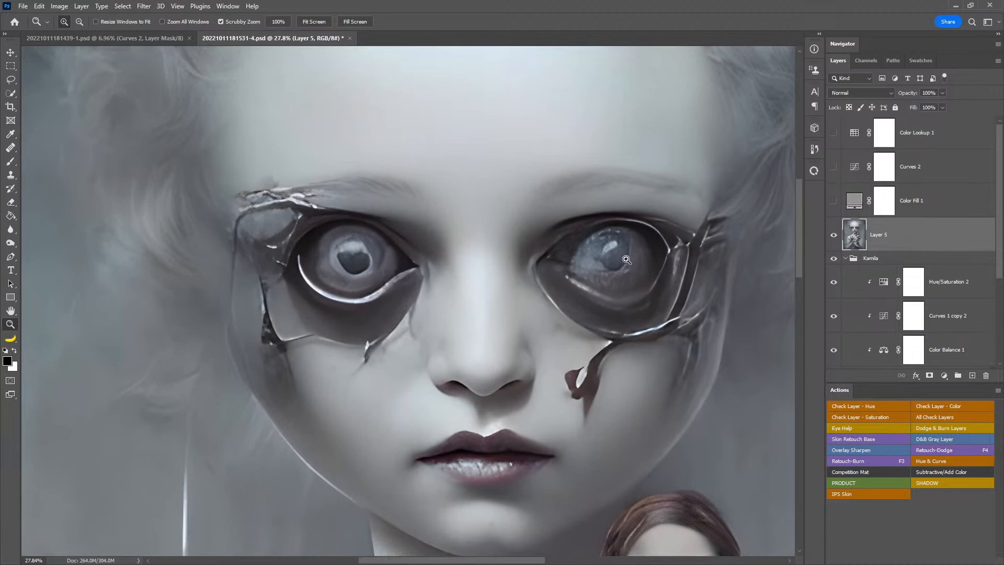
click(15, 81)
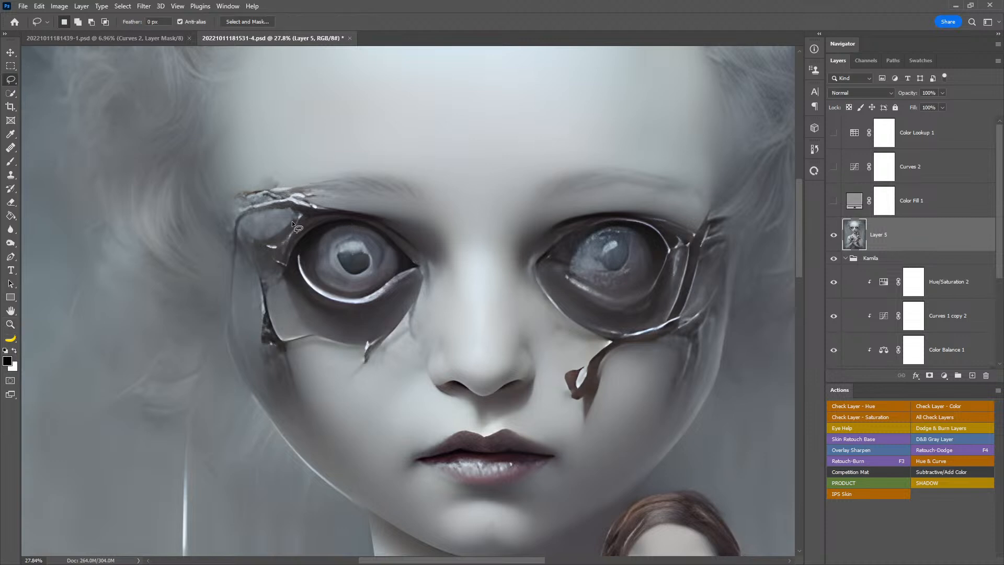
key(ctrl+j)
key(v)
drag(431, 272, 684, 272)
- Set the copied iris layer's blend mode to Darken and compare the eye with the layer off and on
click(855, 93)
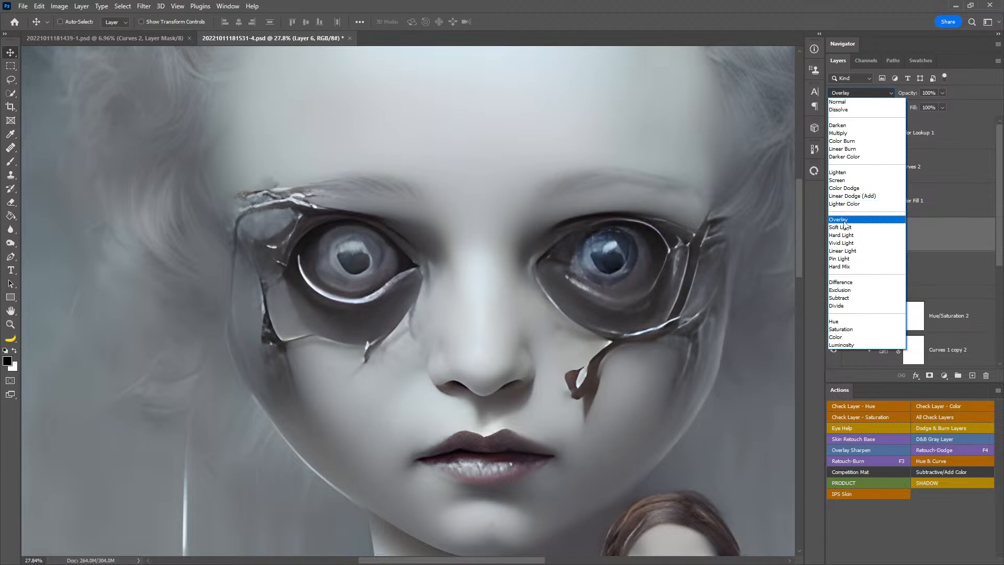
click(847, 126)
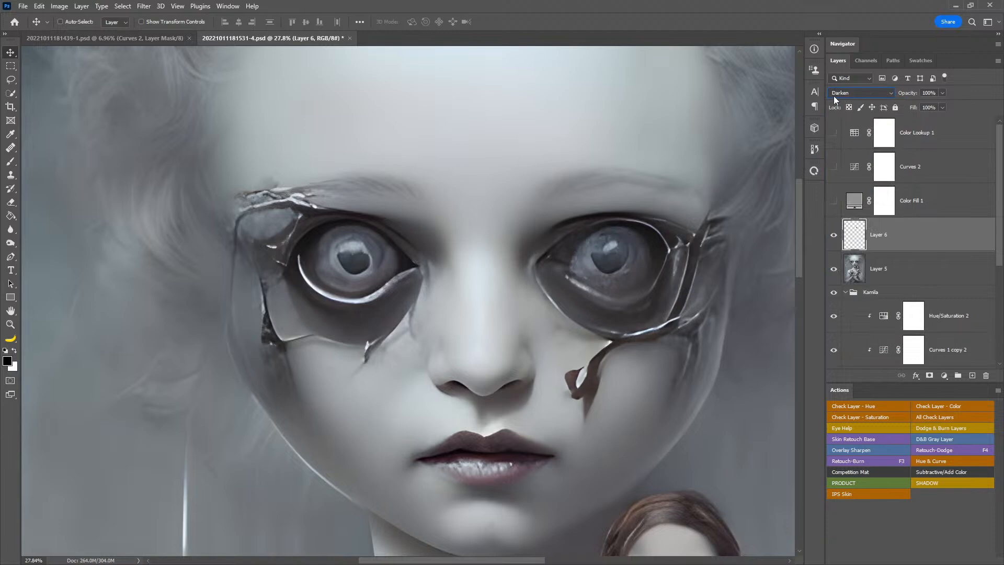
click(833, 235)
click(834, 236)
scroll(570, 335, down, 5)
drag(590, 339, 580, 348)
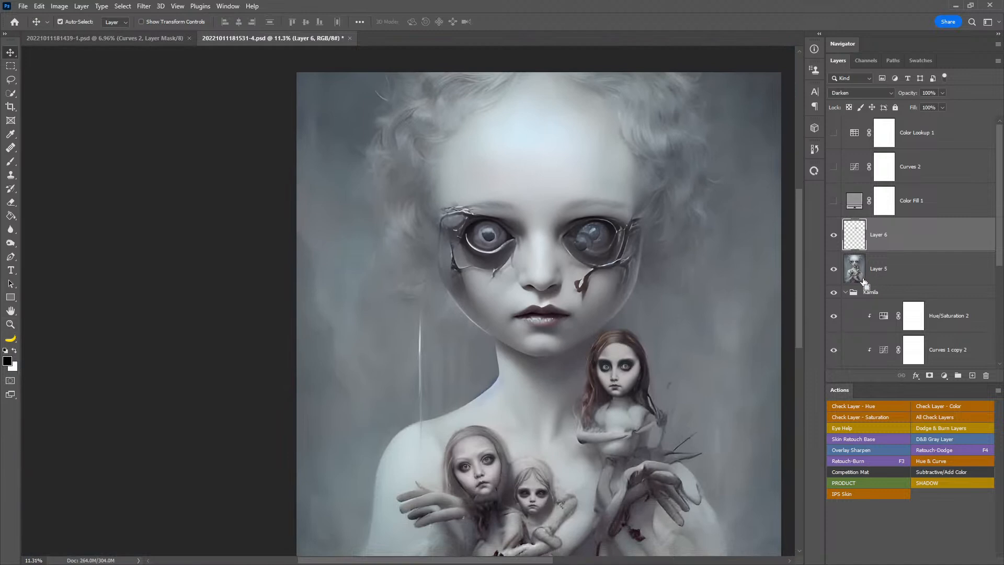
- Merge the copied iris layer with Layer 5 into a single layer
ctrl+click(892, 279)
key(ctrl+e)
drag(617, 347, 609, 278)
key(z)
drag(624, 349, 596, 349)
drag(608, 351, 724, 290)
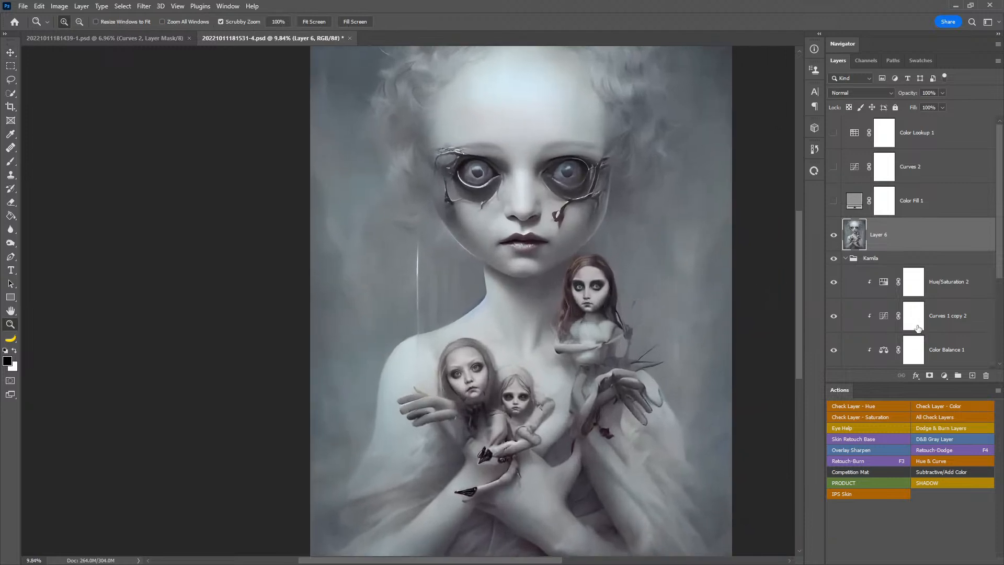
- Set the Highlights yellow-blue value of the Color Balance 1 adjustment in the Kamila group to -48
double_click(883, 351)
click(328, 203)
click(274, 230)
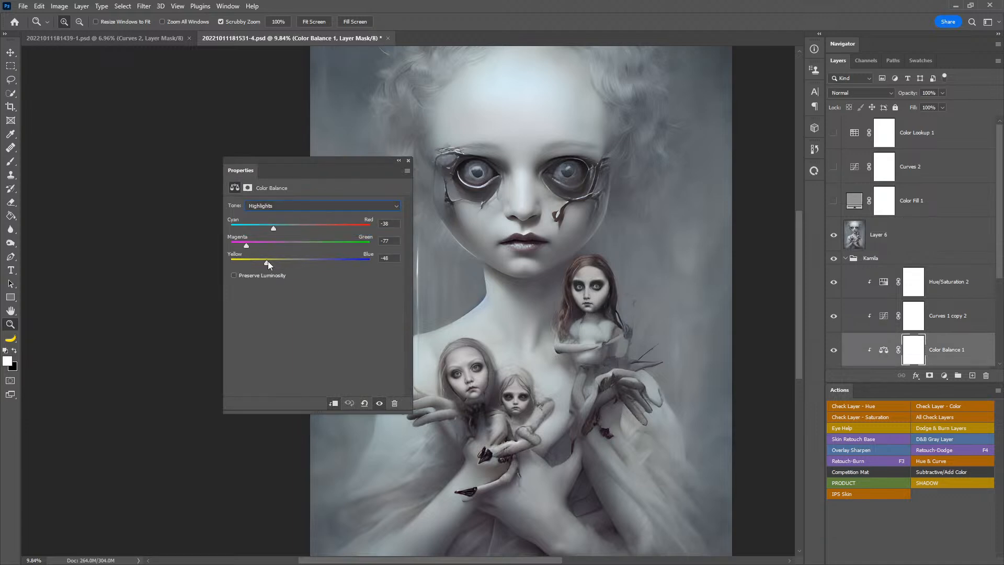
drag(275, 258, 267, 261)
click(855, 239)
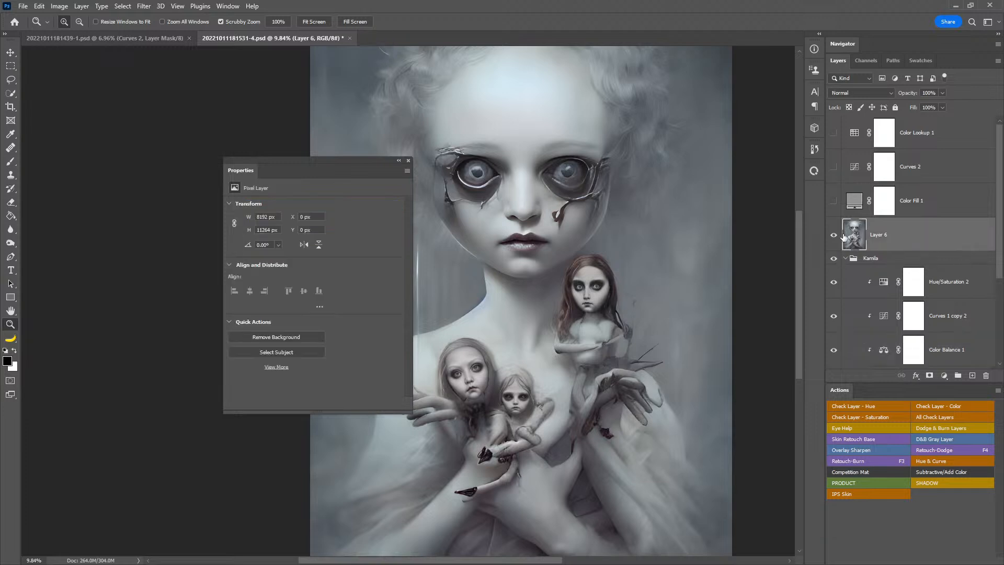
click(409, 160)
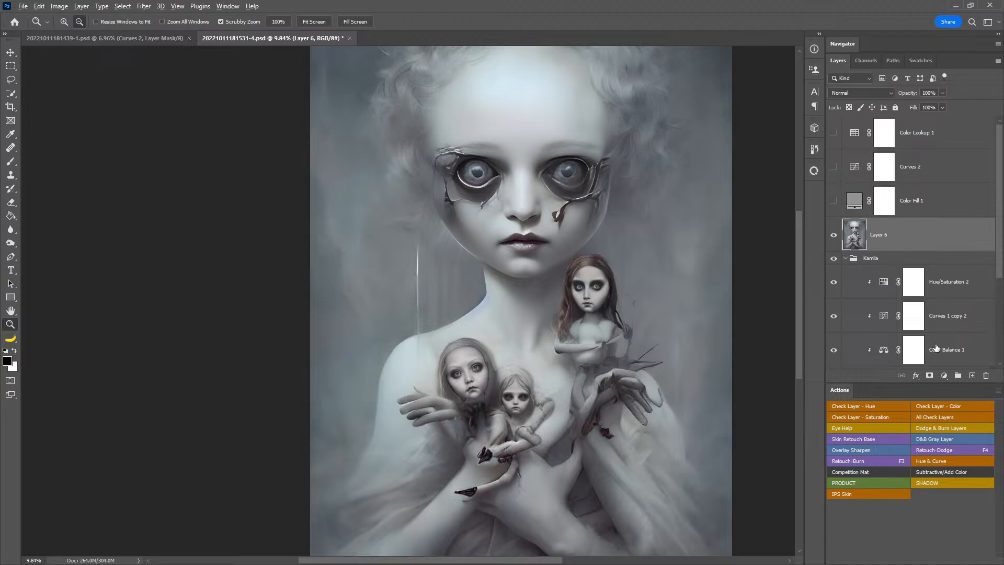
- Check the portrait's color with the Color Fill 1 and Curves 2 layers turned on, and delete both check layers
mouse_move(996, 273)
mouse_down()
mouse_move(996, 301)
mouse_move(995, 293)
mouse_up()
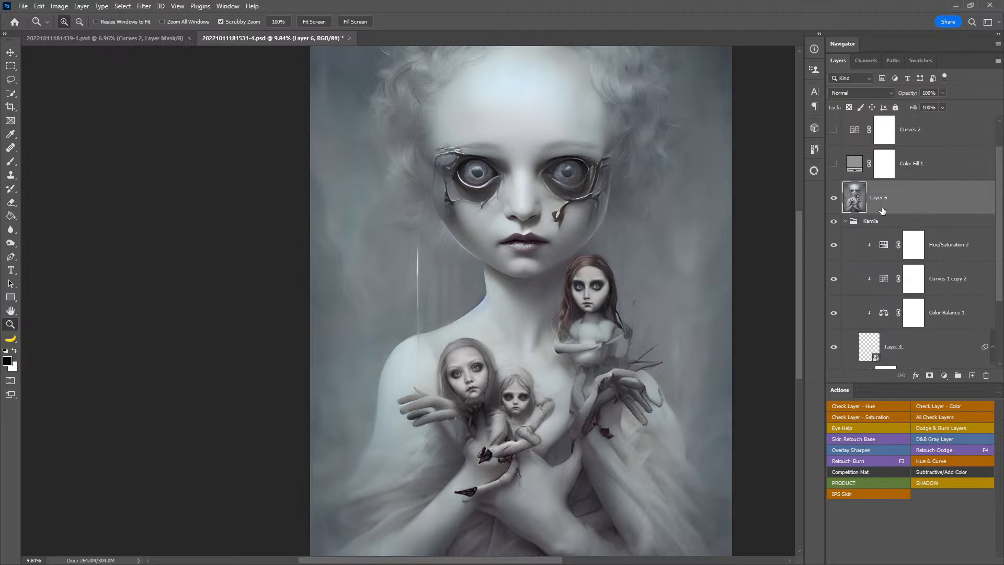
double_click(12, 310)
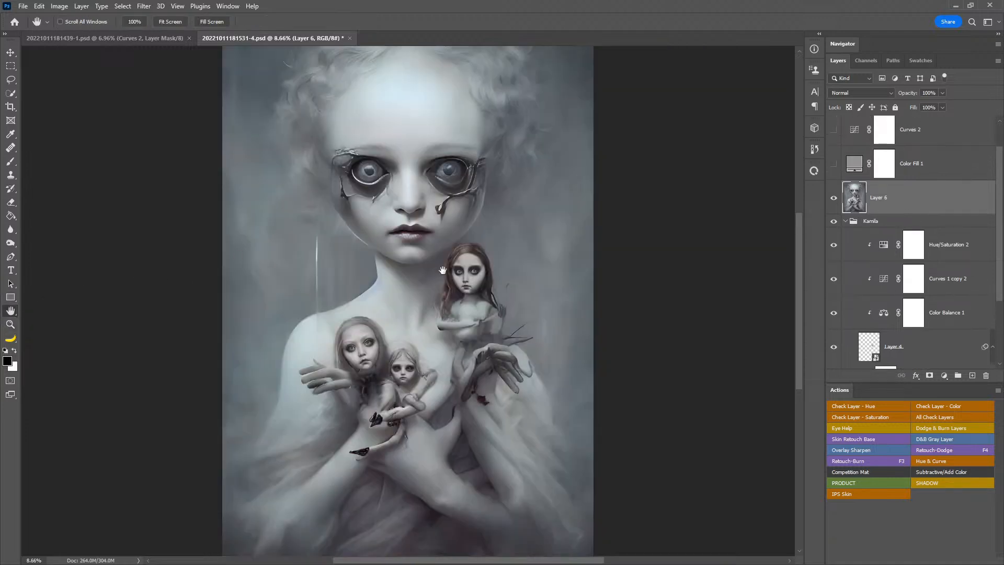
drag(833, 129, 833, 165)
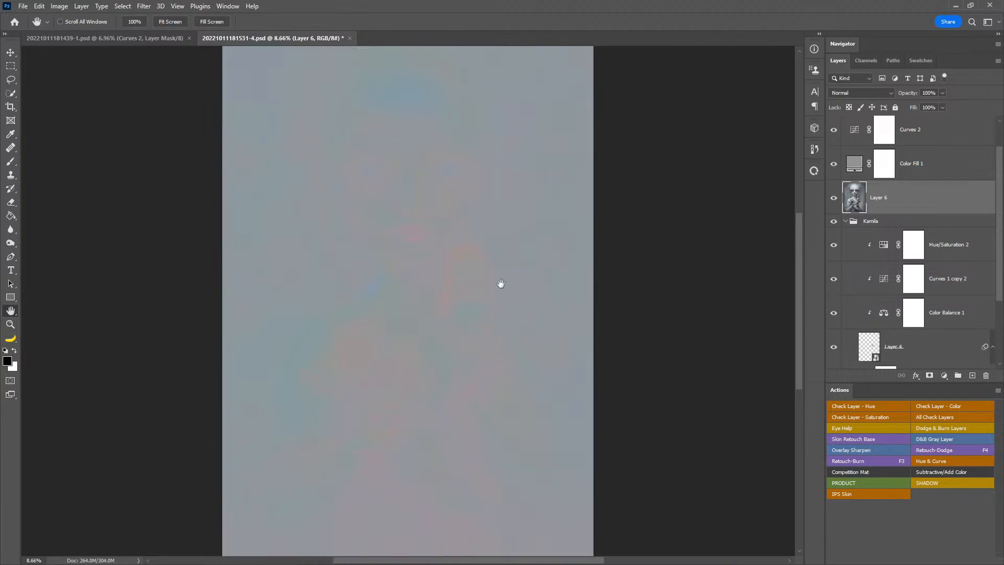
click(944, 171)
click(924, 144)
drag(957, 128, 986, 375)
drag(959, 140, 985, 376)
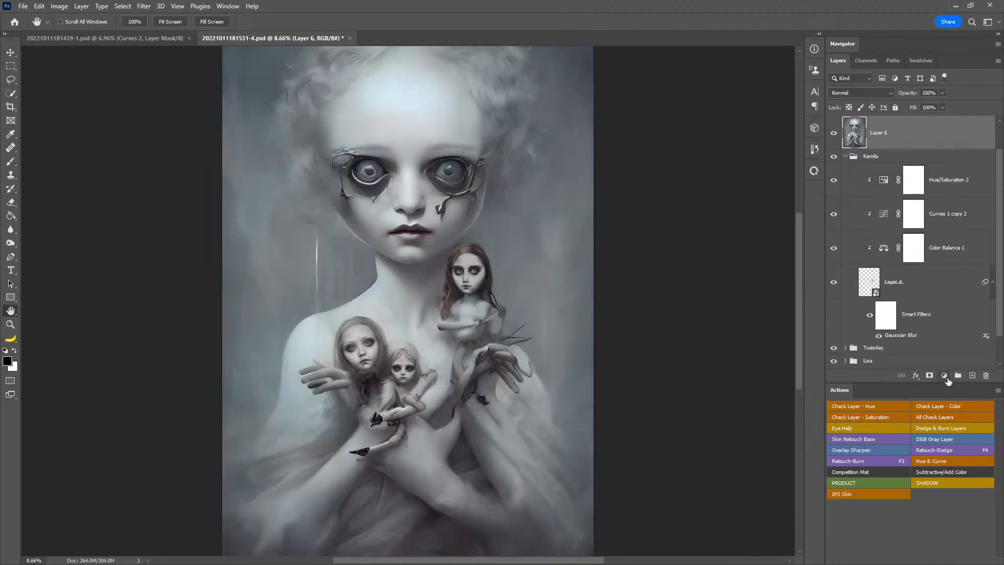
- View the whole portrait and save the document
key(z)
drag(502, 294, 570, 302)
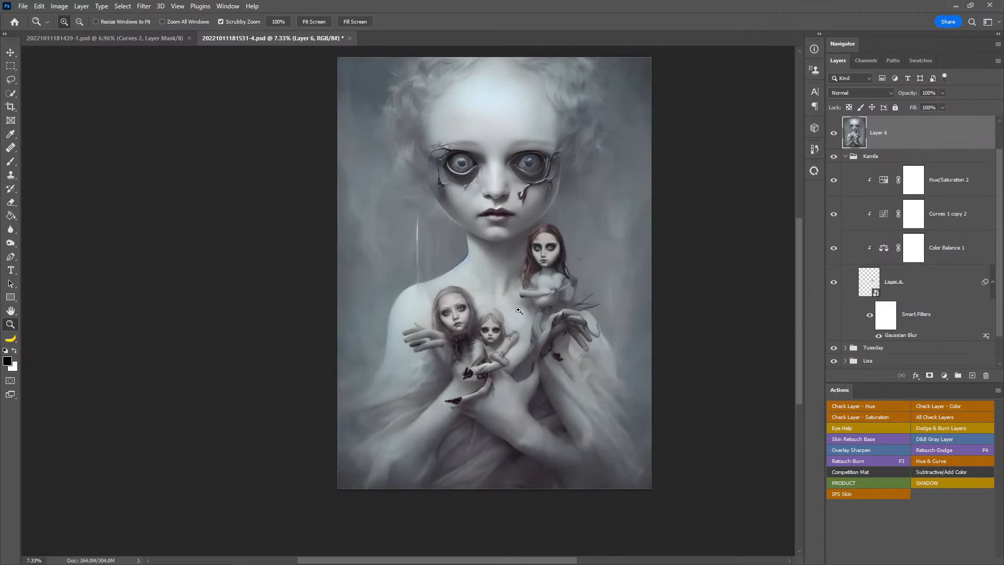
drag(574, 254, 577, 264)
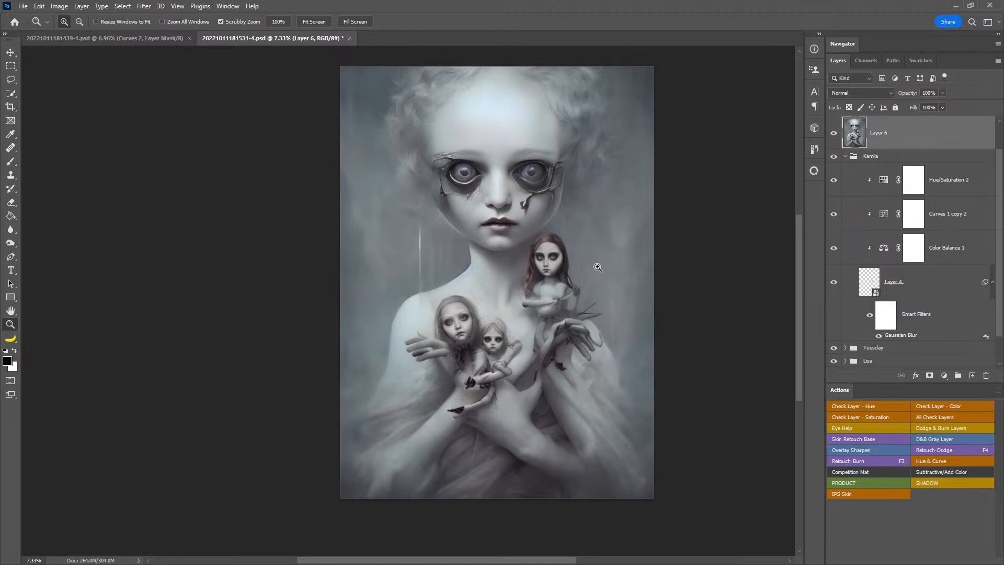
key(ctrl+s)
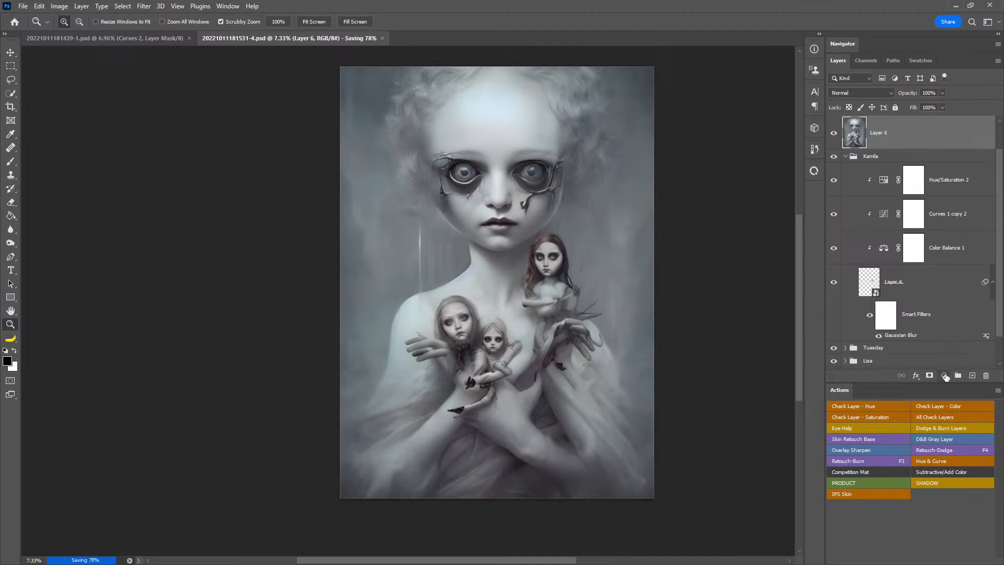
- Switch to Bridge and open the Textures folder in YouTube Professionals
key(alt+Tab)
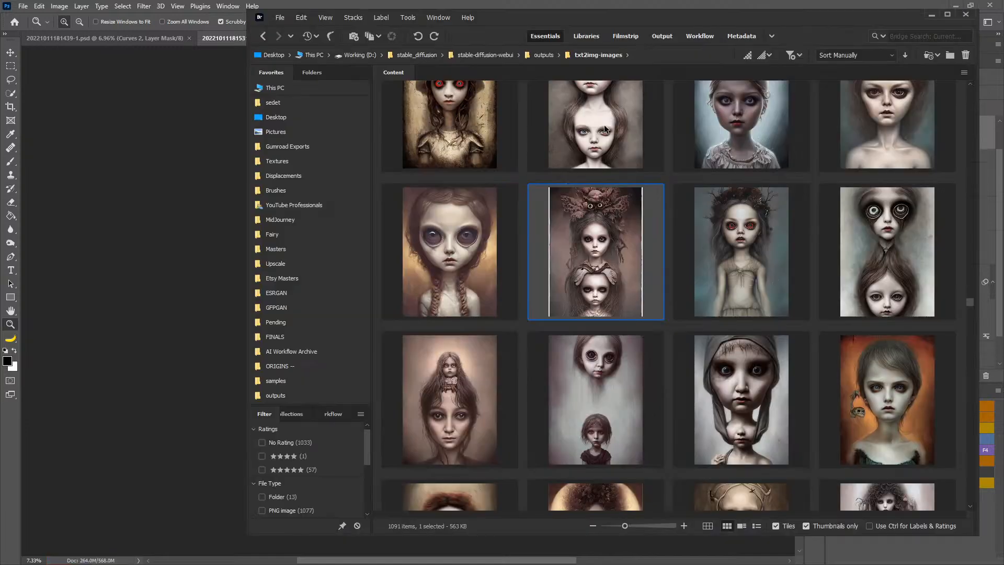
click(282, 205)
click(743, 166)
double_click(743, 166)
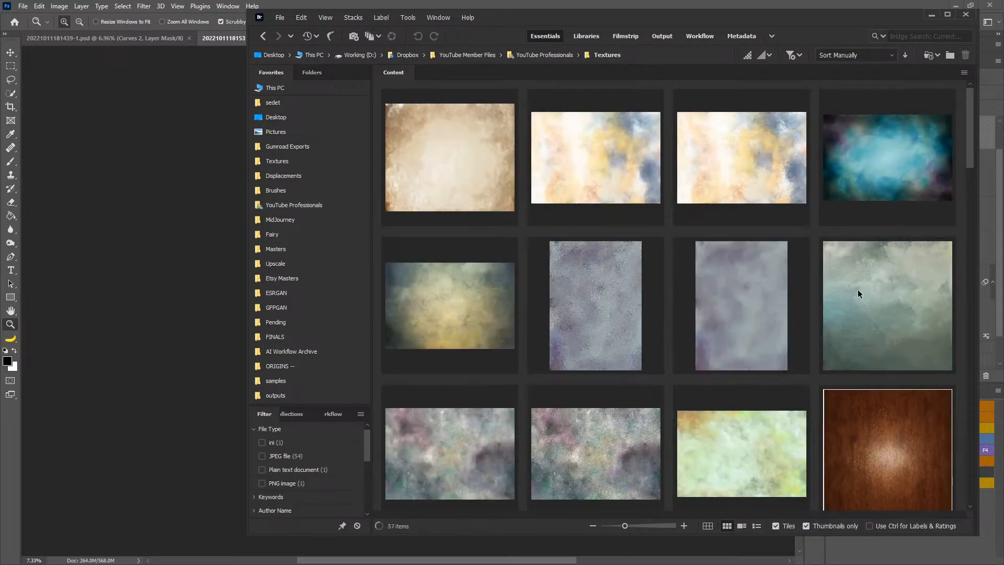
- Find the soft galactic cloud texture with the bright center and place it into the portrait document above Layer 6
scroll(740, 309, down, 2)
scroll(714, 307, down, 2)
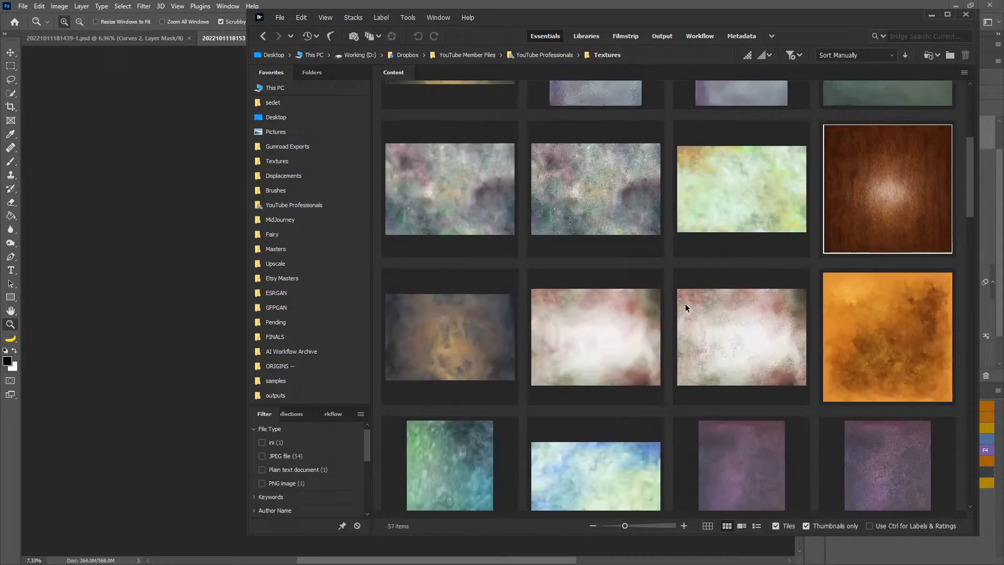
scroll(667, 316, down, 2)
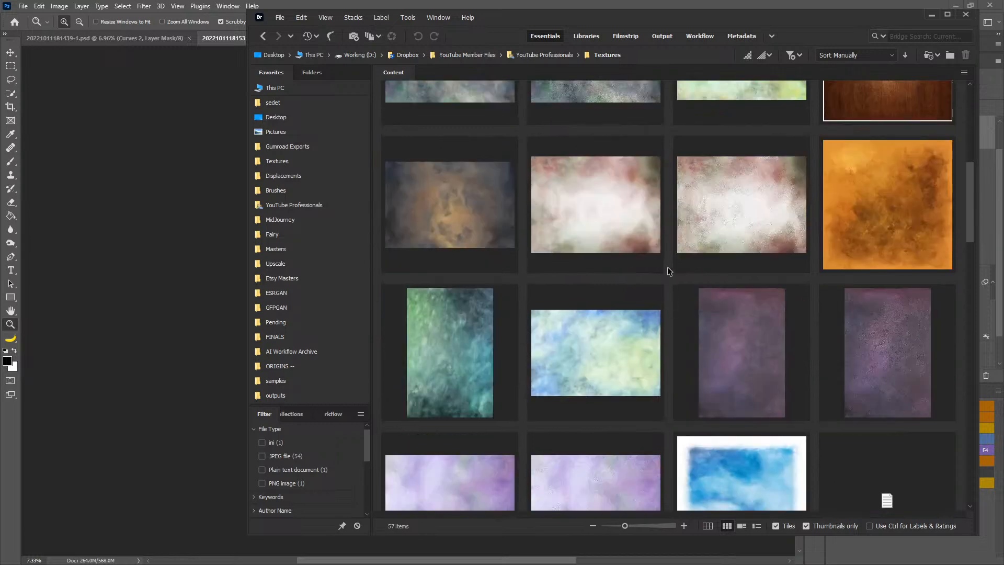
scroll(669, 271, down, 6)
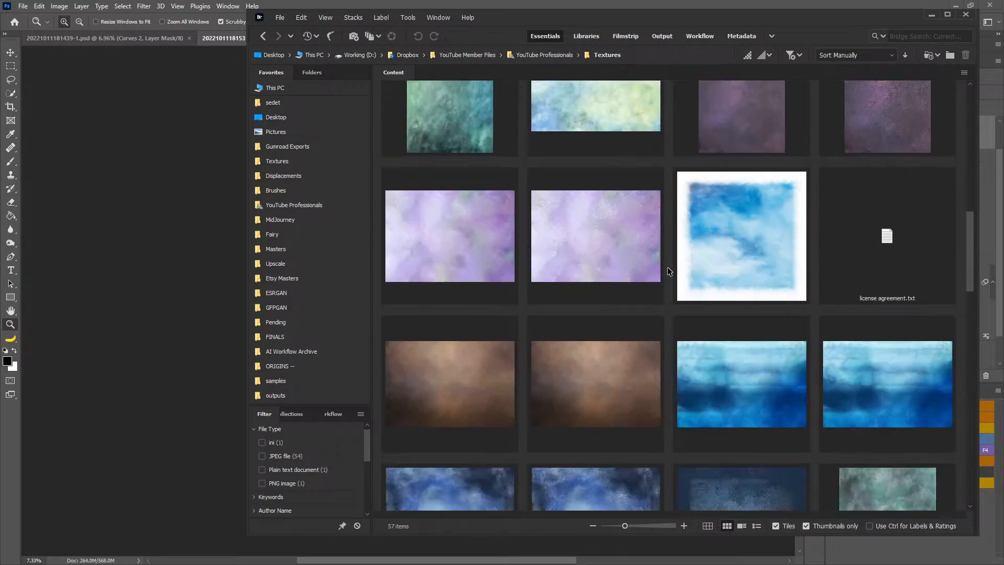
scroll(669, 271, down, 4)
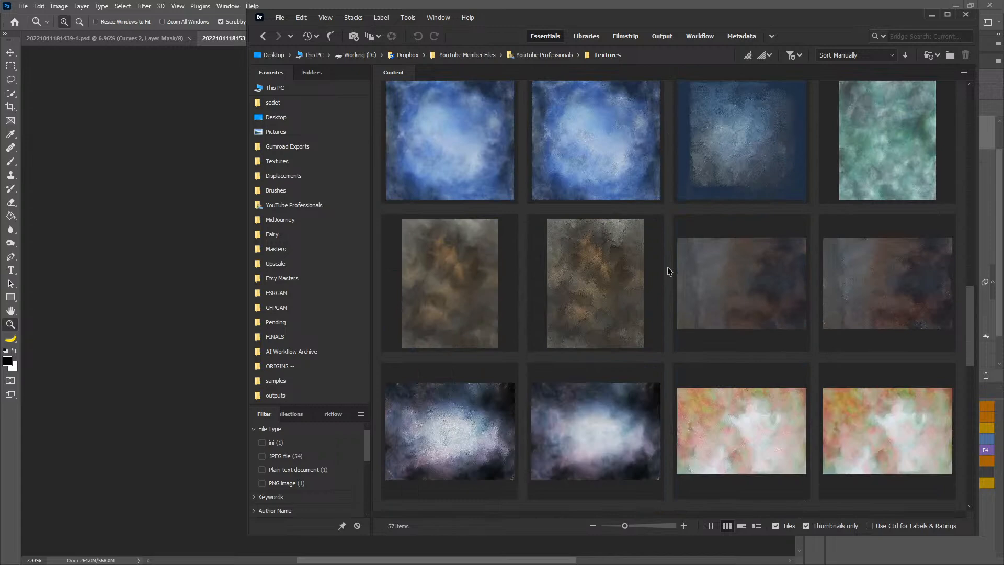
drag(598, 432, 507, 346)
- Rotate the placed galactic texture -90°, stretch it over the full canvas and set its blend mode to Overlay
drag(524, 257, 500, 179)
drag(537, 218, 369, 117)
drag(437, 236, 654, 498)
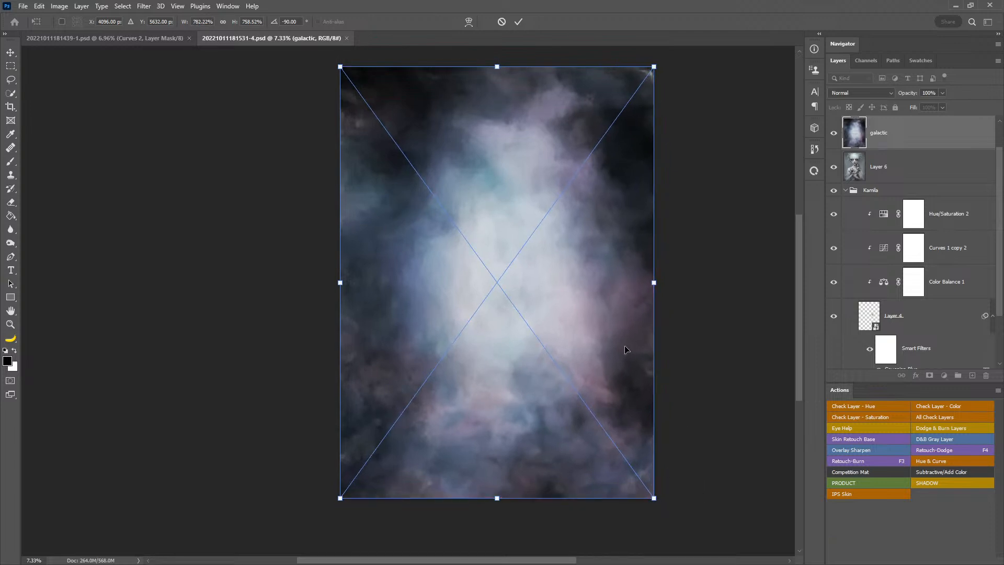
drag(340, 67, 340, 66)
key(Return)
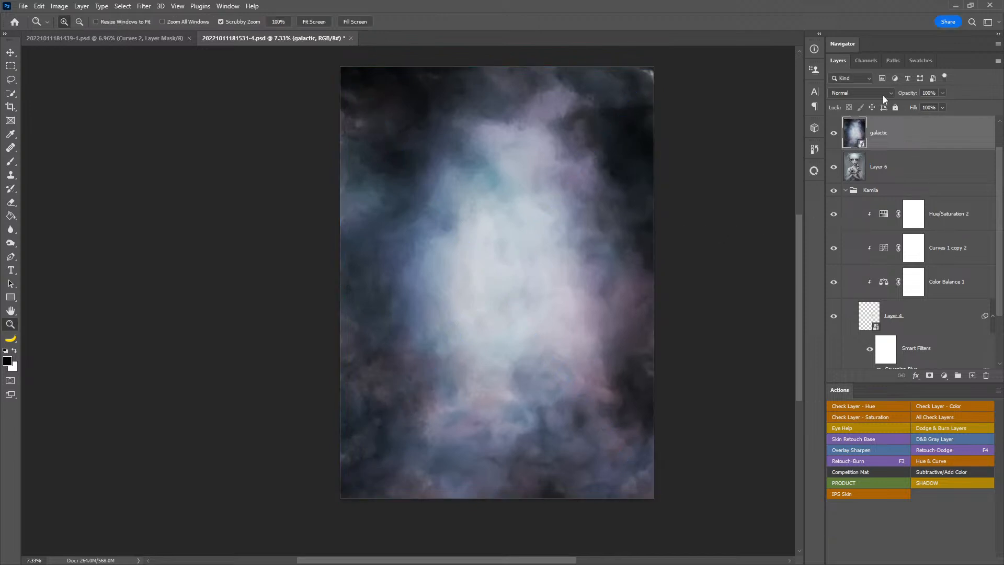
click(883, 95)
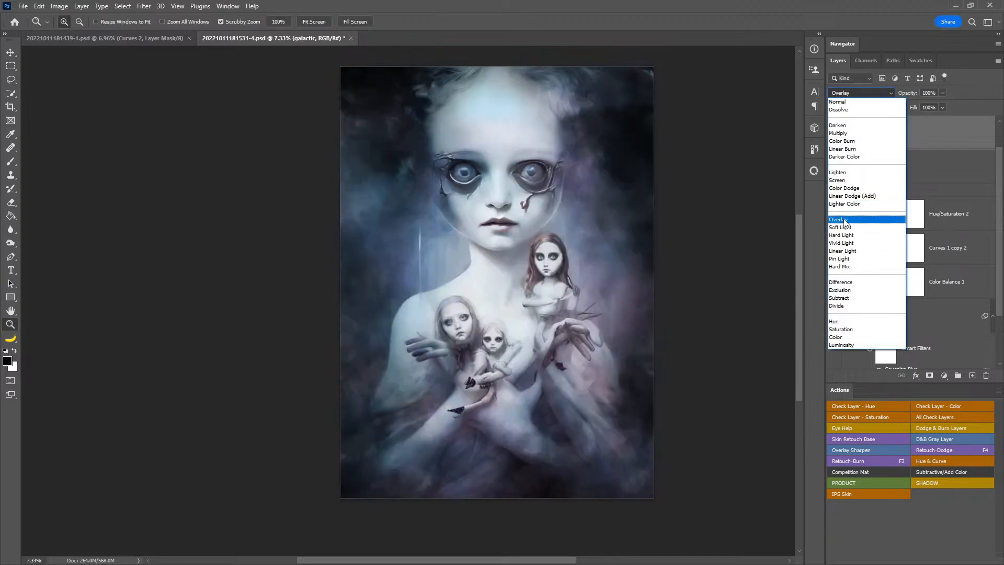
click(842, 219)
- Hide the galactic texture and select the subject of the portrait on Layer 6
click(851, 170)
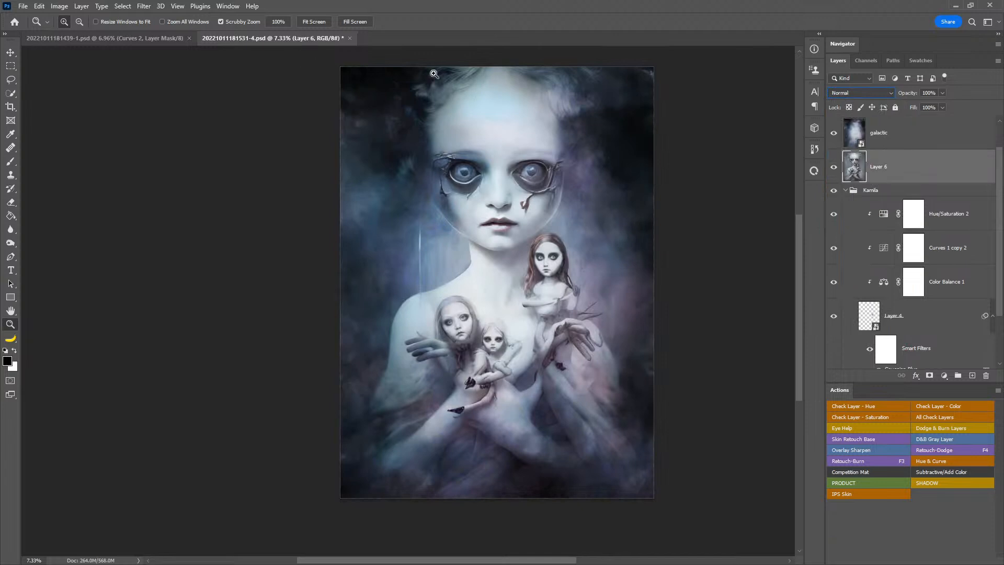
click(833, 133)
click(130, 7)
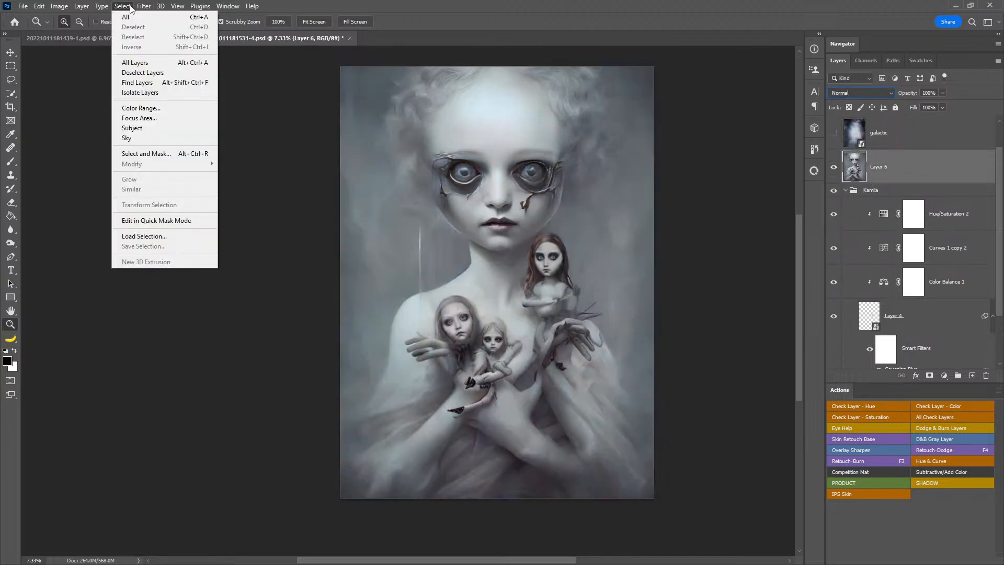
click(163, 129)
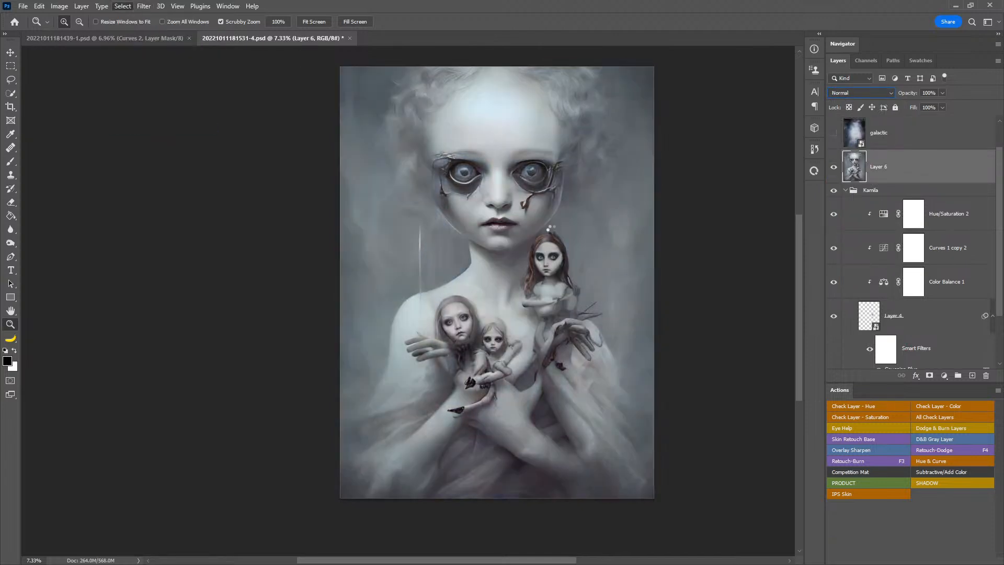
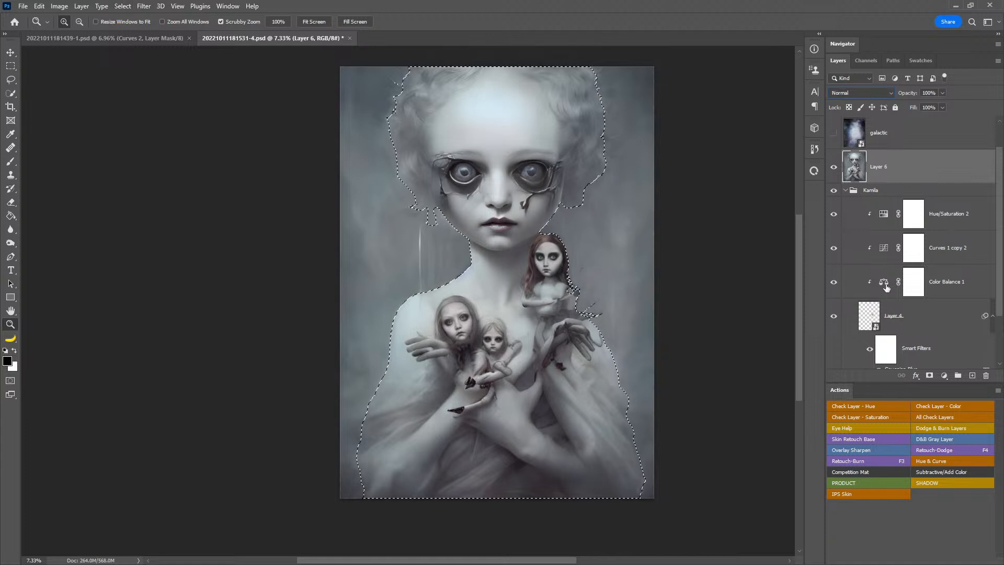
- Show the galactic layer again, mask the selected subject out of it and set its blend mode to Soft Light
click(883, 133)
click(834, 133)
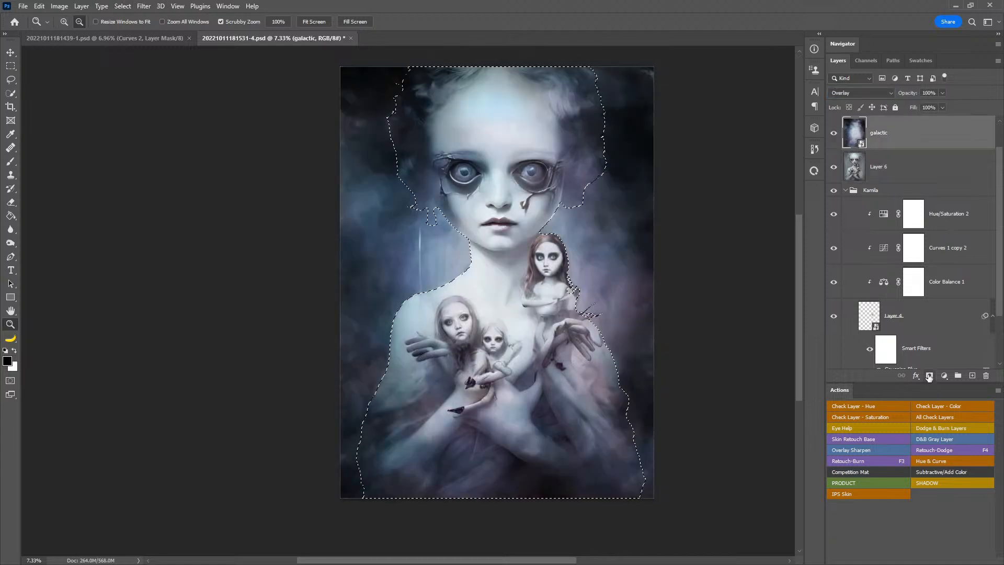
click(929, 376)
click(877, 93)
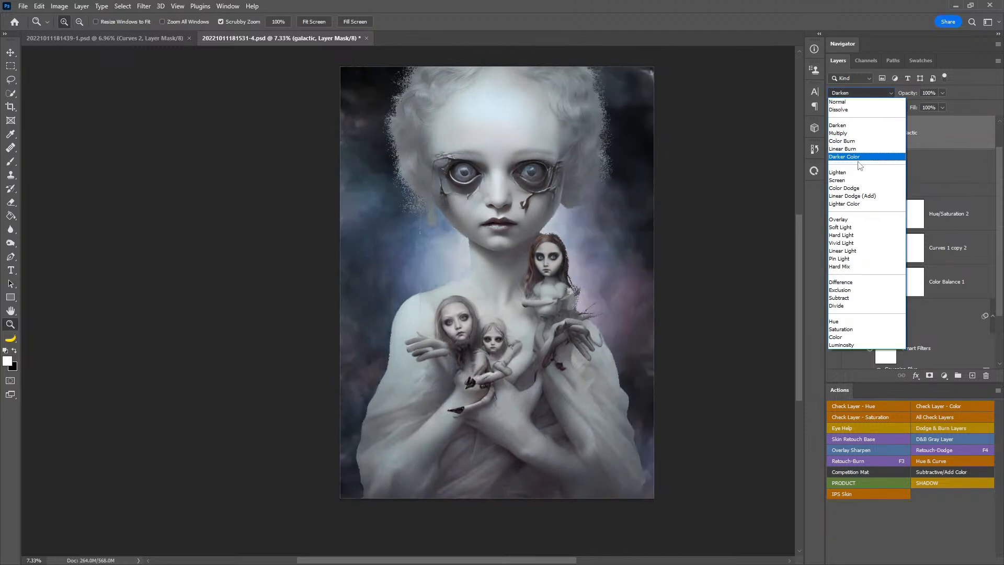
click(845, 230)
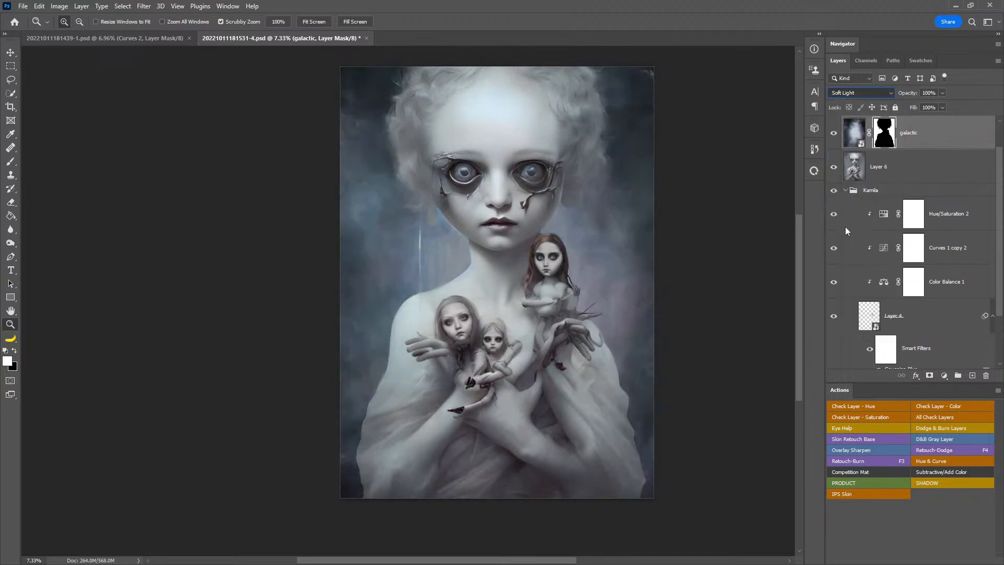
- Try a gray #919191 Solid Color fill layer in Color blend mode, clipped to the galactic layer
click(944, 376)
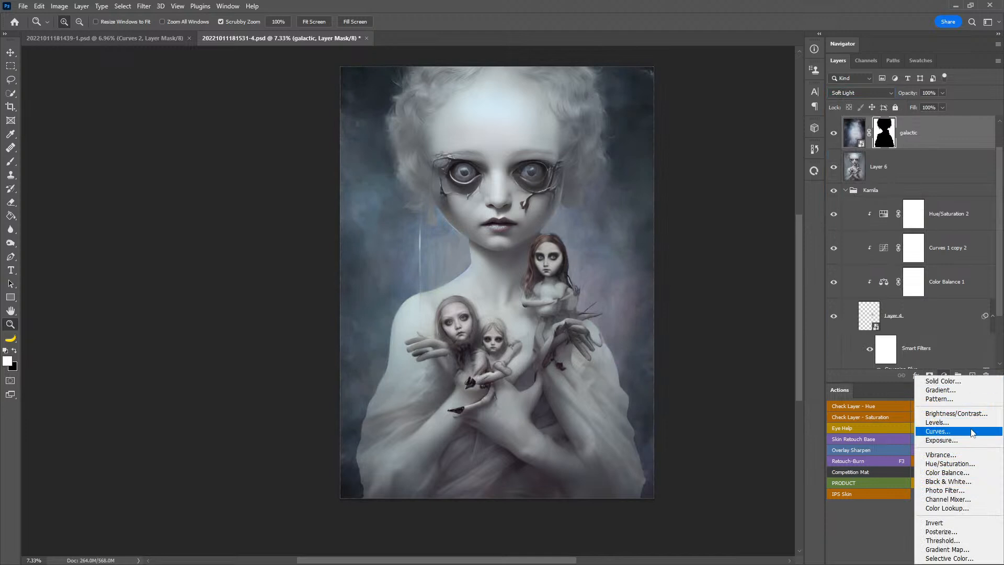
click(941, 381)
drag(601, 295, 523, 289)
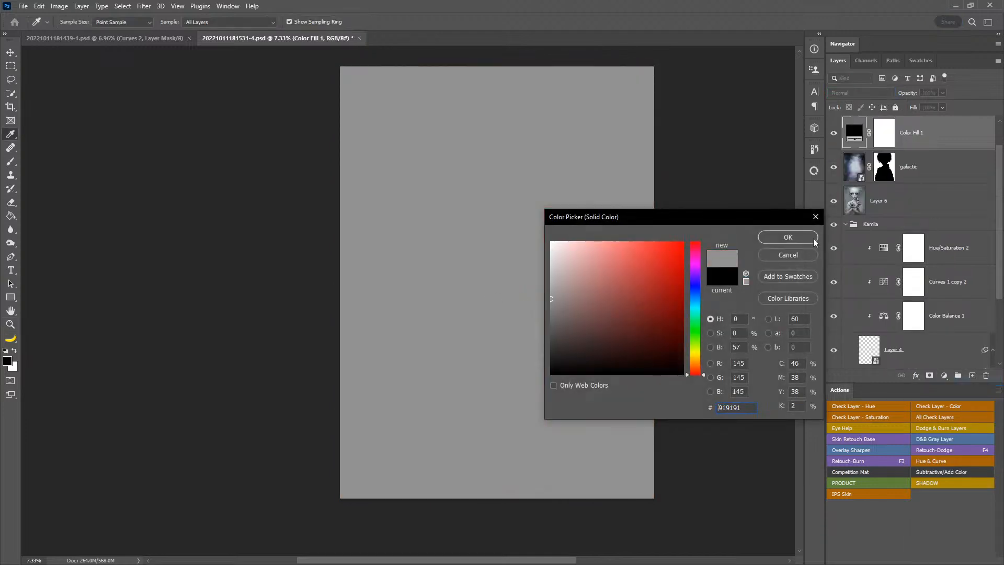
click(813, 242)
click(876, 92)
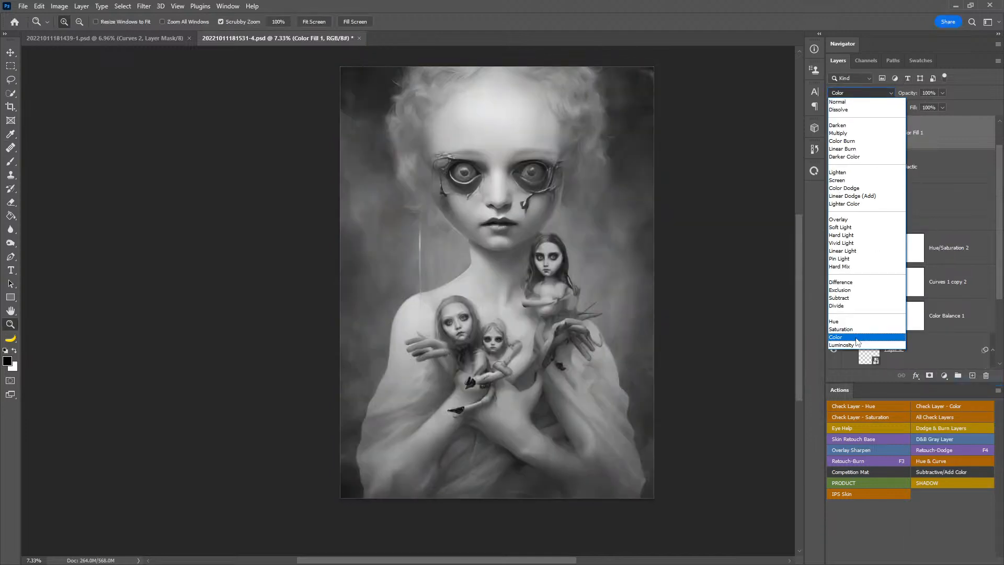
click(857, 343)
alt+click(933, 148)
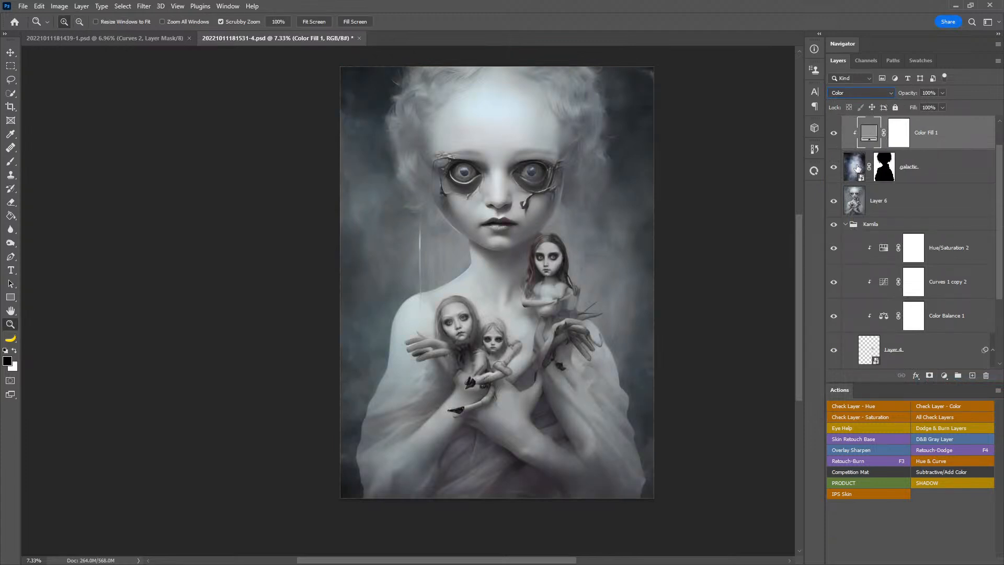
- Compare the background with the clipped Color Fill 1 layer on and off, and delete that layer
drag(909, 95, 970, 100)
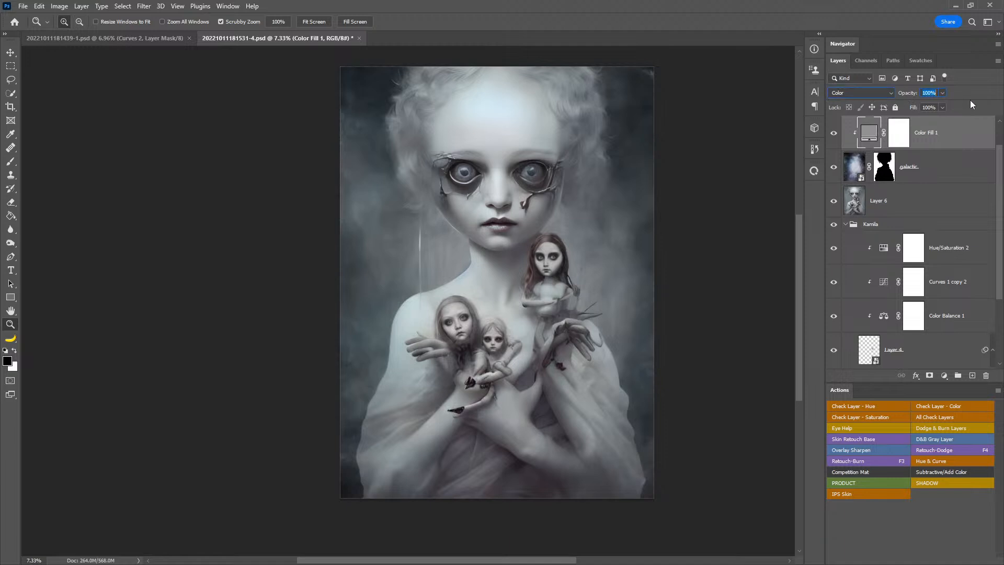
click(834, 135)
click(834, 135)
drag(956, 133, 982, 376)
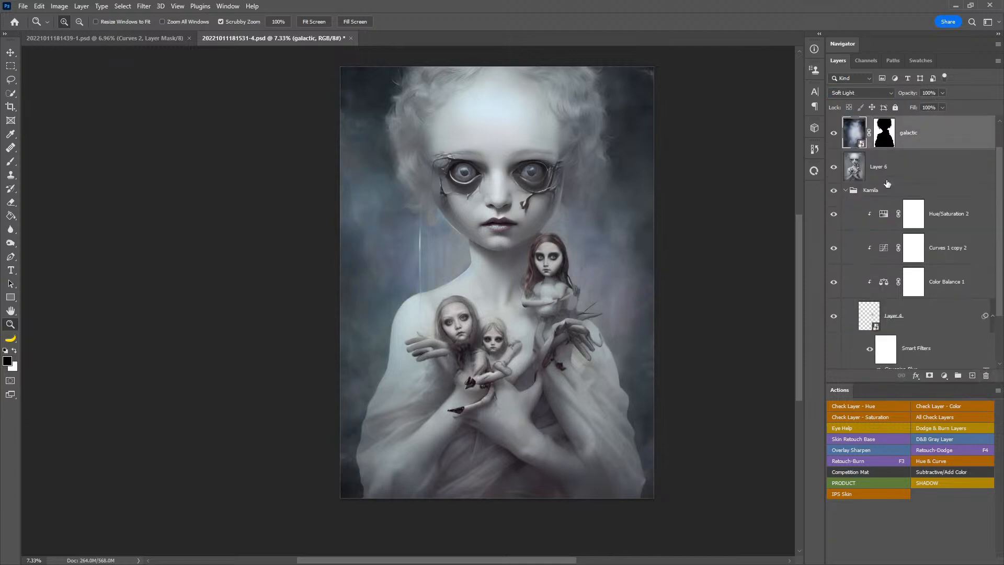
- Add a Hue/Saturation adjustment clipped to the galactic layer with Hue +180 and Saturation -96
click(943, 375)
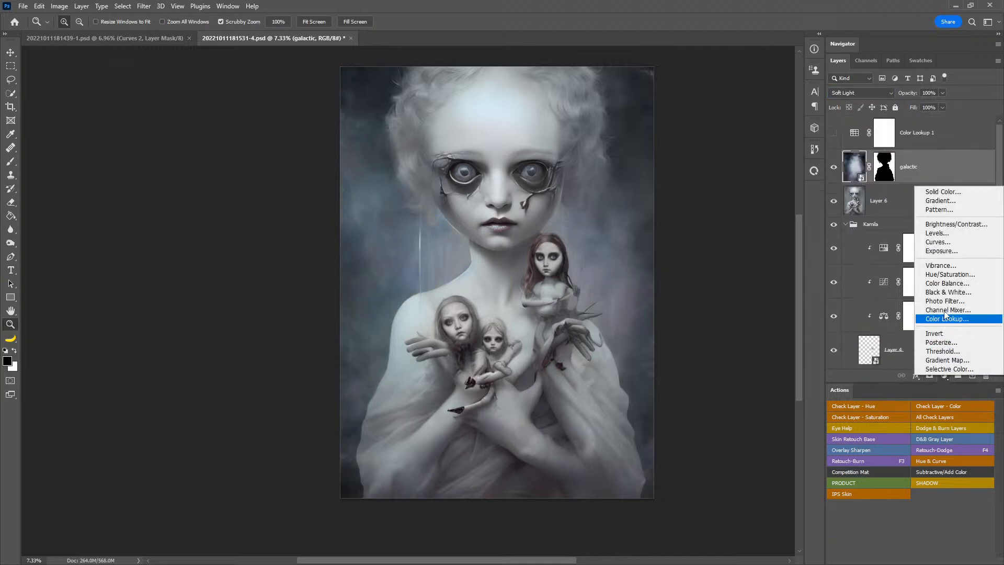
click(949, 274)
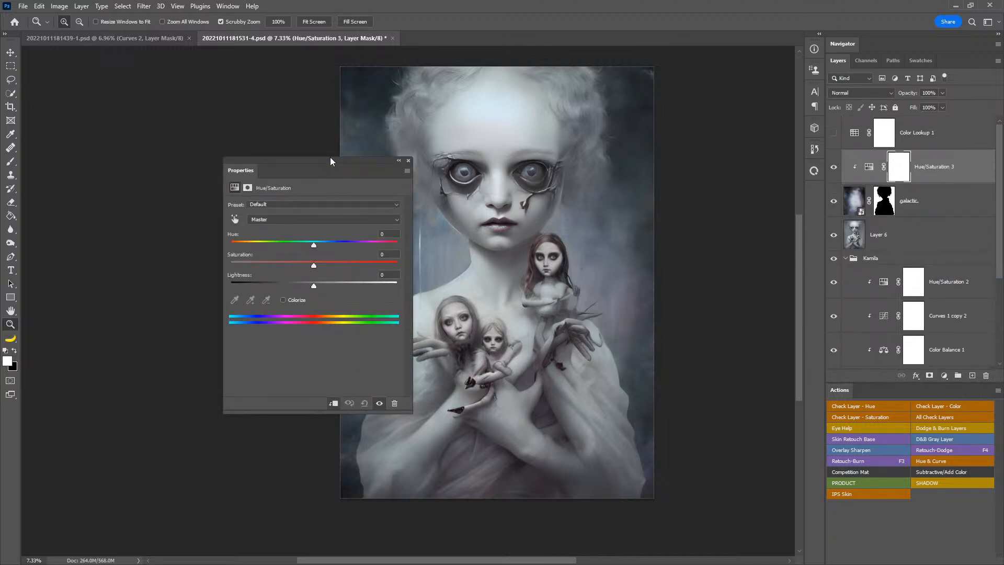
drag(330, 161, 777, 173)
drag(761, 263, 854, 249)
drag(761, 282, 681, 282)
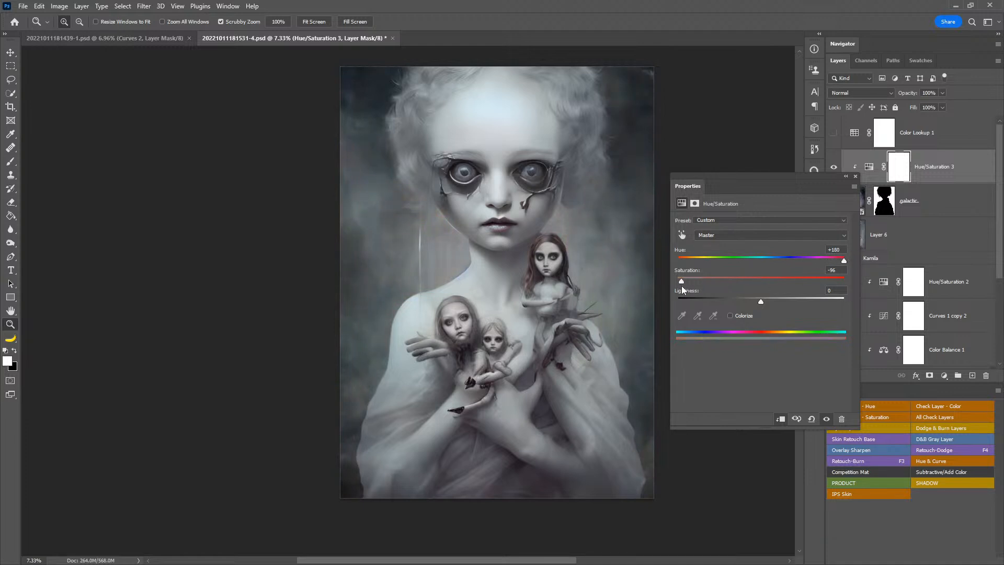
- Set the clipped Hue/Saturation 3 to Saturation -75 and Lightness +16, and open the galactic smart object's contents
mouse_move(763, 301)
mouse_down()
mouse_move(741, 301)
mouse_move(794, 296)
mouse_move(773, 299)
mouse_up()
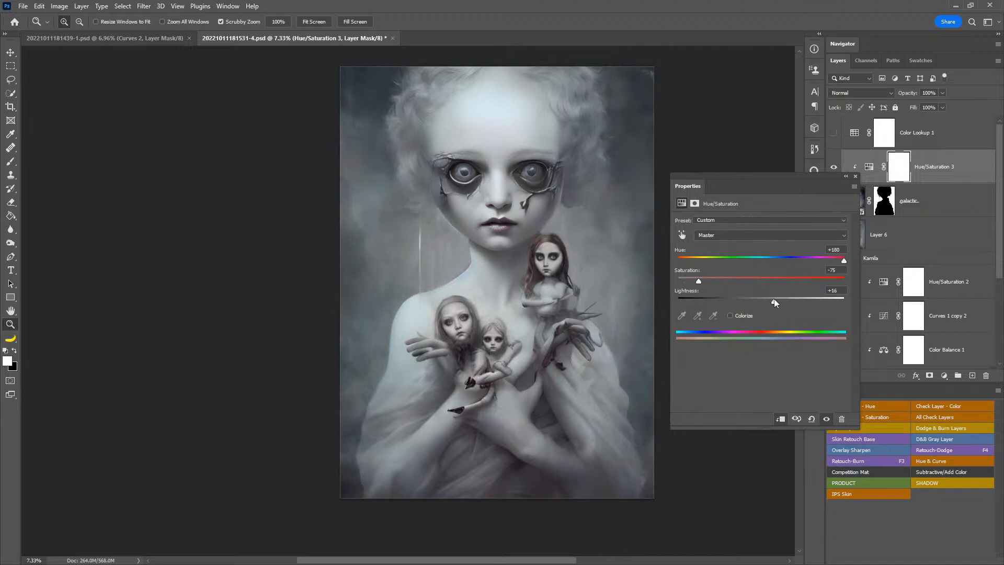
click(855, 176)
double_click(863, 211)
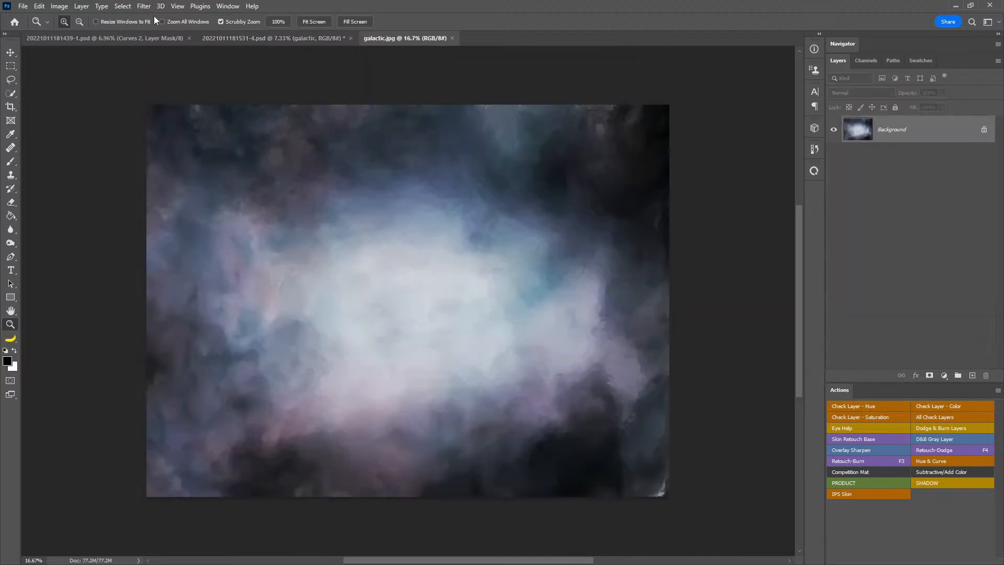
click(147, 6)
mouse_move(164, 142)
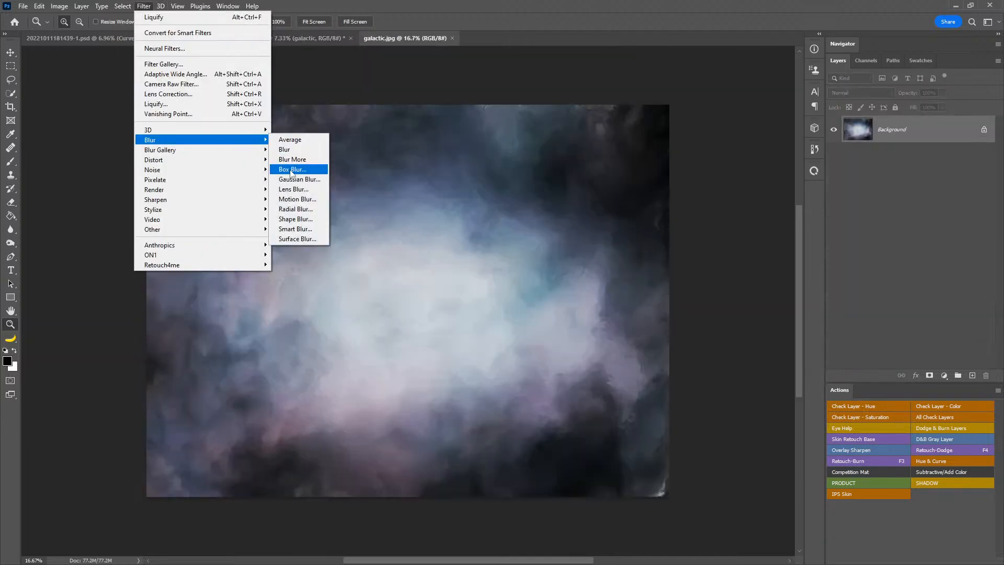
click(291, 169)
click(560, 156)
- Soften the galactic texture with a Gaussian Blur, and save and close galactic.jpg
click(143, 6)
mouse_move(156, 139)
click(313, 180)
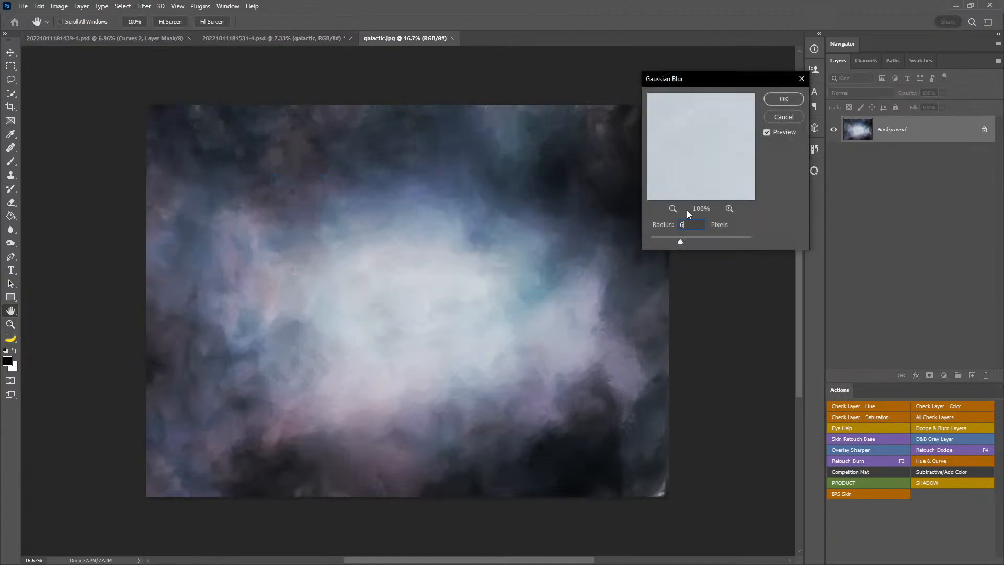
click(787, 99)
key(z)
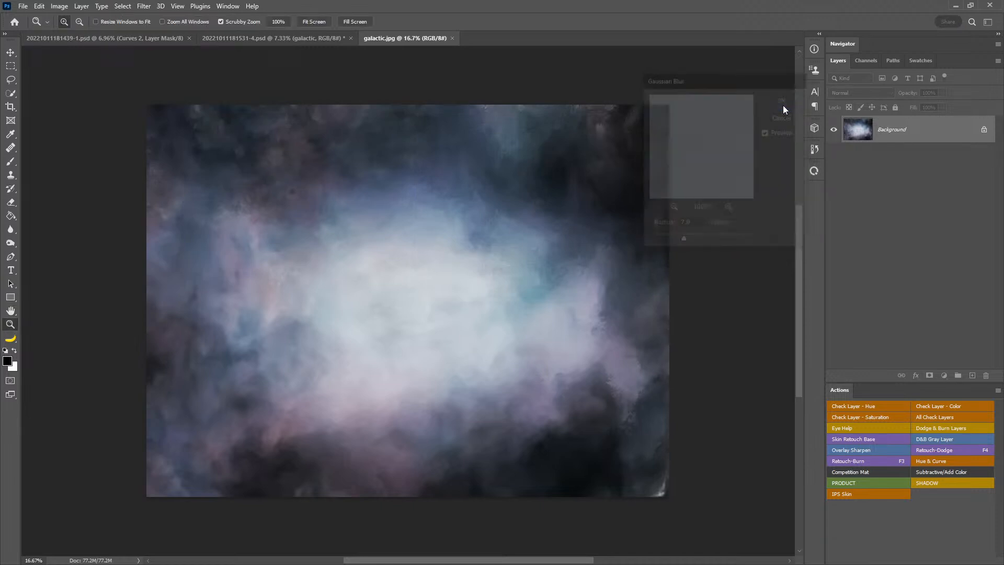
click(456, 38)
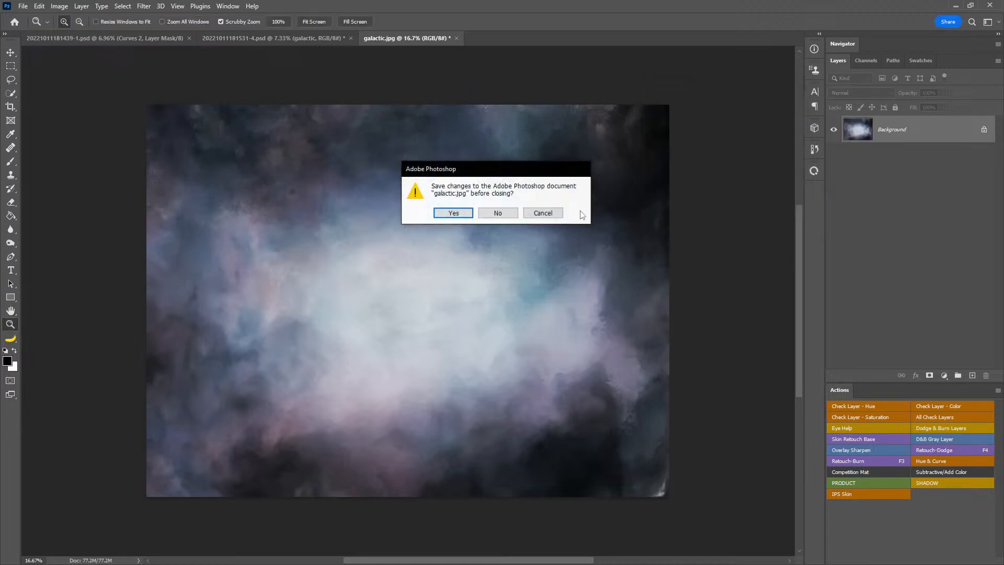
click(451, 215)
click(570, 138)
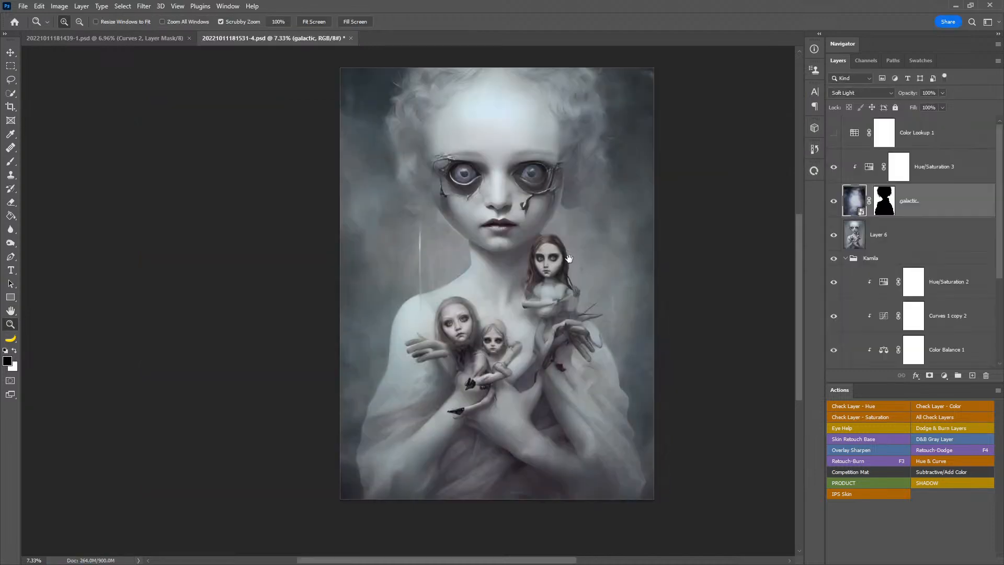
- Show the Color Lookup 1 layer and try the 3Strip.look 3DLUT file on it
click(834, 133)
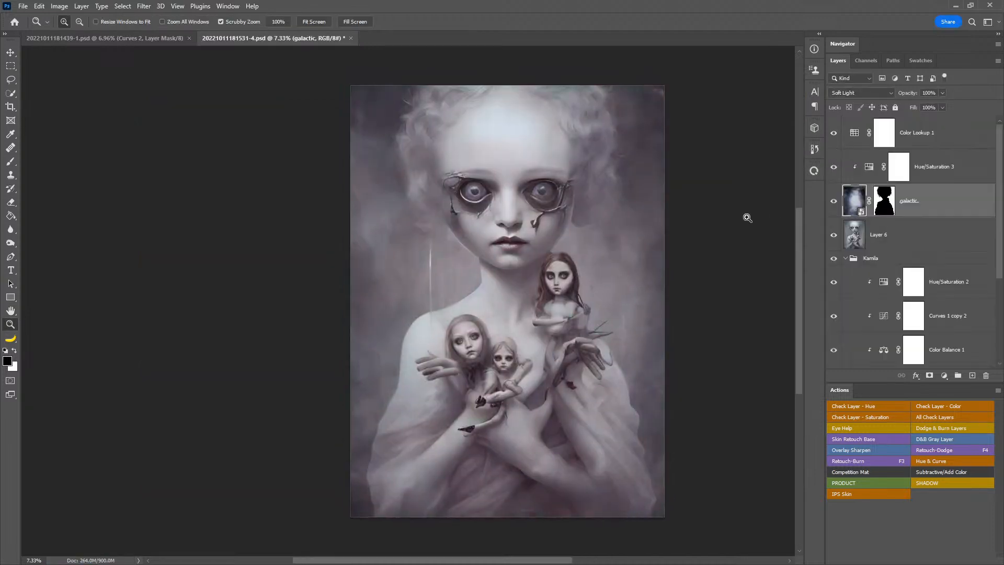
double_click(854, 134)
click(779, 222)
scroll(763, 313, up, 5)
click(769, 244)
key(Down)
key(Down)
key(Up)
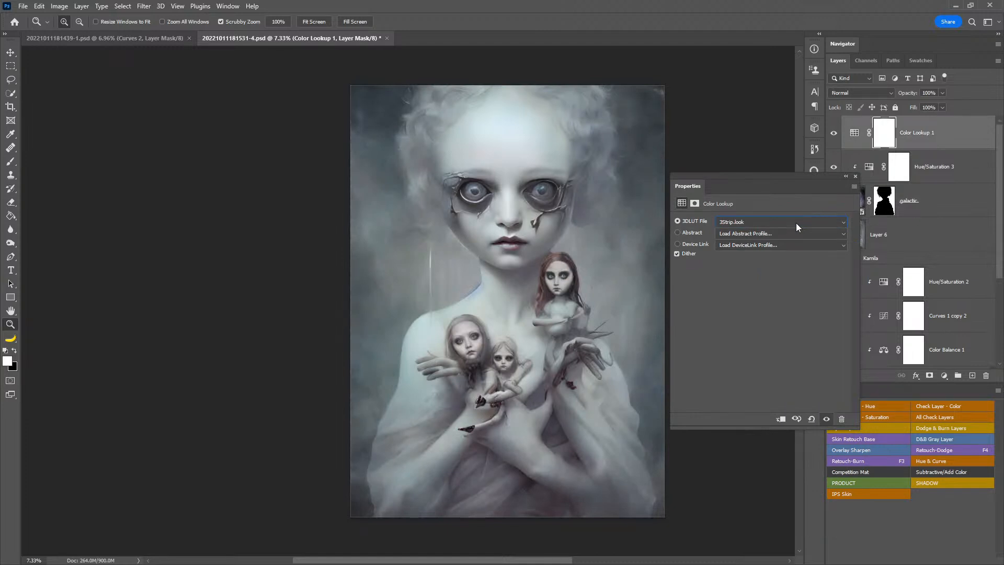
- Set Color Lookup 1's 3DLUT file to Candlelight.CUBE and reduce the layer's opacity to 35%
key(Down)
key(Down)
key(Down)
key(Up)
key(Up)
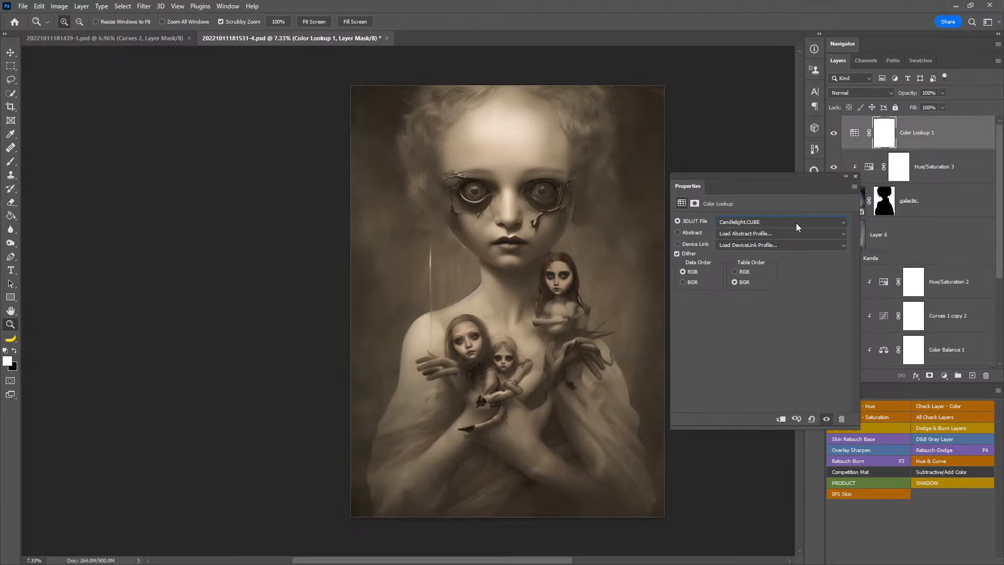
click(855, 176)
drag(904, 93, 876, 97)
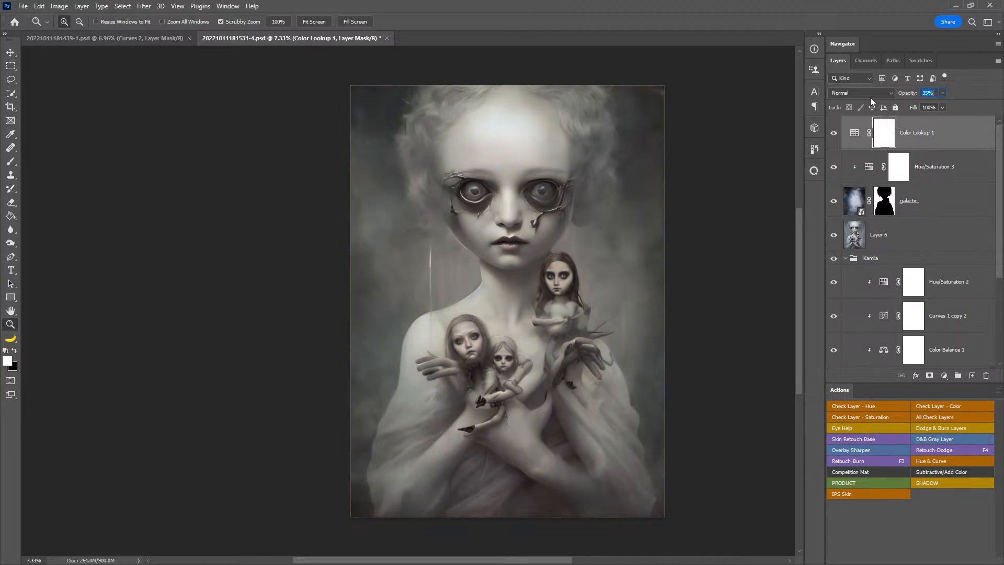
- Add a Hue/Saturation adjustment above Color Lookup 1 and fully desaturate its Blues
drag(472, 288, 526, 313)
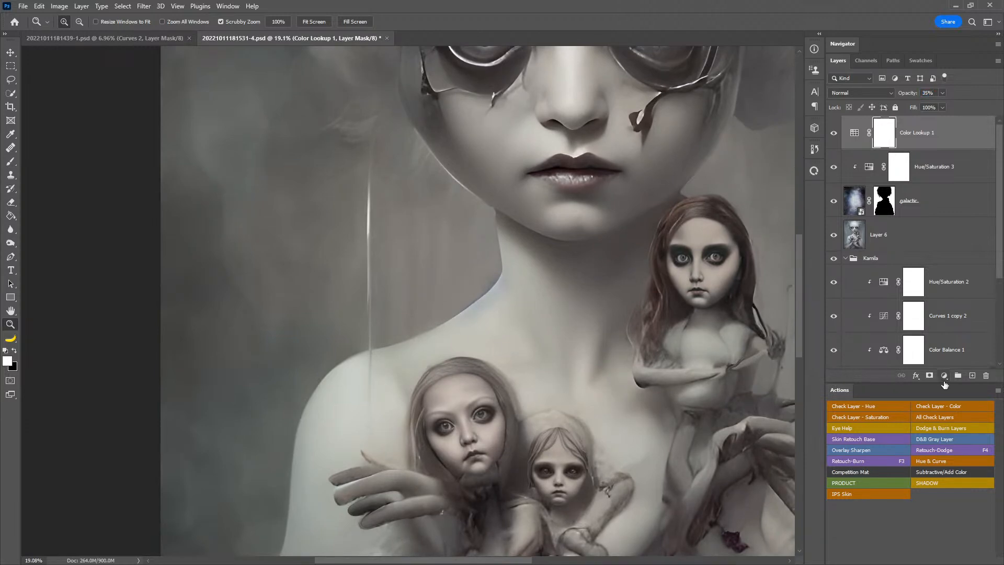
click(944, 375)
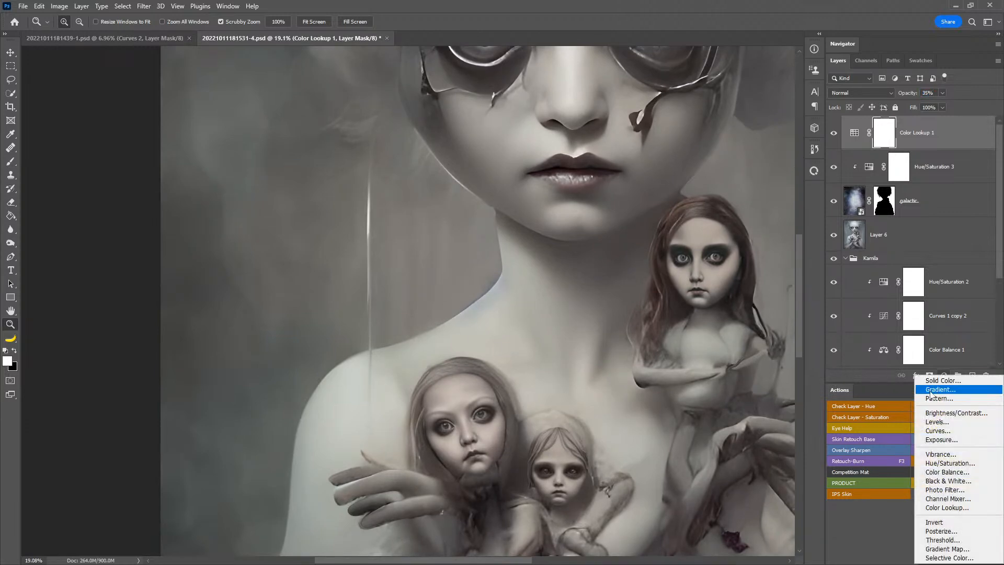
click(938, 463)
click(743, 237)
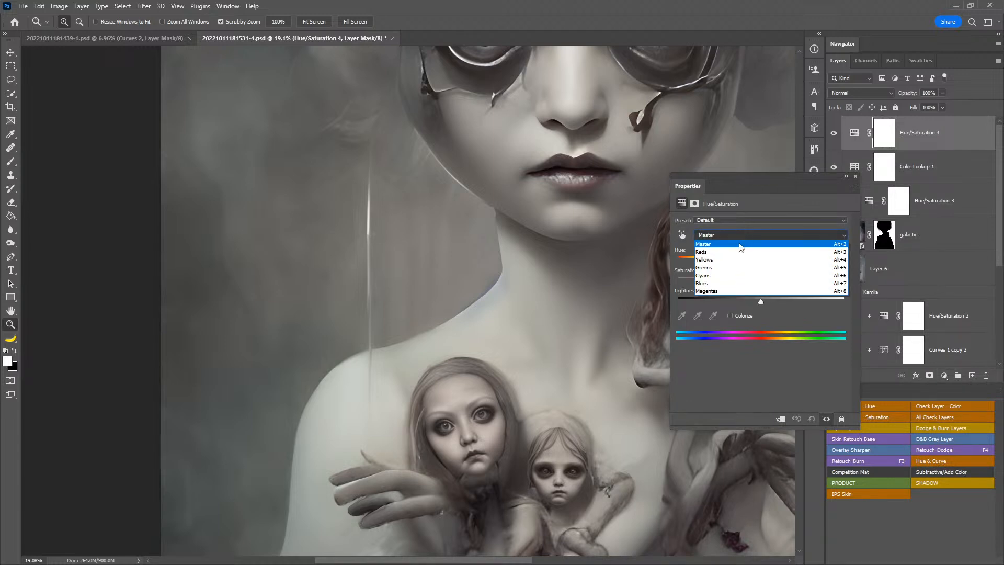
click(714, 283)
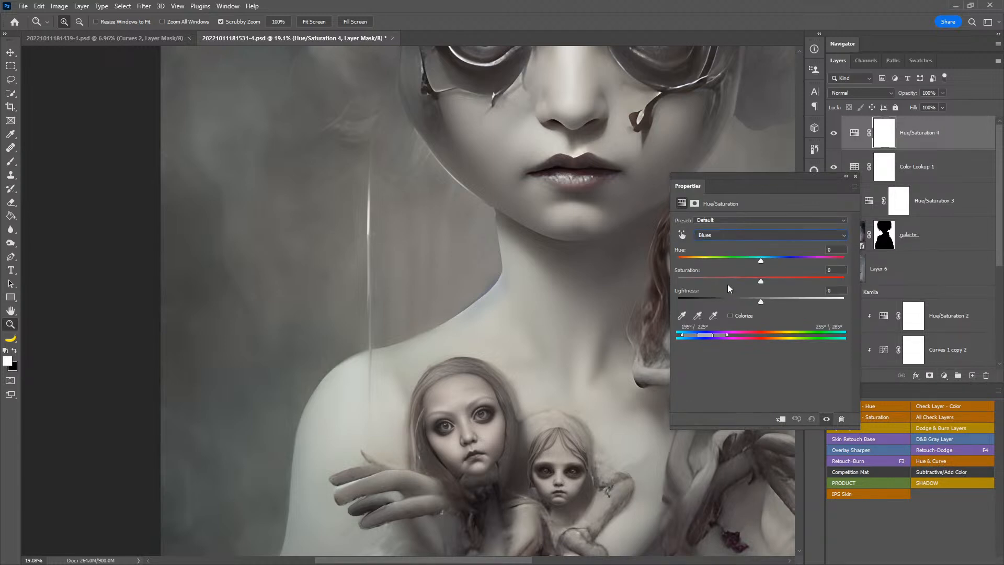
drag(765, 281, 753, 282)
- Set the Cyans saturation to -100 in the Hue/Saturation 4 adjustment
click(764, 236)
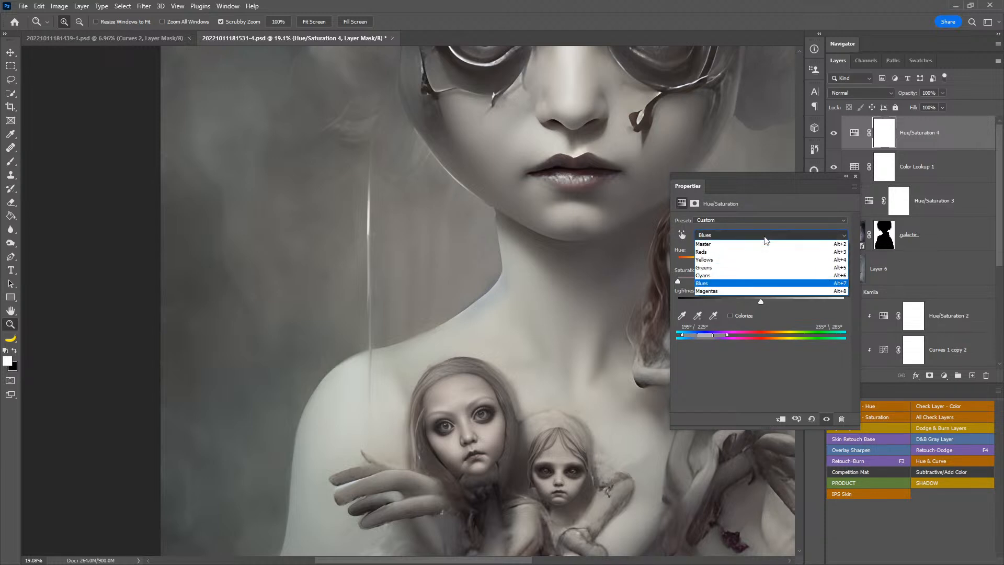
click(720, 293)
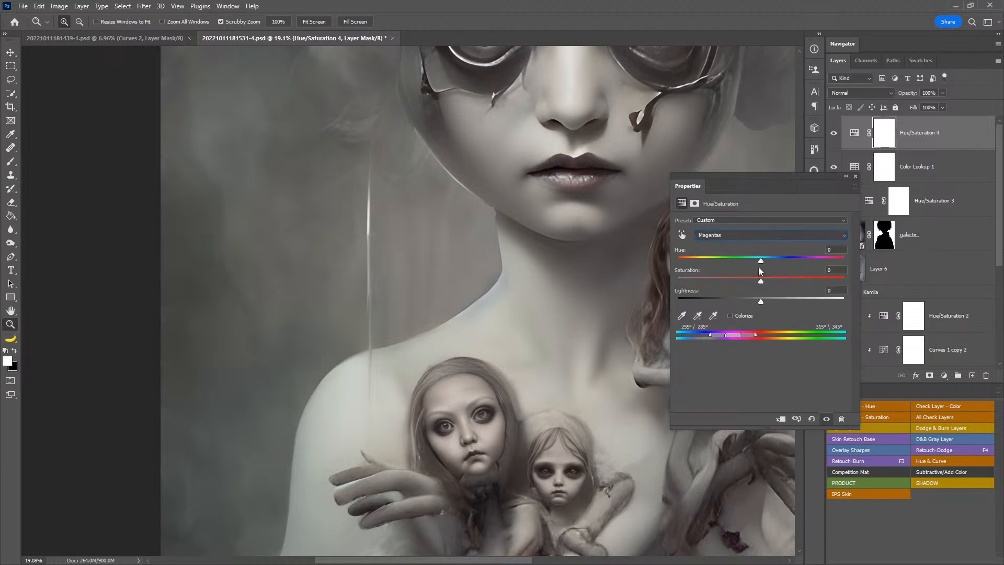
click(743, 243)
click(724, 276)
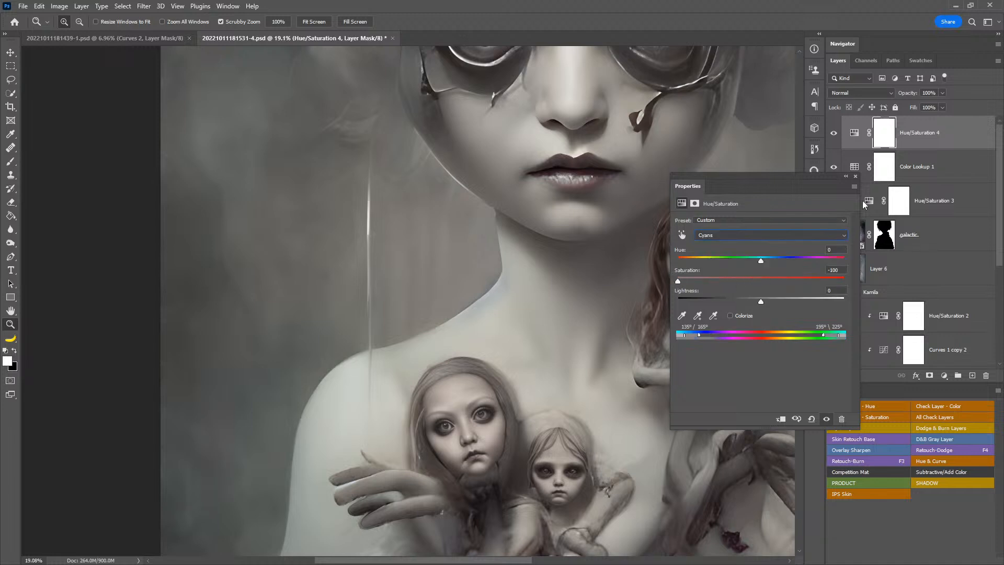
click(856, 176)
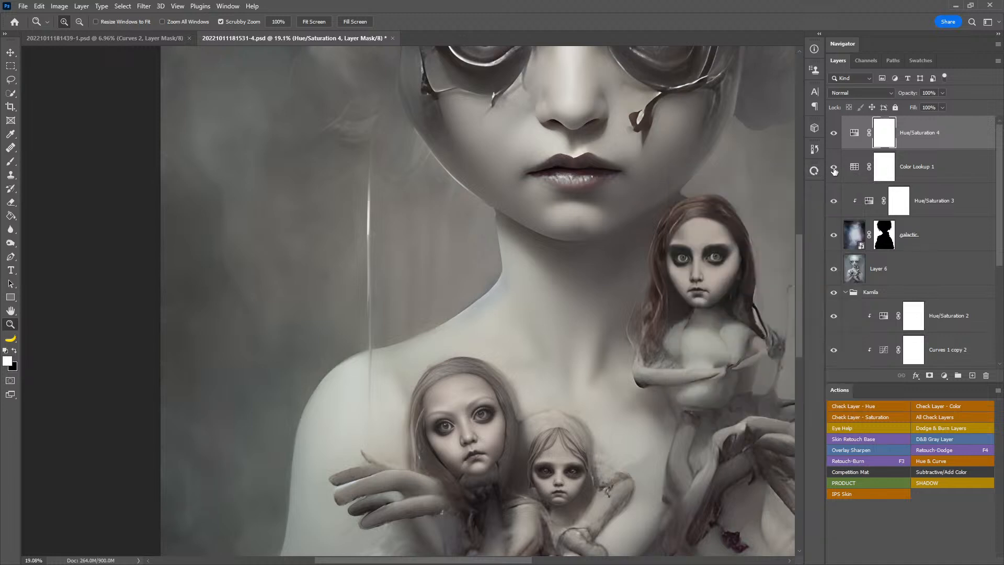
- Group Hue/Saturation 4 with Color Lookup 1 and compare the whole image with the group on and off
shift+click(954, 168)
key(ctrl+g)
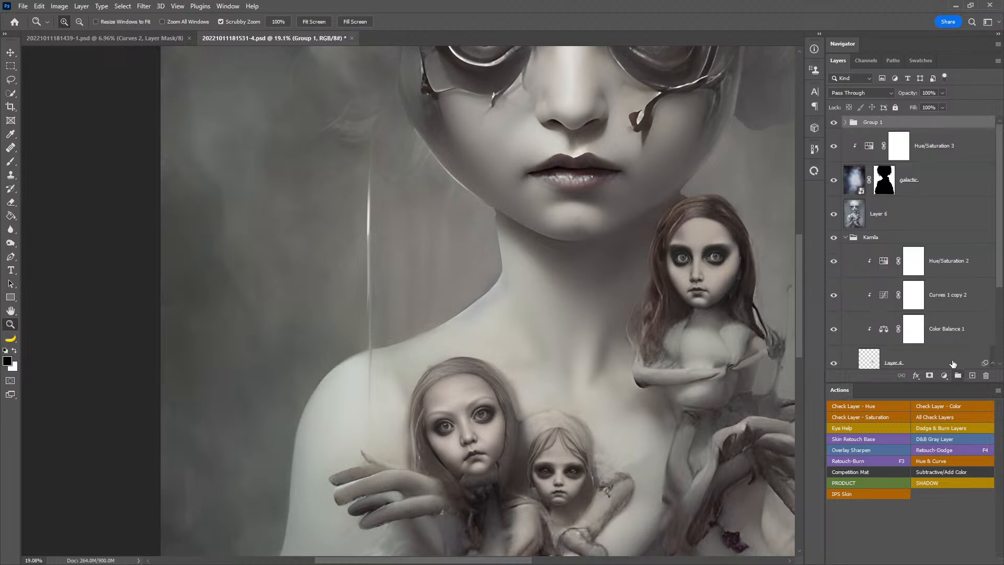
click(833, 123)
click(833, 122)
double_click(10, 311)
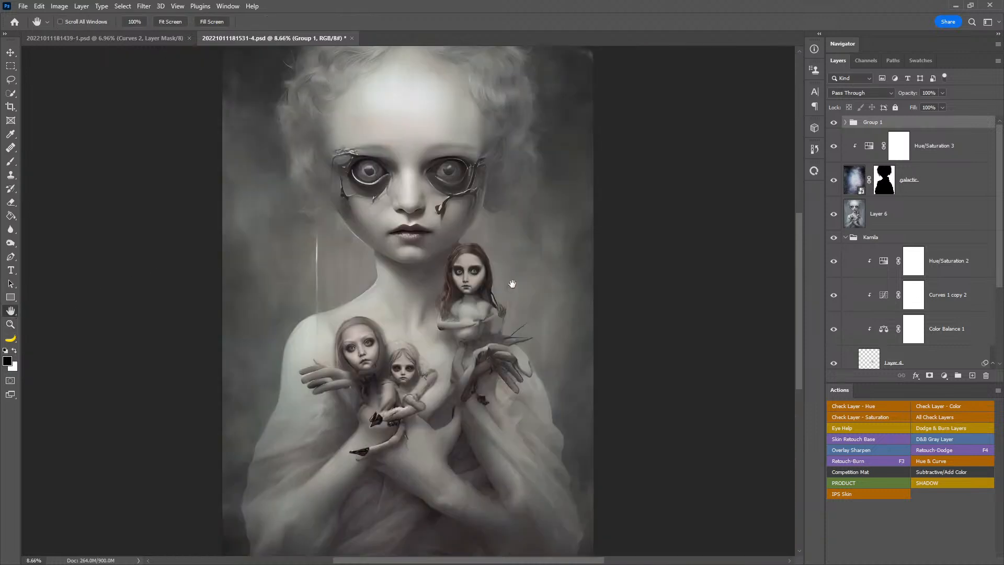
- Move the Color Lookup 1 layer out of Group 1 to the top of the layer stack
click(846, 122)
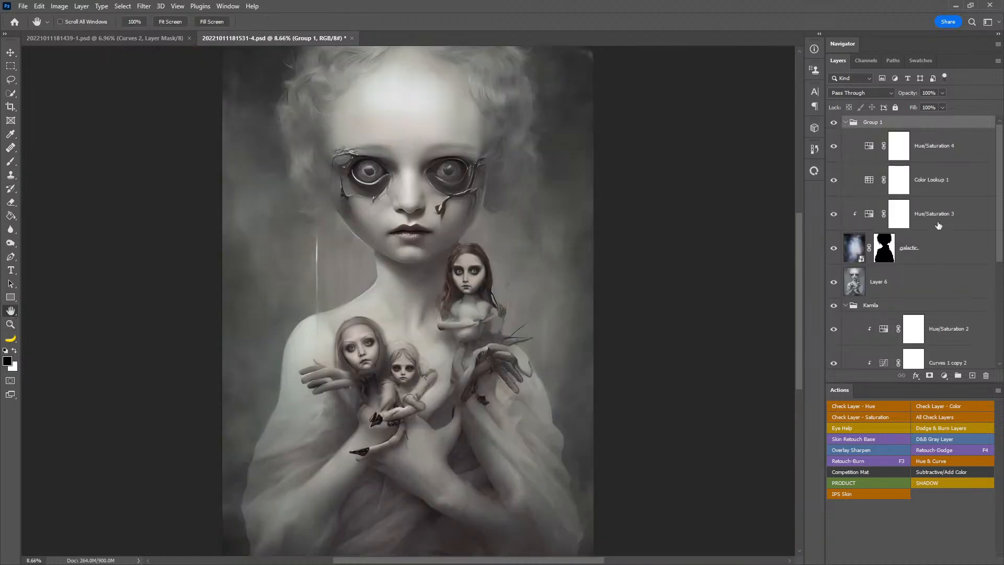
click(942, 147)
drag(930, 195, 896, 116)
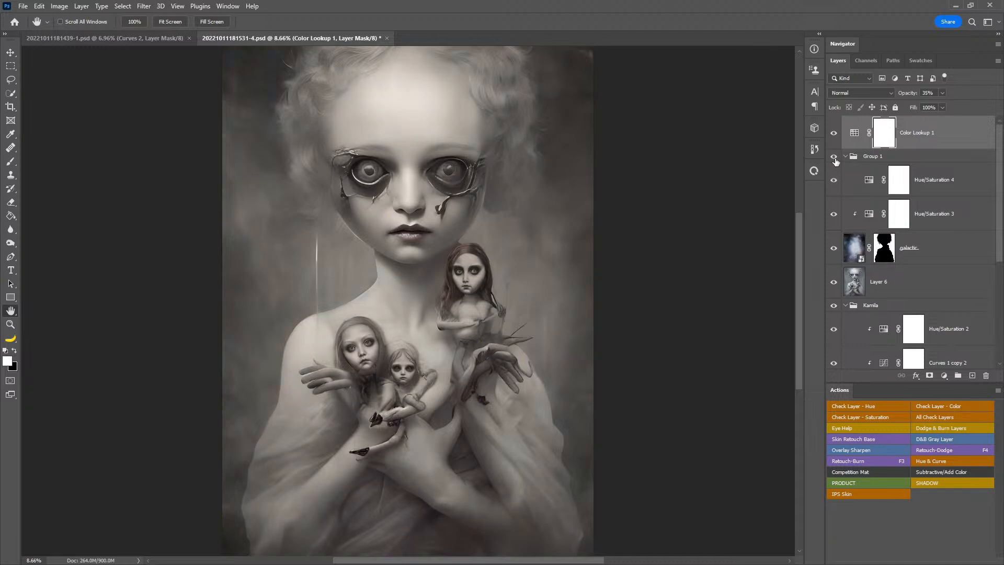
- Add a black mask to Group 1 and paint white with a large soft brush over the figure's face, neck and torso
click(861, 156)
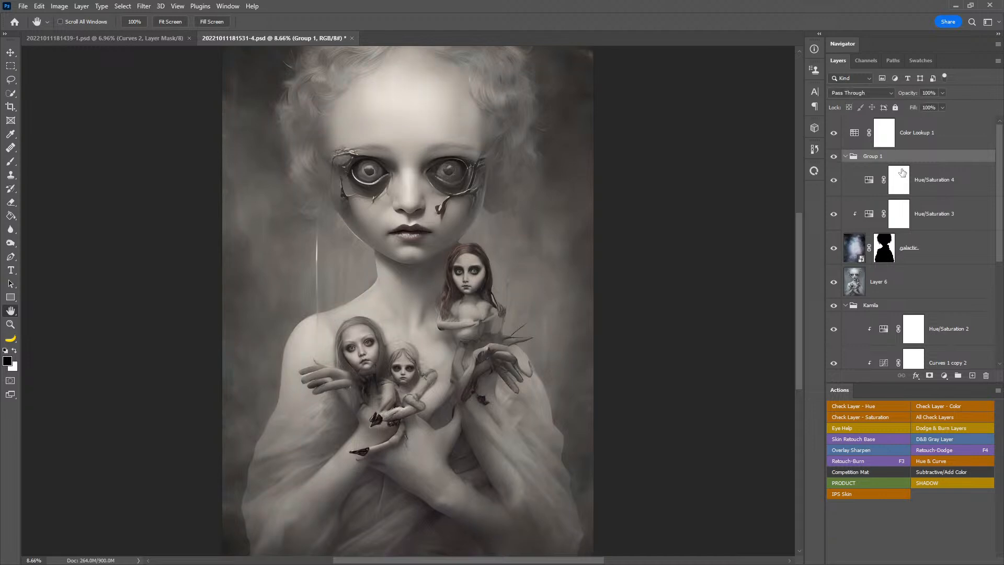
alt+click(930, 376)
key(b)
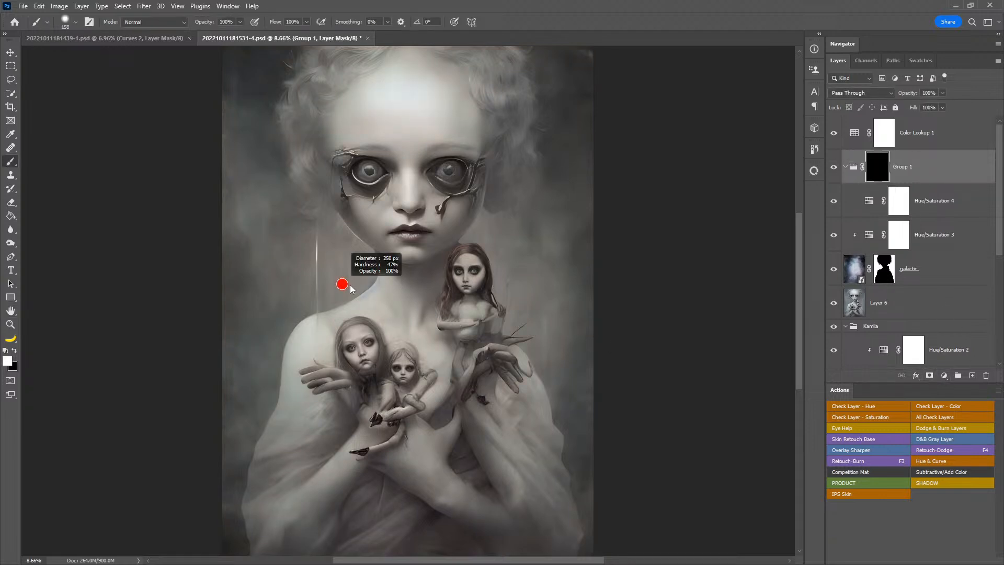
drag(256, 317, 394, 327)
key(ctrl+z)
mouse_move(376, 286)
mouse_down()
mouse_move(419, 284)
mouse_move(419, 260)
mouse_up()
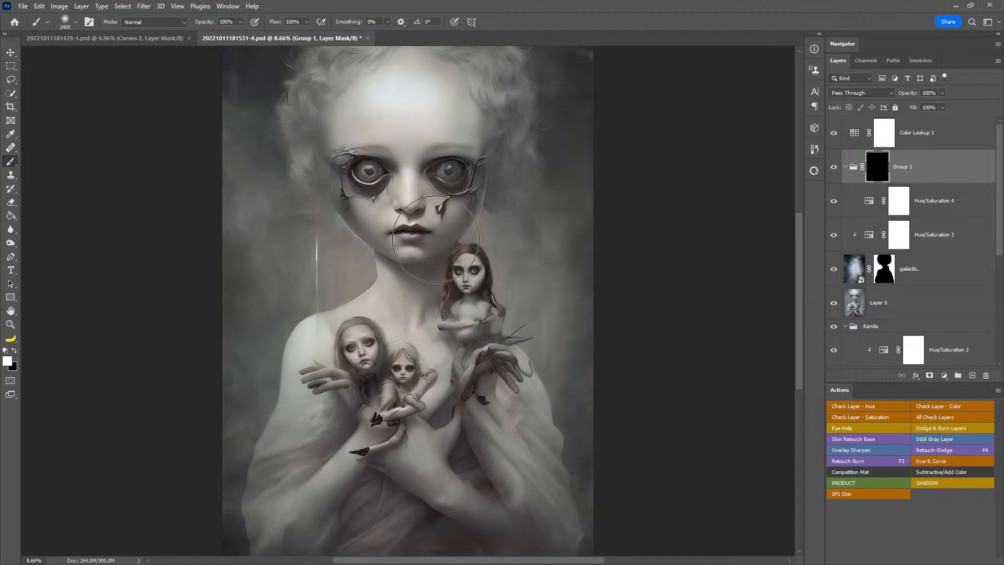
mouse_move(457, 298)
mouse_down()
mouse_move(396, 409)
mouse_move(458, 454)
mouse_move(483, 438)
mouse_up()
- Select the Color Lookup 1 layer and pick the green-and-brown painterly texture from the Textures folder in Bridge
drag(436, 180, 565, 240)
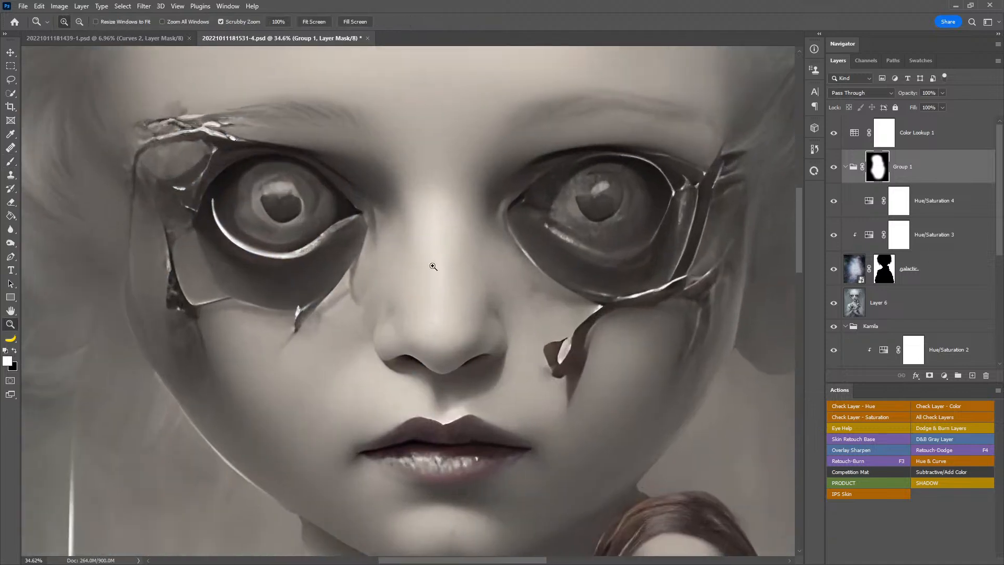
drag(595, 307, 546, 275)
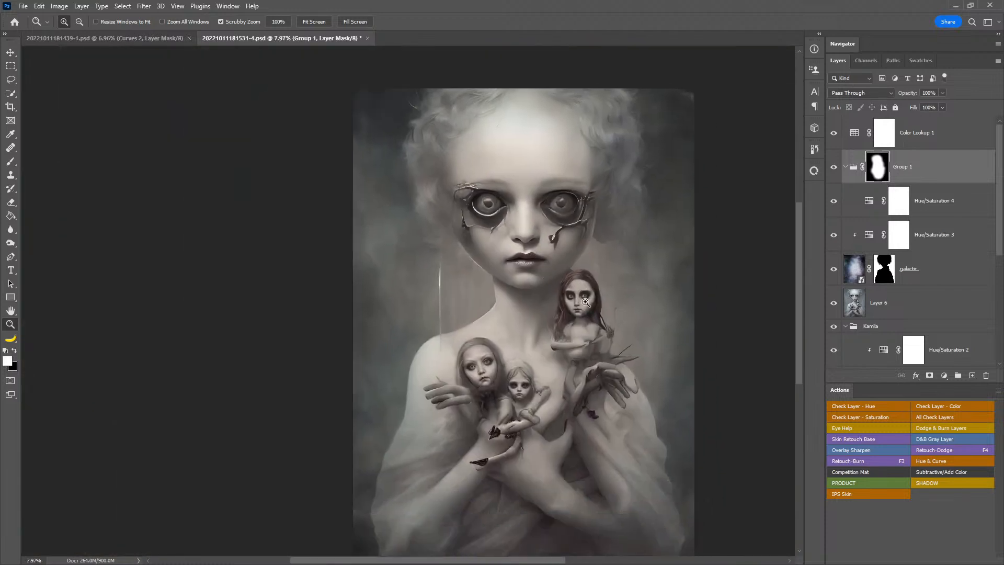
drag(612, 331, 578, 296)
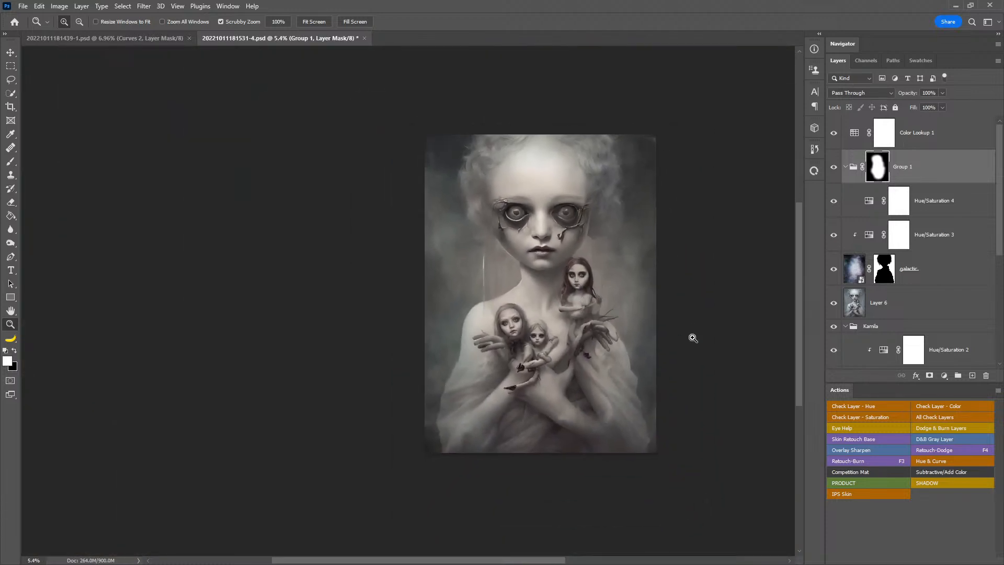
click(930, 143)
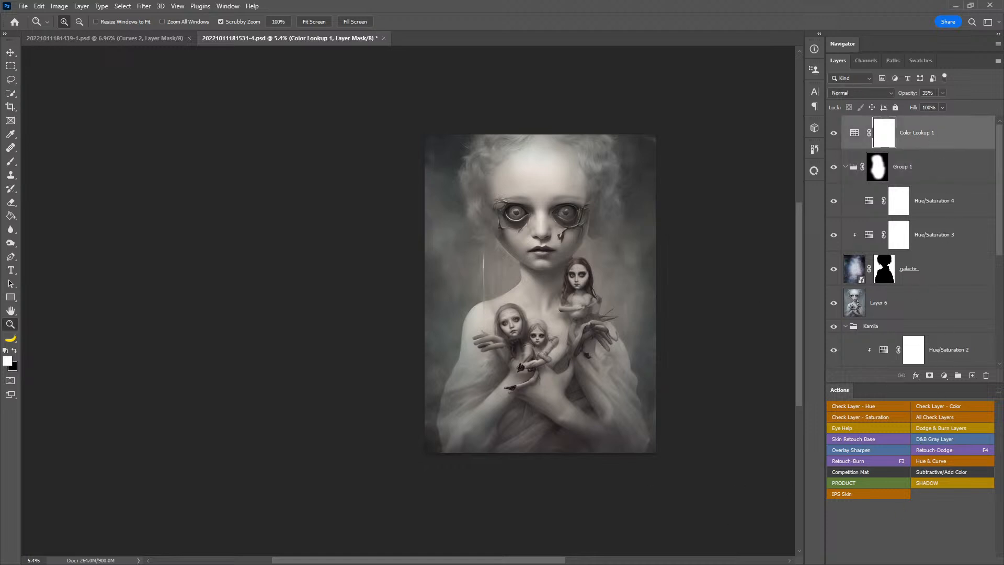
key(alt+Tab)
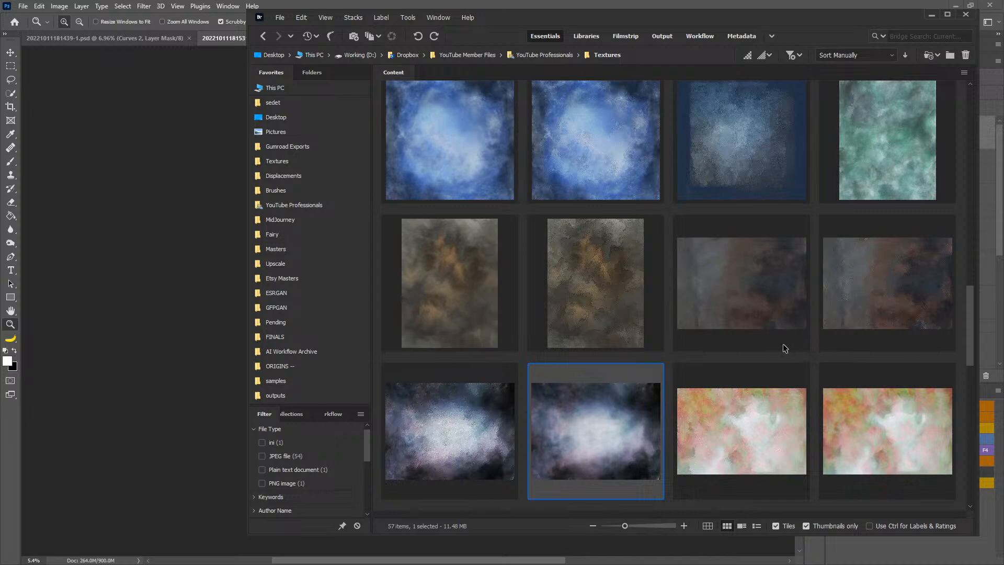
scroll(798, 348, down, 8)
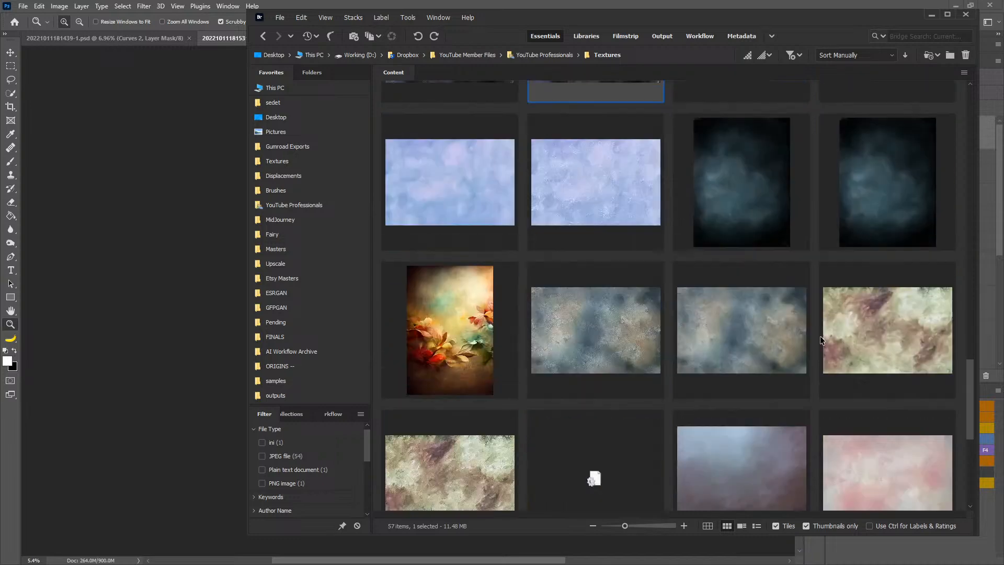
click(871, 330)
- Place the Elegant Bloom texture above Color Lookup 1, rotated -90° and stretched to cover the whole canvas
drag(893, 333, 507, 240)
drag(533, 279, 426, 129)
drag(451, 175, 672, 433)
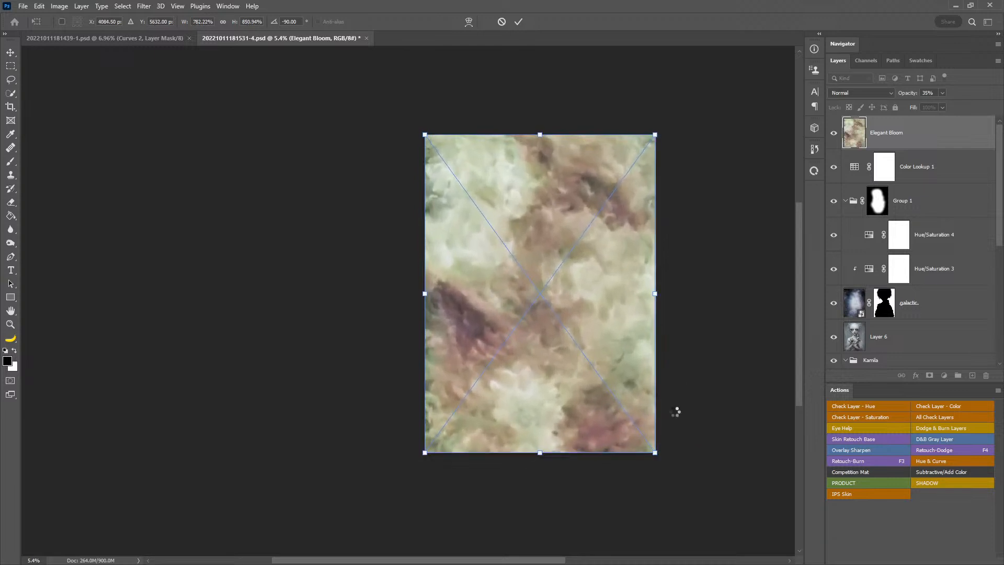
key(Return)
click(8, 311)
scroll(761, 286, up, 2)
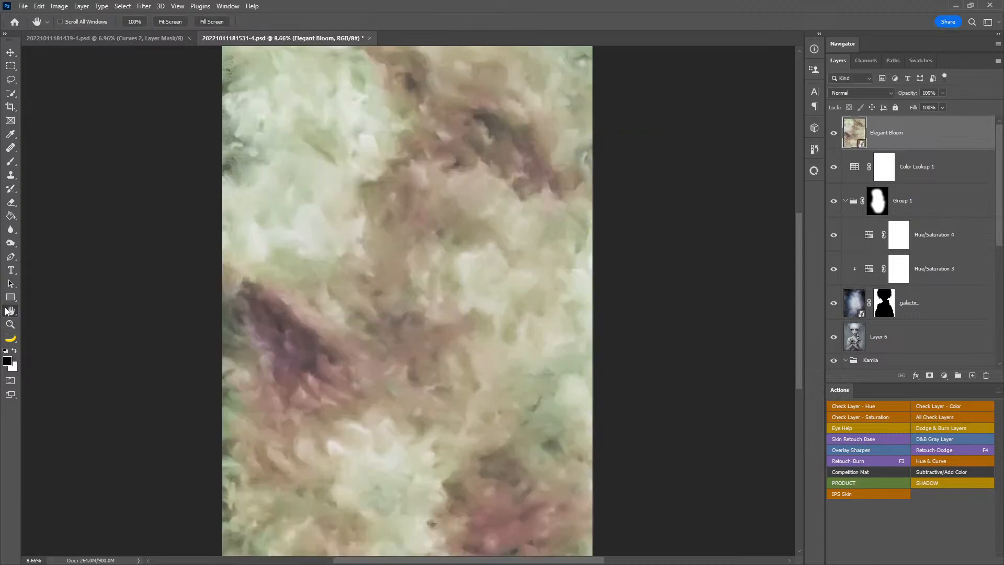
scroll(534, 291, down, 1)
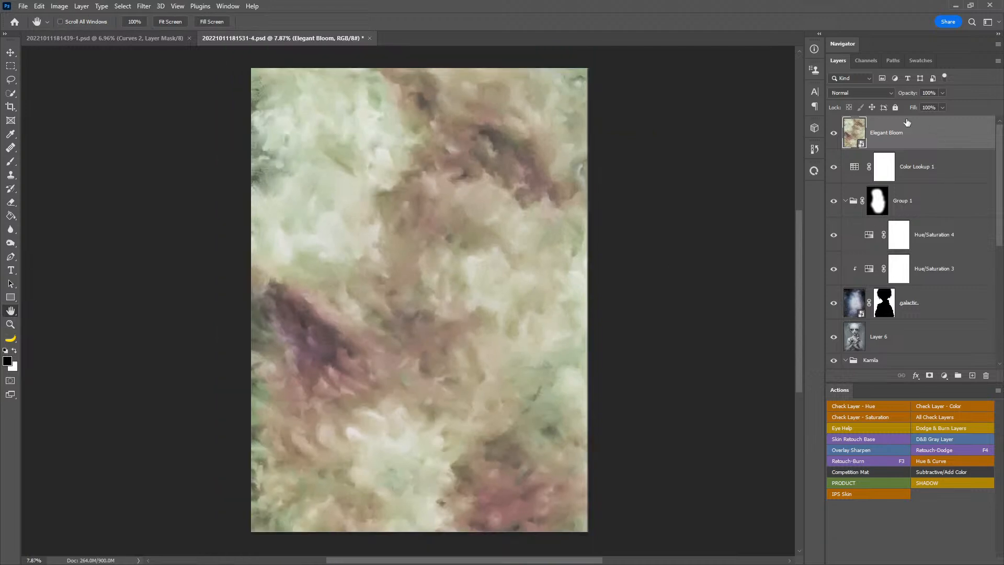
- Set the Elegant Bloom layer's blend mode to Soft Light and try applying the galactic layer's mask to it
click(860, 92)
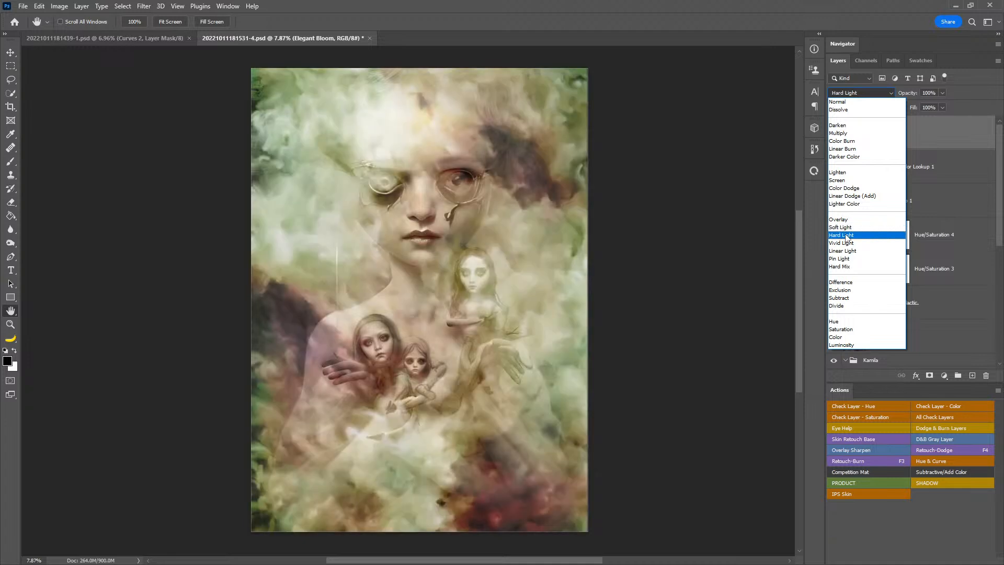
click(843, 228)
drag(887, 301, 906, 135)
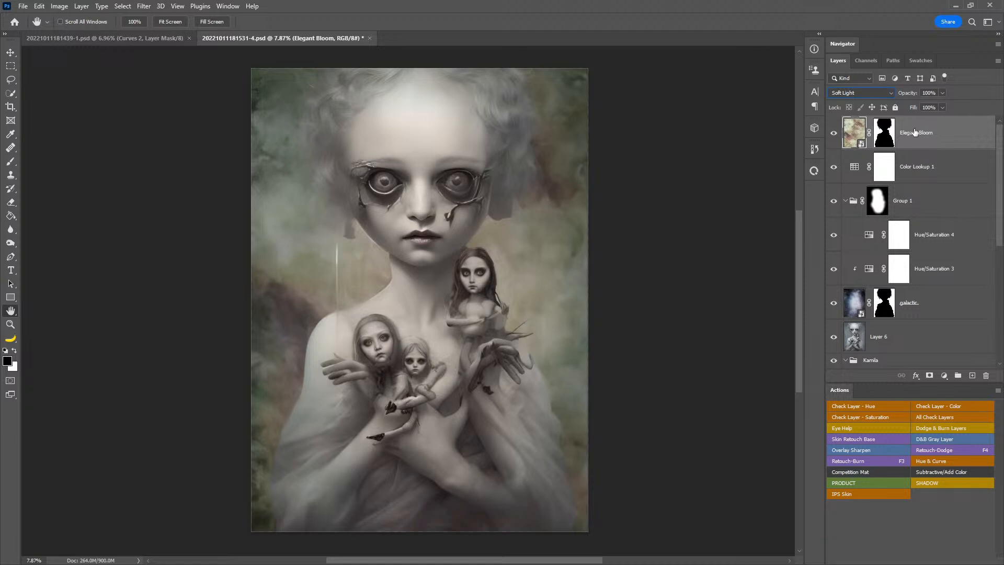
key(ctrl+z)
- Apply an Average blur to Elegant Bloom through a selection loaded from the galactic mask, and invert the smart filter mask to target the figure
ctrl+click(888, 308)
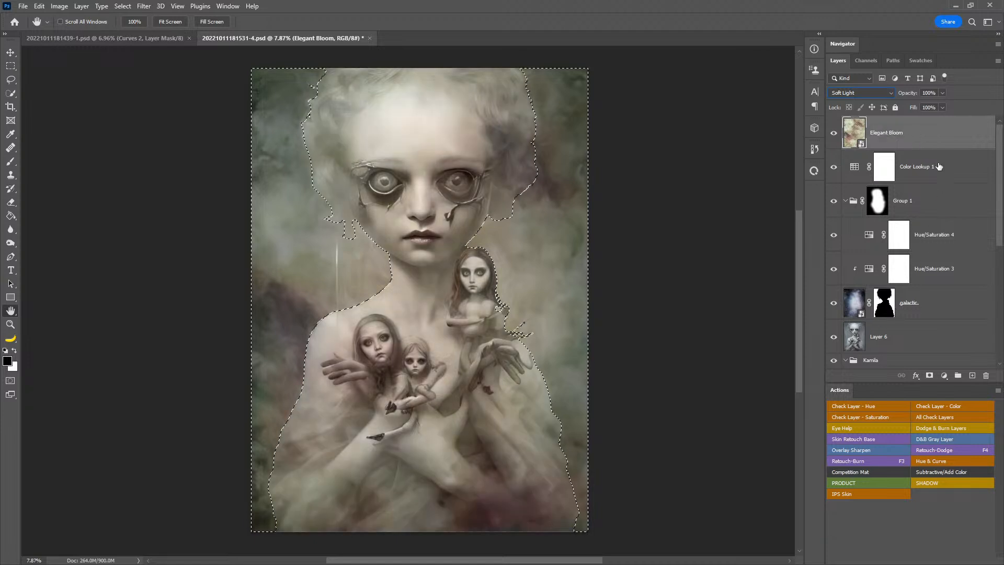
click(142, 6)
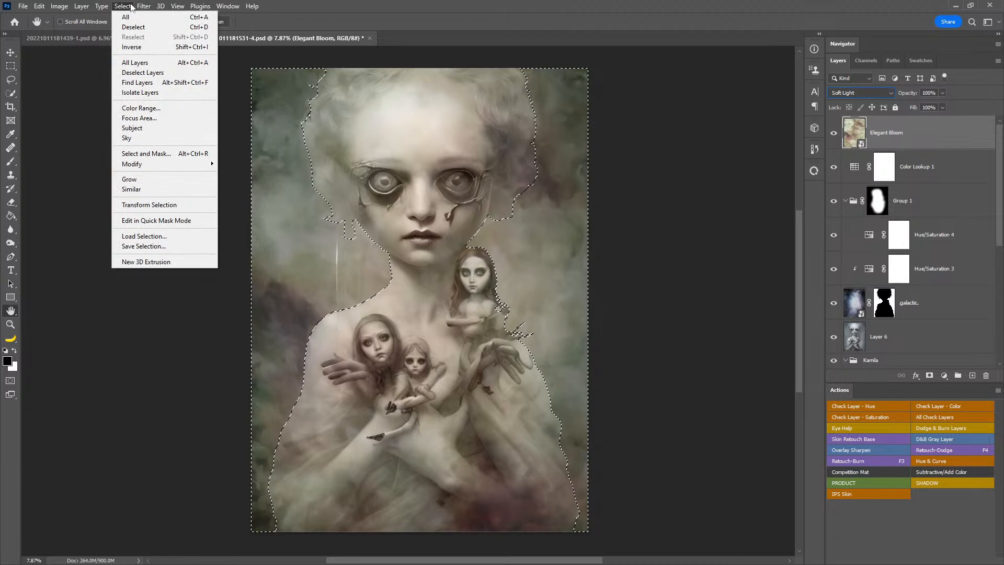
mouse_move(194, 141)
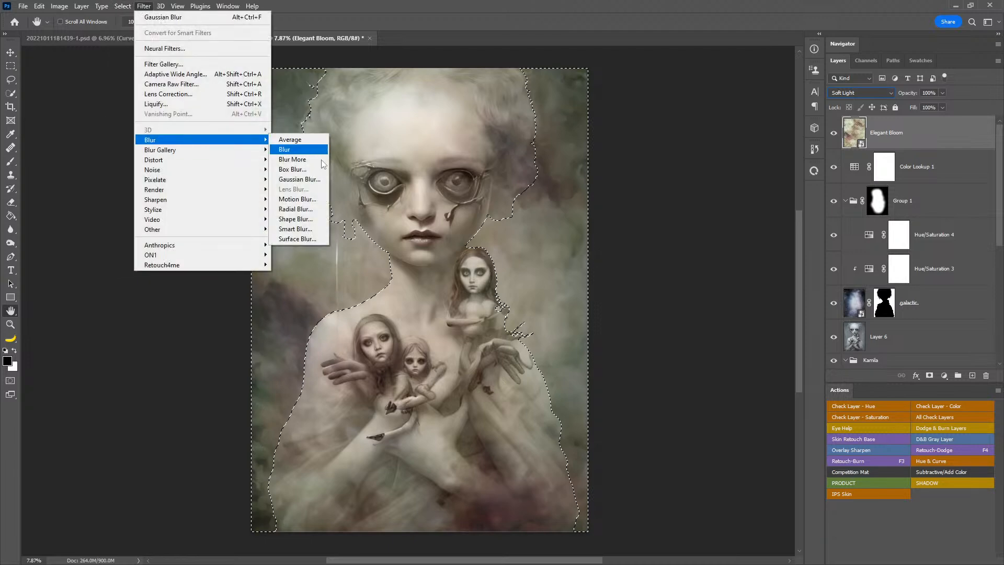
click(298, 140)
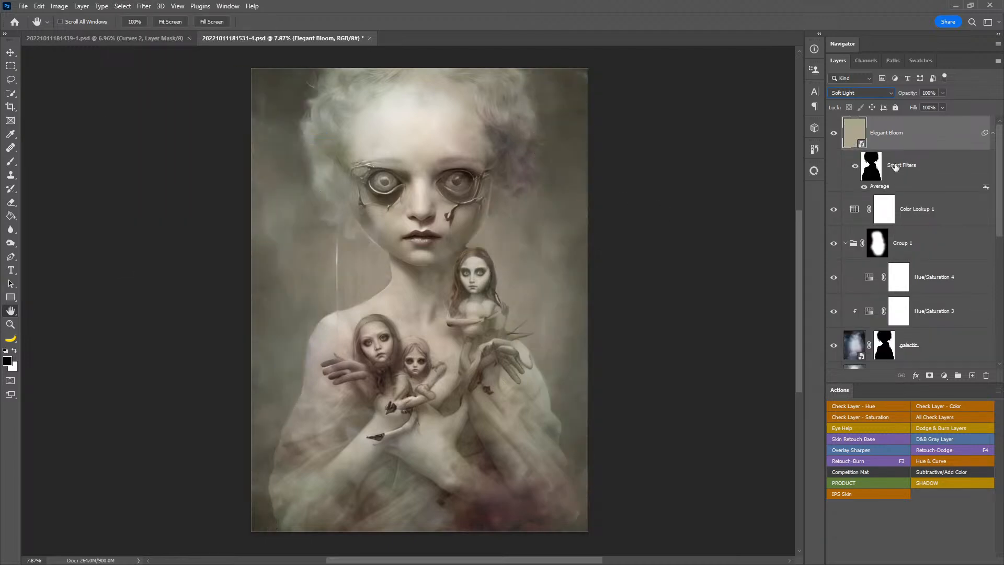
click(870, 167)
key(ctrl+i)
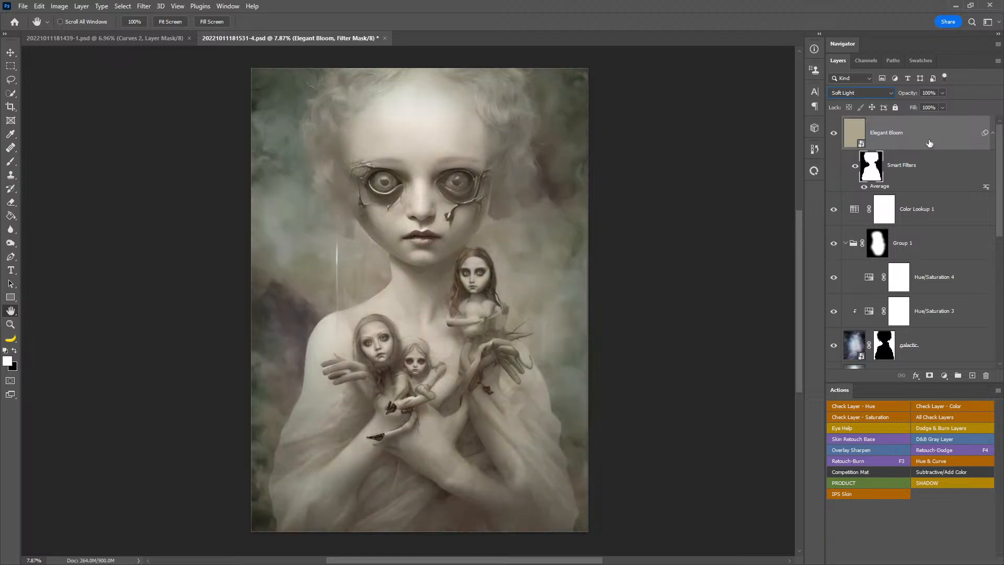
- Clip a Hue/Saturation adjustment to Elegant Bloom with hue -11, saturation -33 and lightness about -24
click(943, 375)
click(935, 275)
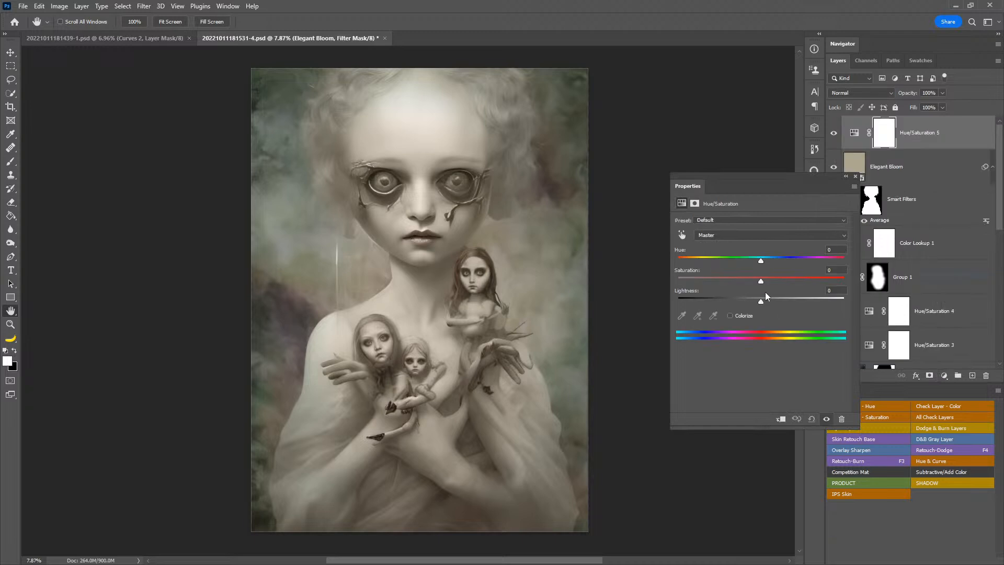
click(780, 419)
drag(760, 263, 737, 301)
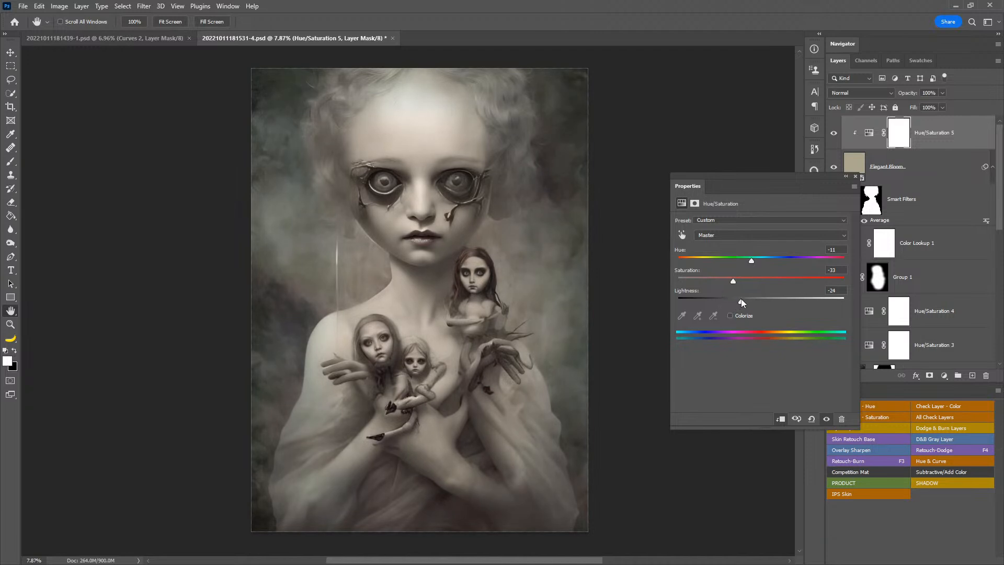
click(855, 176)
- Add a Curves adjustment at the top of the stack with a gentle S-curve and slightly lifted blacks, and save the document
key(z)
drag(474, 283, 615, 315)
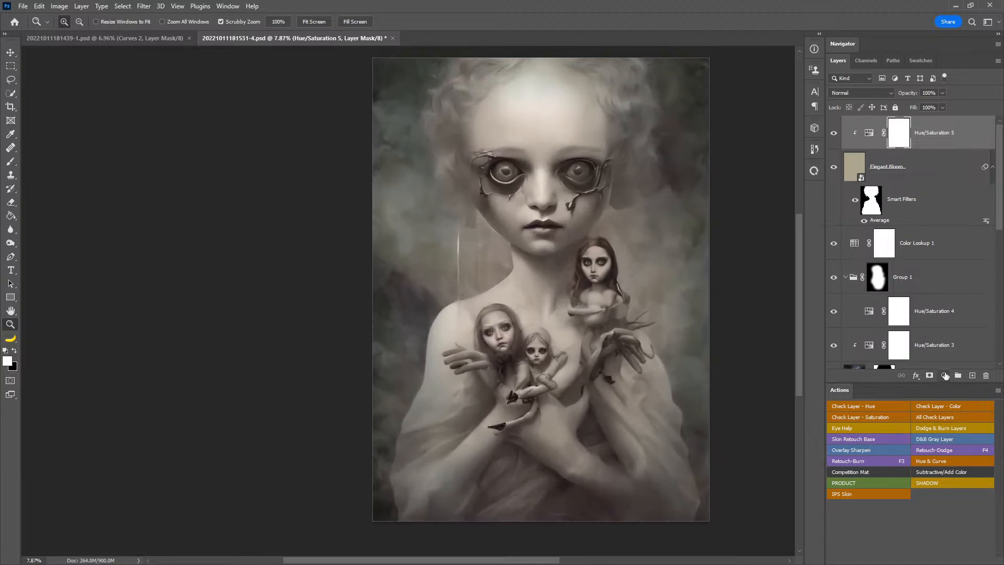
click(944, 375)
click(936, 436)
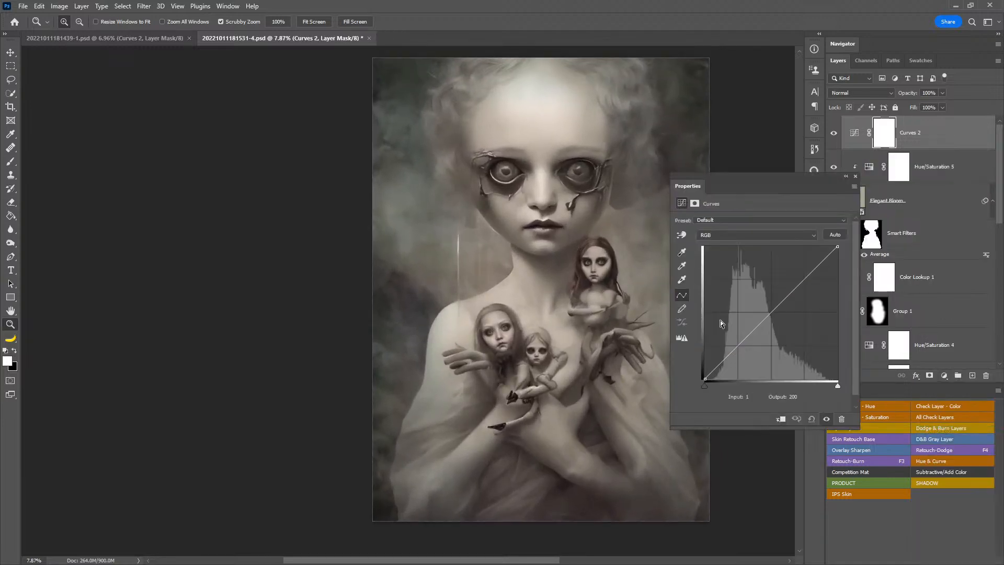
click(731, 354)
drag(793, 292, 790, 286)
drag(705, 380, 737, 348)
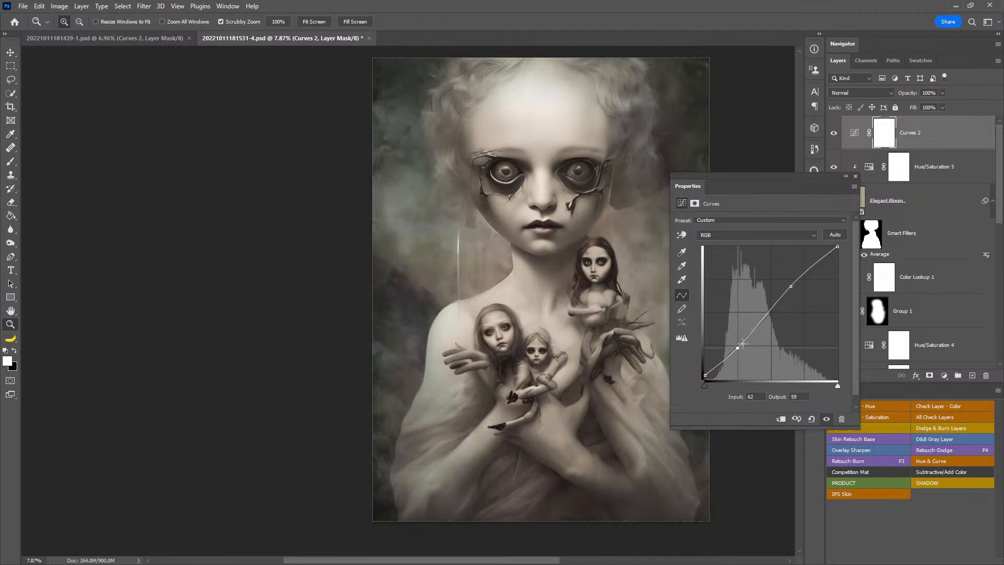
click(855, 176)
scroll(636, 312, down, 3)
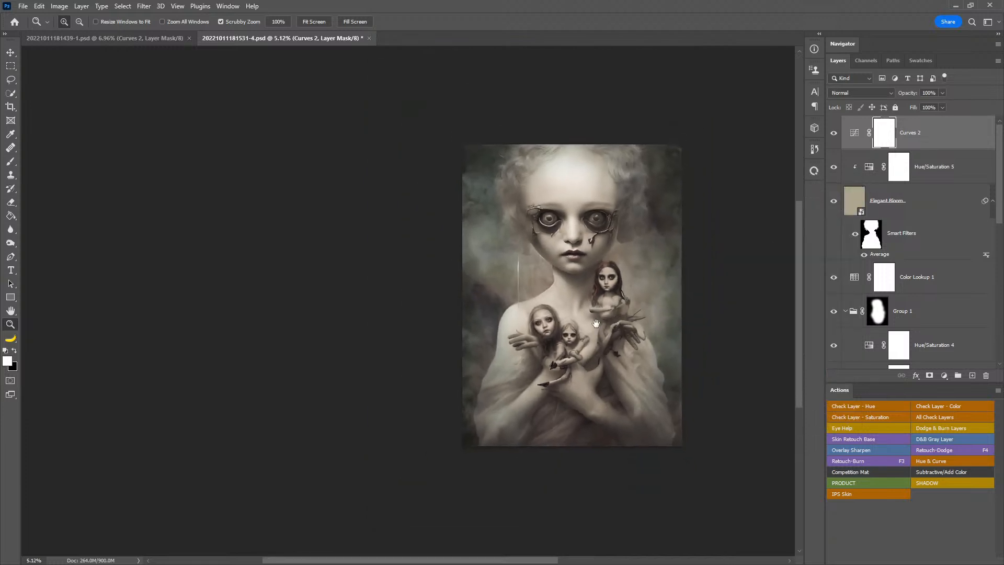
drag(632, 324, 569, 318)
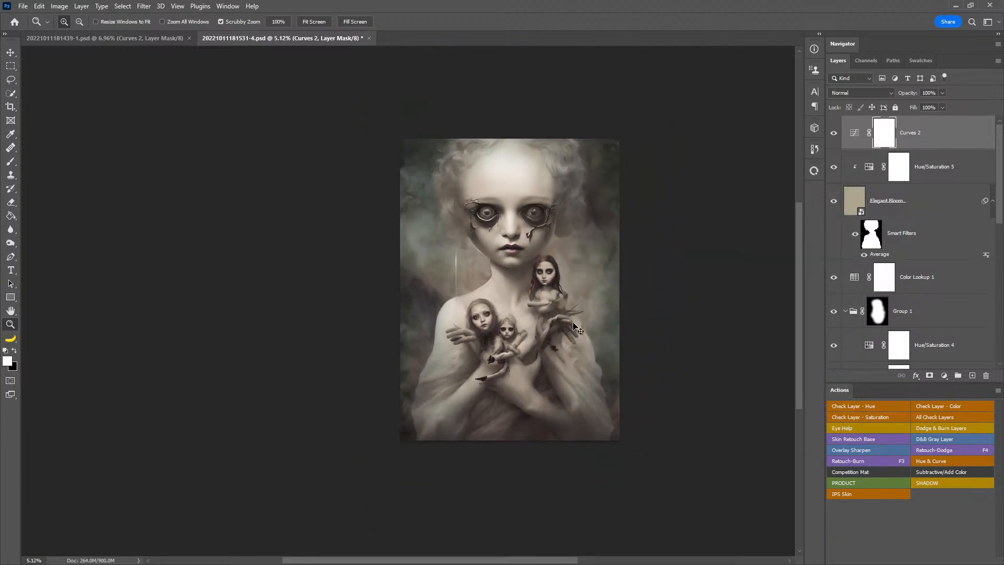
key(ctrl+s)
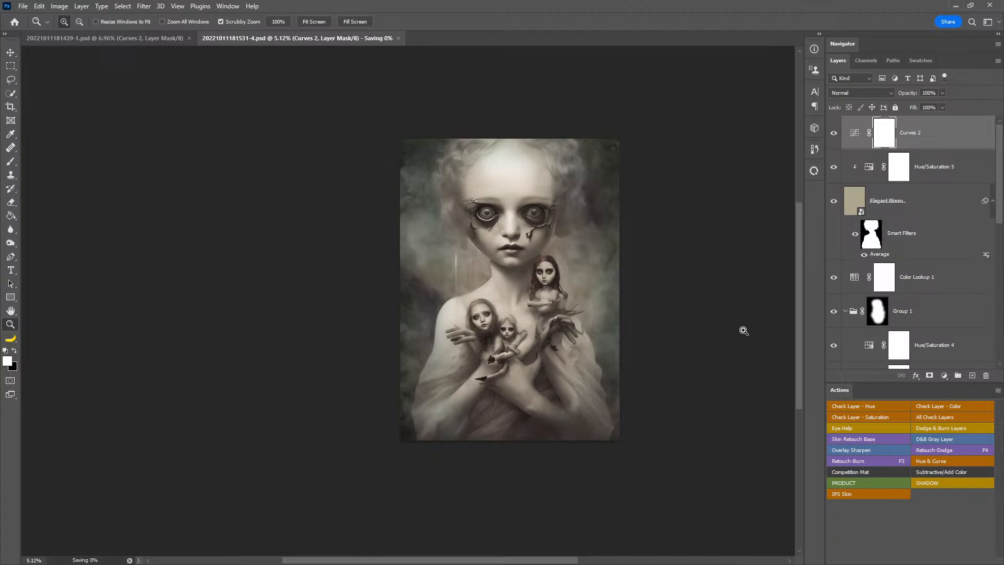
- Apply a Gaussian Blur to the source image inside the Elegant Bloom smart object and save it back to the composition
double_click(860, 212)
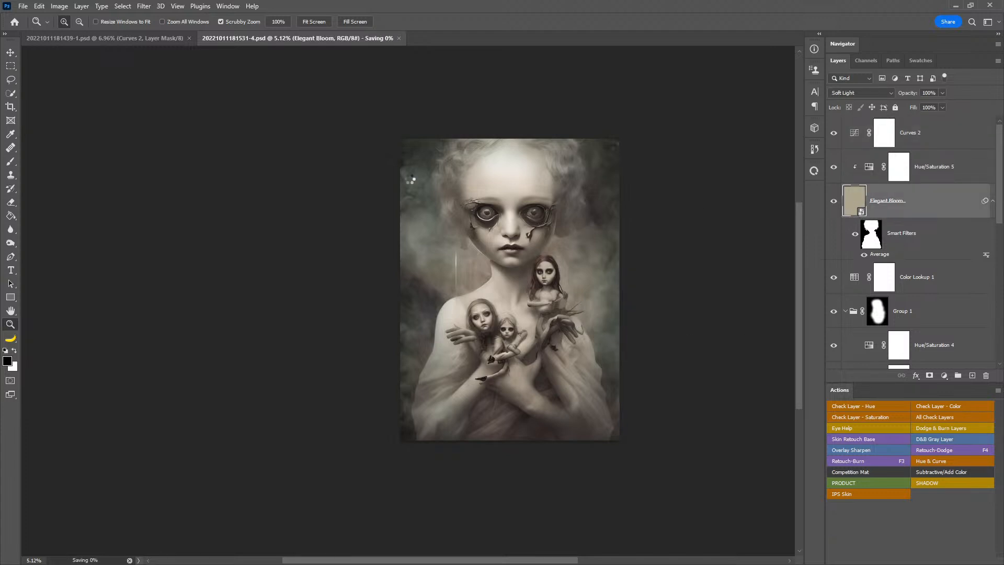
click(144, 6)
mouse_move(151, 140)
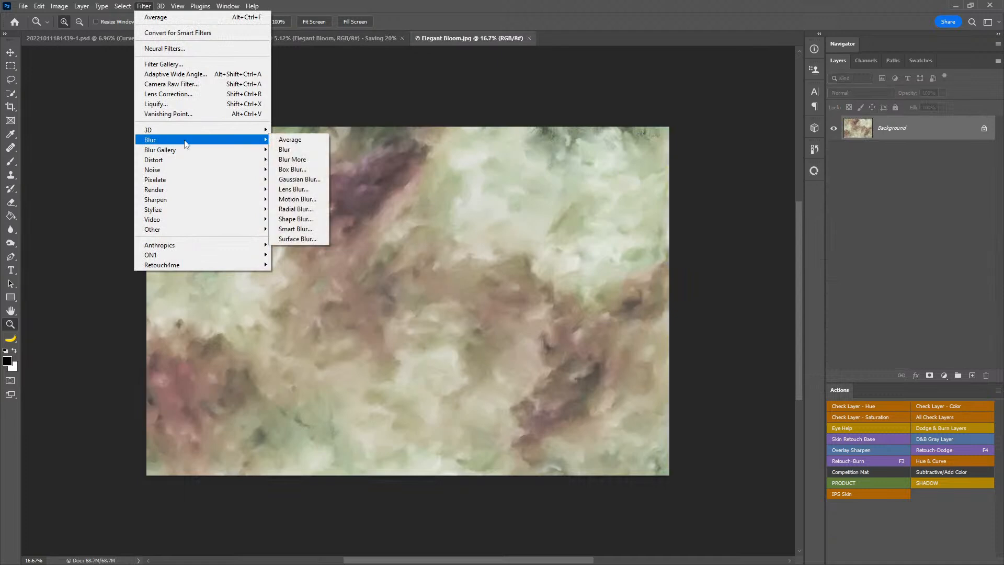
click(291, 183)
key(Return)
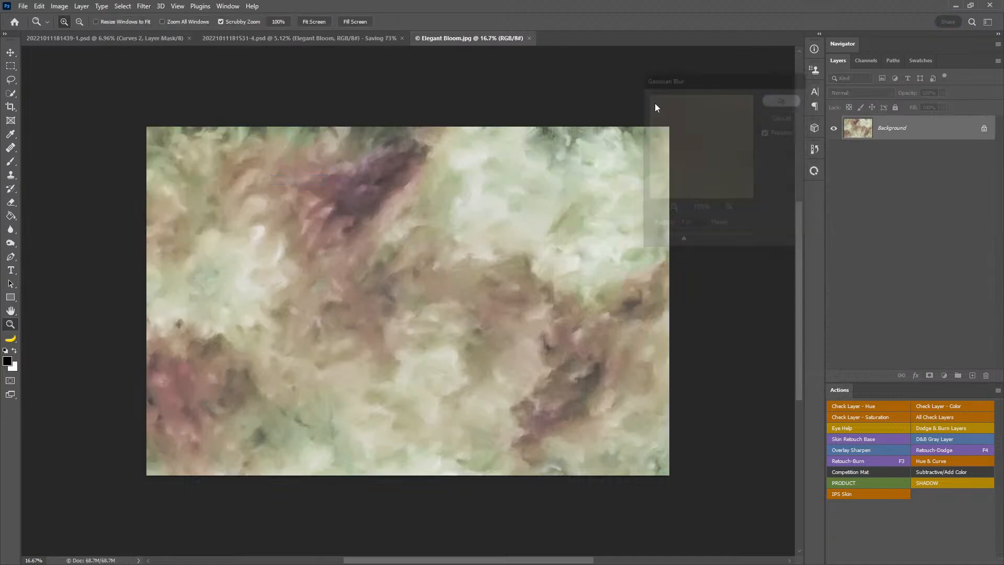
click(533, 38)
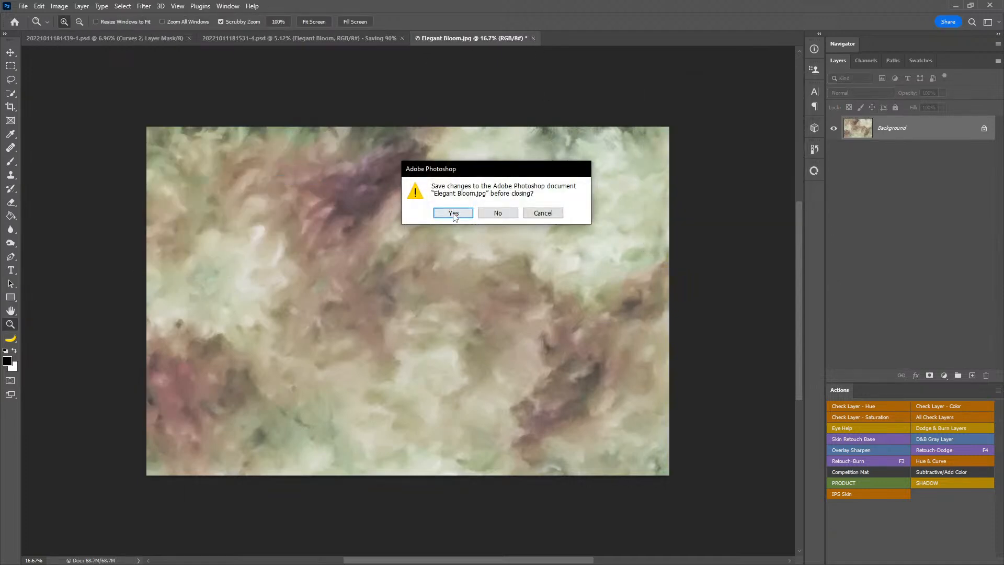
key(space)
click(572, 140)
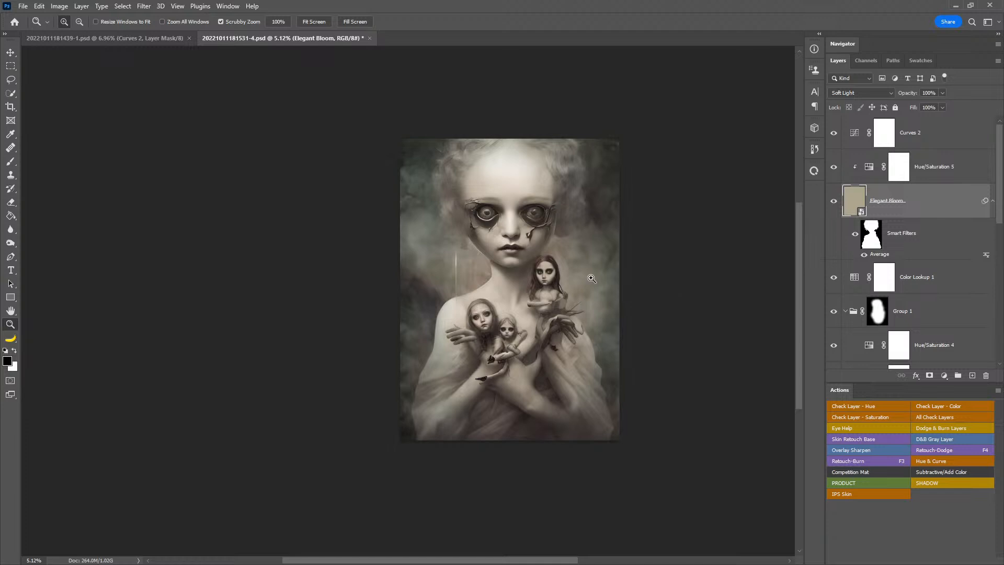
drag(550, 269, 503, 270)
click(94, 38)
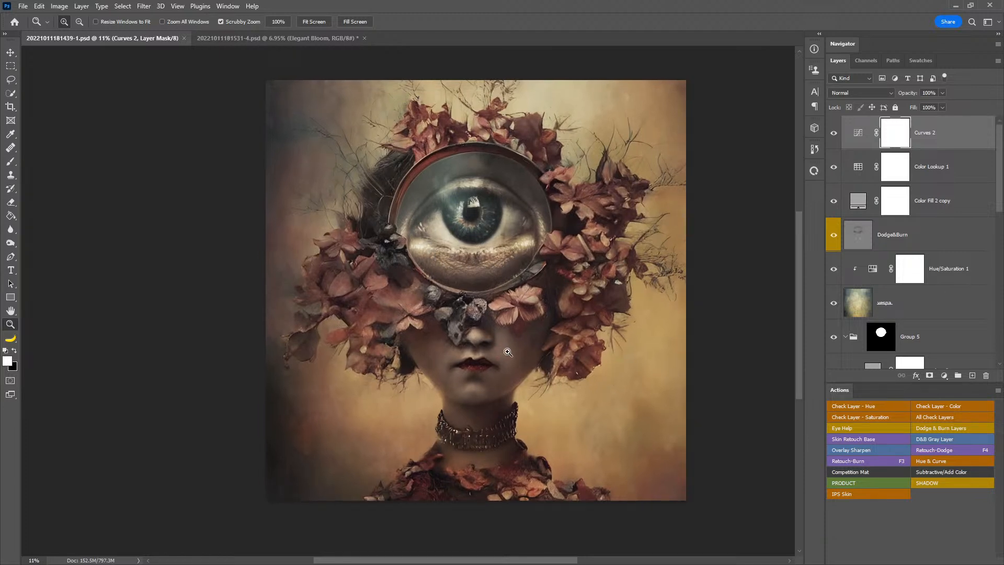
click(833, 304)
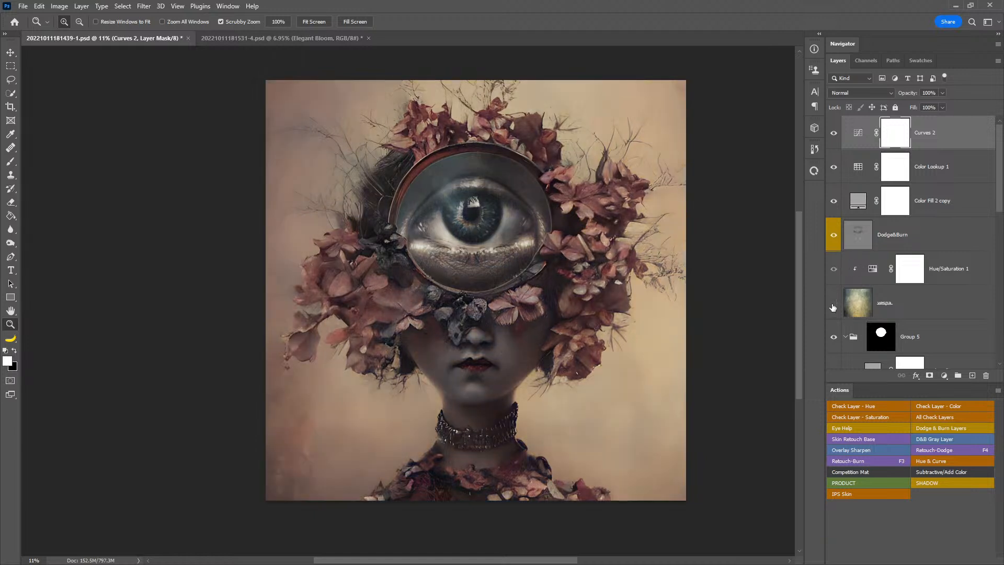
click(939, 309)
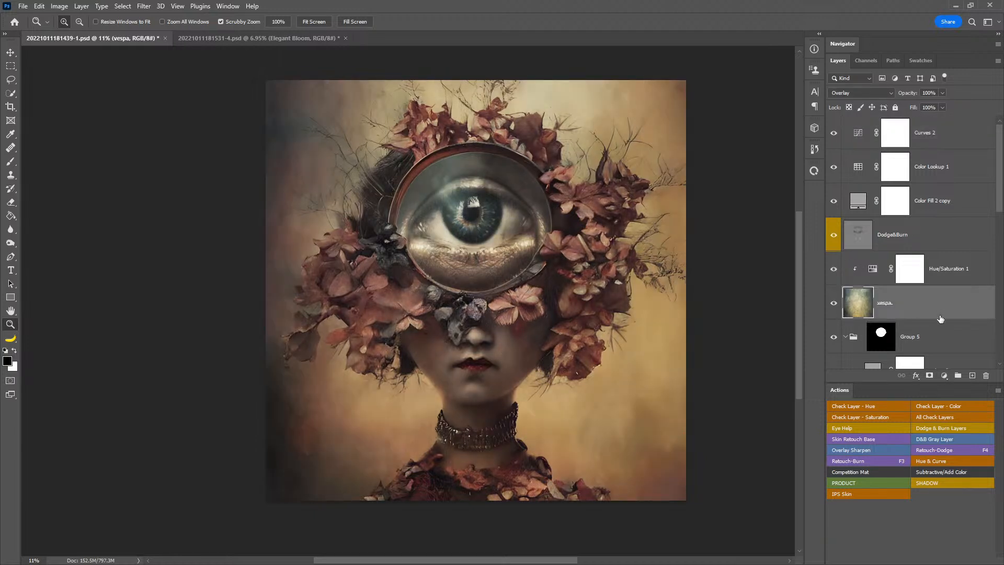
- Merge Layer 1 into the Background layer of the eye portrait
scroll(936, 296, down, 3)
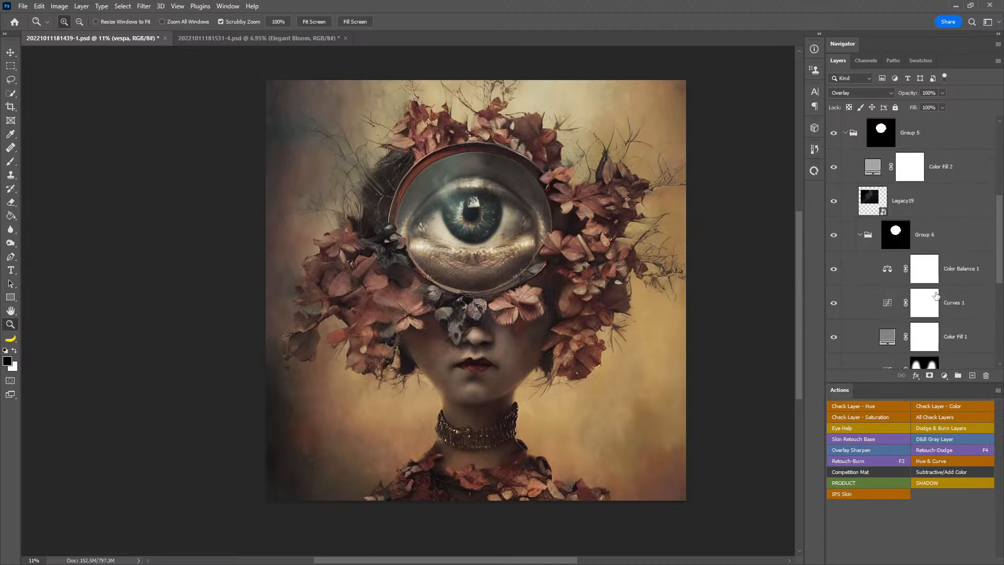
scroll(936, 314, down, 3)
scroll(903, 357, down, 1)
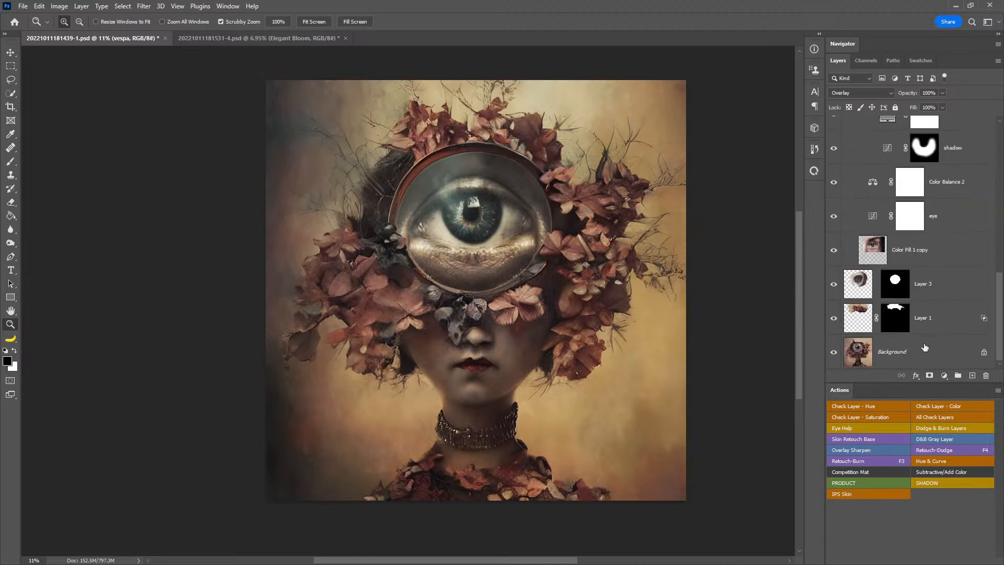
click(904, 351)
shift+click(946, 318)
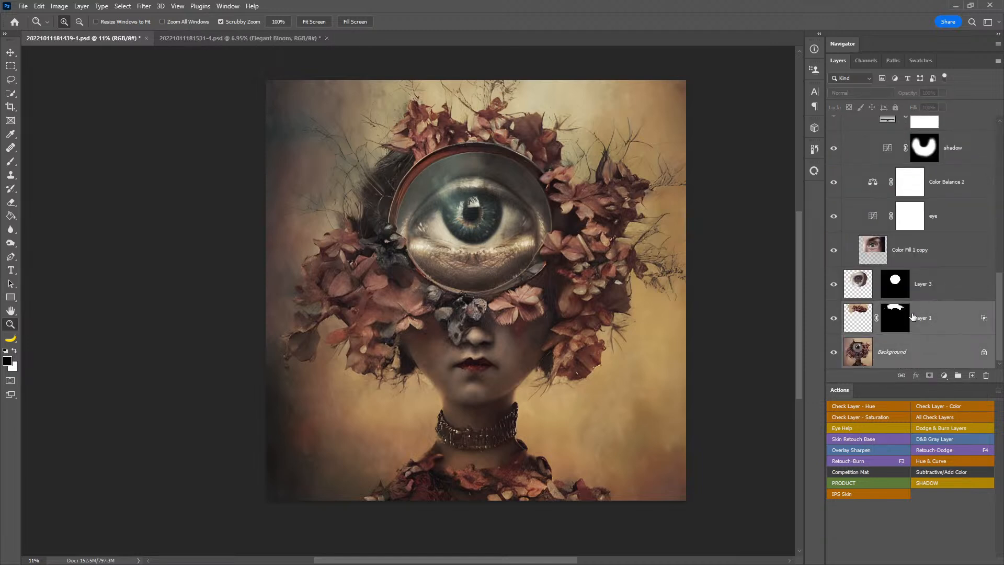
key(ctrl+e)
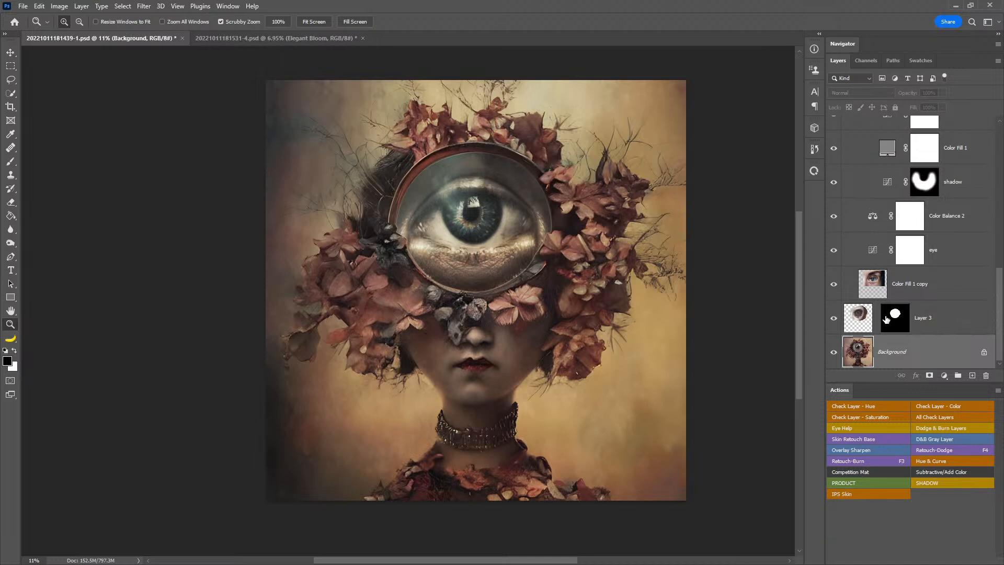
- Select the portrait's subject automatically from the Background layer
click(144, 6)
mouse_move(180, 143)
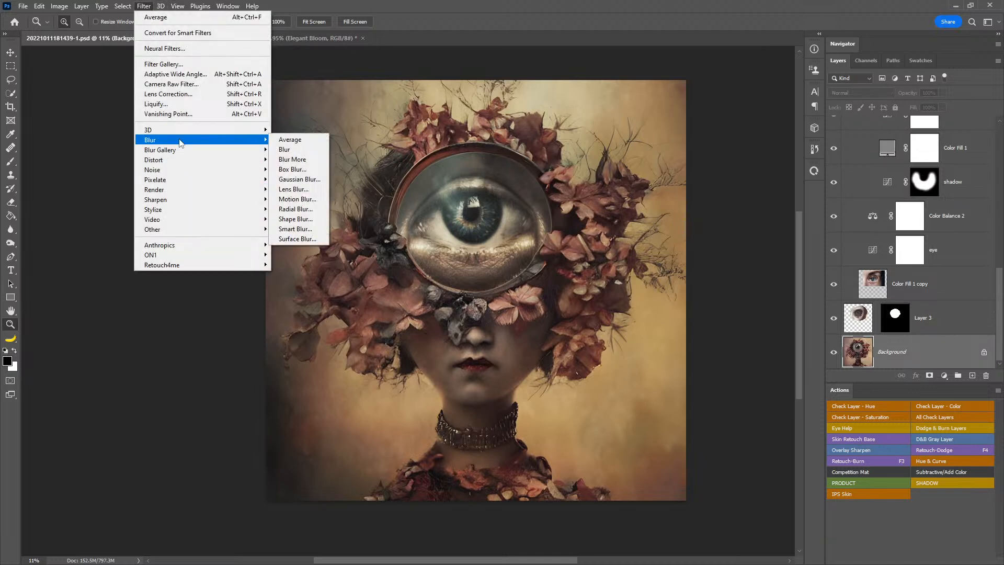
mouse_move(122, 6)
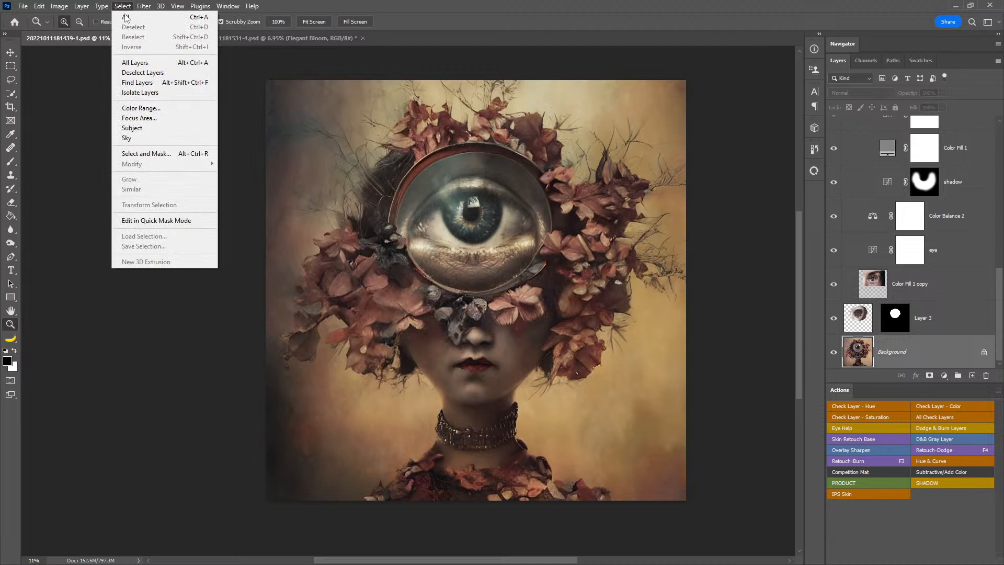
click(132, 128)
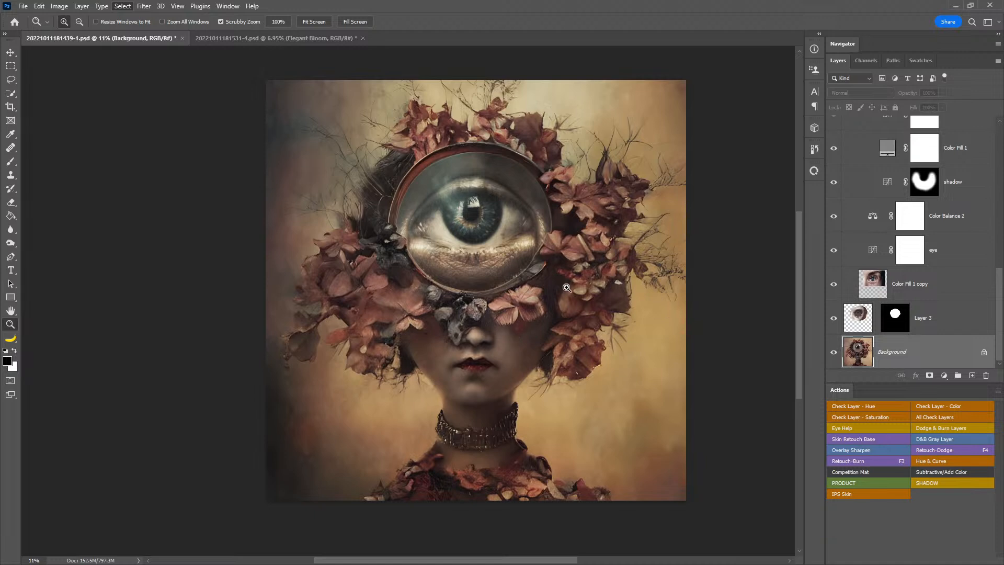
scroll(941, 314, up, 6)
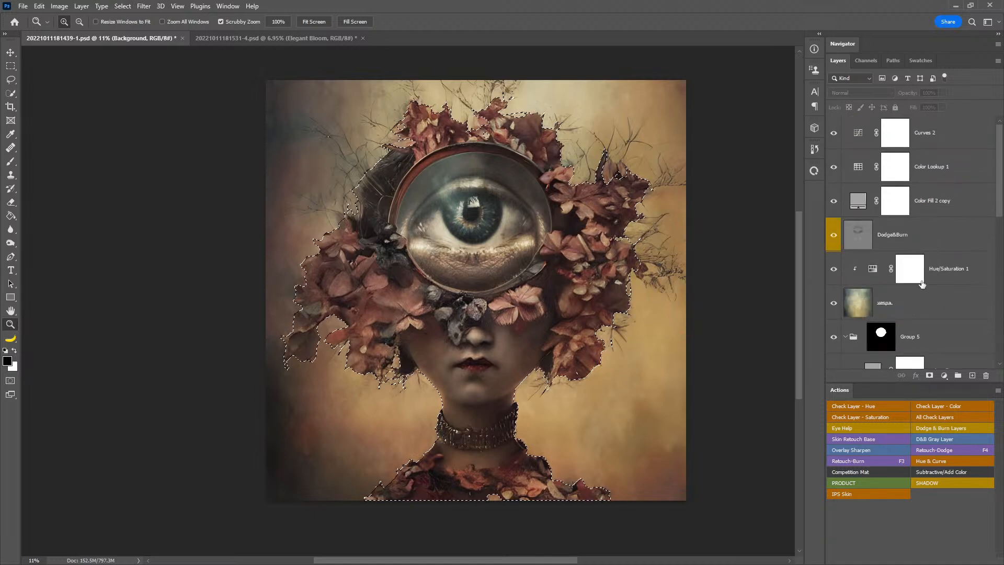
- Try masking the subject out of the vespa texture layer, and undo the mask
click(936, 303)
click(929, 376)
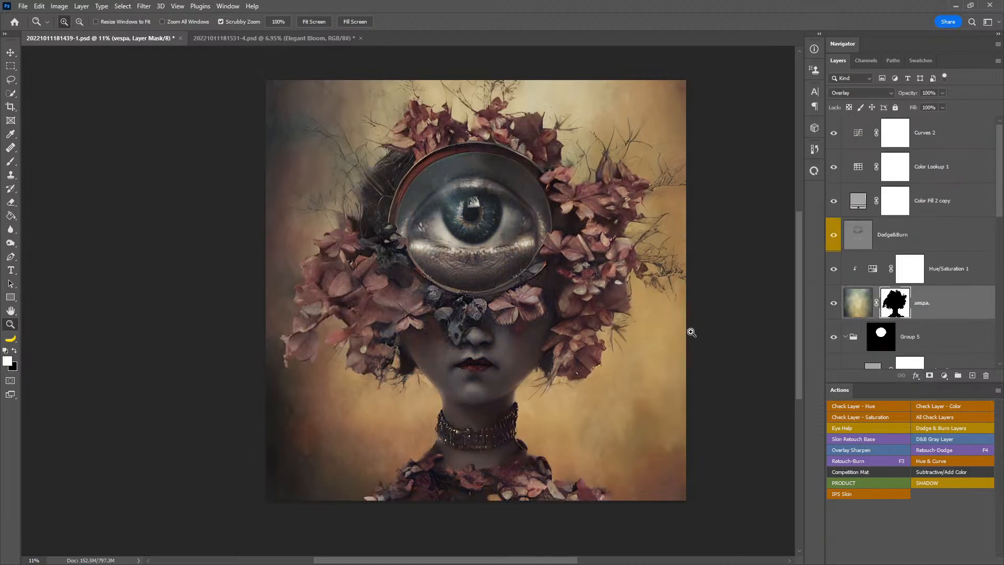
key(ctrl+z)
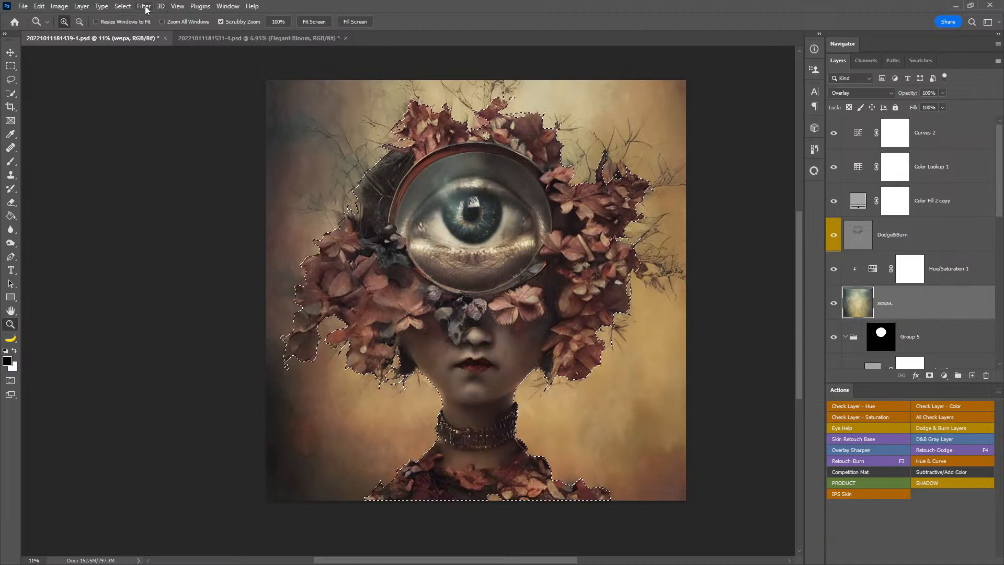
- Convert the vespa layer to a smart object and apply an Average blur within the subject selection
right_click(930, 303)
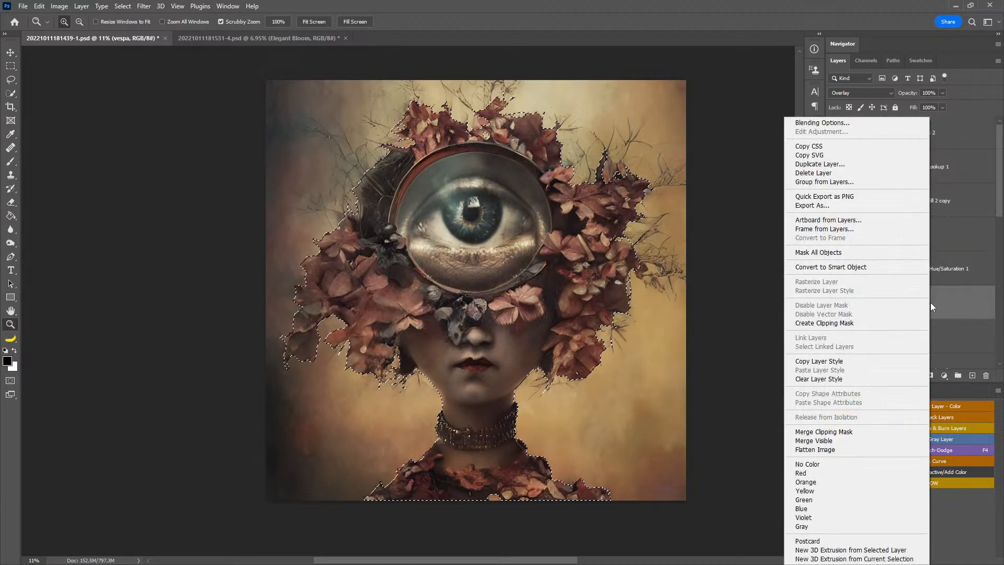
click(860, 268)
click(139, 7)
click(156, 17)
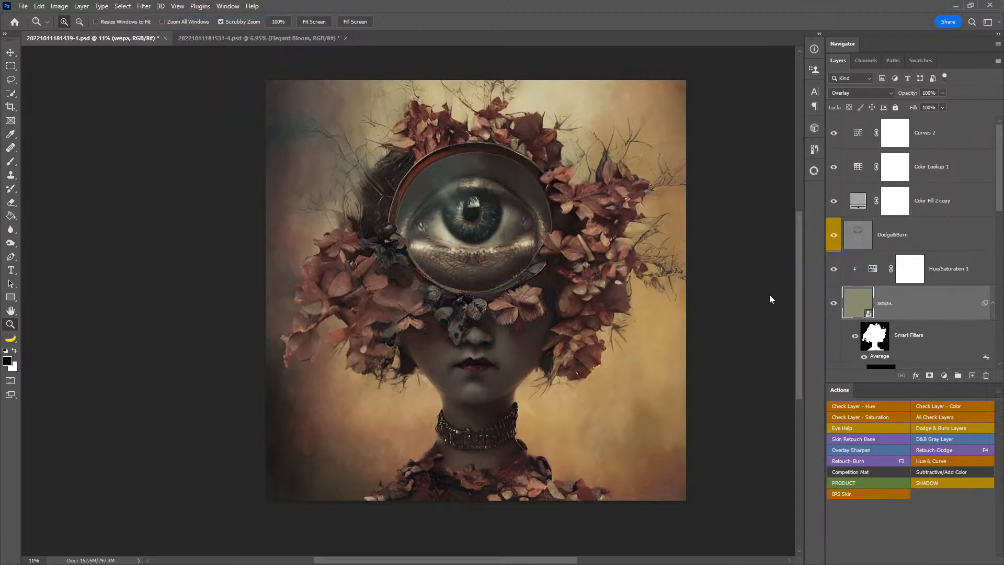
- Set the Hue/Saturation adjustment clipped to the vespa layer to hue -29, saturation +3 and lightness +15
click(943, 375)
click(939, 281)
double_click(872, 269)
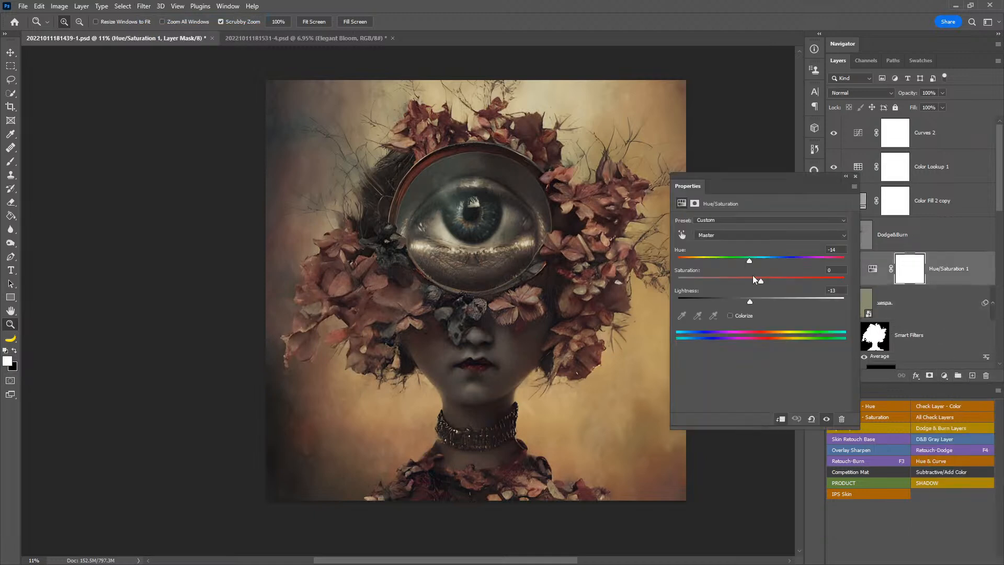
drag(749, 302, 736, 268)
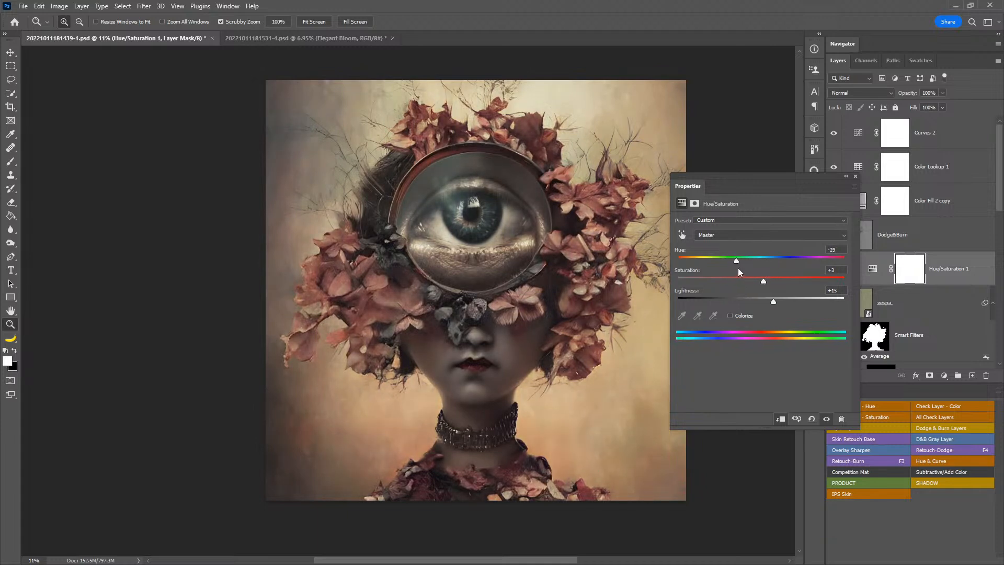
click(855, 176)
mouse_move(490, 278)
mouse_down()
mouse_move(437, 294)
mouse_move(515, 287)
mouse_move(490, 281)
mouse_up()
drag(490, 281, 479, 286)
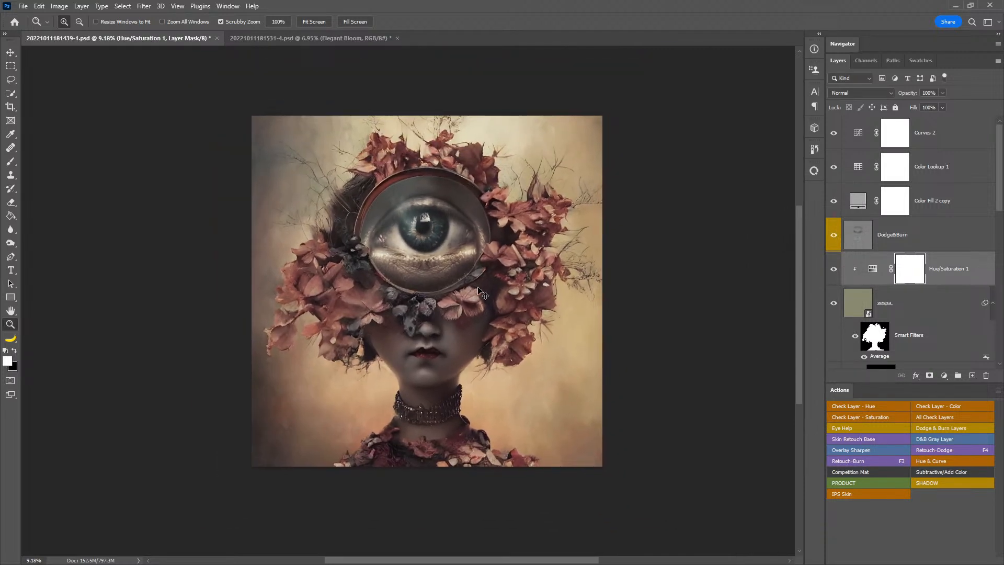
- Save the eye portrait and float the doll portrait document in its own window beside it
key(ctrl+s)
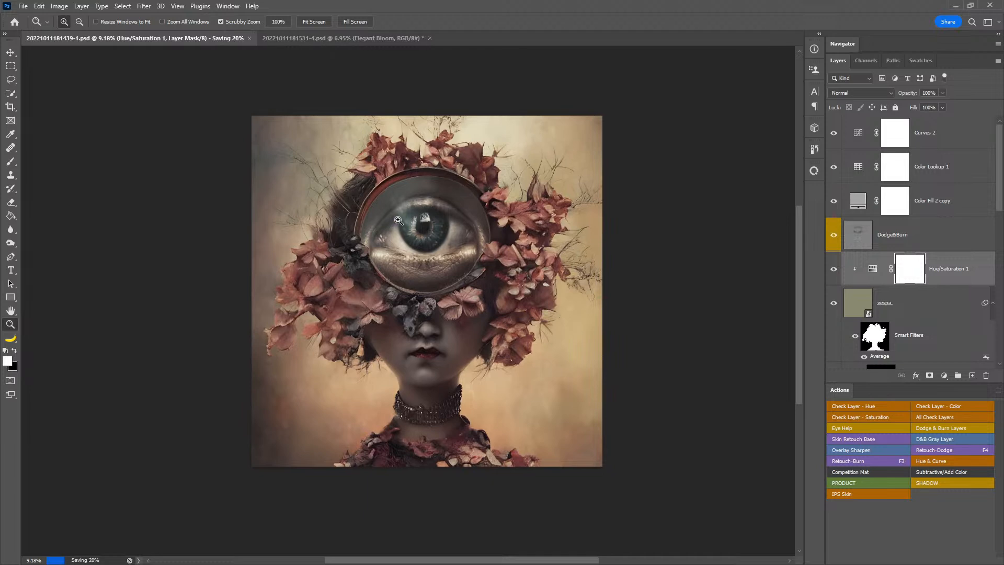
click(297, 41)
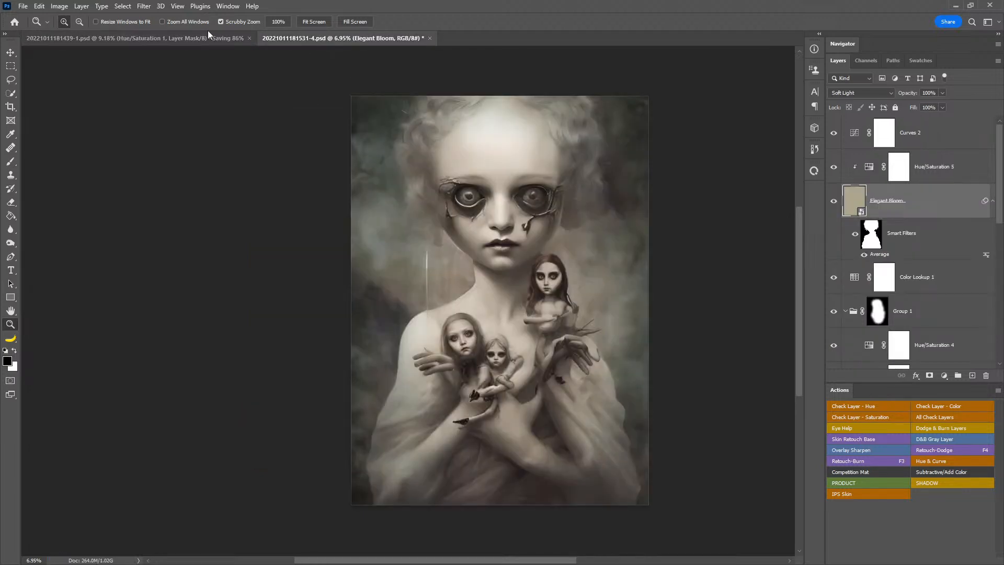
drag(343, 40, 714, 75)
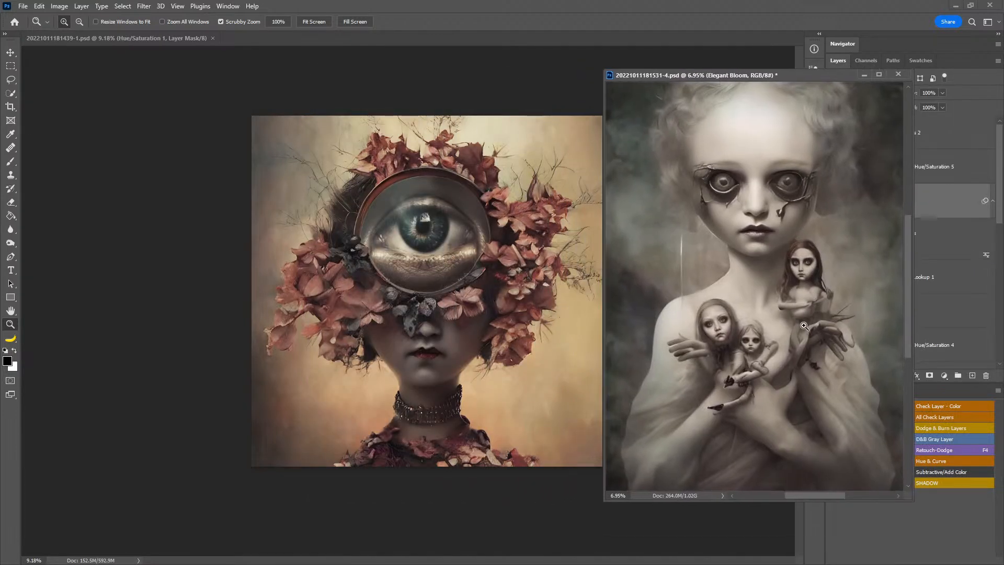